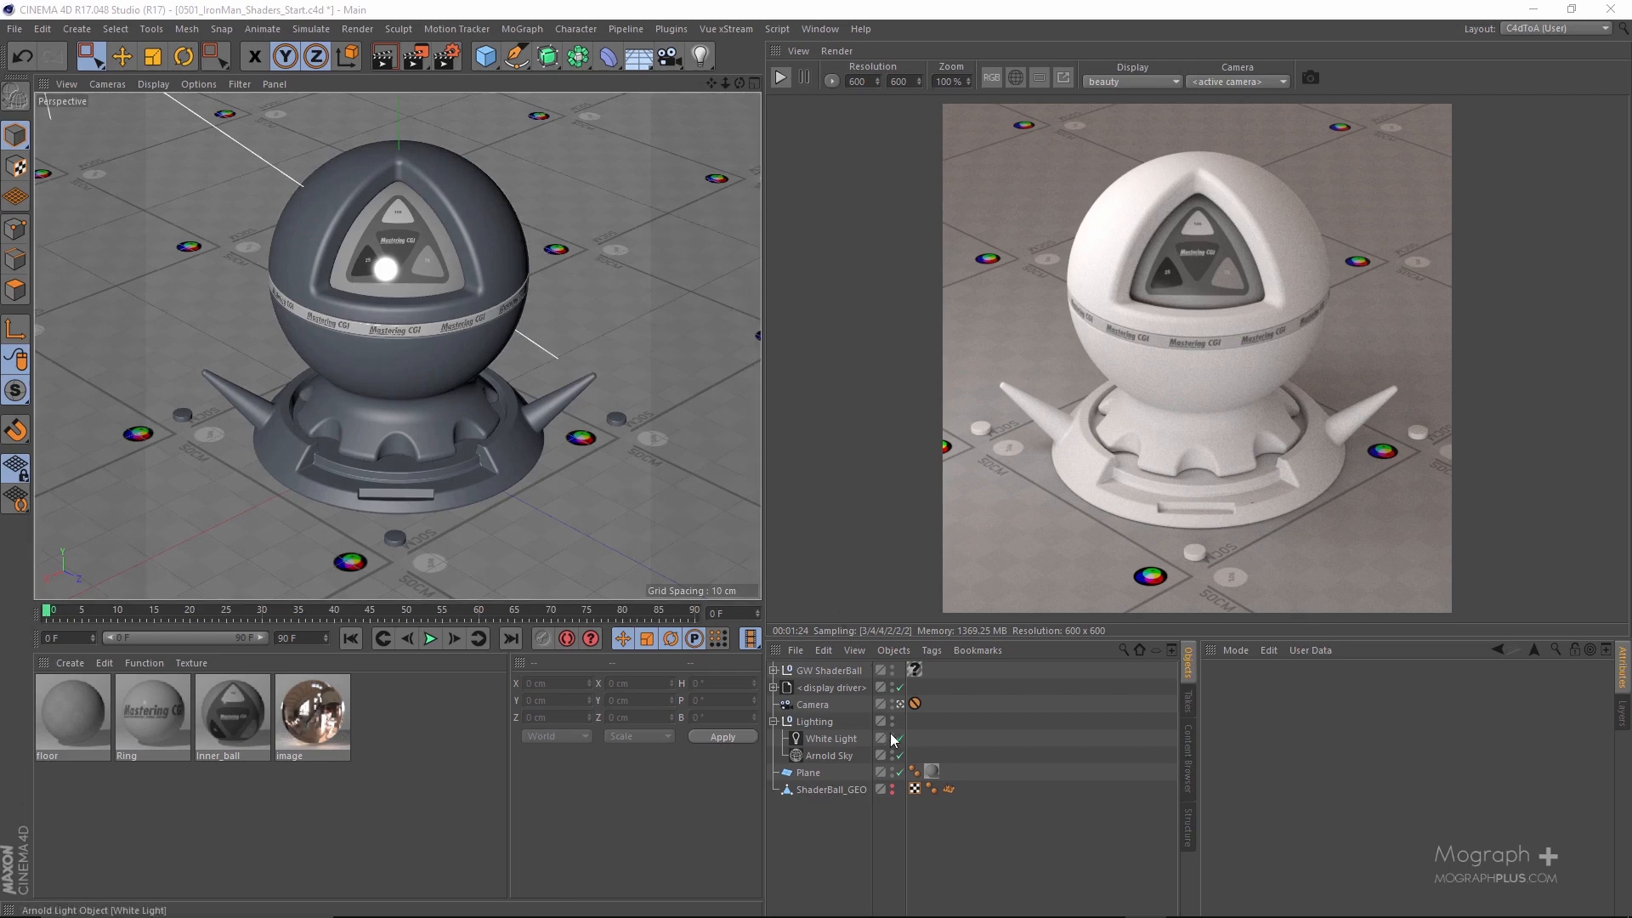
Leave the scene camera's view and examine the light and camera placement around the shader ball from afar.
{"action": "left_click", "coordinate": [900, 704]}
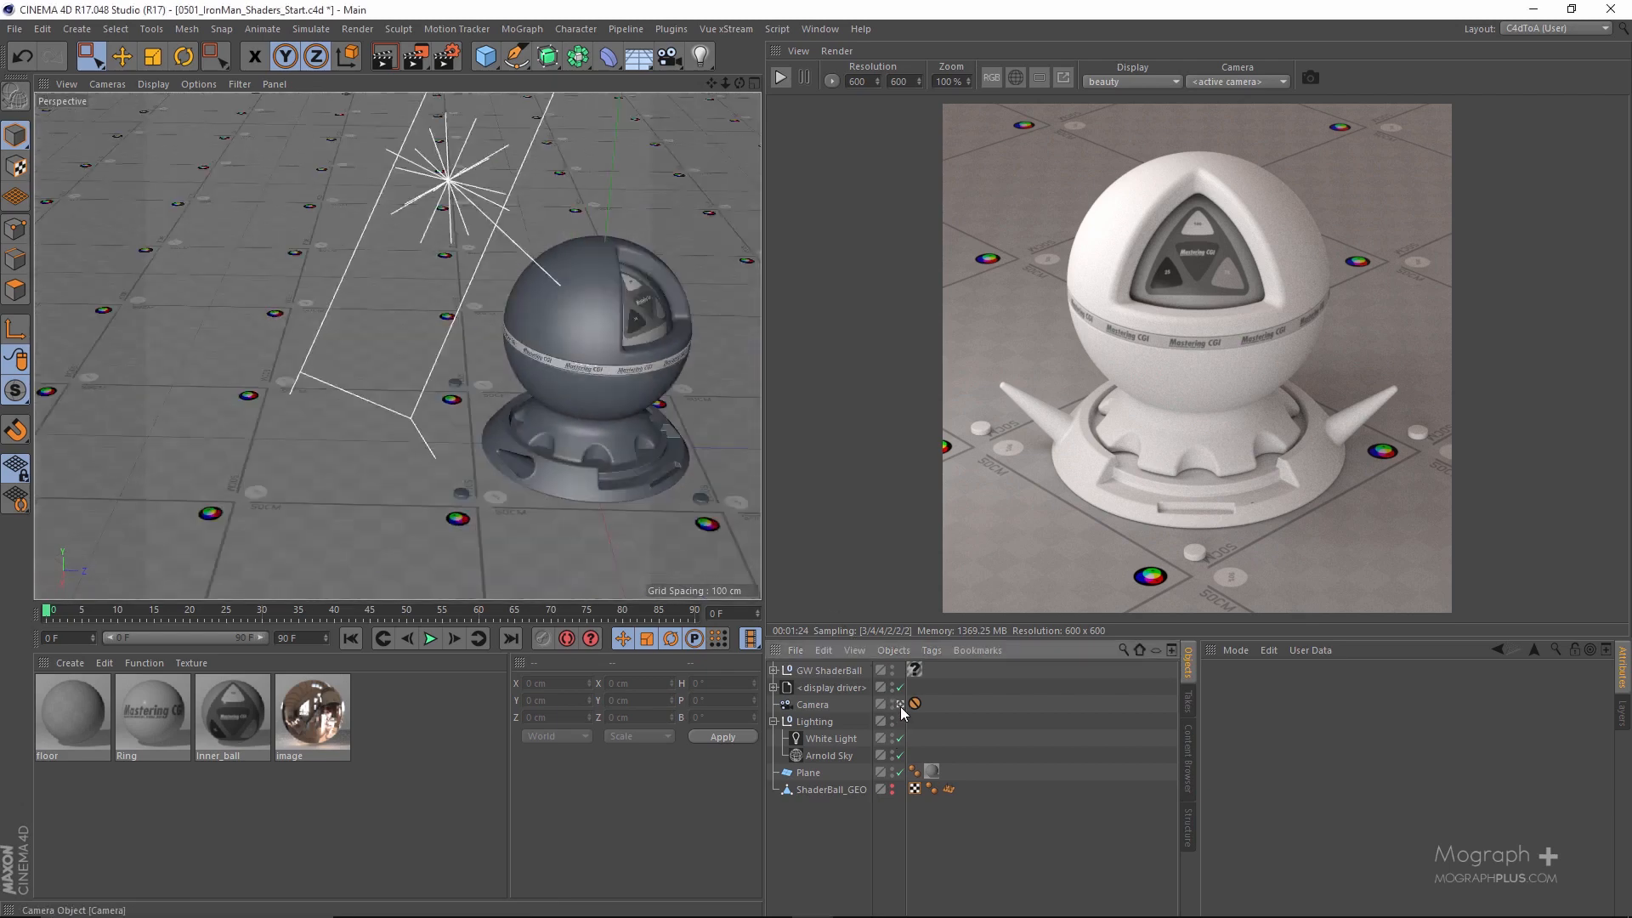
{"action": "scroll", "coordinate": [403, 356], "scroll_direction": "down", "scroll_amount": 3}
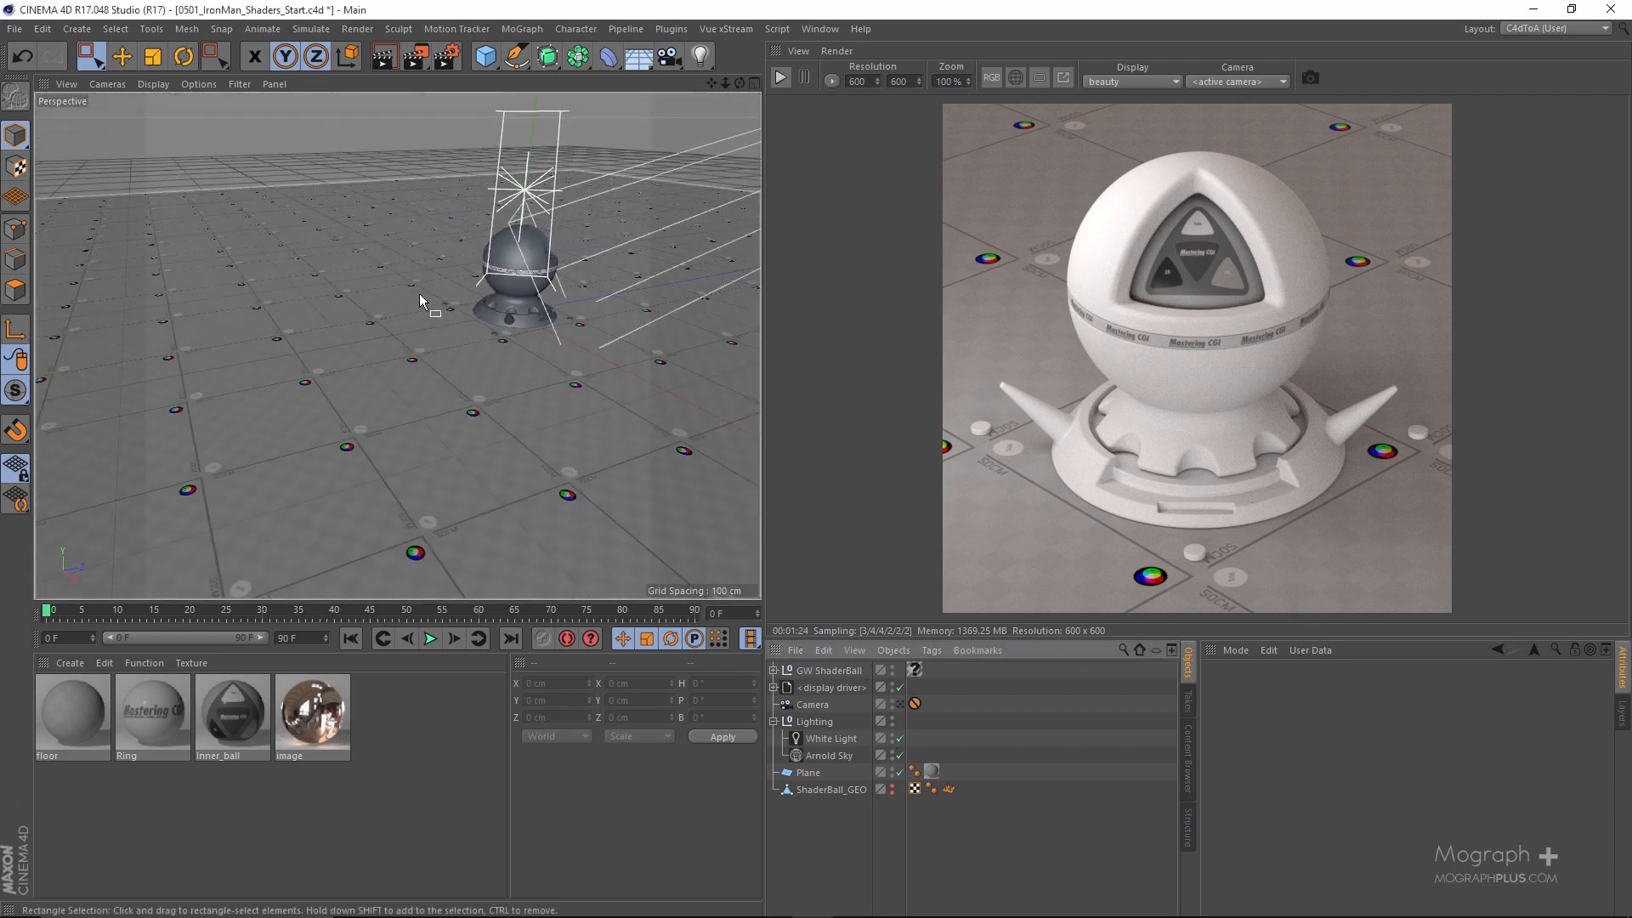
{"action": "left_click_drag", "start_coordinate": [426, 192], "coordinate": [396, 250], "text": "alt"}
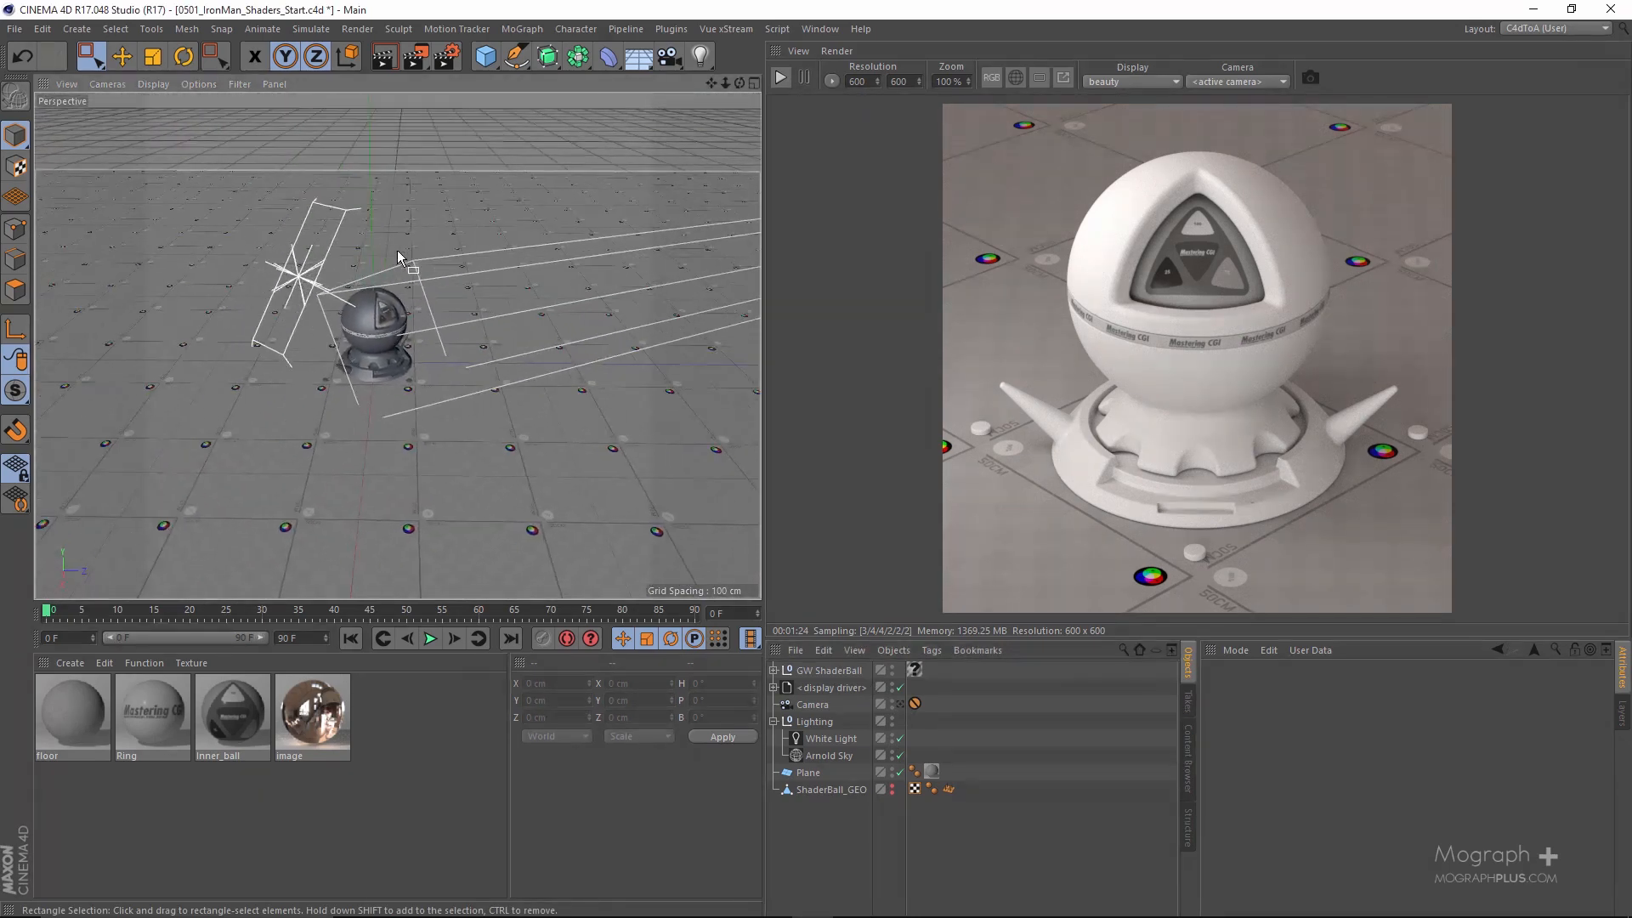
{"action": "scroll", "coordinate": [454, 314], "scroll_direction": "down", "scroll_amount": 4}
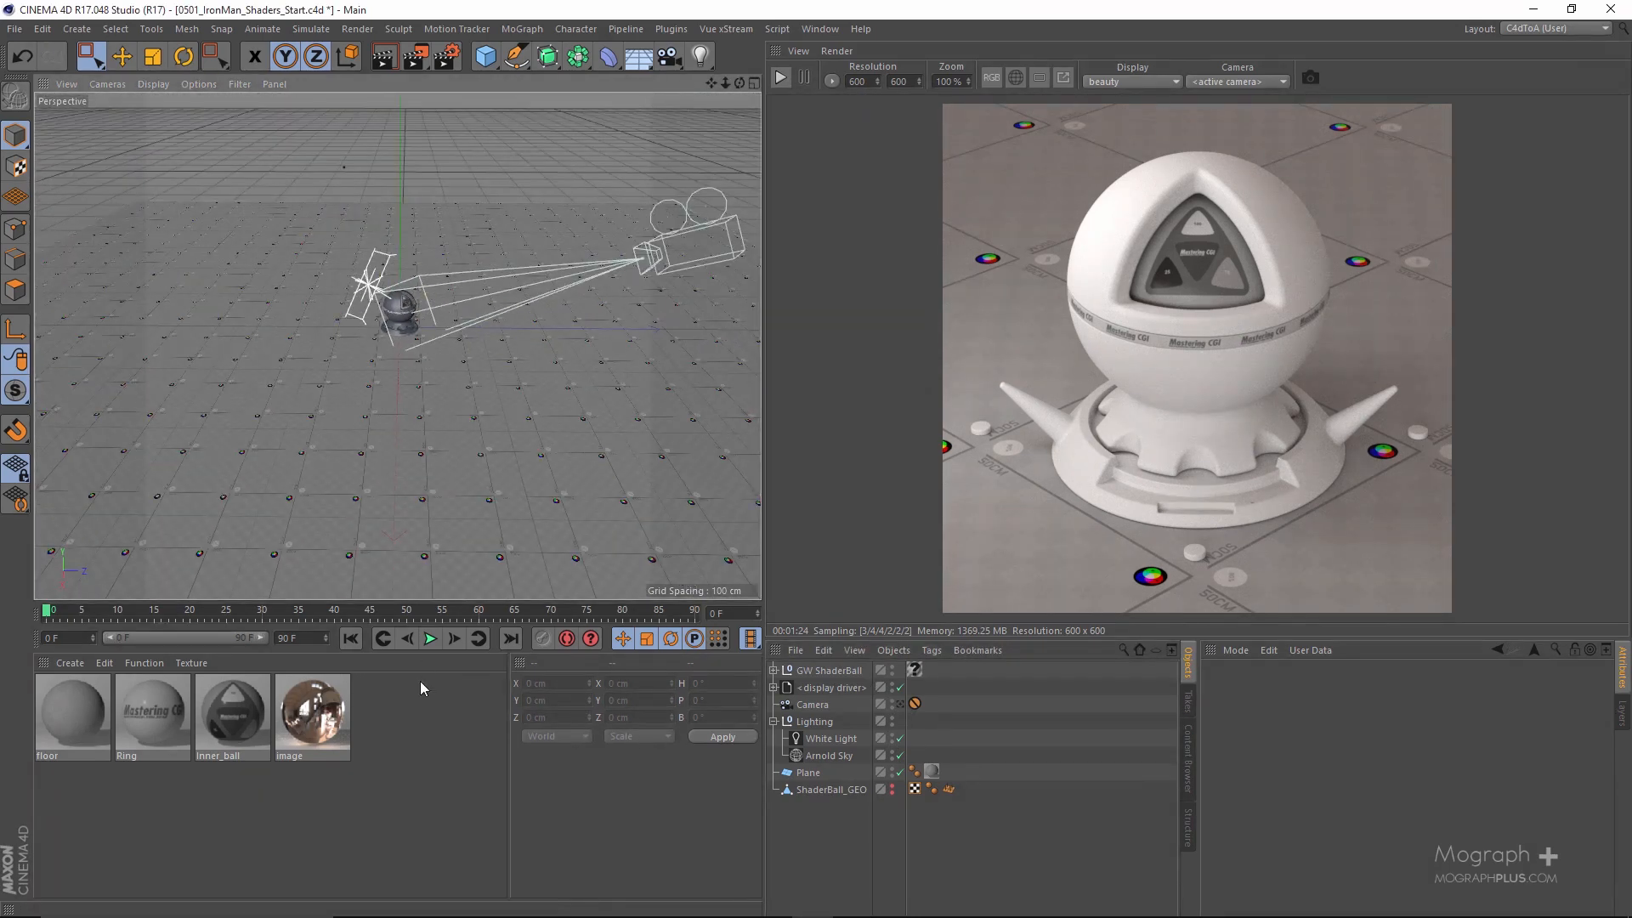
Review the Arnold Sky's skydome light and background settings and the image material that supplies its color.
{"action": "left_click", "coordinate": [835, 758]}
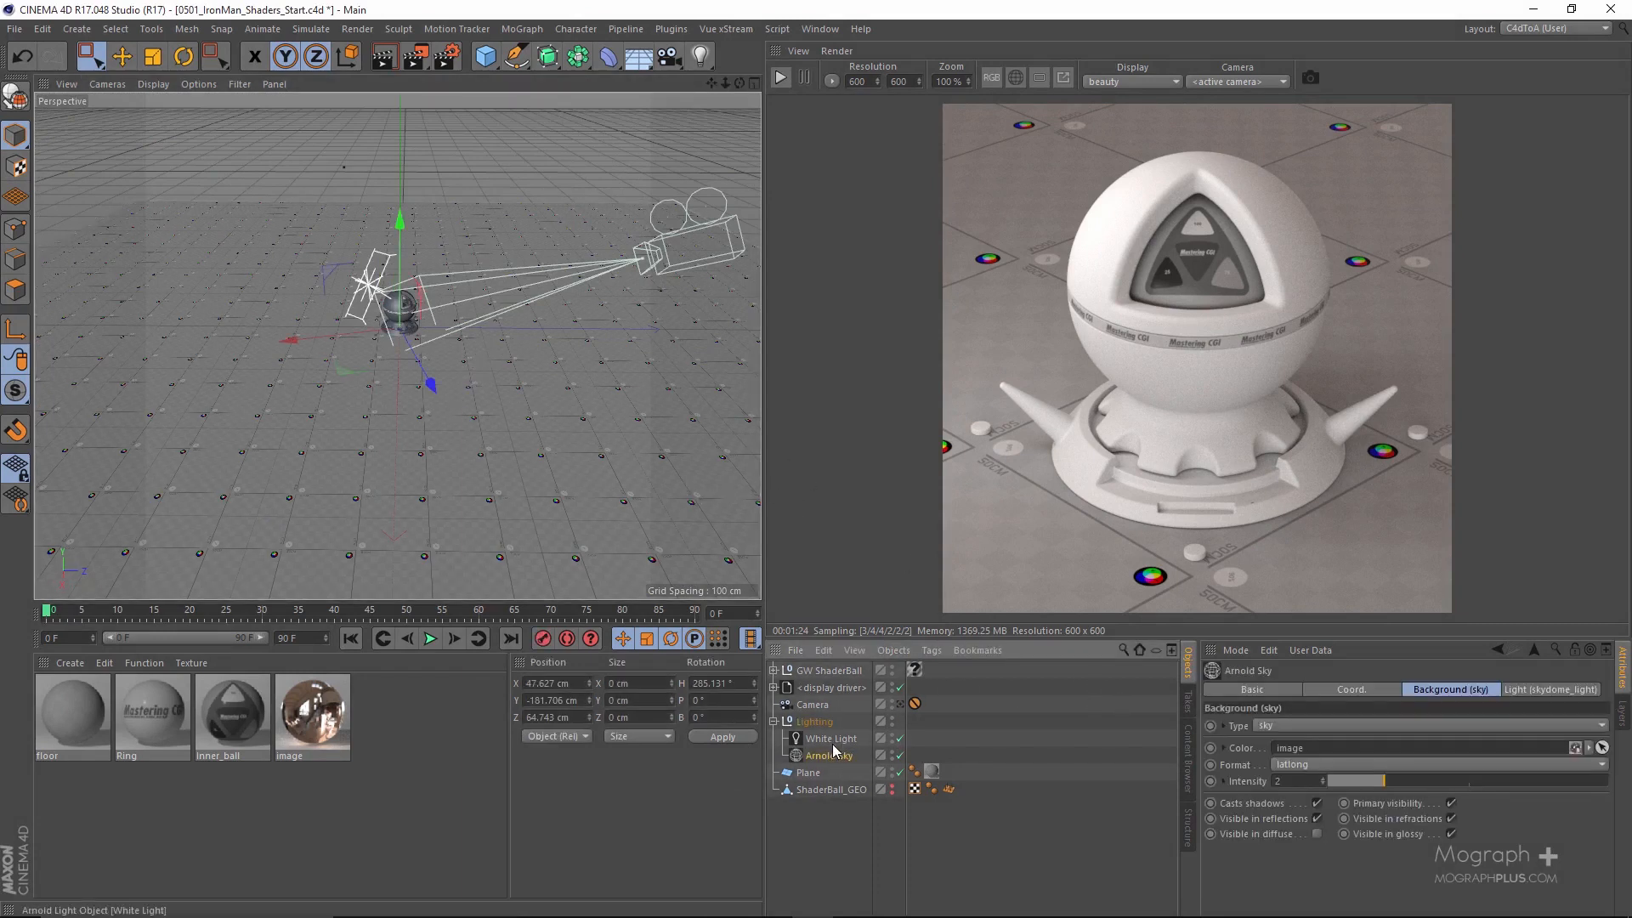
{"action": "left_click", "coordinate": [1530, 689]}
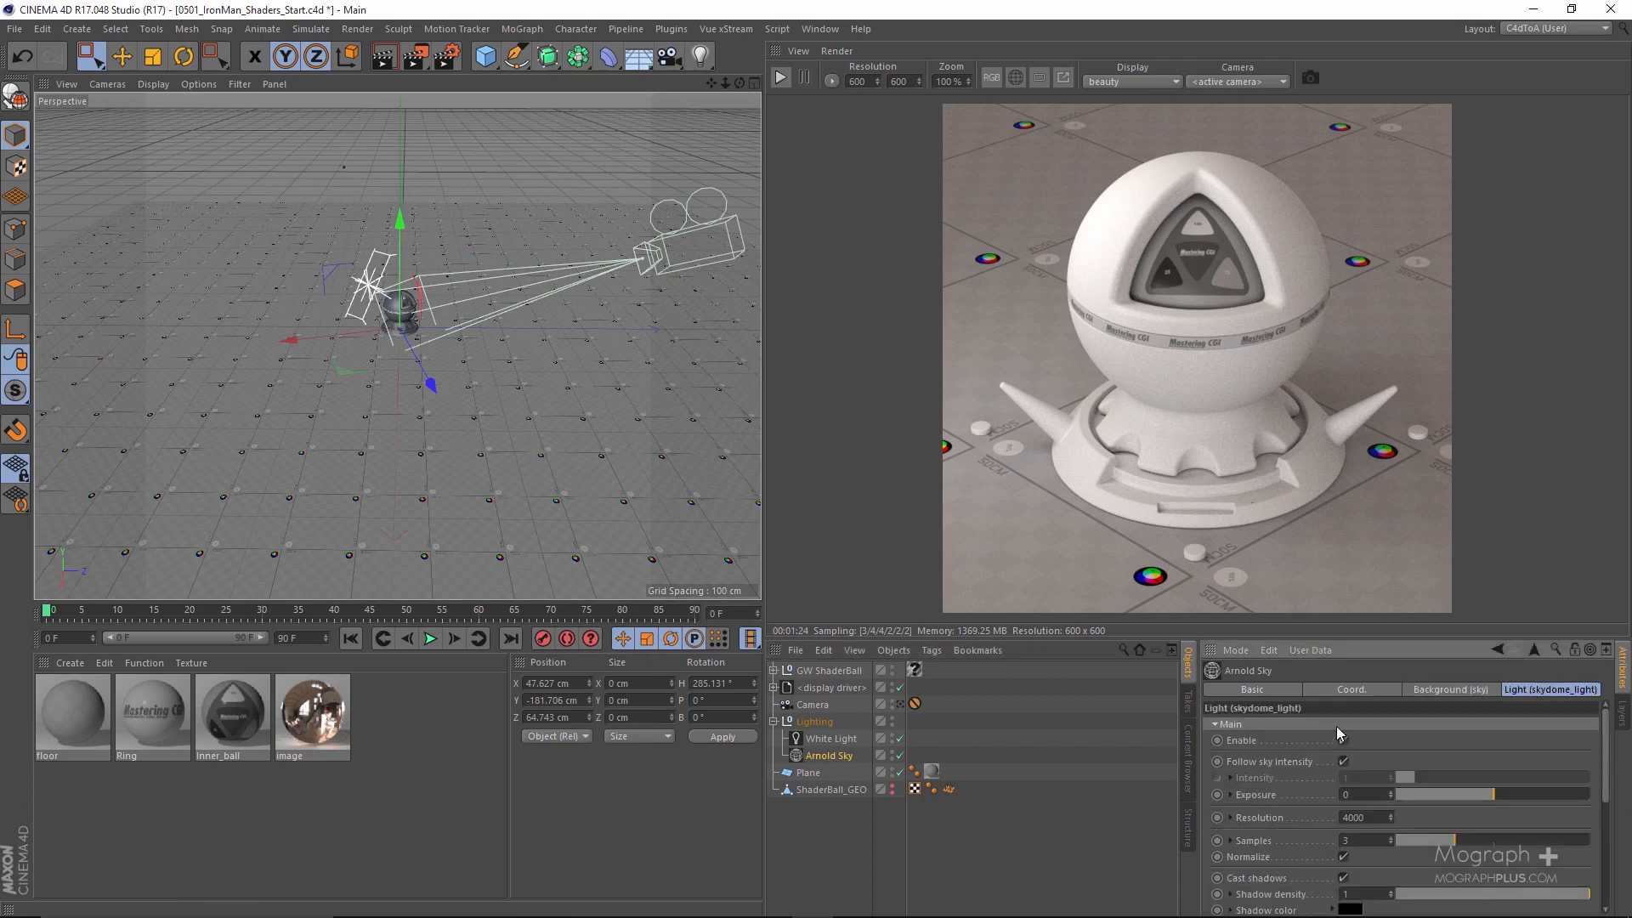
{"action": "left_click", "coordinate": [1408, 691]}
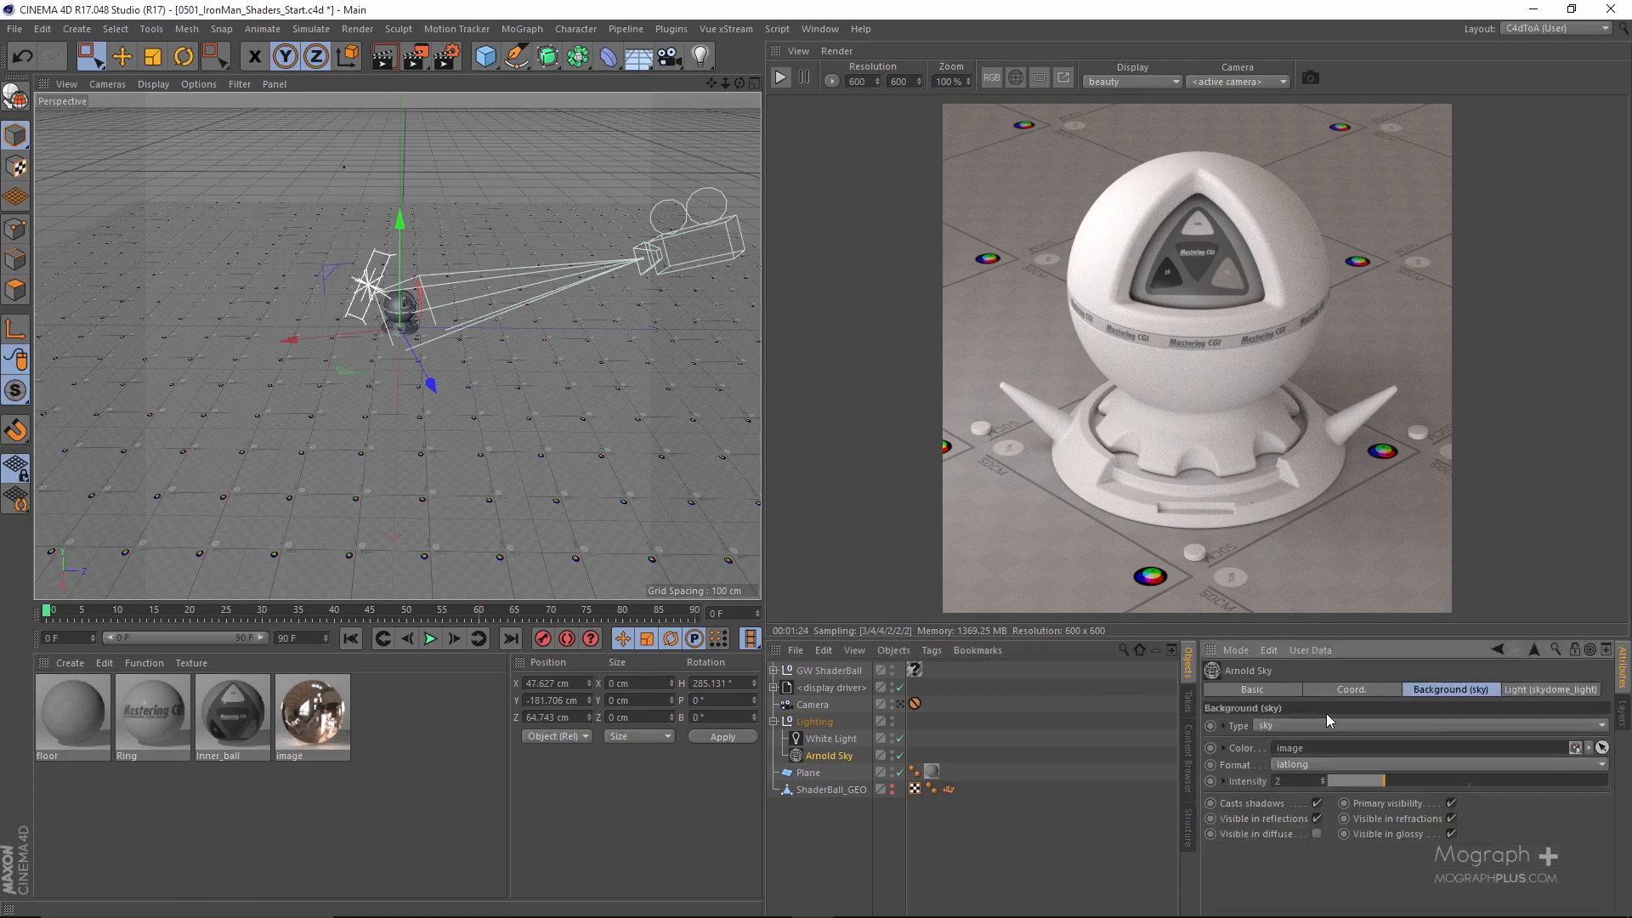
{"action": "left_click", "coordinate": [1222, 749]}
{"action": "left_click", "coordinate": [1225, 748]}
{"action": "left_click", "coordinate": [319, 717]}
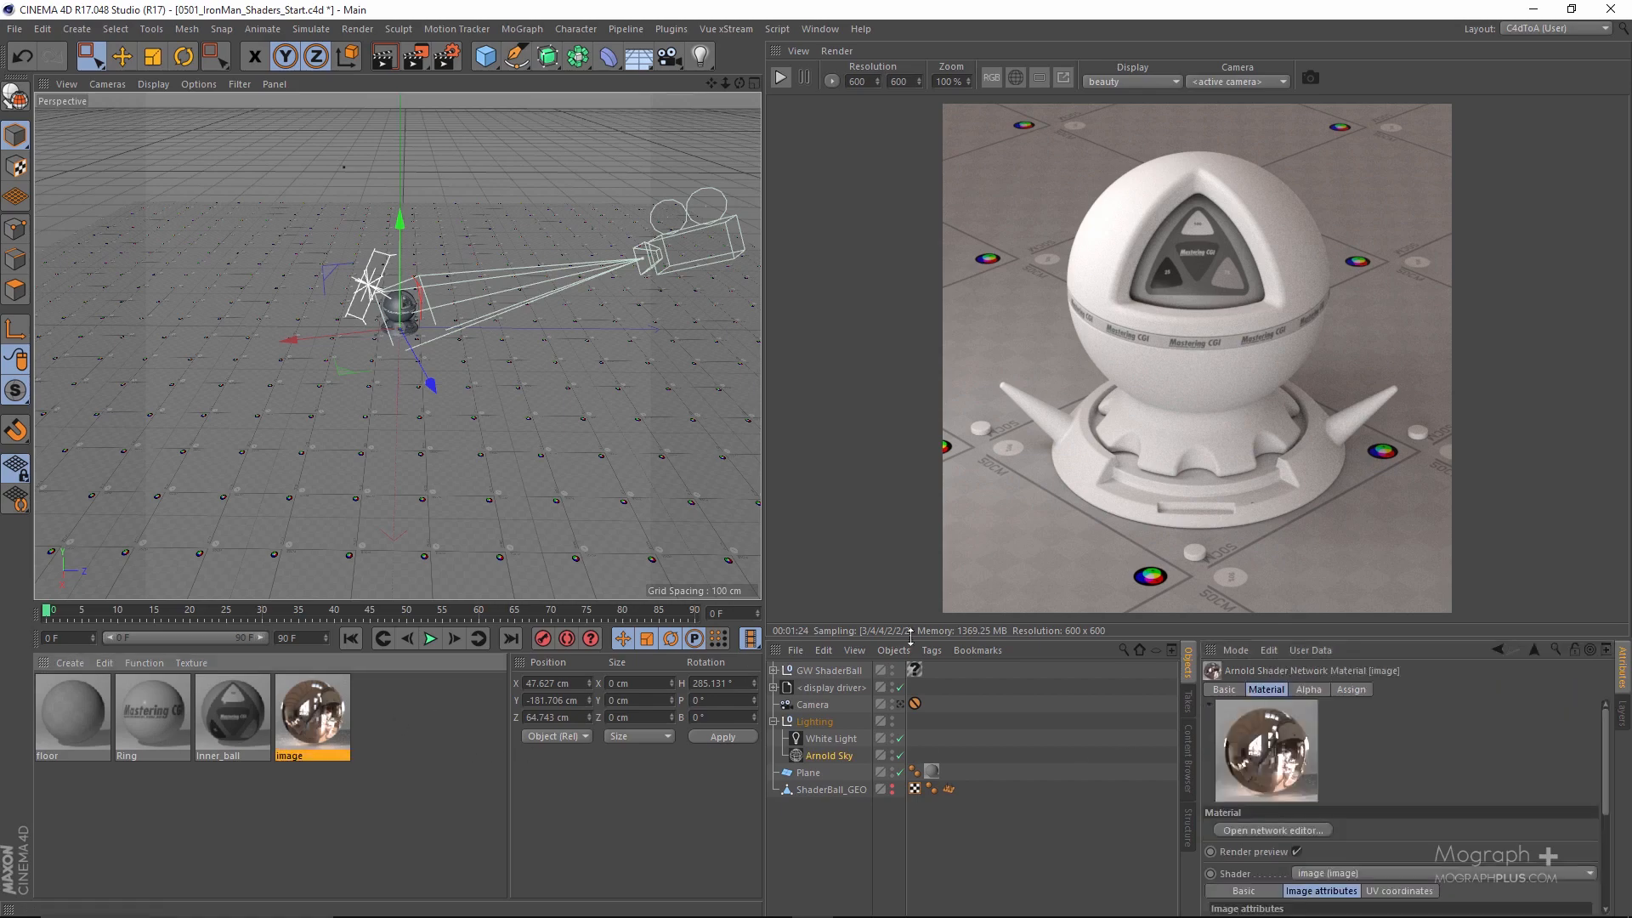
Switch to the browser and examine the Newport Loft entry in the hdrlabs sIBL archive, then return to Cinema 4D.
{"action": "left_click_drag", "start_coordinate": [1631, 290], "coordinate": [585, 291]}
{"action": "double_click", "coordinate": [584, 290]}
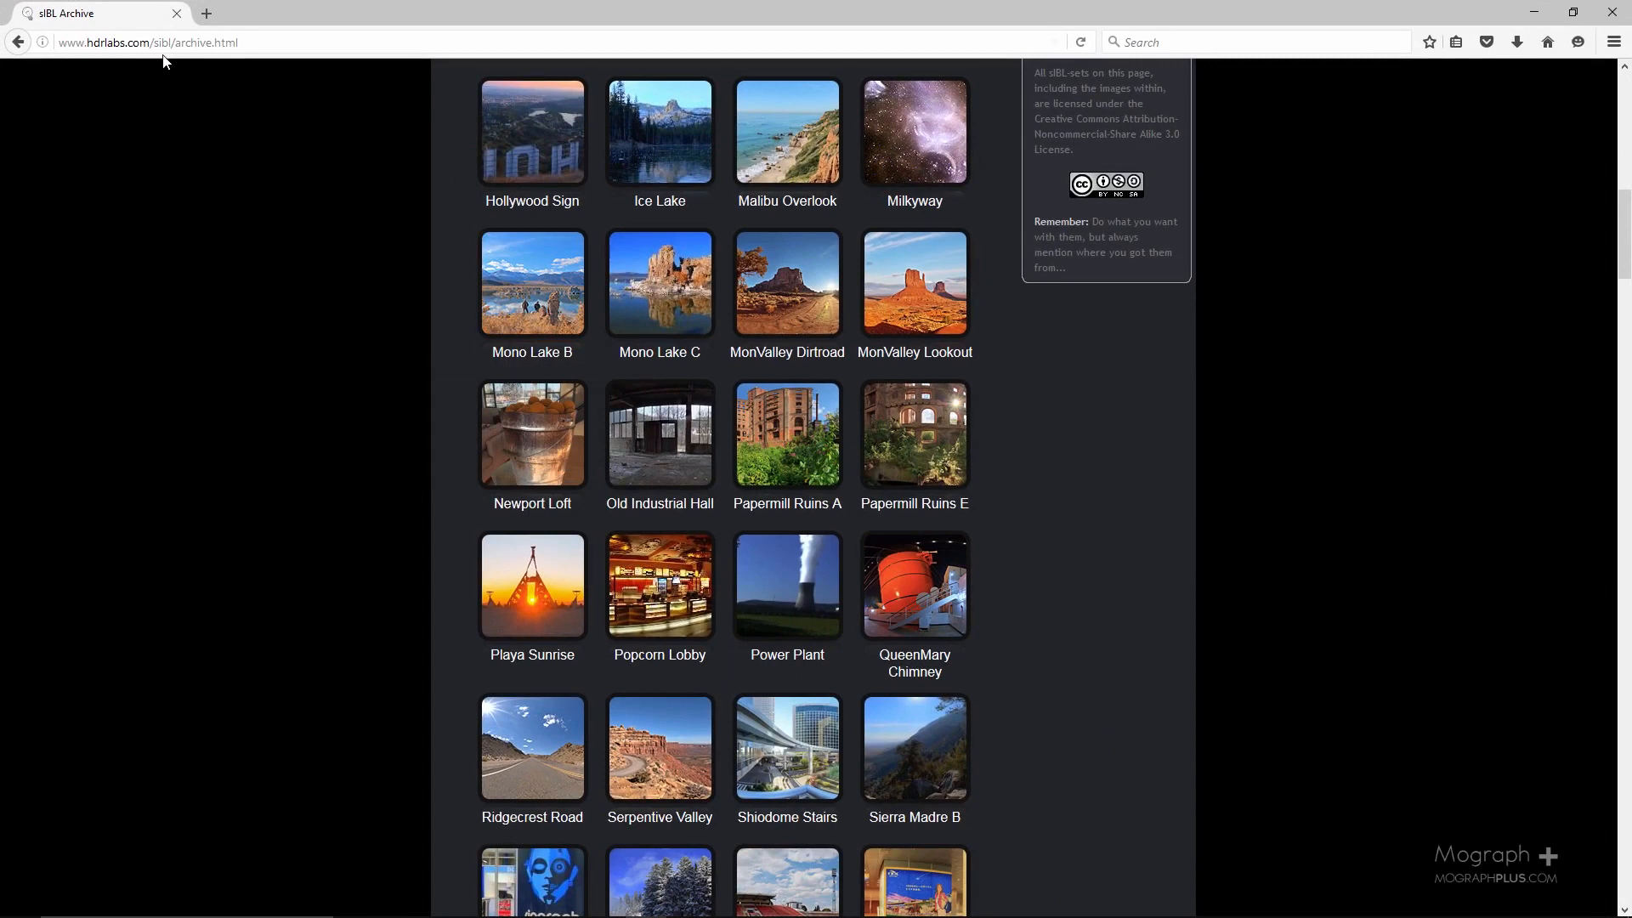
{"action": "mouse_move", "coordinate": [561, 442]}
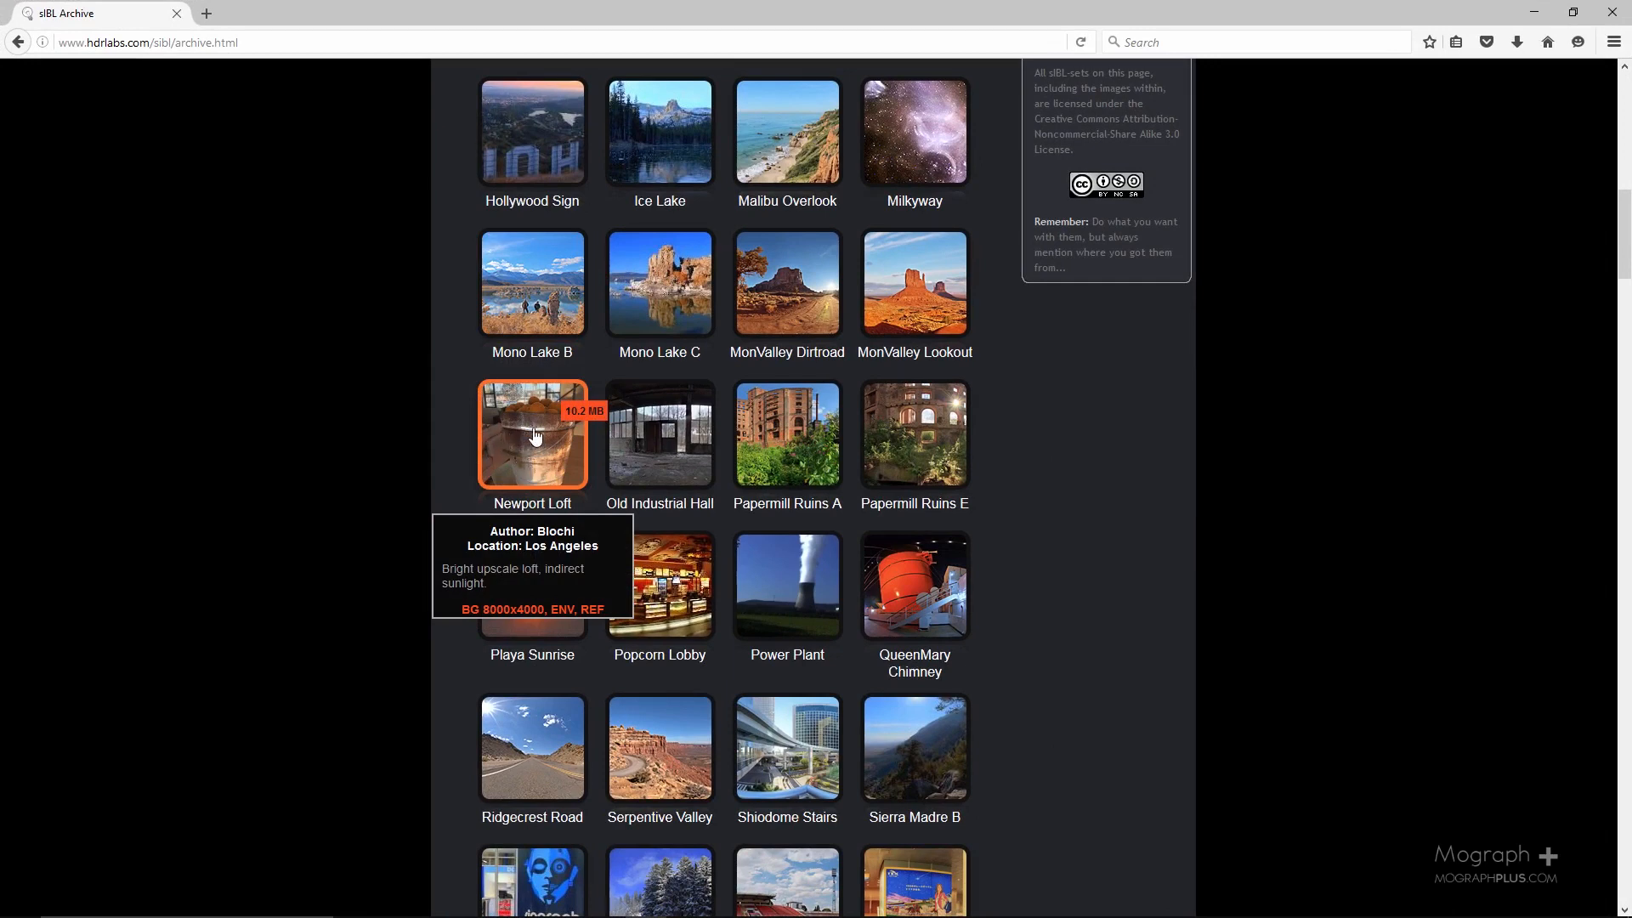
{"action": "left_click_drag", "start_coordinate": [762, 7], "coordinate": [1630, 272]}
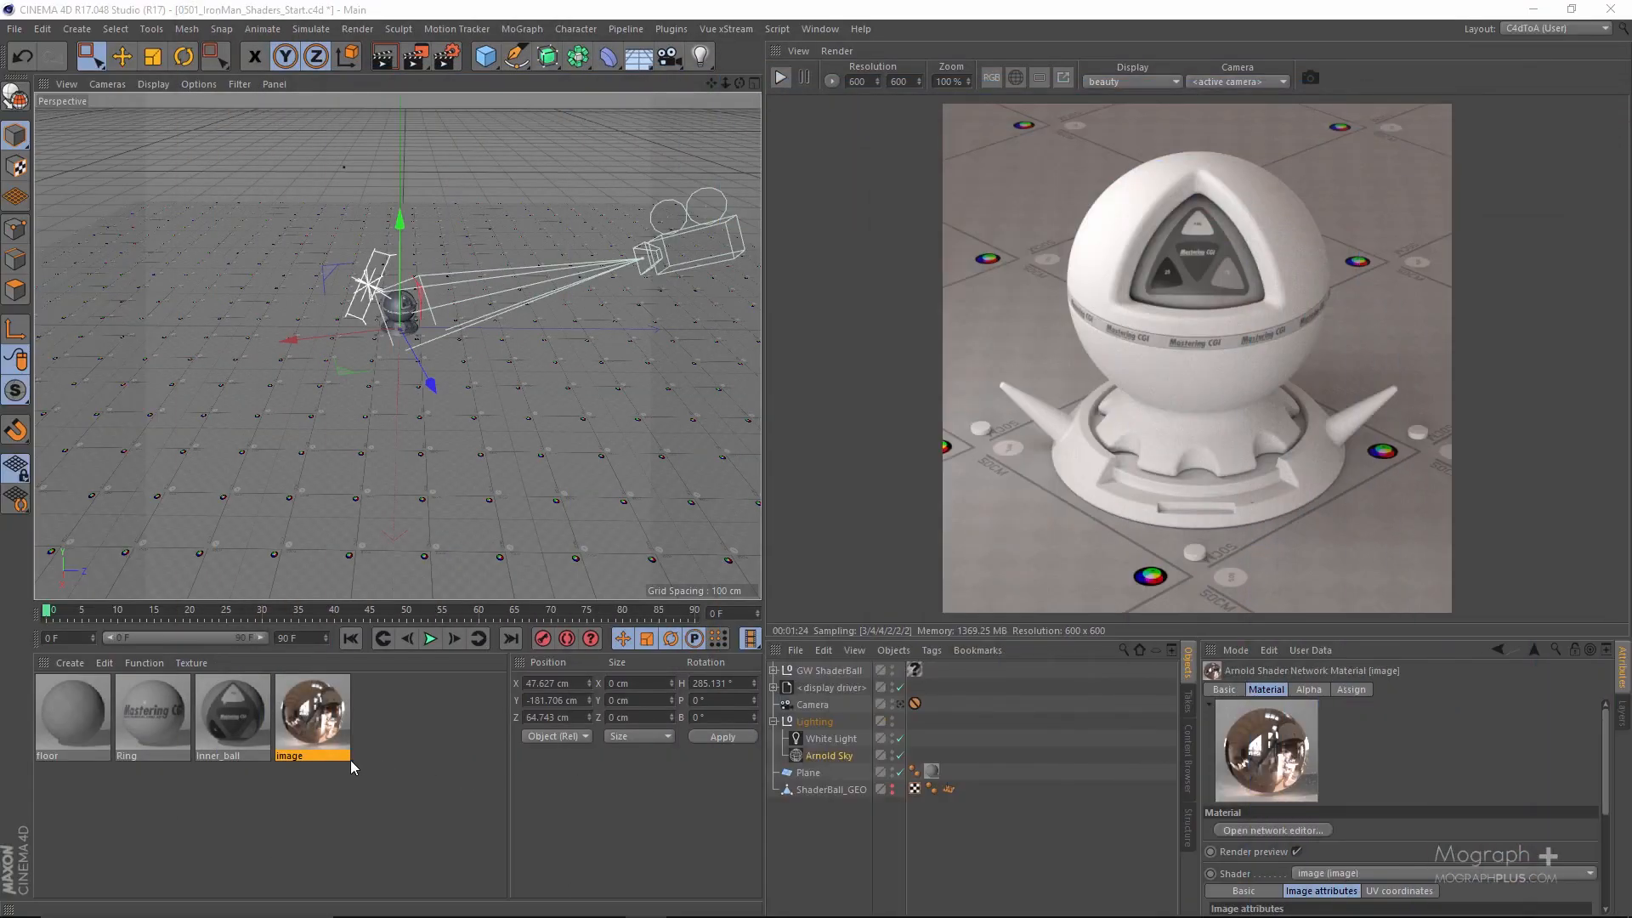
Inspect the image material's shader network, checking the HDR file path and the color_correct node's settings, and close the editors.
{"action": "left_click", "coordinate": [317, 712]}
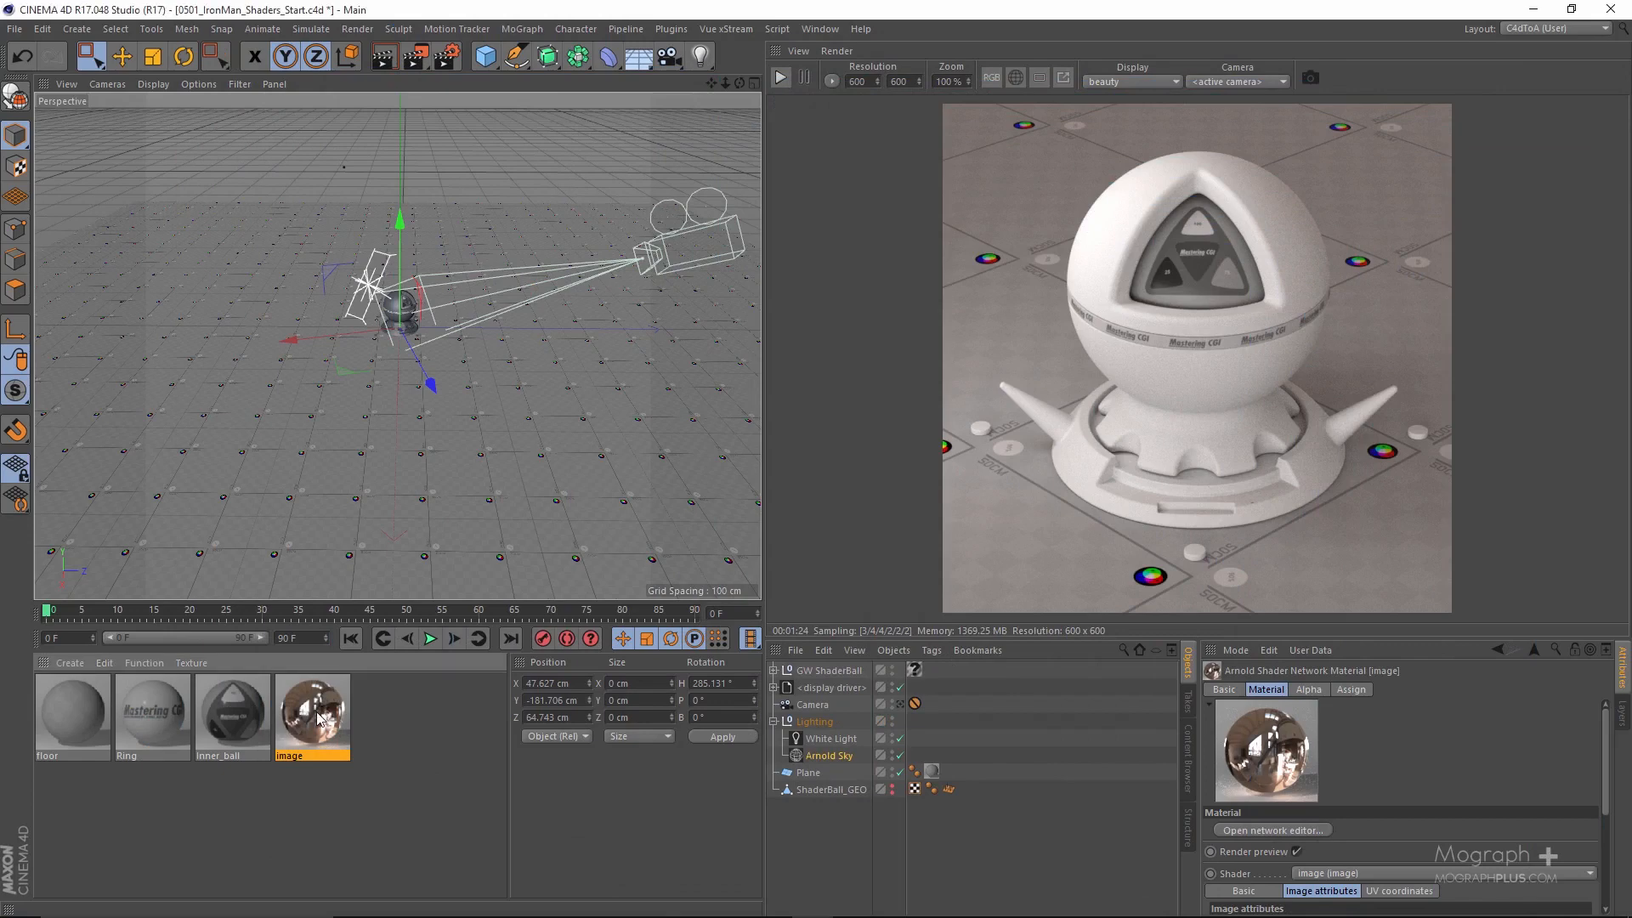
{"action": "double_click", "coordinate": [317, 716]}
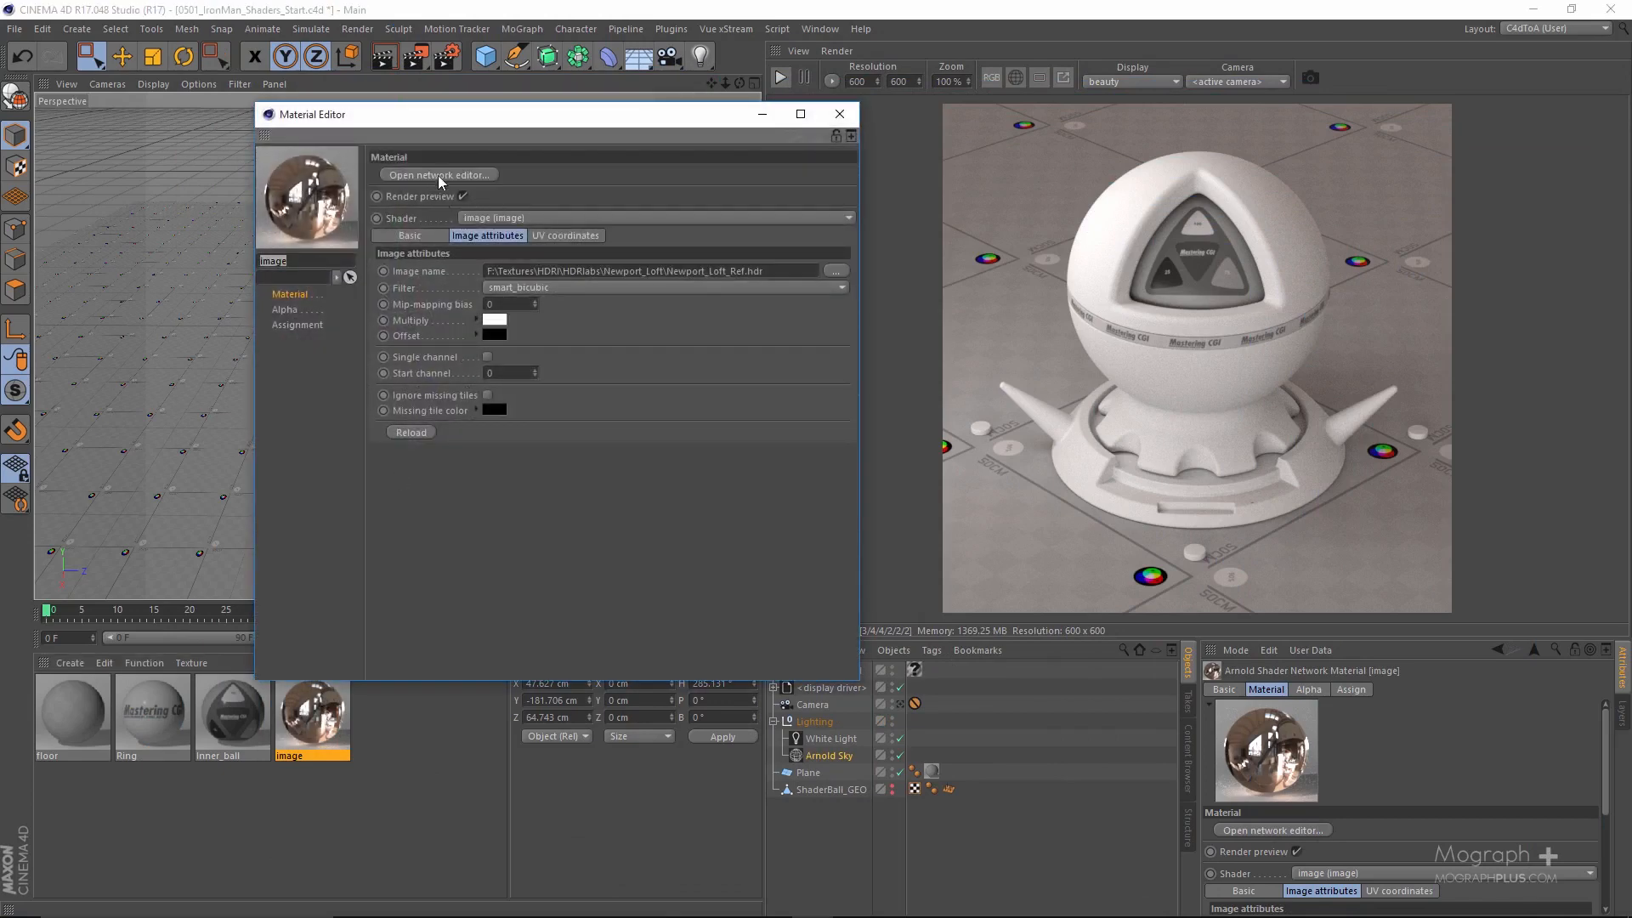
{"action": "left_click", "coordinate": [439, 174]}
{"action": "left_click_drag", "start_coordinate": [268, 397], "coordinate": [270, 399]}
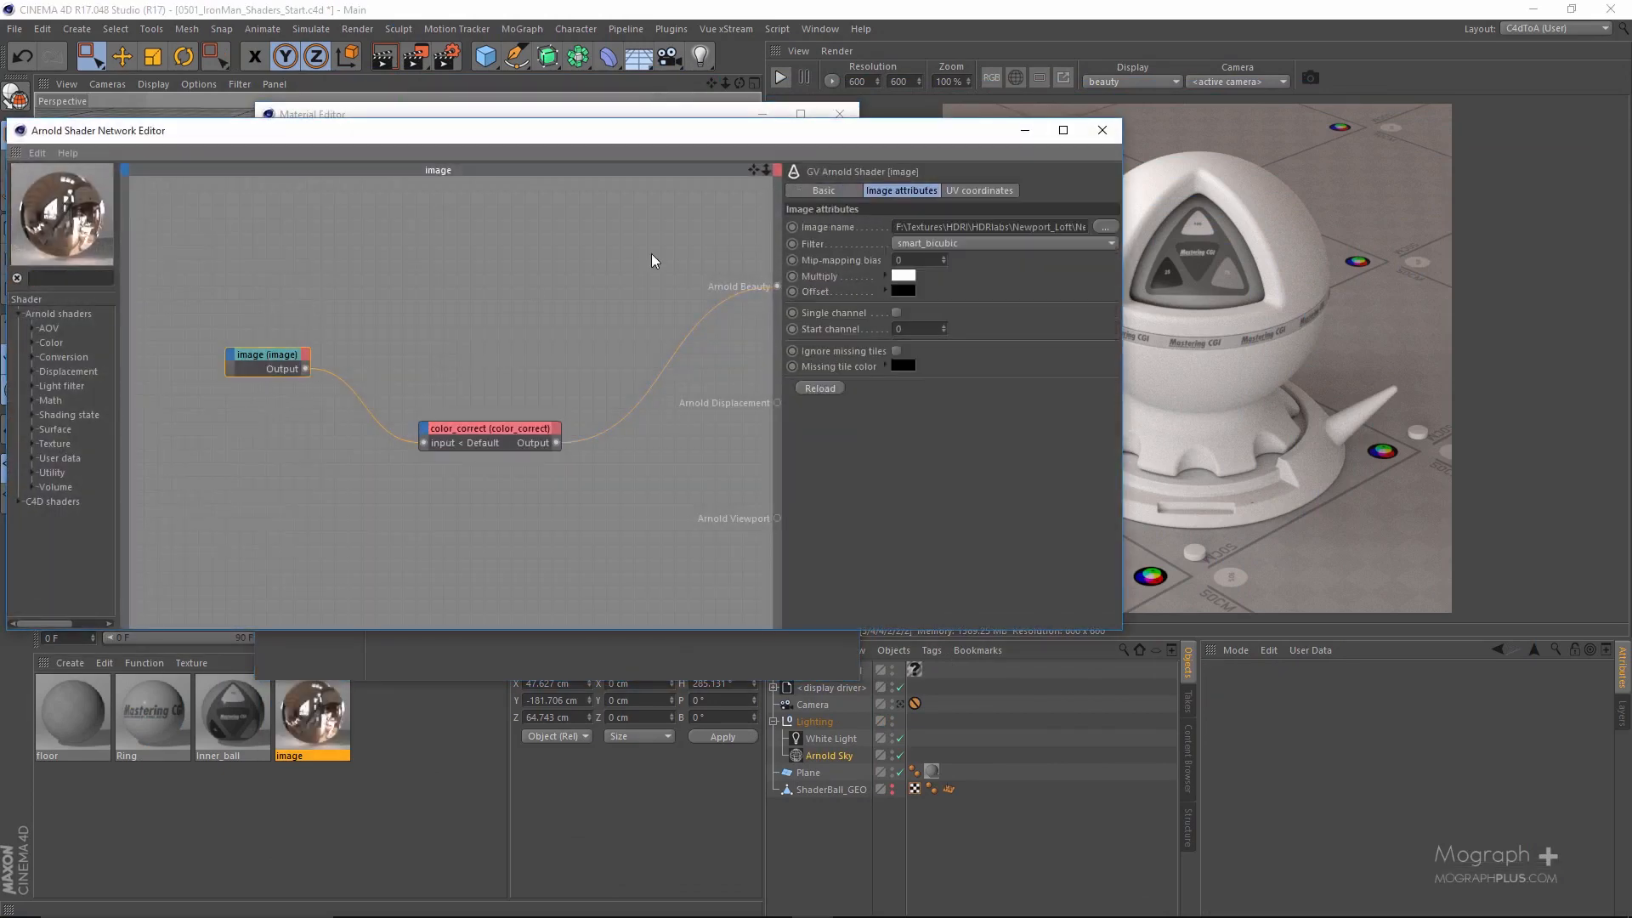
{"action": "left_click_drag", "start_coordinate": [1042, 225], "coordinate": [1178, 229]}
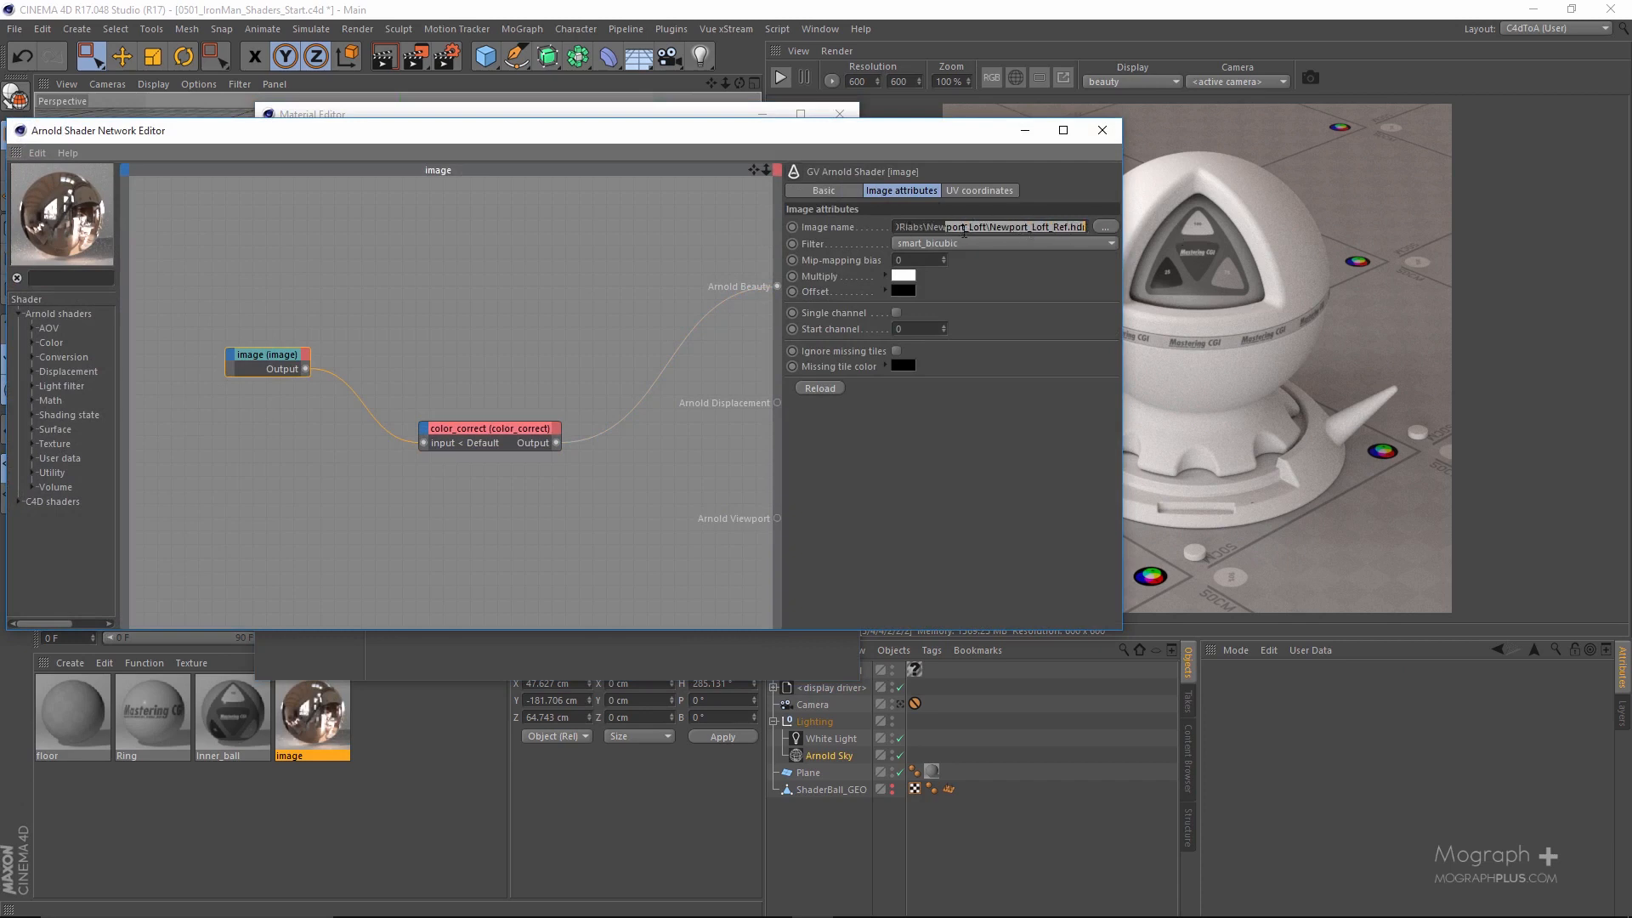
{"action": "left_click_drag", "start_coordinate": [502, 444], "coordinate": [427, 369]}
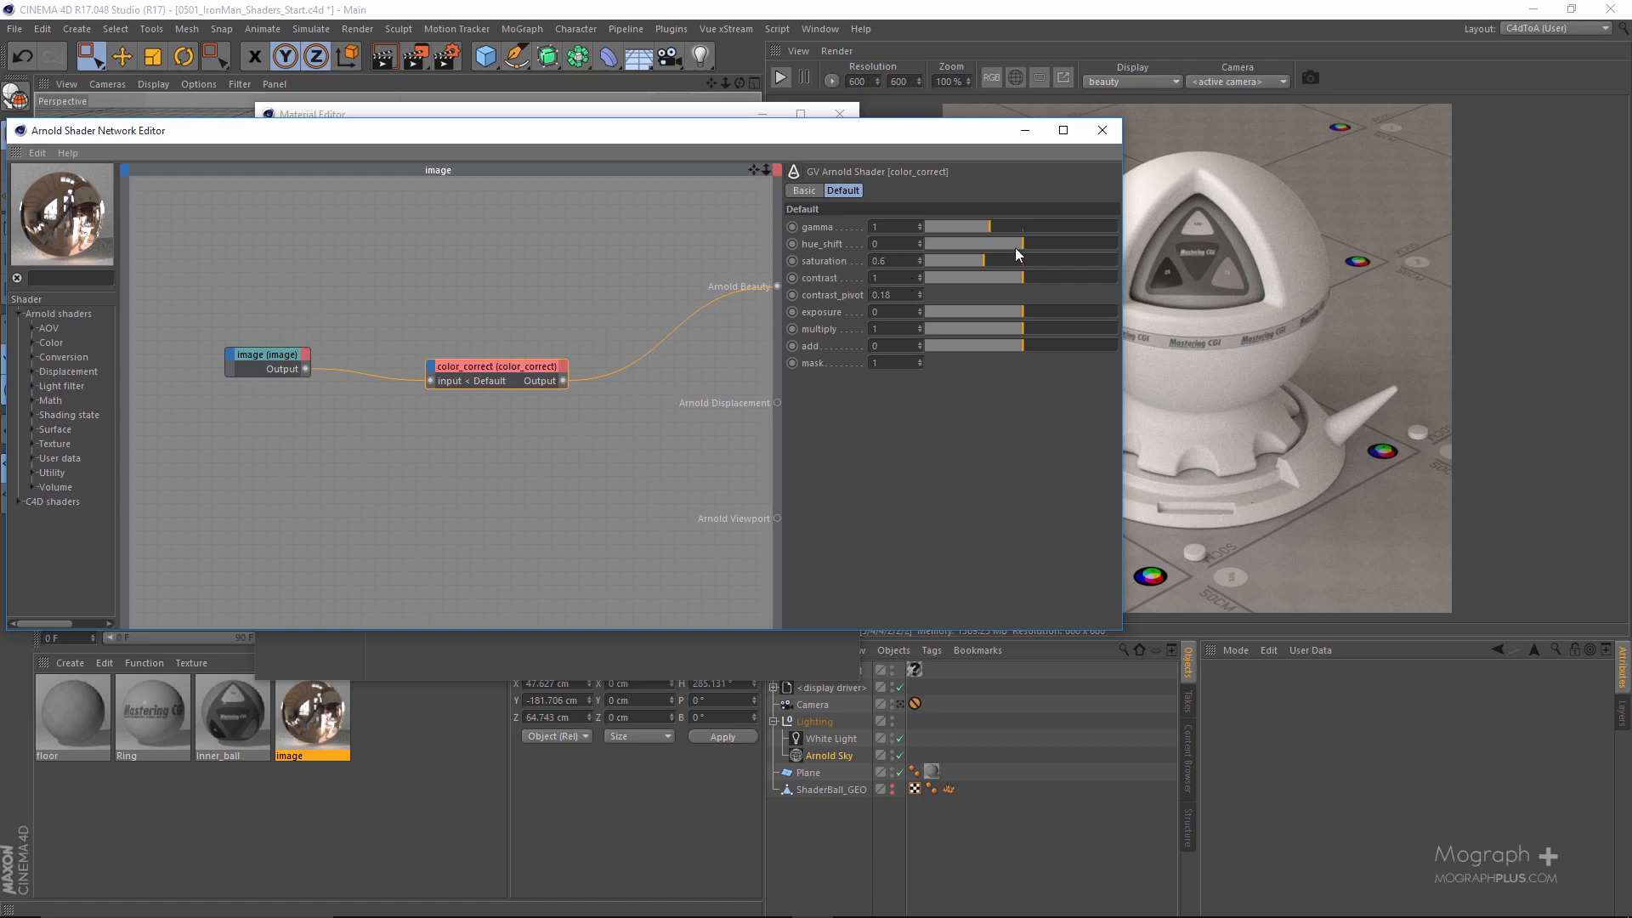
{"action": "left_click", "coordinate": [1102, 130]}
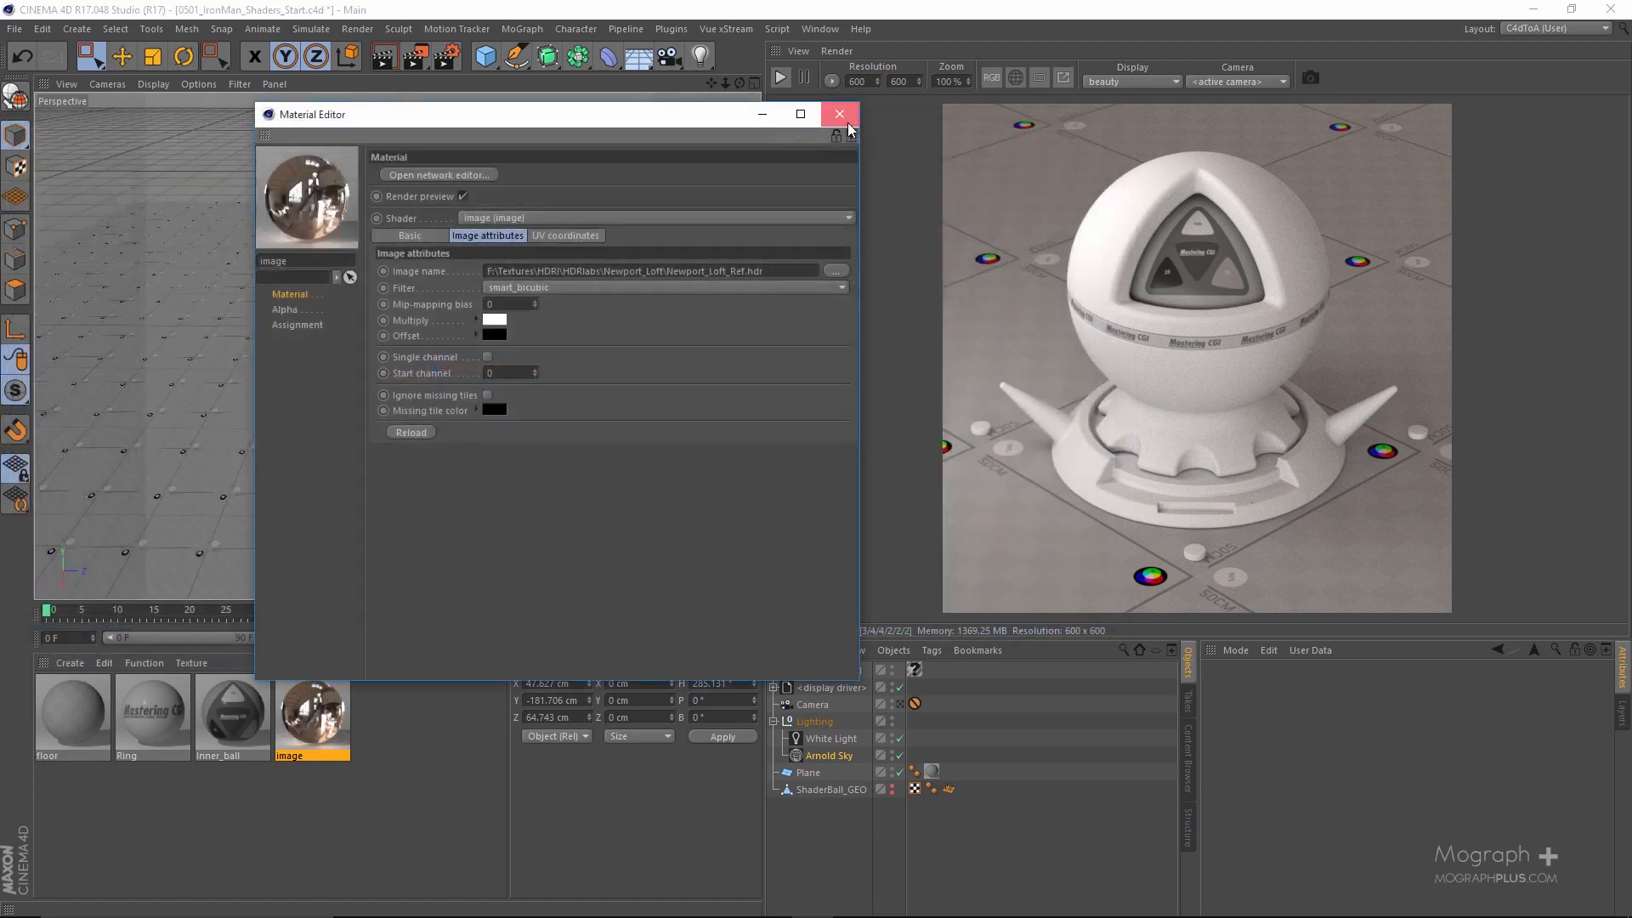
{"action": "left_click", "coordinate": [848, 123]}
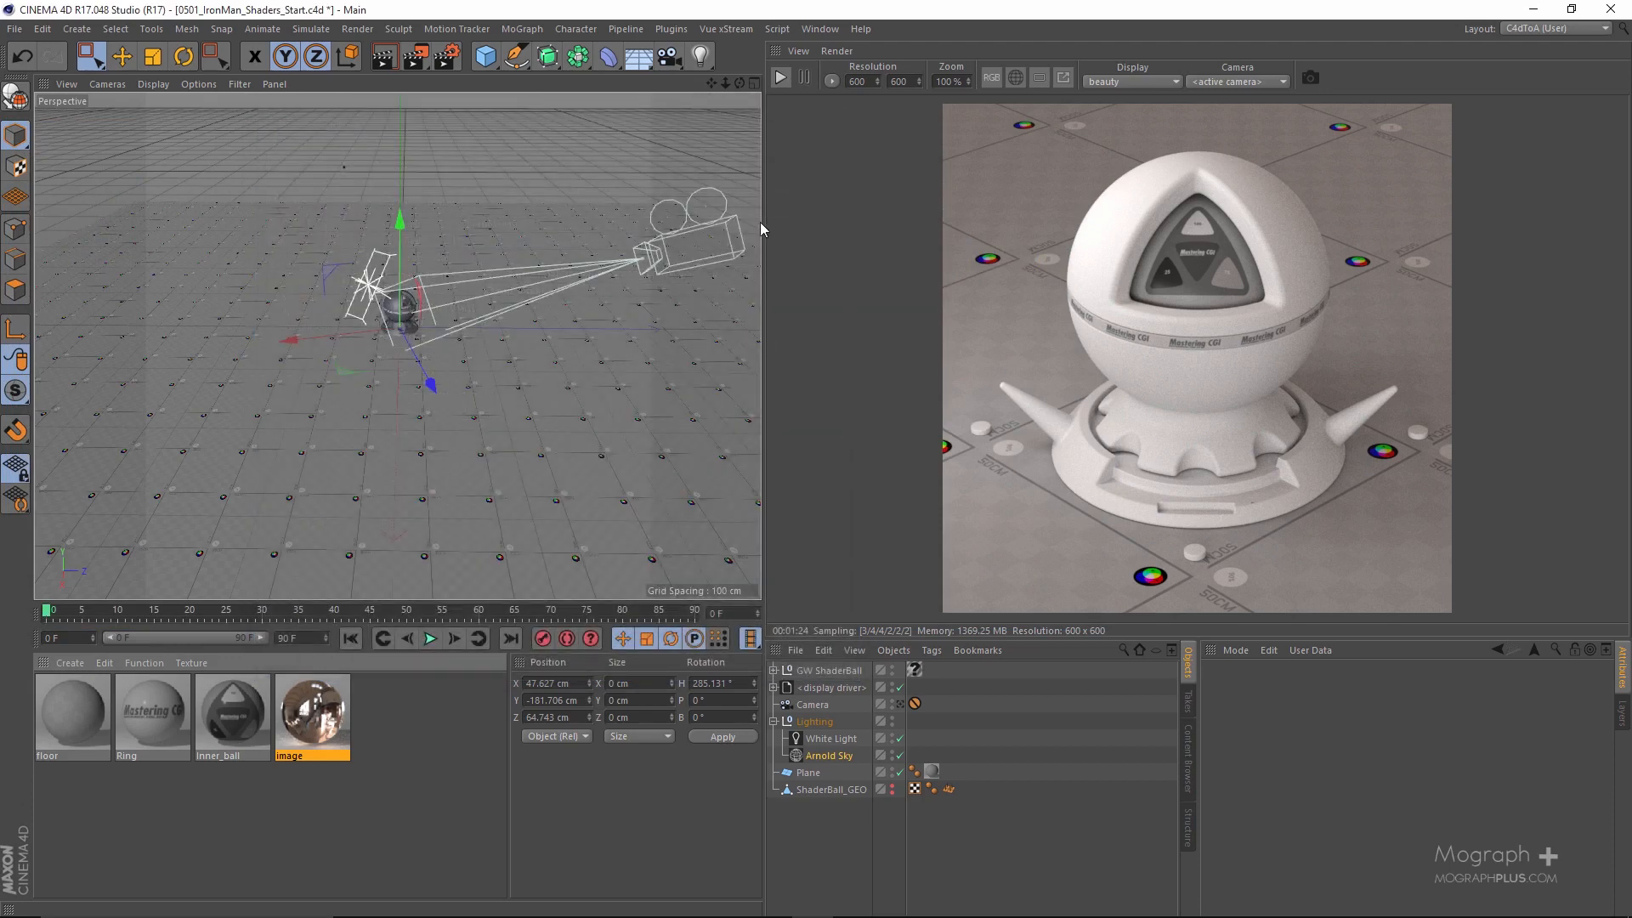
Collapse the Lighting group and return the viewport to the scene camera's view.
{"action": "left_click", "coordinate": [773, 721]}
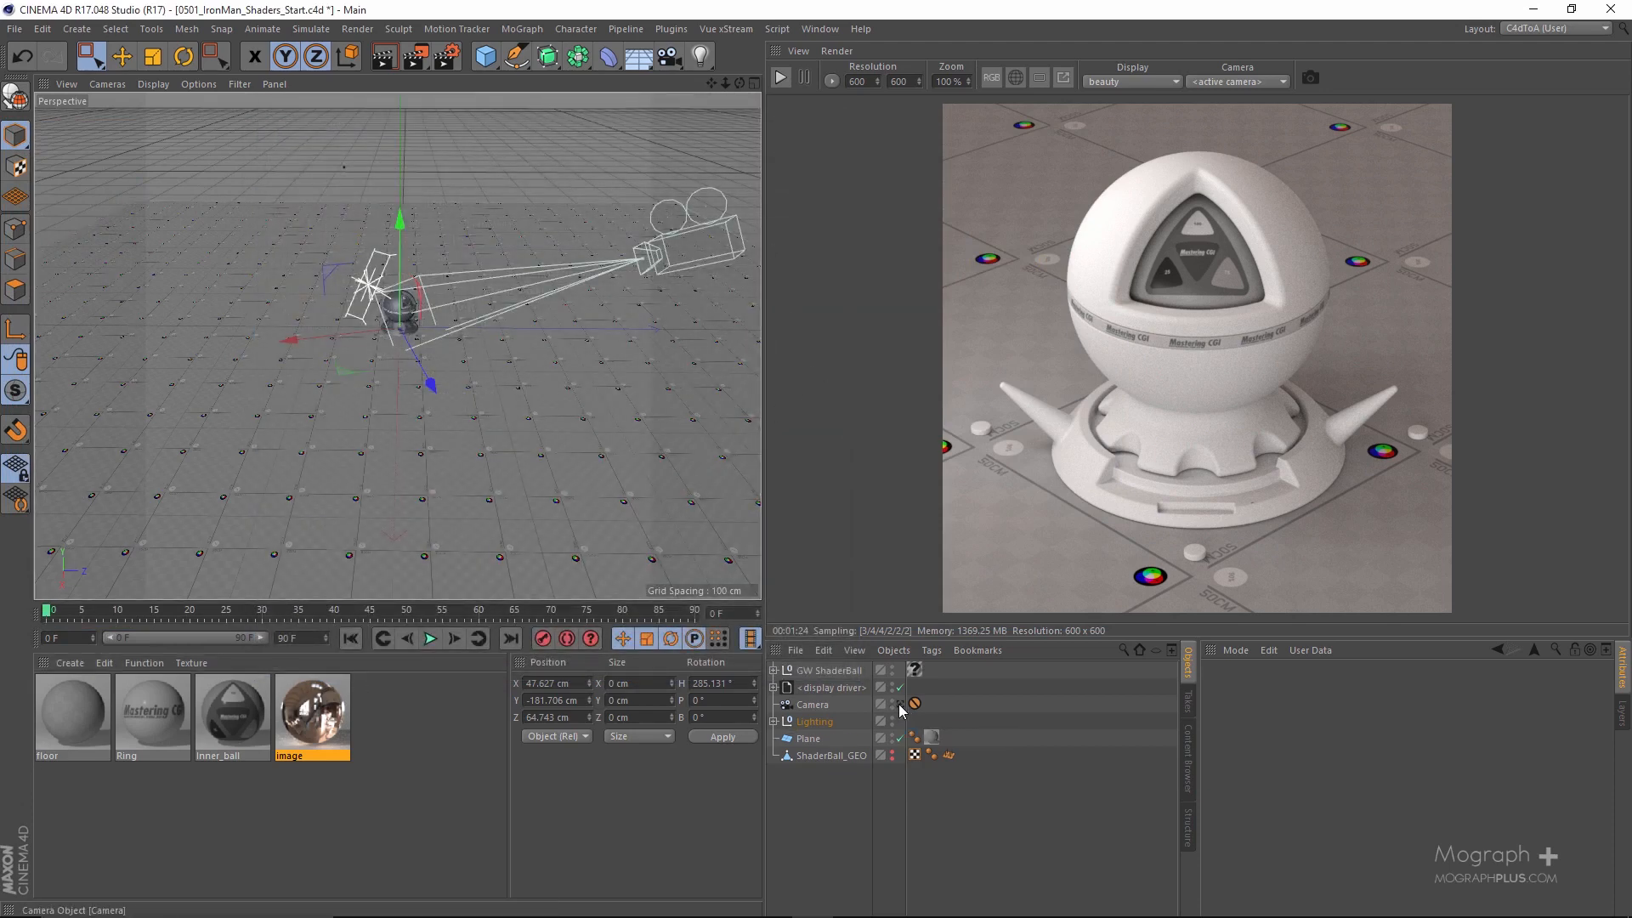
{"action": "left_click", "coordinate": [900, 705]}
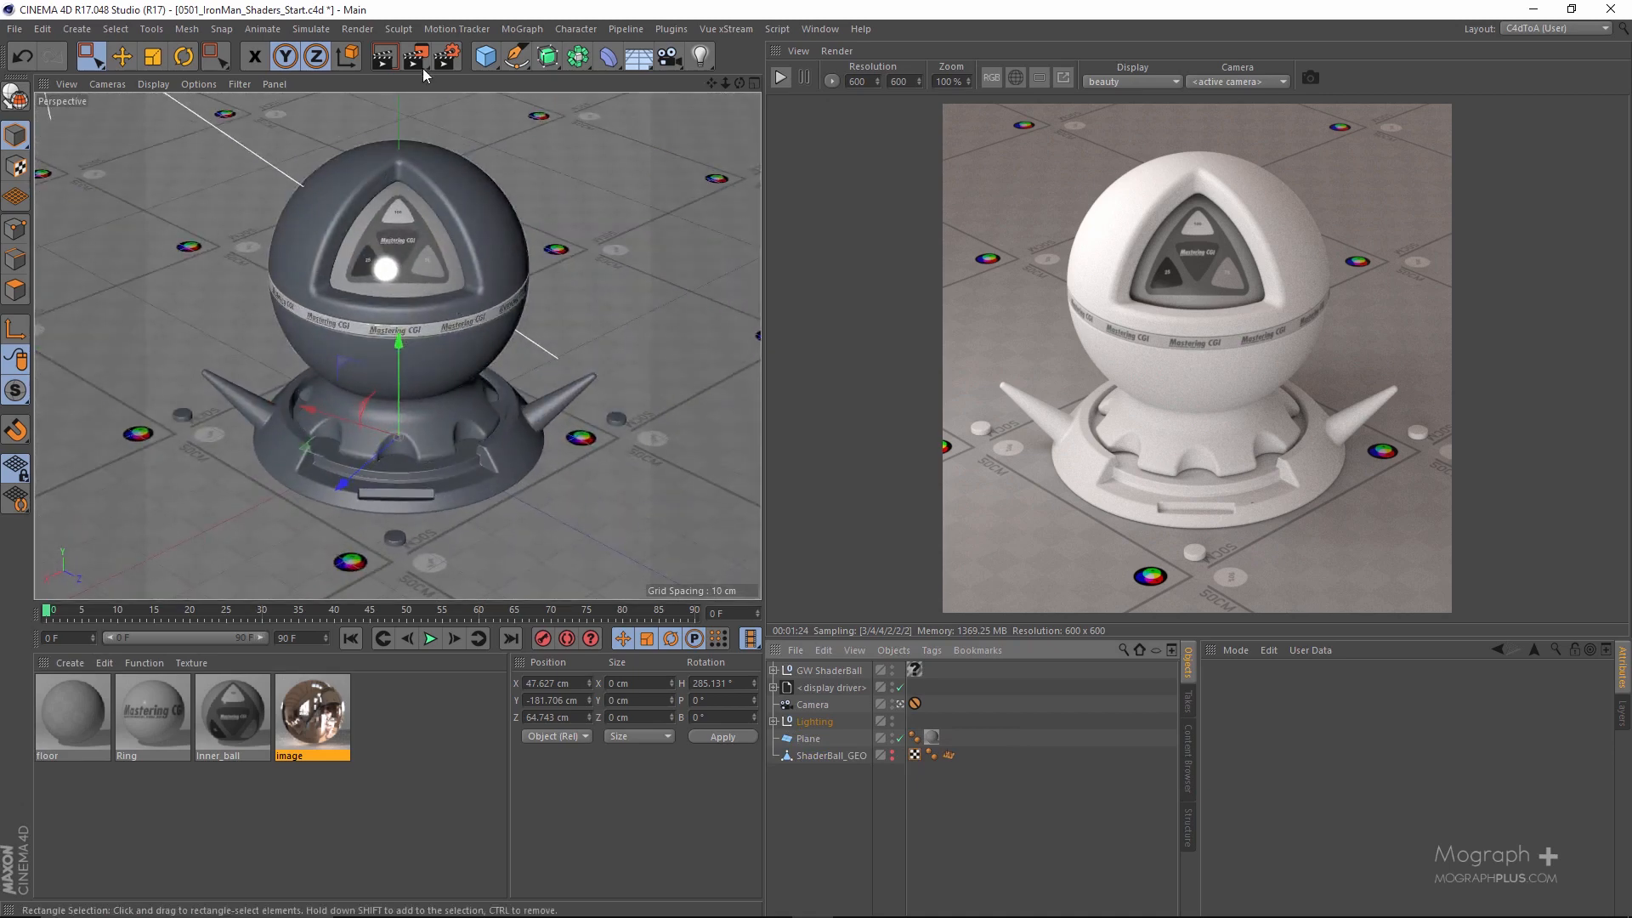
Review the Arnold renderer's active diffuse and specular AOVs in the render settings and under the display driver object.
{"action": "left_click", "coordinate": [444, 58]}
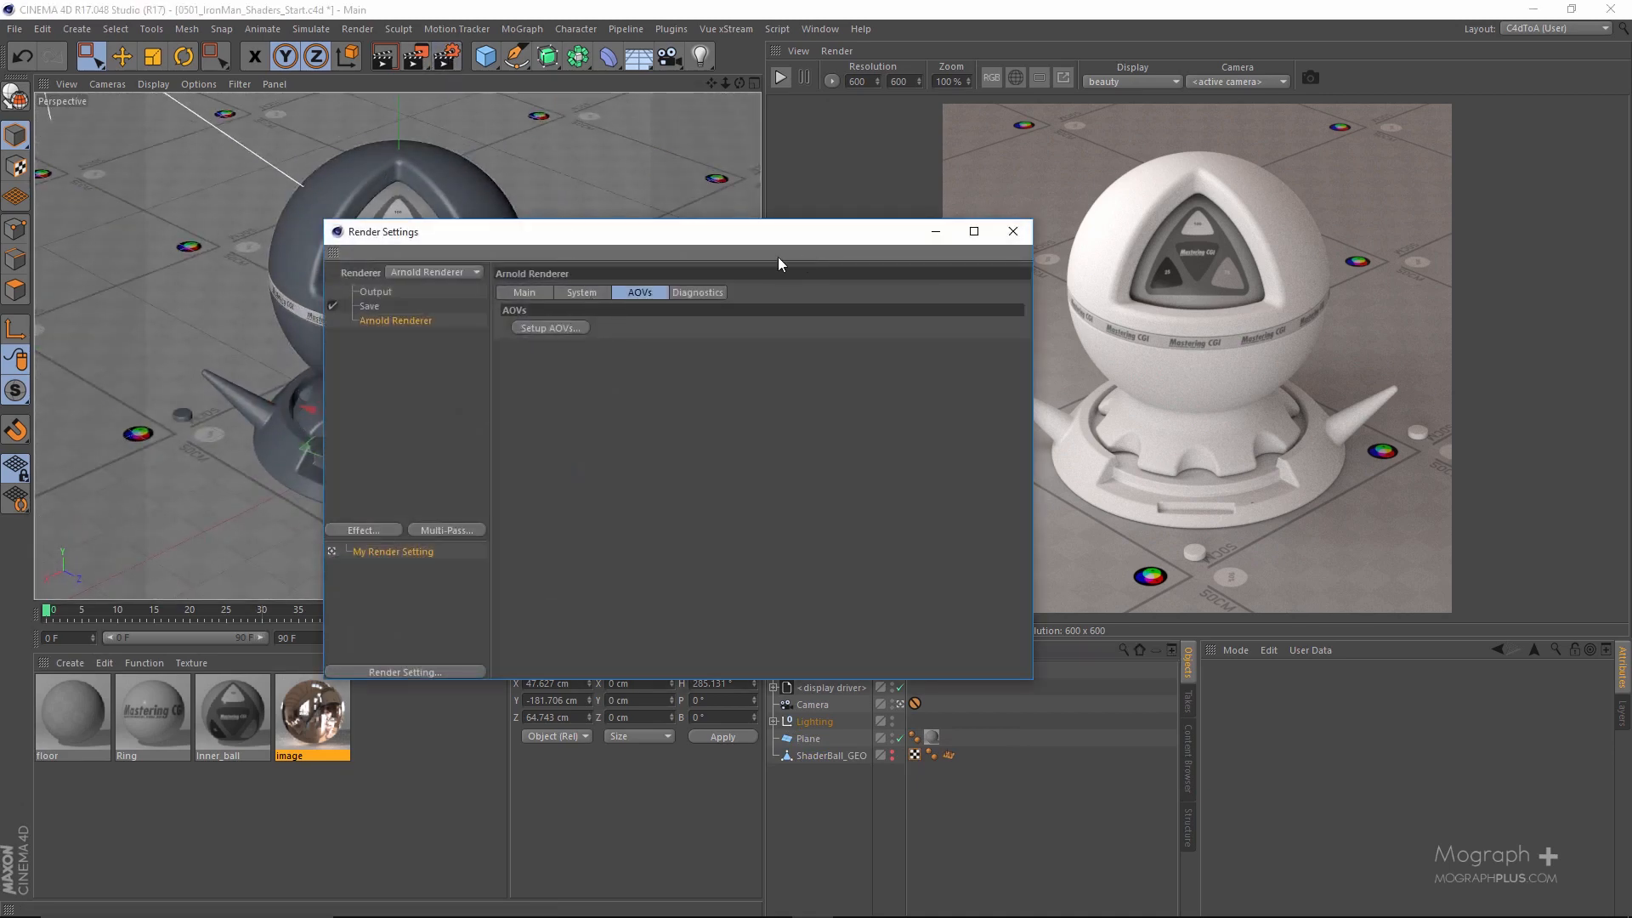
{"action": "left_click_drag", "start_coordinate": [758, 242], "coordinate": [529, 182]}
{"action": "left_click", "coordinate": [308, 272]}
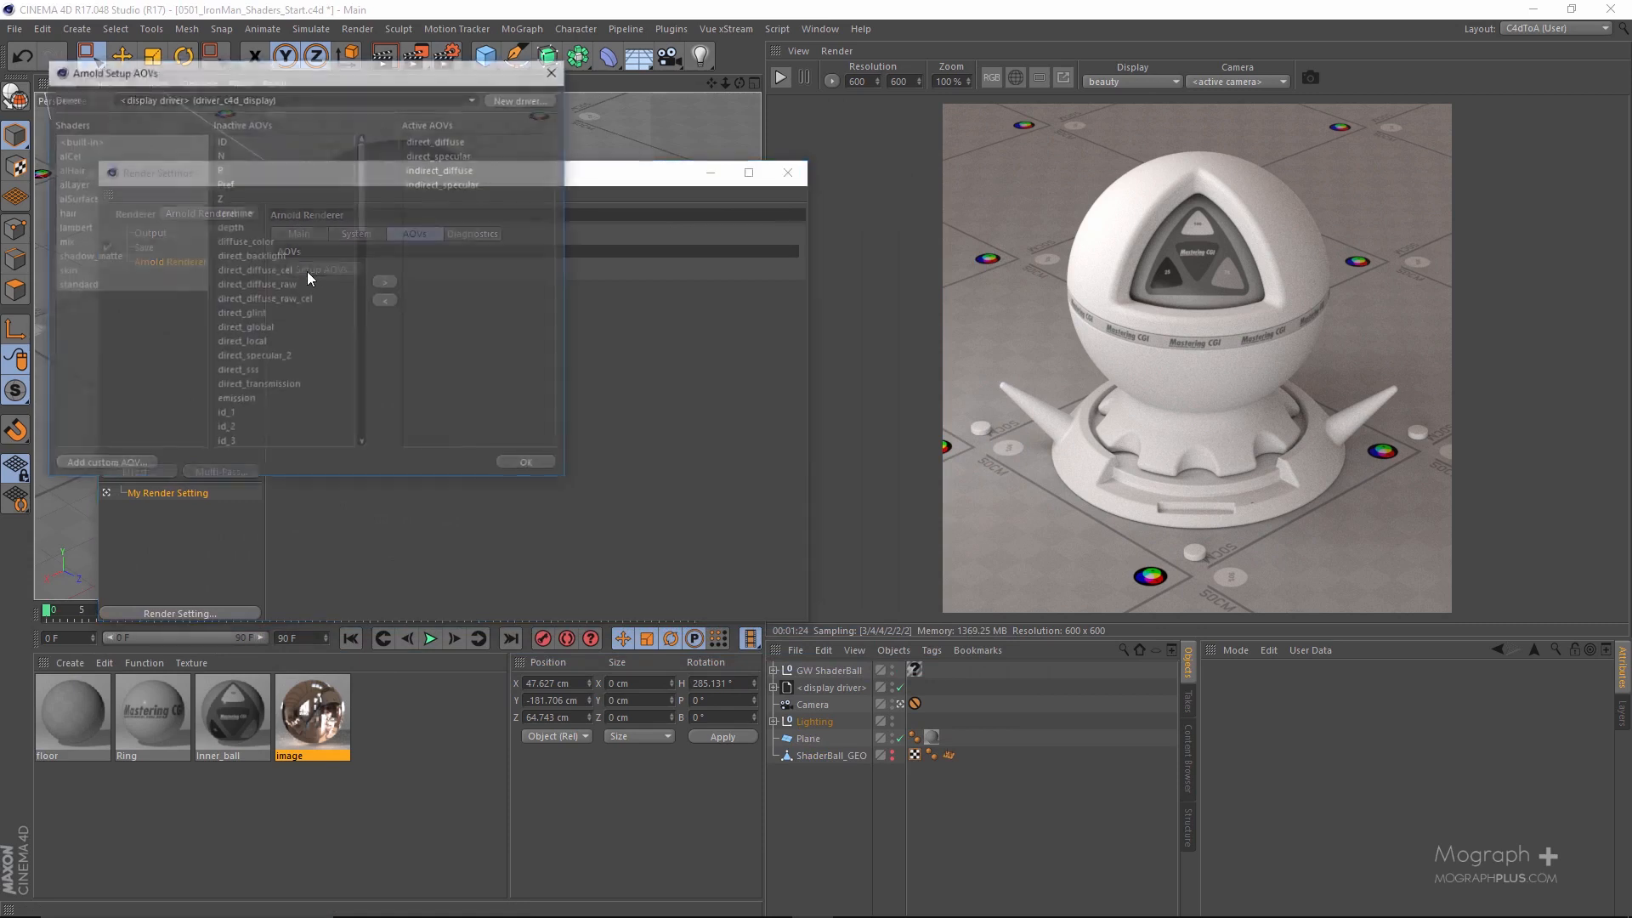
{"action": "left_click", "coordinate": [498, 156]}
{"action": "left_click", "coordinate": [491, 170]}
{"action": "left_click", "coordinate": [467, 182]}
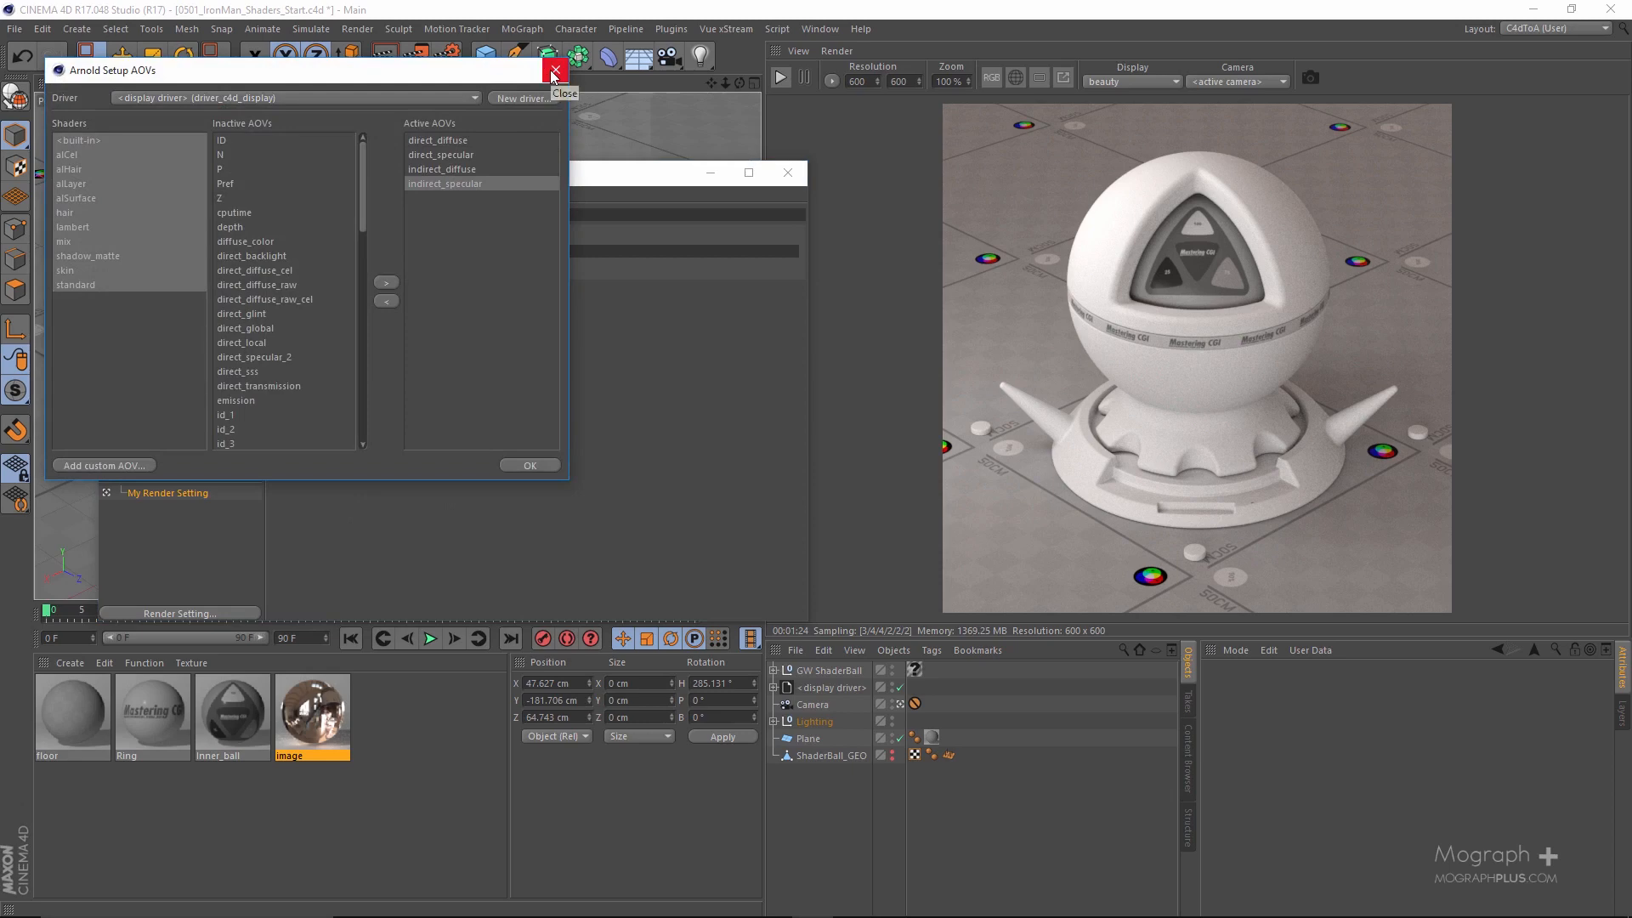
{"action": "left_click_drag", "start_coordinate": [425, 78], "coordinate": [598, 83]}
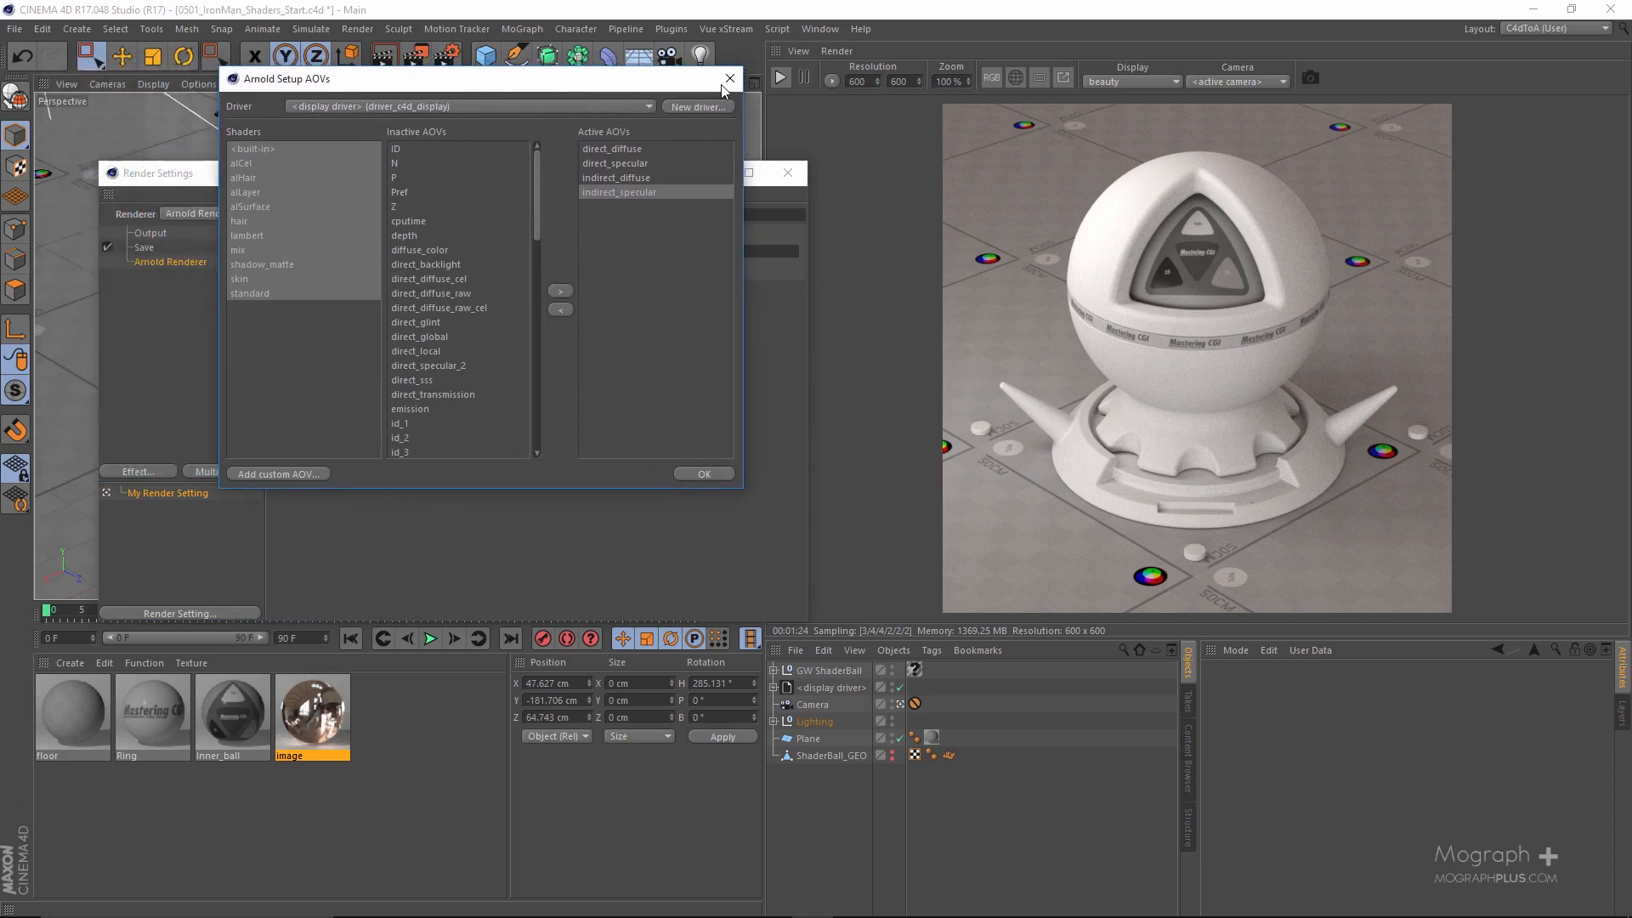
{"action": "left_click", "coordinate": [728, 71]}
{"action": "left_click", "coordinate": [788, 173]}
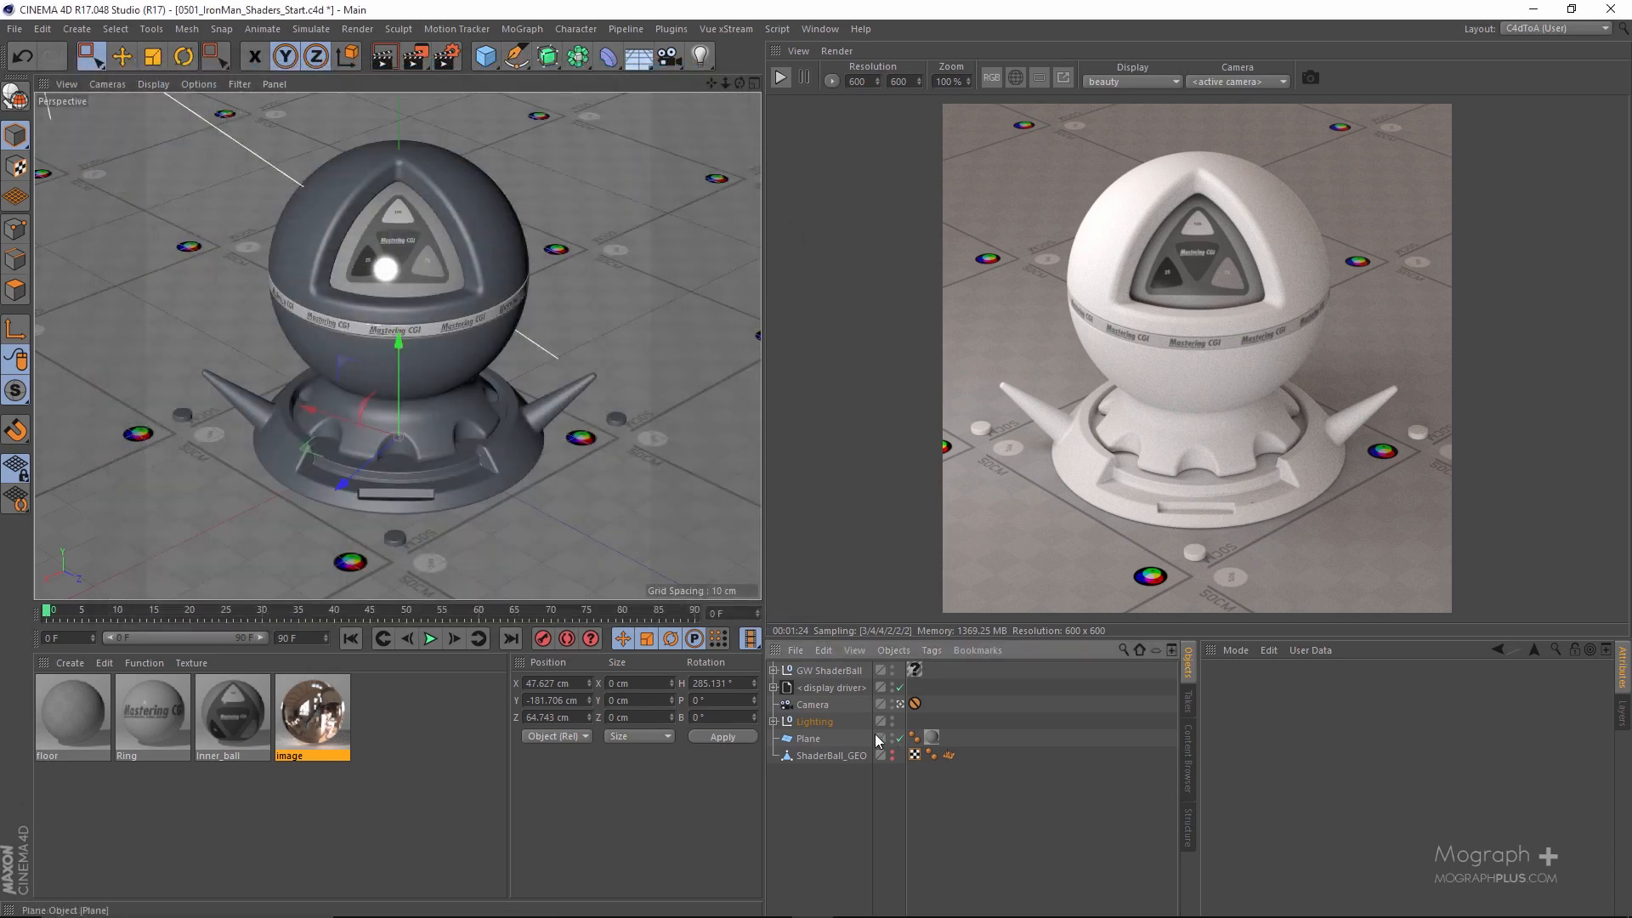
{"action": "left_click", "coordinate": [771, 686]}
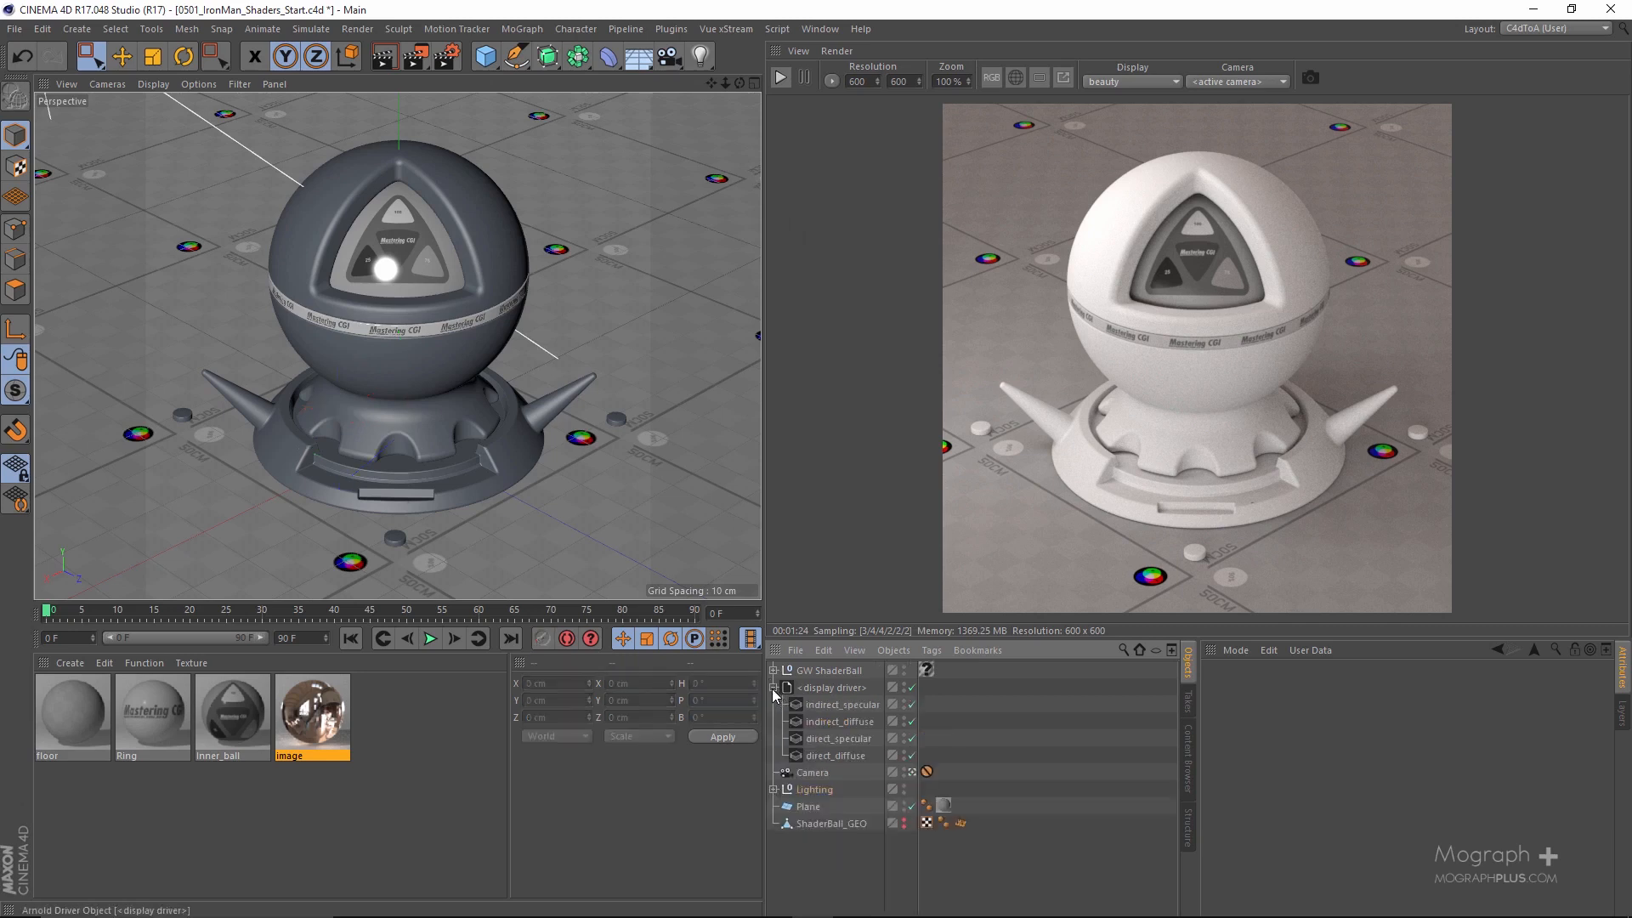
{"action": "left_click", "coordinate": [773, 688]}
Create an Arnold standard surface material and name it Gold.
{"action": "left_click", "coordinate": [212, 798]}
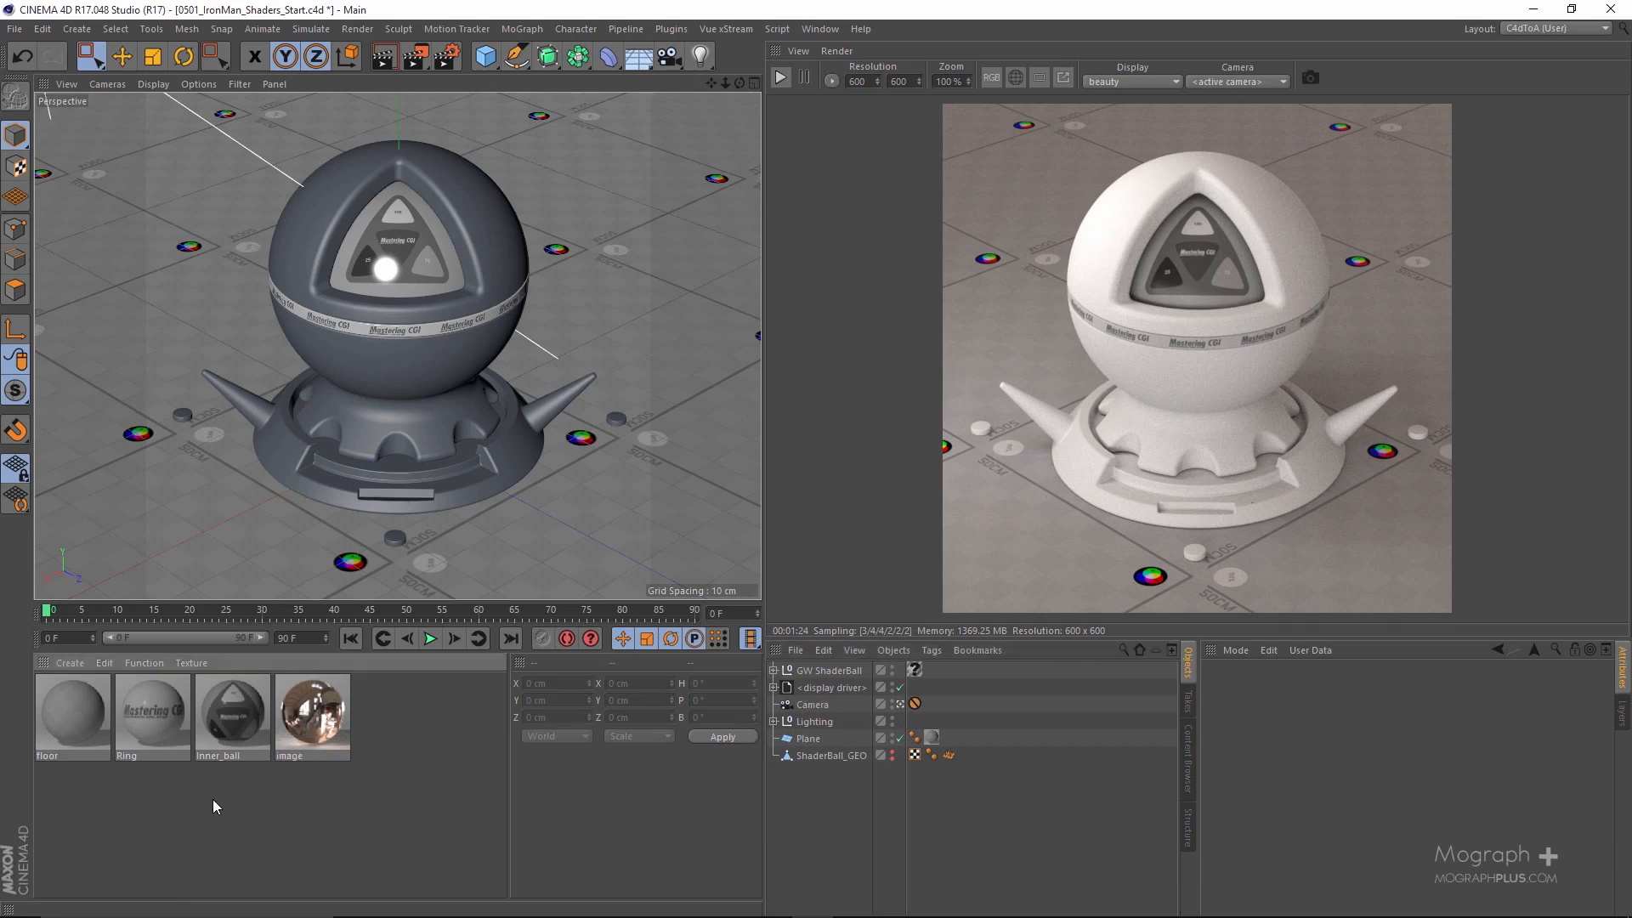
{"action": "left_click", "coordinate": [68, 665]}
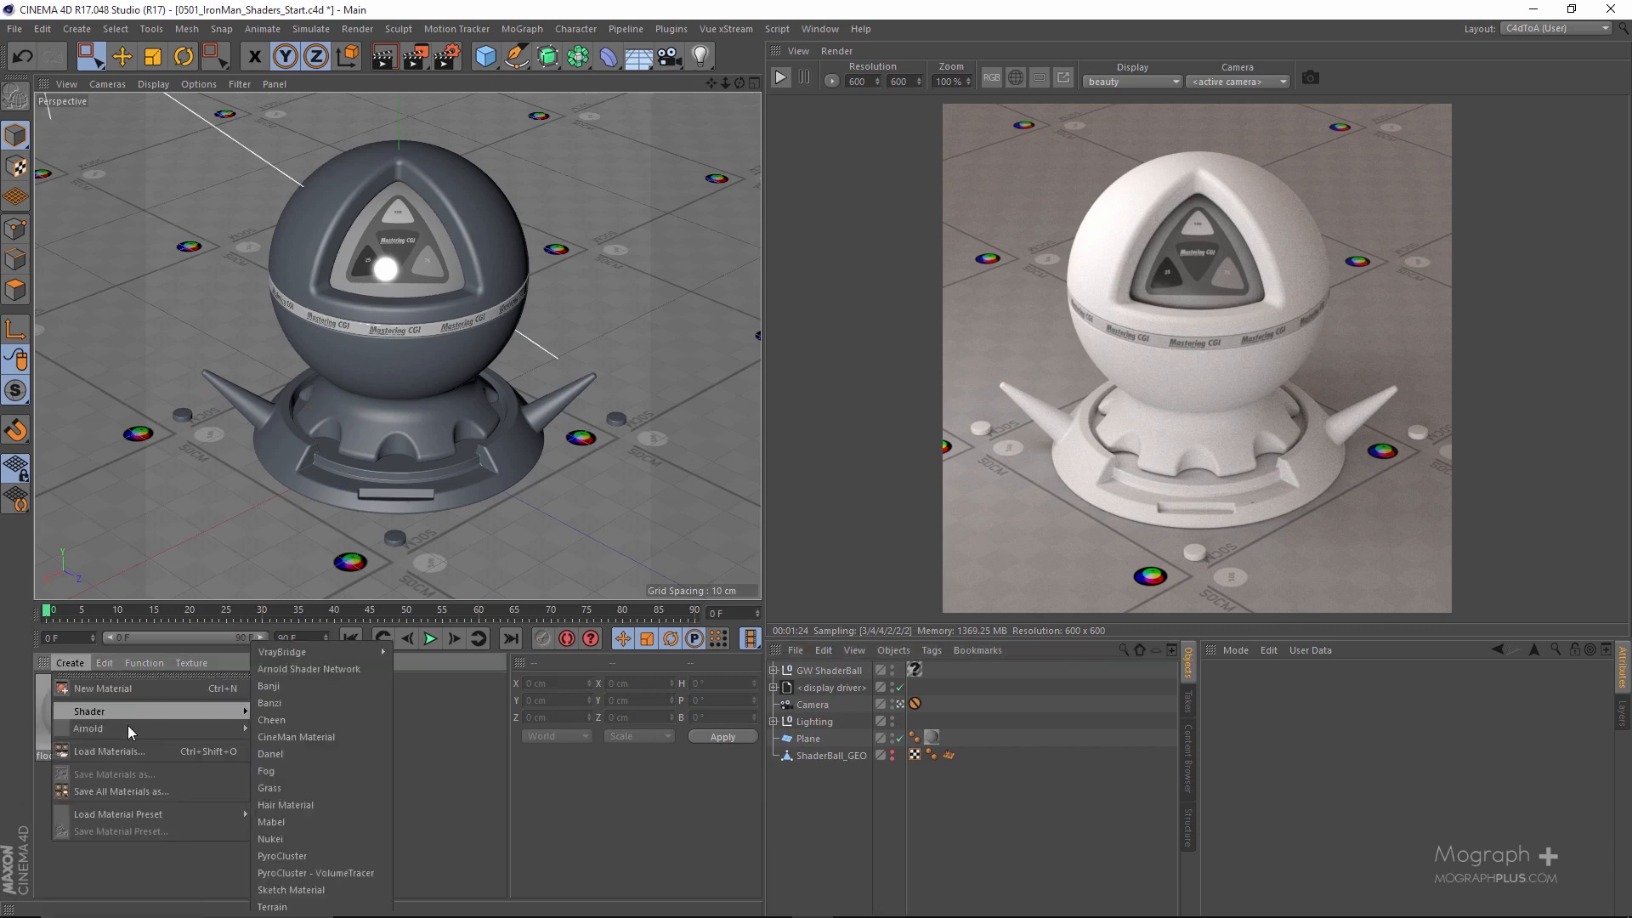
{"action": "mouse_move", "coordinate": [211, 730]}
{"action": "mouse_move", "coordinate": [304, 748]}
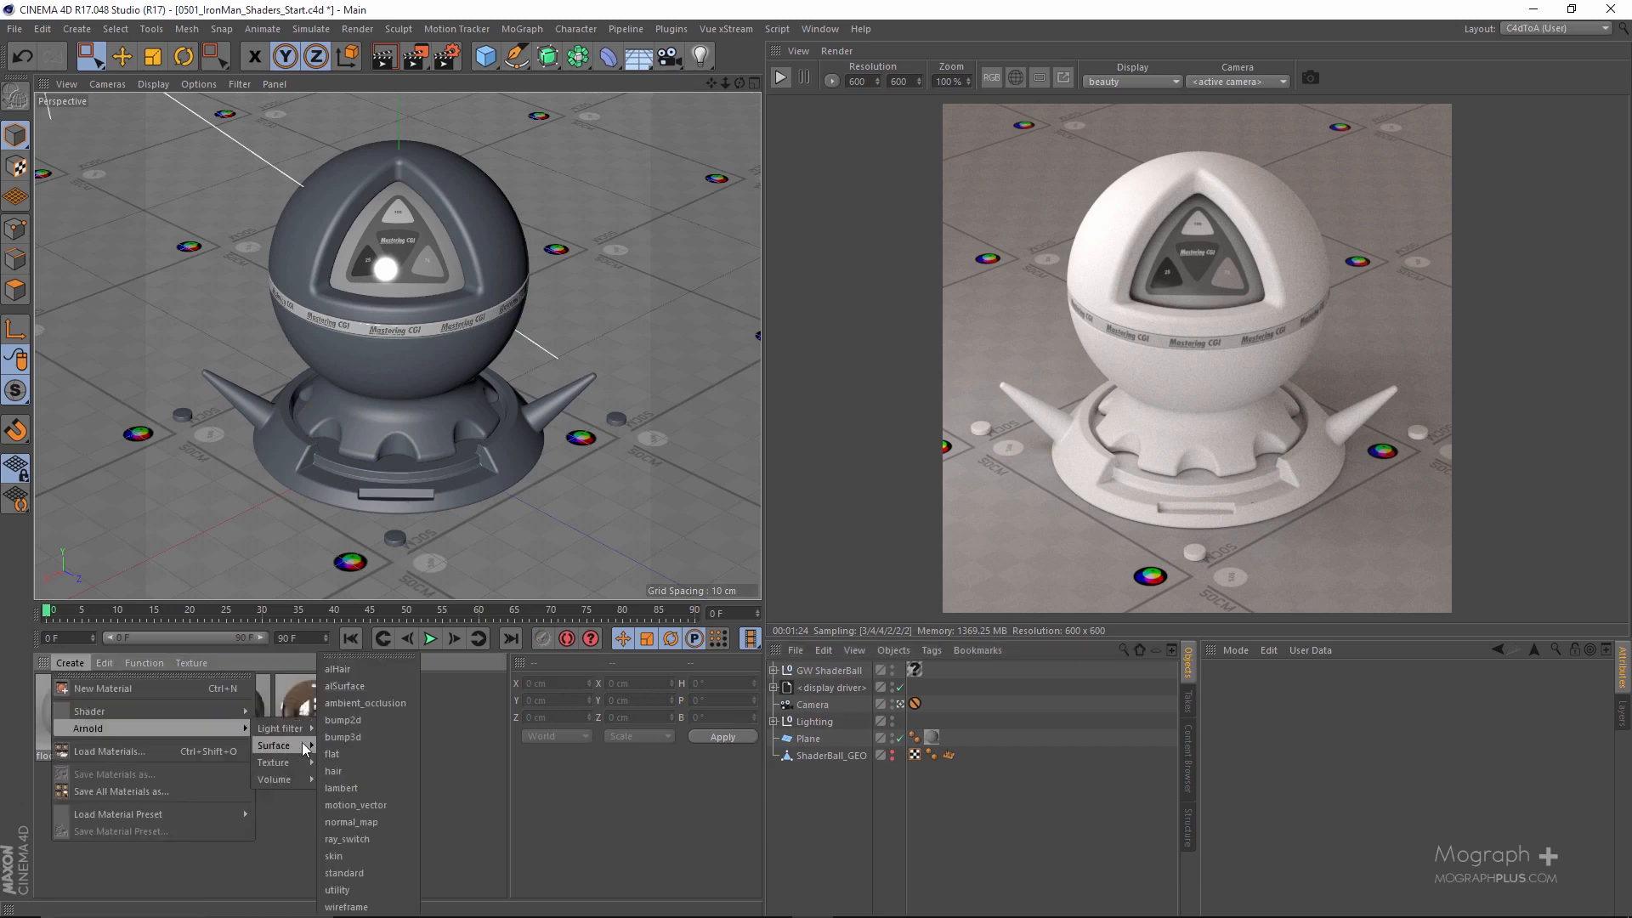
{"action": "left_click", "coordinate": [381, 873]}
{"action": "double_click", "coordinate": [74, 756]}
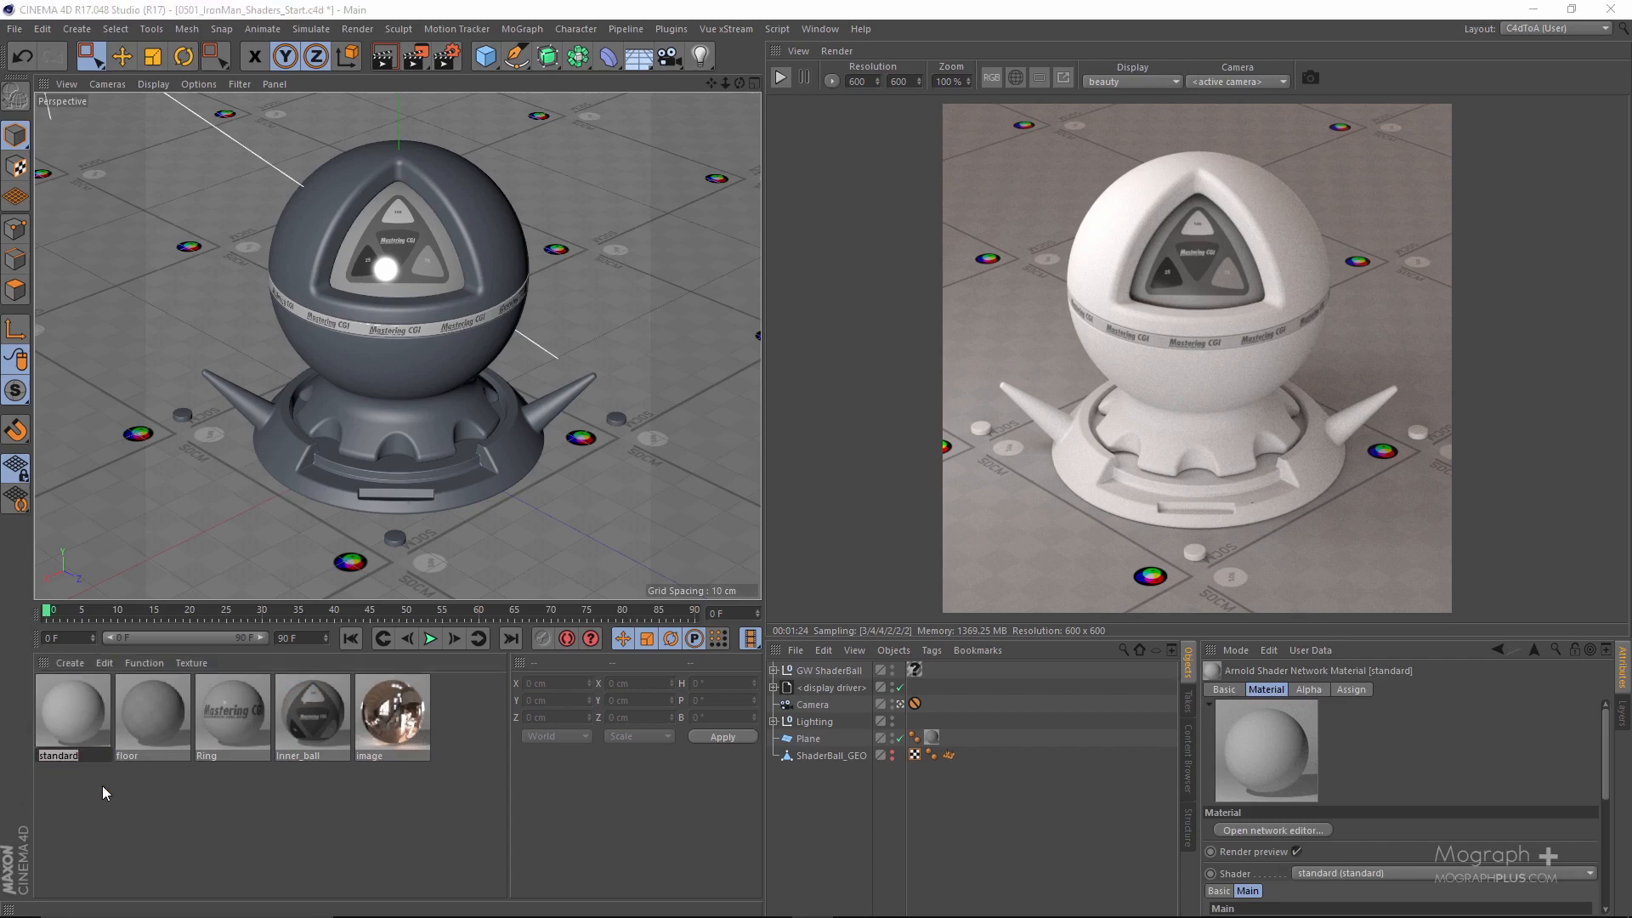
{"action": "type", "text": "Gold"}
{"action": "key", "text": "Return"}
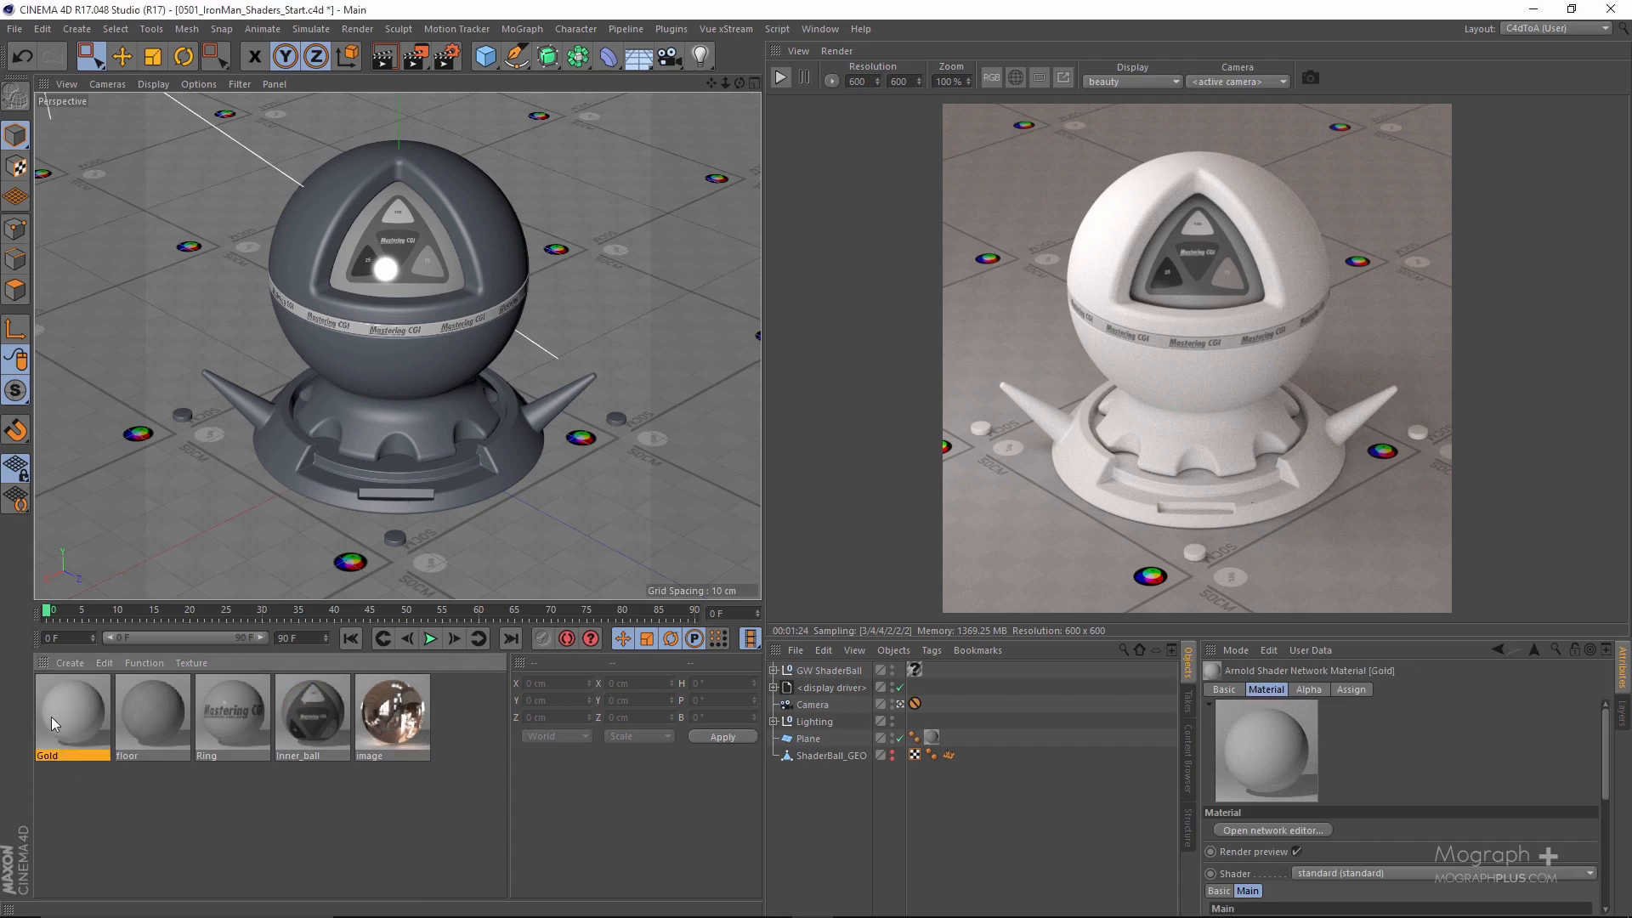
Apply the Gold material to the GW ShaderBall group in place of its unassigned texture tag, and check the child objects' texture tags.
{"action": "left_click_drag", "start_coordinate": [58, 717], "coordinate": [837, 674]}
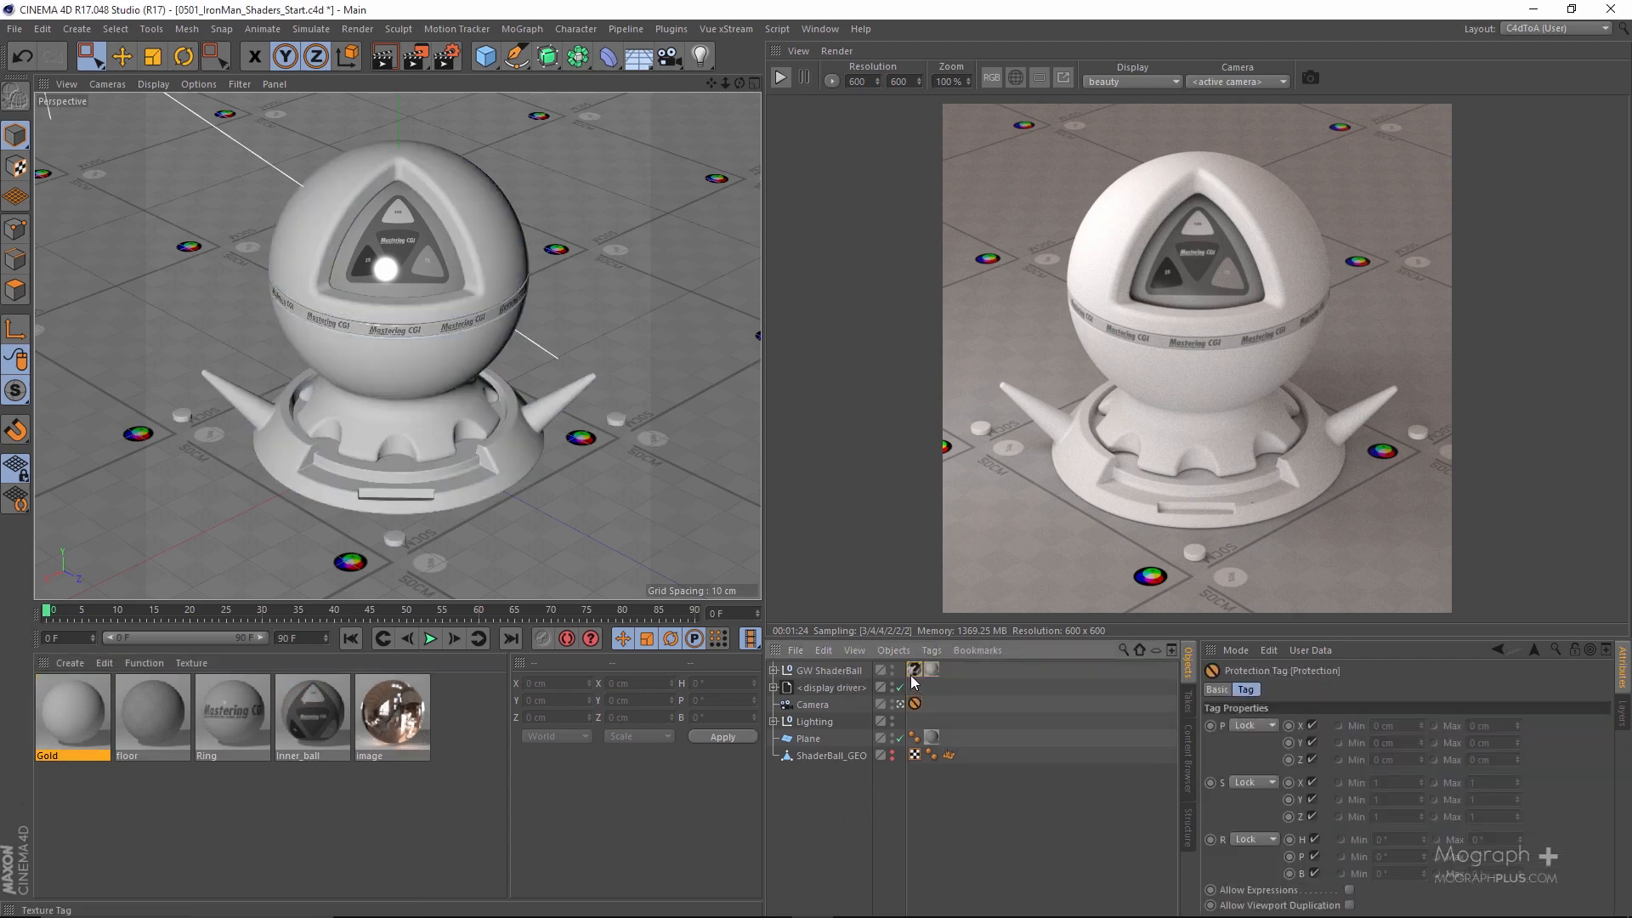
{"action": "left_click", "coordinate": [774, 671]}
{"action": "left_click_drag", "start_coordinate": [1010, 690], "coordinate": [982, 846]}
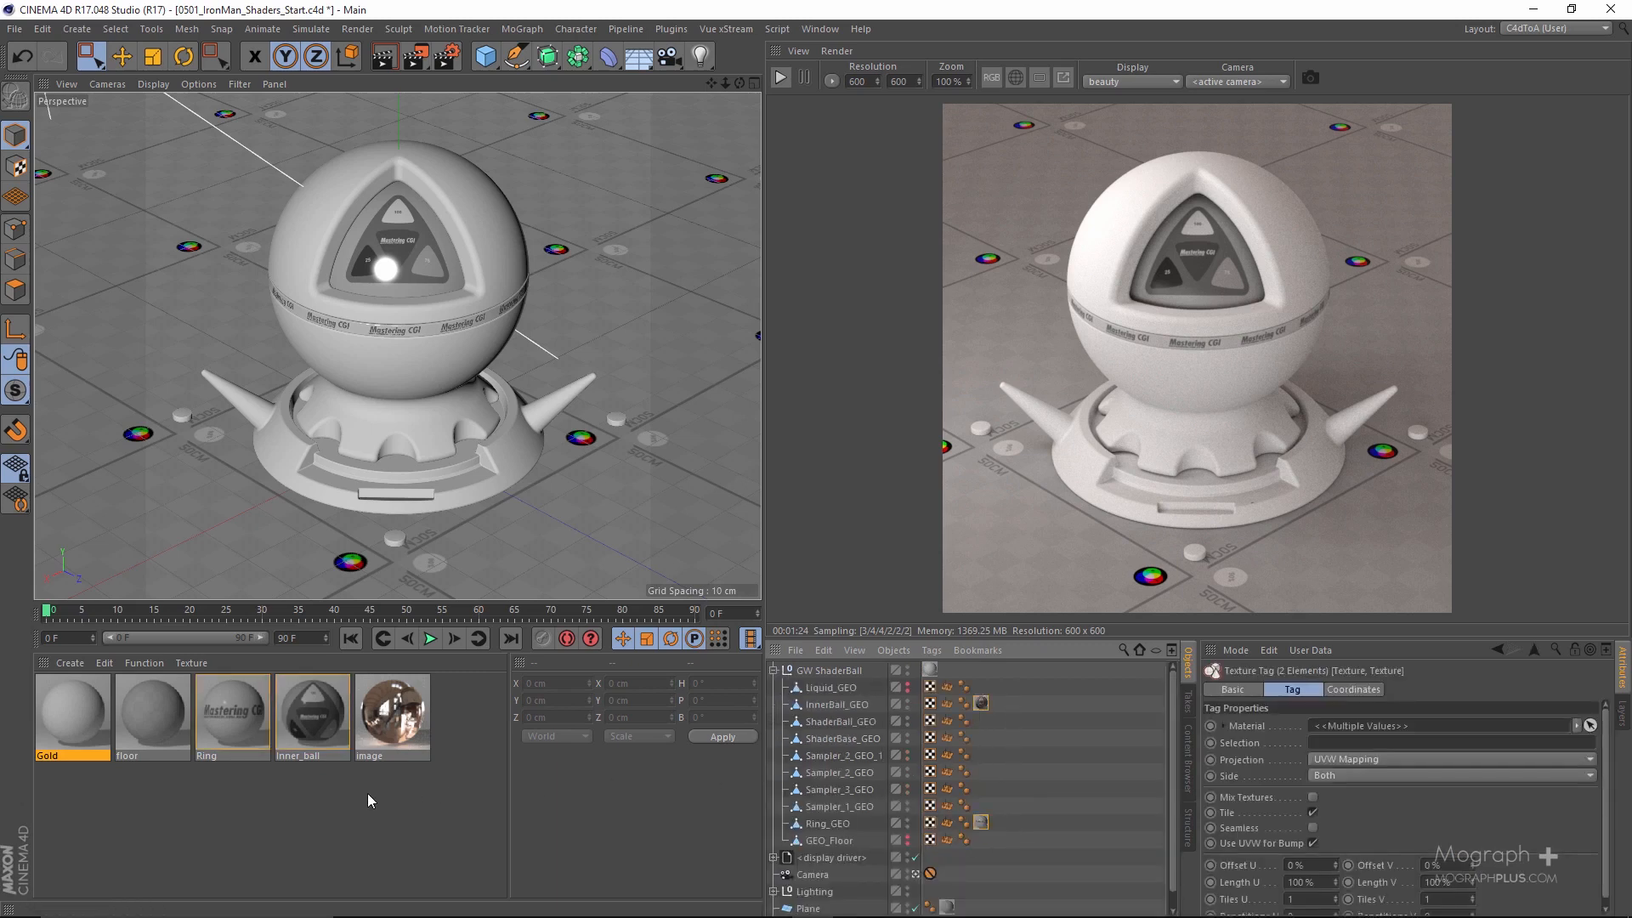
{"action": "left_click_drag", "start_coordinate": [317, 802], "coordinate": [142, 772]}
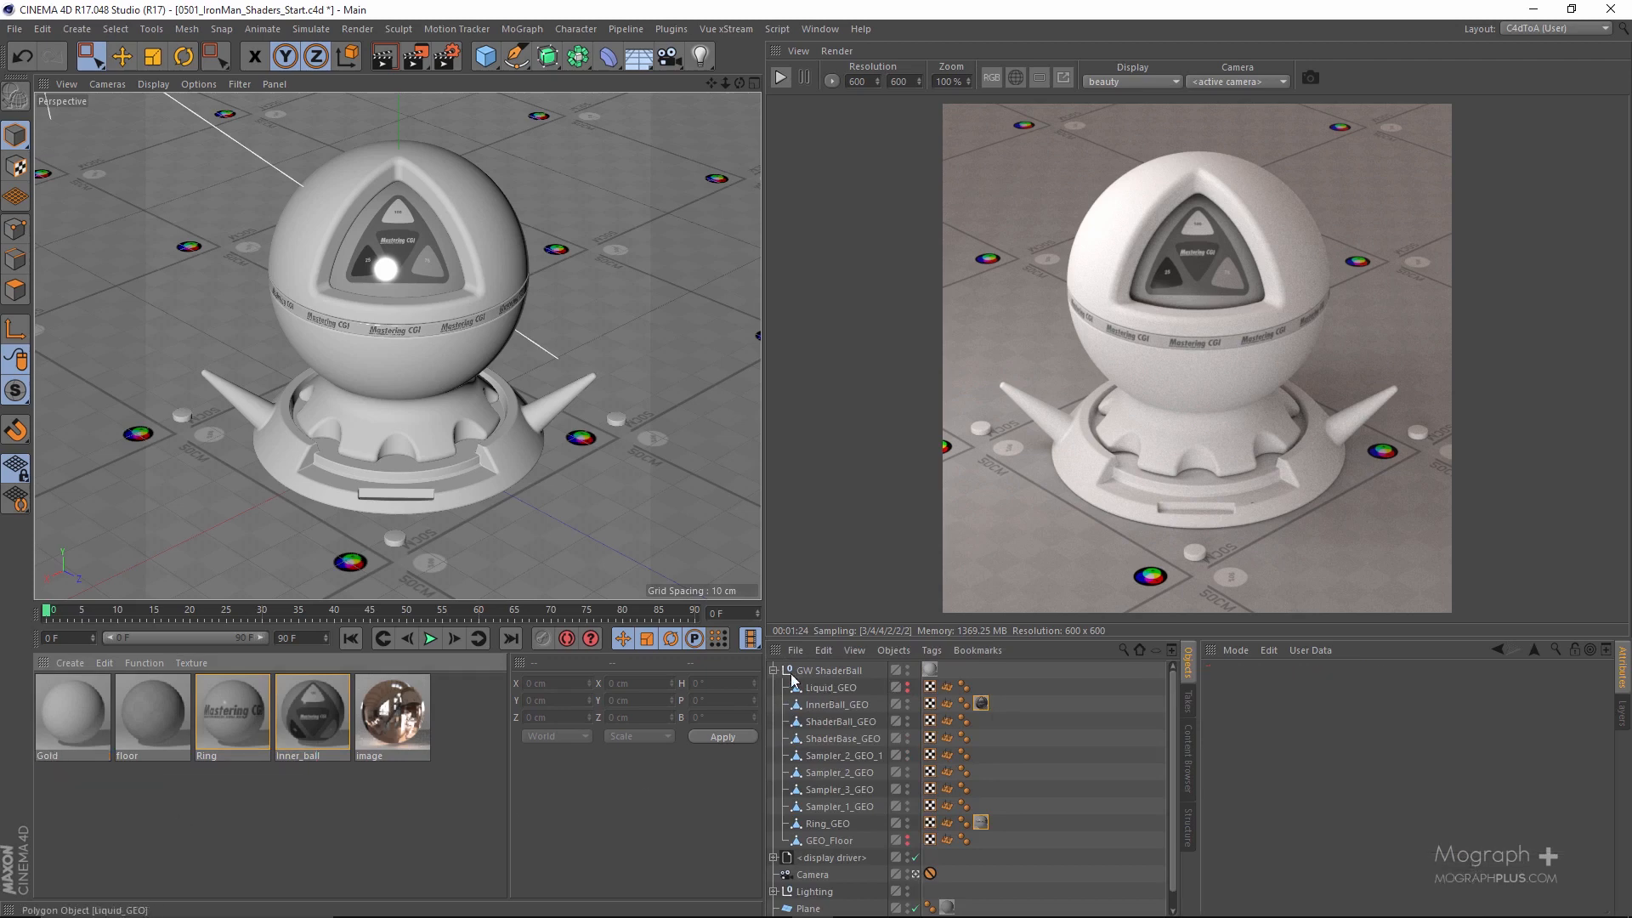
{"action": "left_click", "coordinate": [768, 670]}
{"action": "left_click", "coordinate": [816, 787]}
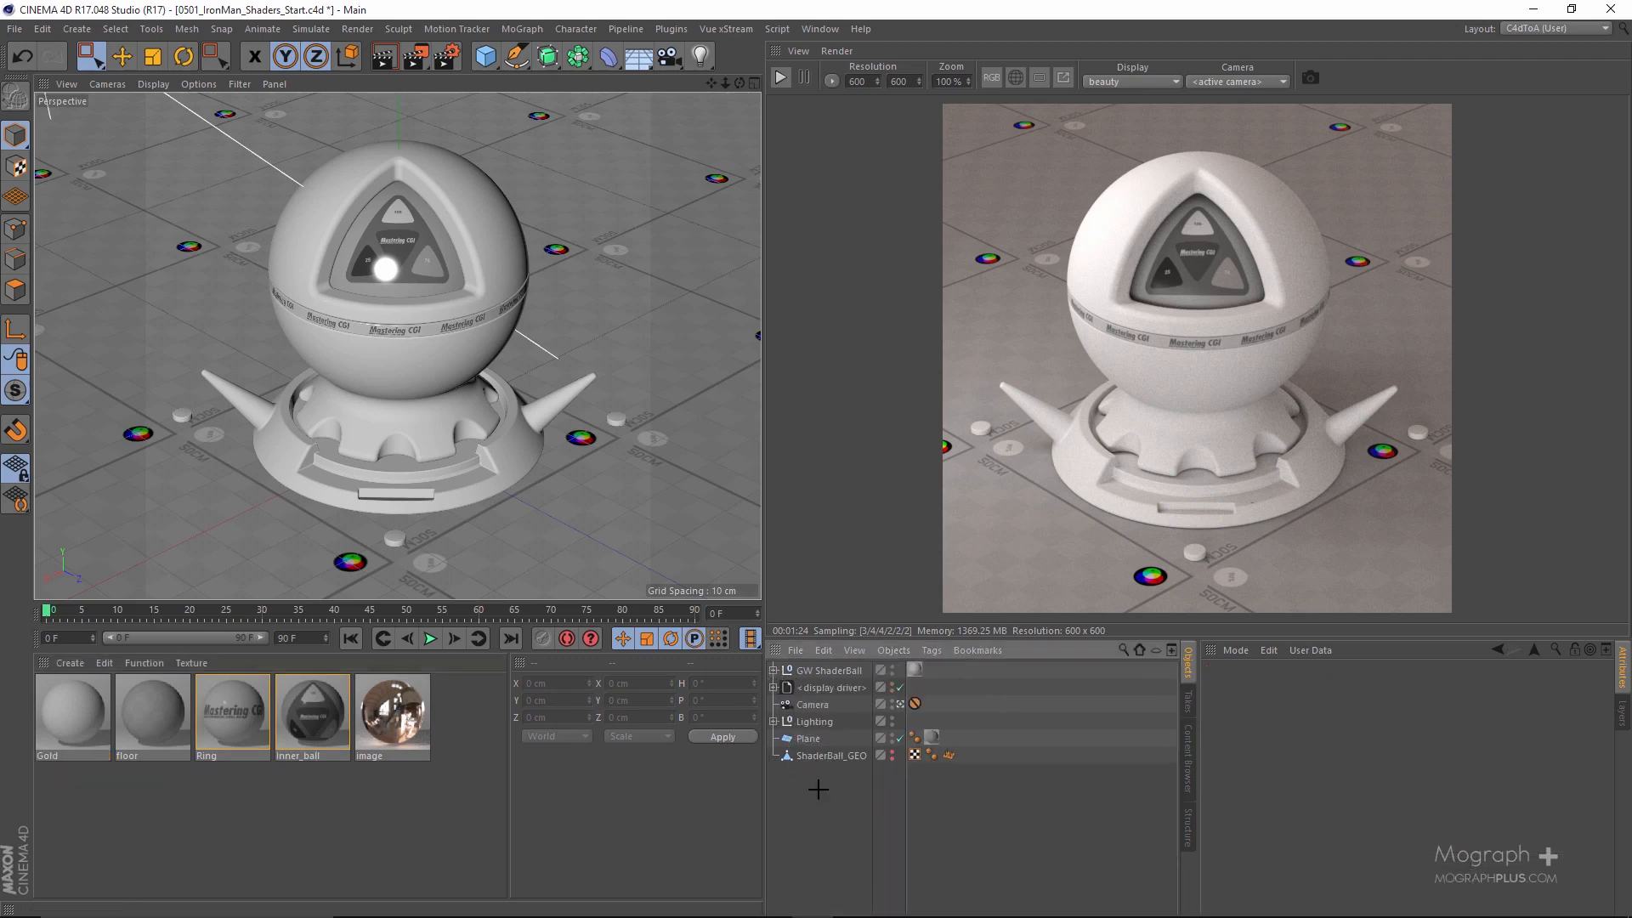
Open the Gold material for editing, start the preview render, and set the diffuse weight to 0.
{"action": "double_click", "coordinate": [69, 700]}
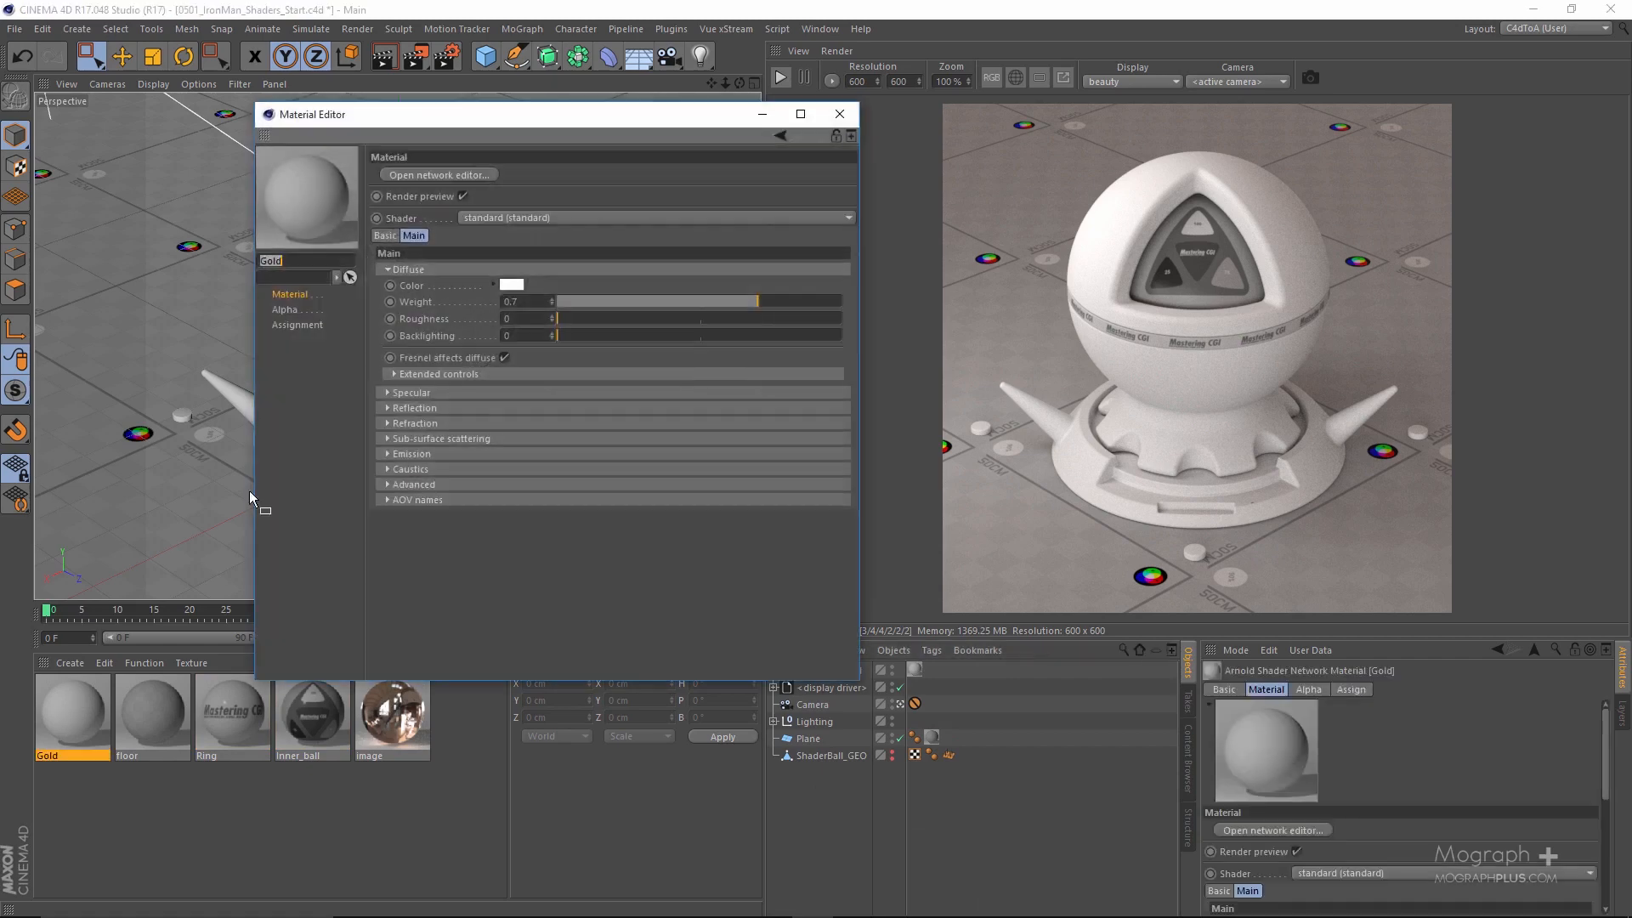
{"action": "left_click_drag", "start_coordinate": [489, 109], "coordinate": [329, 80]}
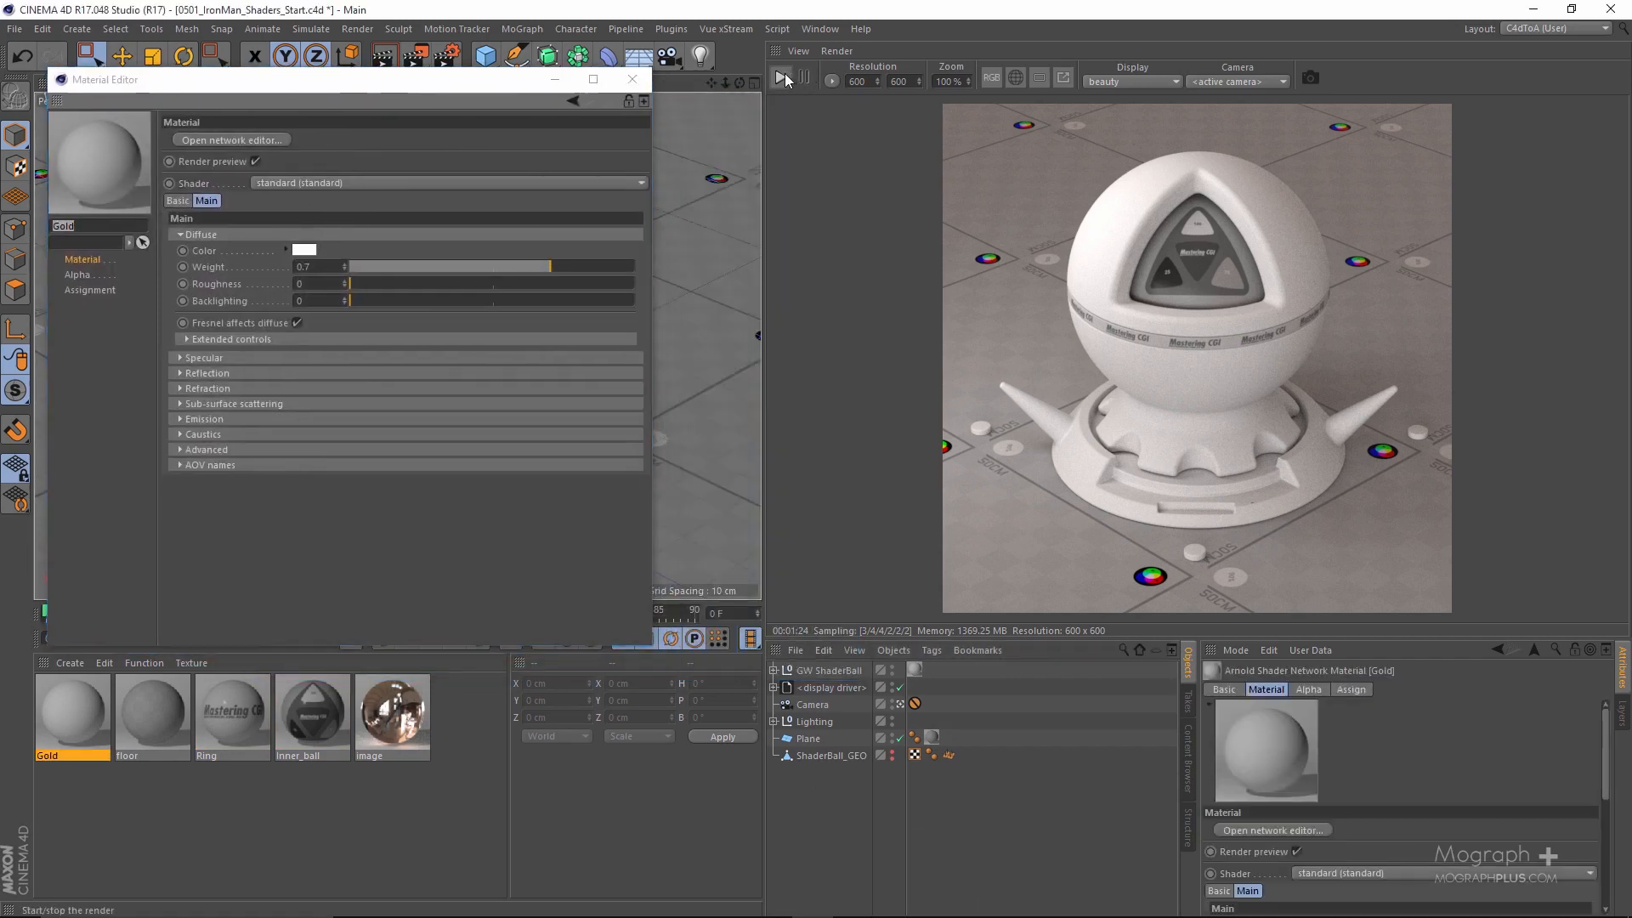
{"action": "left_click", "coordinate": [780, 77]}
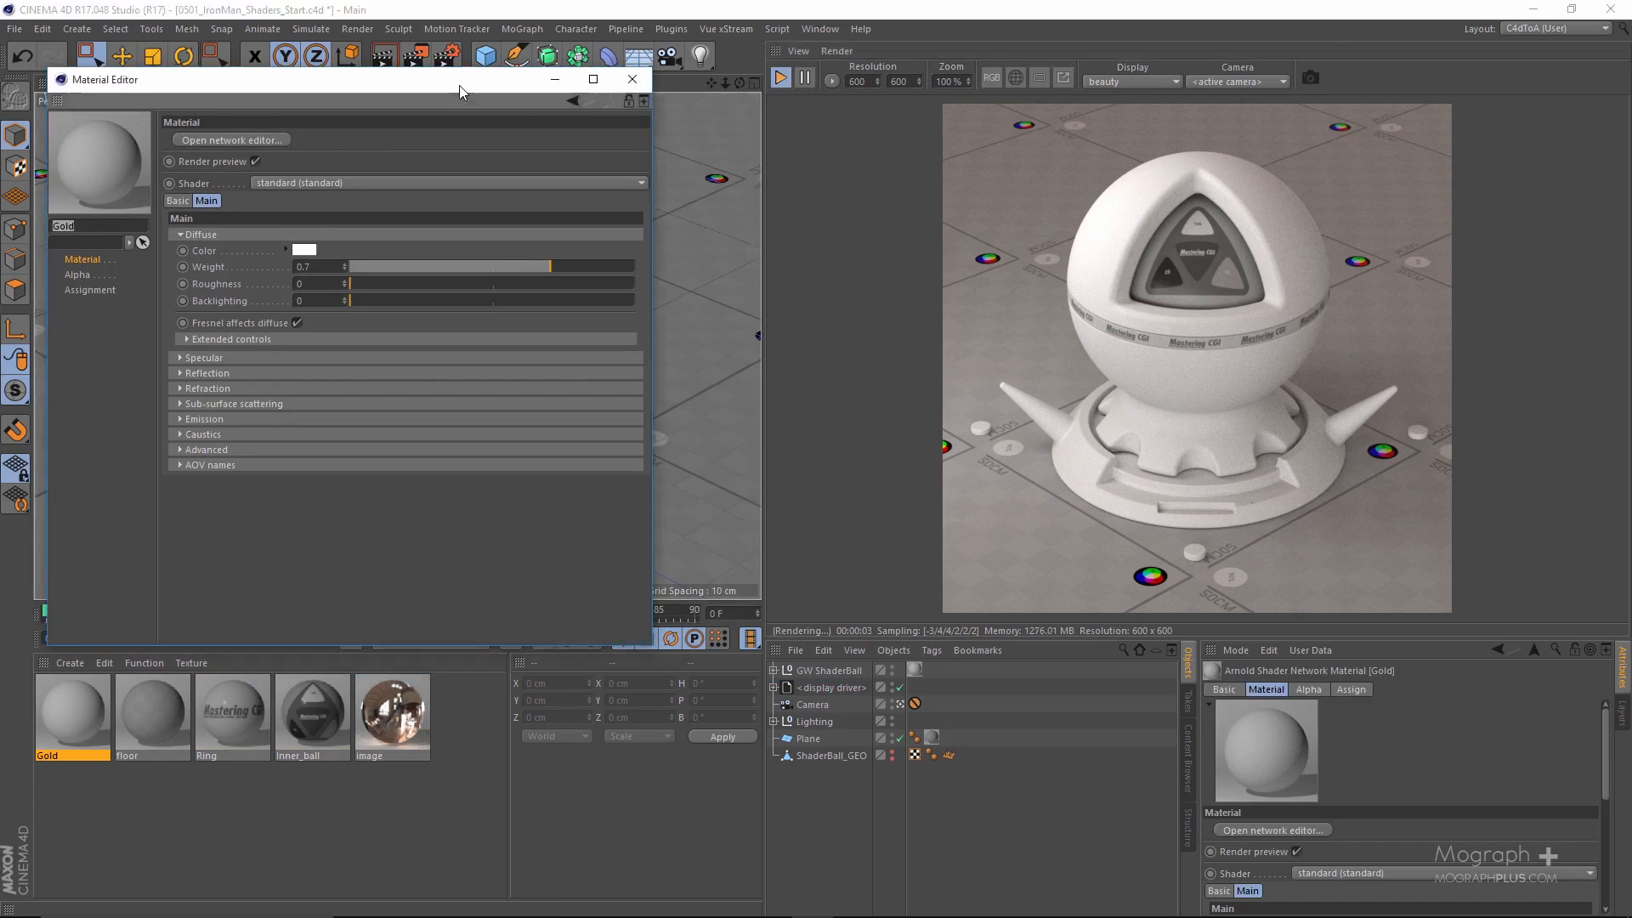
{"action": "left_click_drag", "start_coordinate": [459, 82], "coordinate": [581, 85]}
{"action": "left_click_drag", "start_coordinate": [555, 269], "coordinate": [395, 293]}
{"action": "left_click", "coordinate": [378, 240]}
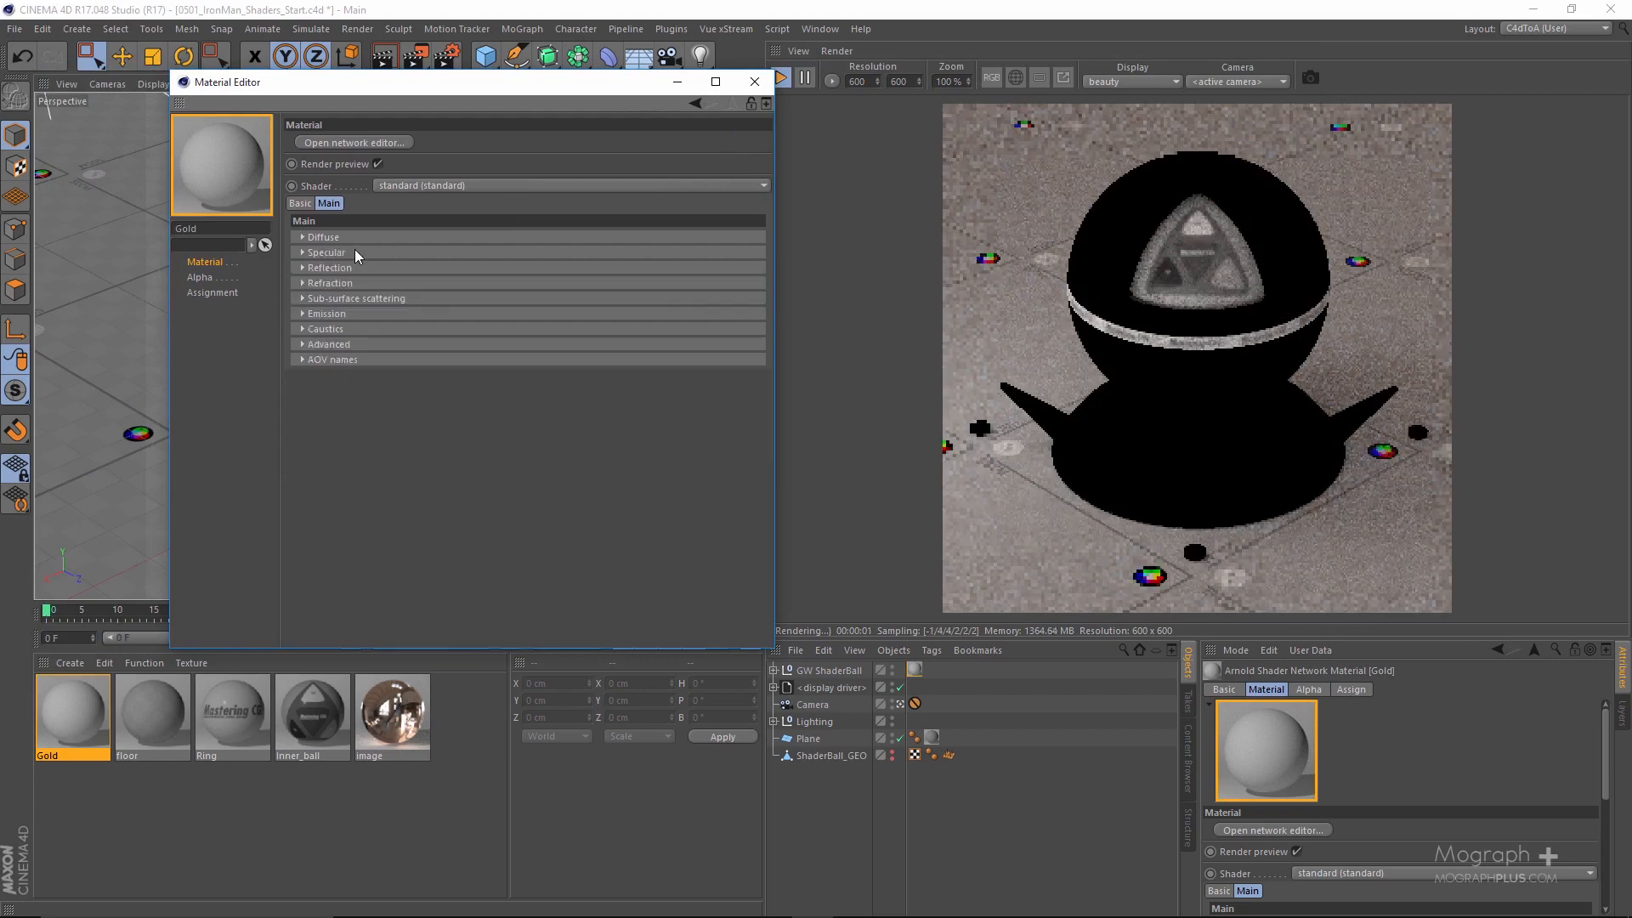
Set the Gold material's specular color to the tan swatch, RGB 191, 172, 132.
{"action": "left_click", "coordinate": [349, 251]}
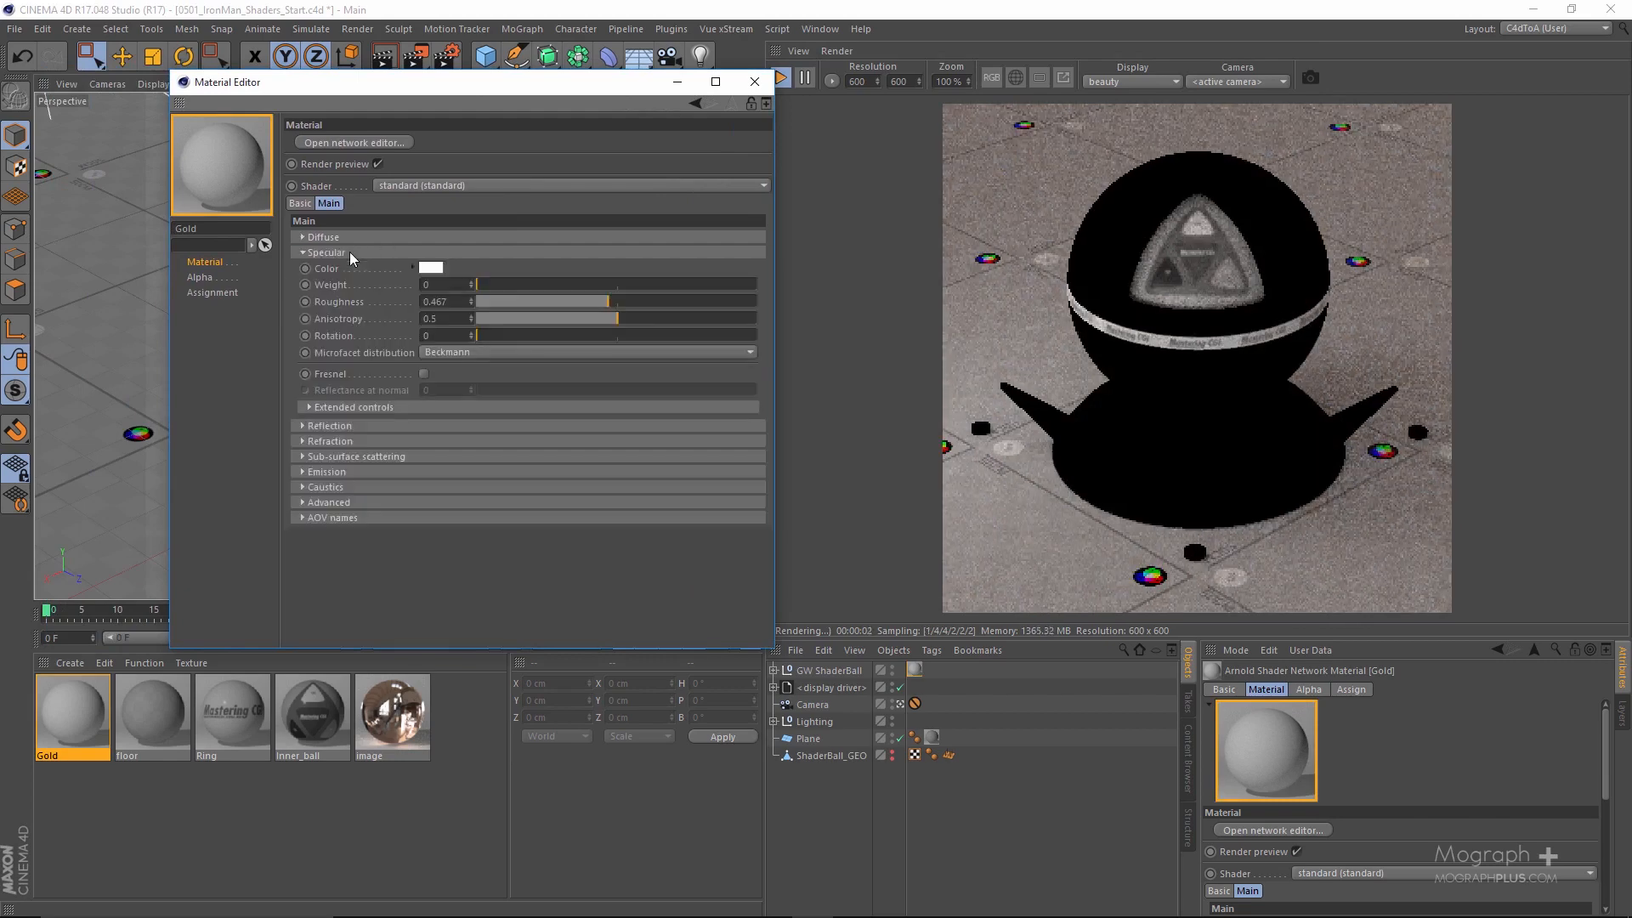
{"action": "left_click", "coordinate": [429, 269]}
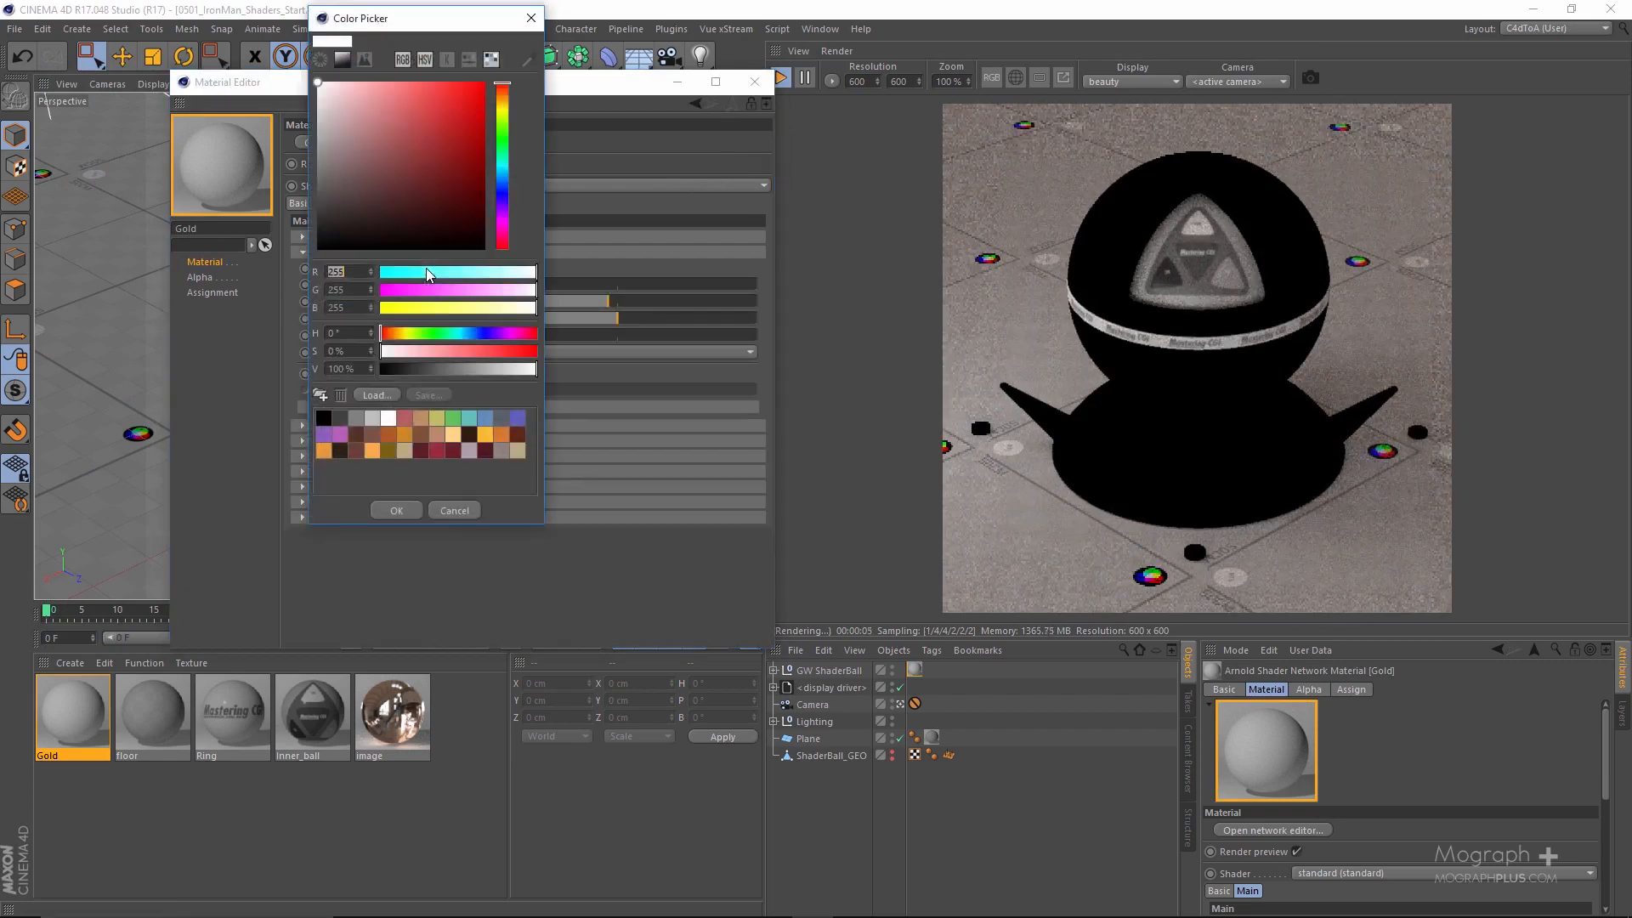
{"action": "left_click", "coordinate": [521, 453]}
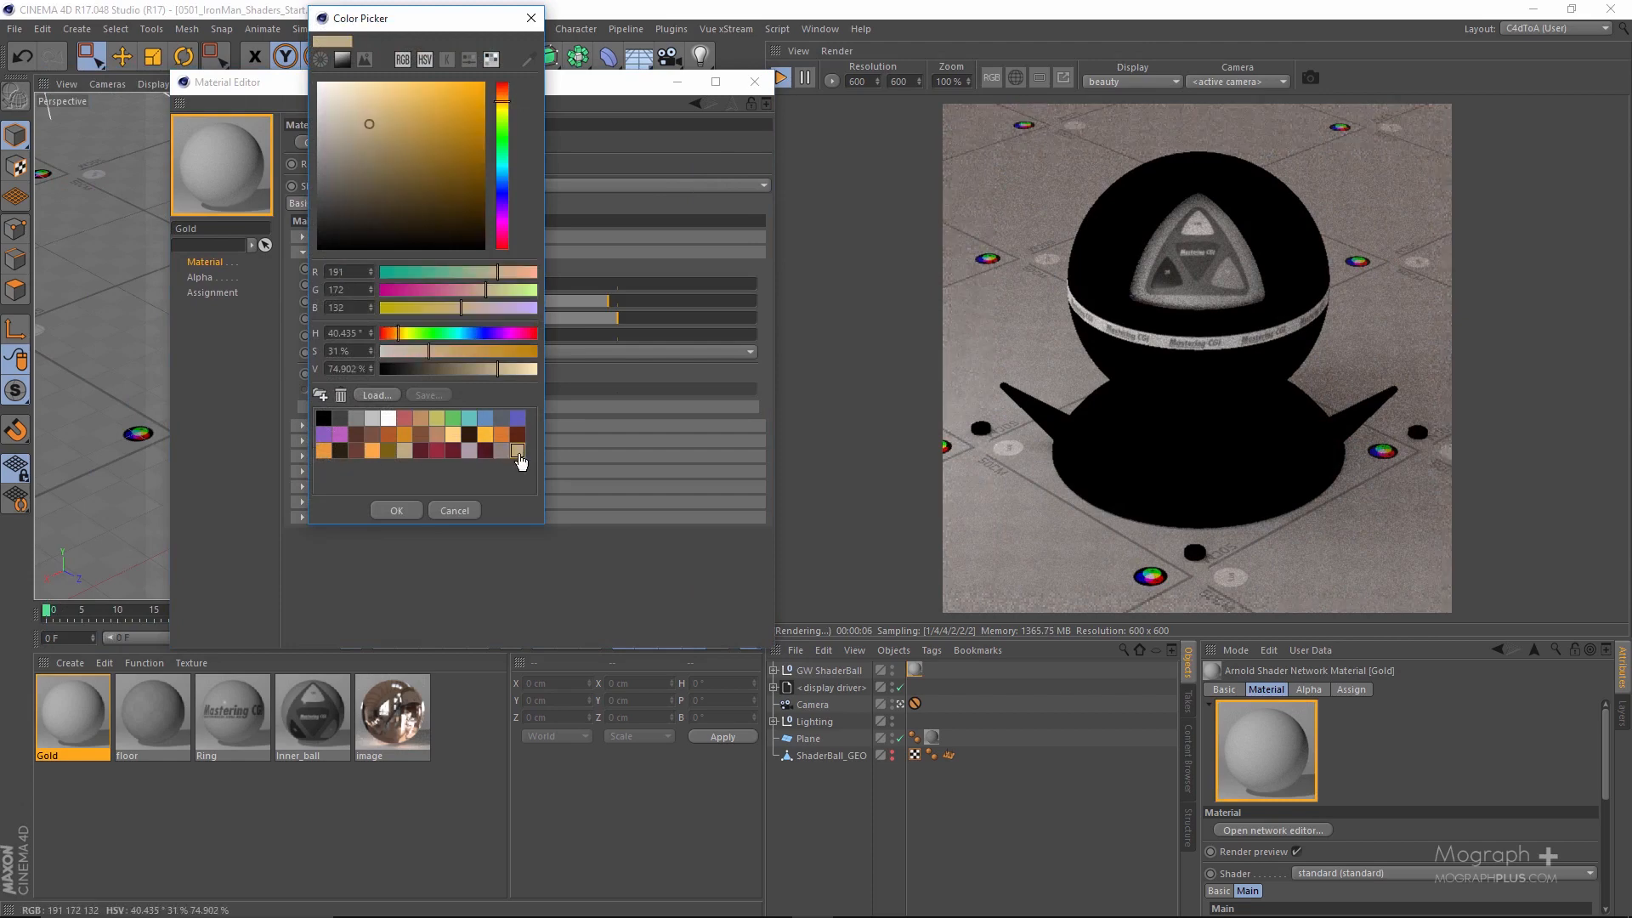
{"action": "left_click", "coordinate": [381, 508]}
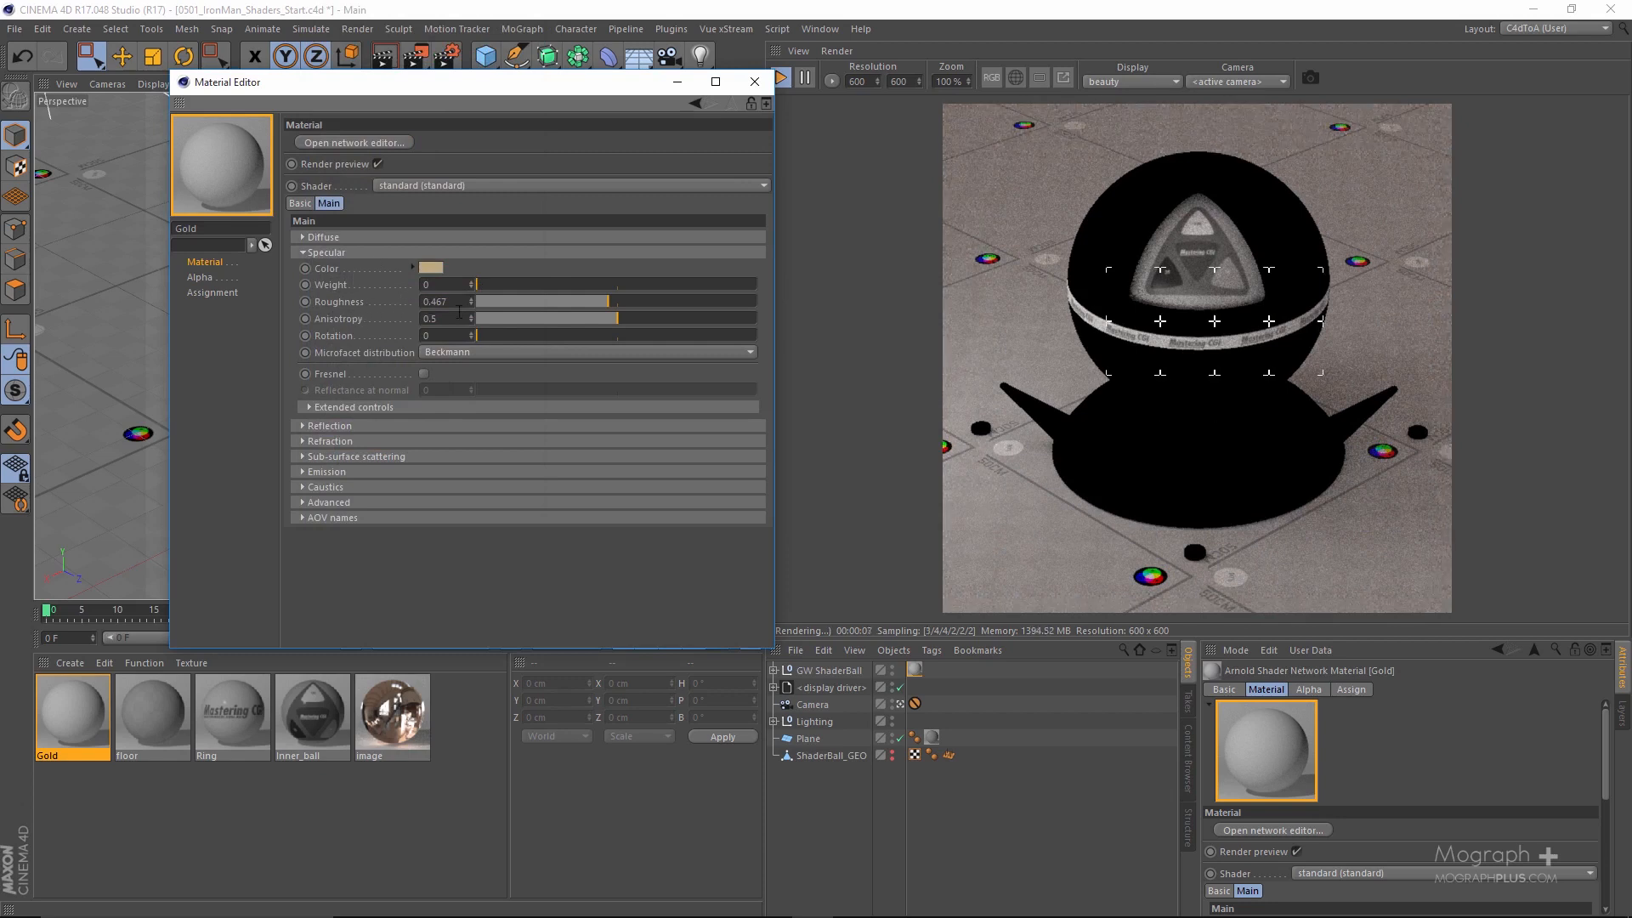
Set specular weight to 0.54 and roughness to 0.34, choose GGX microfacet distribution, enable Fresnel, and expand the refraction settings.
{"action": "left_click_drag", "start_coordinate": [510, 284], "coordinate": [569, 303]}
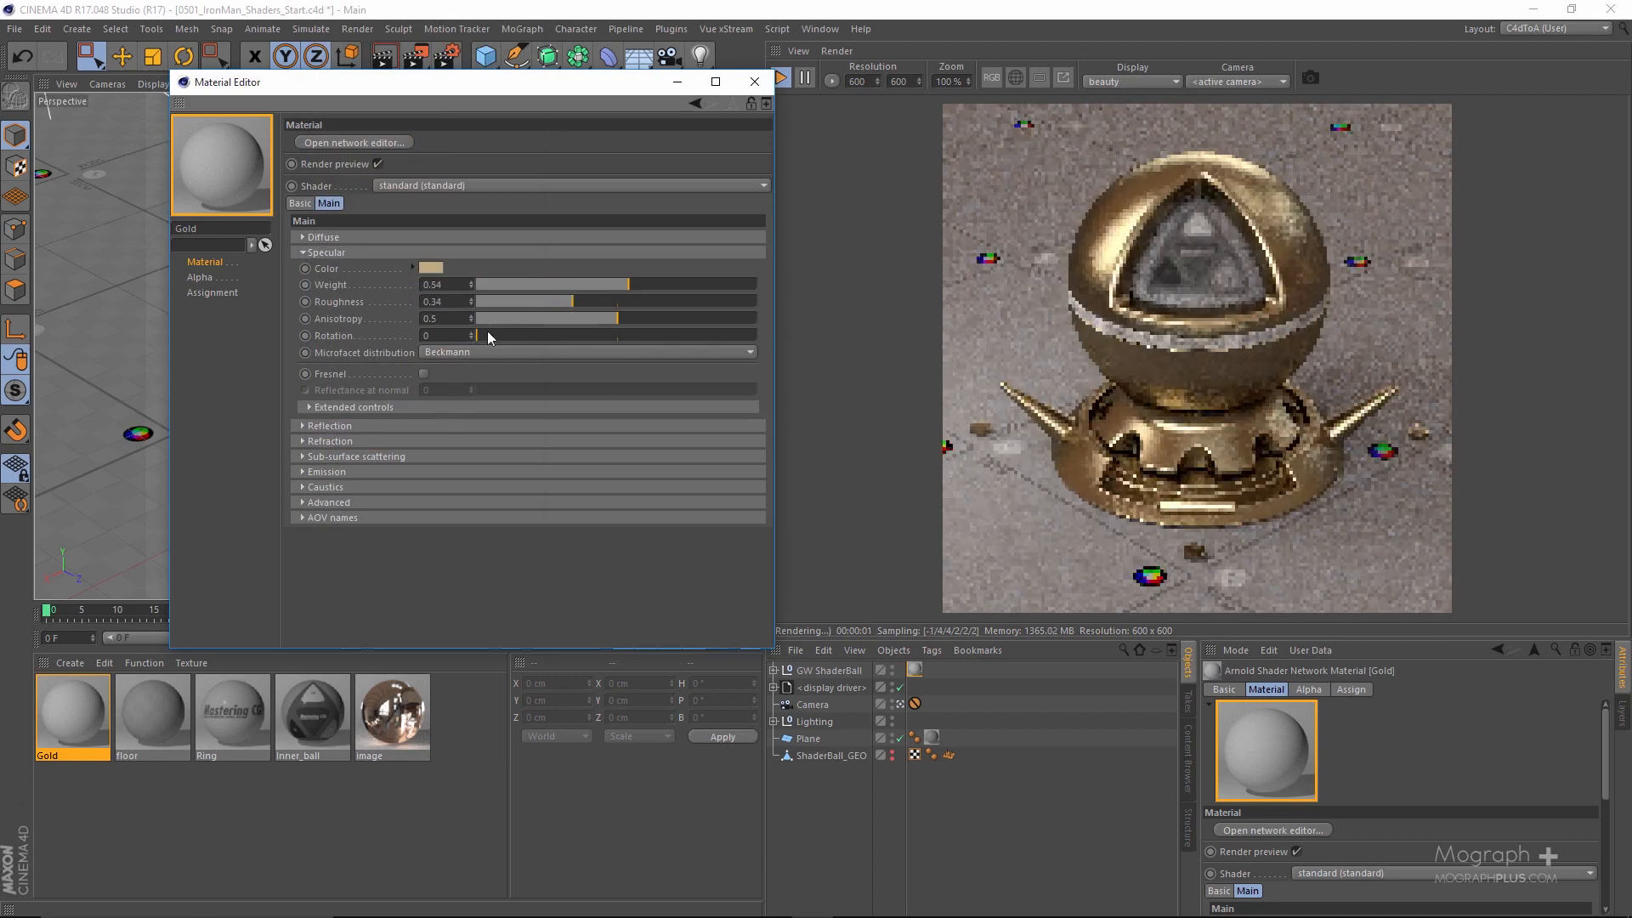
{"action": "left_click", "coordinate": [452, 350]}
{"action": "left_click", "coordinate": [457, 378]}
{"action": "left_click", "coordinate": [424, 374]}
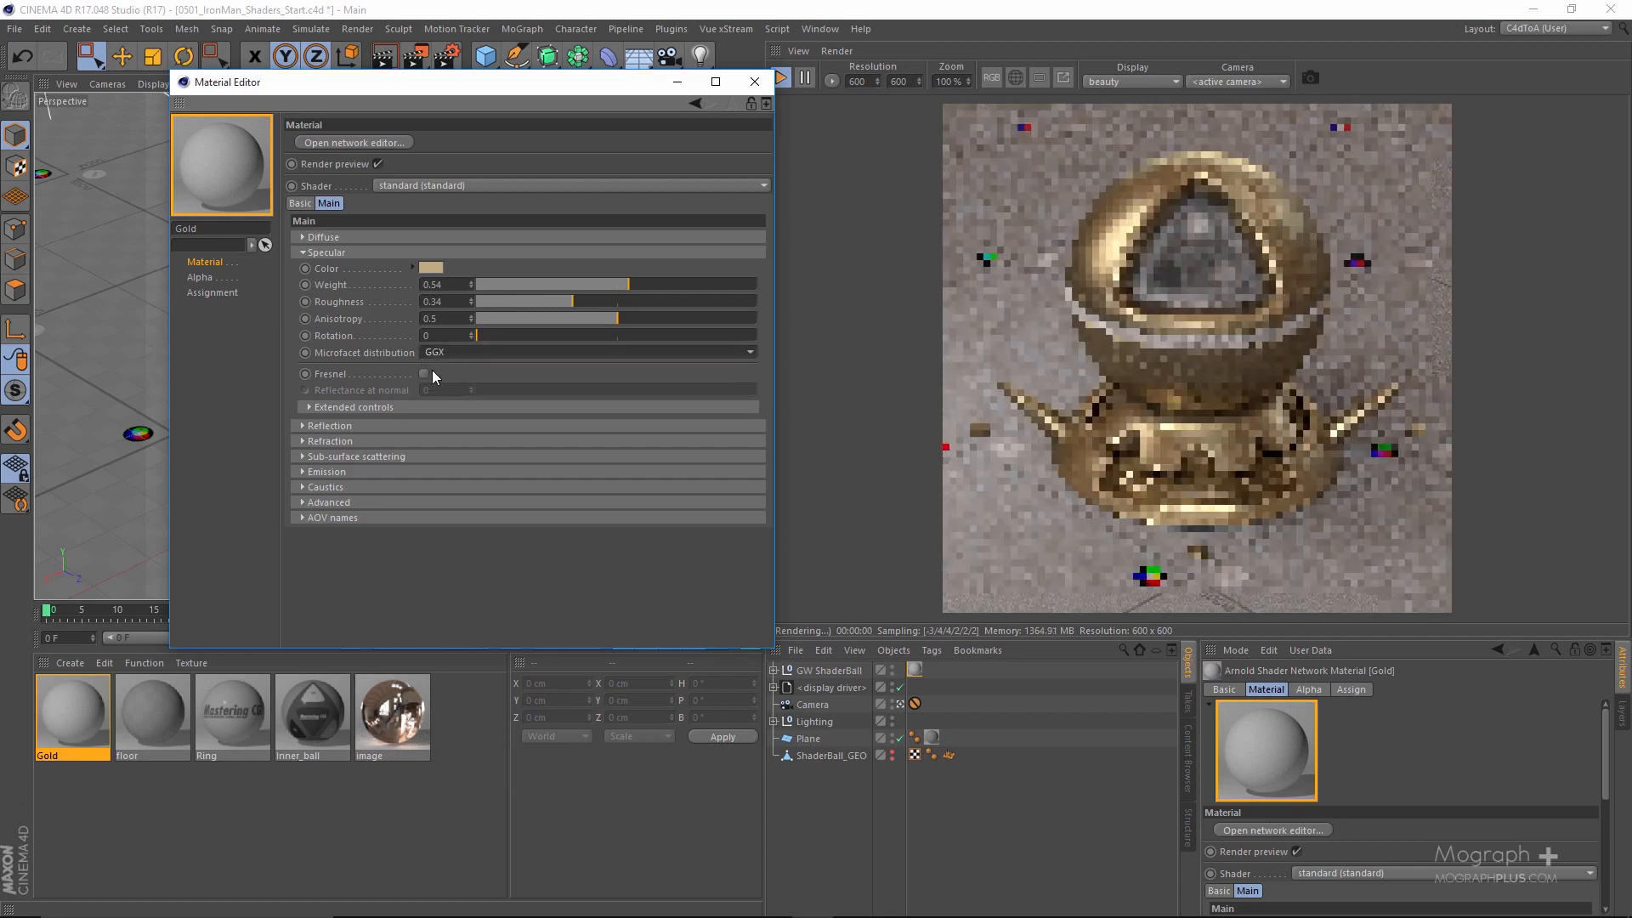
{"action": "left_click", "coordinate": [350, 440]}
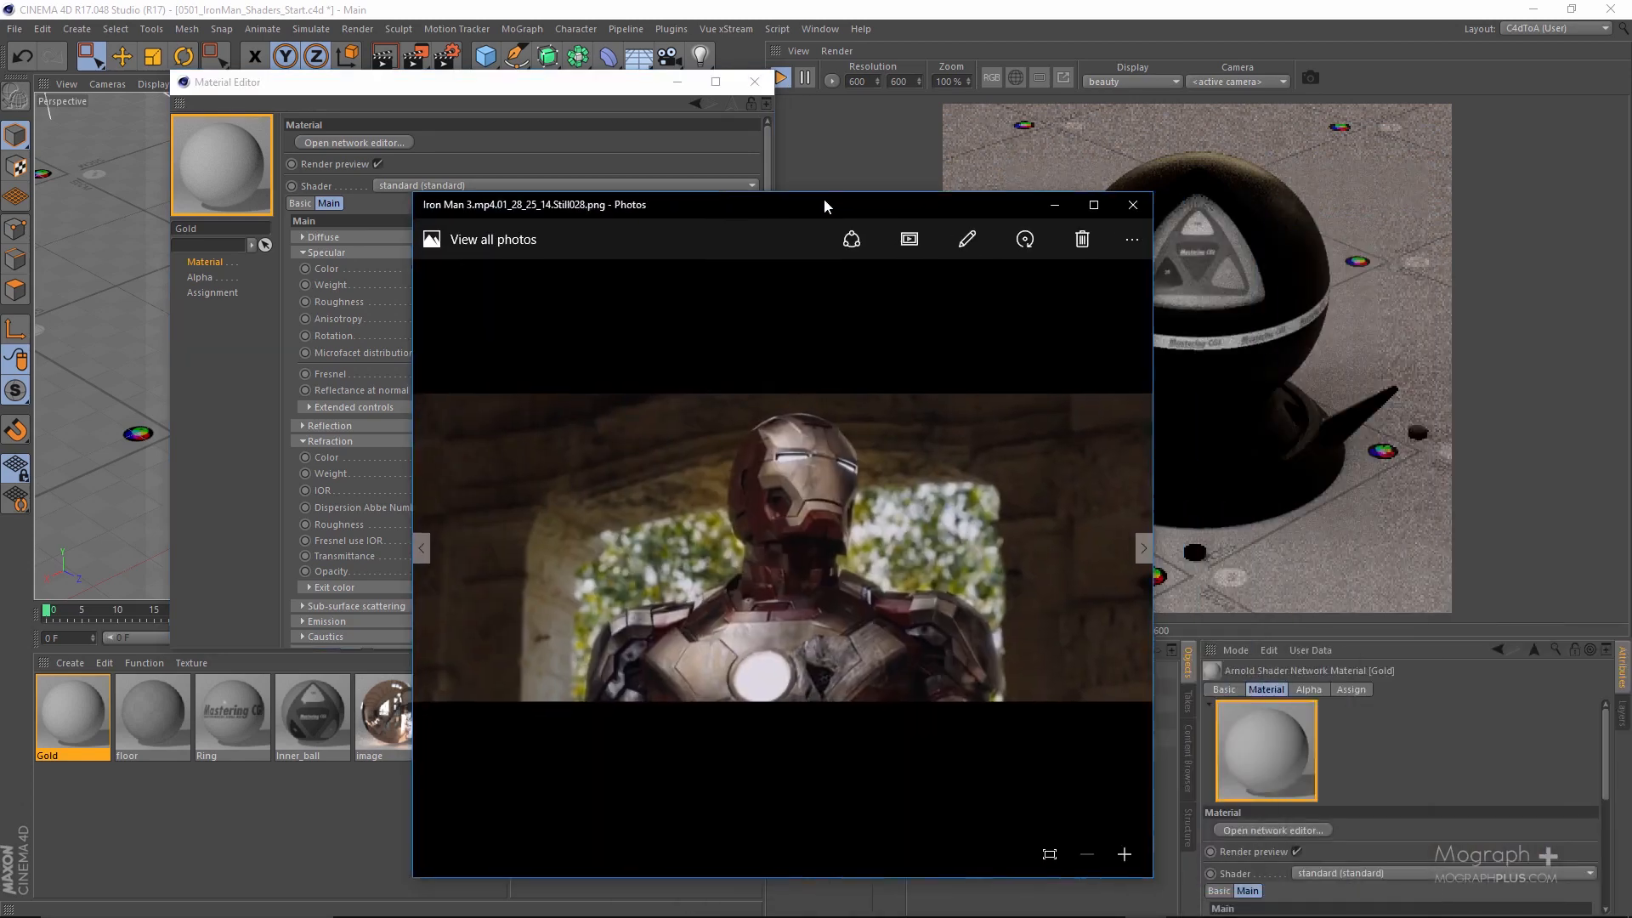
Examine the helmet's gold metal up close in the Iron Man 3 reference still, and put the photo away.
{"action": "double_click", "coordinate": [822, 197]}
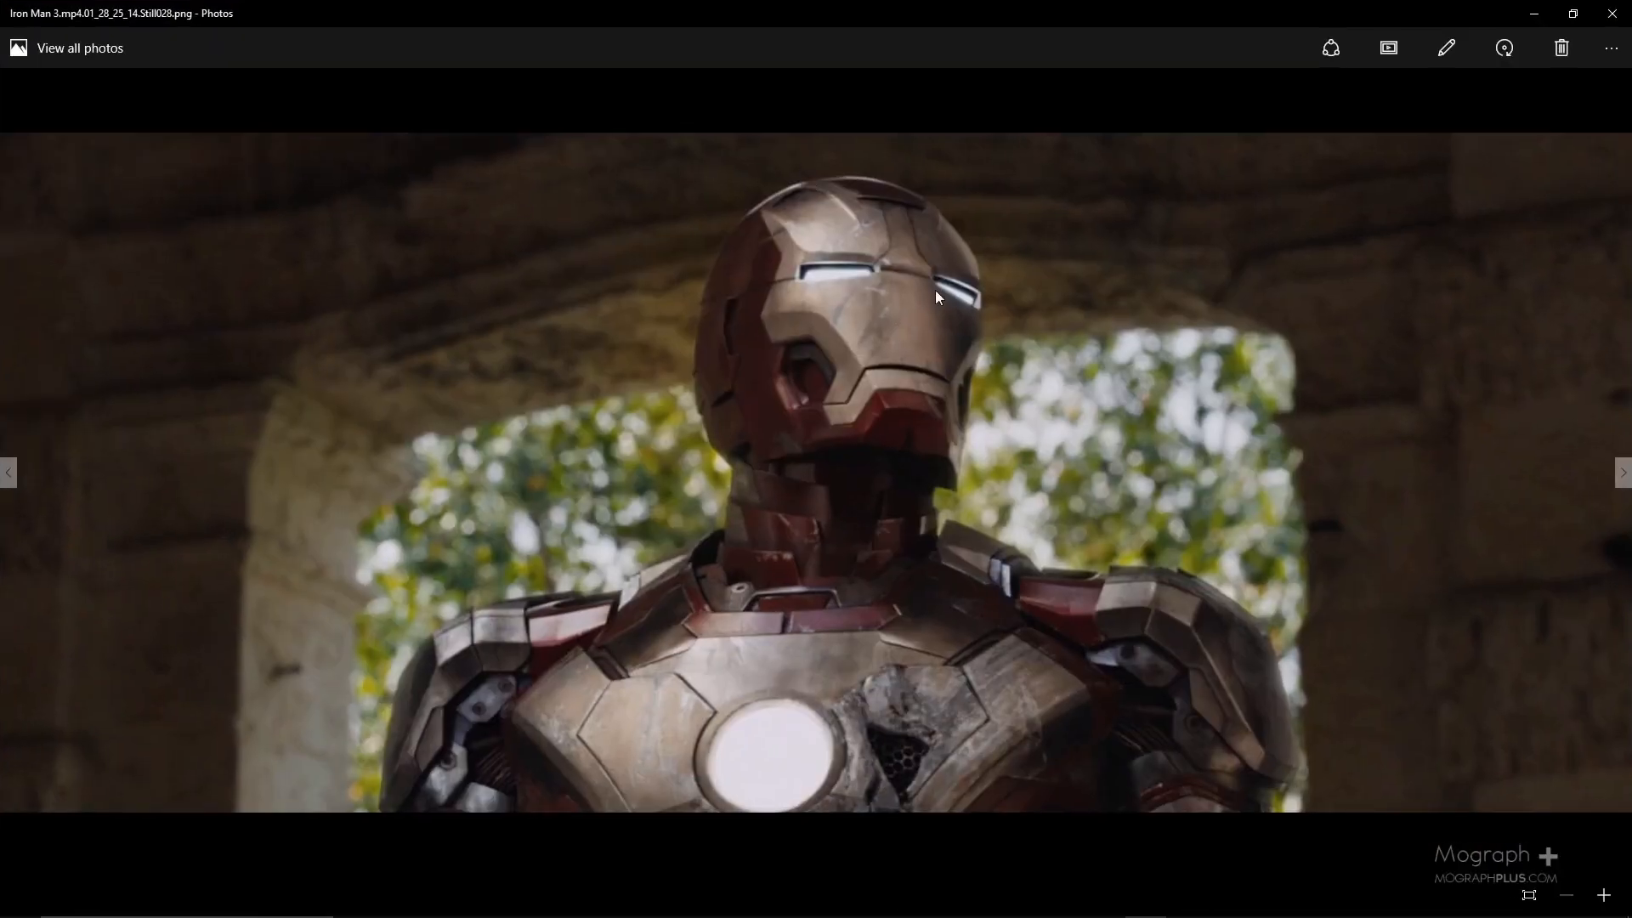
{"action": "scroll", "coordinate": [769, 432], "scroll_direction": "up", "scroll_amount": 3}
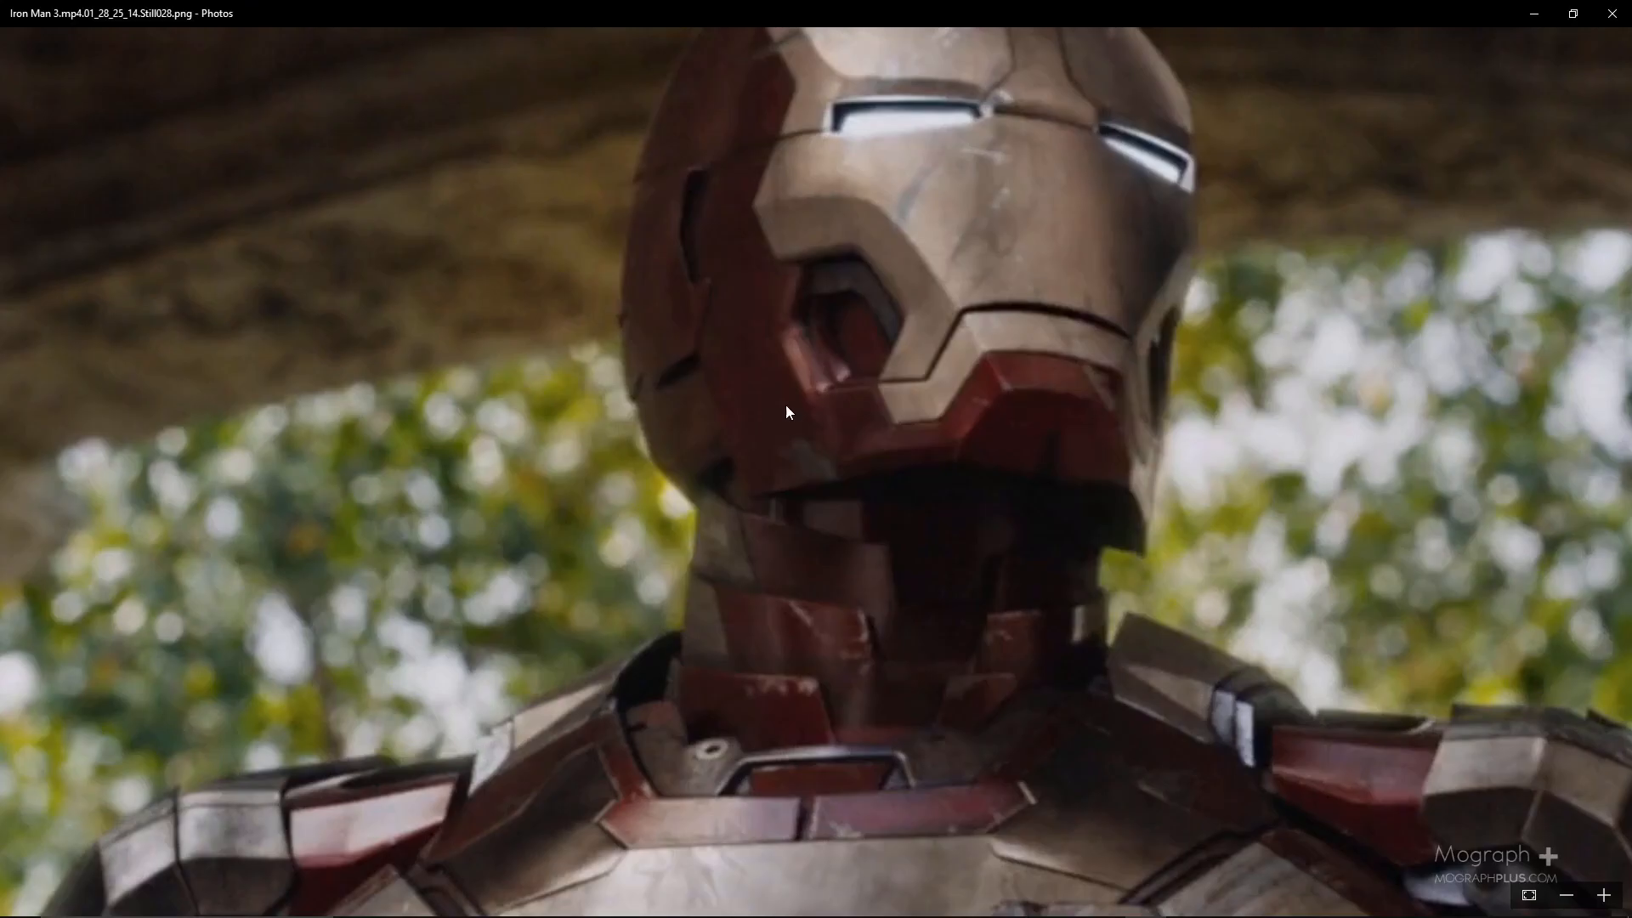
{"action": "left_click_drag", "start_coordinate": [869, 209], "coordinate": [784, 348]}
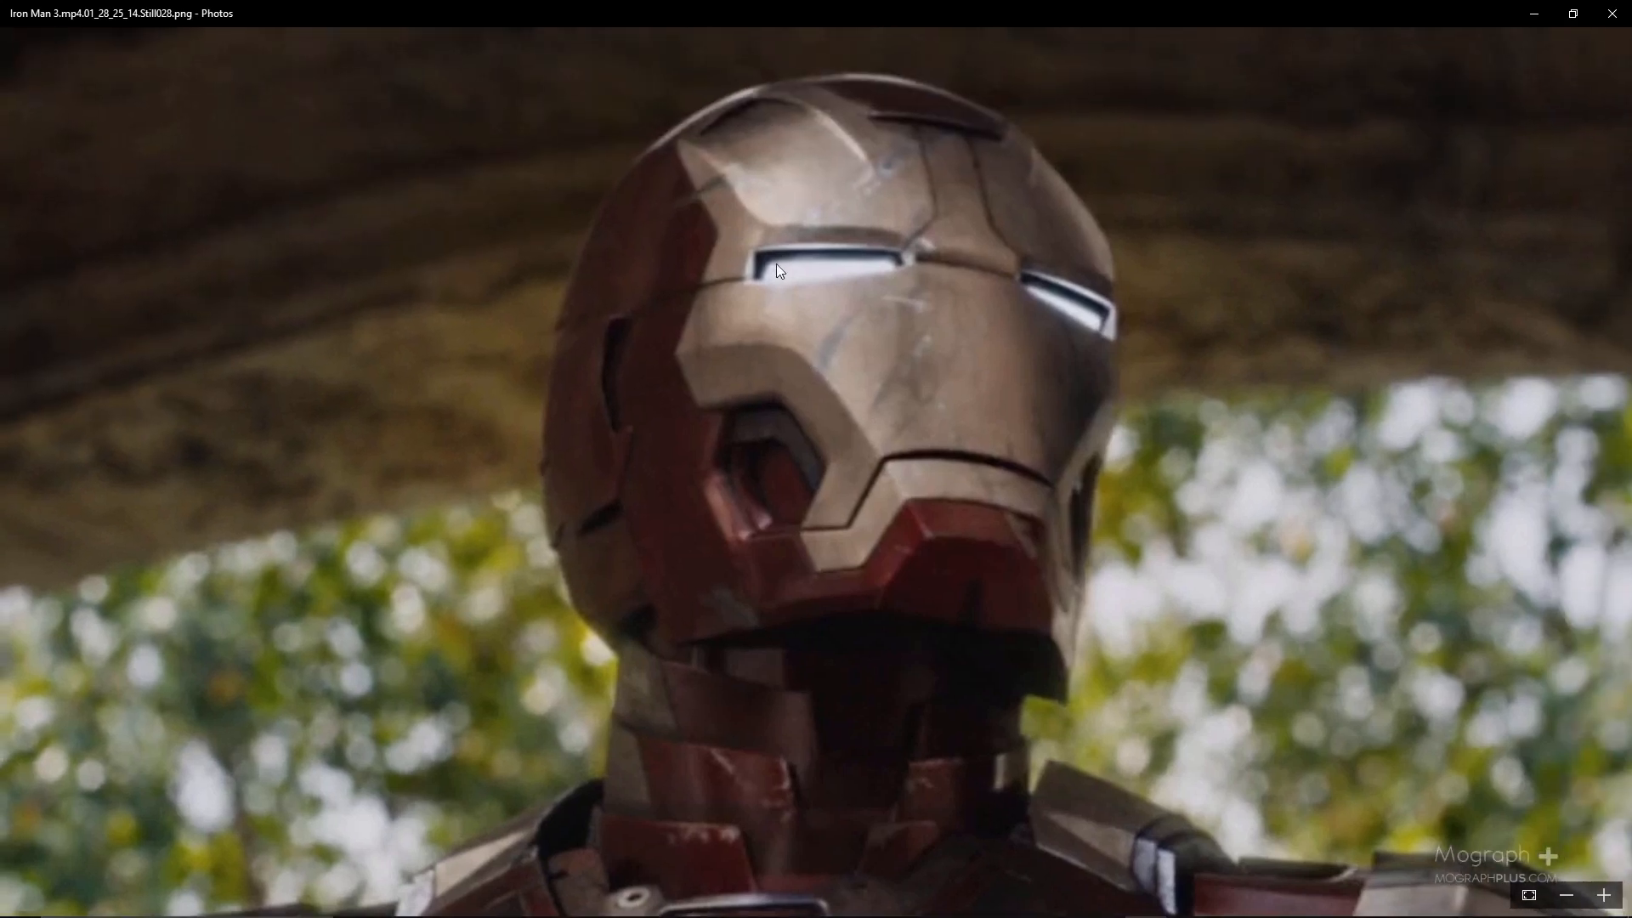
{"action": "left_click_drag", "start_coordinate": [725, 4], "coordinate": [1283, 79]}
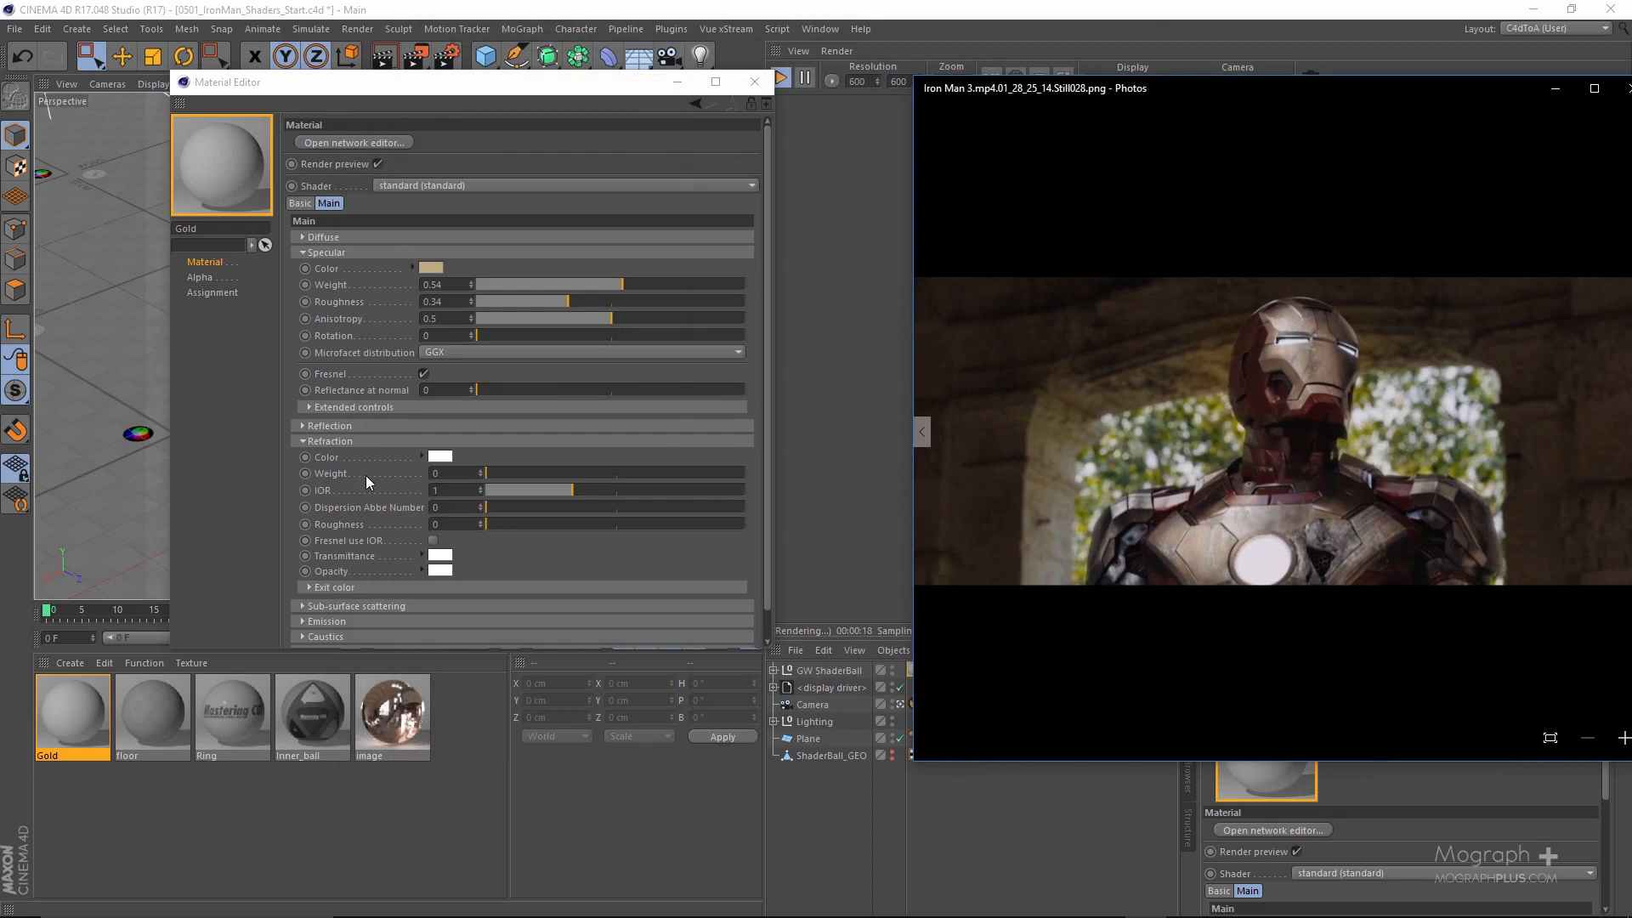
{"action": "left_click", "coordinate": [1555, 88]}
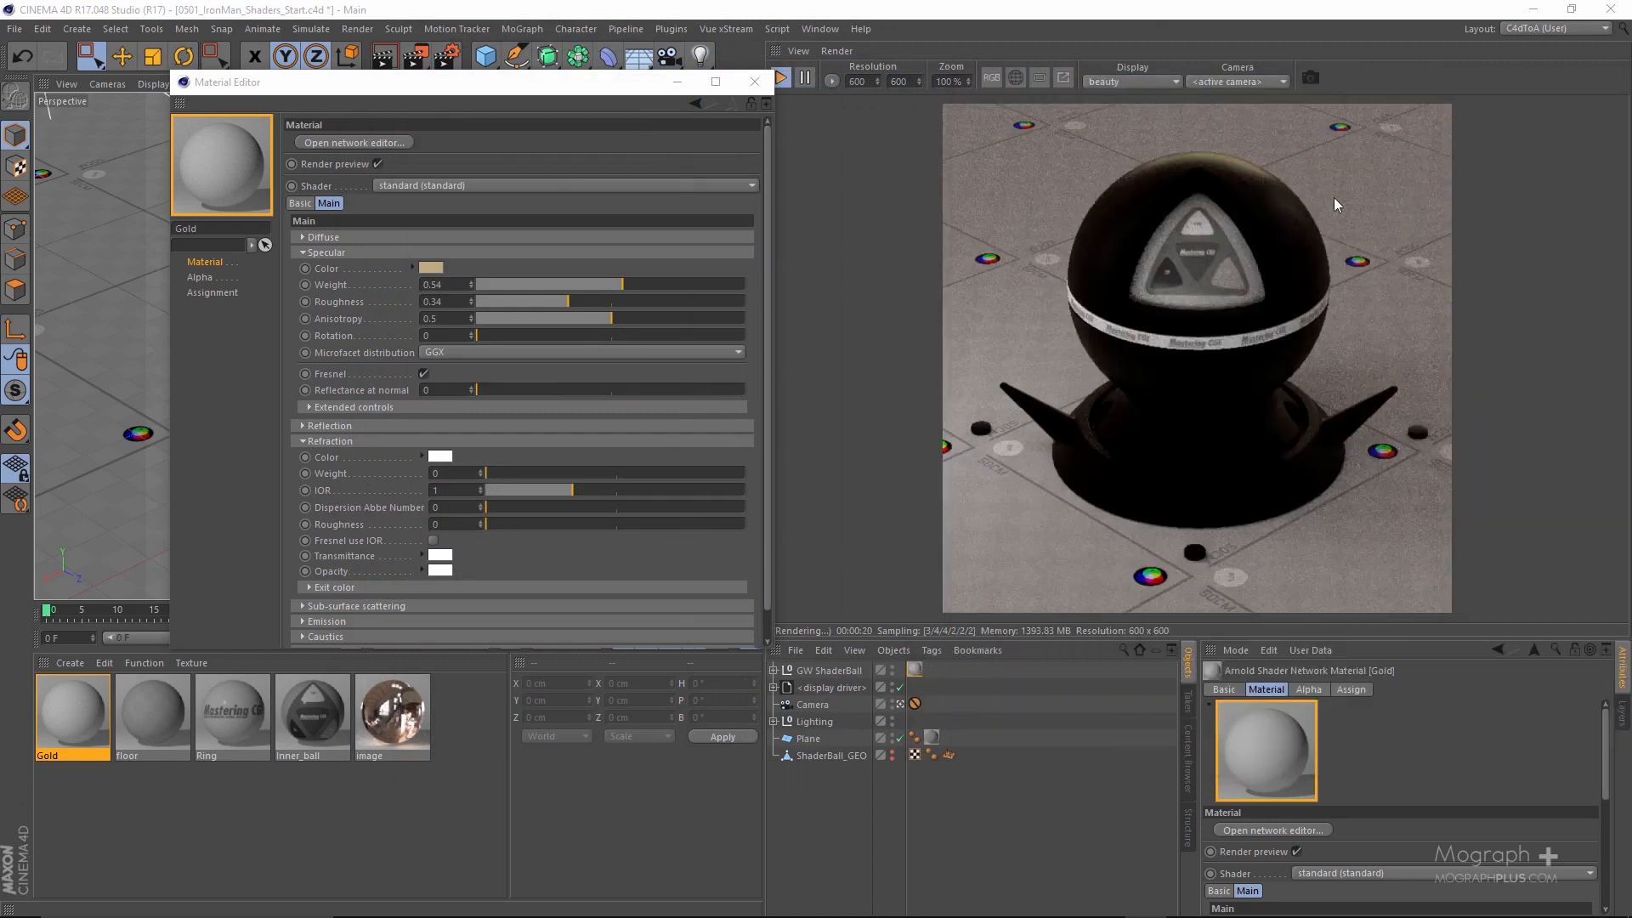
Make the Gold material's Fresnel use the IOR and set the refraction IOR to 16.
{"action": "left_click", "coordinate": [458, 485]}
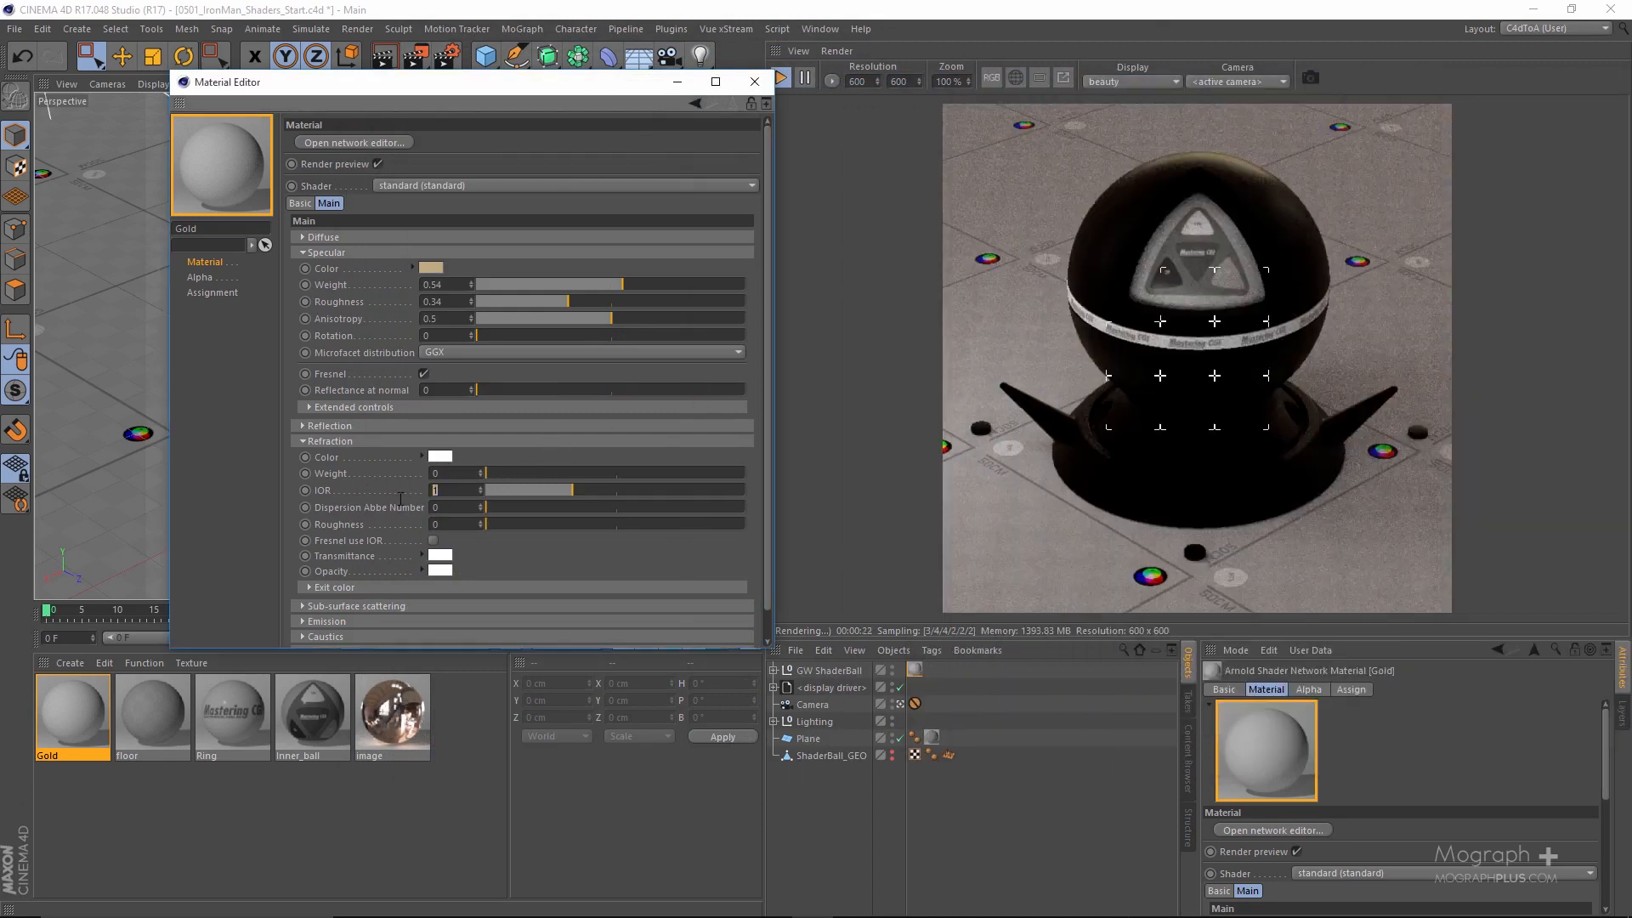
{"action": "type", "text": "15"}
{"action": "key", "text": "Return"}
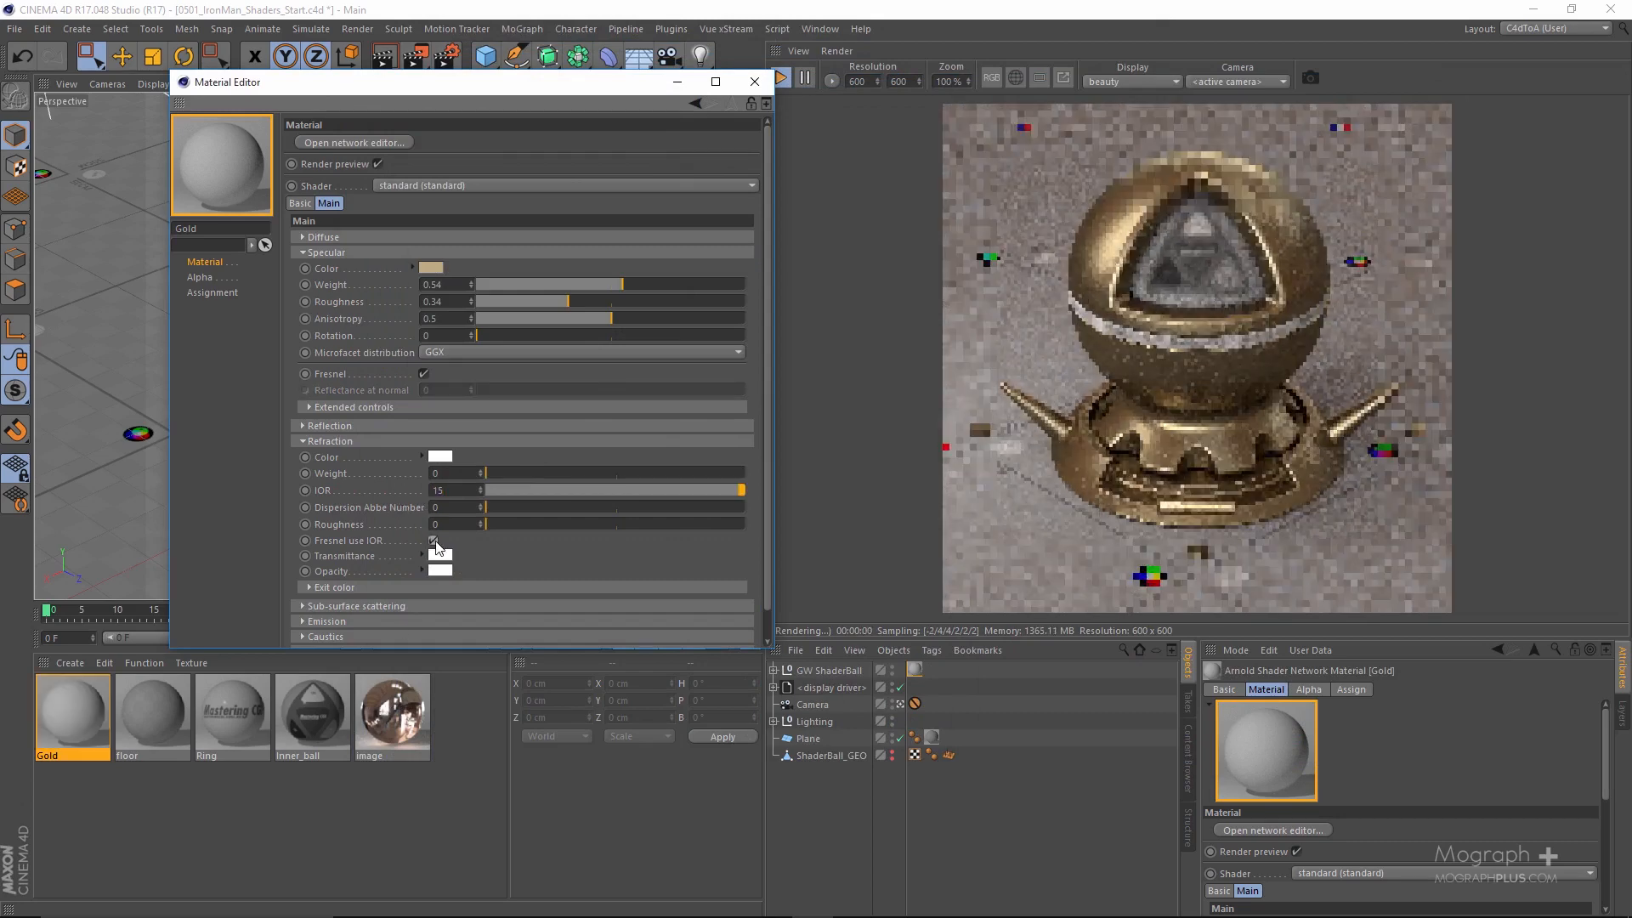
{"action": "left_click_drag", "start_coordinate": [459, 490], "coordinate": [409, 500]}
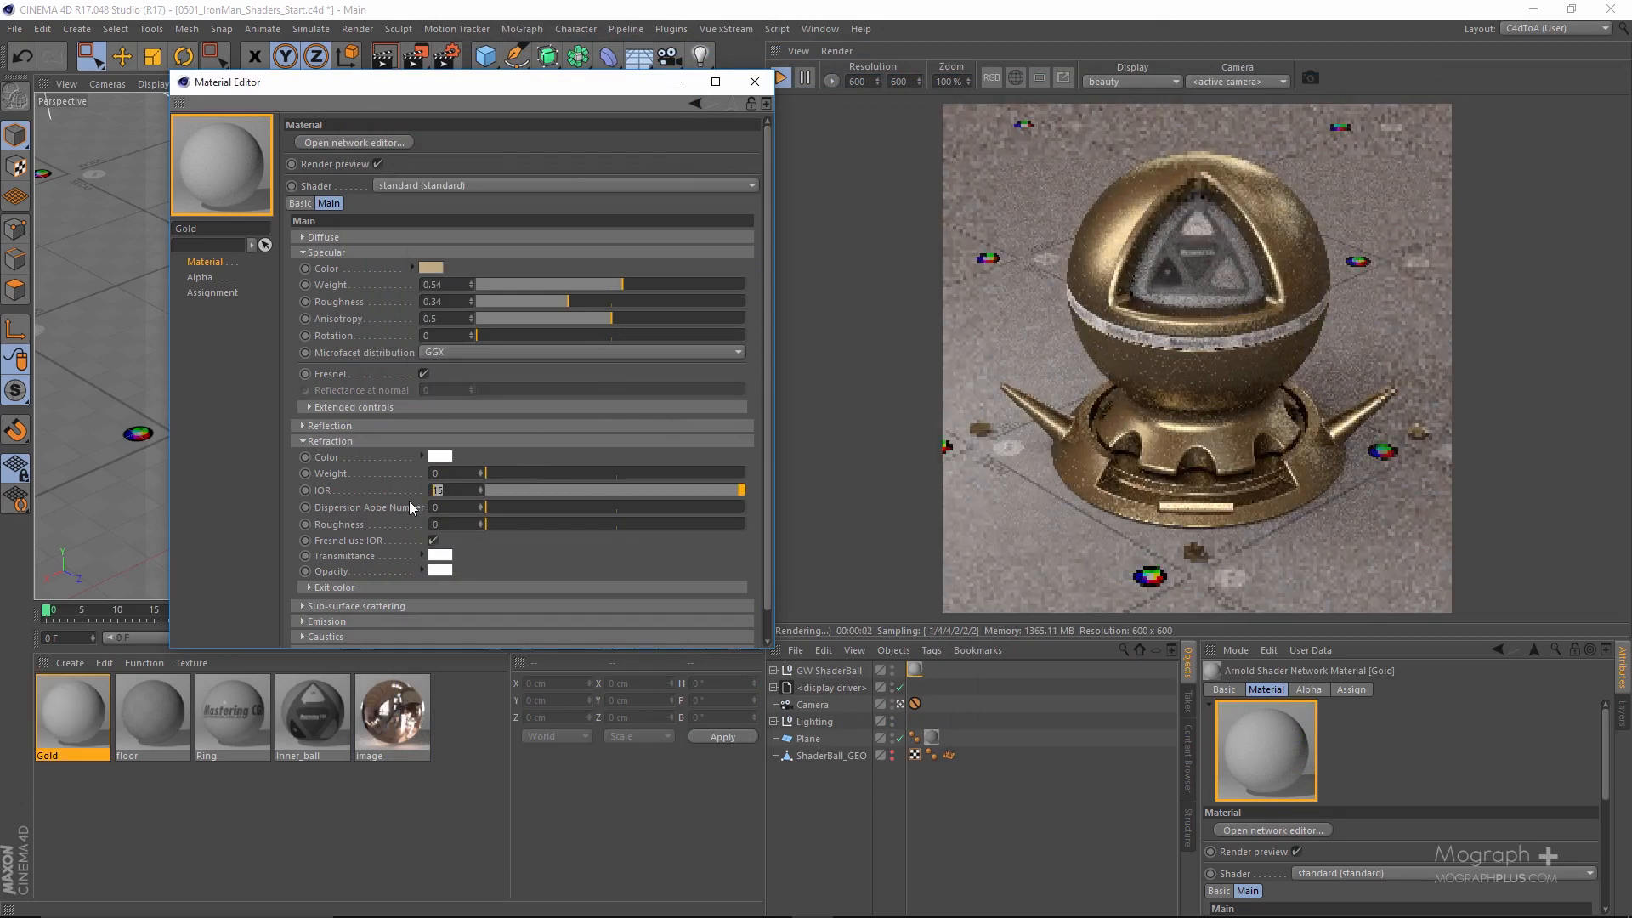
{"action": "type", "text": "1"}
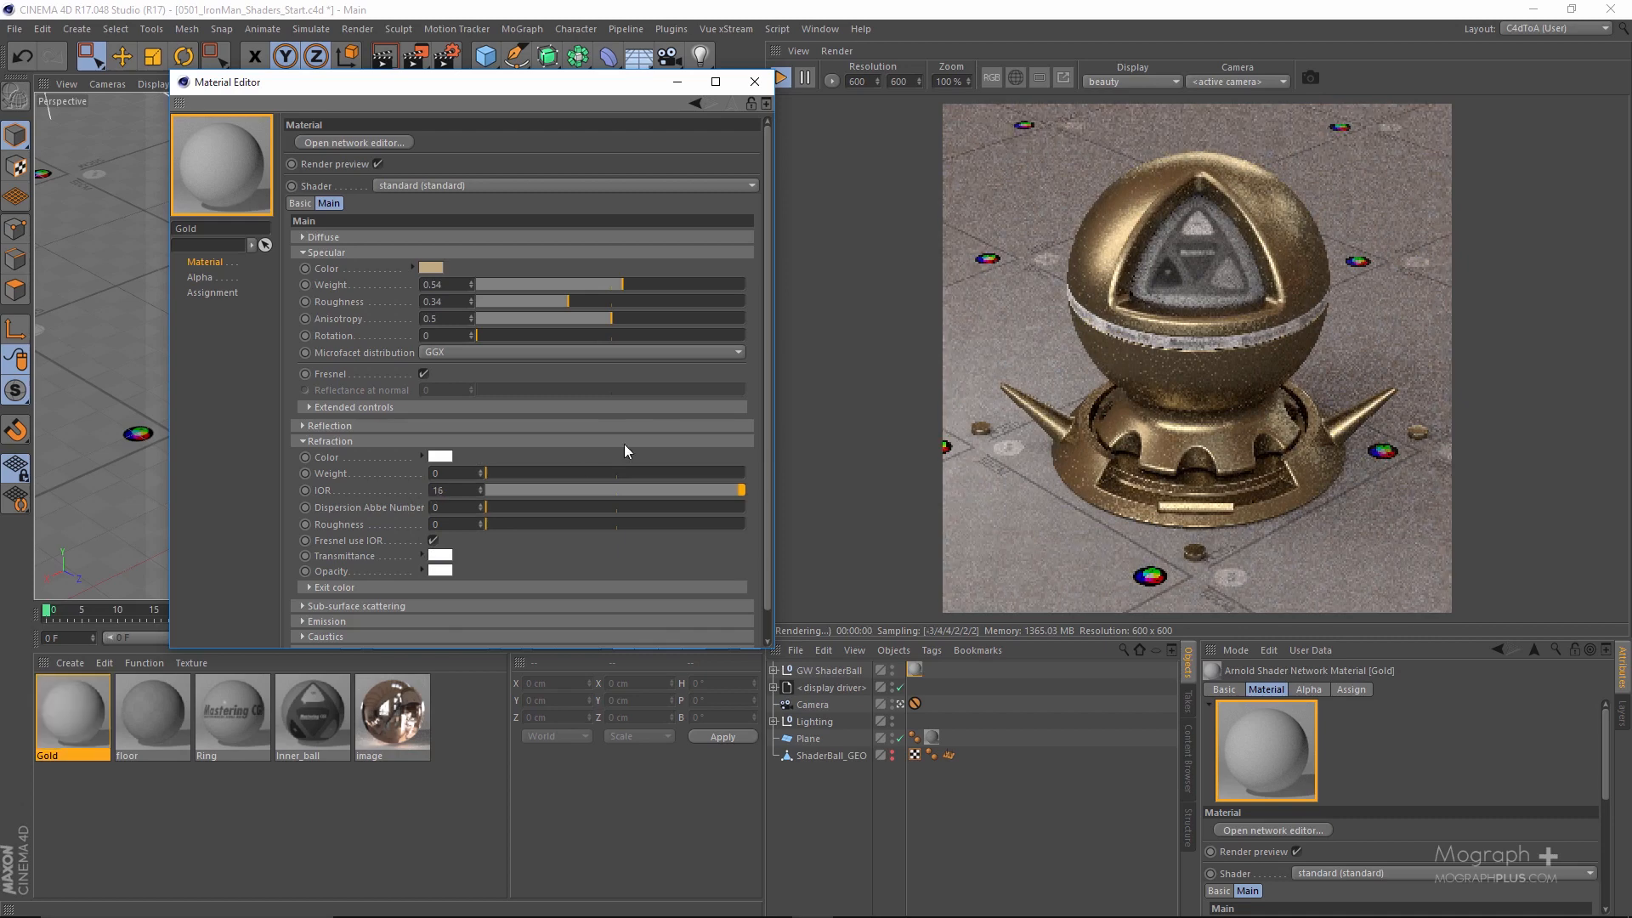
Check the gold surface in the render preview and set the specular roughness to 0.2.
{"action": "scroll", "coordinate": [1147, 396], "scroll_direction": "up", "scroll_amount": 5}
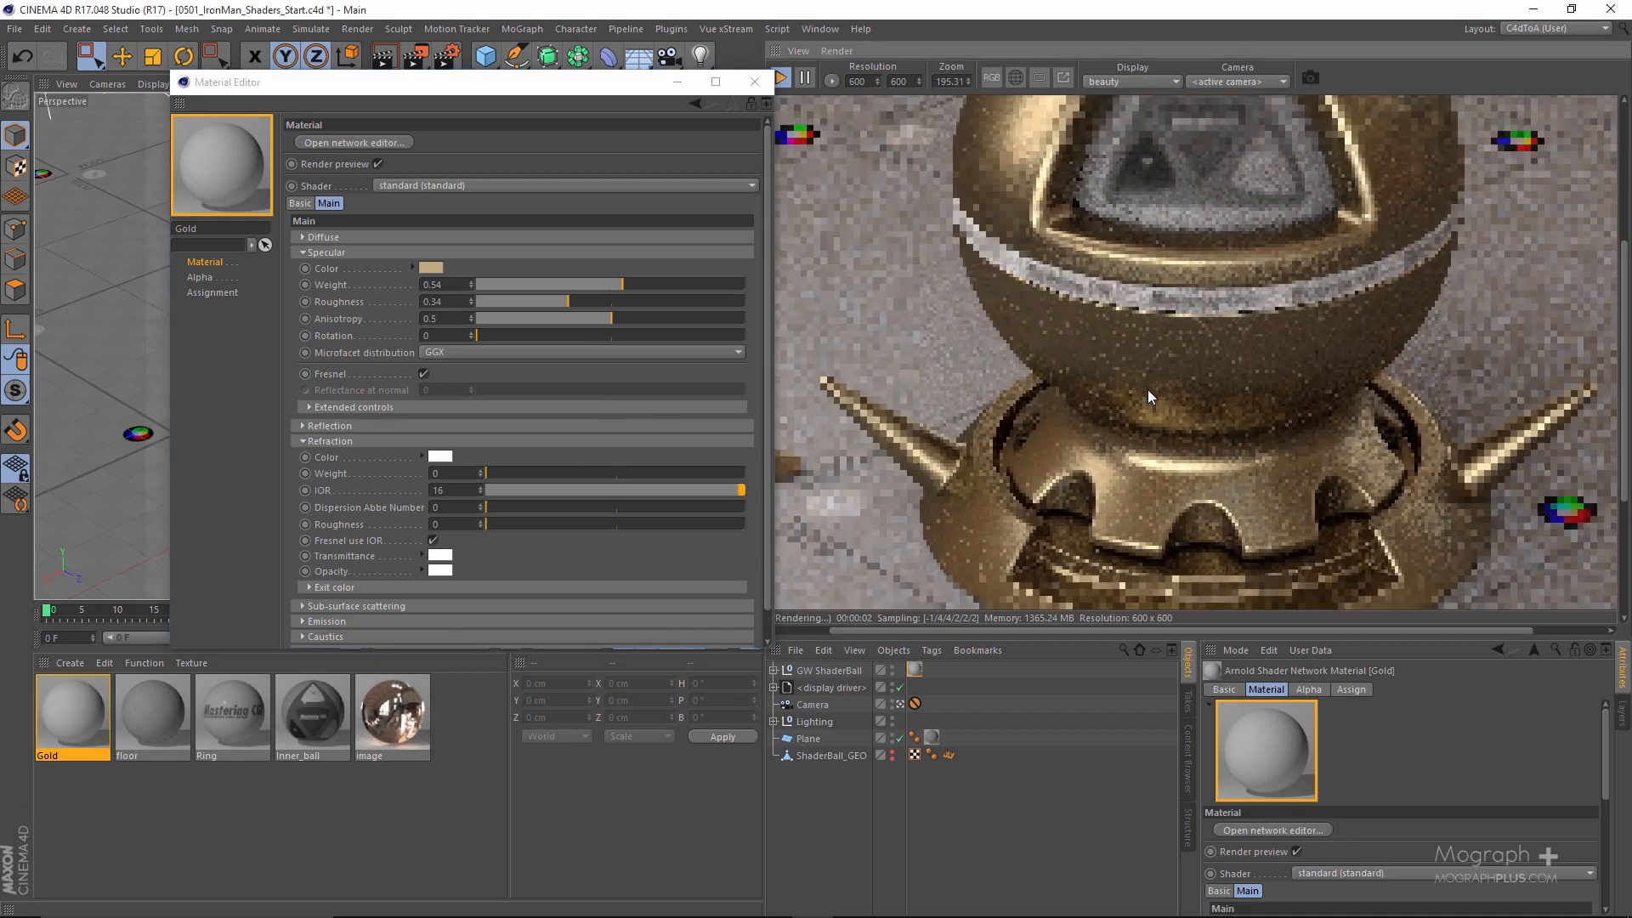
{"action": "scroll", "coordinate": [1096, 299], "scroll_direction": "down", "scroll_amount": 1}
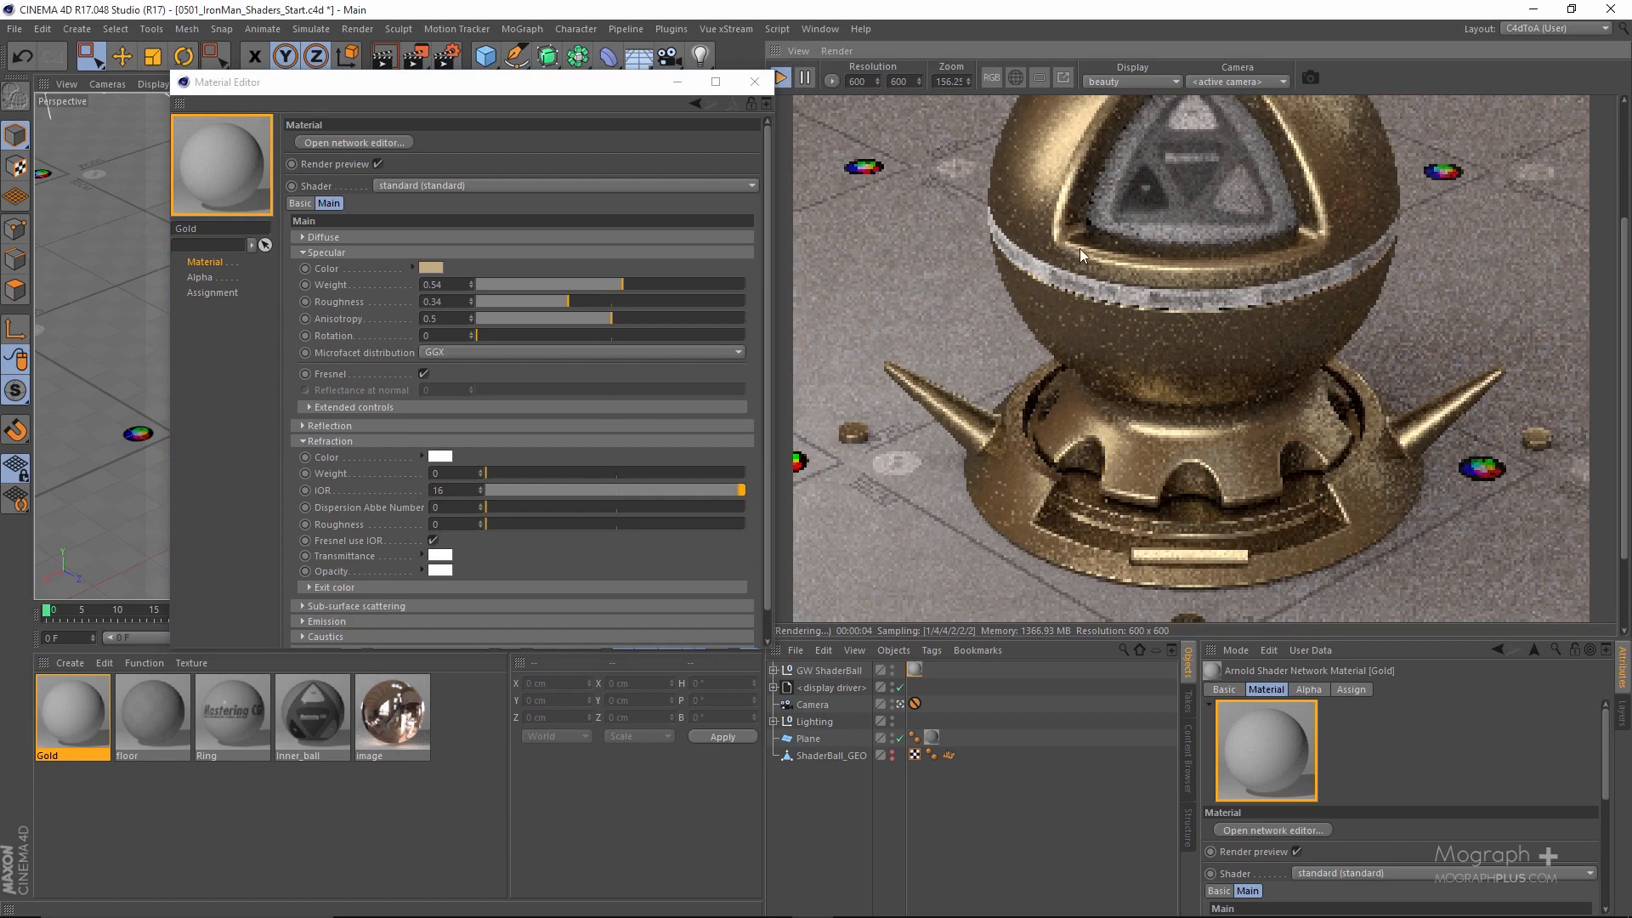
{"action": "left_click", "coordinate": [460, 303]}
{"action": "key", "text": "BackSpace"}
{"action": "key", "text": "BackSpace"}
{"action": "type", "text": "2"}
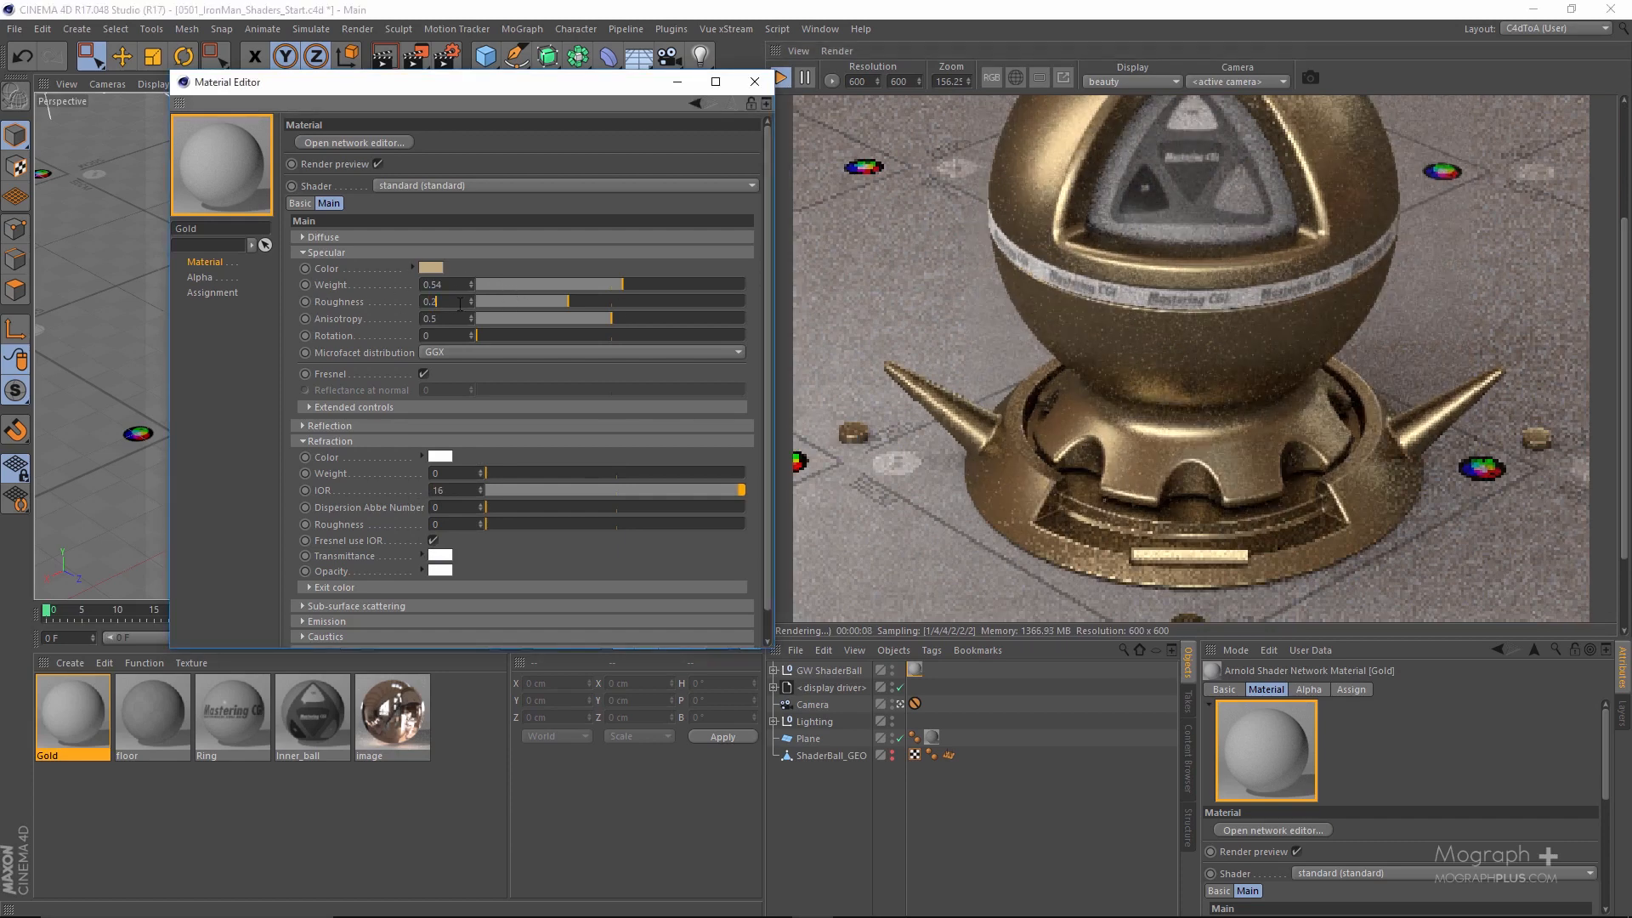
{"action": "key", "text": "Return"}
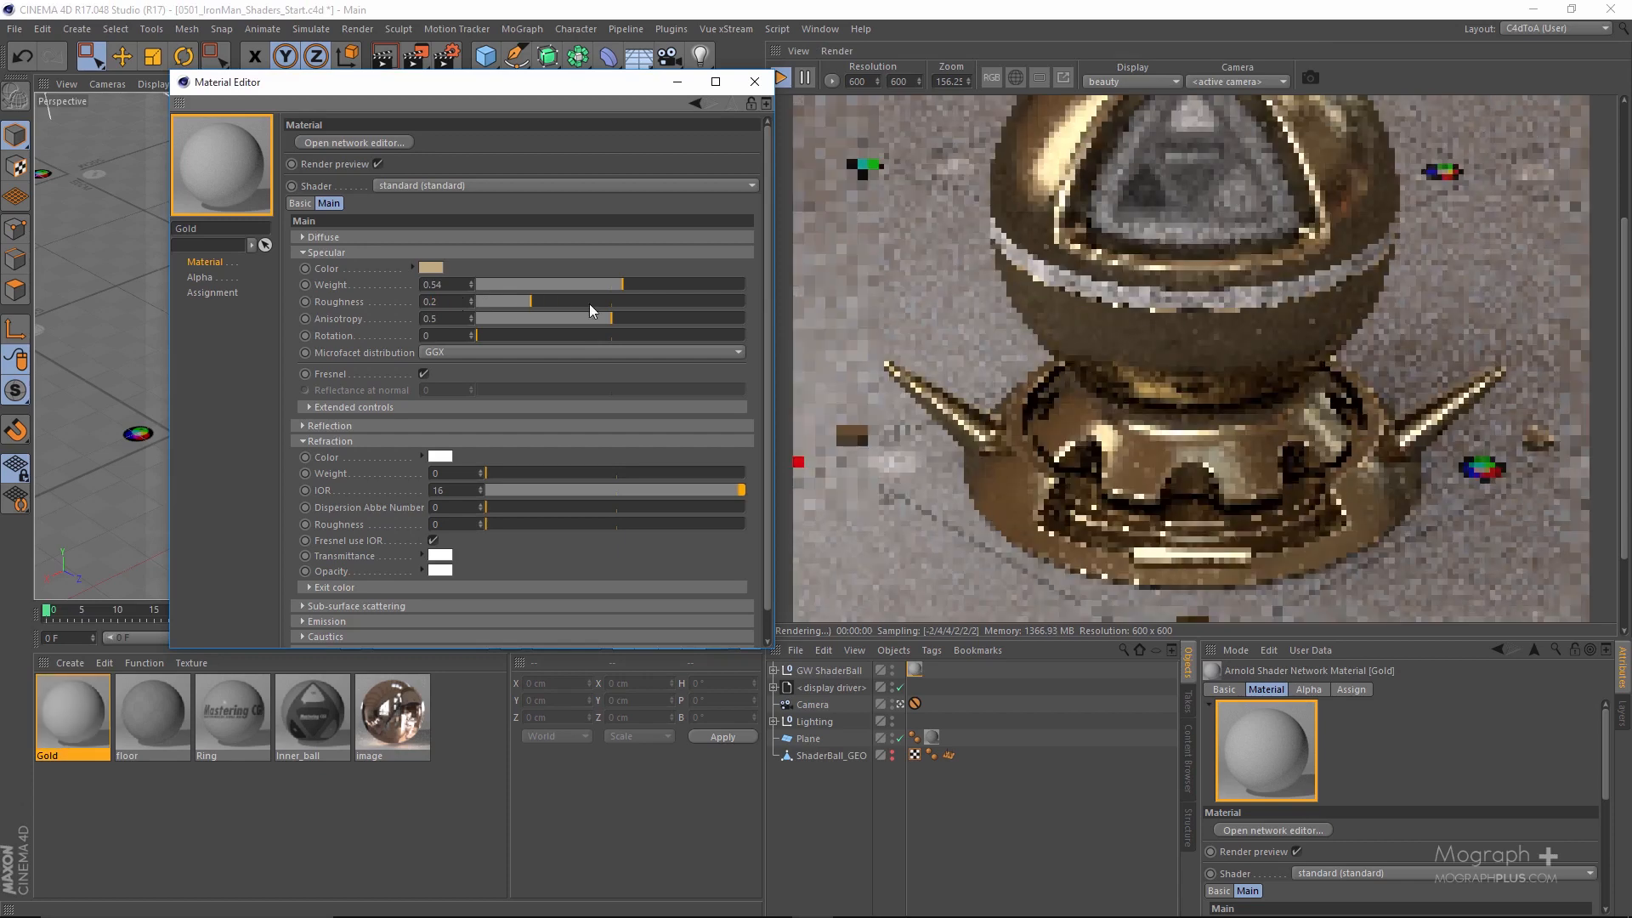
{"action": "scroll", "coordinate": [1029, 394], "scroll_direction": "down", "scroll_amount": 1}
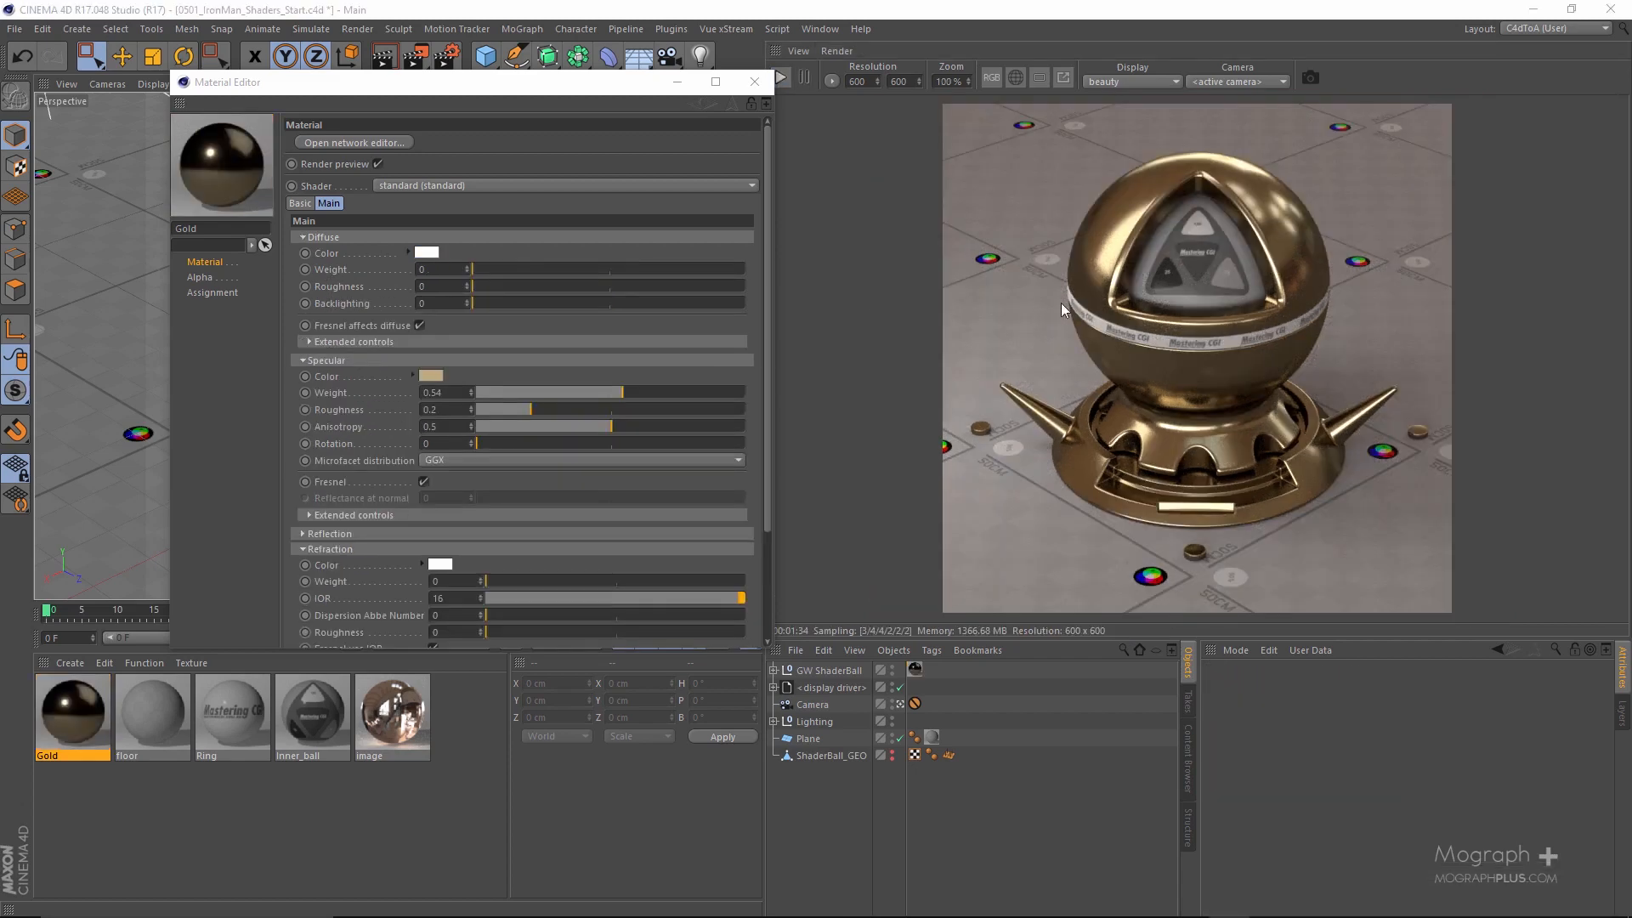
Compare the finished gold render with the scratched chest armor in the Iron Man reference still.
{"action": "scroll", "coordinate": [1168, 318], "scroll_direction": "up", "scroll_amount": 2}
{"action": "scroll", "coordinate": [1161, 315], "scroll_direction": "down", "scroll_amount": 2}
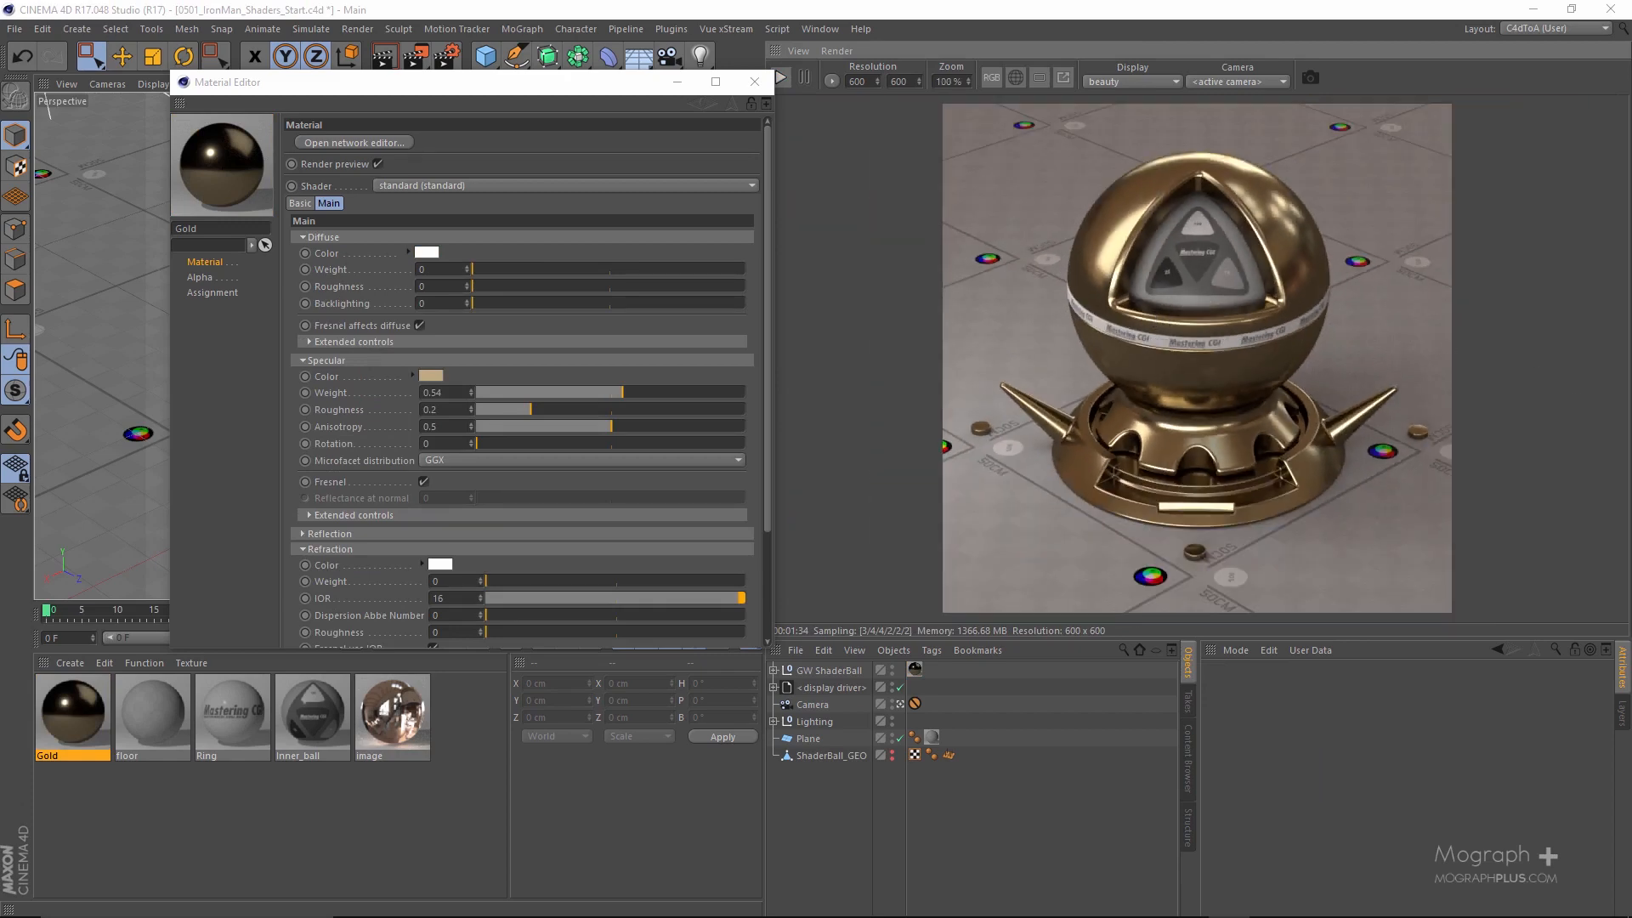
{"action": "left_click_drag", "start_coordinate": [1631, 335], "coordinate": [561, 170]}
{"action": "double_click", "coordinate": [561, 170]}
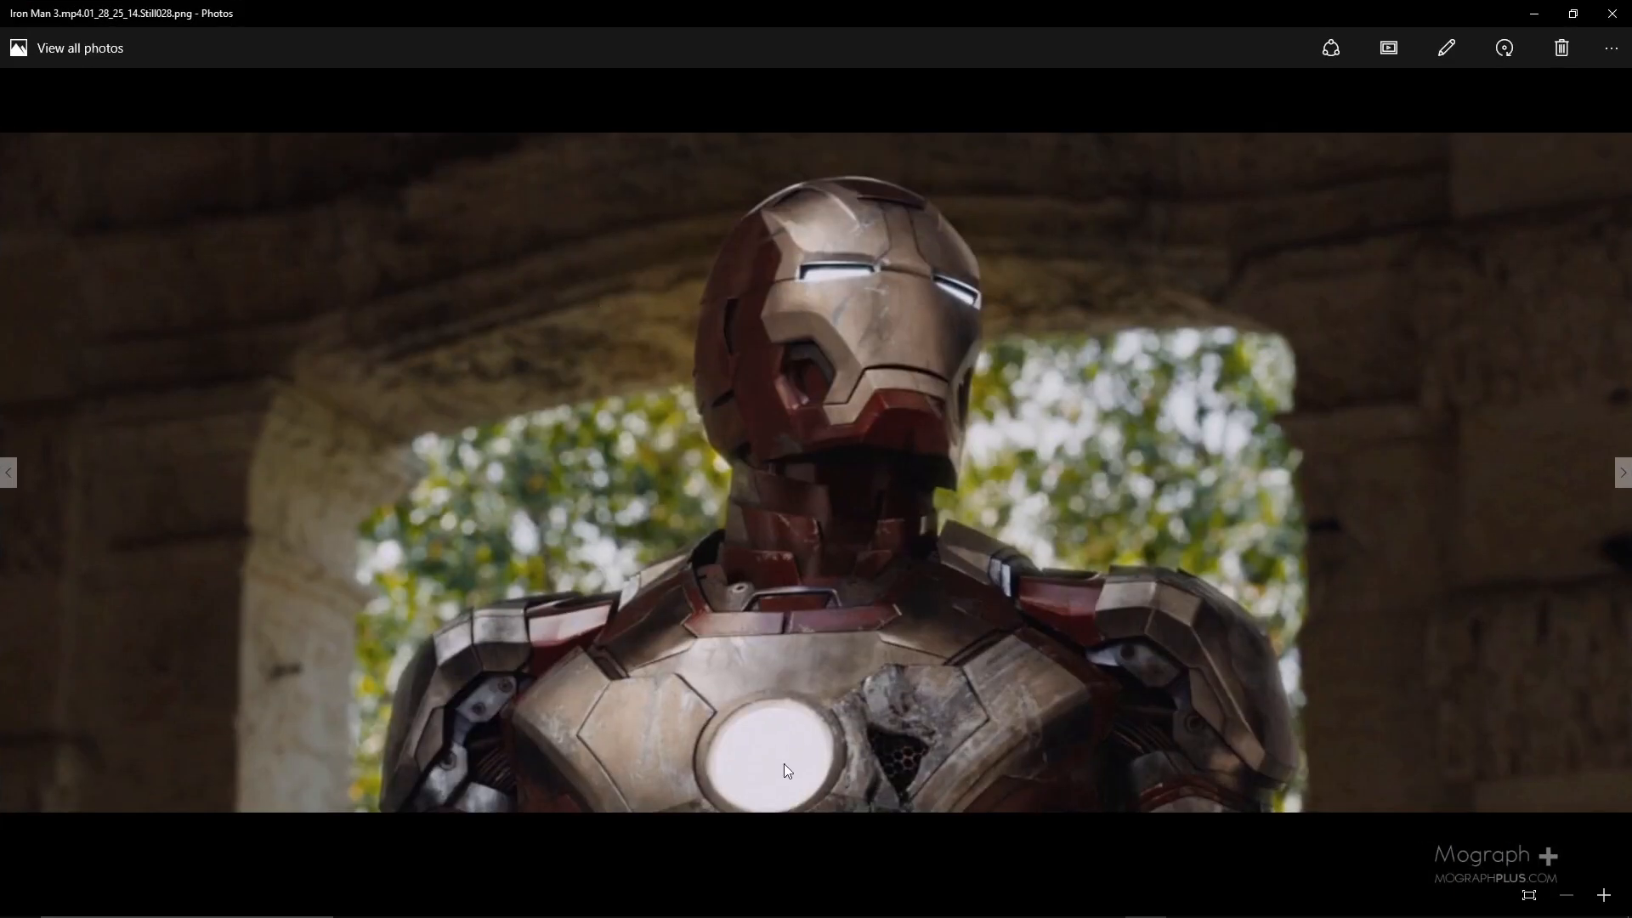
{"action": "scroll", "coordinate": [664, 734], "scroll_direction": "up", "scroll_amount": 3}
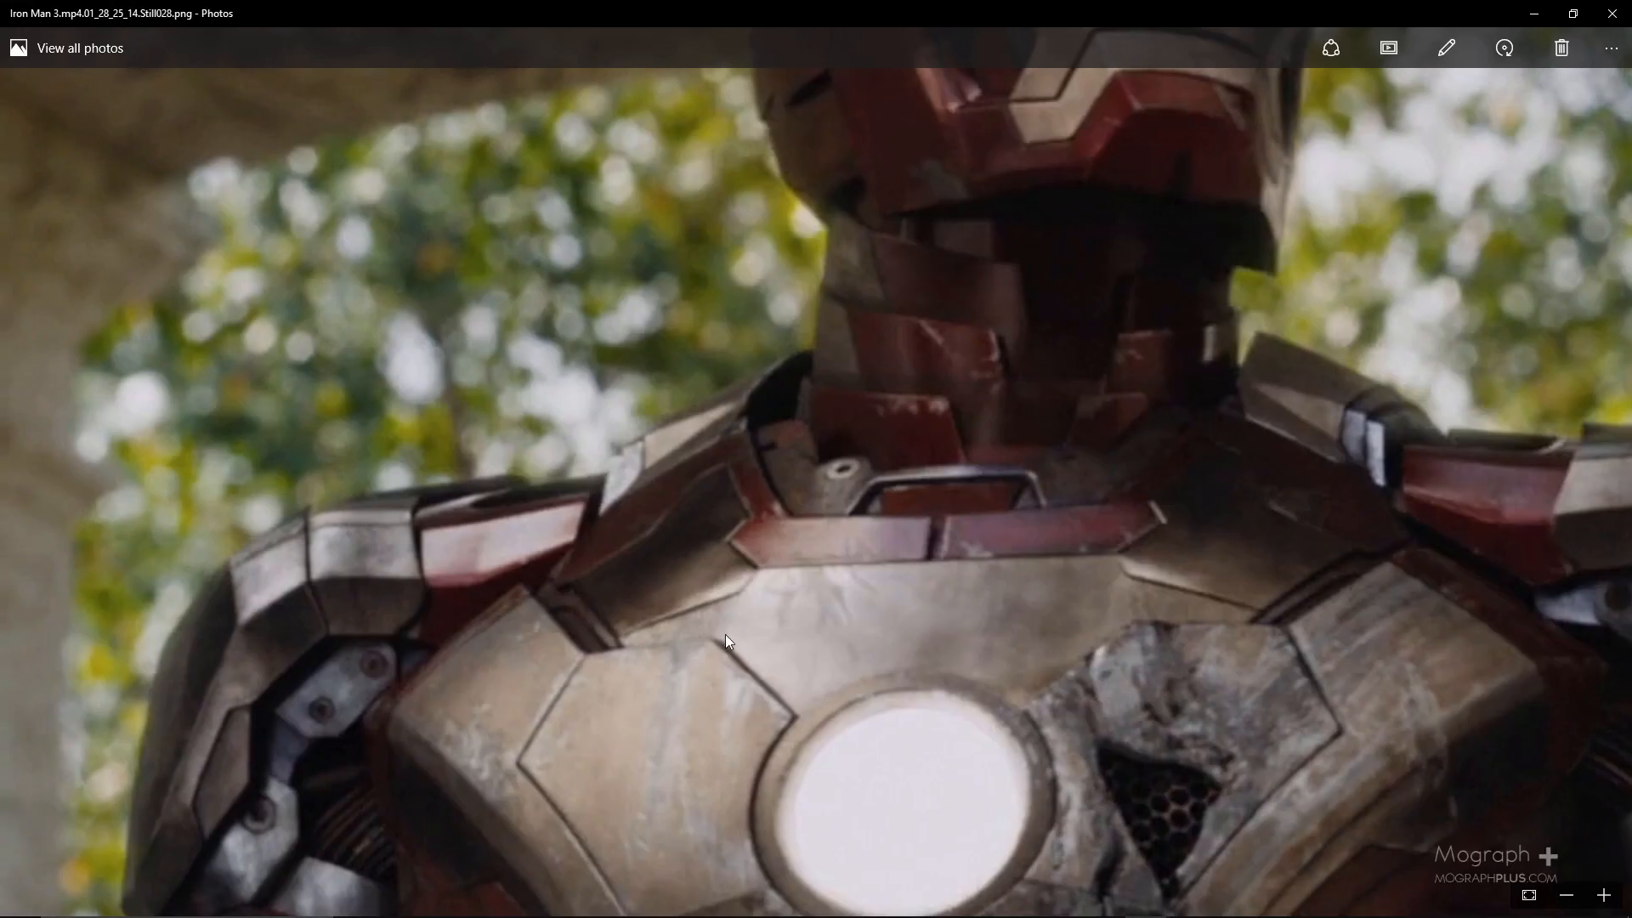
{"action": "scroll", "coordinate": [734, 550], "scroll_direction": "down", "scroll_amount": 3}
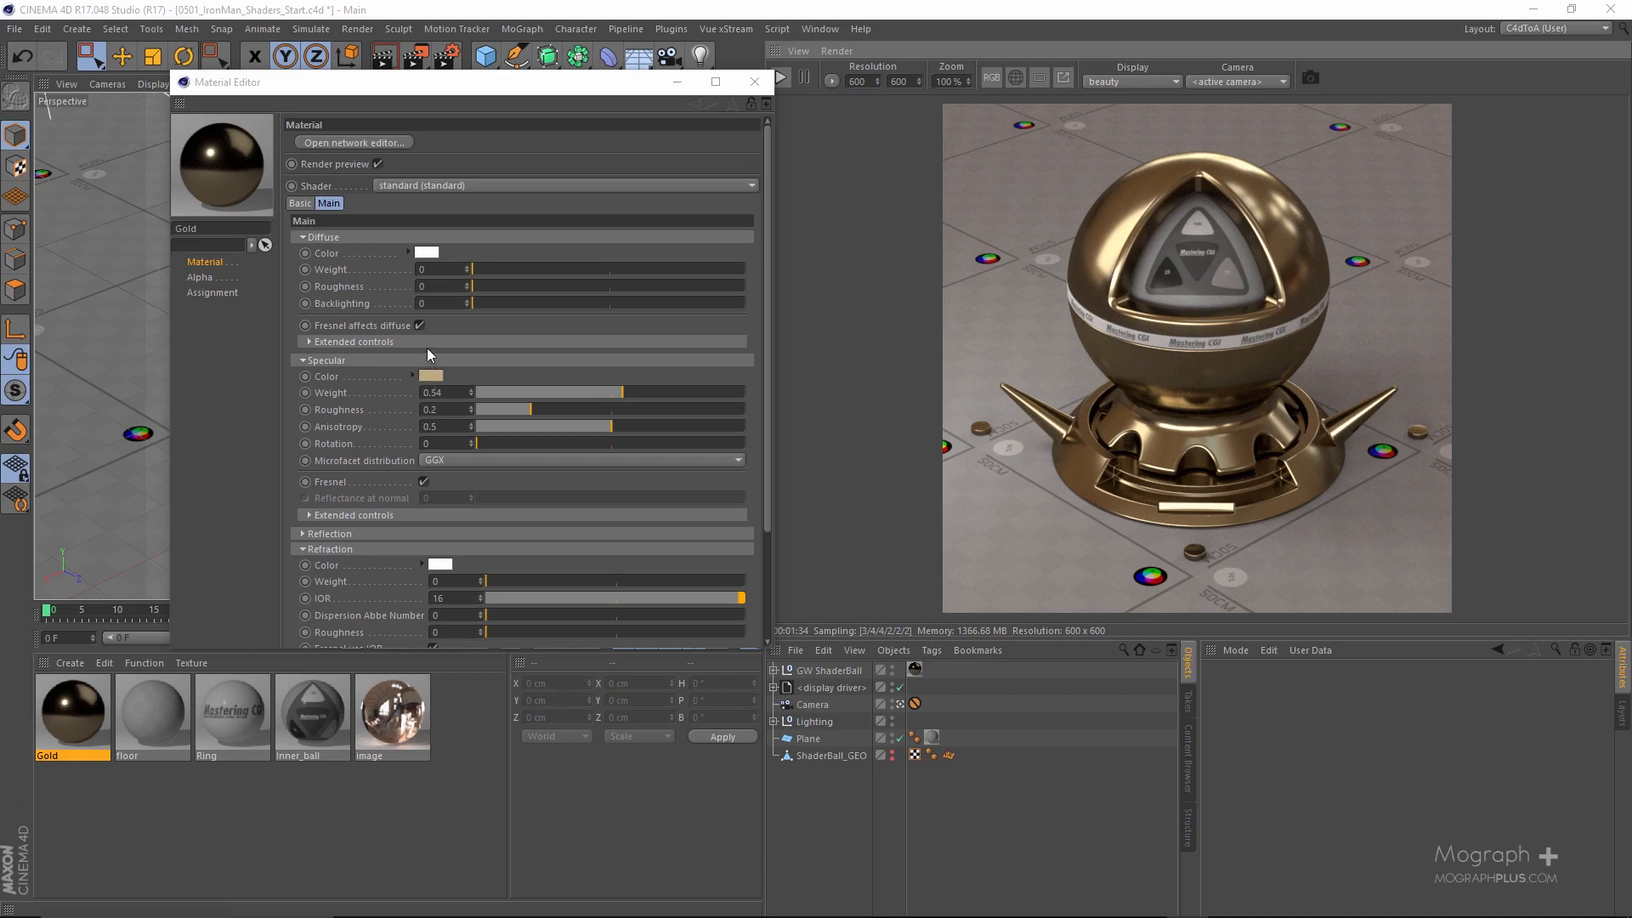
Open the Gold material's shader network in place of the Material Editor and move the standard node closer to the Arnold Beauty output.
{"action": "left_click", "coordinate": [347, 146]}
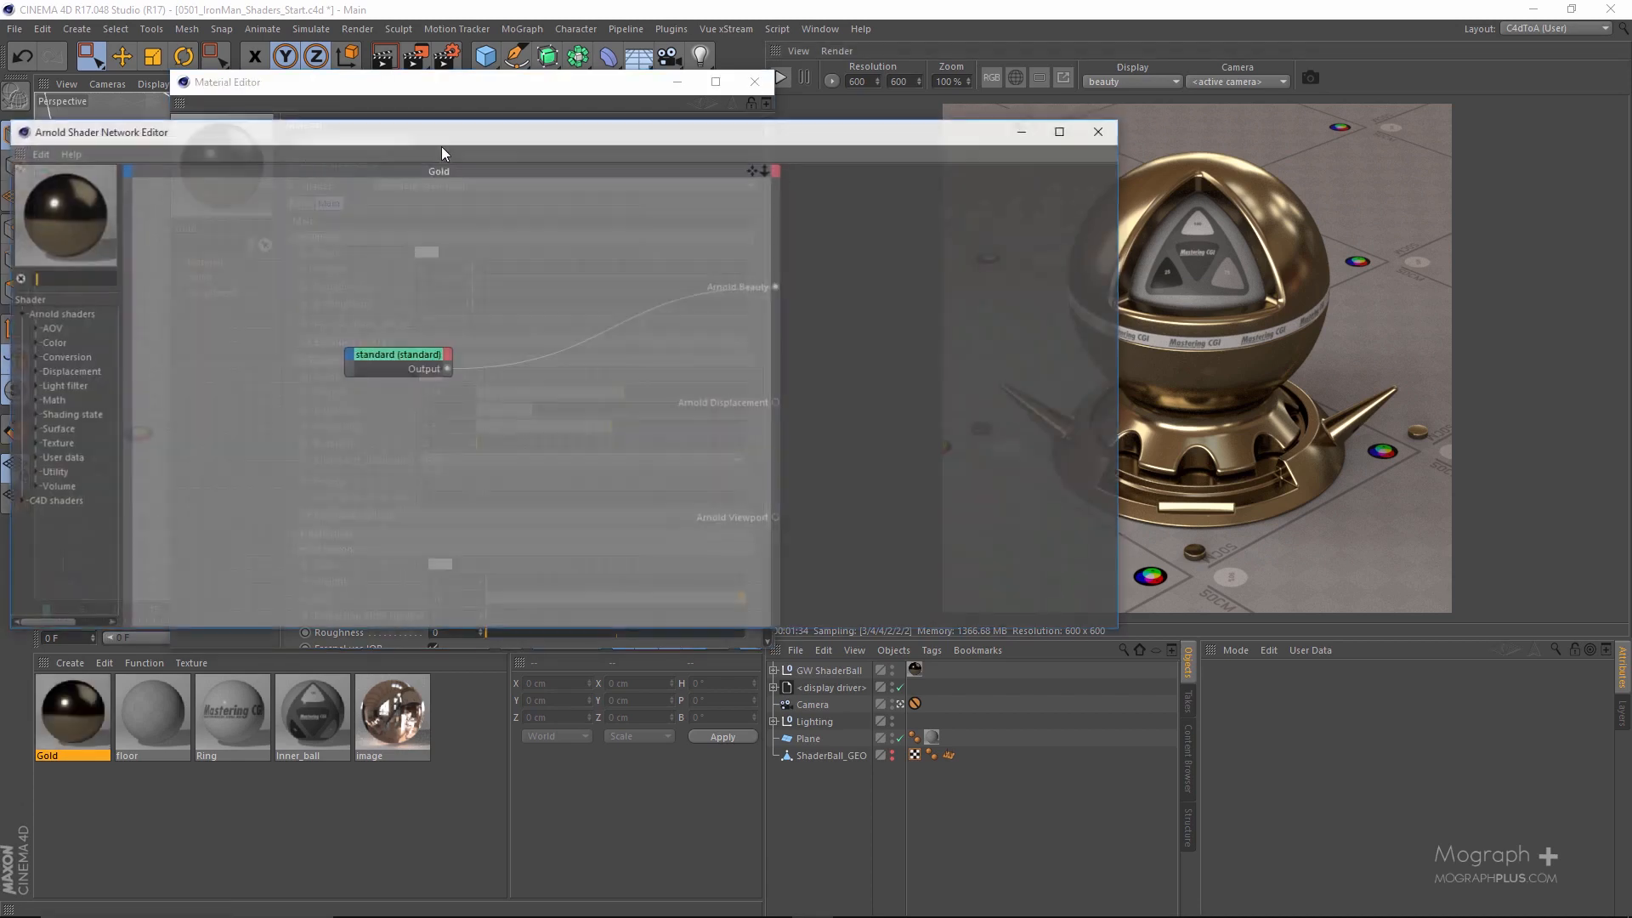
{"action": "left_click", "coordinate": [752, 85]}
{"action": "left_click_drag", "start_coordinate": [715, 135], "coordinate": [658, 122]}
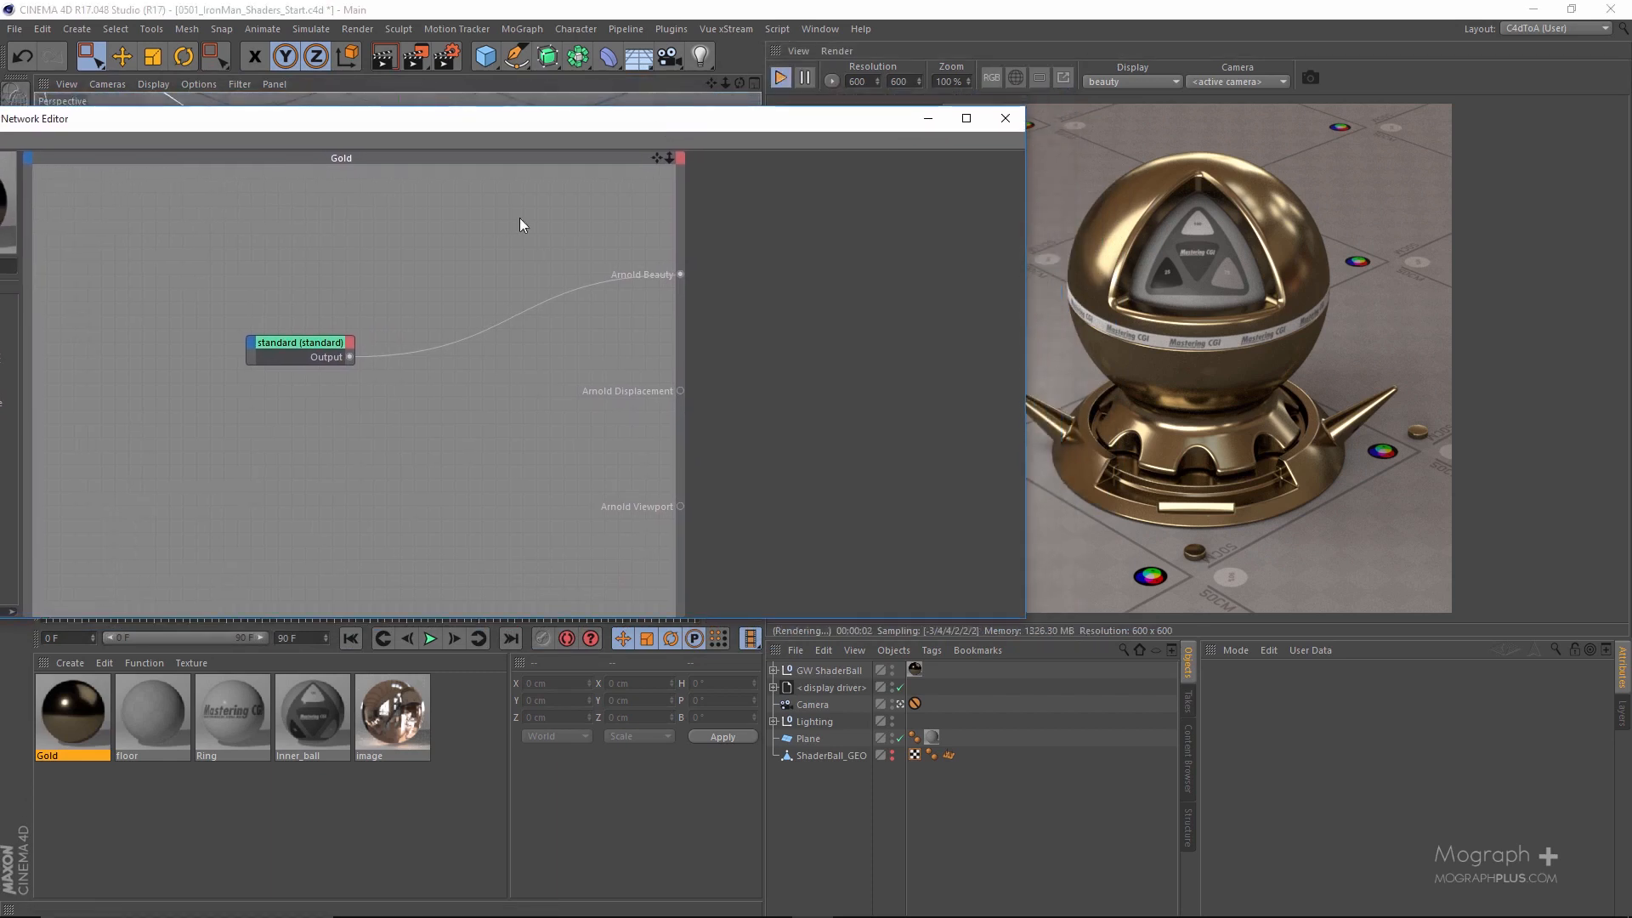
{"action": "left_click_drag", "start_coordinate": [287, 345], "coordinate": [442, 276]}
{"action": "left_click_drag", "start_coordinate": [730, 125], "coordinate": [900, 94]}
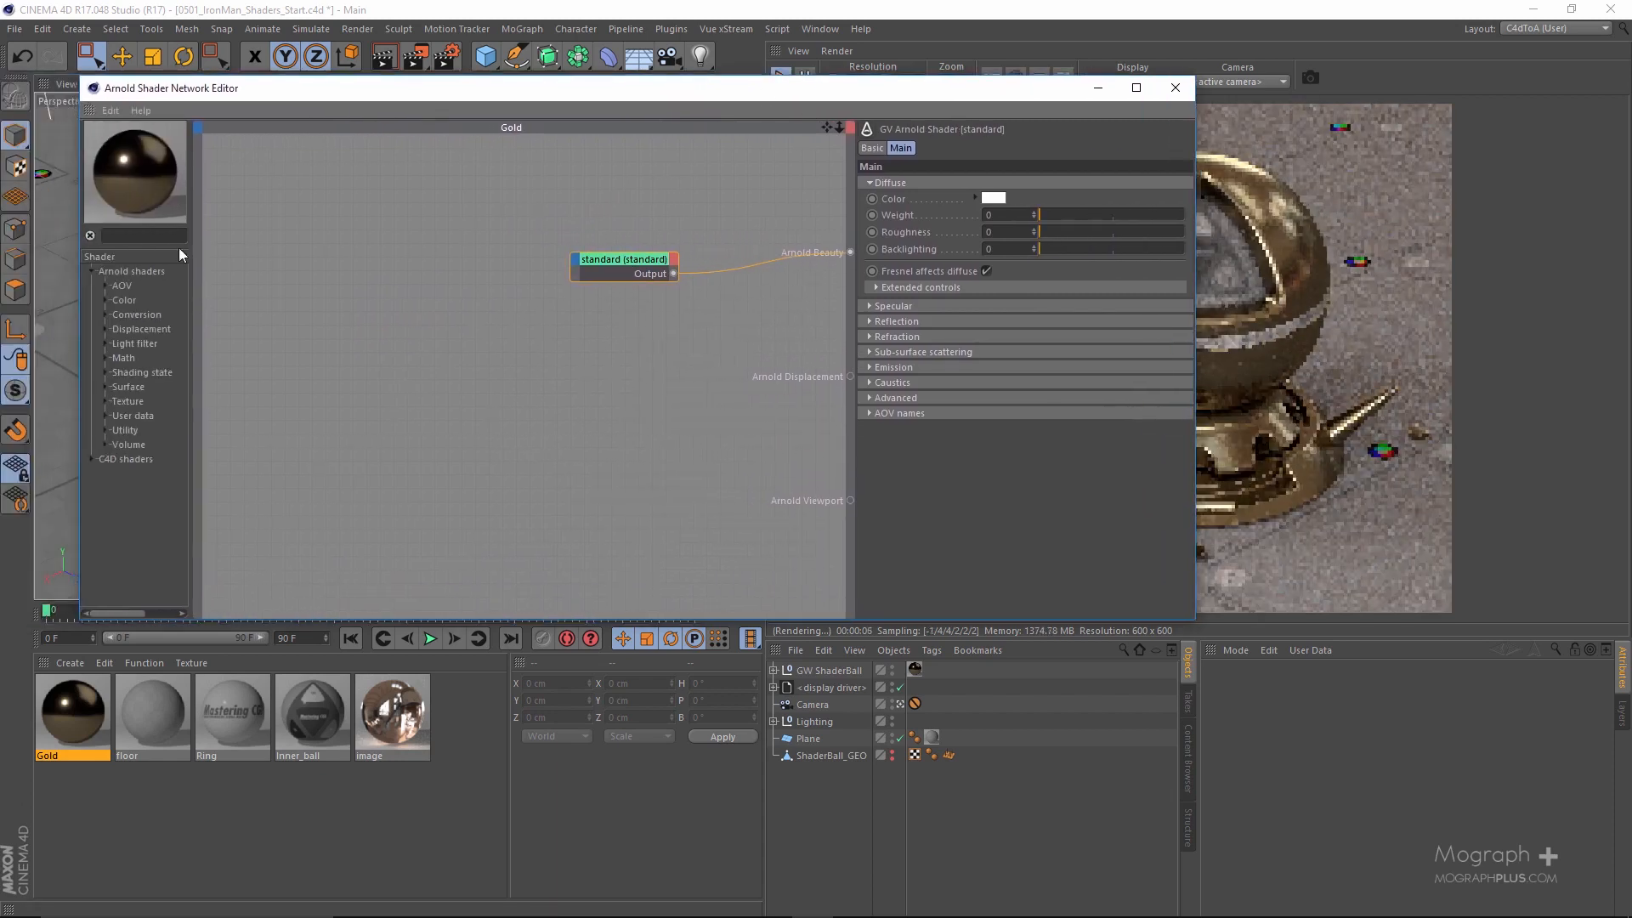
Insert a layer_color shader before the standard node, feeding its Specular Color, and place it with some space from the standard node.
{"action": "left_click", "coordinate": [170, 234]}
{"action": "type", "text": "layer"}
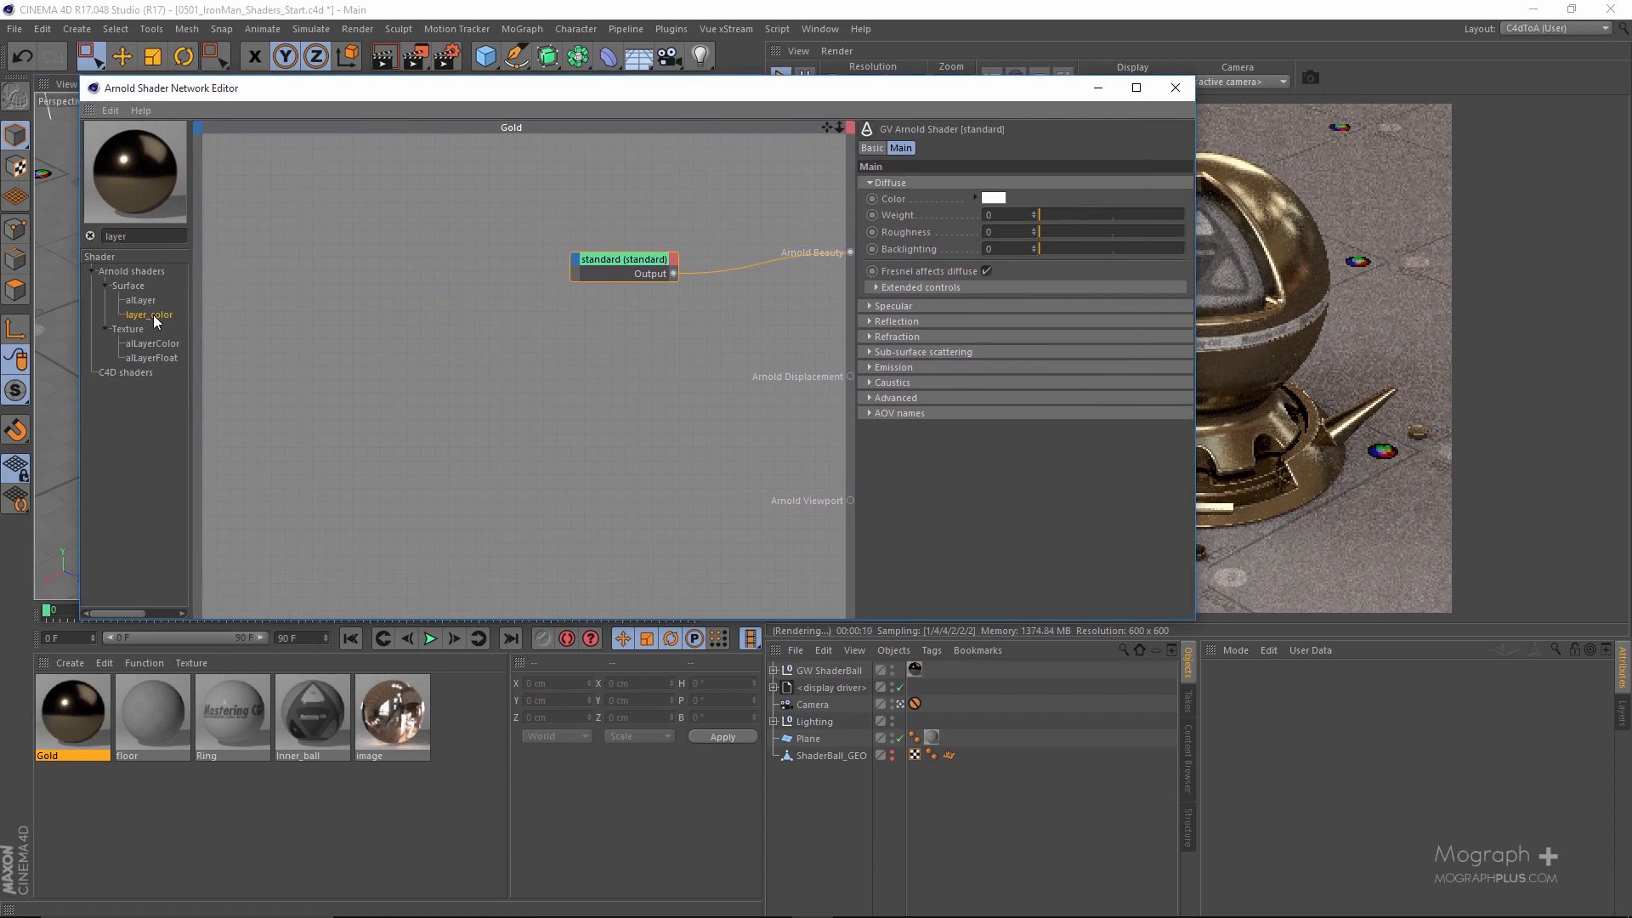
{"action": "left_click_drag", "start_coordinate": [153, 315], "coordinate": [610, 272]}
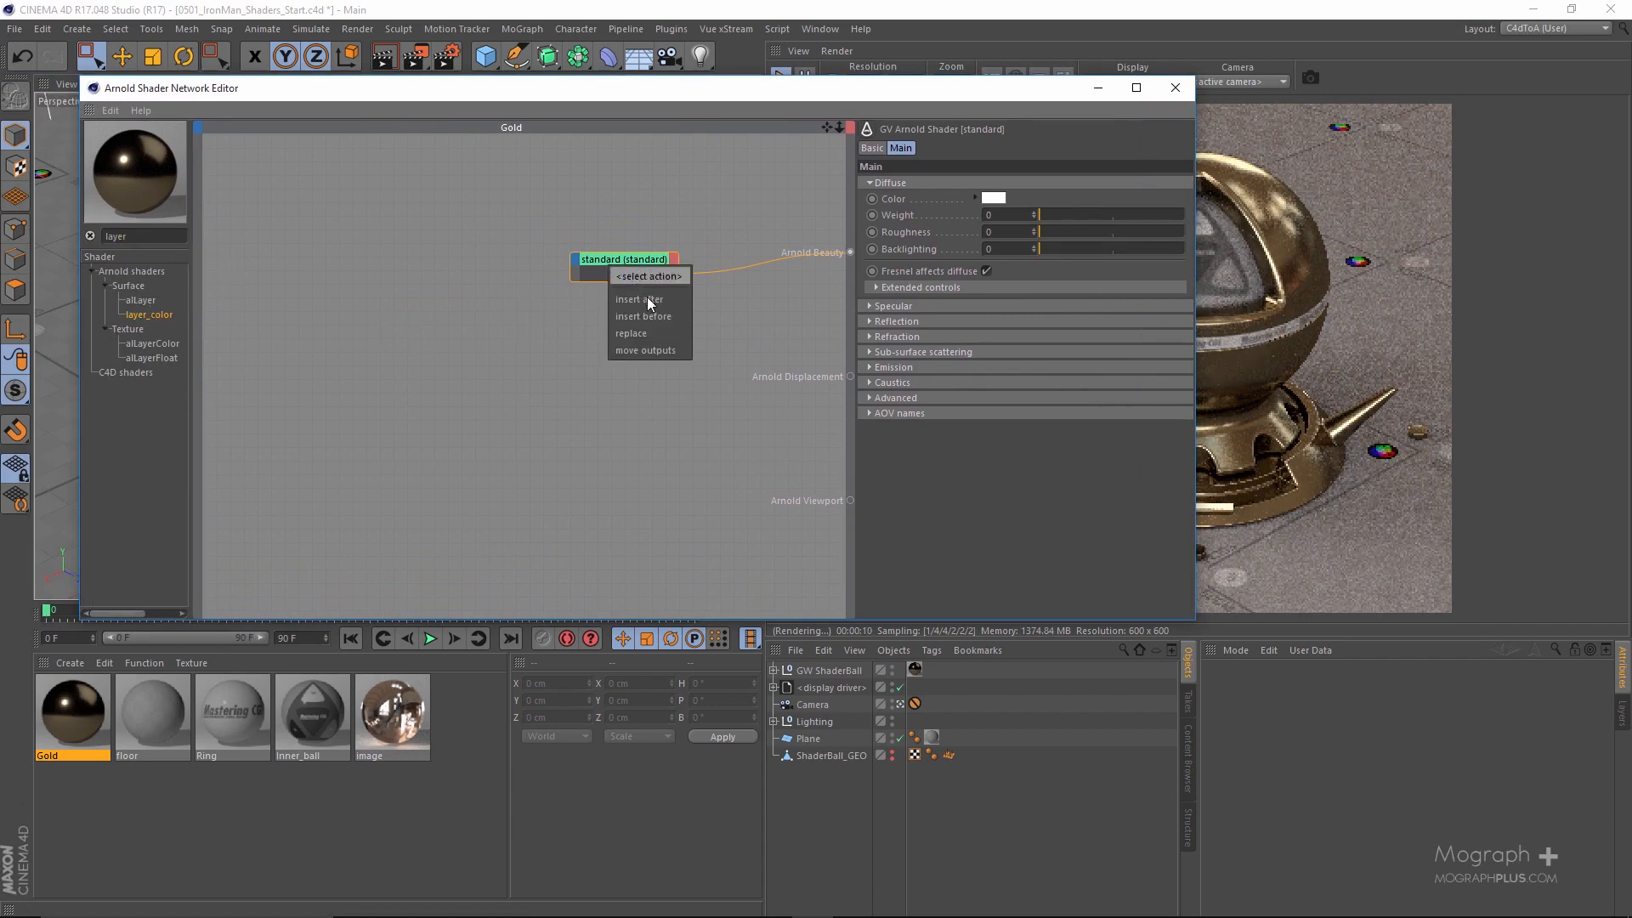
{"action": "left_click", "coordinate": [651, 311]}
{"action": "mouse_move", "coordinate": [711, 347]}
{"action": "mouse_move", "coordinate": [834, 360]}
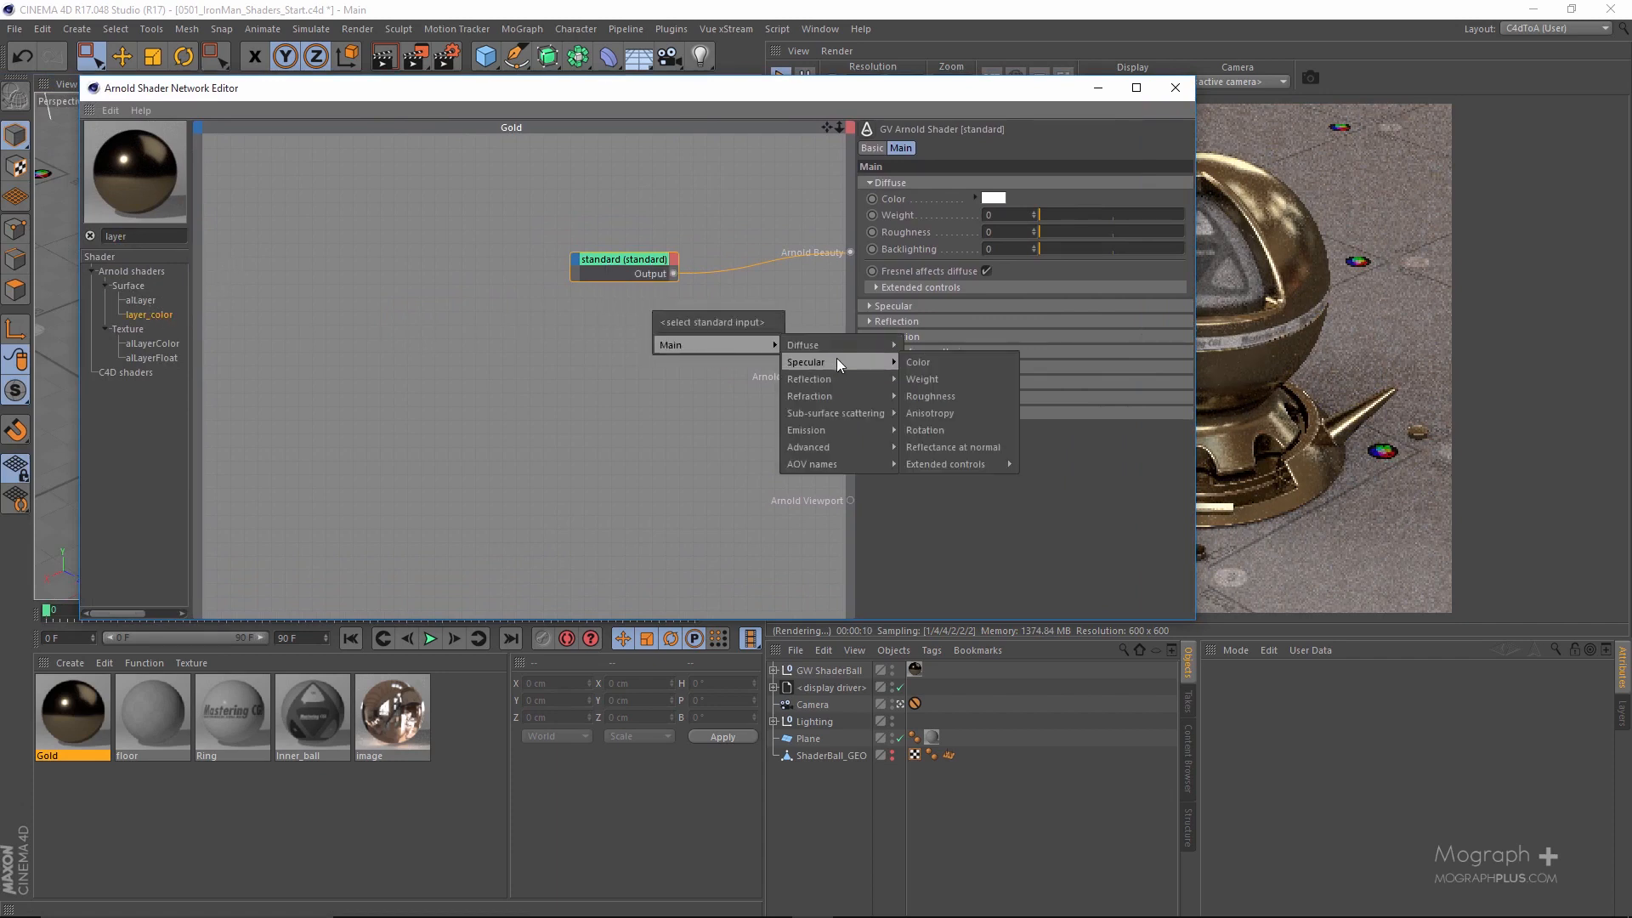
{"action": "left_click", "coordinate": [941, 361]}
{"action": "left_click_drag", "start_coordinate": [589, 262], "coordinate": [383, 265]}
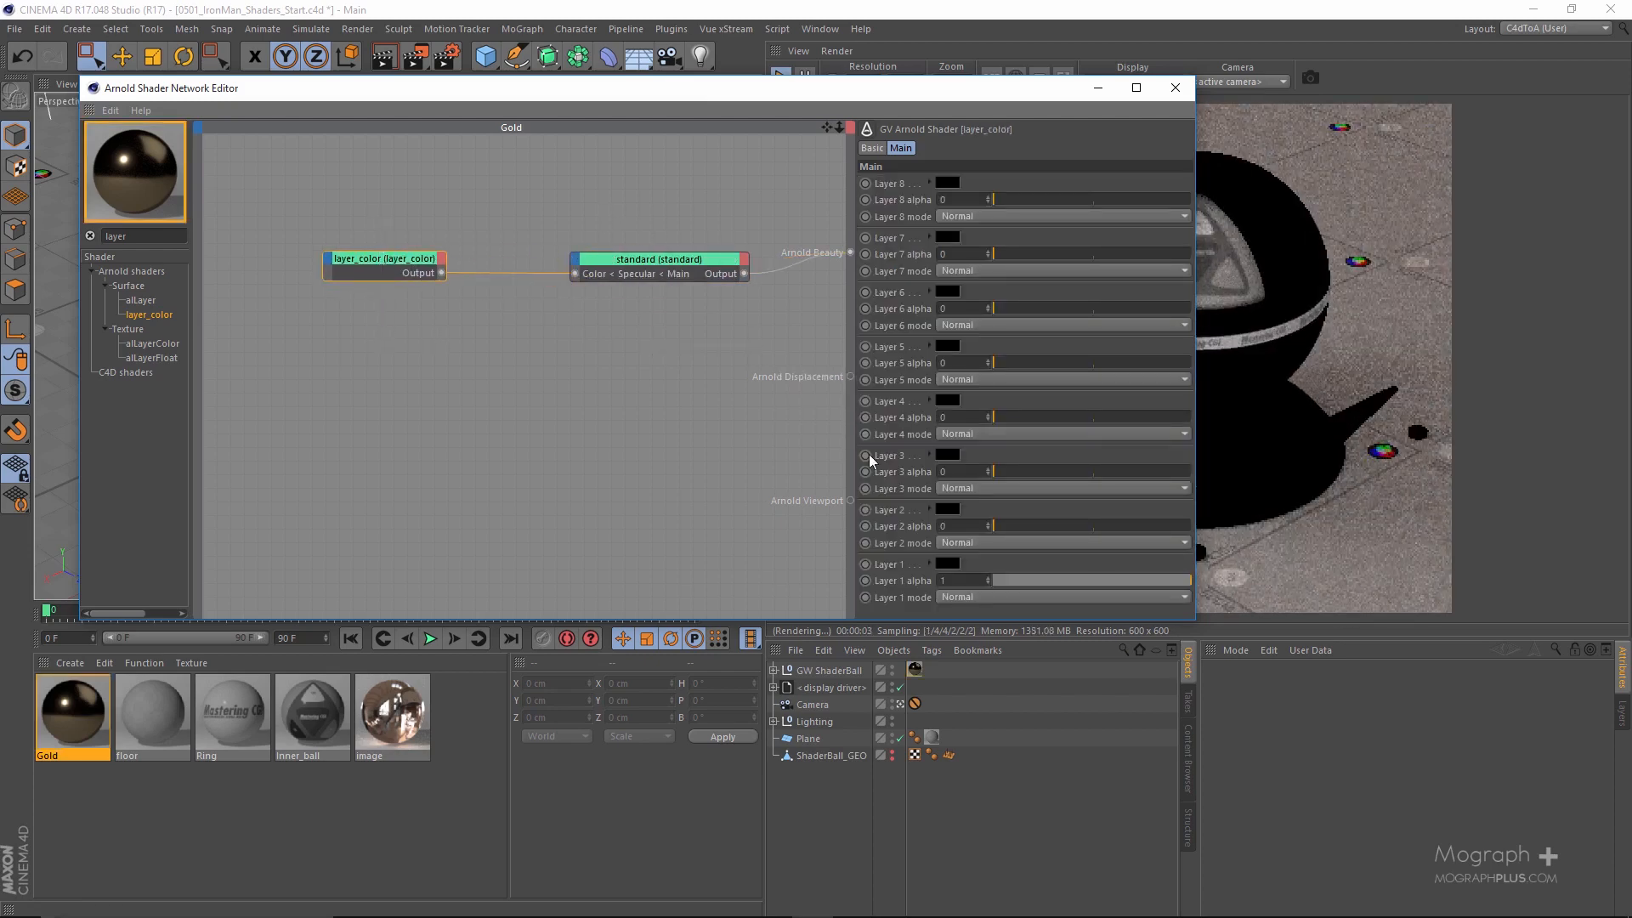
Set the layer_color node's Layer 1 color to the saved pale gold swatch, RGB 191, 172, 132.
{"action": "left_click", "coordinate": [677, 263]}
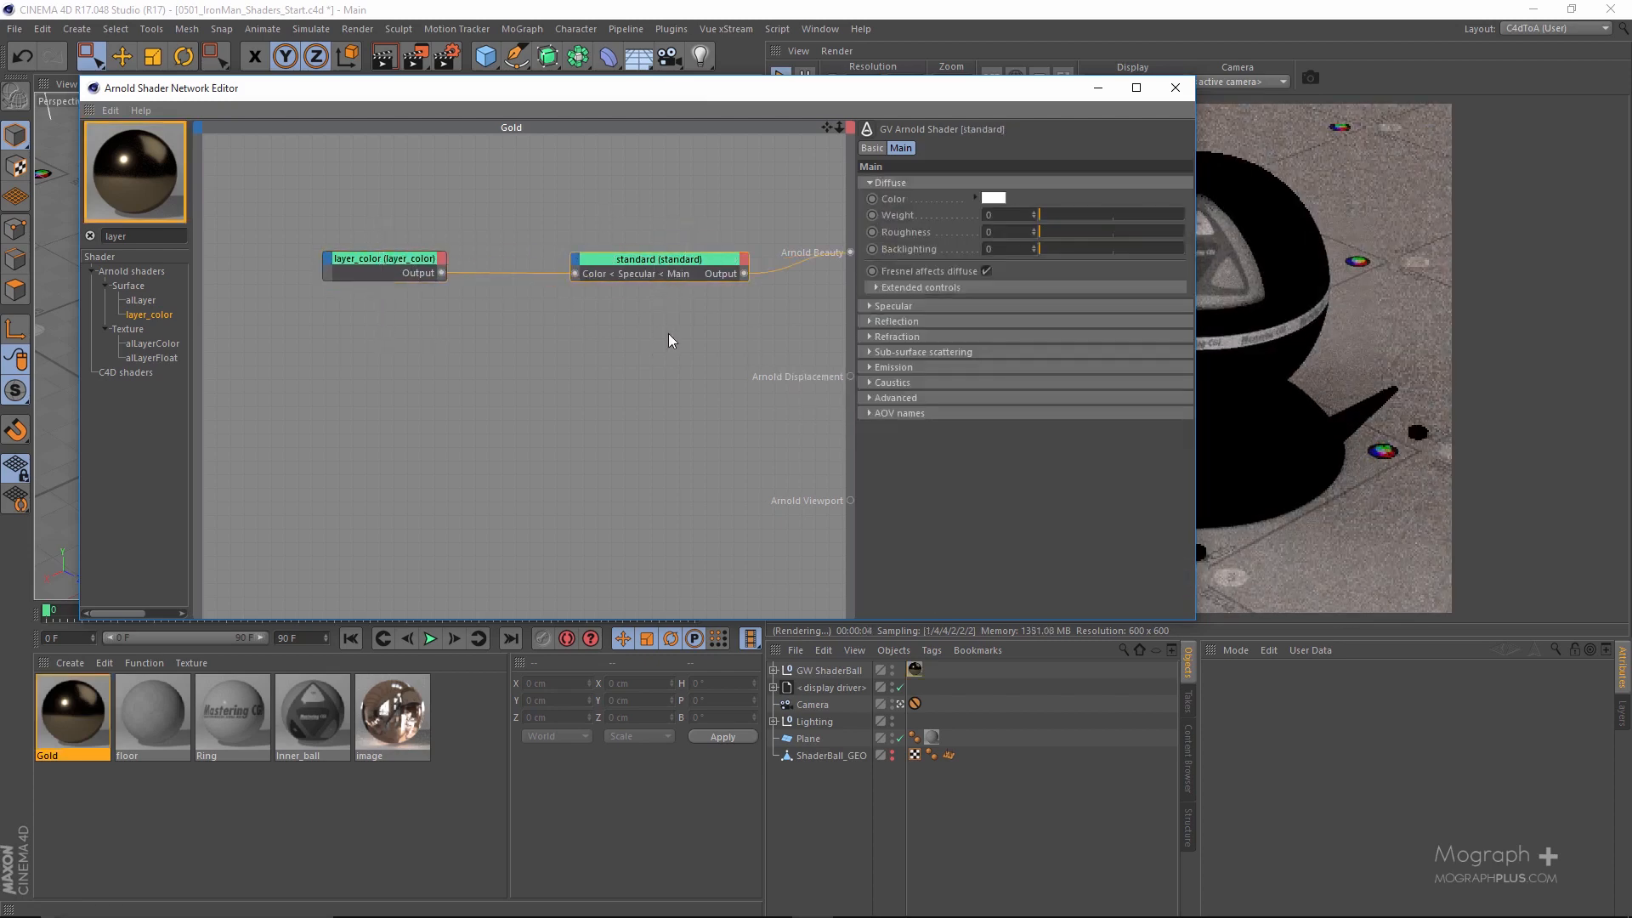
{"action": "left_click", "coordinate": [931, 305]}
{"action": "left_click", "coordinate": [375, 265]}
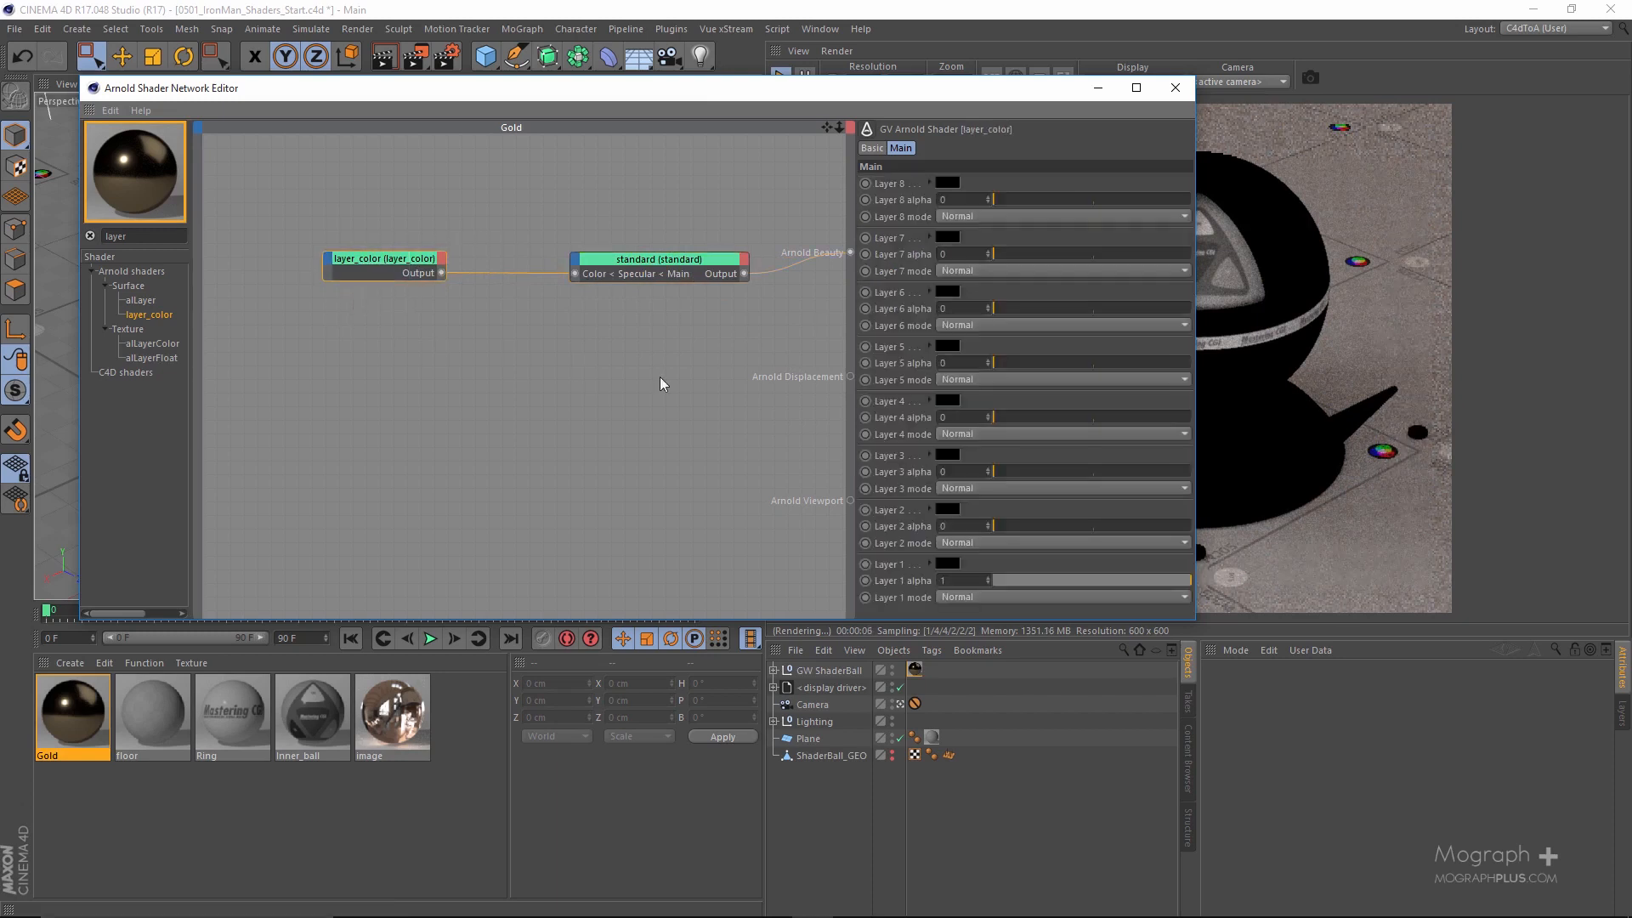
{"action": "left_click", "coordinate": [946, 566]}
{"action": "left_click", "coordinate": [1034, 742]}
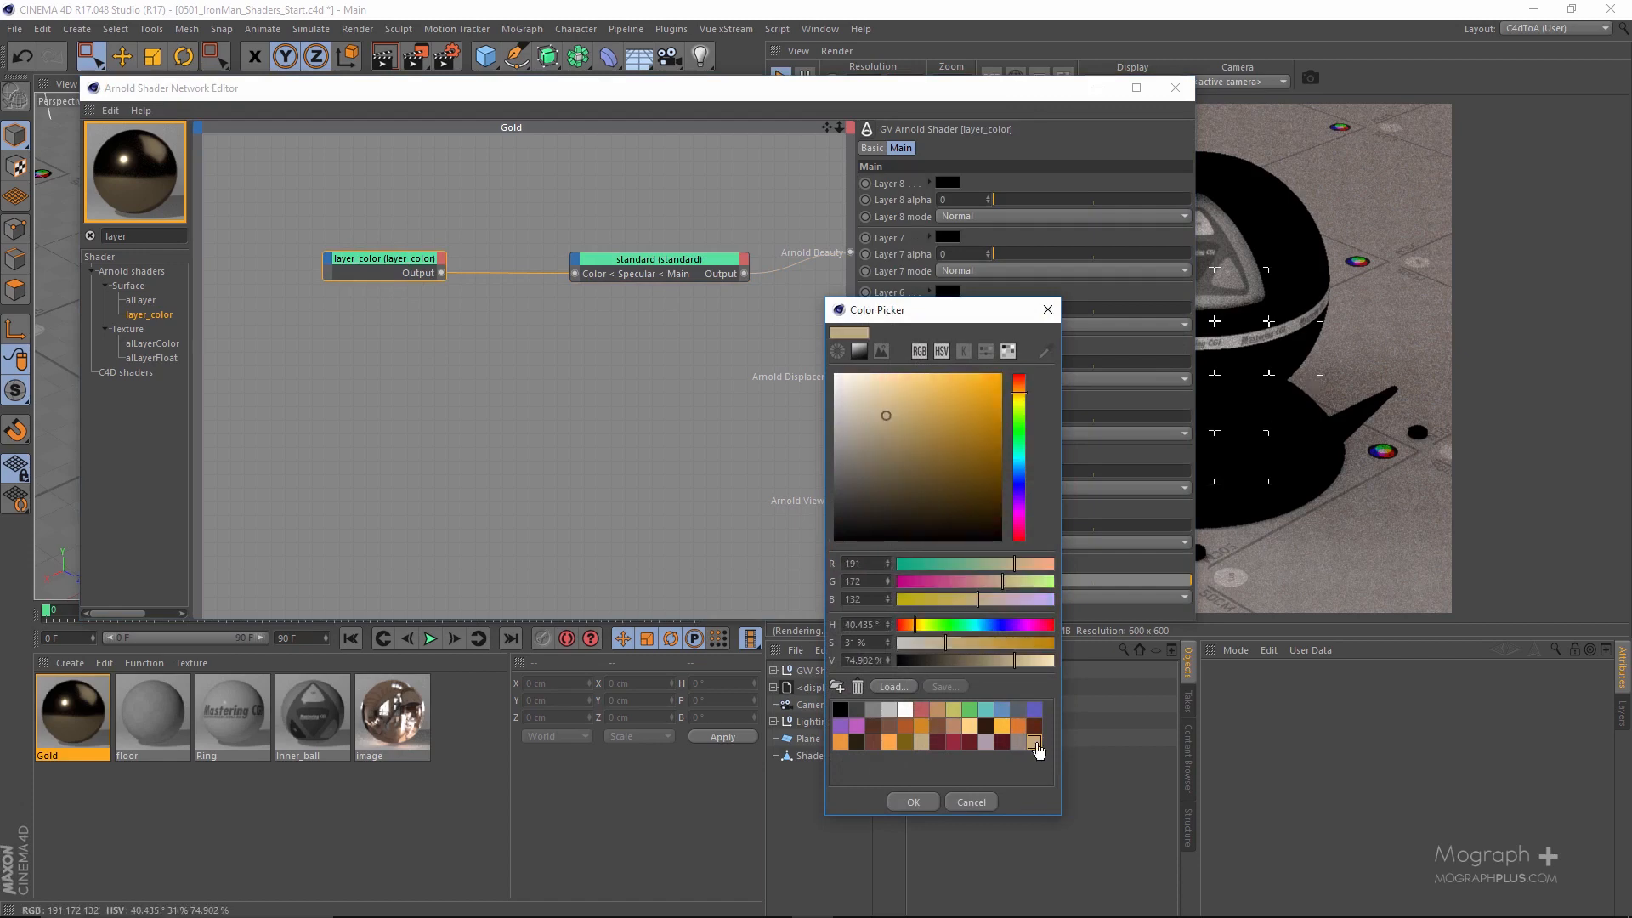
{"action": "left_click", "coordinate": [913, 802]}
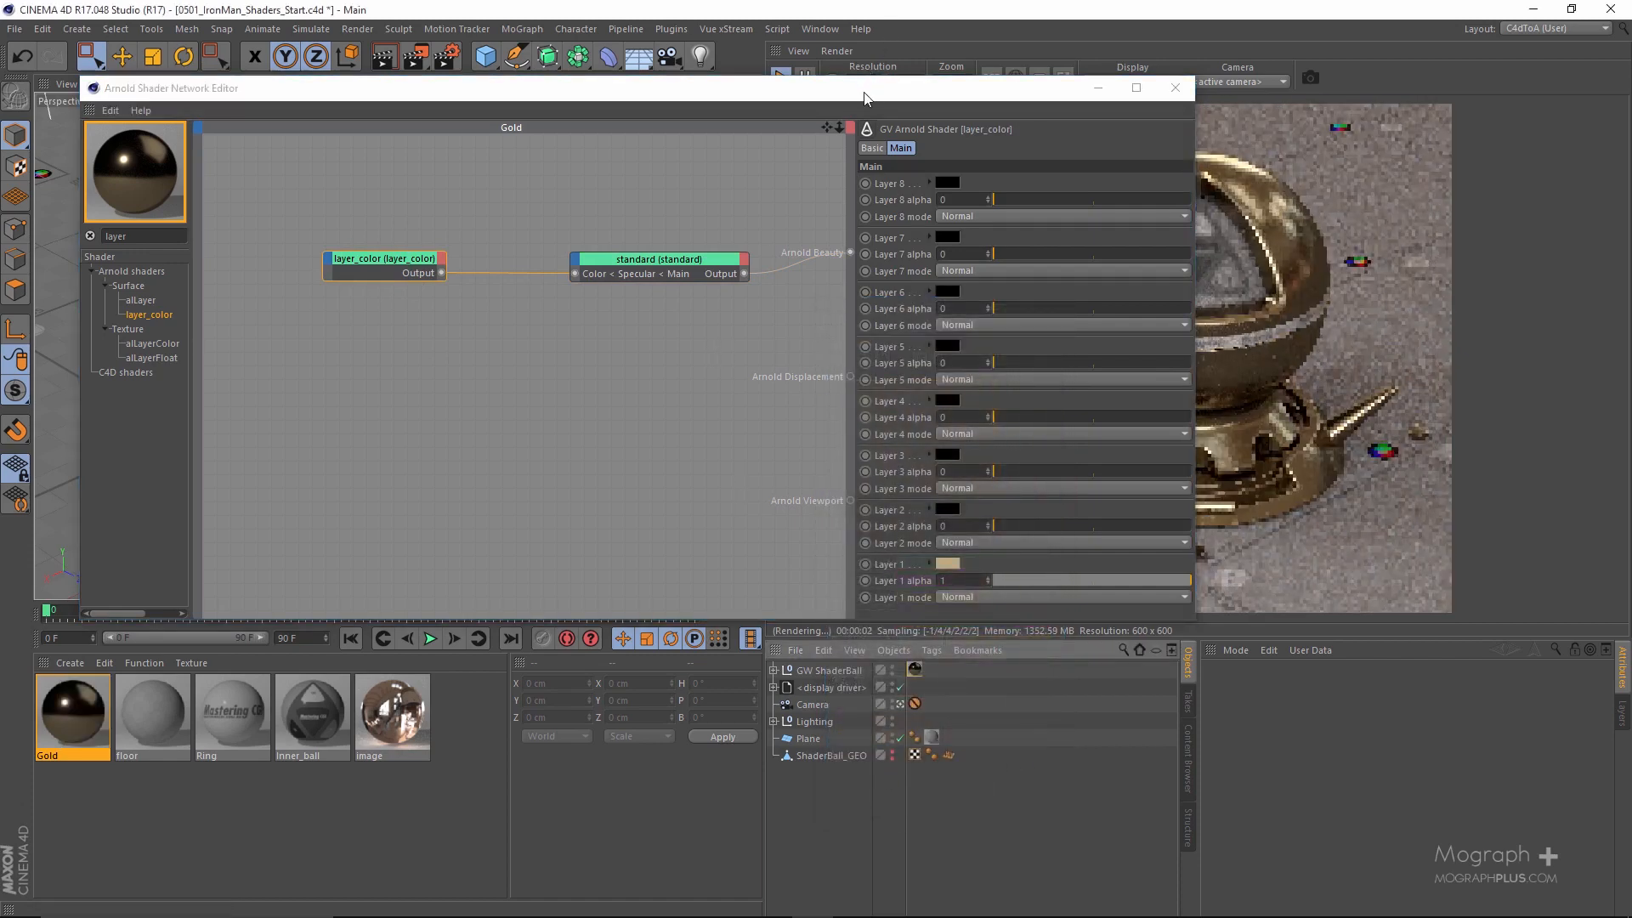
Enlarge the Shader Network Editor to the screen corner and shift the standard and layer_color nodes closer to the Arnold Beauty output.
{"action": "left_click_drag", "start_coordinate": [866, 96], "coordinate": [563, 103]}
{"action": "left_click_drag", "start_coordinate": [660, 109], "coordinate": [1101, 90]}
{"action": "left_click_drag", "start_coordinate": [500, 259], "coordinate": [525, 258]}
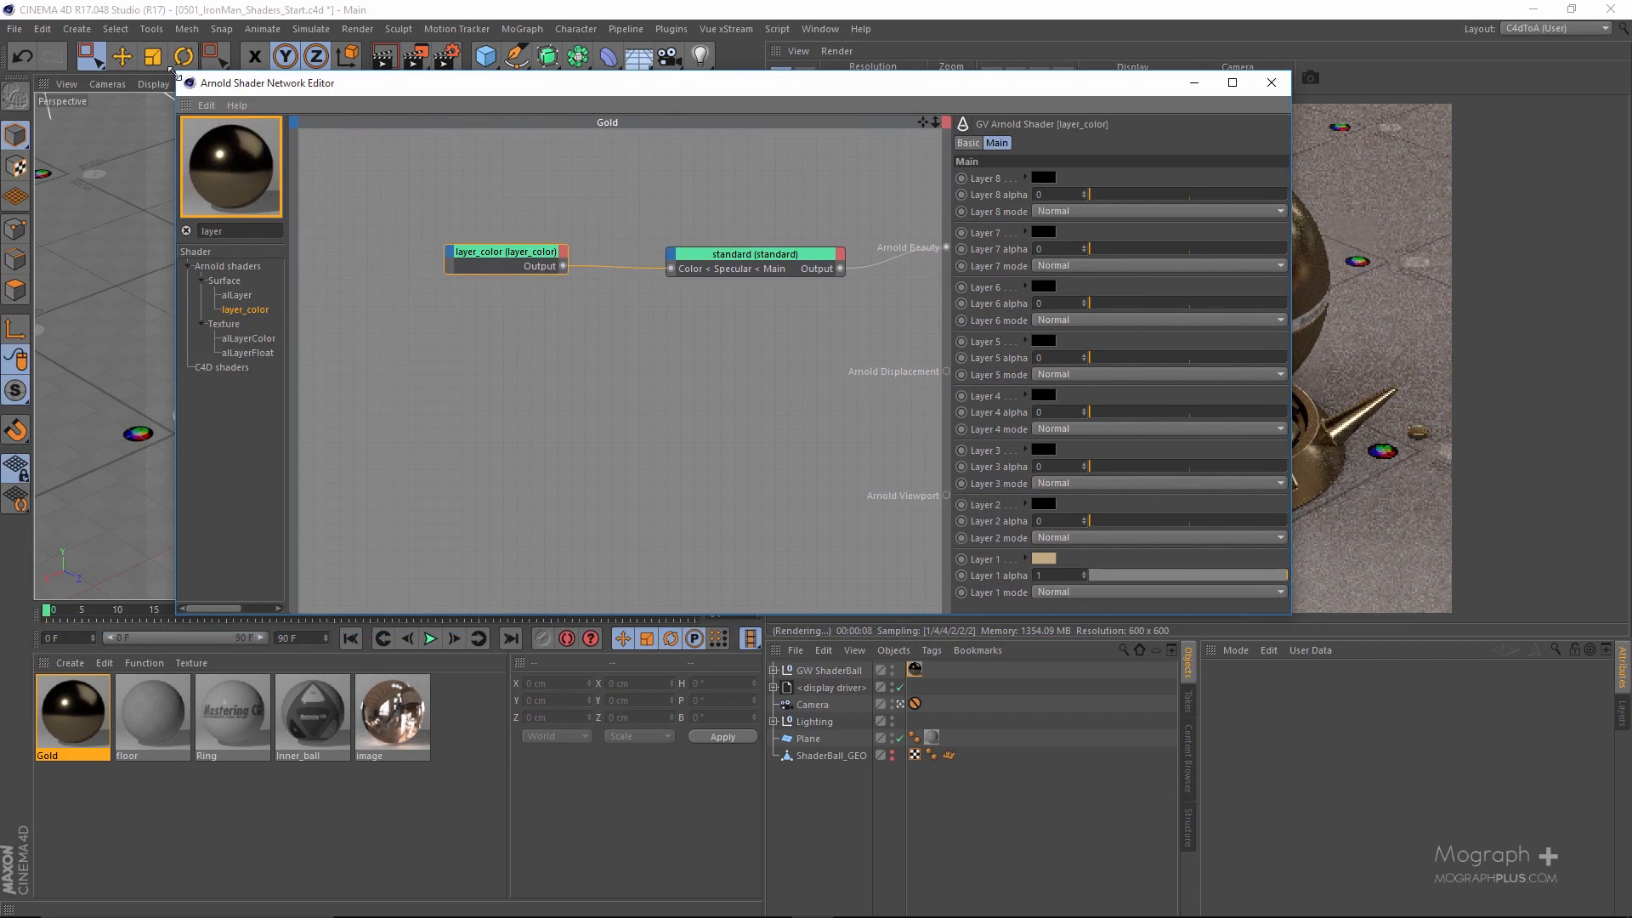
{"action": "left_click_drag", "start_coordinate": [175, 74], "coordinate": [1, 3]}
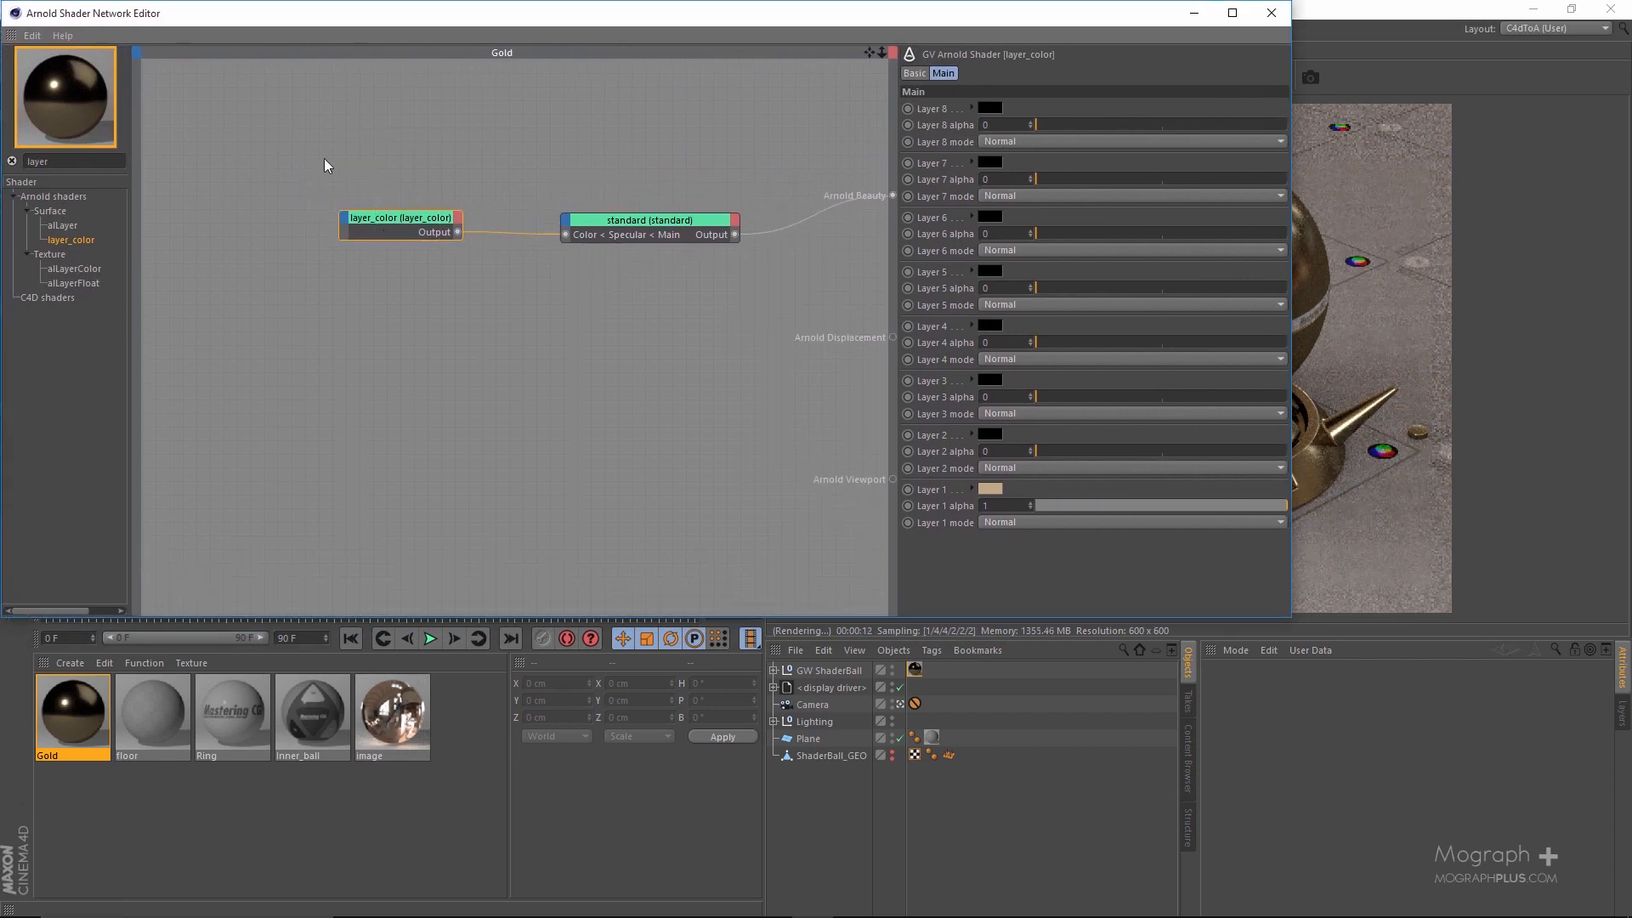
{"action": "left_click_drag", "start_coordinate": [649, 231], "coordinate": [680, 229]}
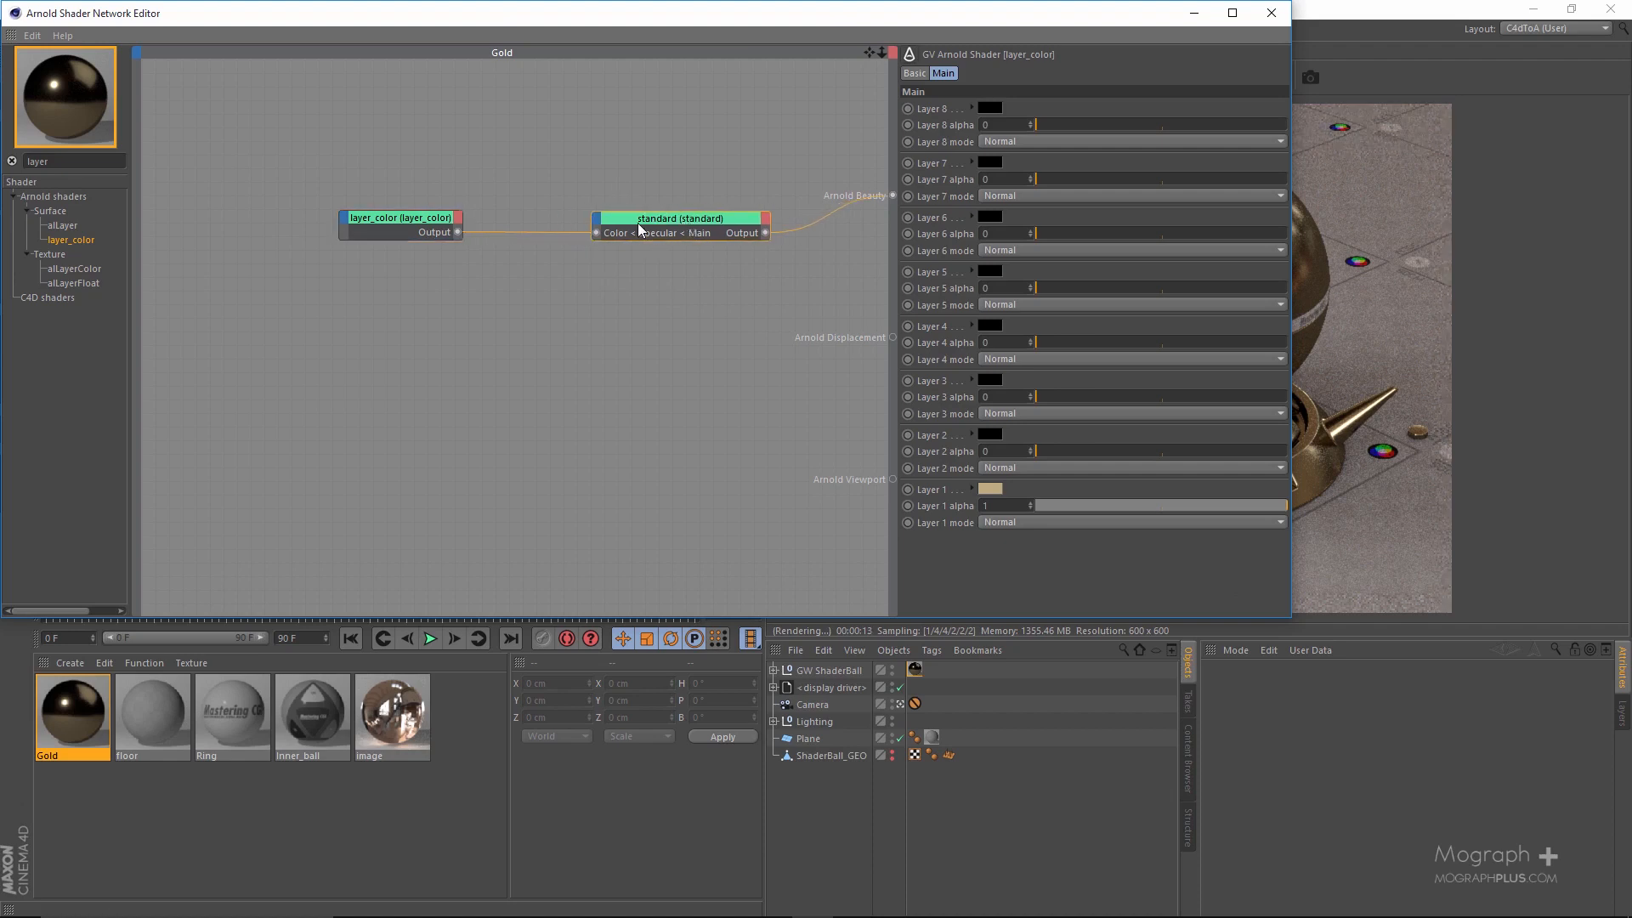
{"action": "left_click_drag", "start_coordinate": [406, 217], "coordinate": [468, 215]}
Add an image texture node to the Gold network and load BW32.png from the tex folder into it.
{"action": "double_click", "coordinate": [69, 161]}
{"action": "type", "text": "image"}
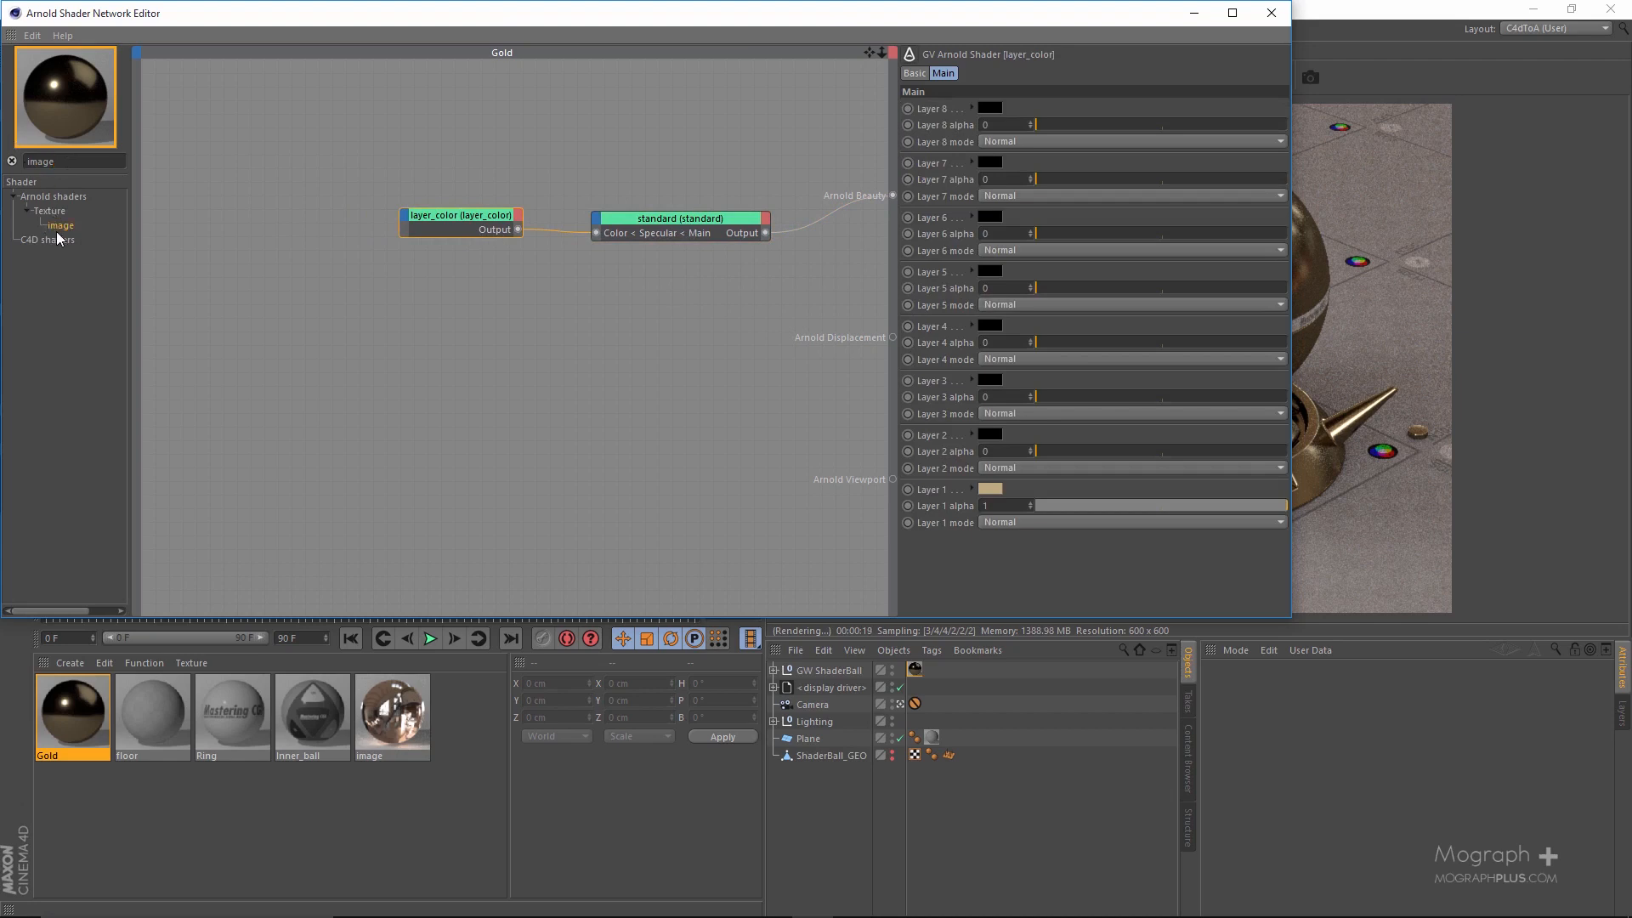
{"action": "left_click_drag", "start_coordinate": [59, 229], "coordinate": [179, 222]}
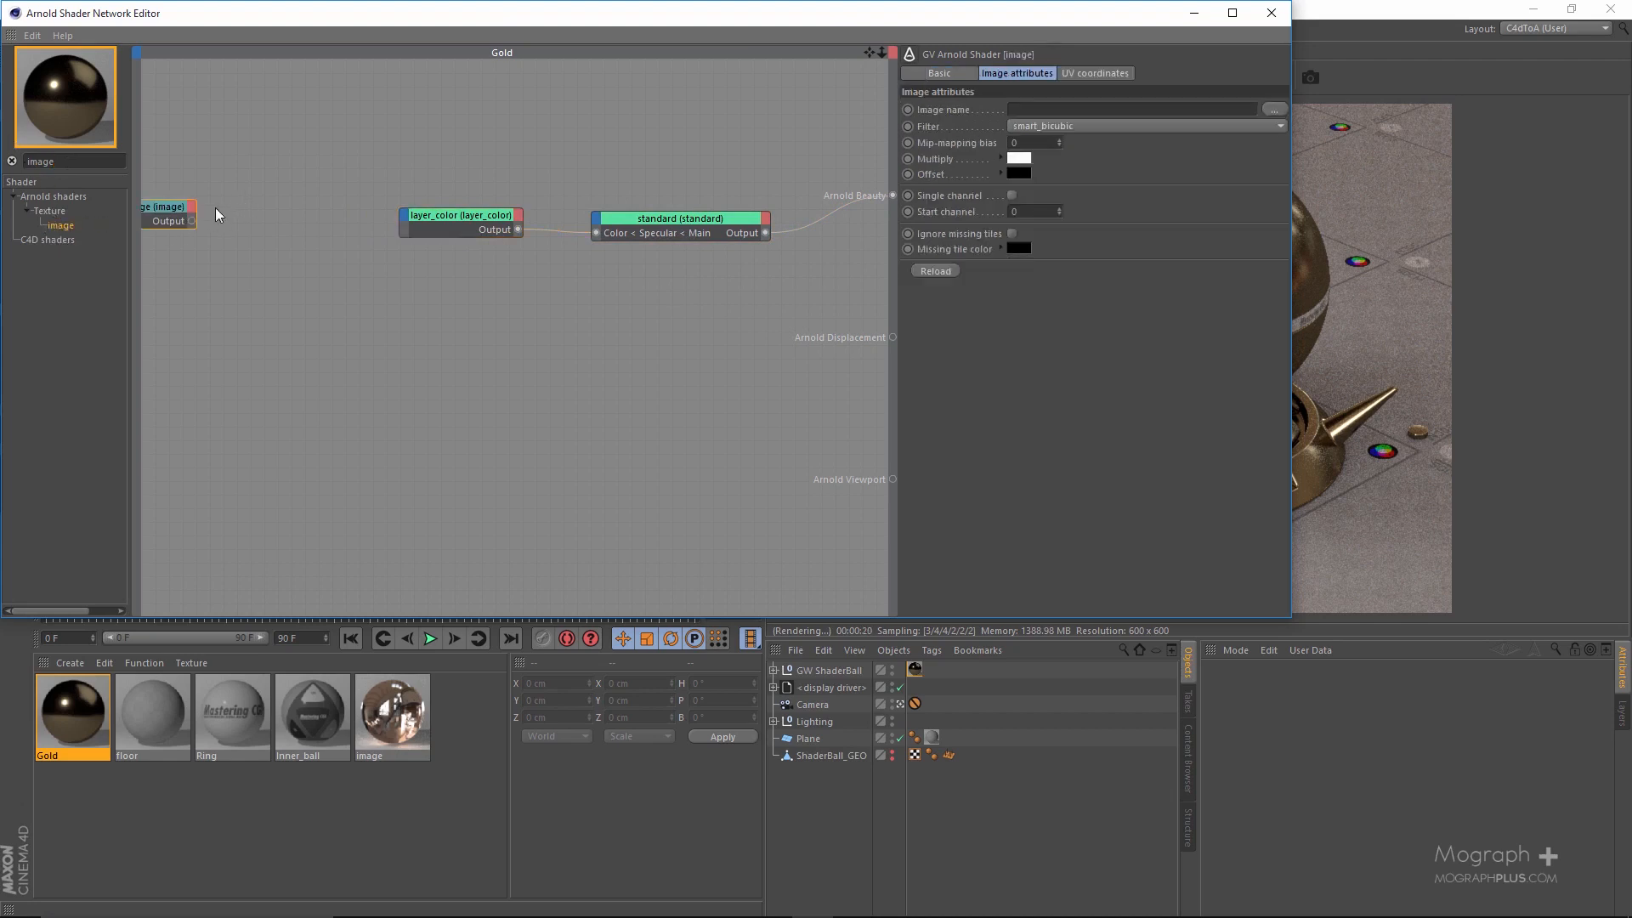
{"action": "left_click", "coordinate": [1270, 113]}
{"action": "scroll", "coordinate": [605, 381], "scroll_direction": "down", "scroll_amount": 5}
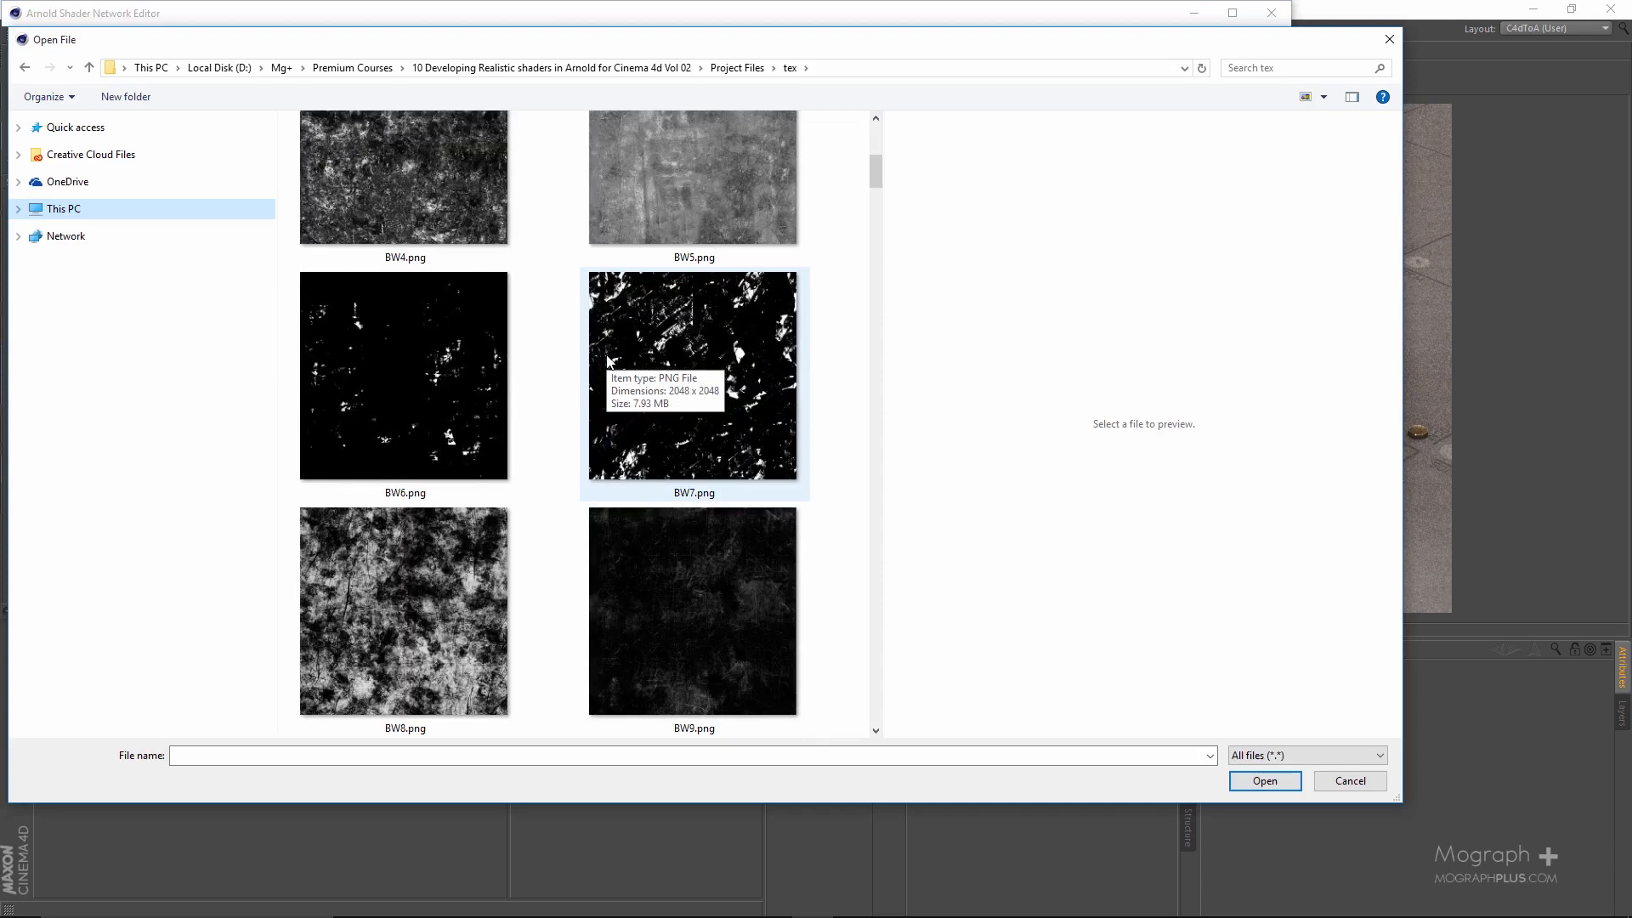
{"action": "scroll", "coordinate": [603, 379], "scroll_direction": "down", "scroll_amount": 13}
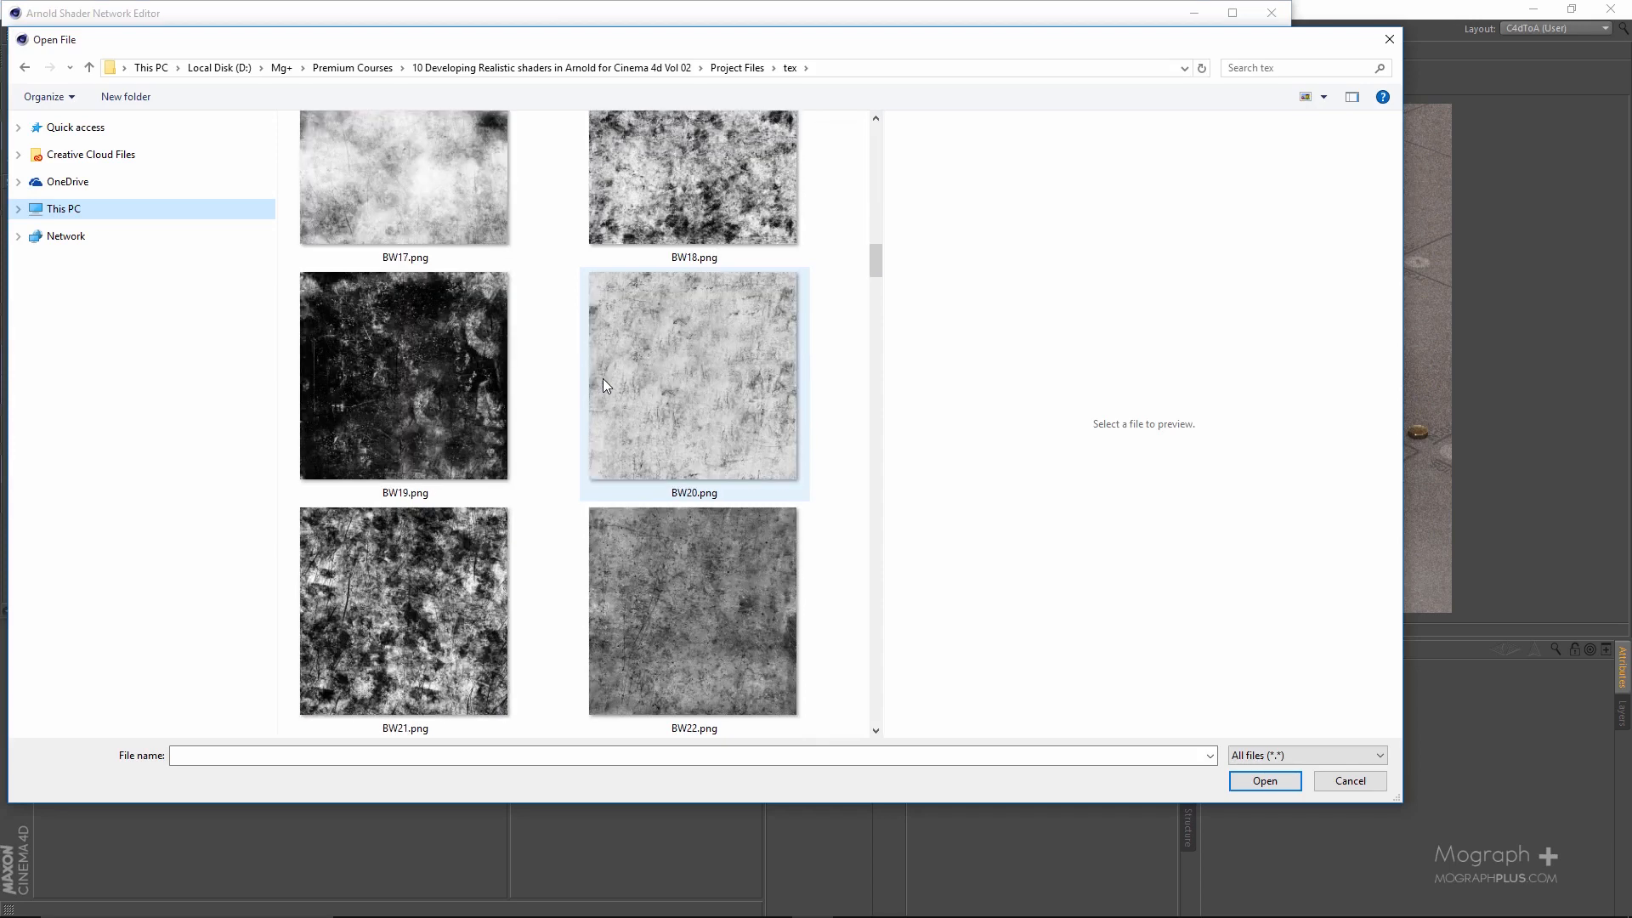
{"action": "left_click", "coordinate": [426, 384]}
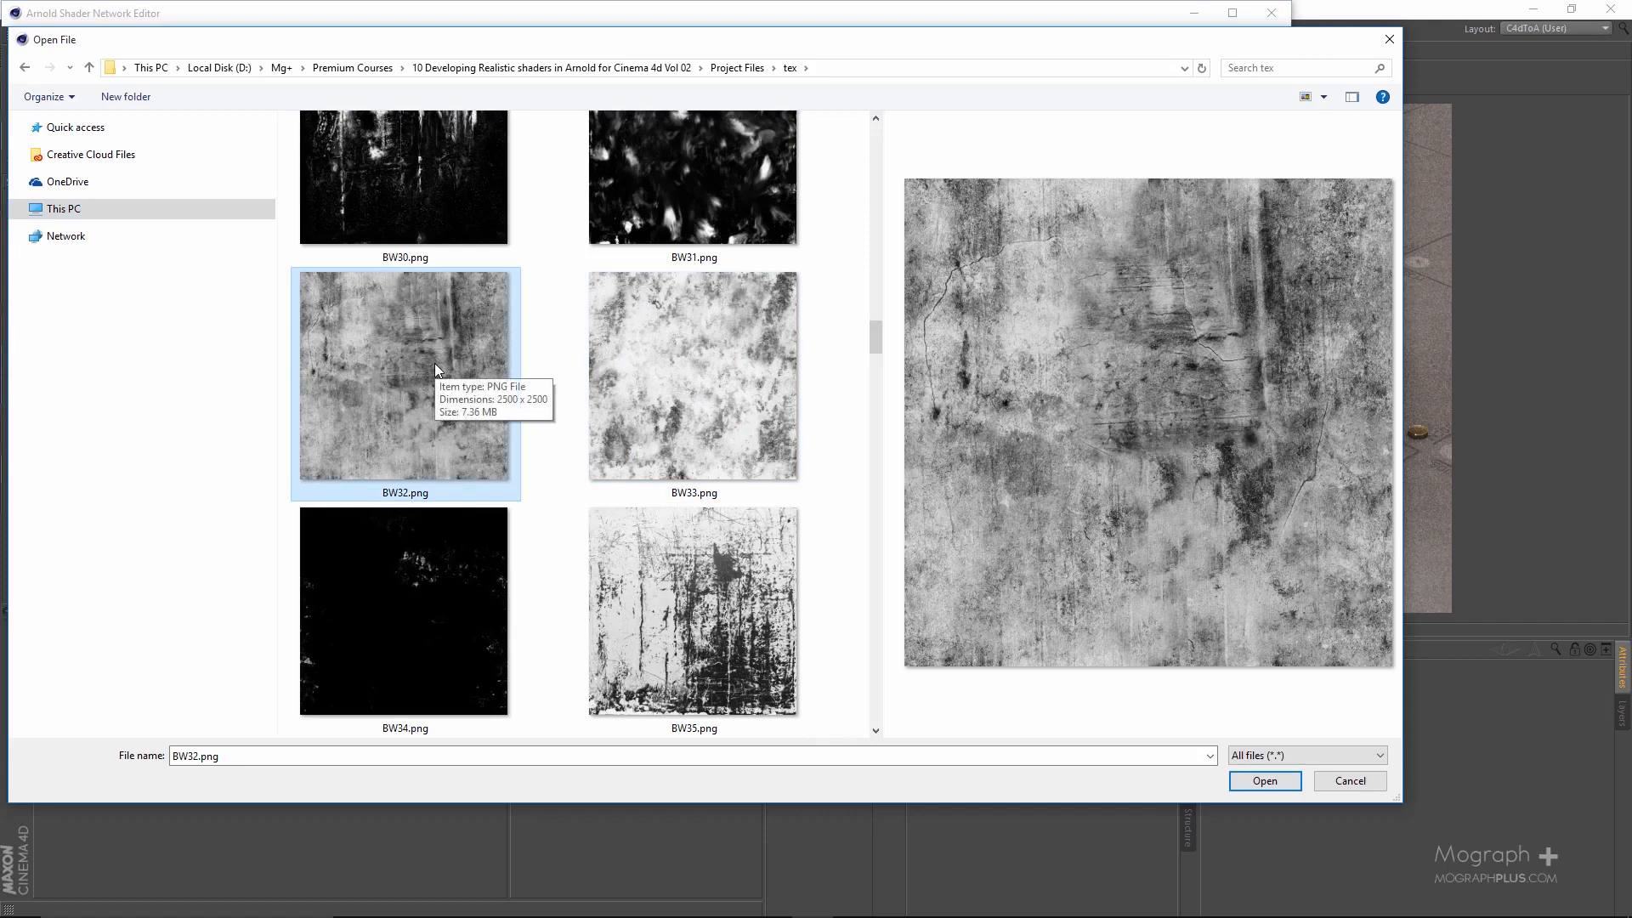
{"action": "double_click", "coordinate": [435, 364]}
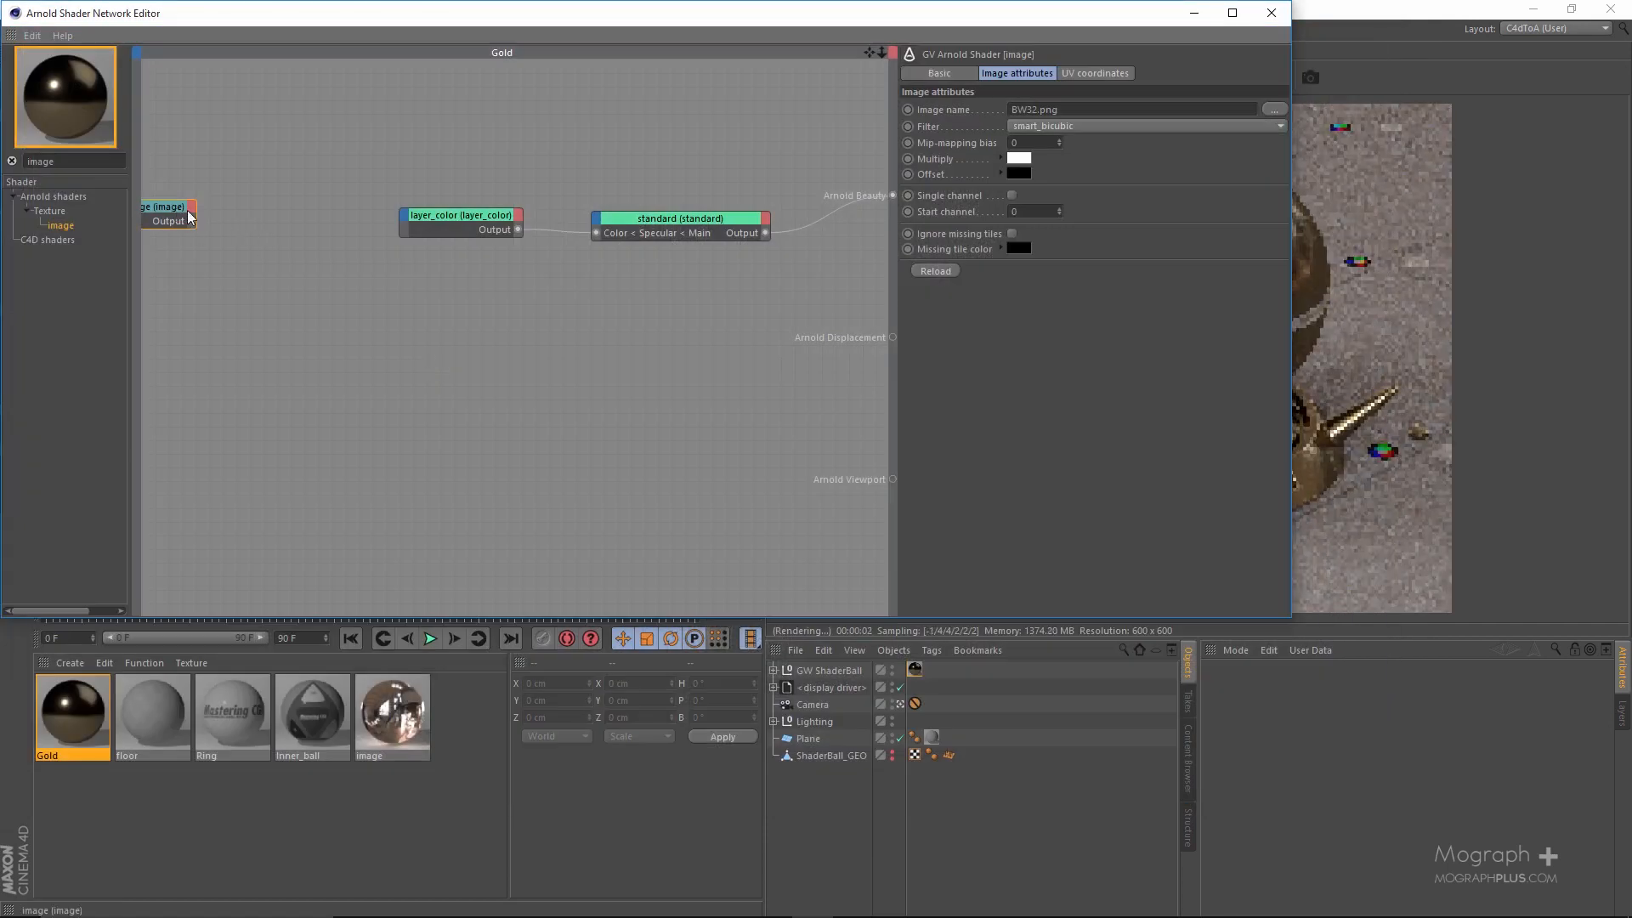
Wire the image node straight to Arnold Beauty to preview the texture, and move the network window clear of the render.
{"action": "left_click_drag", "start_coordinate": [798, 15], "coordinate": [632, 68]}
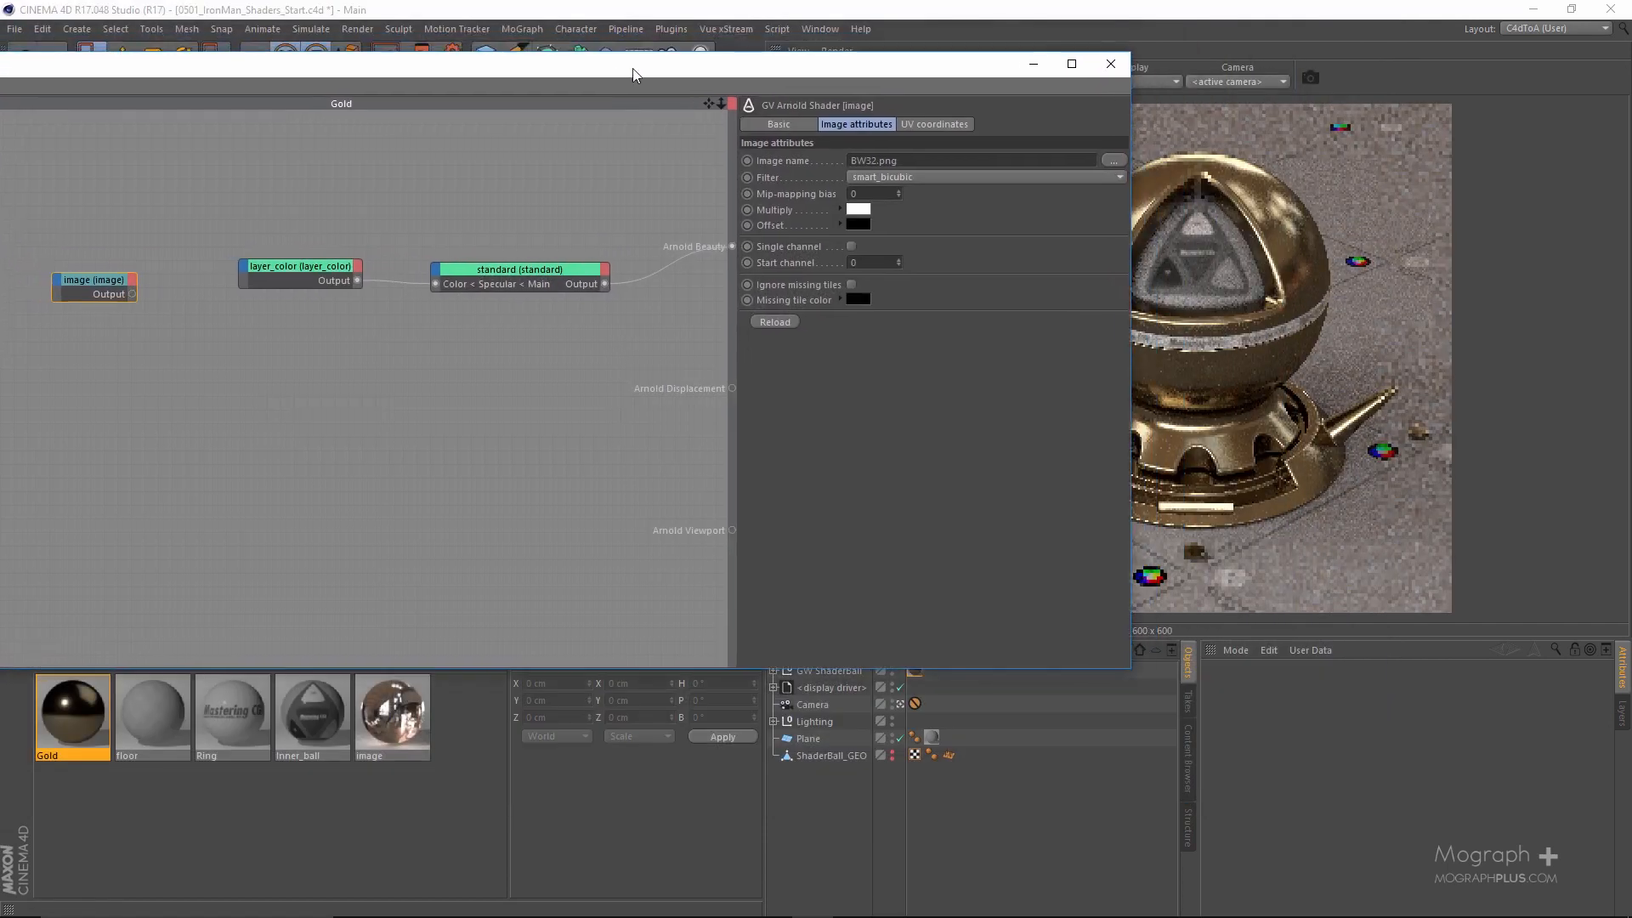
{"action": "key", "text": "alt+w"}
{"action": "left_click_drag", "start_coordinate": [77, 293], "coordinate": [112, 402]}
{"action": "left_click_drag", "start_coordinate": [802, 62], "coordinate": [483, 79]}
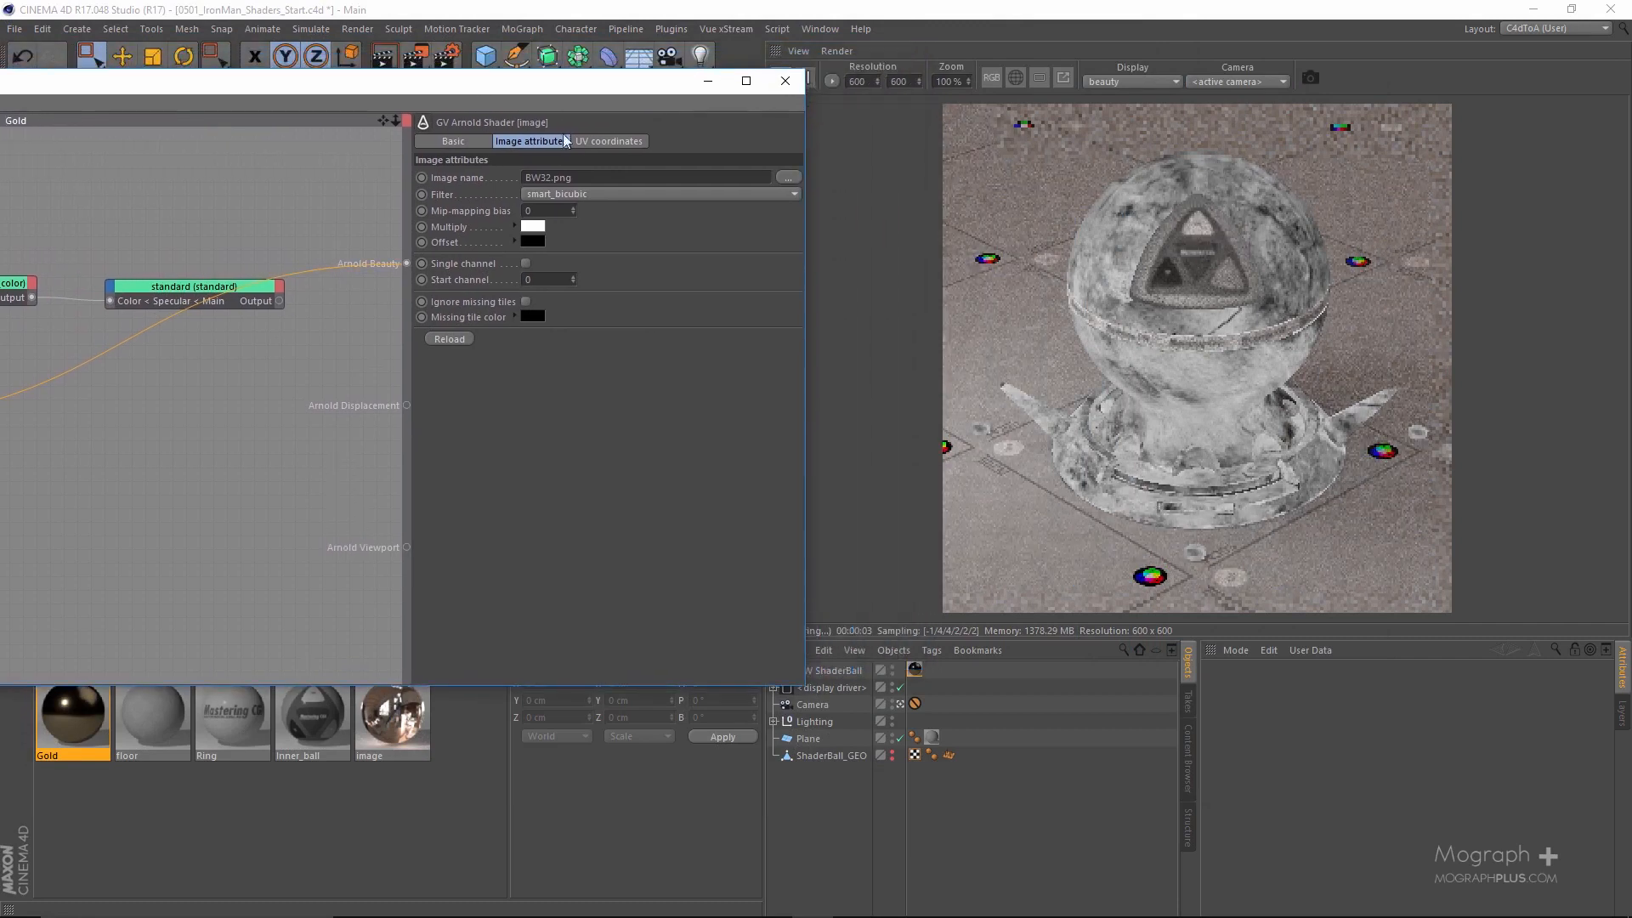
Try a UV scale of 3 in both U and V on the image texture.
{"action": "left_click", "coordinate": [605, 147]}
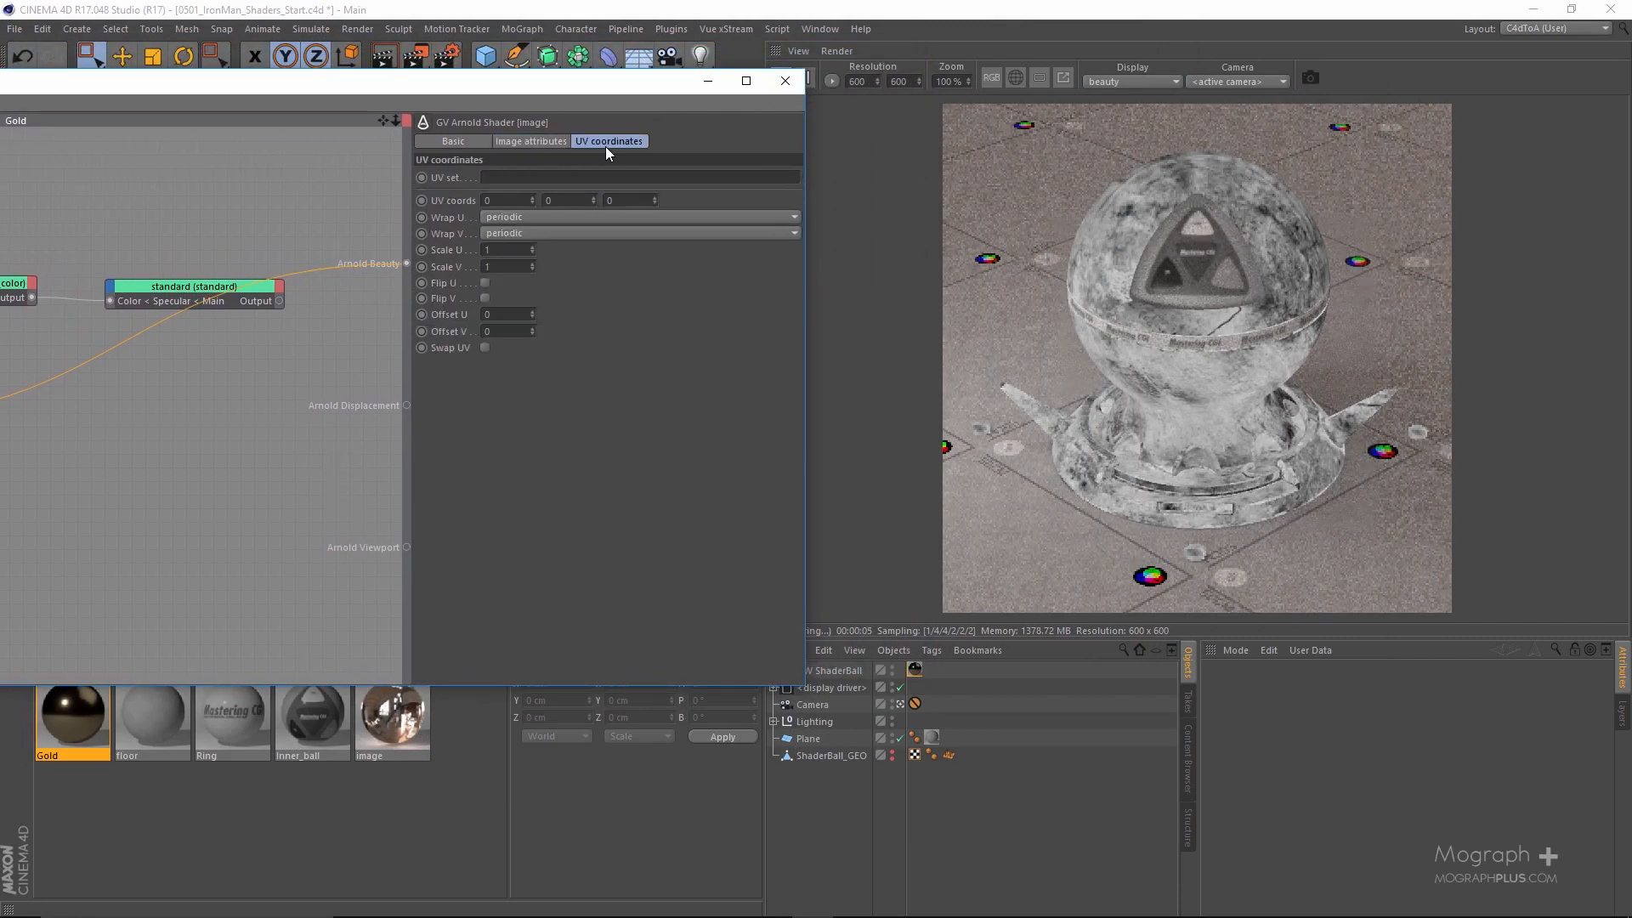
{"action": "double_click", "coordinate": [498, 269]}
{"action": "type", "text": "3"}
{"action": "key", "text": "Return"}
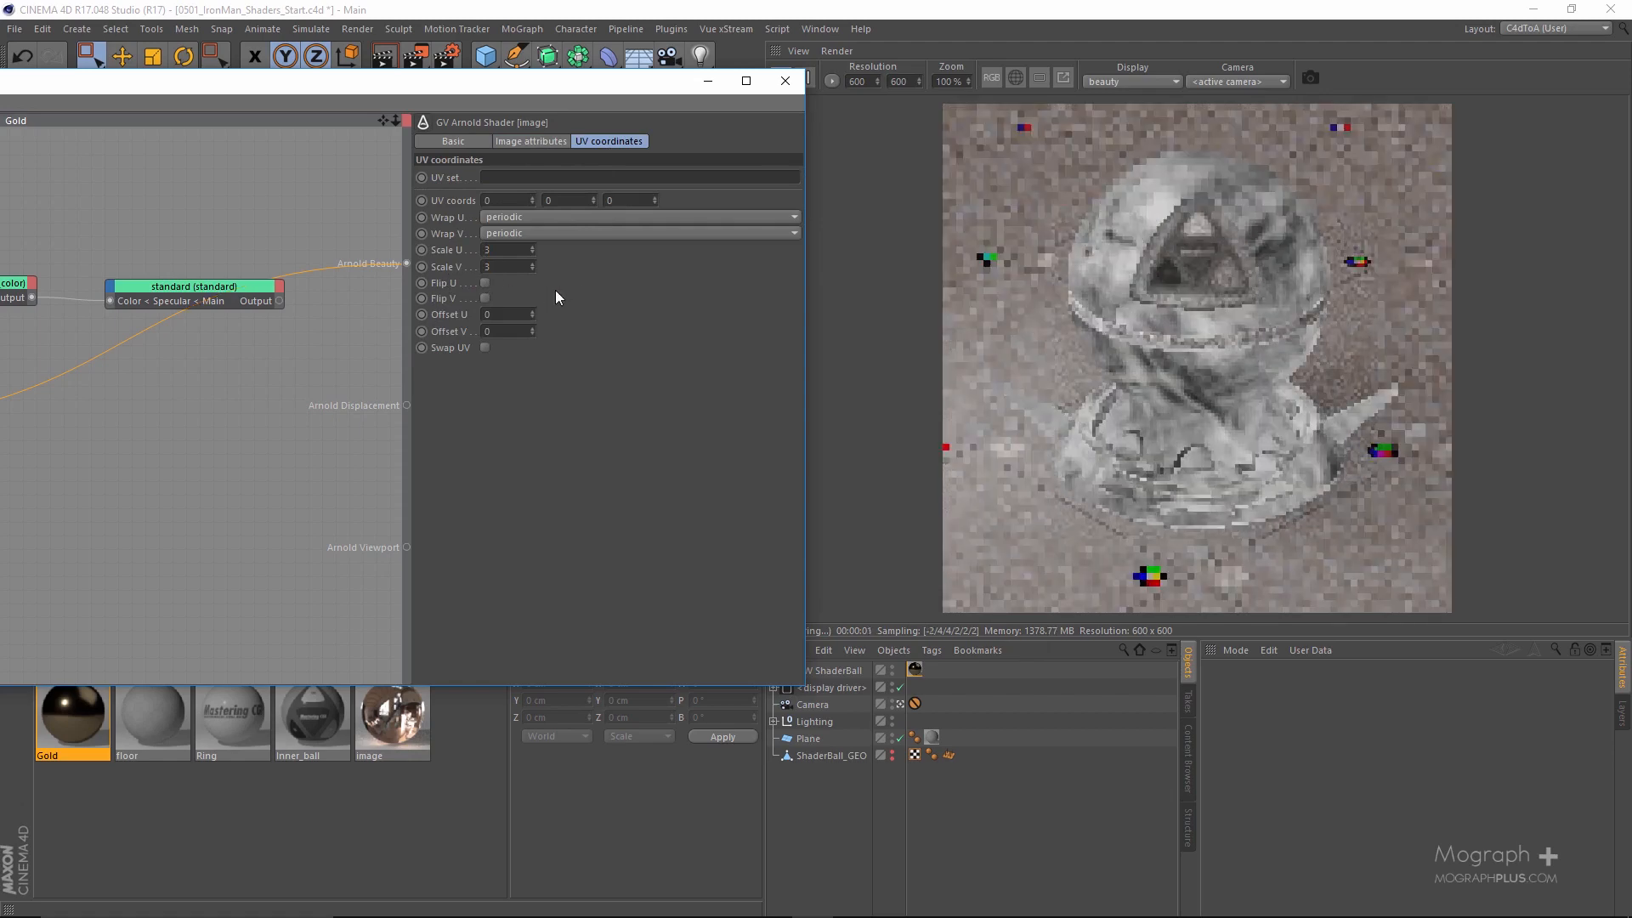
Set the image texture's Scale U and Scale V to 5.
{"action": "double_click", "coordinate": [494, 250]}
{"action": "type", "text": "5"}
{"action": "double_click", "coordinate": [490, 267]}
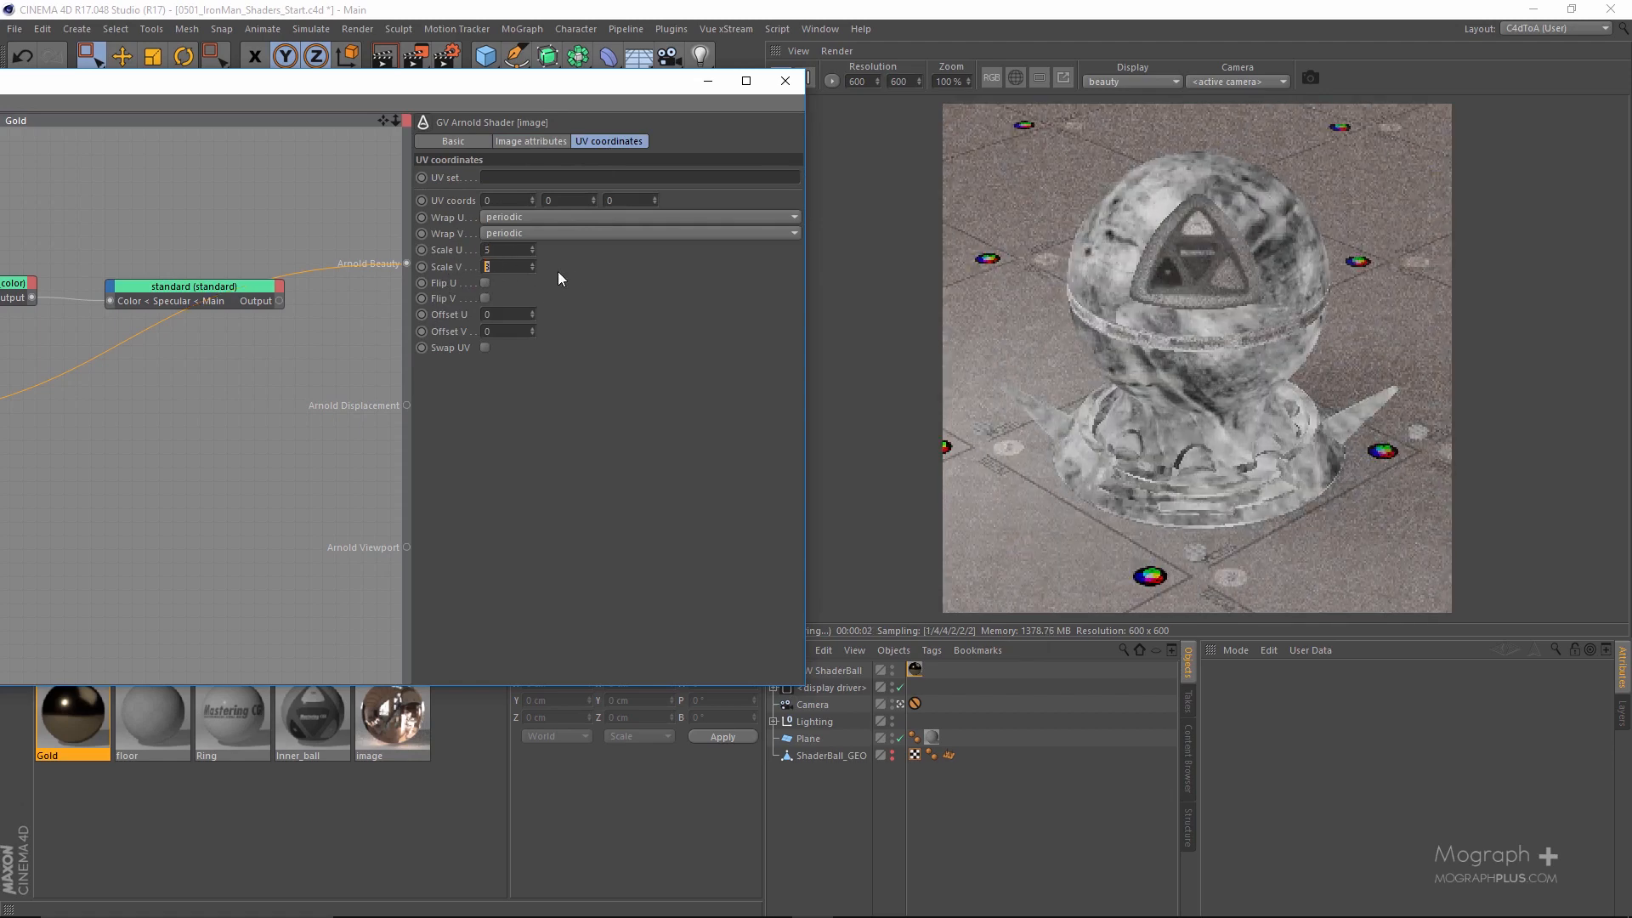
{"action": "type", "text": "5"}
{"action": "key", "text": "Return"}
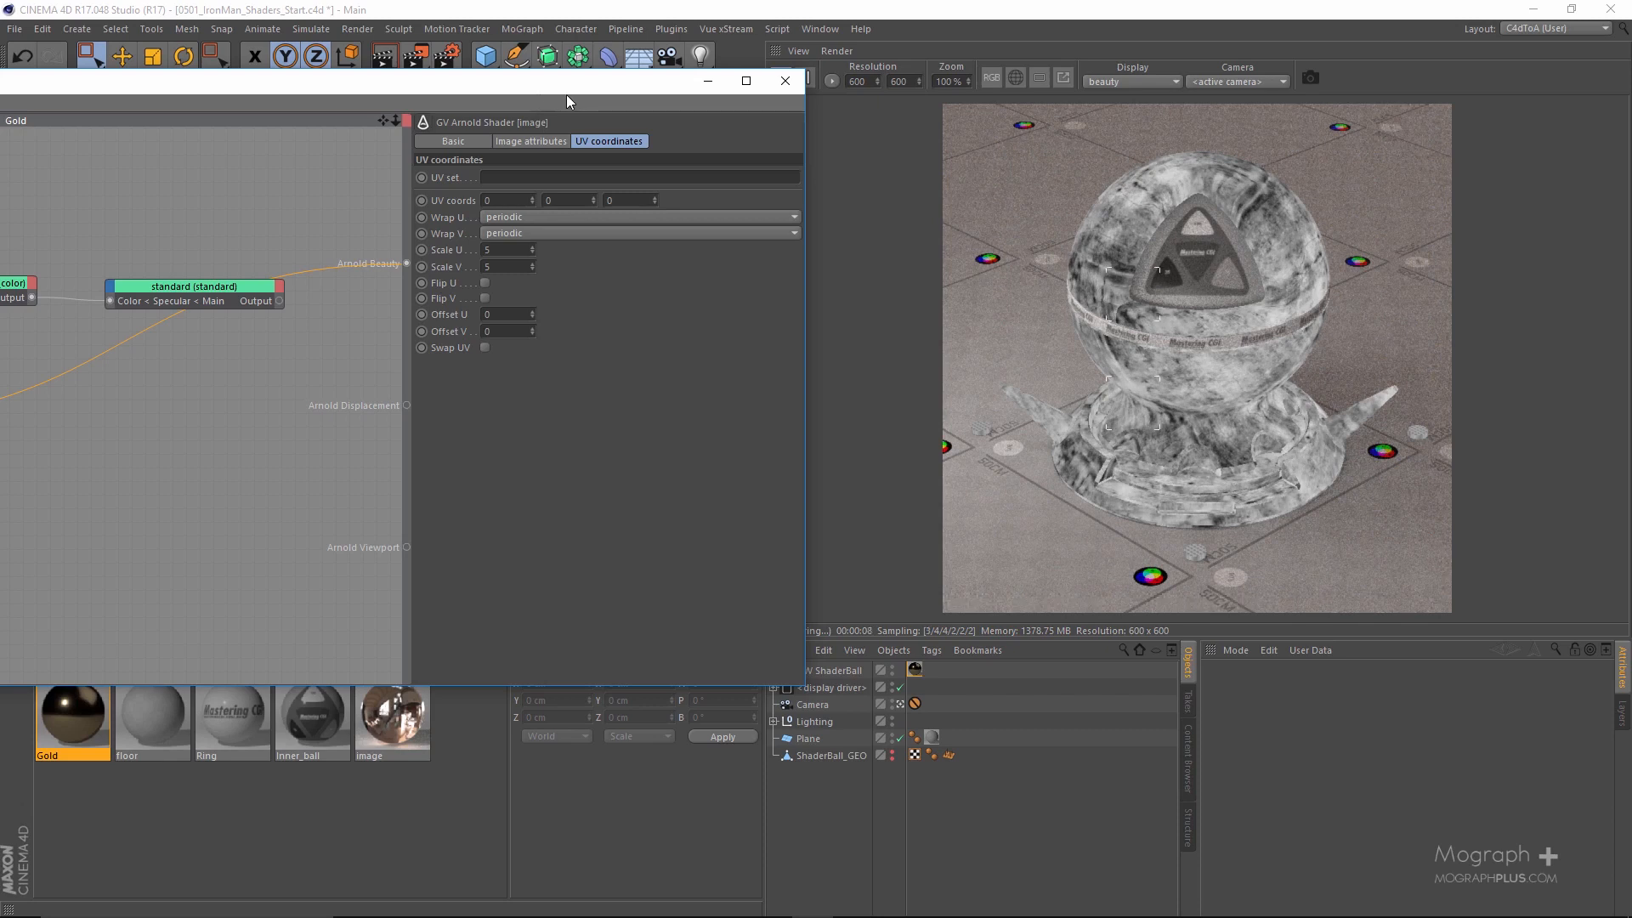
Rearrange the image and layer_color nodes and connect the image output to the layer_color node's Layer 2 input.
{"action": "left_click_drag", "start_coordinate": [549, 90], "coordinate": [1094, 121]}
{"action": "left_click_drag", "start_coordinate": [308, 445], "coordinate": [240, 356]}
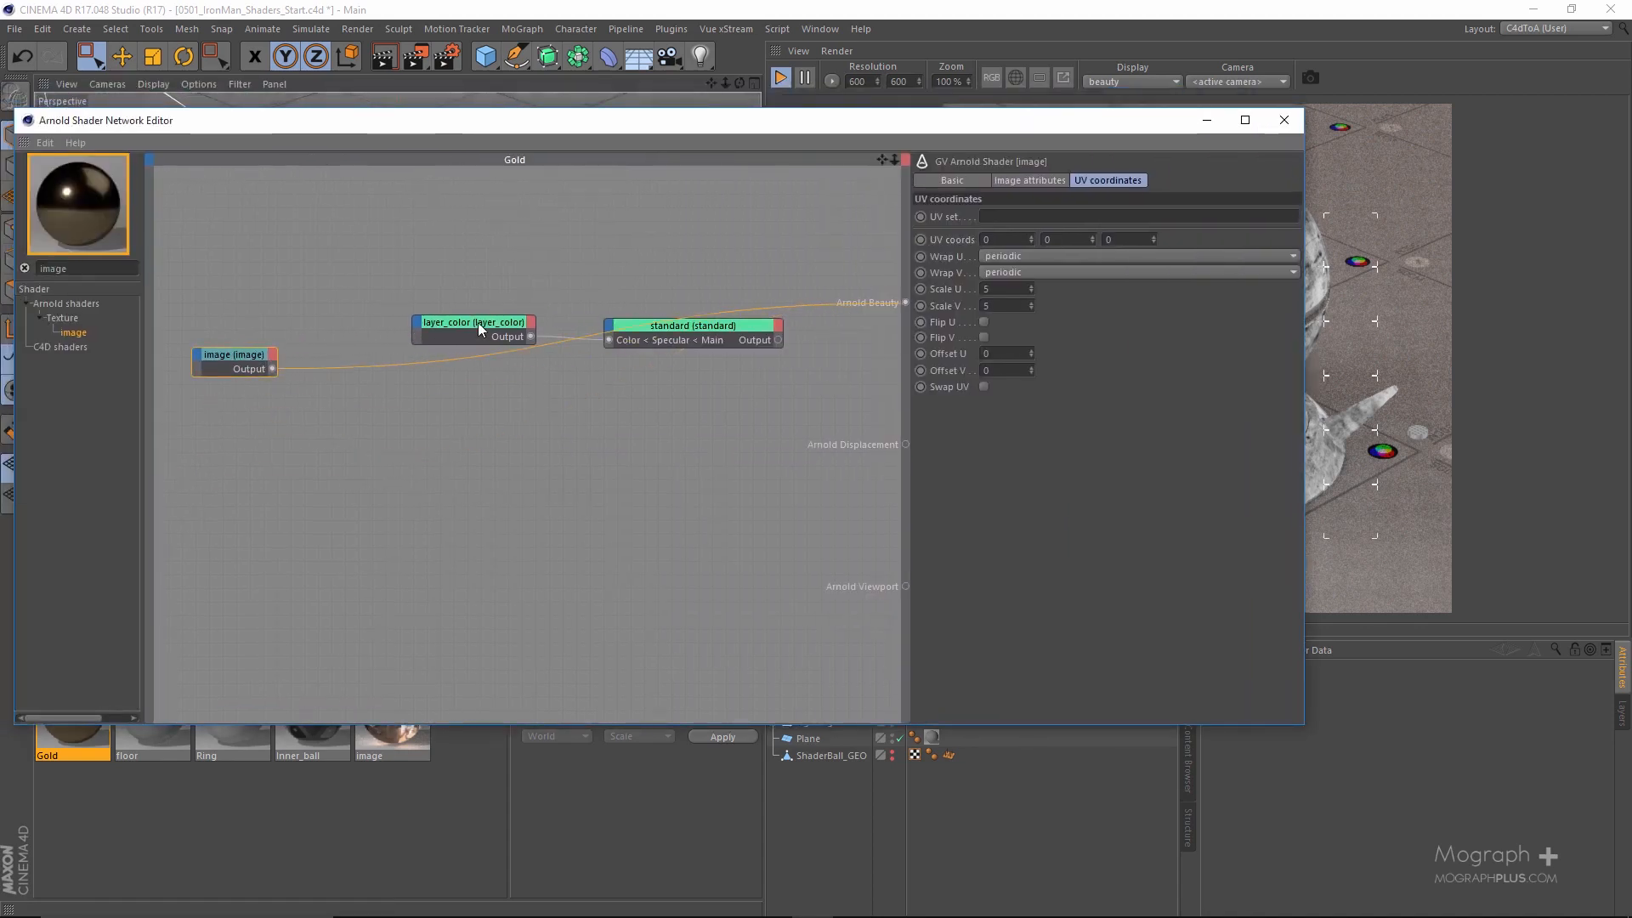
{"action": "left_click_drag", "start_coordinate": [478, 329], "coordinate": [489, 407]}
{"action": "left_click_drag", "start_coordinate": [272, 369], "coordinate": [430, 406]}
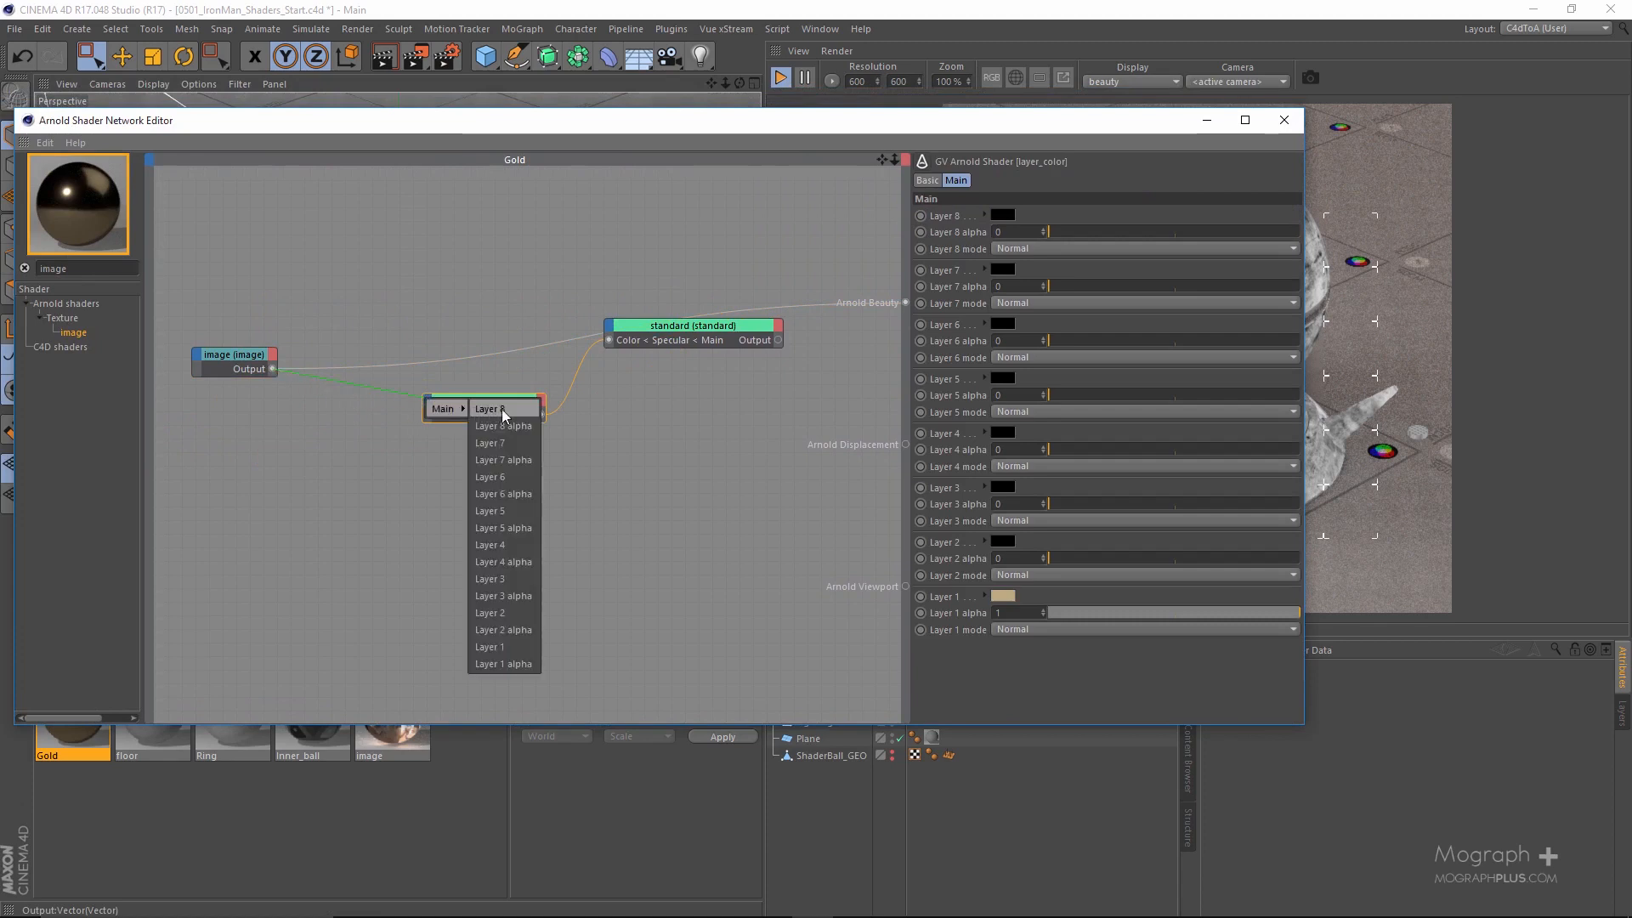
{"action": "left_click", "coordinate": [514, 612]}
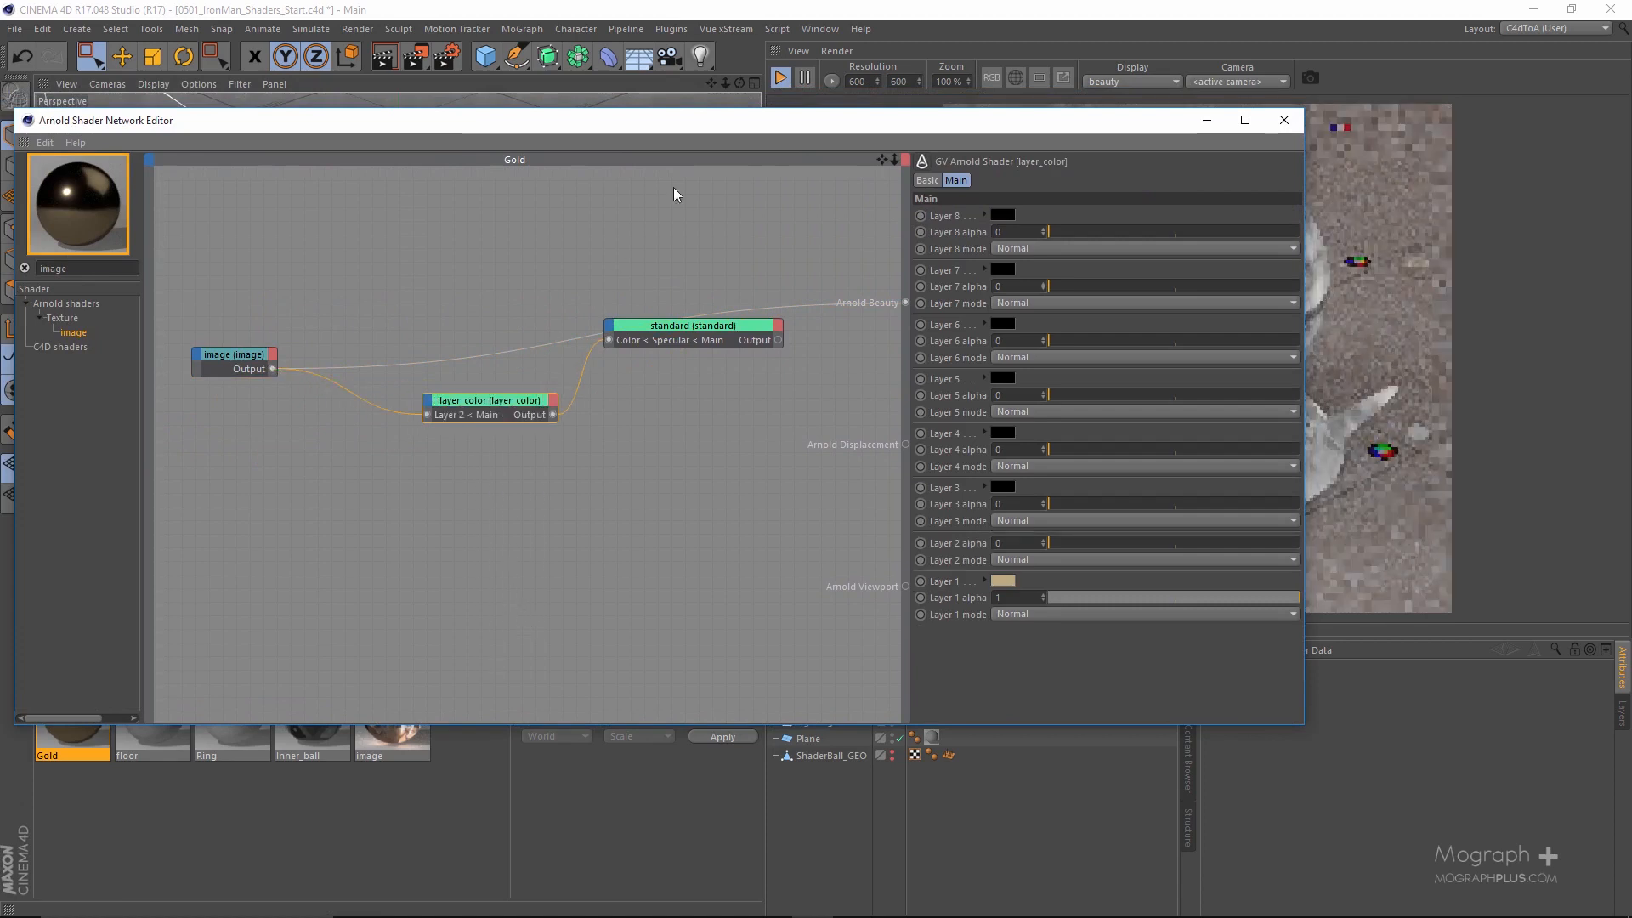
Reconnect the standard node's output to Arnold Beauty and shift the network window to uncover the render.
{"action": "left_click", "coordinate": [712, 342]}
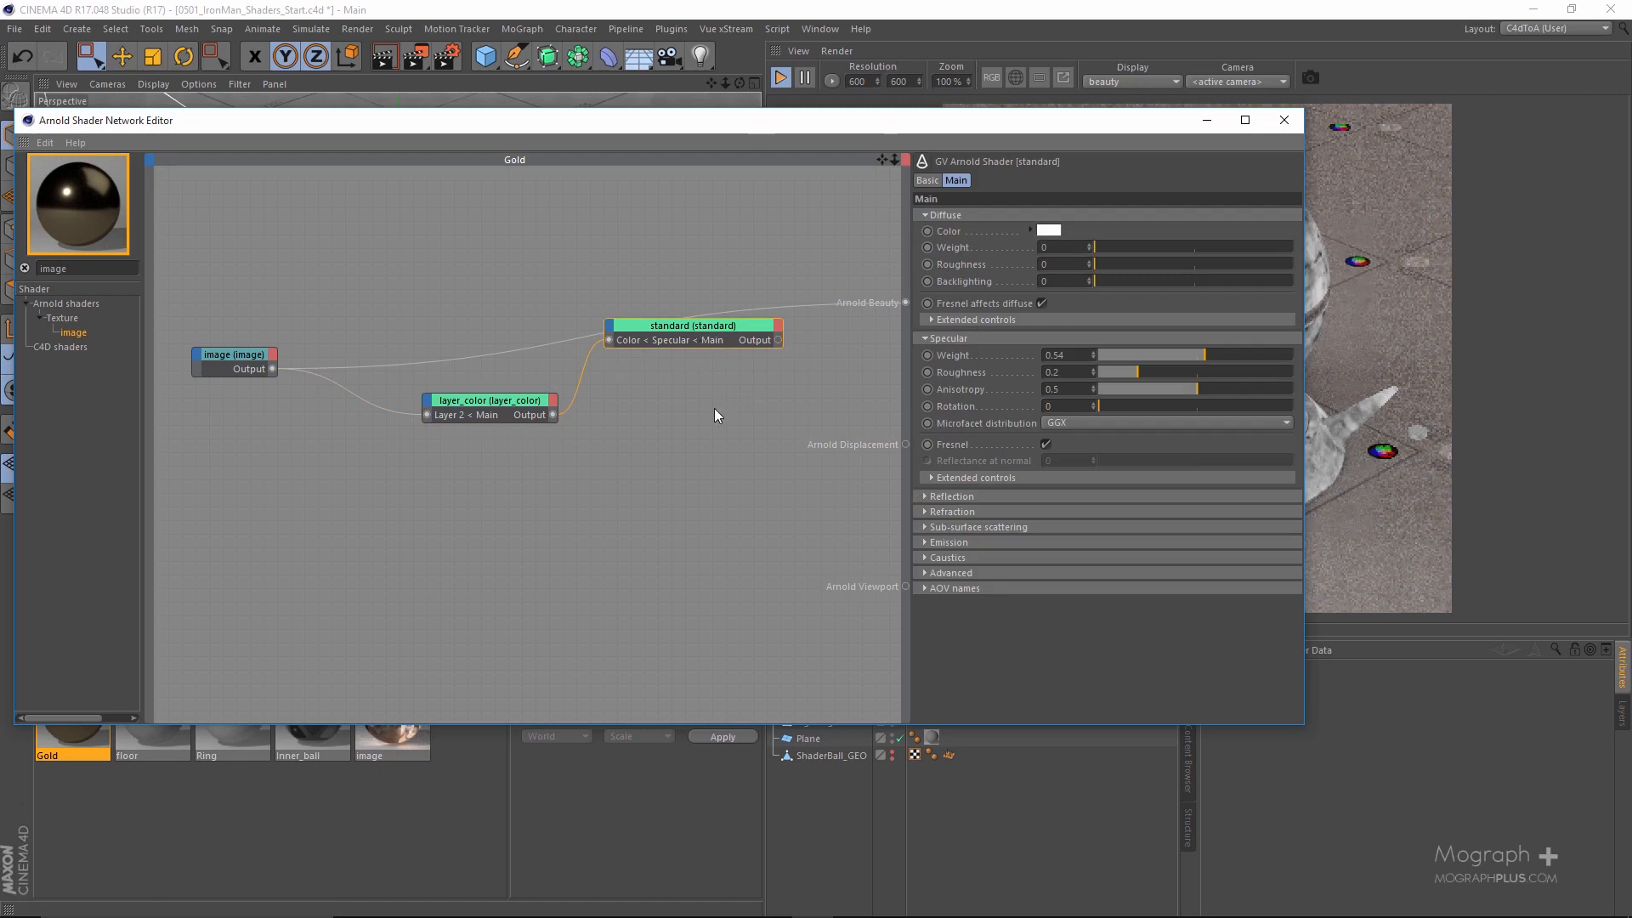
{"action": "left_click_drag", "start_coordinate": [778, 340], "coordinate": [905, 302]}
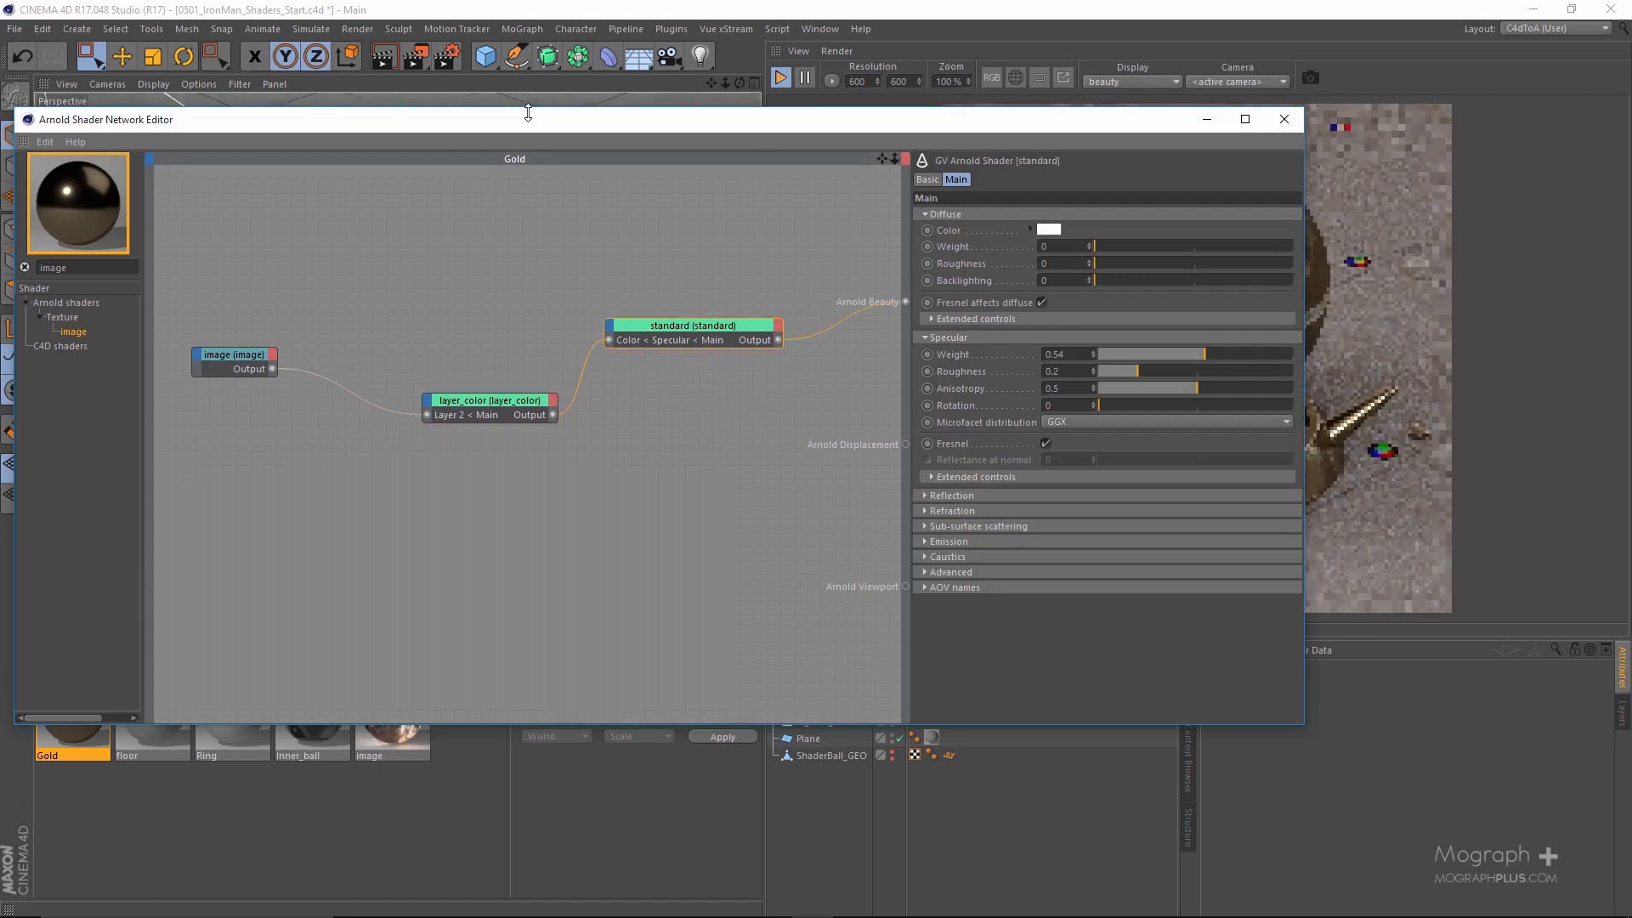
{"action": "left_click_drag", "start_coordinate": [821, 125], "coordinate": [549, 106]}
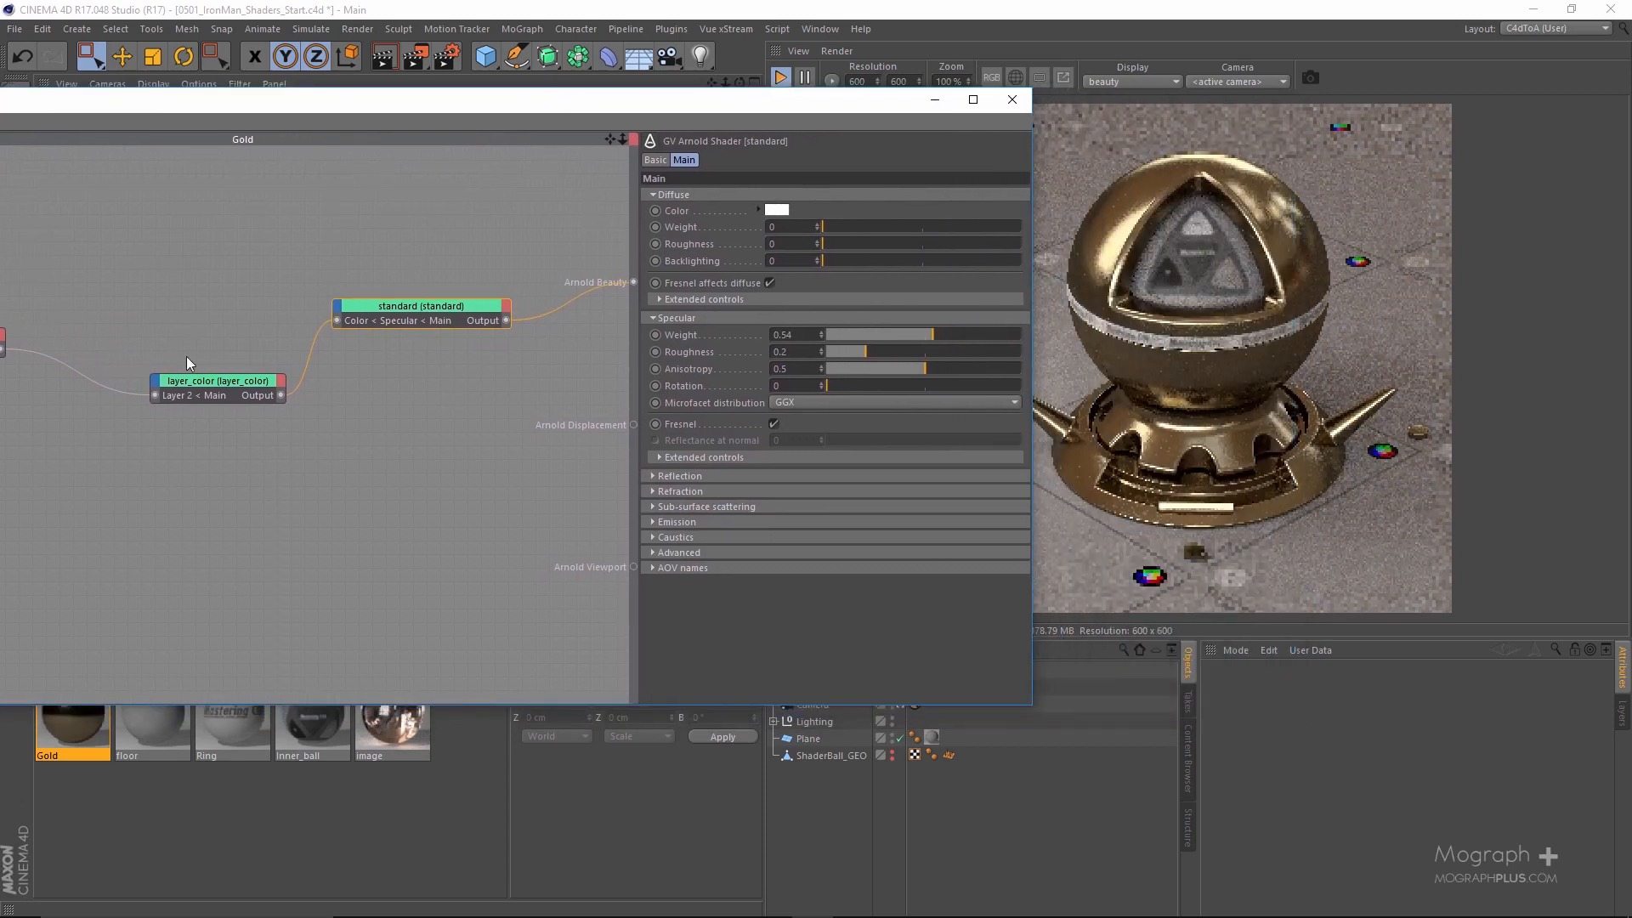
Raise the layer_color node's Layer 2 alpha to 1 and move the network window clear of the shader ball.
{"action": "left_click", "coordinate": [204, 381]}
{"action": "left_click_drag", "start_coordinate": [942, 524], "coordinate": [1070, 532]}
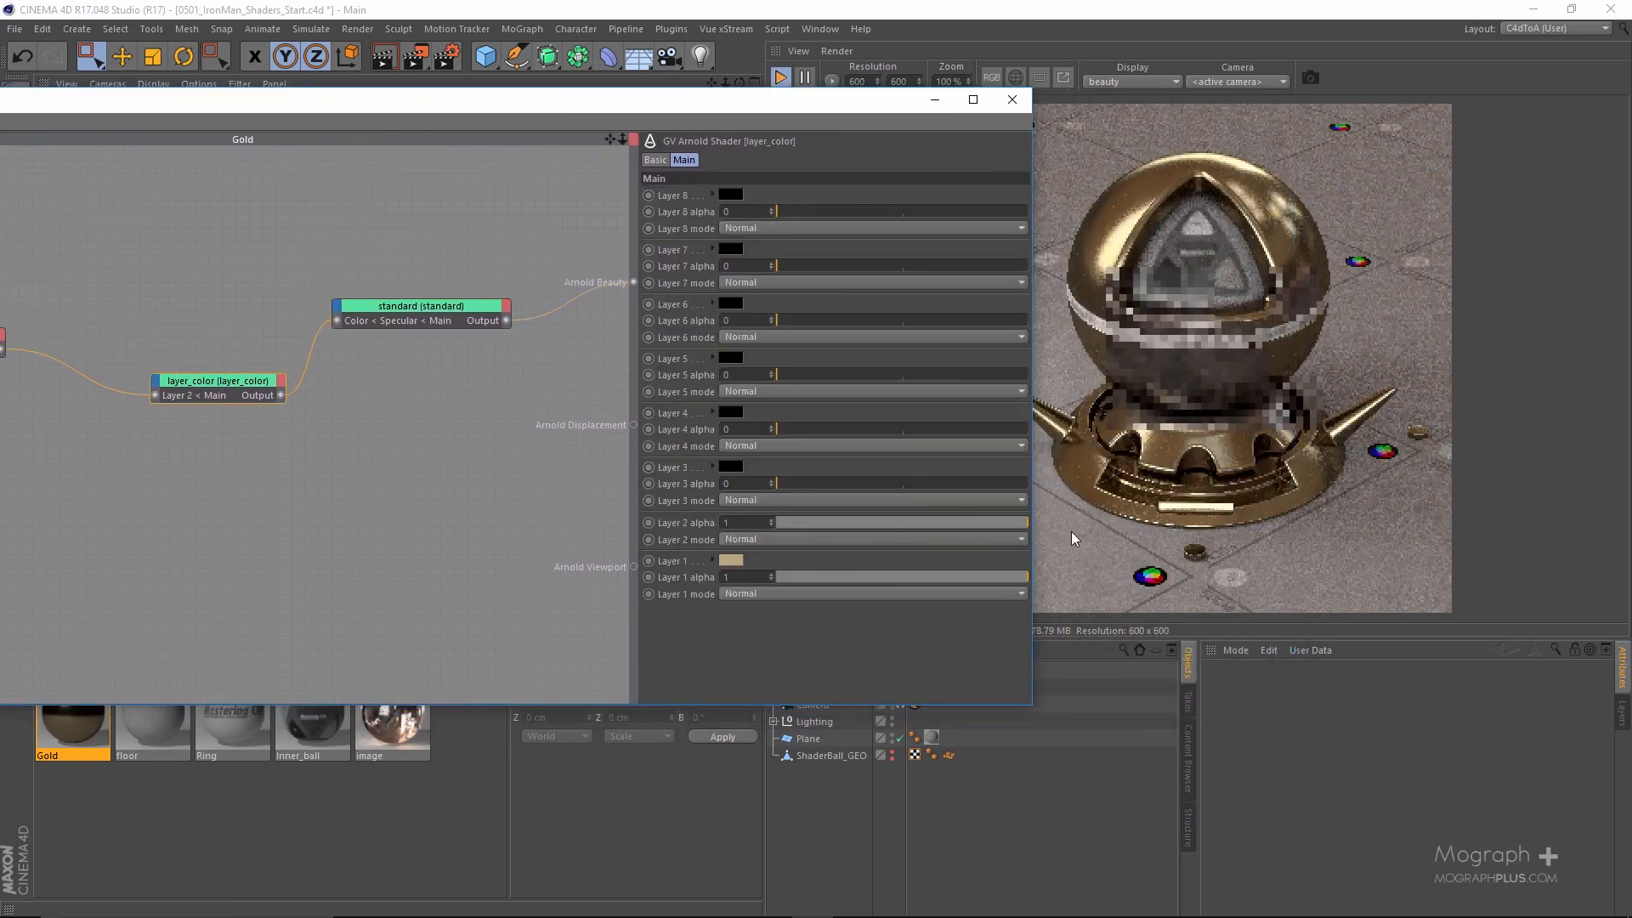
{"action": "left_click_drag", "start_coordinate": [835, 104], "coordinate": [621, 102]}
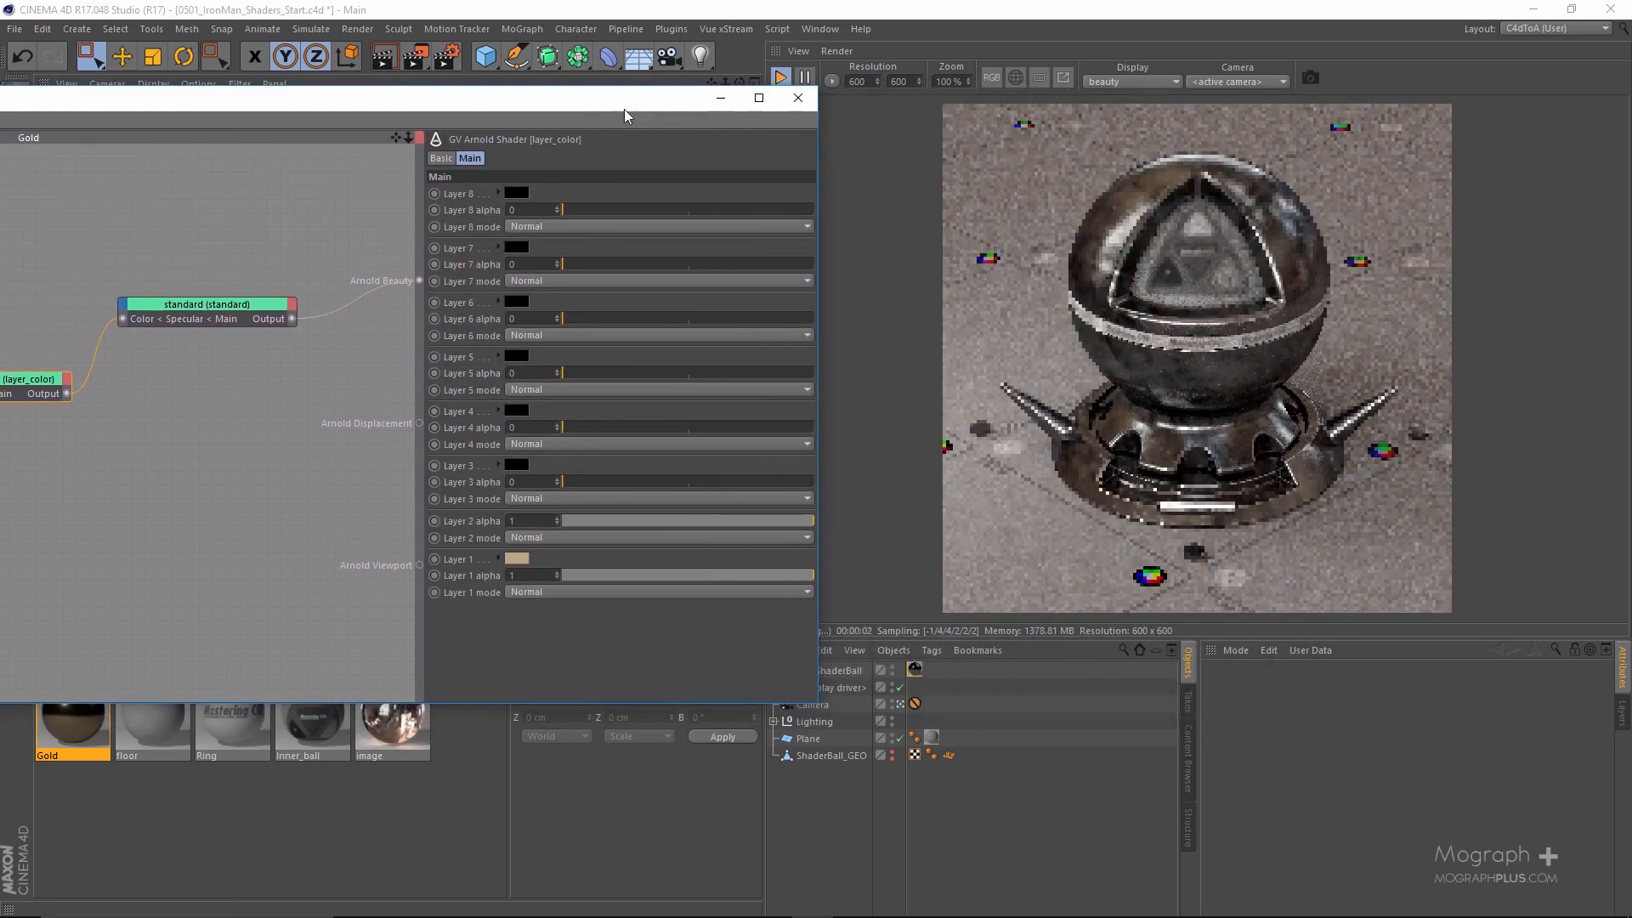
Examine the grunge texture's effect on the shader ball's metal up close in the render preview.
{"action": "scroll", "coordinate": [1182, 384], "scroll_direction": "up", "scroll_amount": 2}
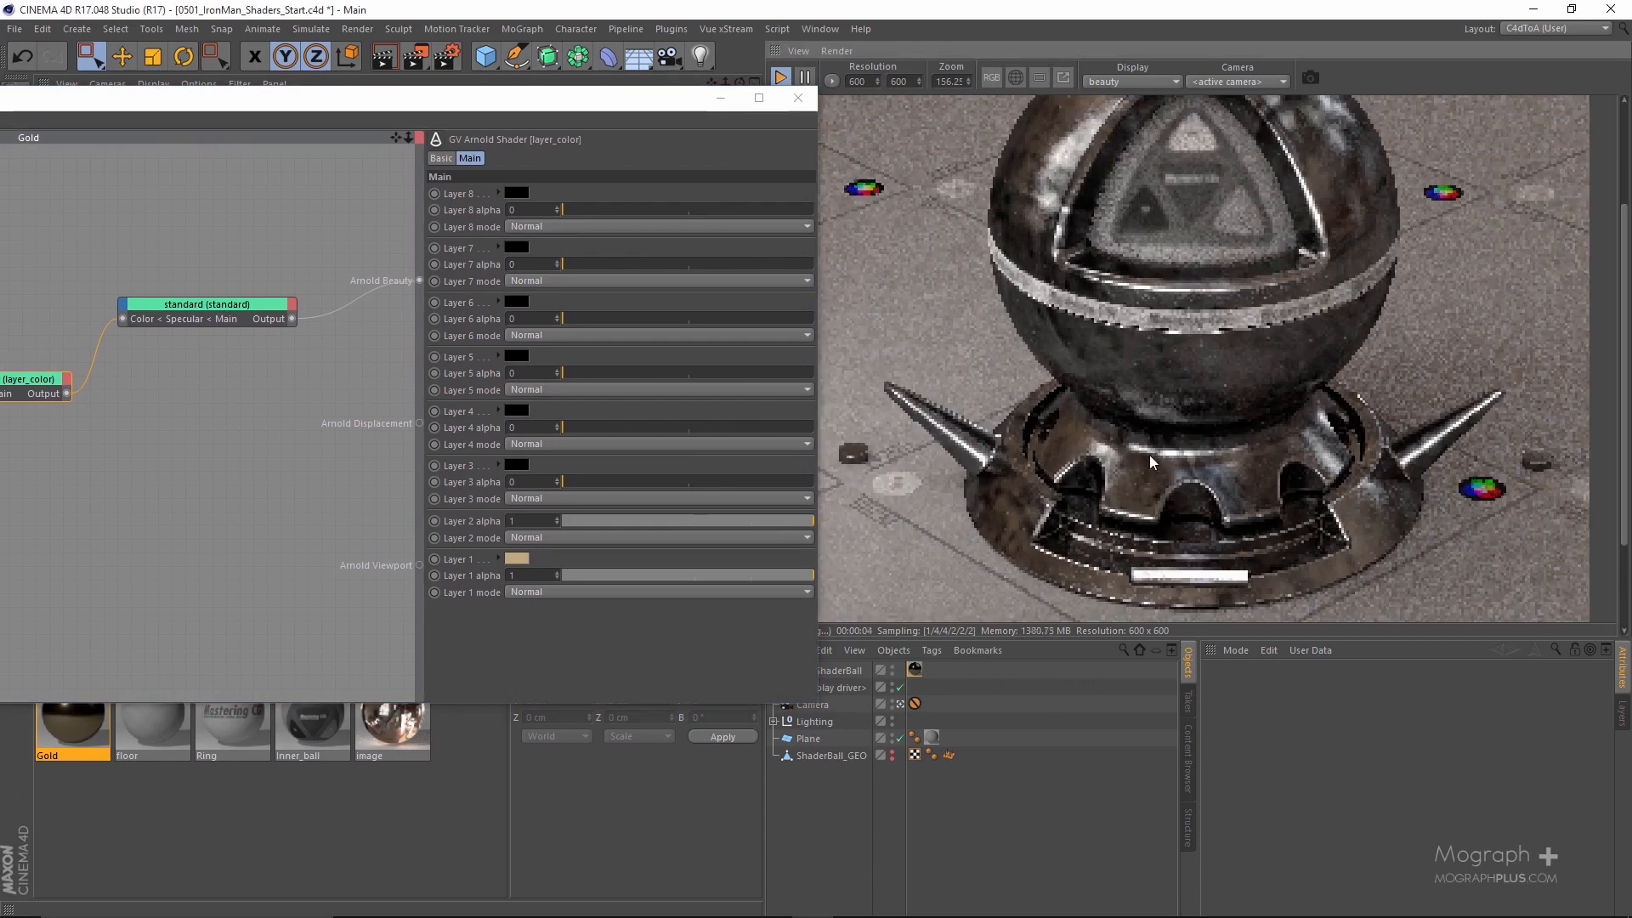
{"action": "scroll", "coordinate": [1149, 455], "scroll_direction": "down", "scroll_amount": 2}
{"action": "left_click", "coordinate": [595, 109]}
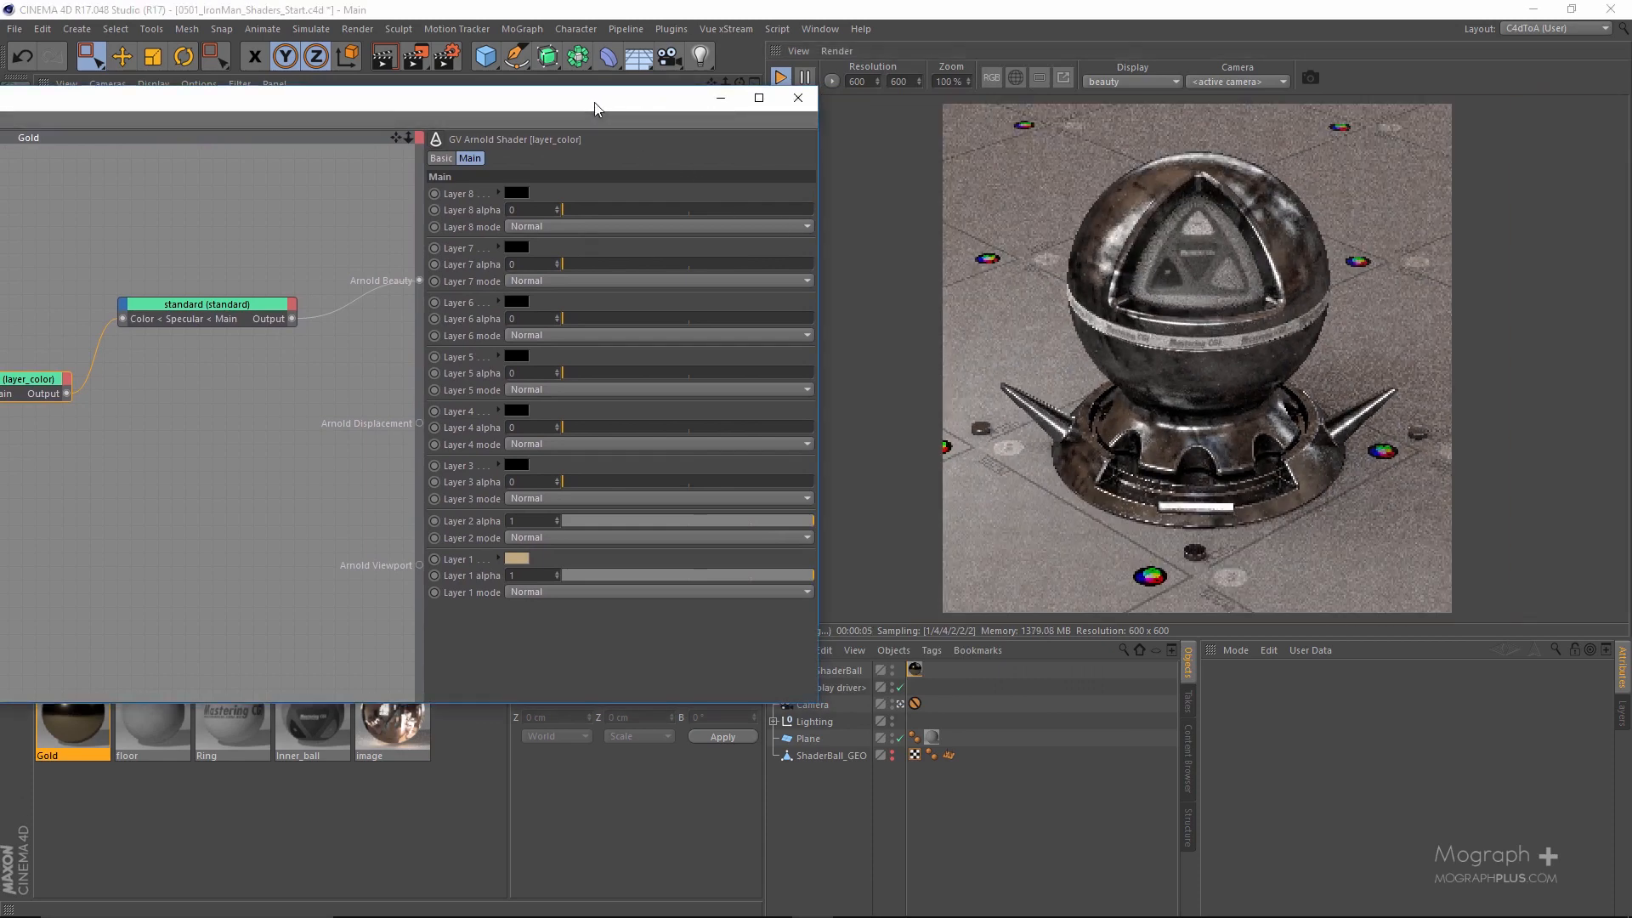
{"action": "left_click_drag", "start_coordinate": [595, 108], "coordinate": [740, 163]}
{"action": "scroll", "coordinate": [1222, 323], "scroll_direction": "up", "scroll_amount": 3}
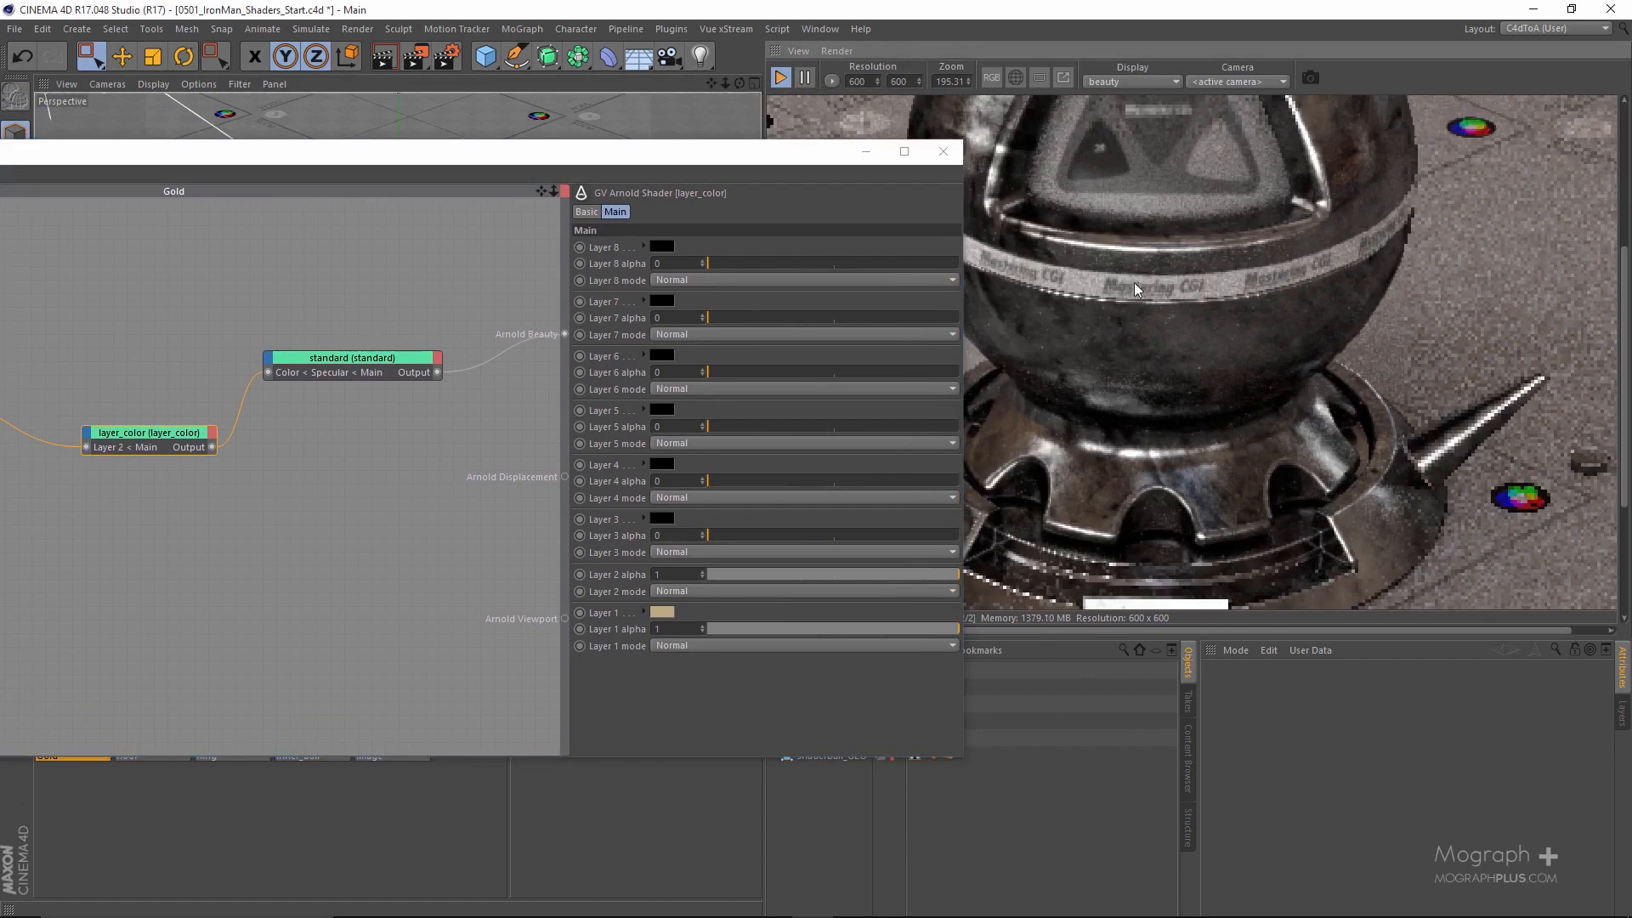
{"action": "left_click_drag", "start_coordinate": [1221, 323], "coordinate": [1221, 343]}
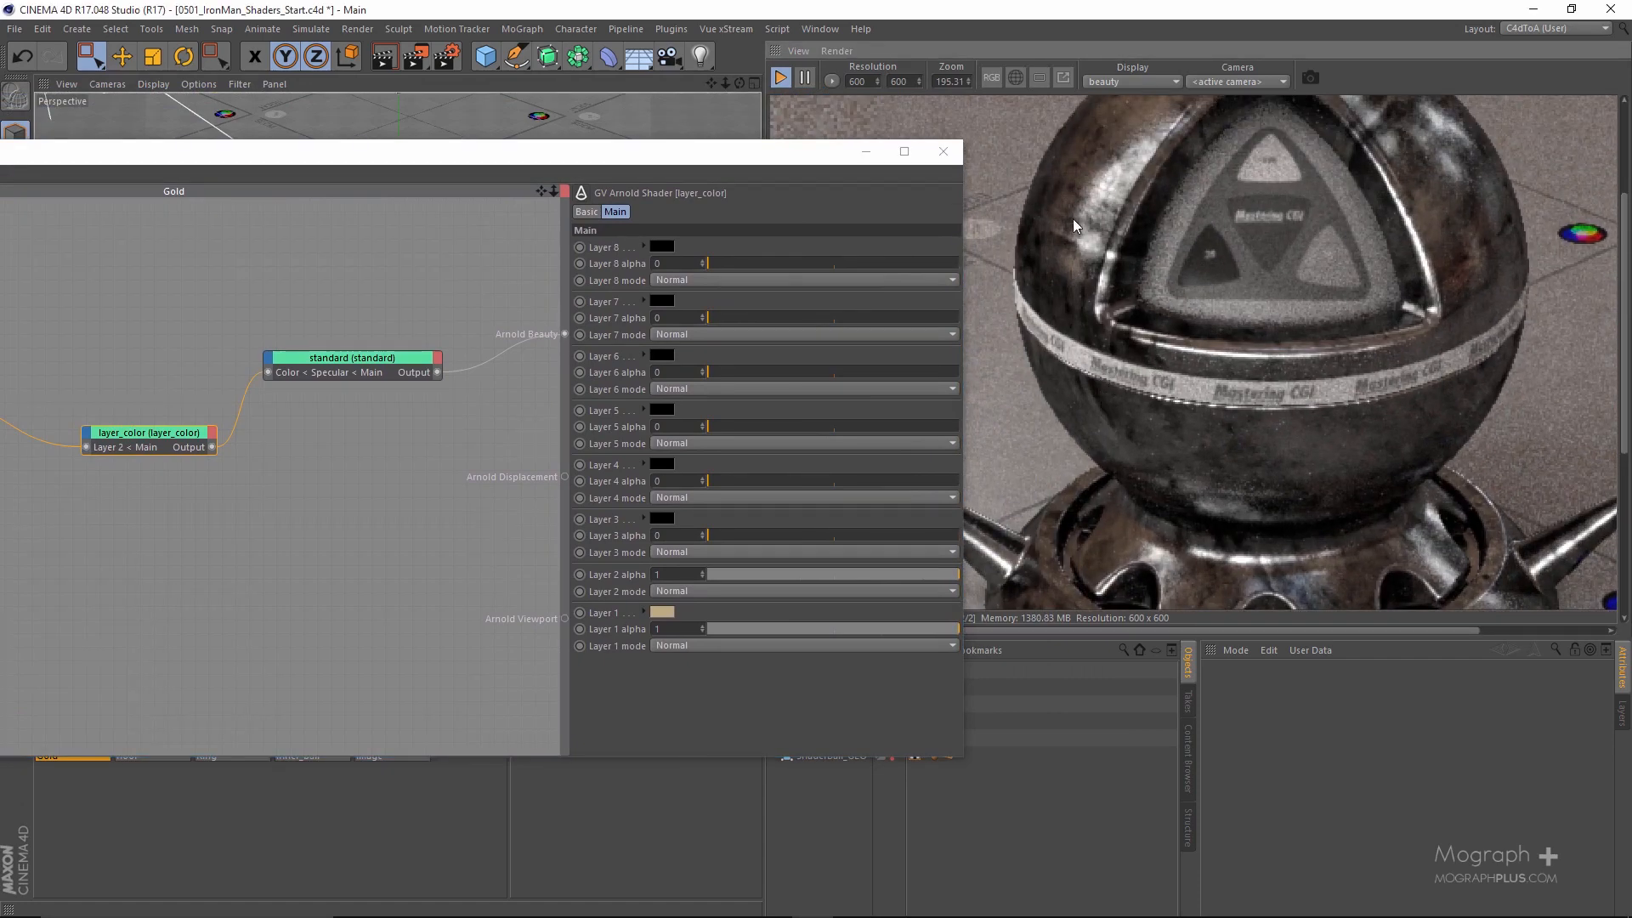
Insert a ramp_float node on the connection between the image node and layer_color, wired through its Main Input.
{"action": "left_click_drag", "start_coordinate": [657, 158], "coordinate": [1037, 156]}
{"action": "double_click", "coordinate": [110, 301]}
{"action": "type", "text": "ramp"}
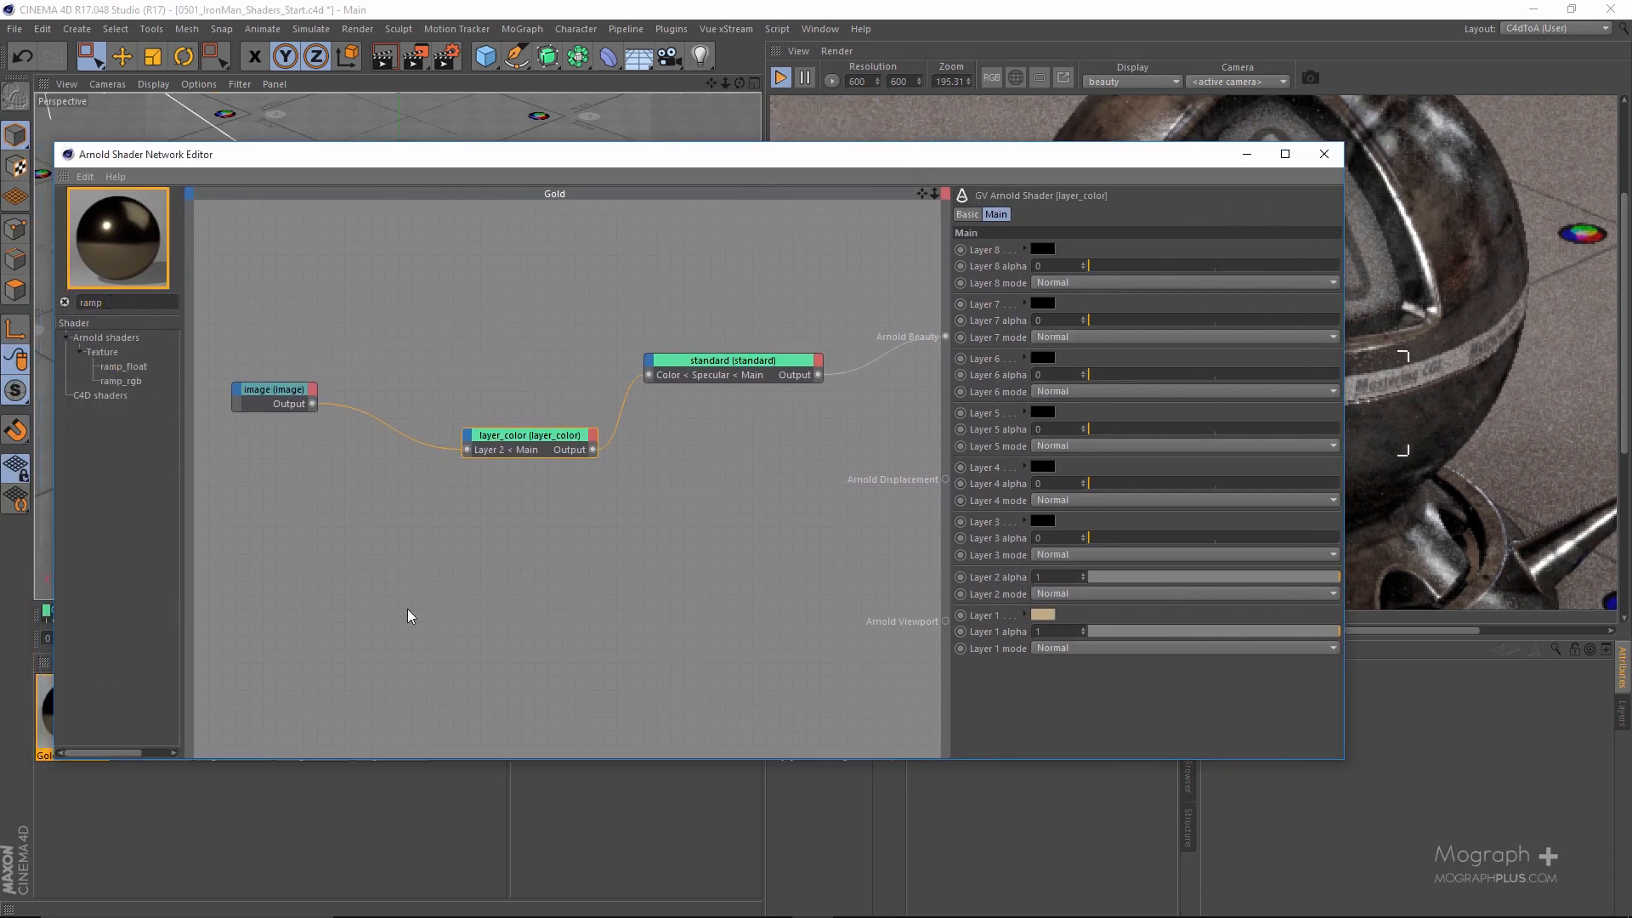
{"action": "left_click", "coordinate": [126, 367]}
{"action": "left_click_drag", "start_coordinate": [277, 390], "coordinate": [277, 389]}
{"action": "left_click", "coordinate": [309, 423]}
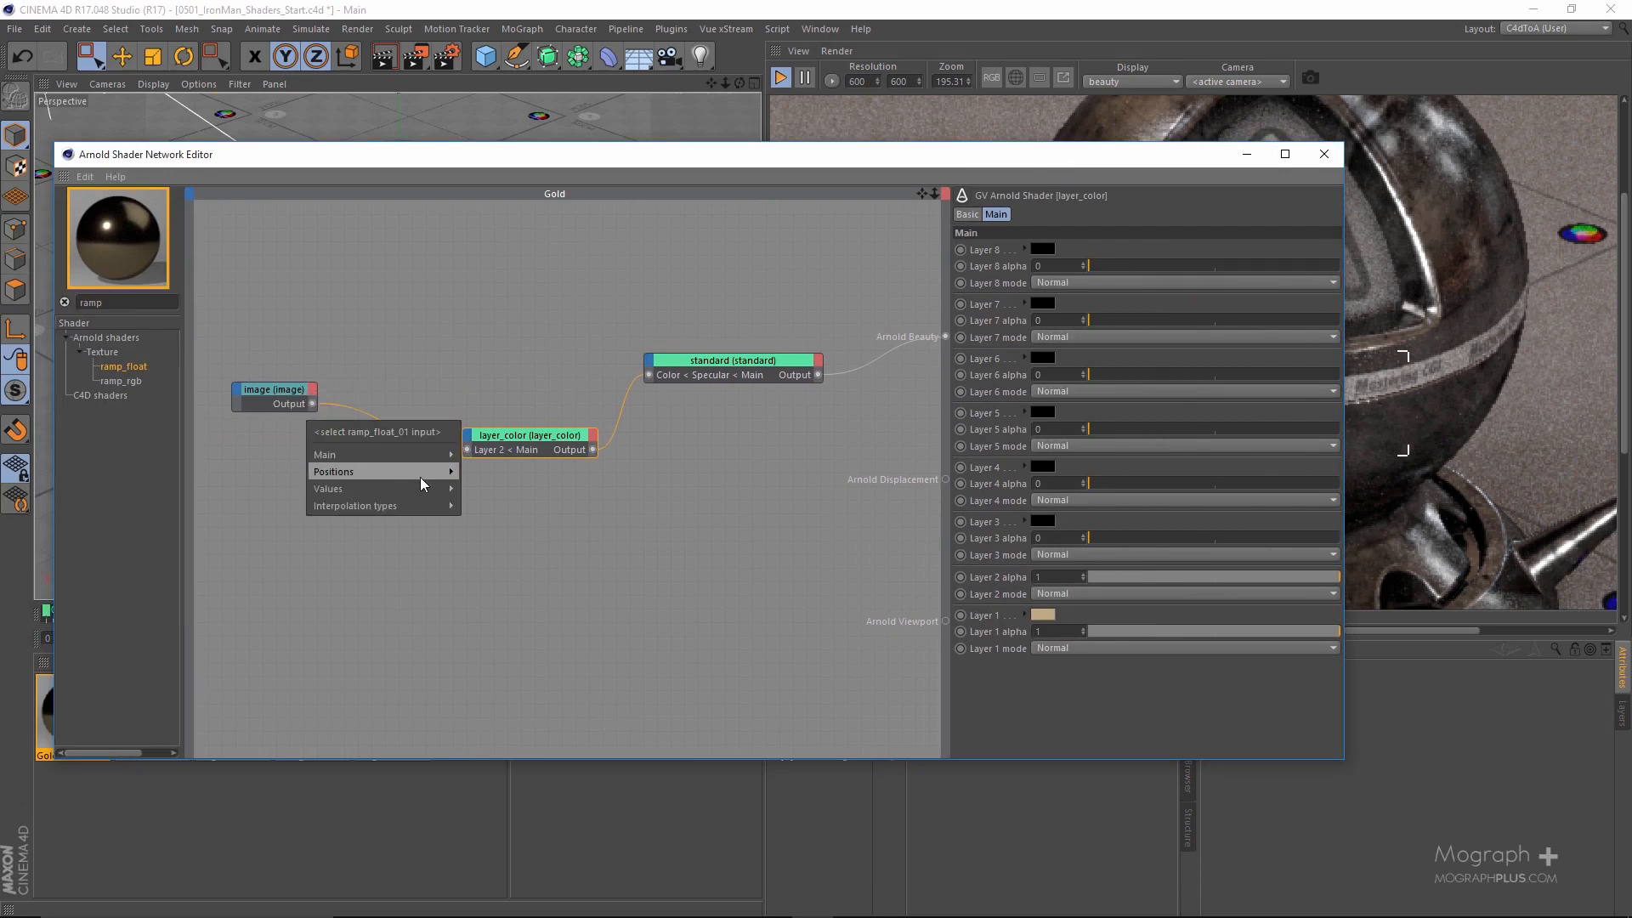
{"action": "mouse_move", "coordinate": [424, 461]}
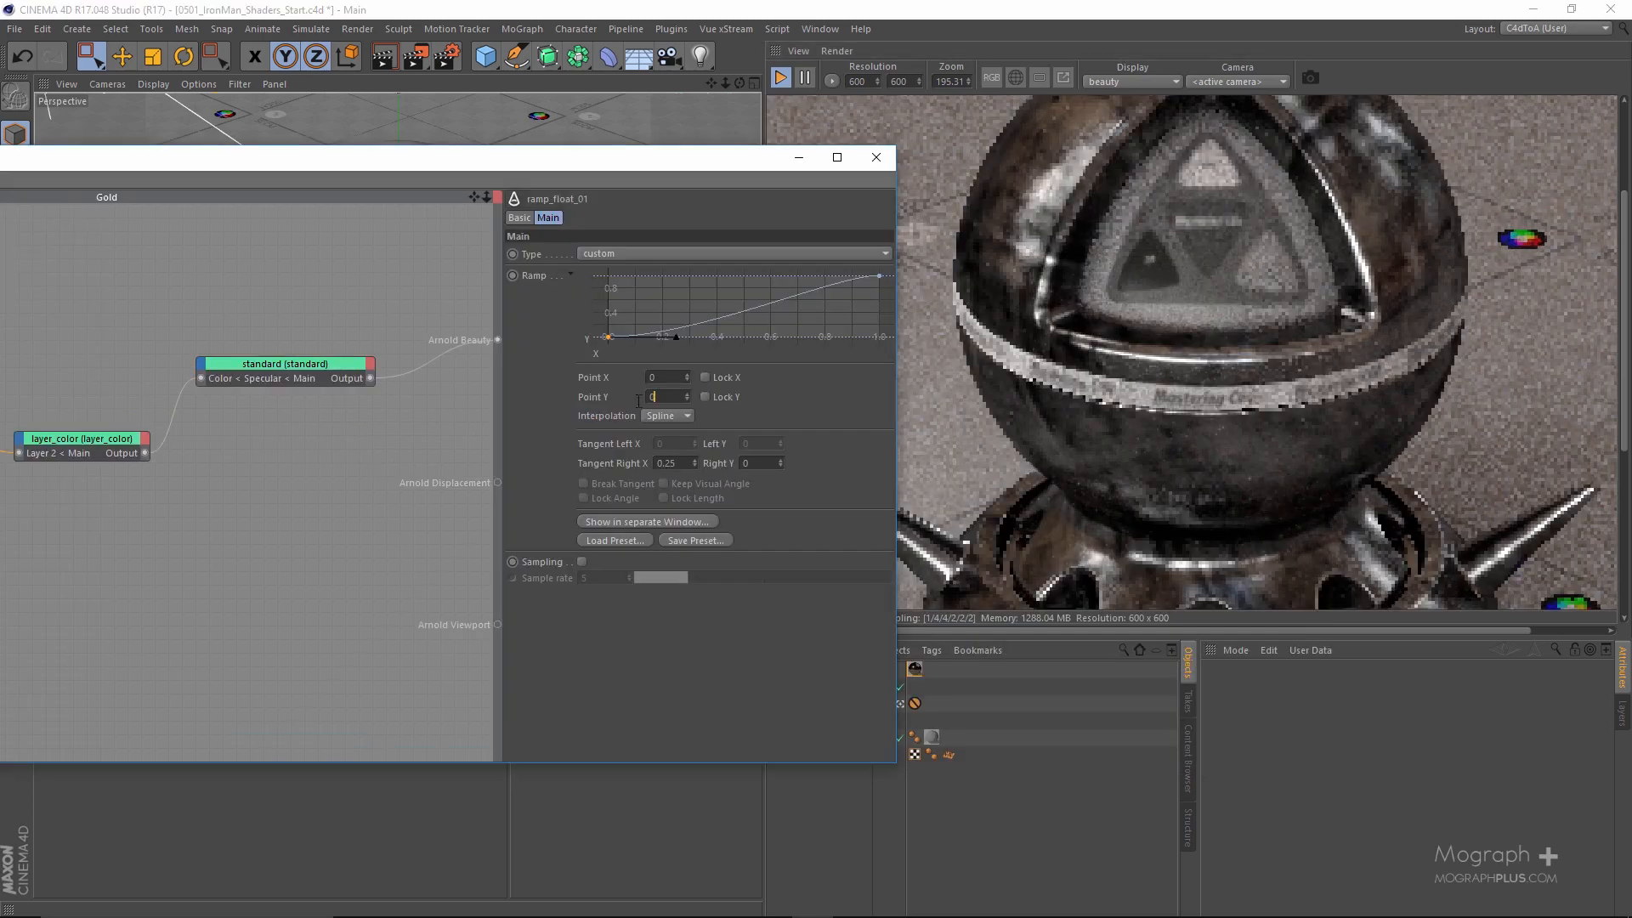
Set the Y value of the ramp's first point to 0.2 and check the whole shader ball in the render.
{"action": "type", "text": "0.2"}
{"action": "key", "text": "Return"}
{"action": "scroll", "coordinate": [1048, 395], "scroll_direction": "down", "scroll_amount": 3}
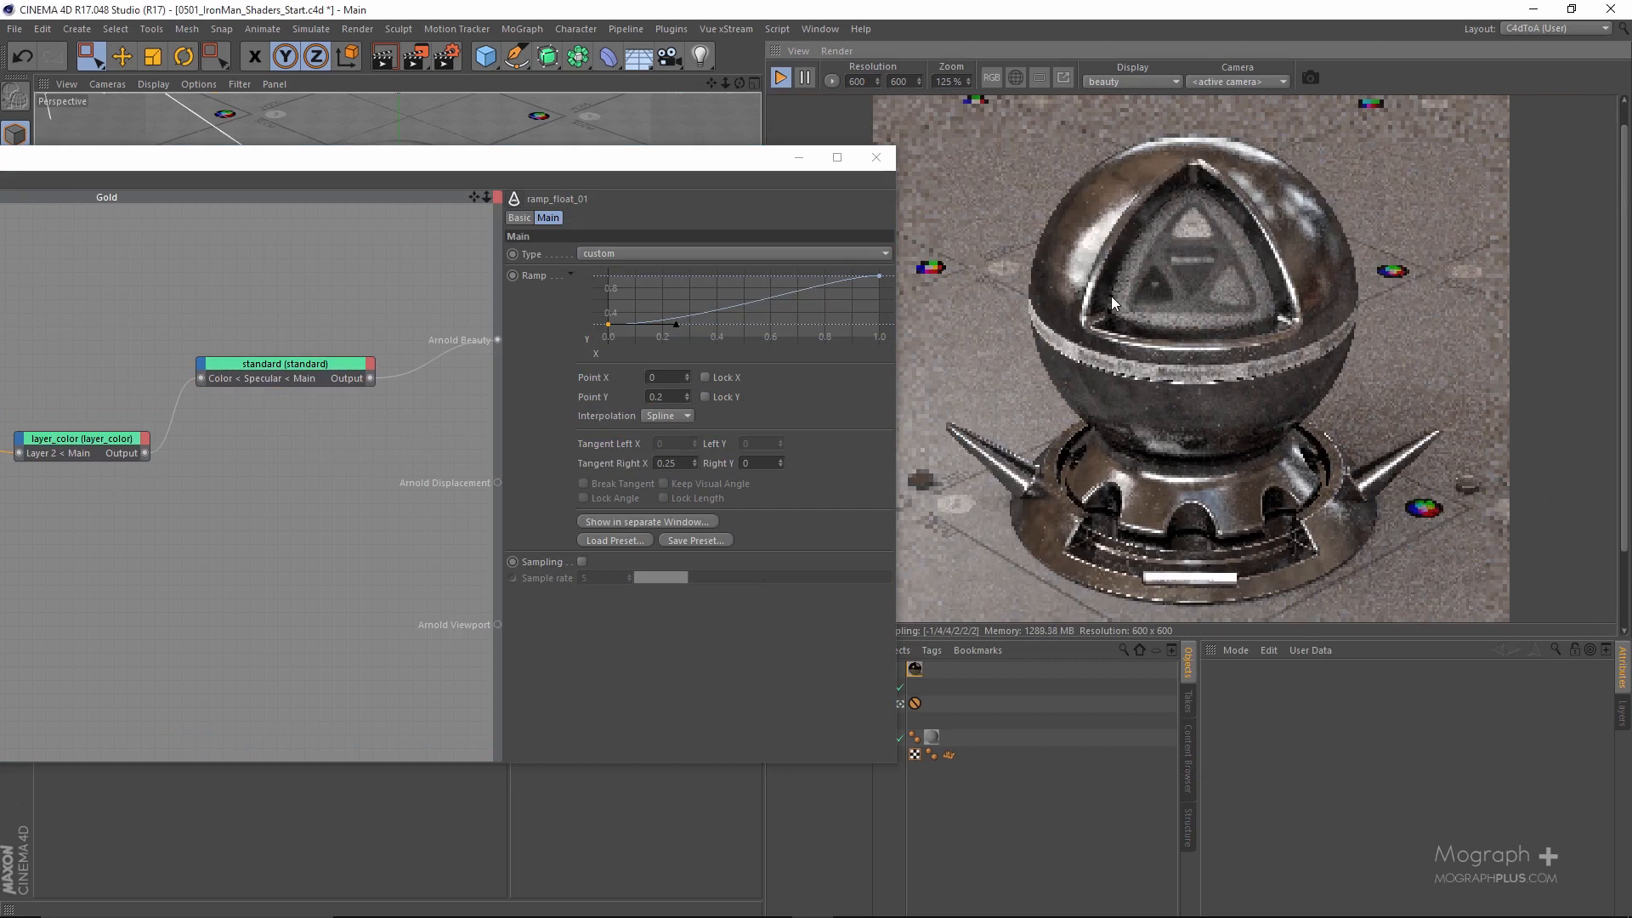
Line up the layer_color, ramp_float_01 and image nodes in one row with the standard node.
{"action": "left_click_drag", "start_coordinate": [444, 160], "coordinate": [724, 153]}
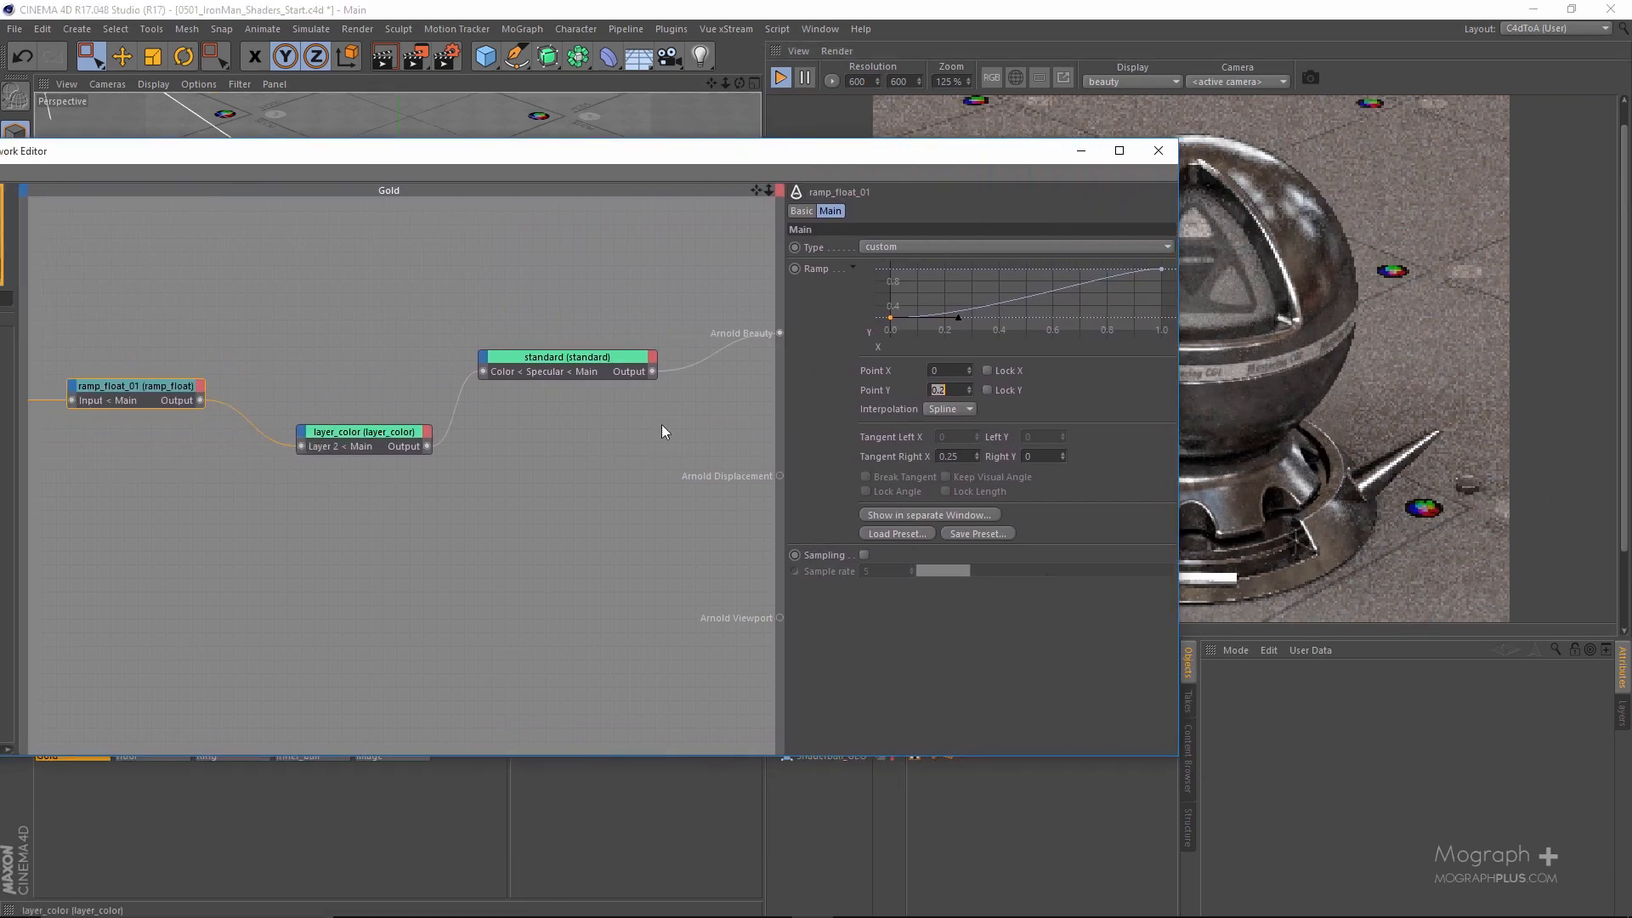
{"action": "left_click", "coordinate": [531, 364]}
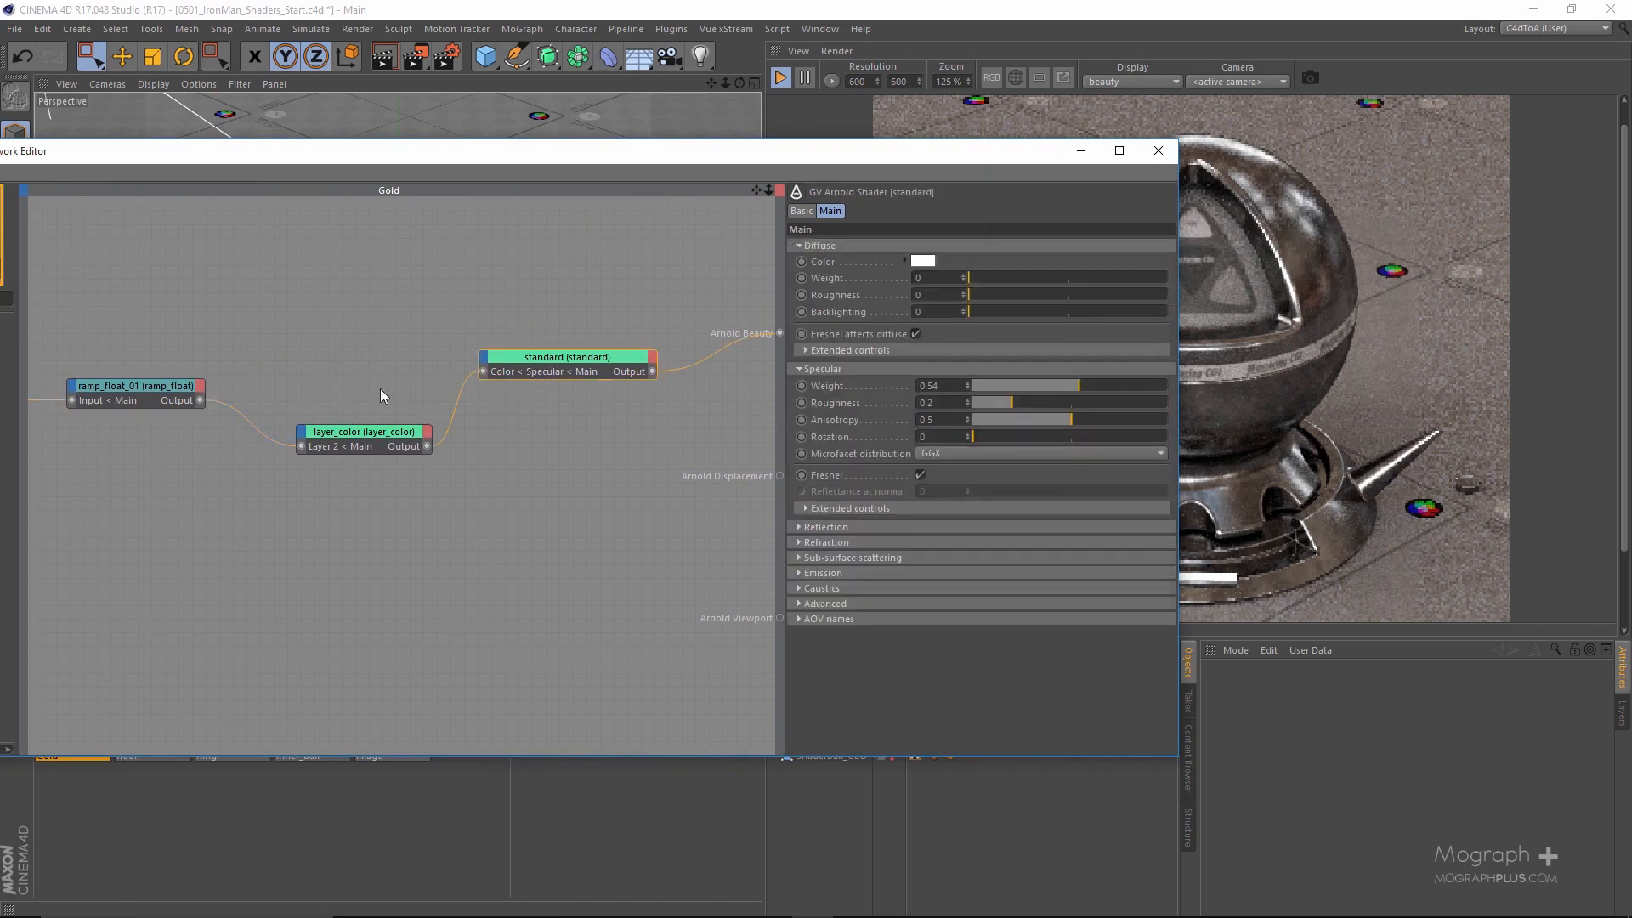
{"action": "left_click", "coordinate": [370, 434]}
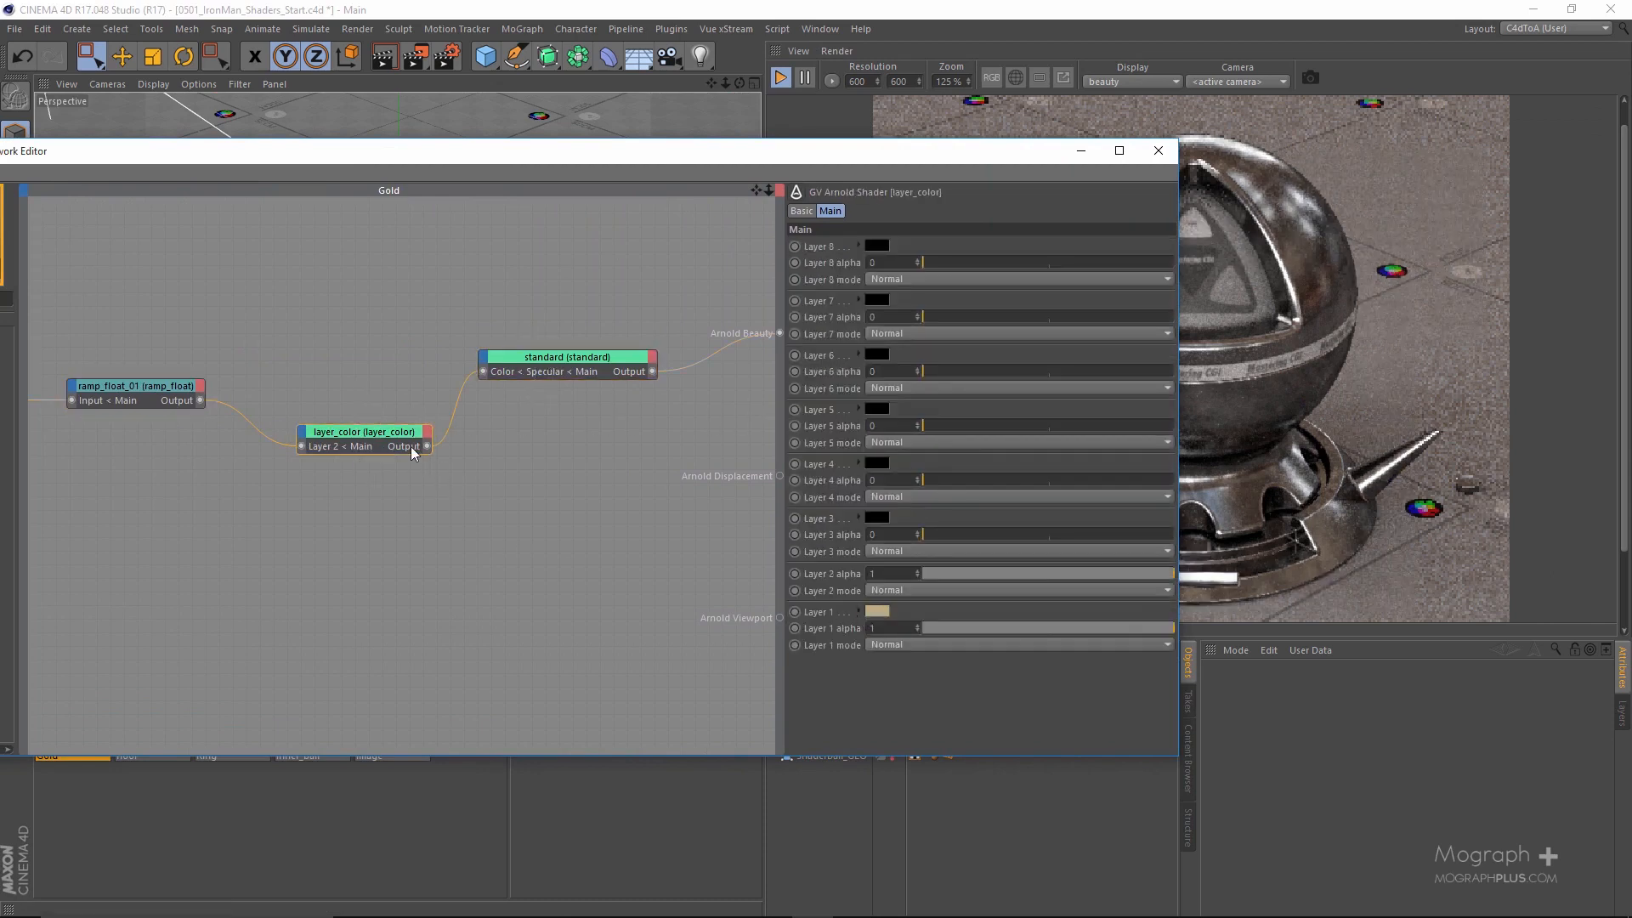
{"action": "left_click_drag", "start_coordinate": [387, 442], "coordinate": [385, 367]}
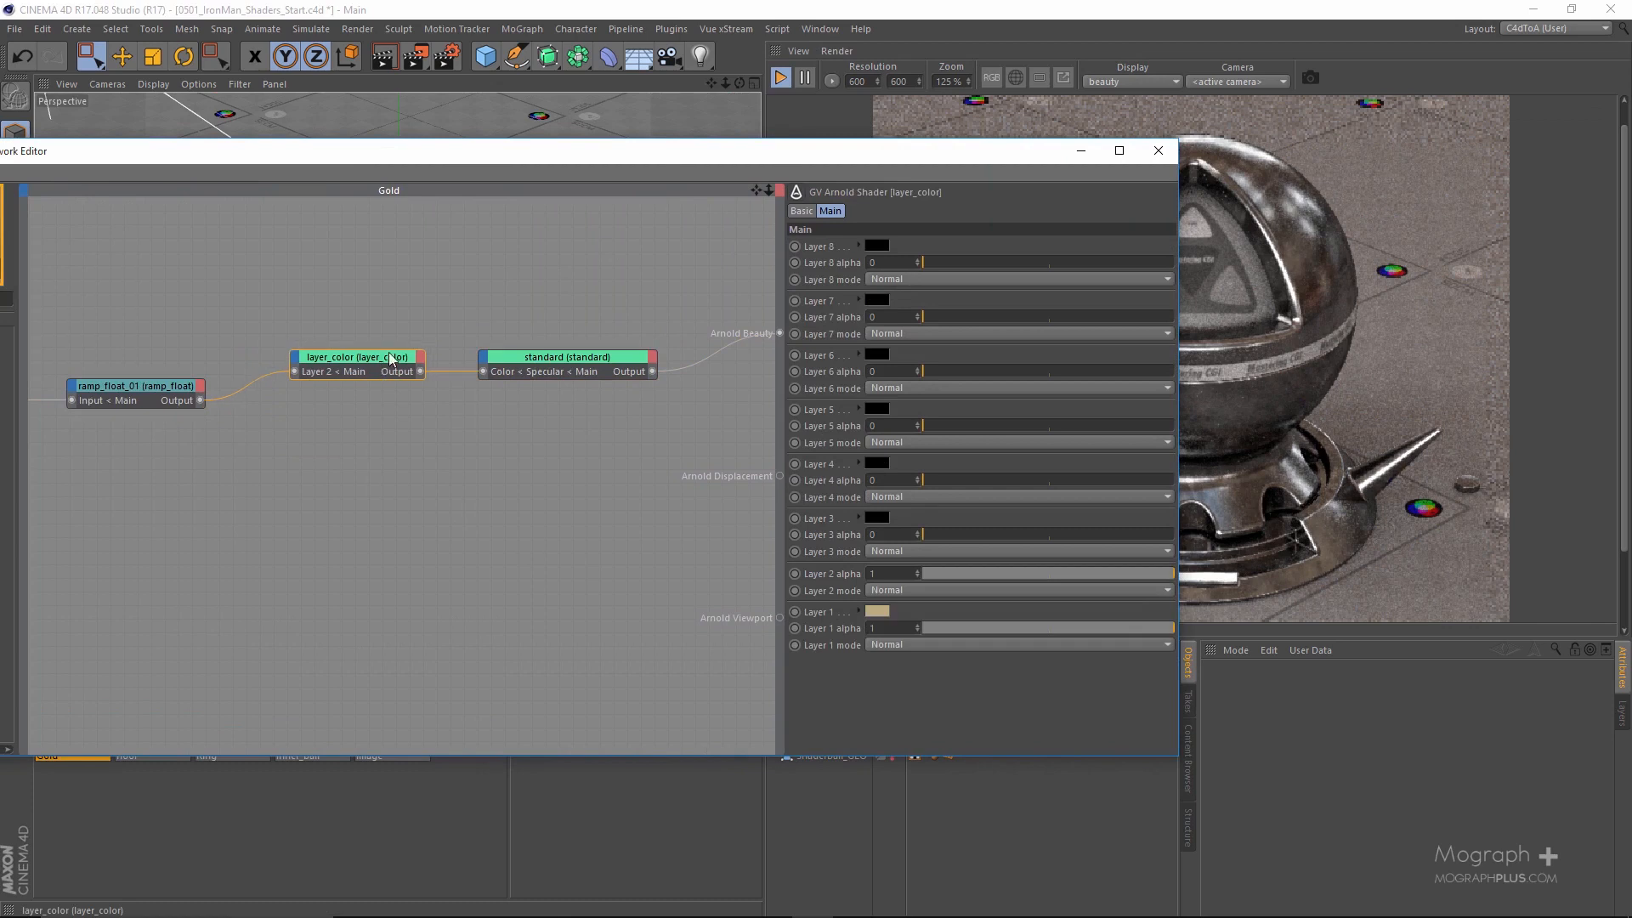
{"action": "left_click_drag", "start_coordinate": [615, 161], "coordinate": [829, 160]}
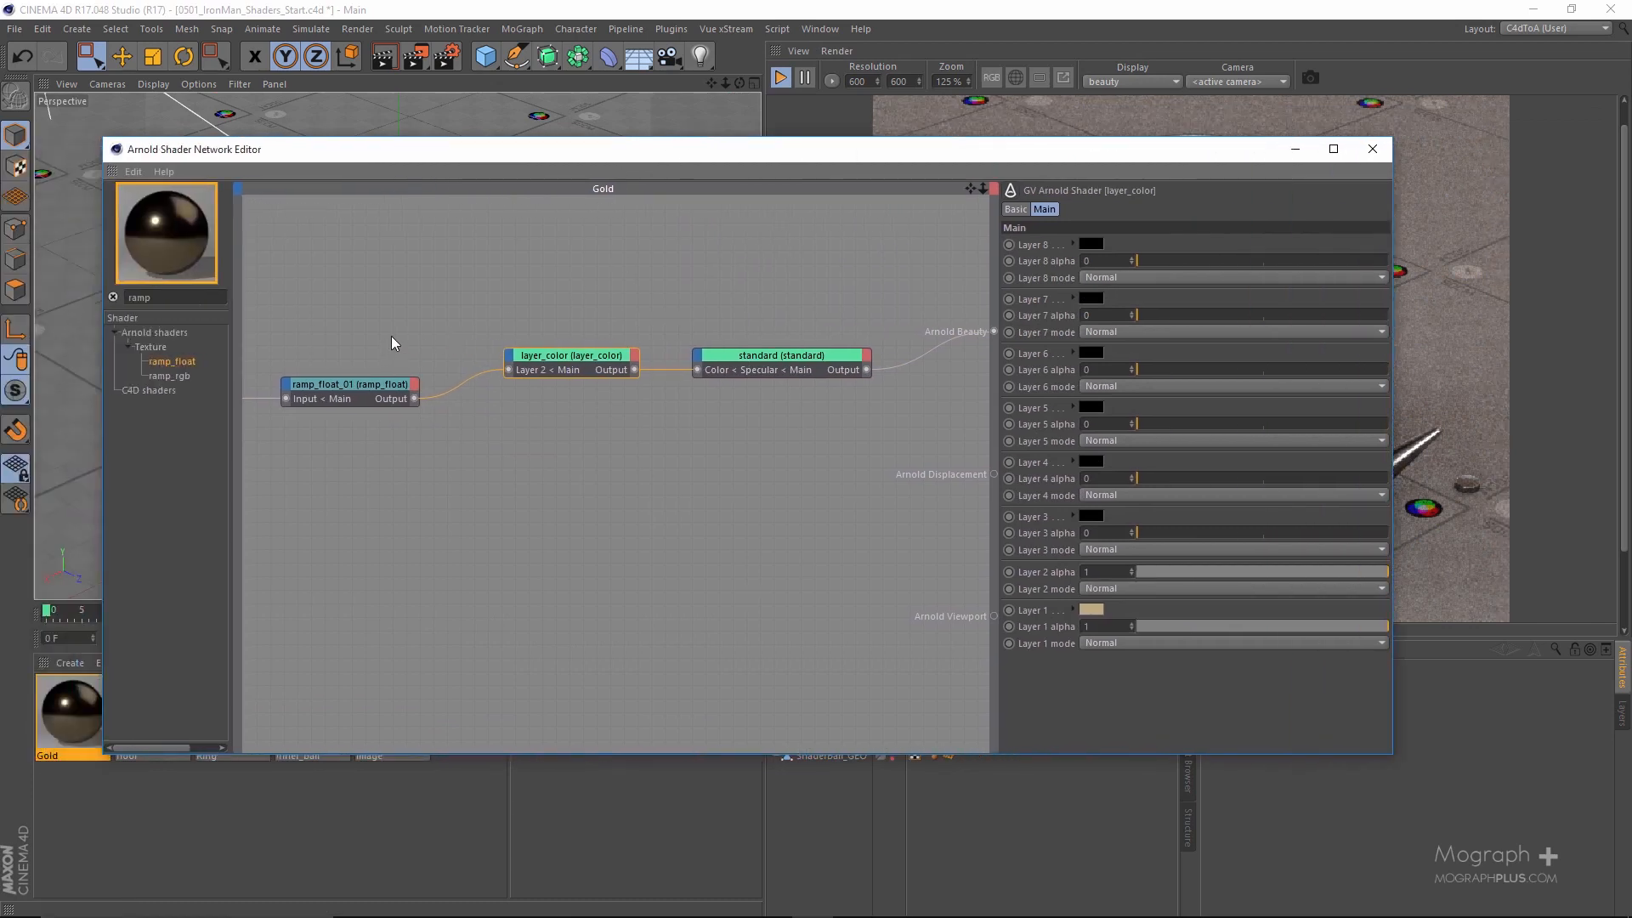
{"action": "middle_click_drag", "start_coordinate": [391, 339], "coordinate": [639, 339]}
{"action": "left_click_drag", "start_coordinate": [554, 387], "coordinate": [523, 367]}
{"action": "left_click", "coordinate": [417, 389]}
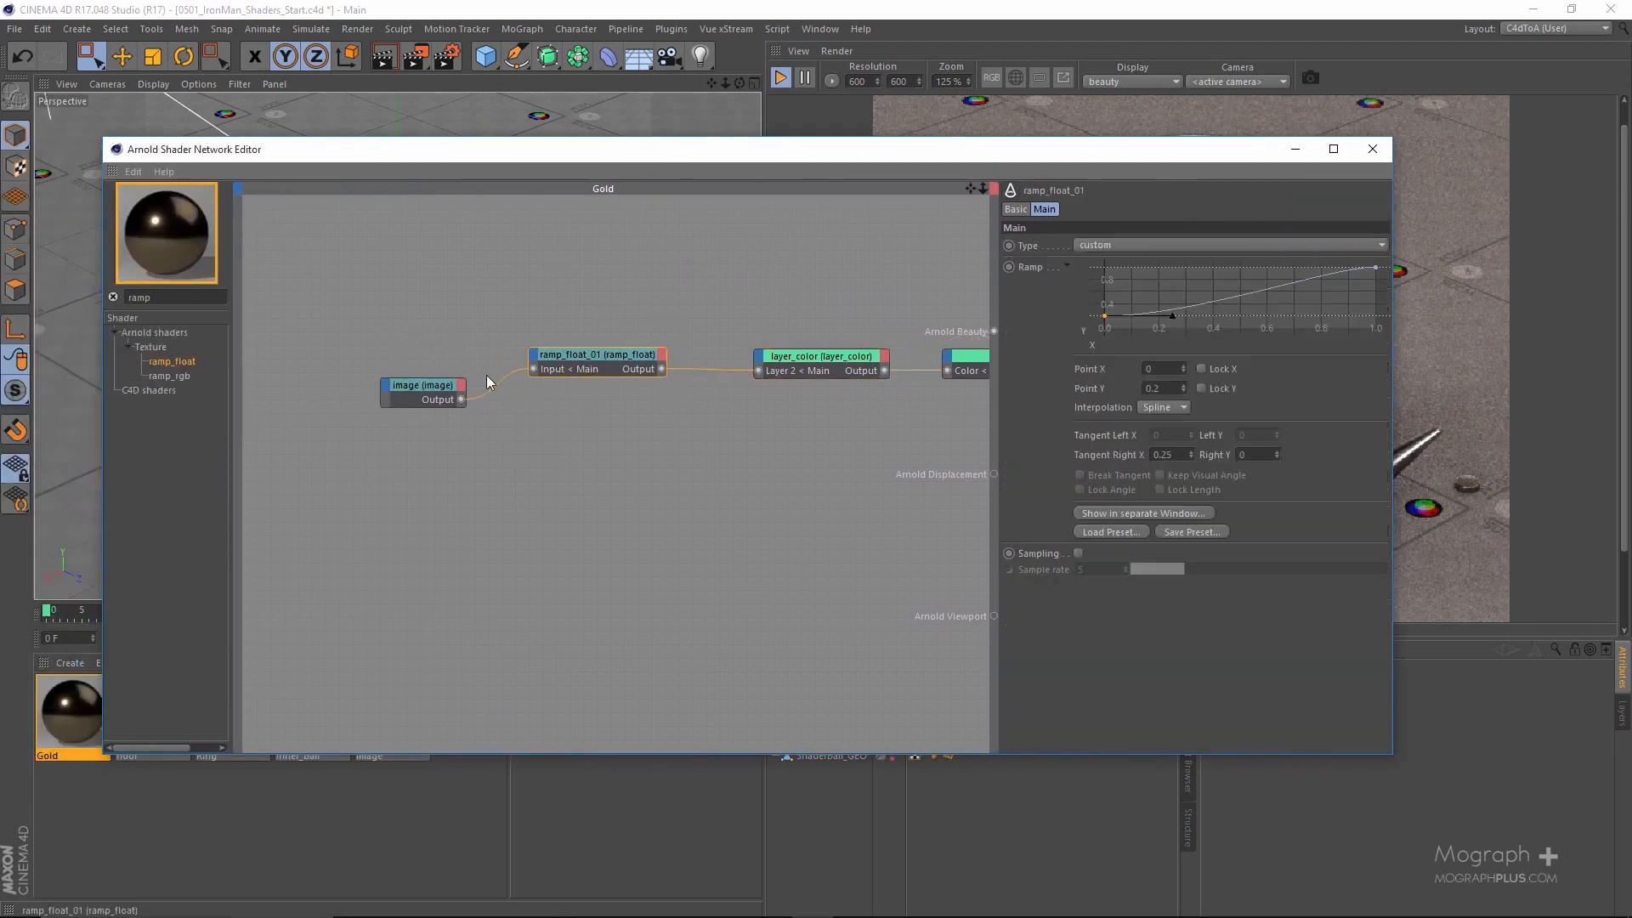
{"action": "left_click_drag", "start_coordinate": [386, 359], "coordinate": [387, 355]}
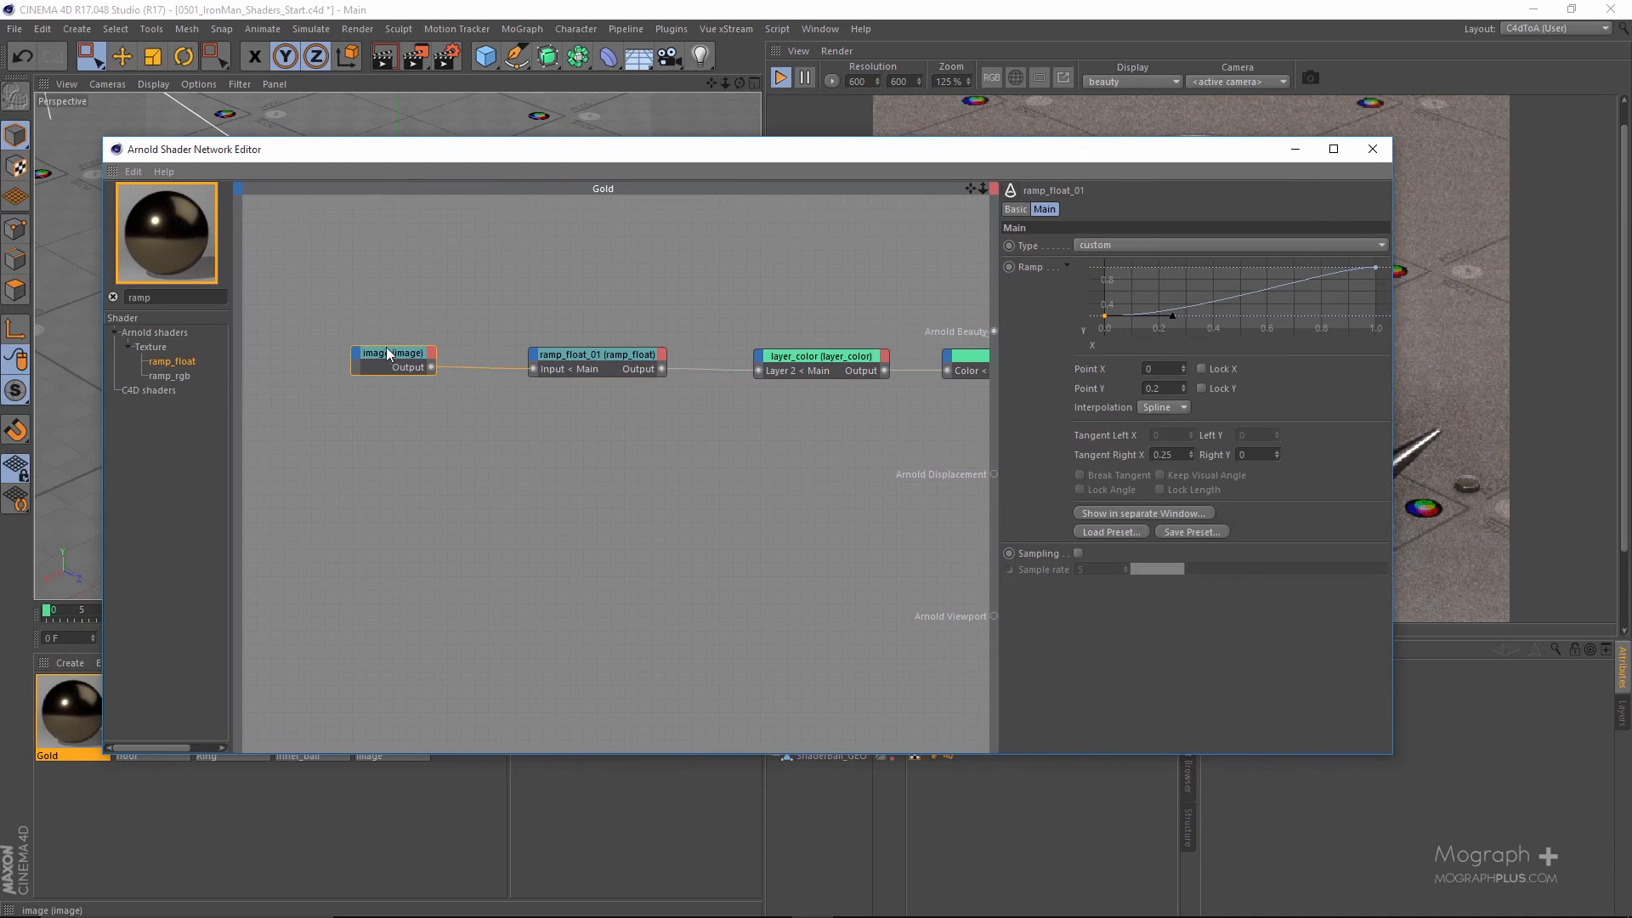
Add a second image node below the existing node chain and uncover the render view.
{"action": "type", "text": "imag"}
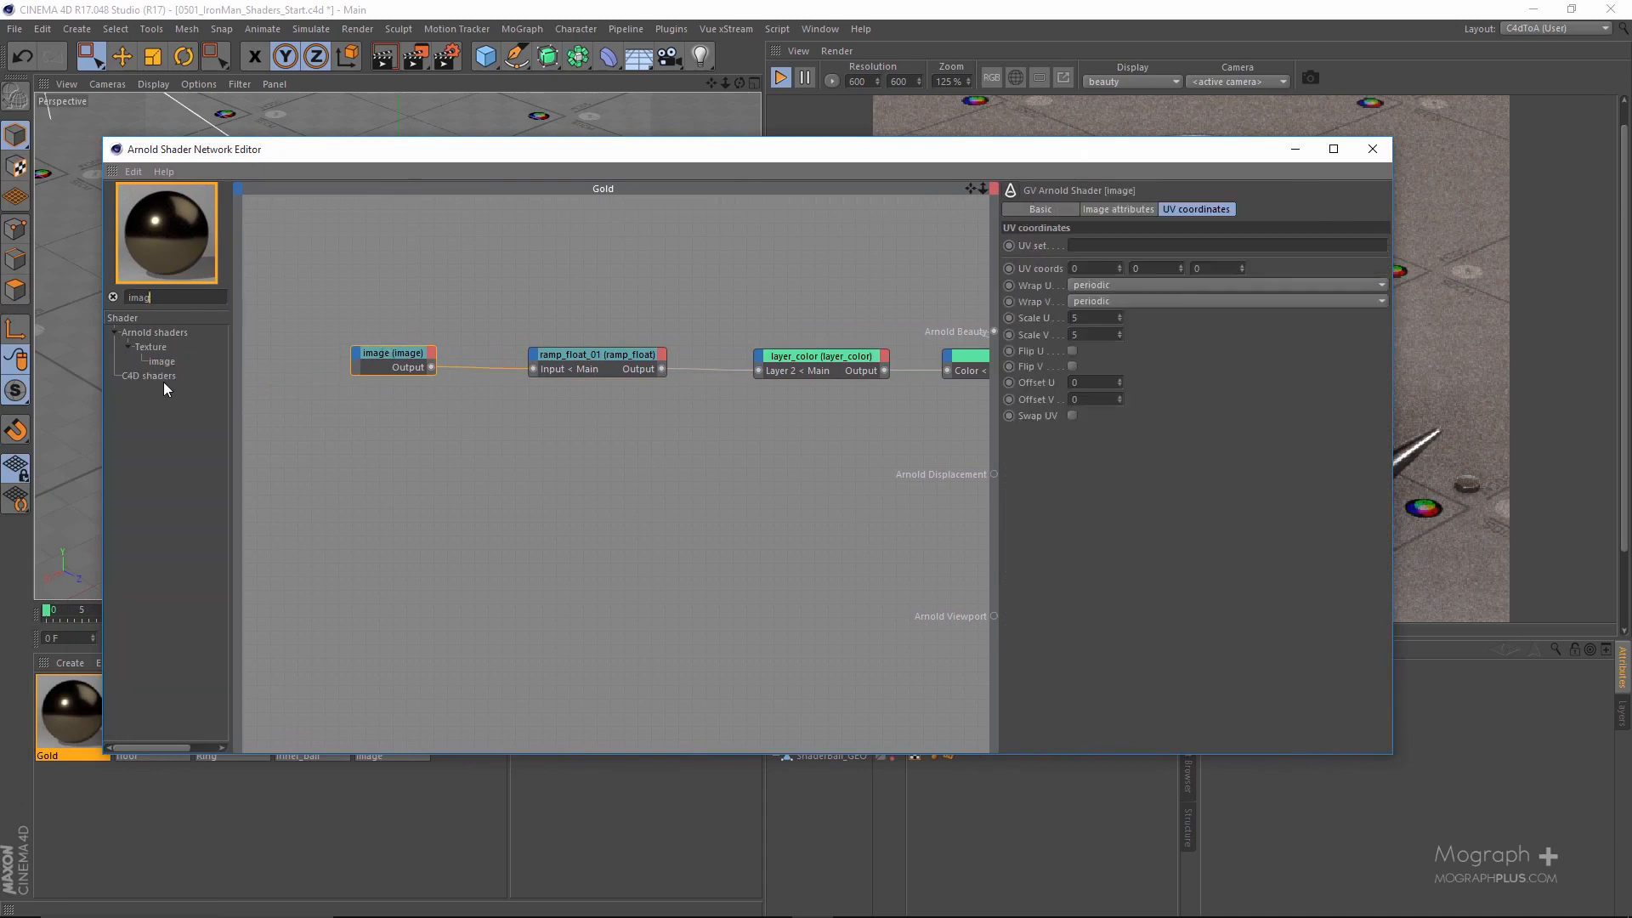
{"action": "left_click_drag", "start_coordinate": [549, 504], "coordinate": [480, 497]}
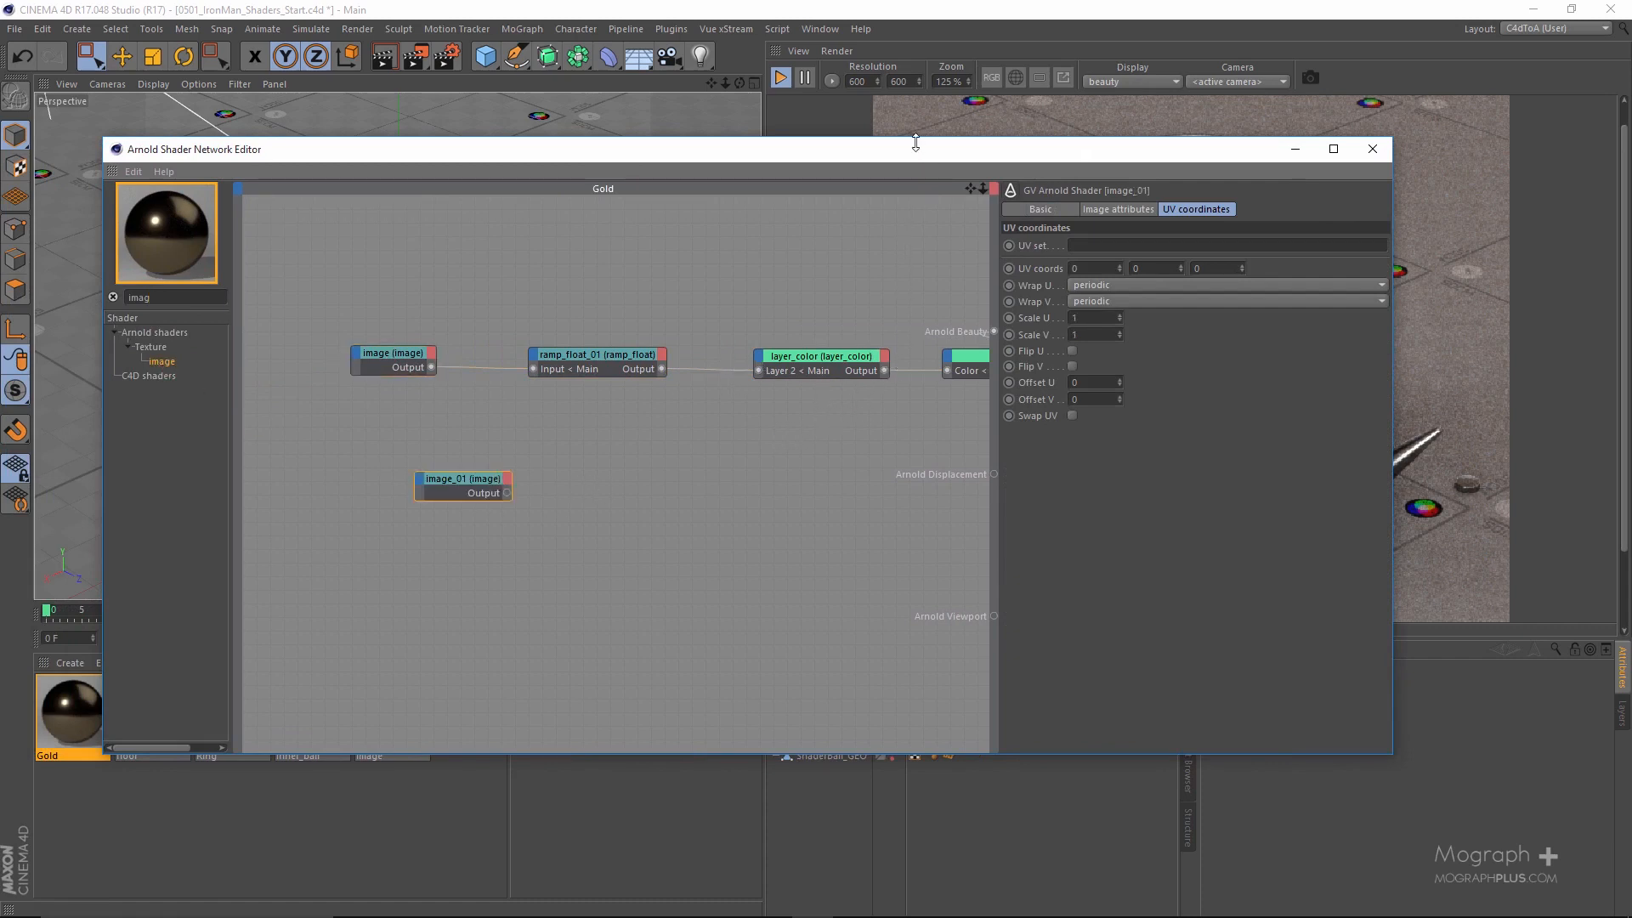
{"action": "left_click_drag", "start_coordinate": [719, 150], "coordinate": [306, 161]}
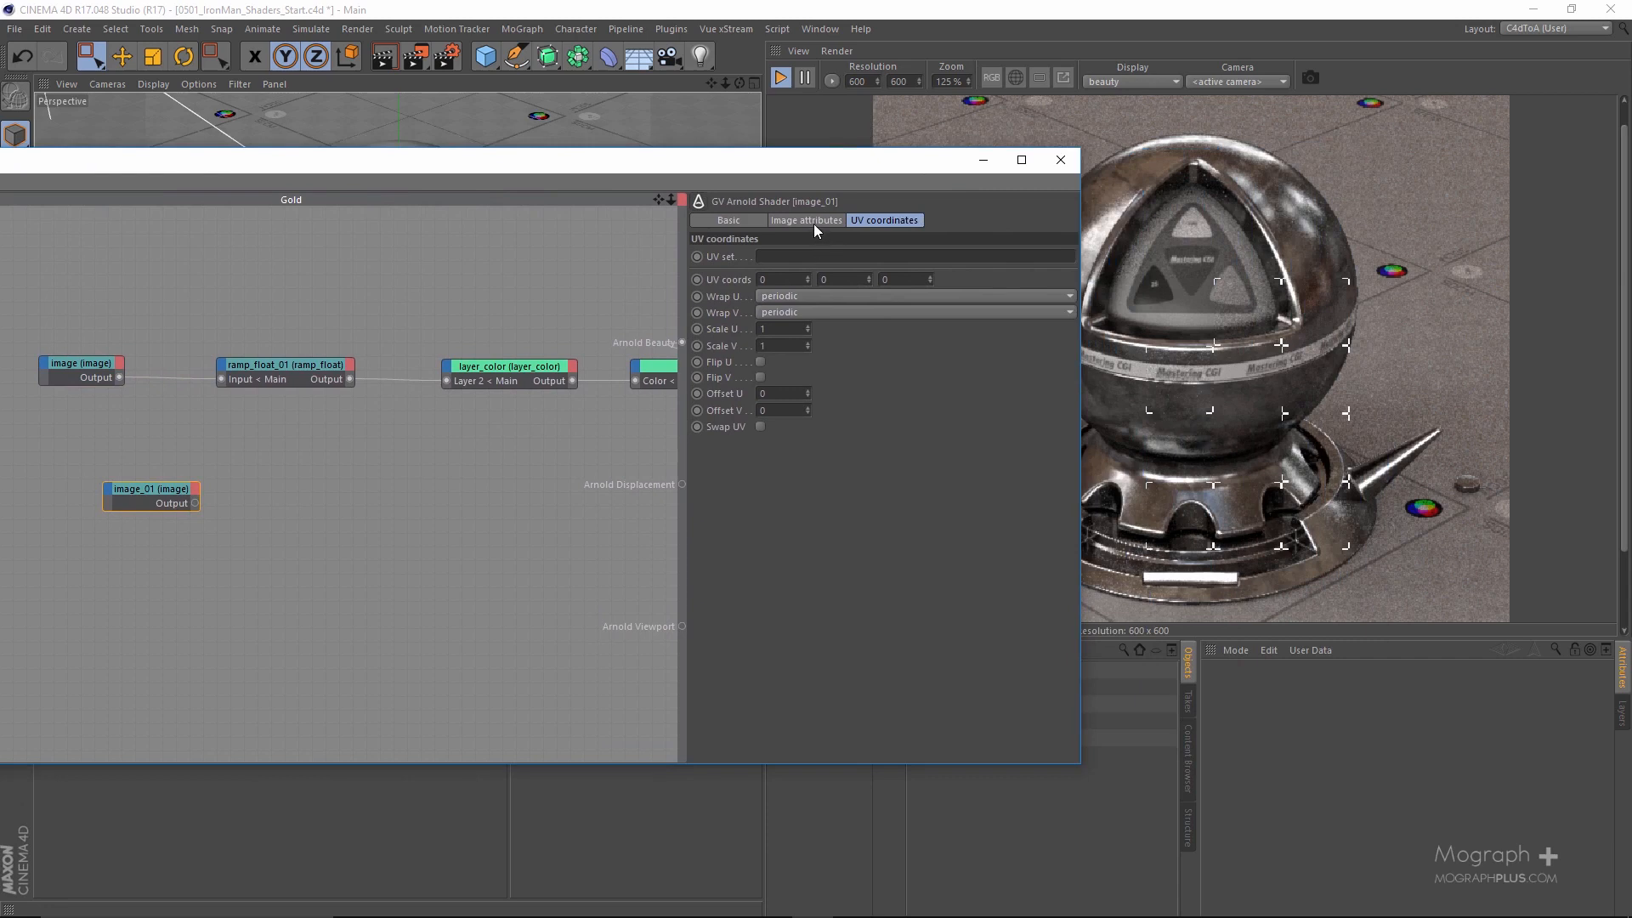
Load BW56.png from the tex folder into the second image node and connect its output to Arnold Beauty.
{"action": "left_click", "coordinate": [814, 222]}
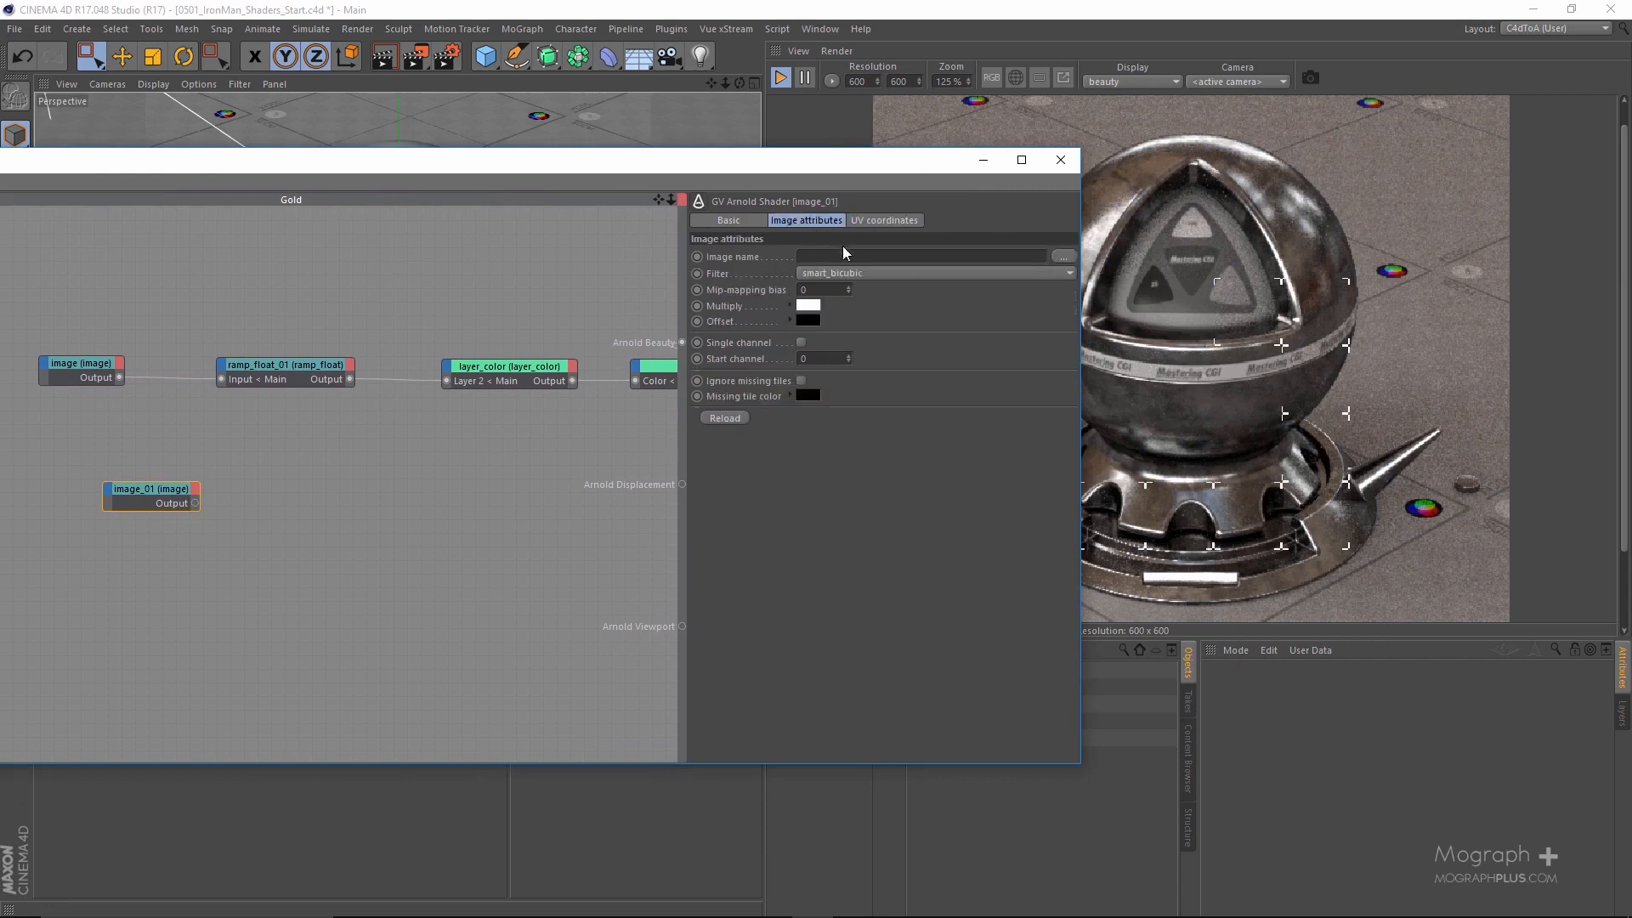
{"action": "left_click", "coordinate": [1063, 255]}
{"action": "scroll", "coordinate": [637, 501], "scroll_direction": "down", "scroll_amount": 5}
{"action": "scroll", "coordinate": [648, 510], "scroll_direction": "down", "scroll_amount": 12}
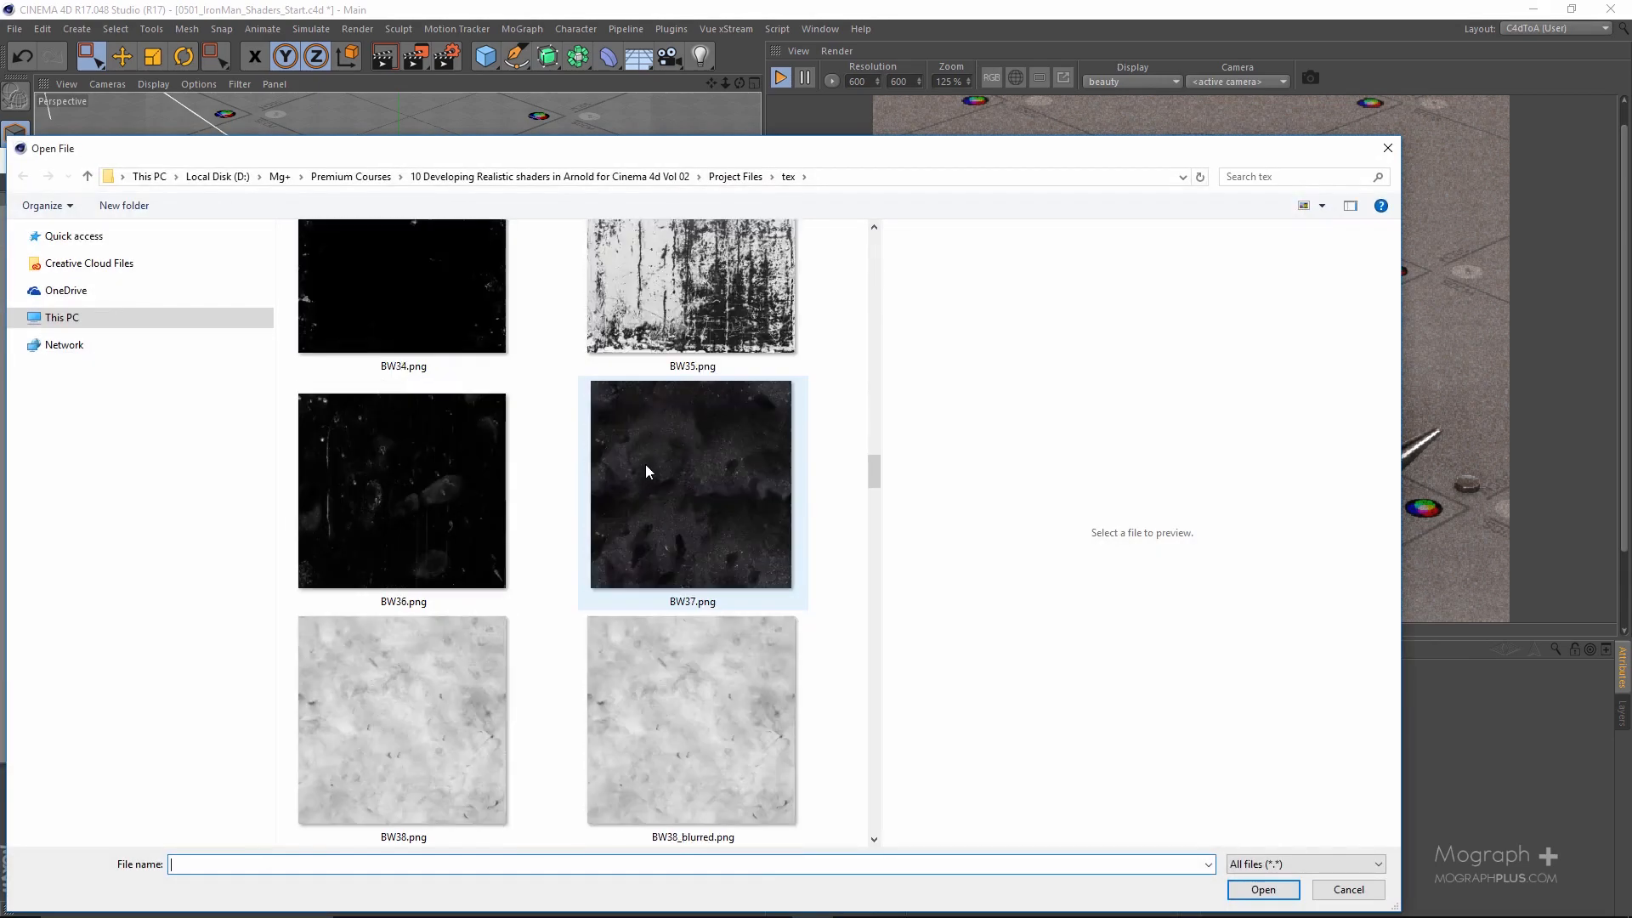
{"action": "scroll", "coordinate": [634, 466], "scroll_direction": "down", "scroll_amount": 5}
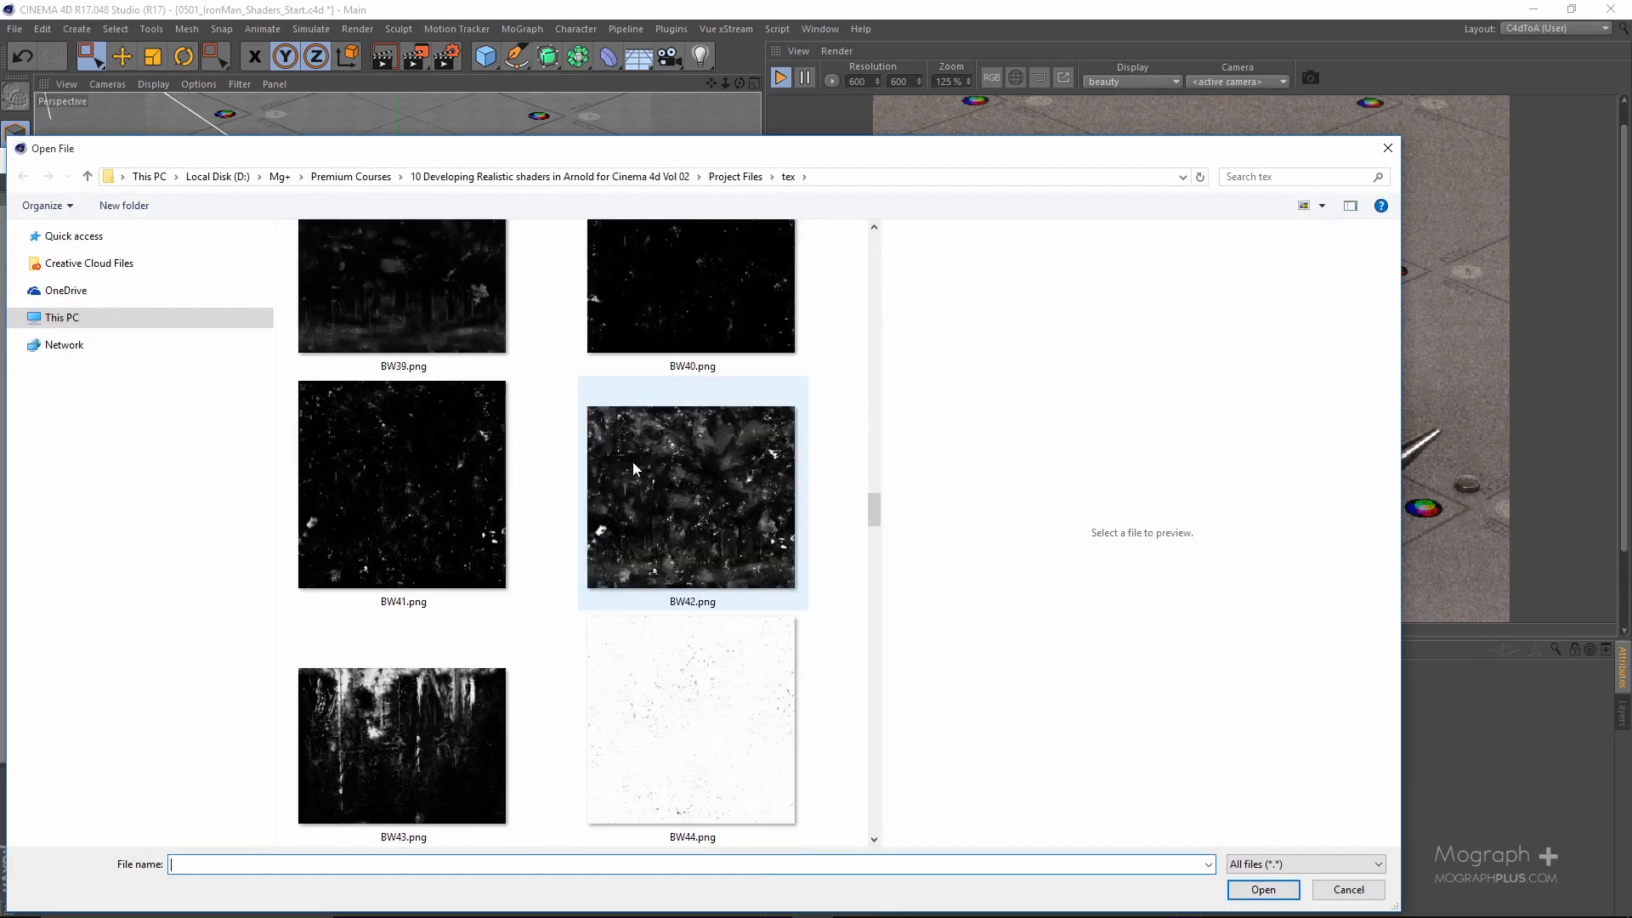
{"action": "scroll", "coordinate": [634, 470], "scroll_direction": "down", "scroll_amount": 2}
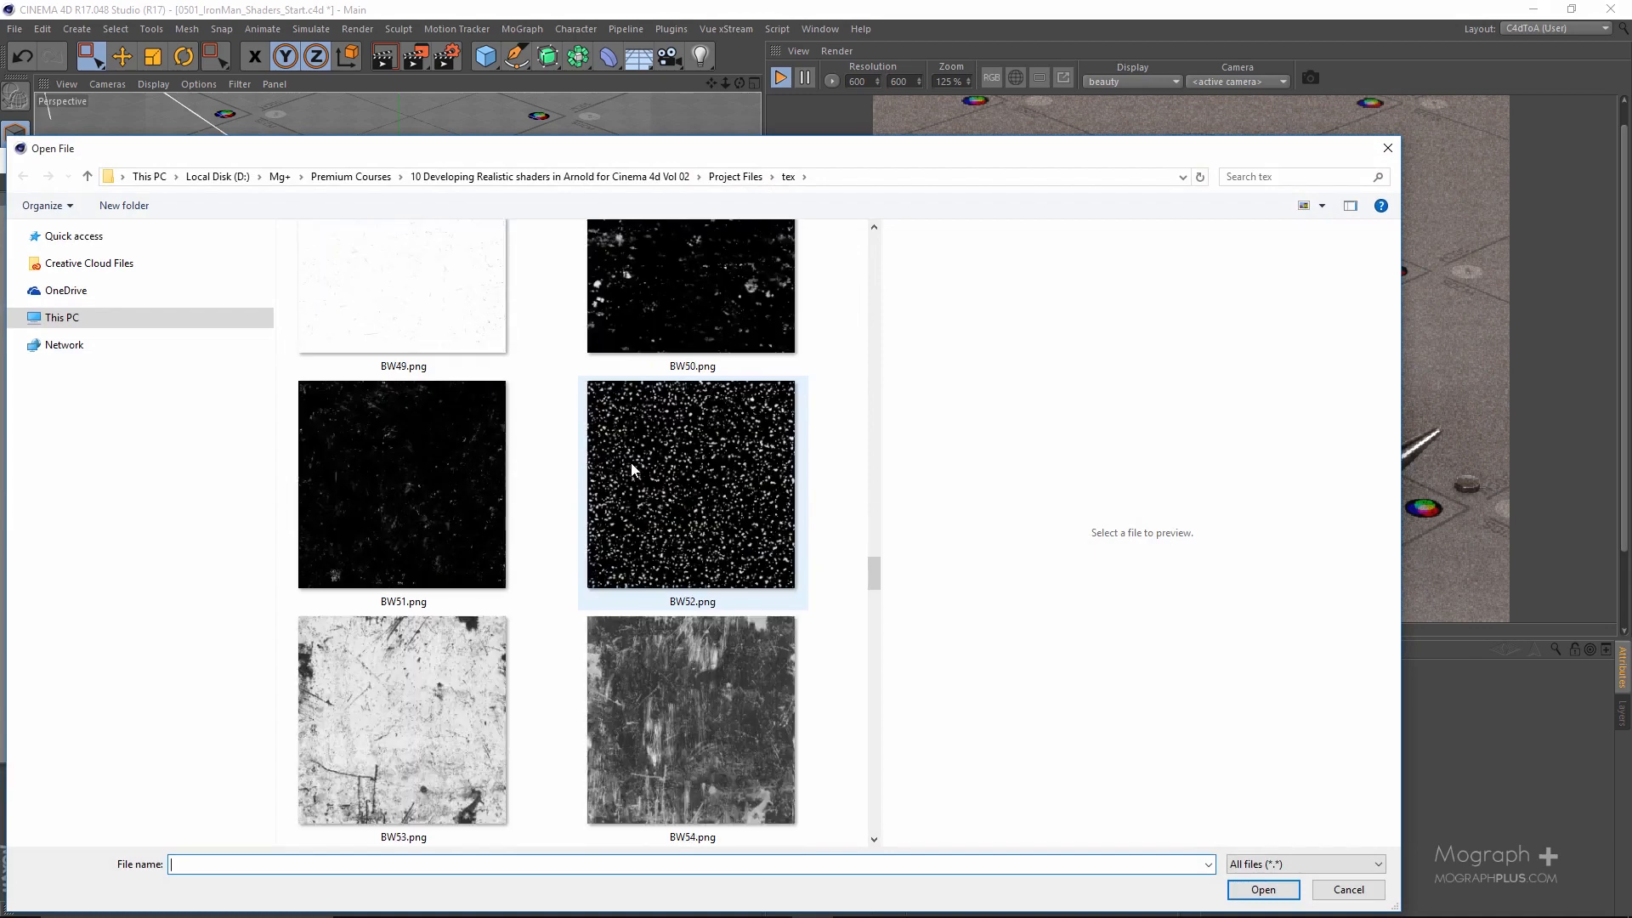
{"action": "scroll", "coordinate": [630, 465], "scroll_direction": "down", "scroll_amount": 1}
{"action": "scroll", "coordinate": [625, 481], "scroll_direction": "down", "scroll_amount": 1}
{"action": "left_click", "coordinate": [693, 490]}
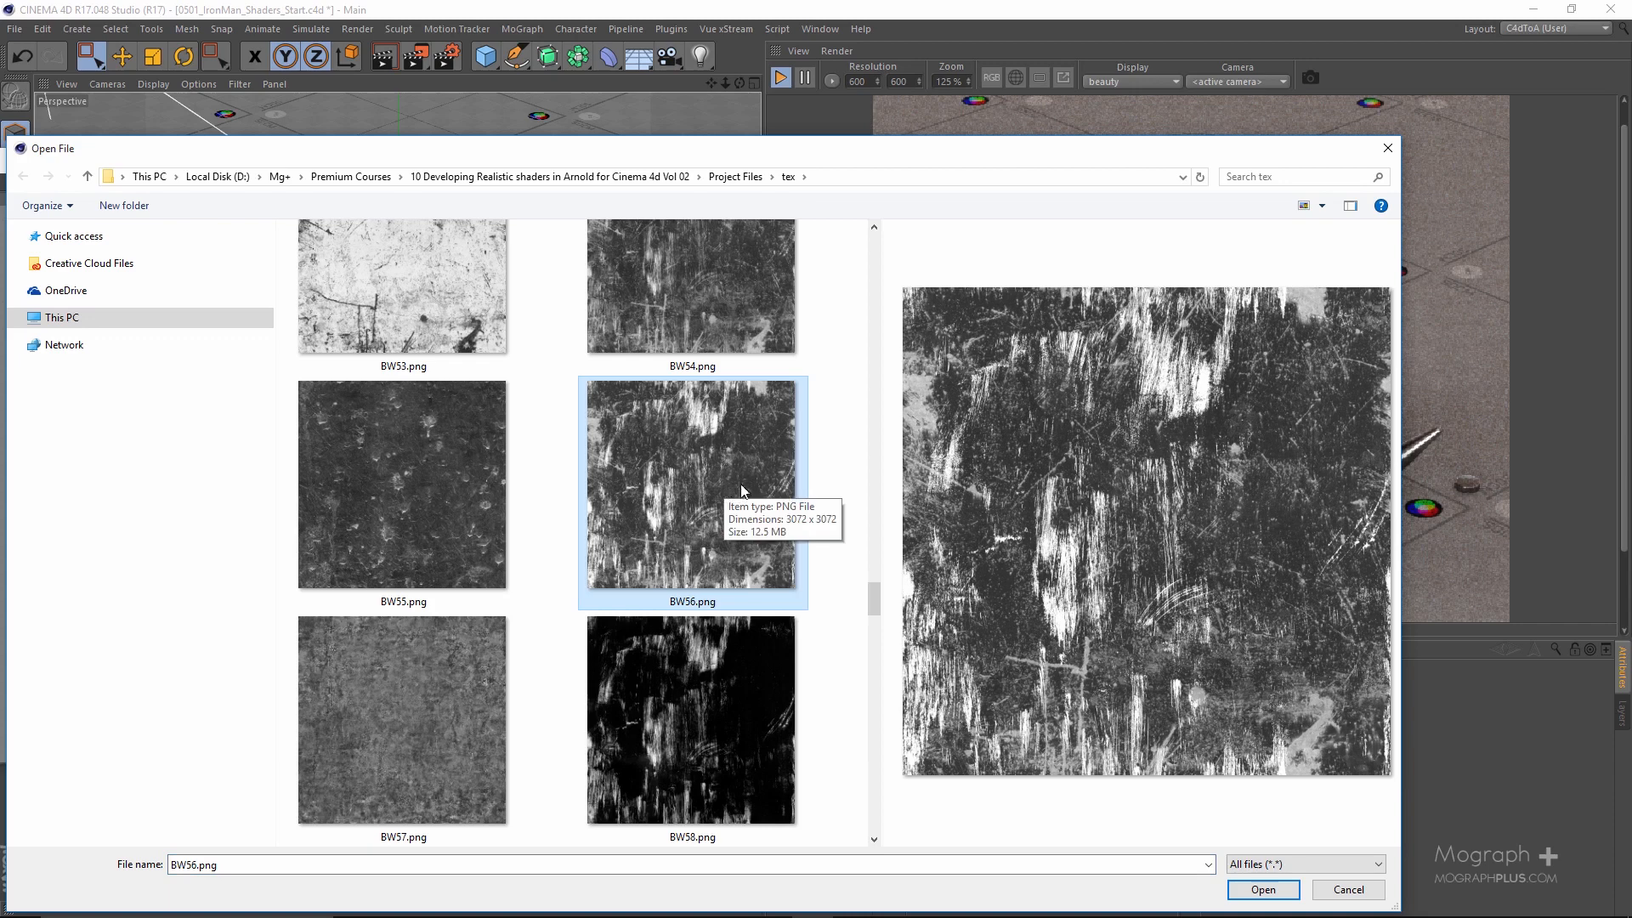
{"action": "double_click", "coordinate": [701, 454]}
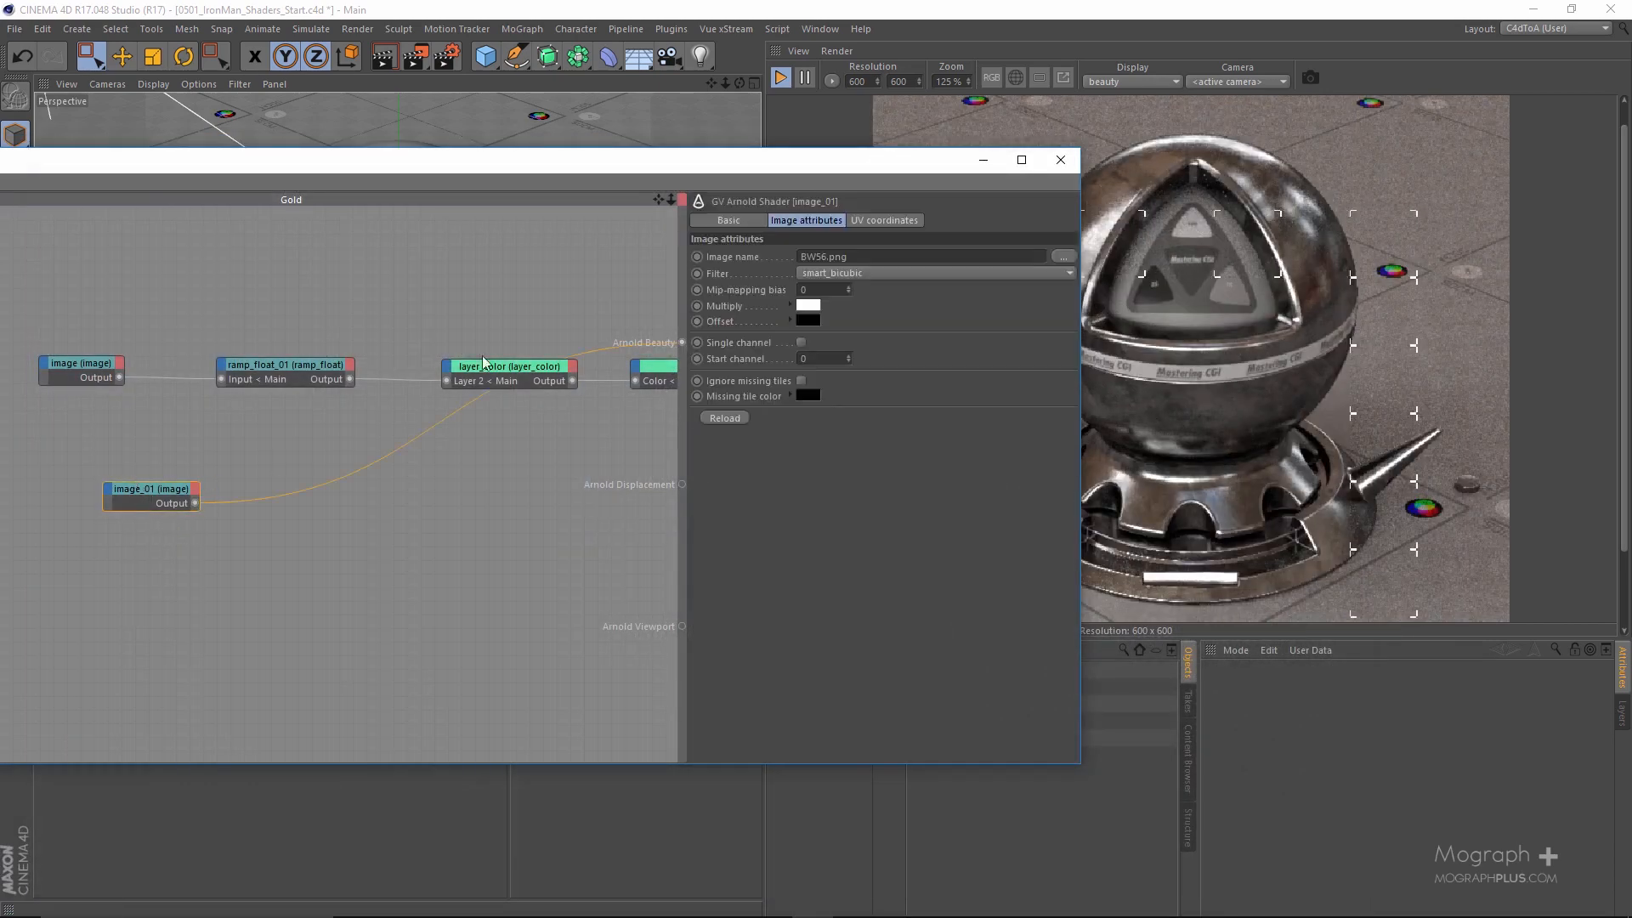
Try a UV scale of 2 in both U and V on the image_01 node.
{"action": "left_click_drag", "start_coordinate": [800, 165], "coordinate": [649, 141]}
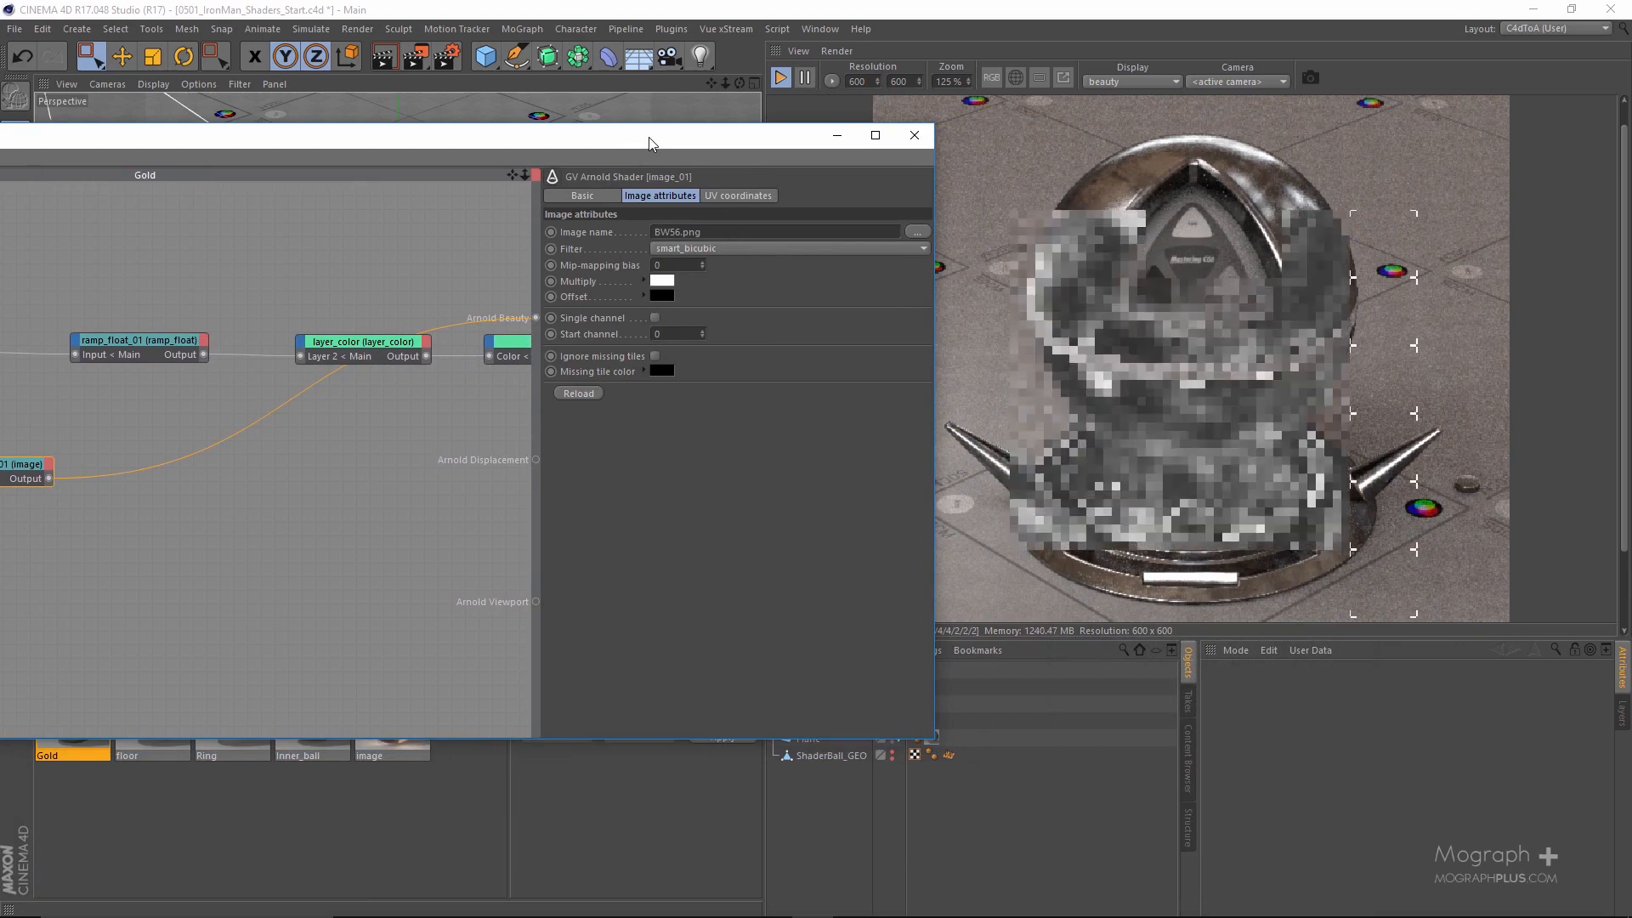
{"action": "left_click", "coordinate": [740, 194]}
{"action": "double_click", "coordinate": [631, 305]}
{"action": "type", "text": "2"}
{"action": "key", "text": "Tab"}
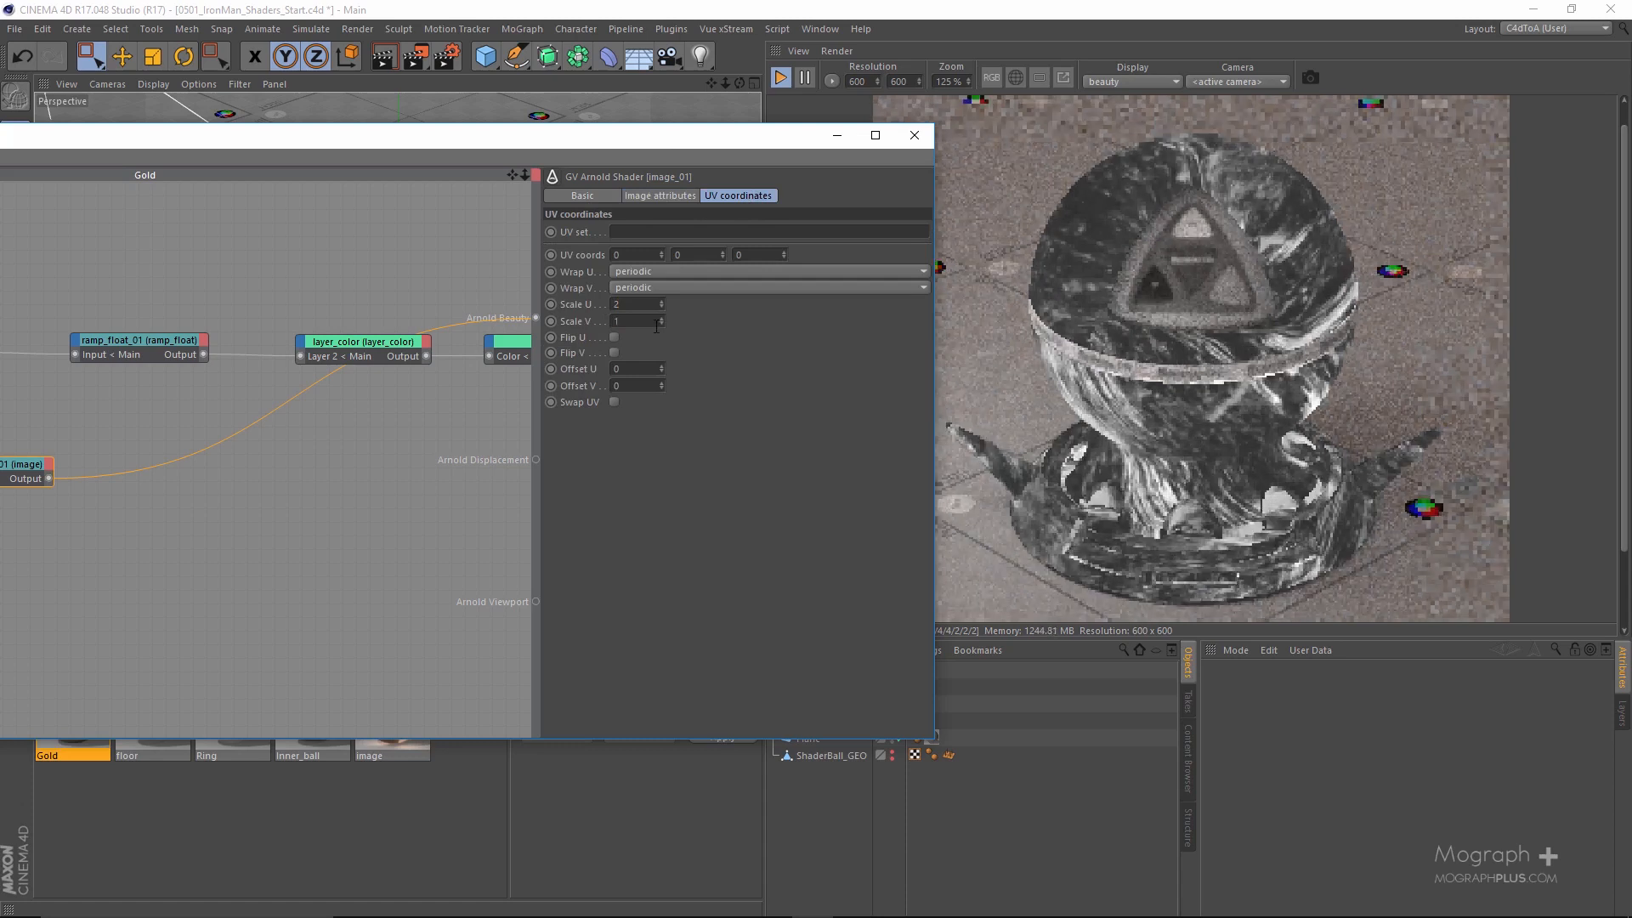
{"action": "type", "text": "2"}
{"action": "key", "text": "Return"}
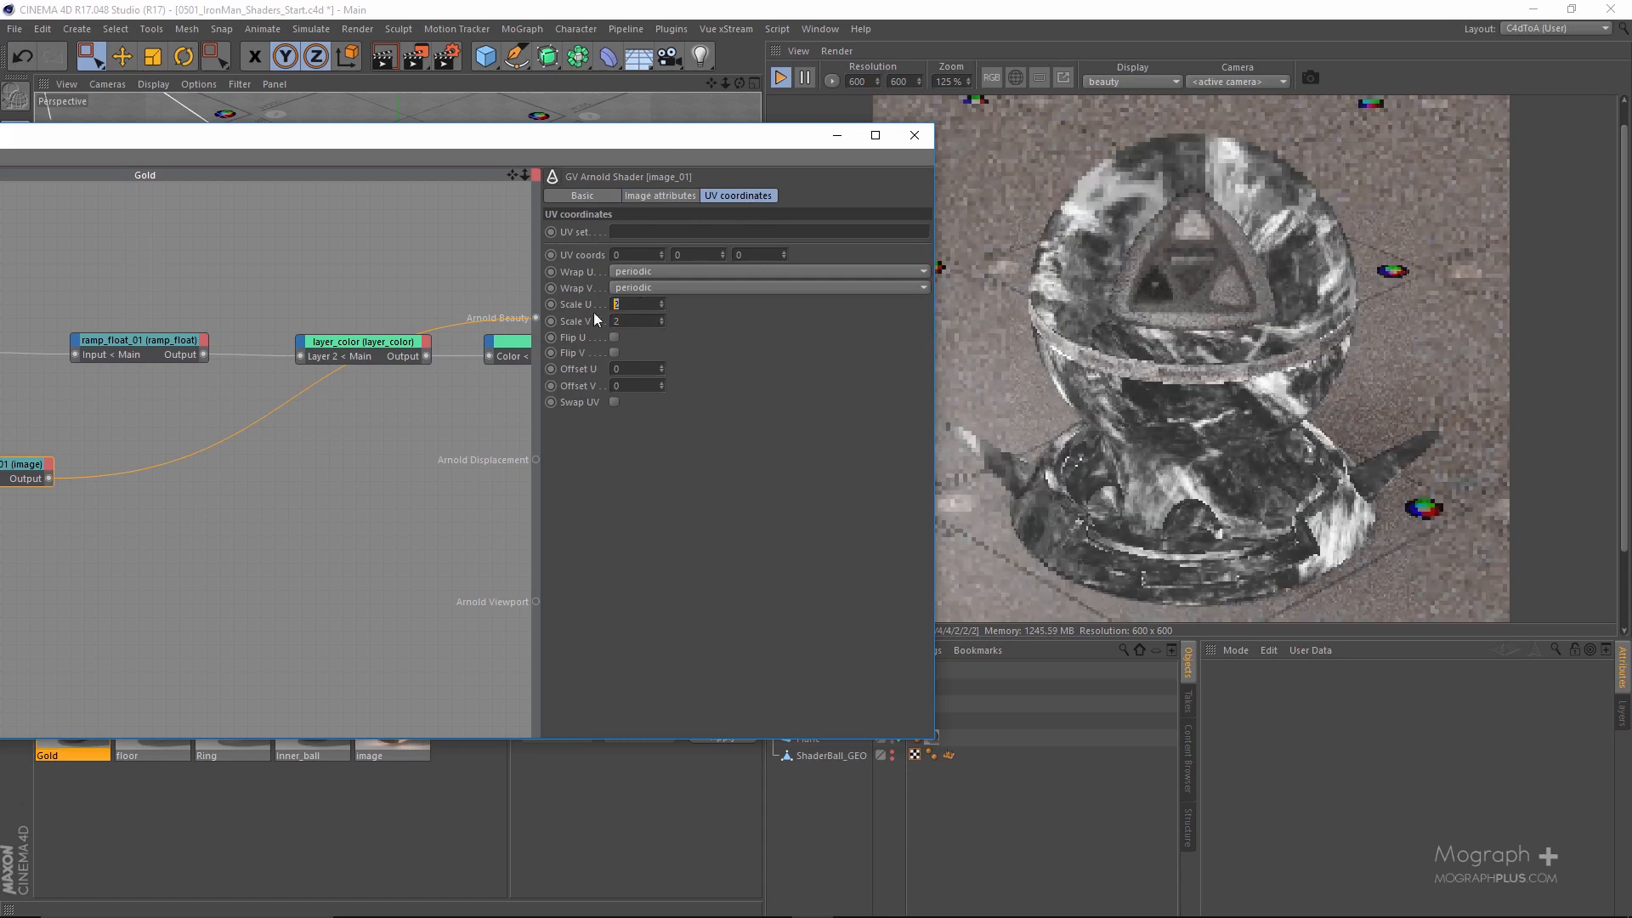
Set Scale U and Scale V of the image_01 node to 3 and inspect the texture in the render.
{"action": "double_click", "coordinate": [631, 305]}
{"action": "type", "text": "3"}
{"action": "key", "text": "Tab"}
{"action": "type", "text": "3"}
{"action": "key", "text": "Return"}
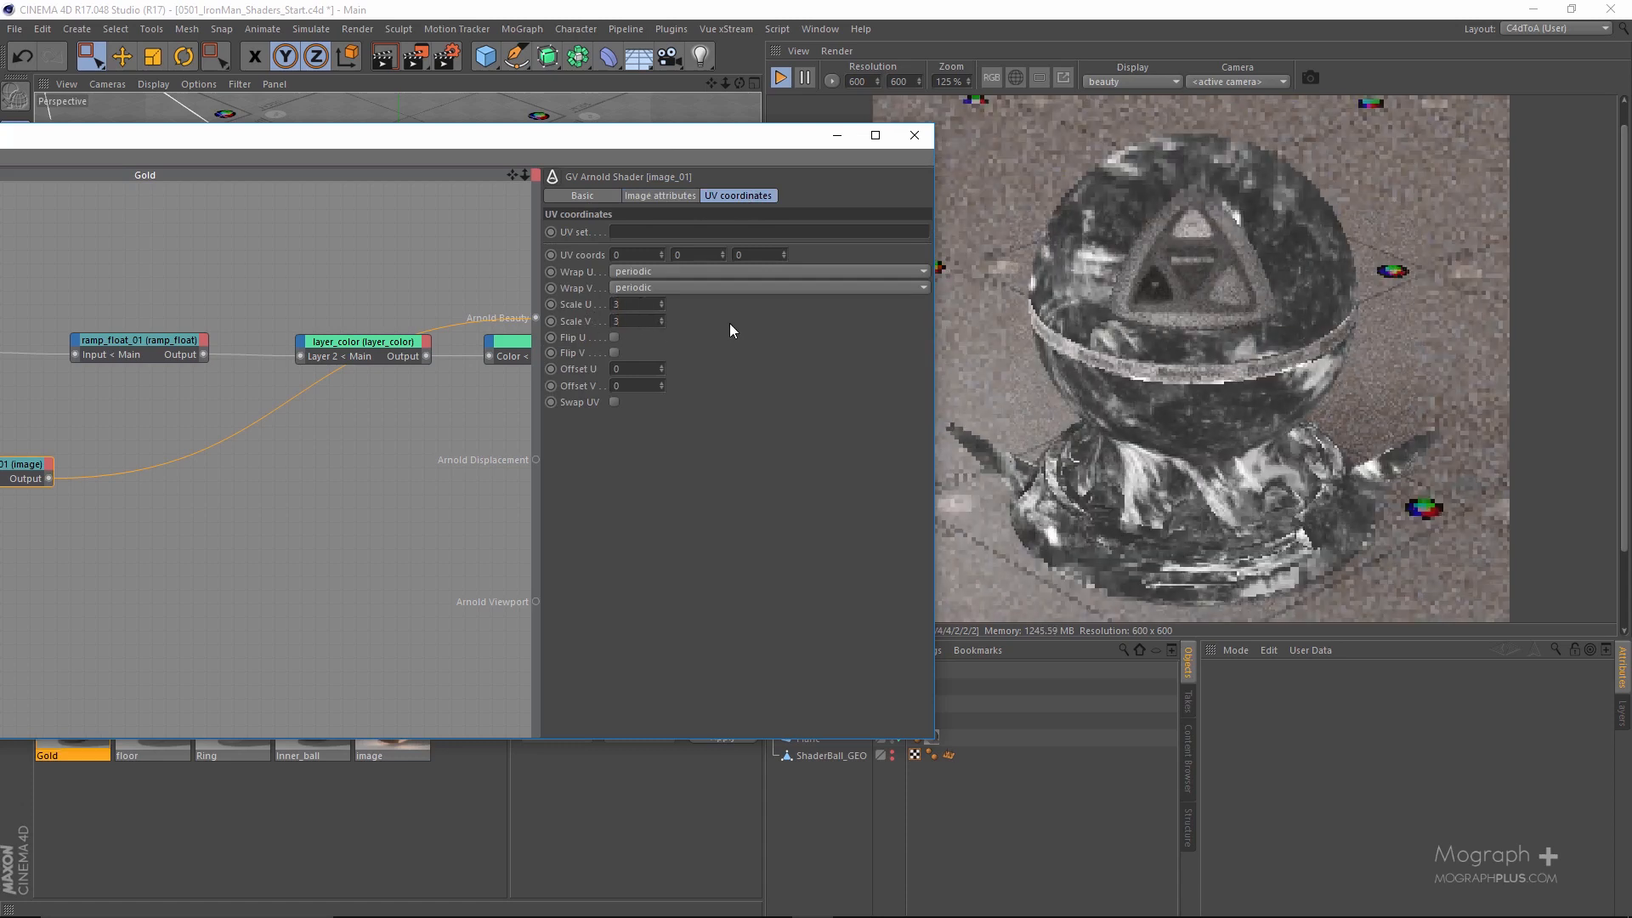
{"action": "scroll", "coordinate": [1054, 340], "scroll_direction": "up", "scroll_amount": 1}
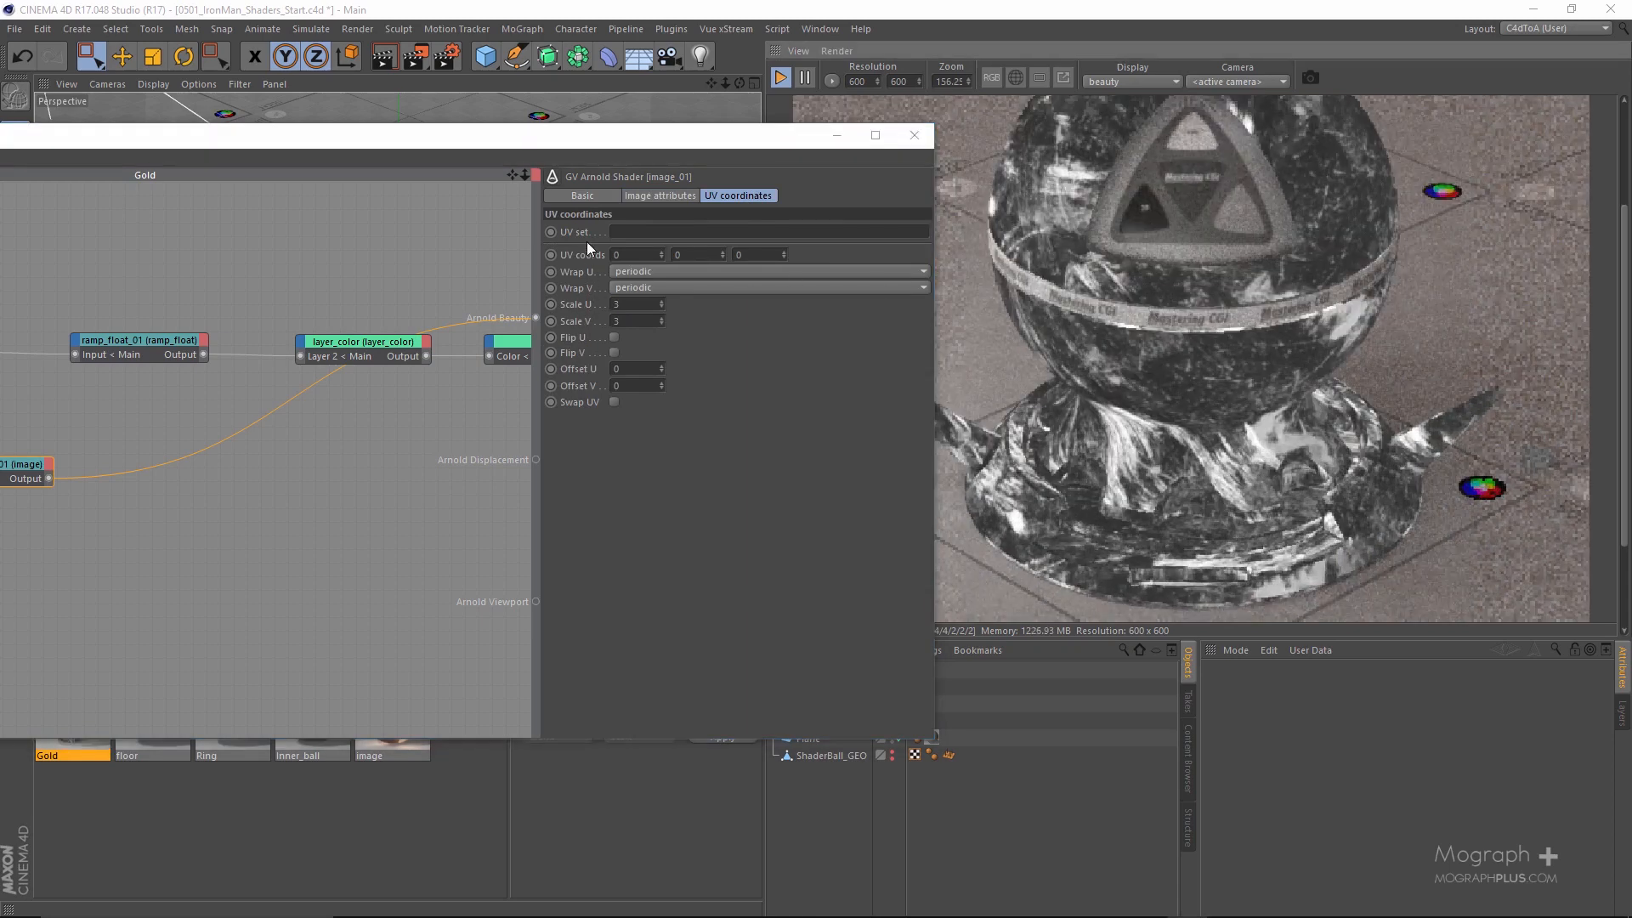
Insert a uv_transform node between image_01 and Arnold Beauty, wired through its Passthrough input.
{"action": "left_click_drag", "start_coordinate": [553, 138], "coordinate": [631, 115]}
{"action": "left_click_drag", "start_coordinate": [519, 116], "coordinate": [736, 123]}
{"action": "type", "text": "uv"}
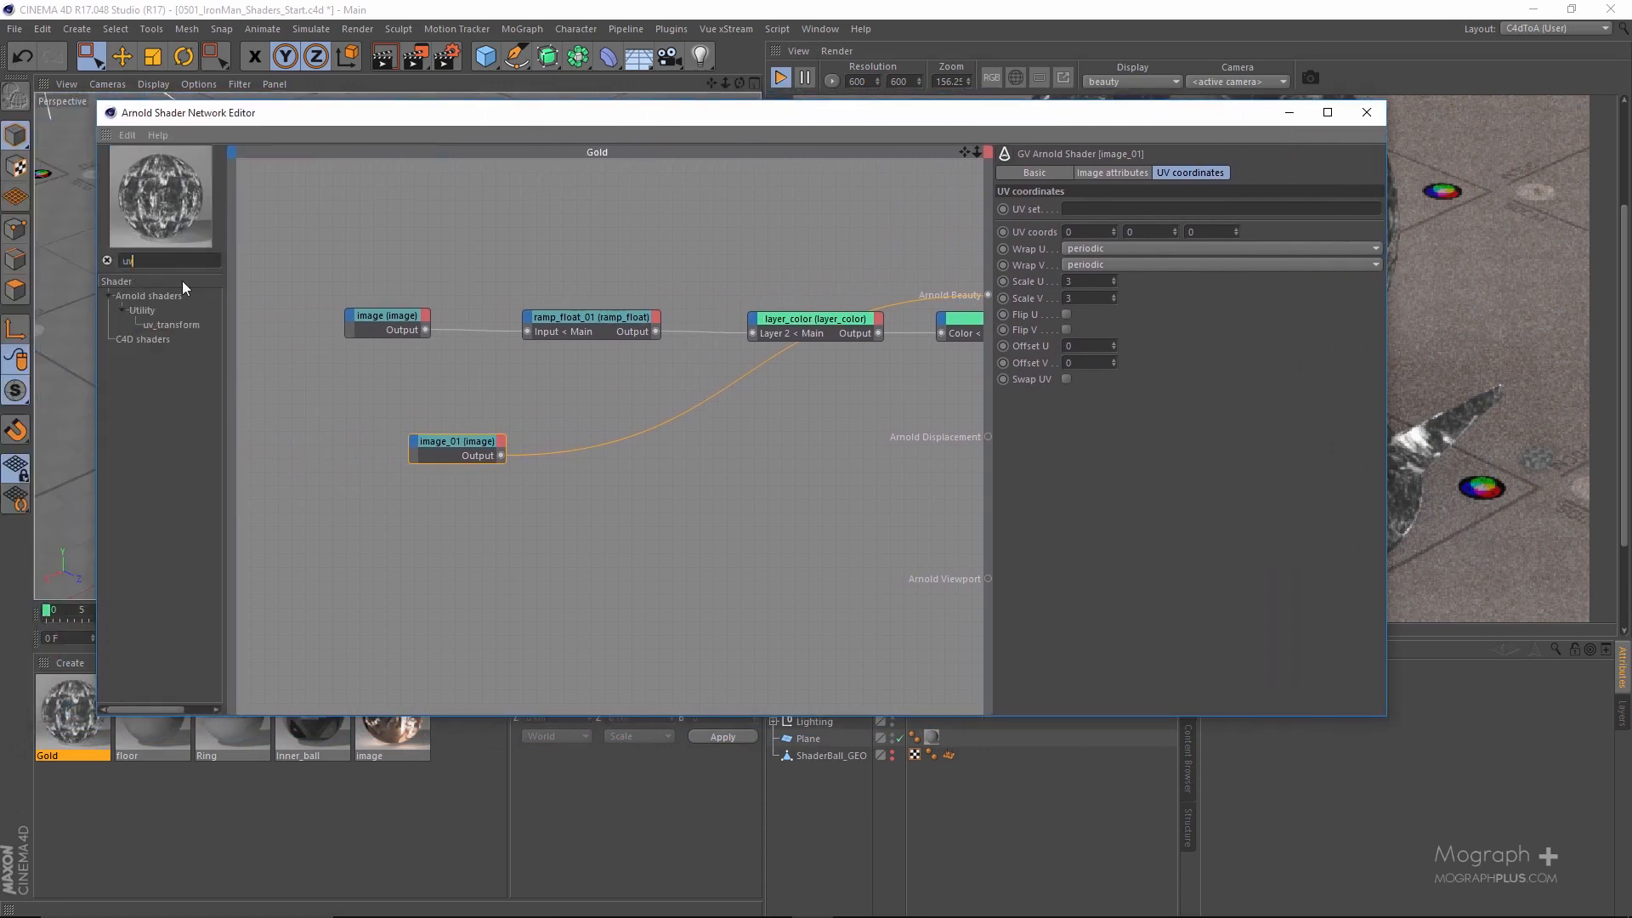
{"action": "left_click", "coordinate": [170, 325]}
{"action": "left_click_drag", "start_coordinate": [473, 448], "coordinate": [473, 447]}
{"action": "left_click", "coordinate": [493, 484]}
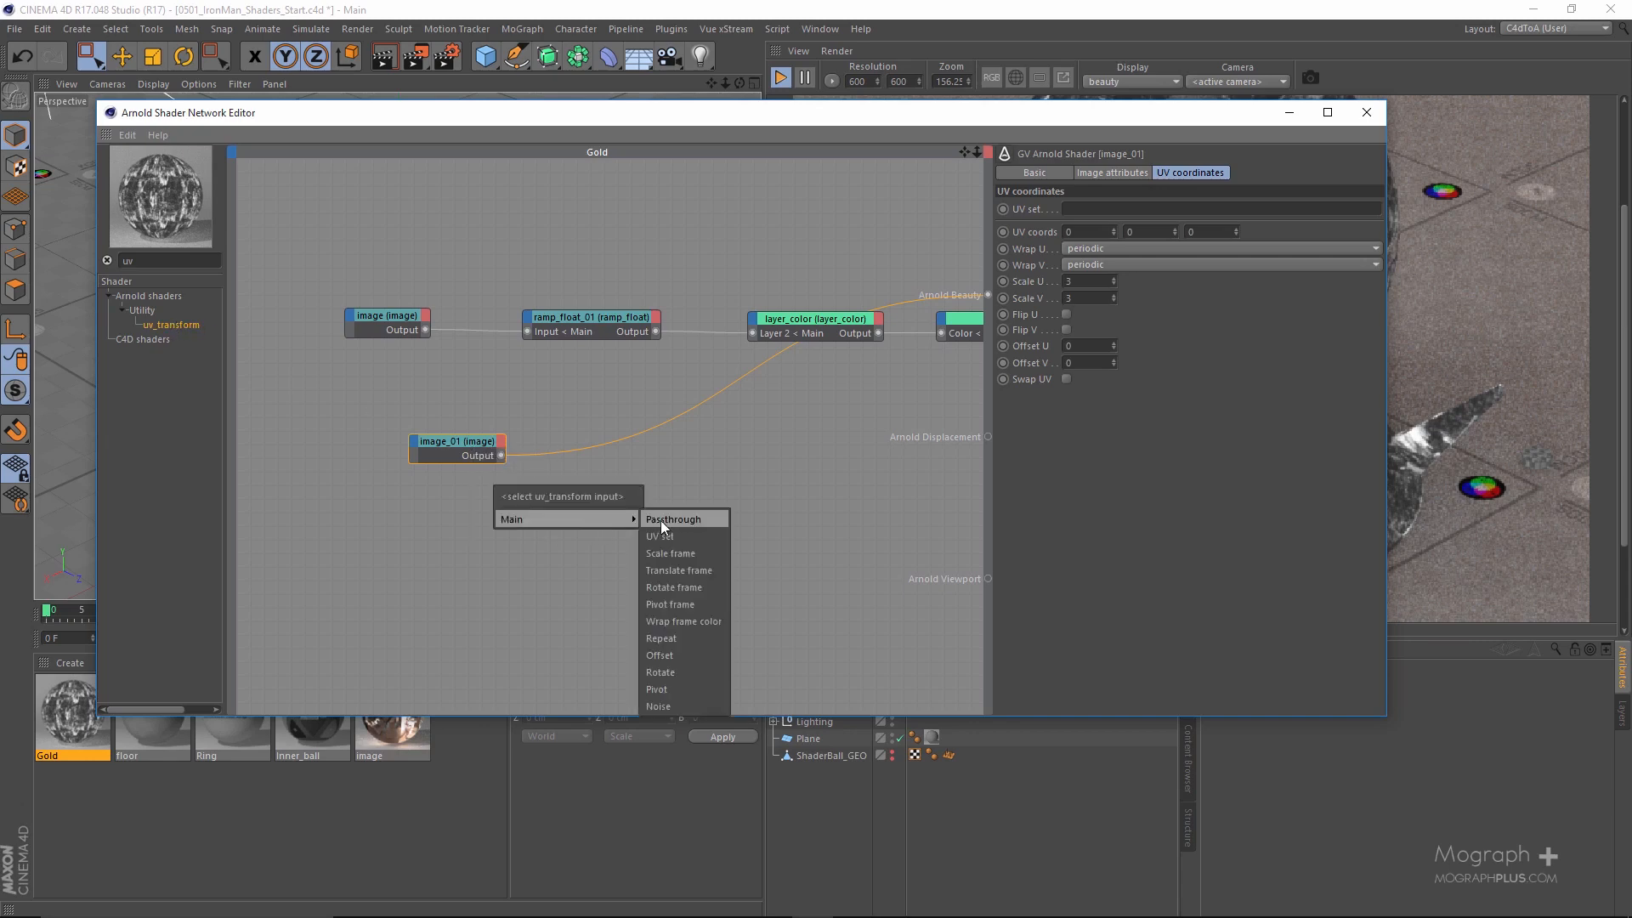
{"action": "left_click", "coordinate": [660, 520]}
Set the uv_transform node's Rotate value to 23 degrees.
{"action": "left_click_drag", "start_coordinate": [943, 118], "coordinate": [296, 93]}
{"action": "scroll", "coordinate": [1026, 368], "scroll_direction": "down", "scroll_amount": 2}
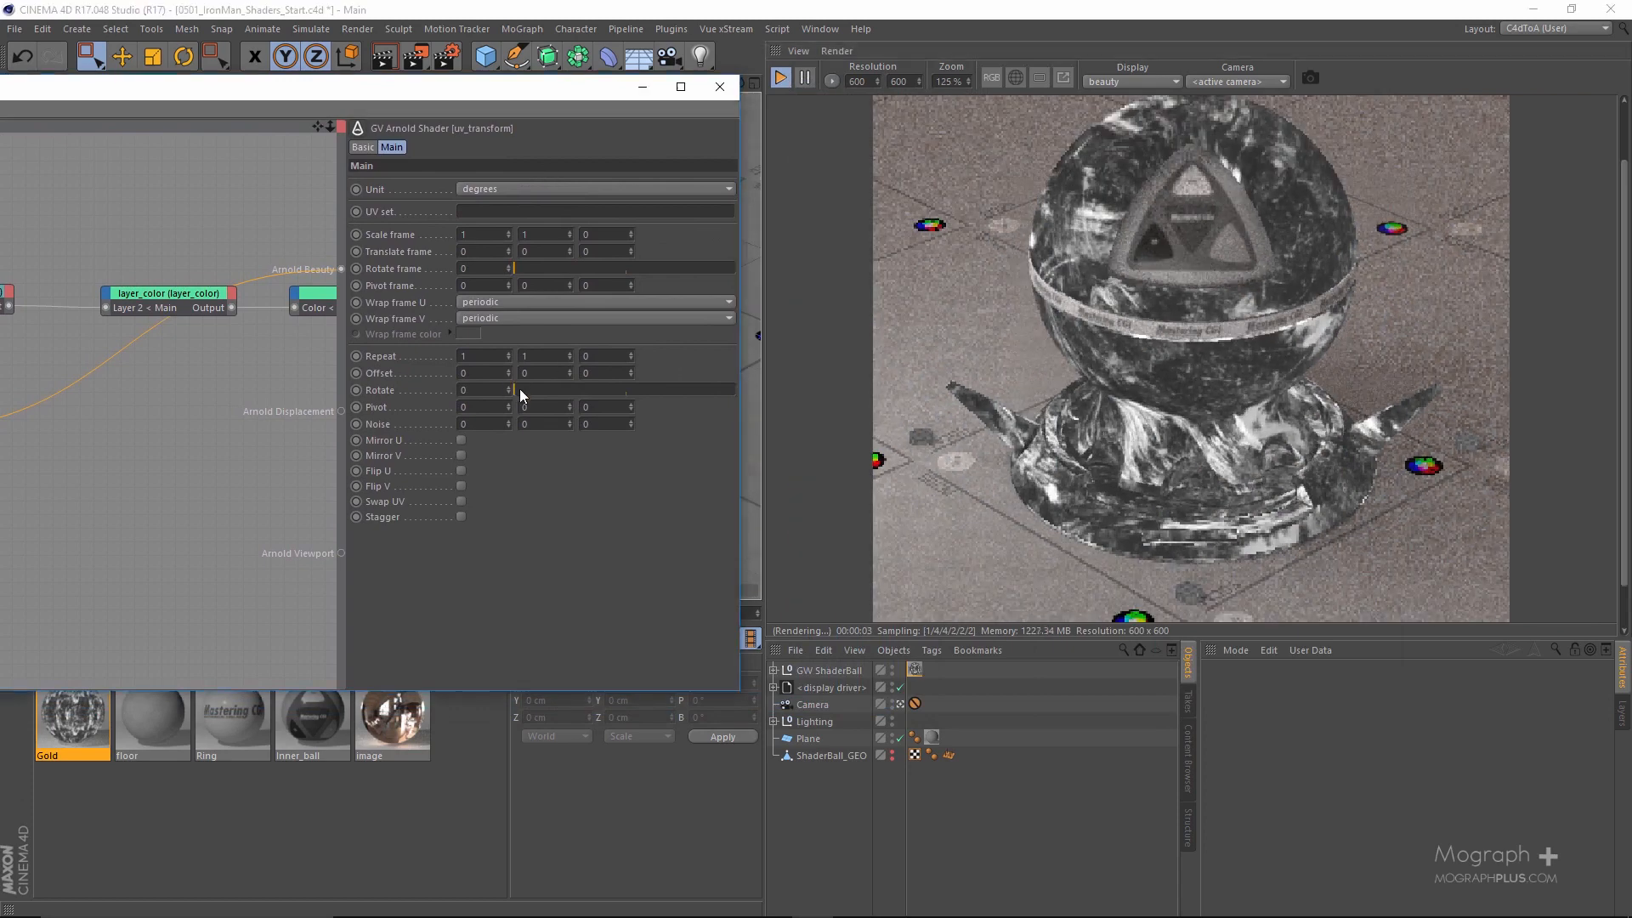
{"action": "left_click_drag", "start_coordinate": [519, 390], "coordinate": [528, 391]}
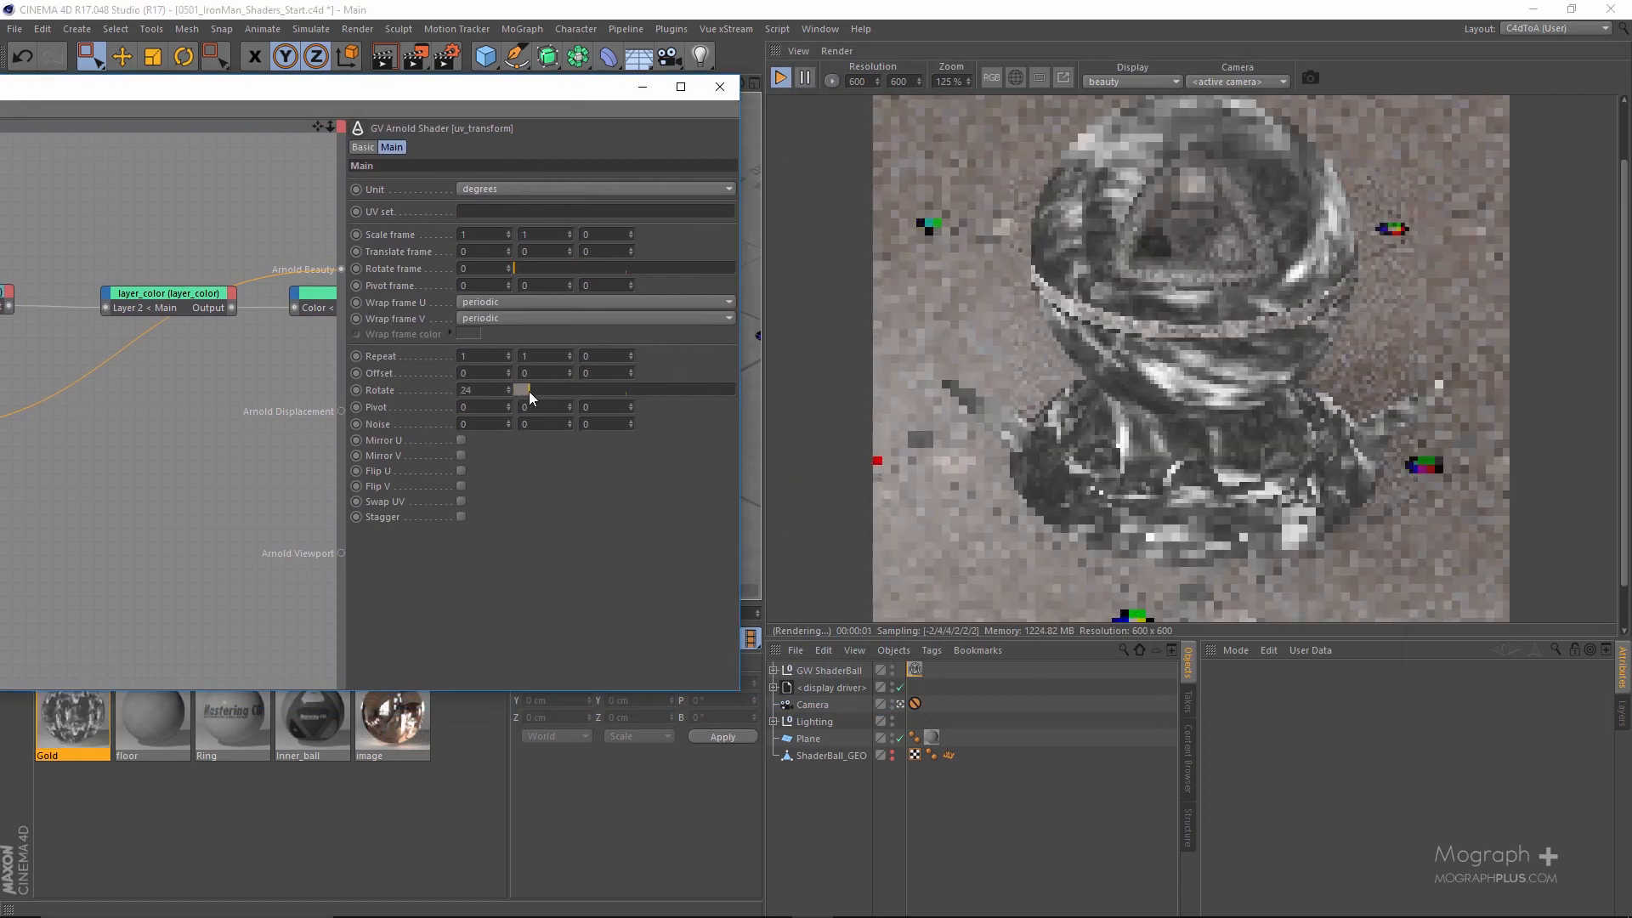
{"action": "double_click", "coordinate": [488, 389]}
{"action": "type", "text": "23"}
{"action": "key", "text": "Return"}
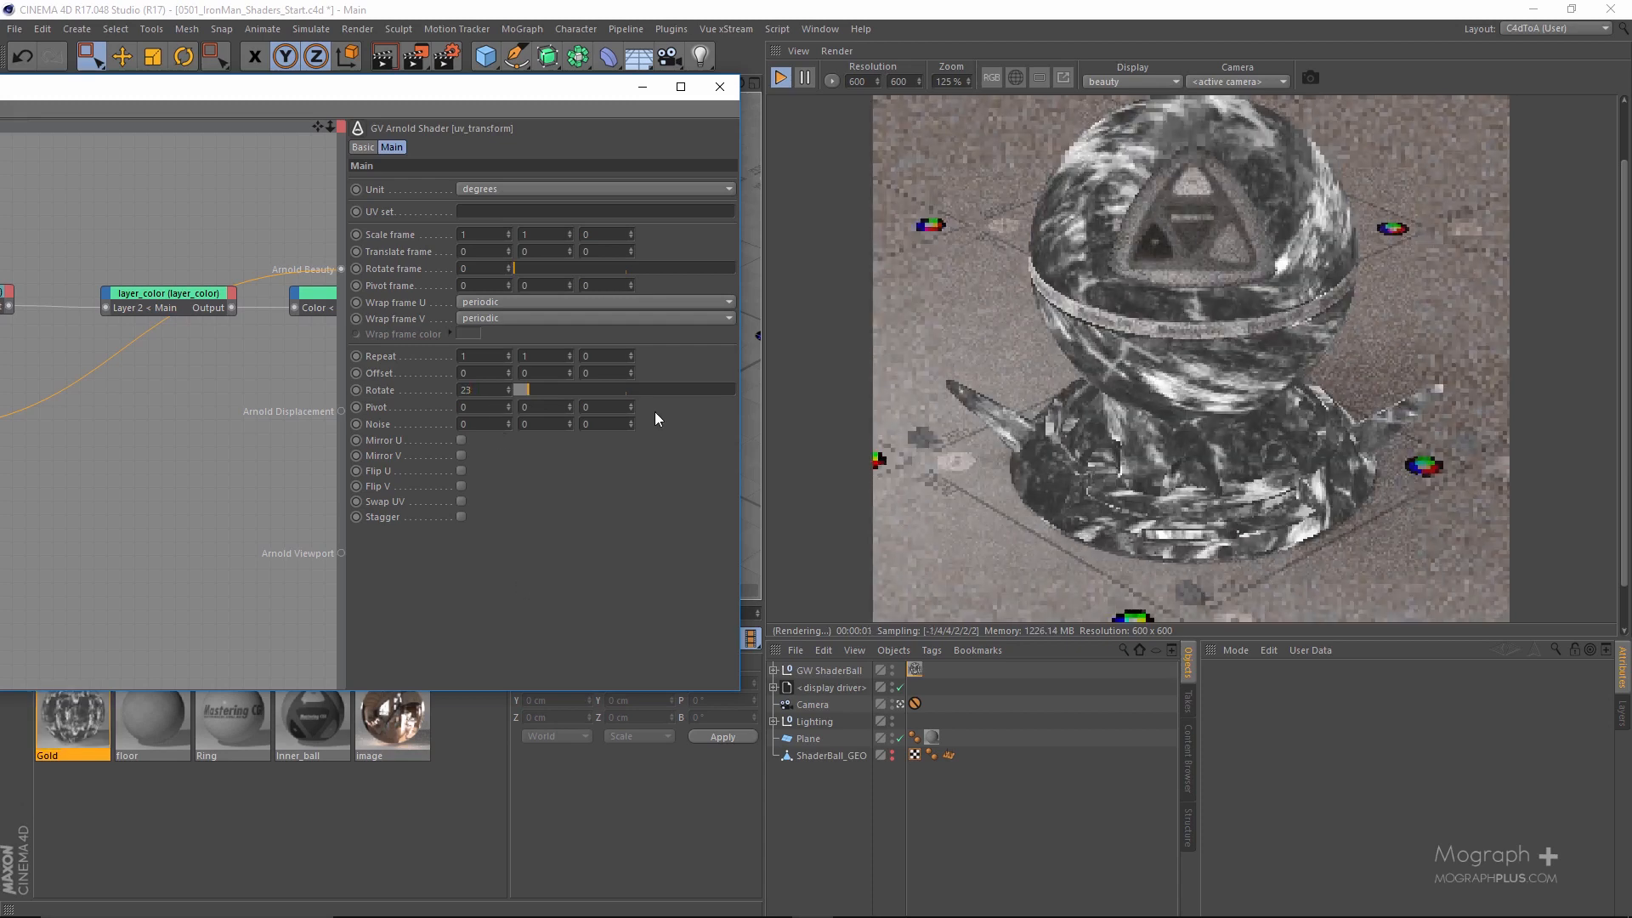
Insert a color_correct node between uv_transform and Arnold Beauty, wired through its input port.
{"action": "left_click_drag", "start_coordinate": [553, 95], "coordinate": [917, 106]}
{"action": "left_click_drag", "start_coordinate": [379, 128], "coordinate": [627, 102]}
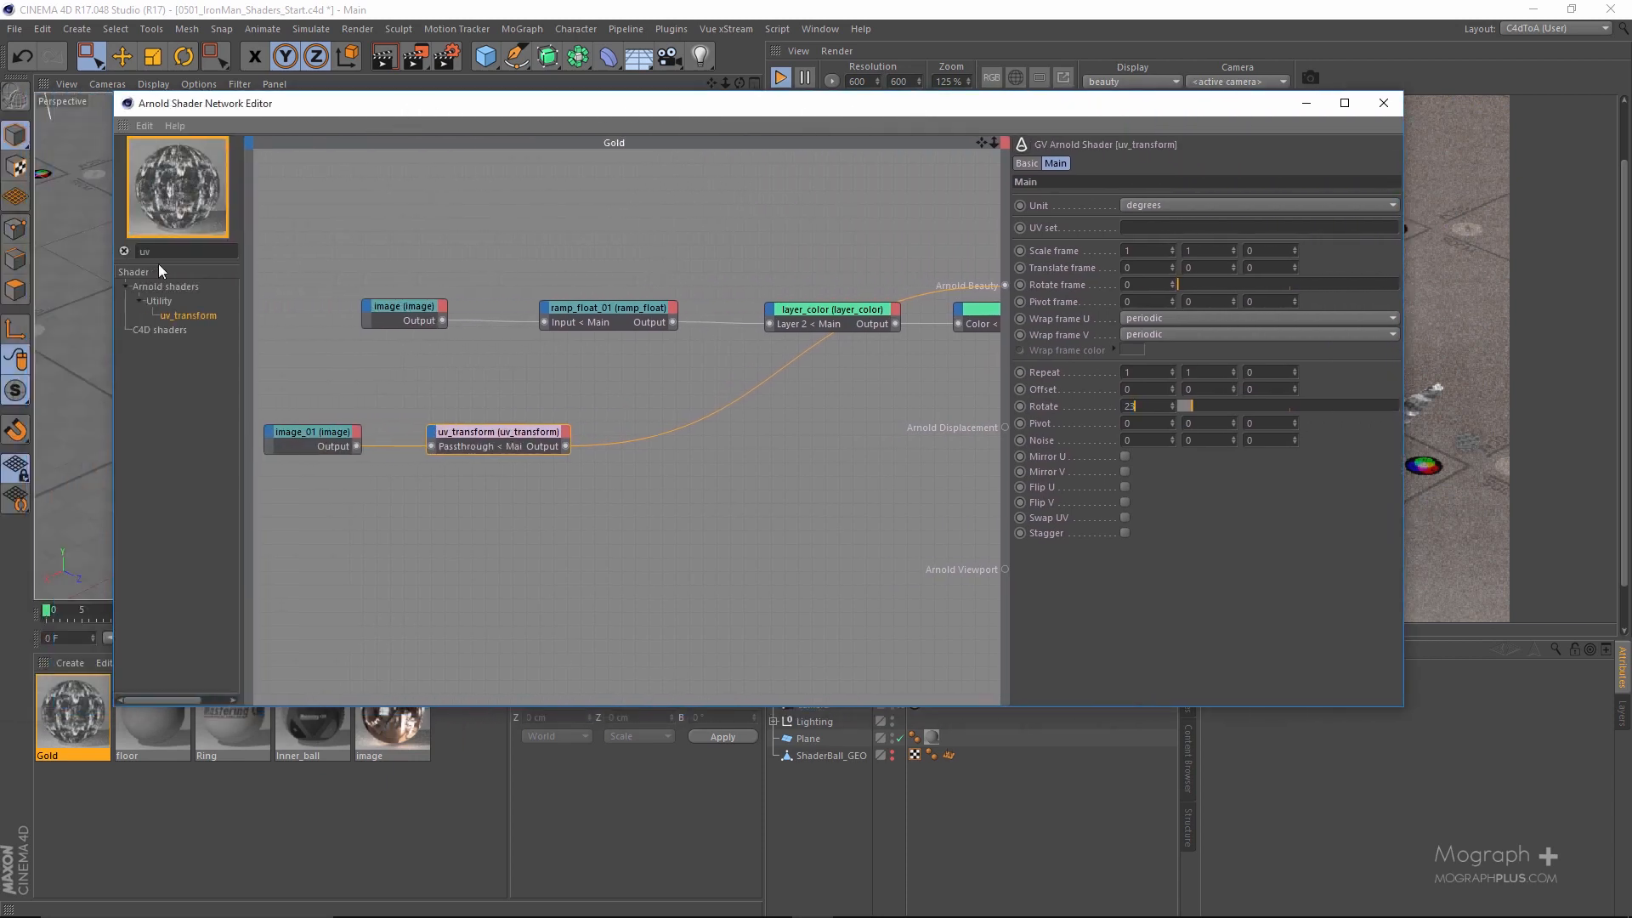
{"action": "type", "text": "corre"}
{"action": "right_click", "coordinate": [499, 433]}
{"action": "left_click", "coordinate": [564, 473]}
{"action": "right_click", "coordinate": [562, 470]}
{"action": "mouse_move", "coordinate": [665, 507]}
{"action": "left_click", "coordinate": [725, 508]}
Try an exposure of 0.5 on the color_correct node.
{"action": "left_click_drag", "start_coordinate": [1050, 108], "coordinate": [261, 142]}
{"action": "left_click_drag", "start_coordinate": [317, 319], "coordinate": [239, 321]}
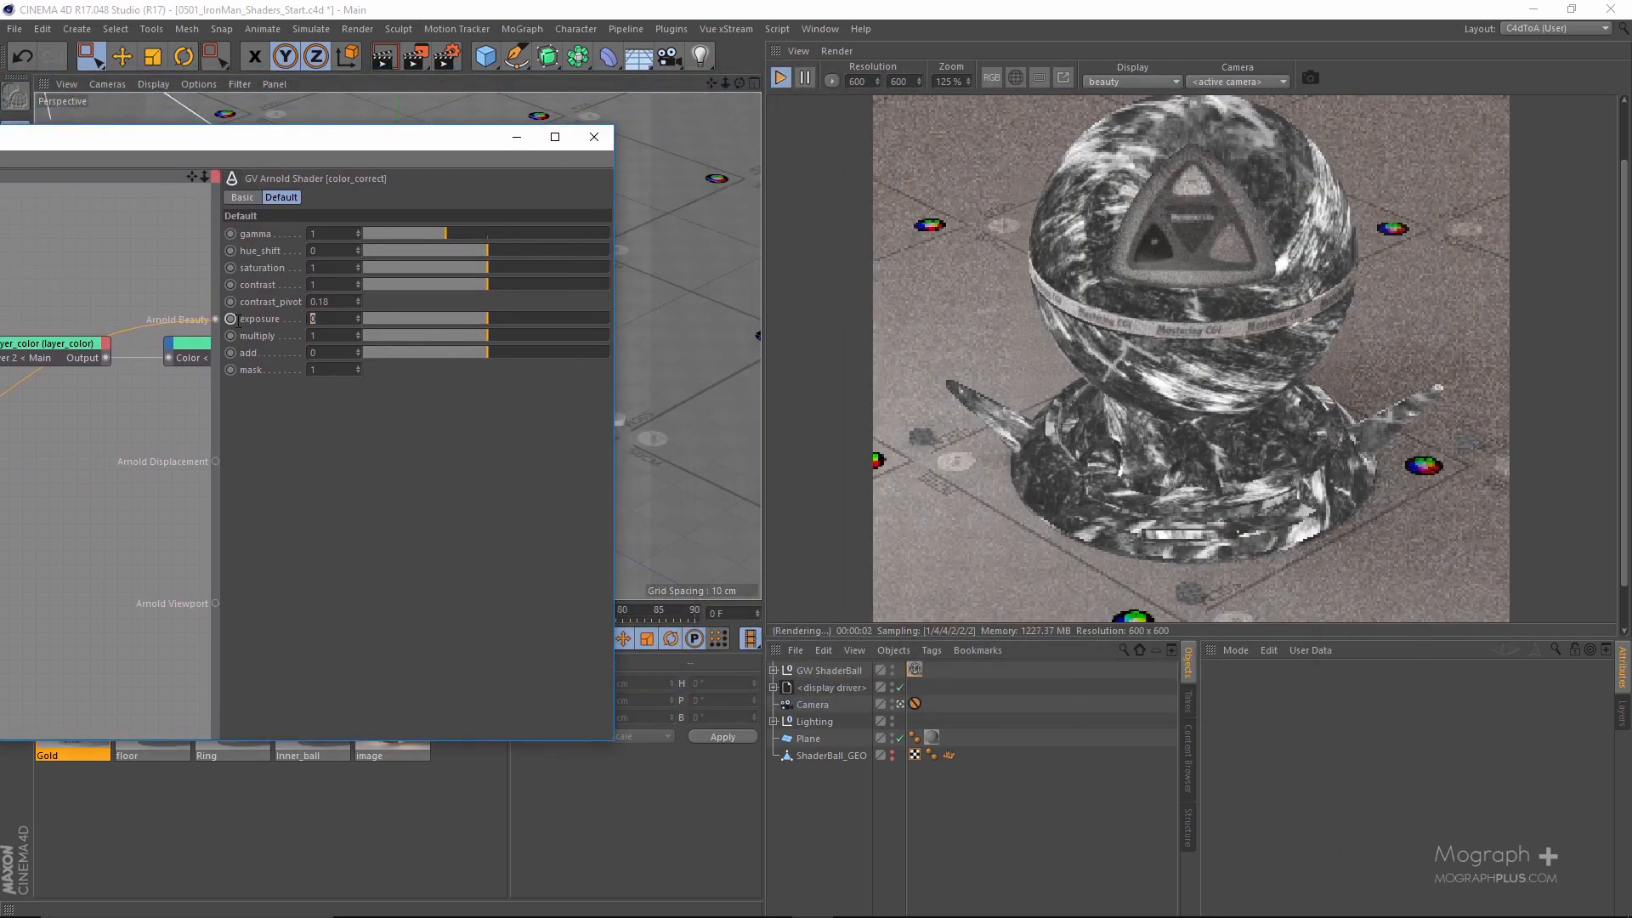
{"action": "key", "text": "Return"}
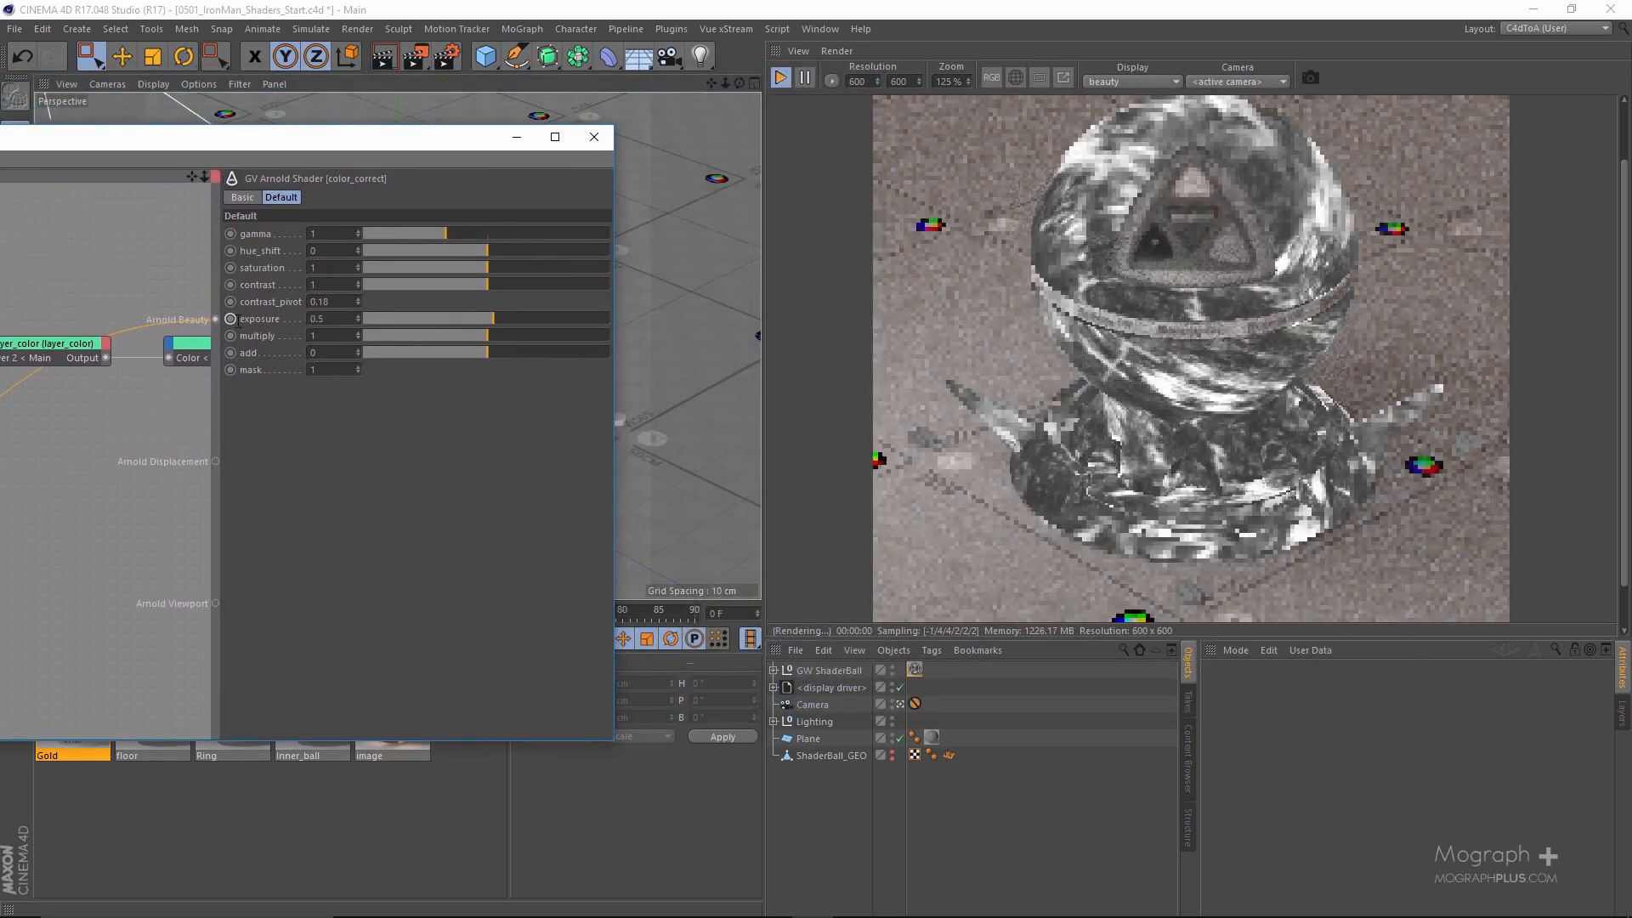
Set the color_correct node's exposure to 0.2 and bring the node network back into view.
{"action": "double_click", "coordinate": [341, 319]}
{"action": "type", "text": ".2"}
{"action": "key", "text": "Return"}
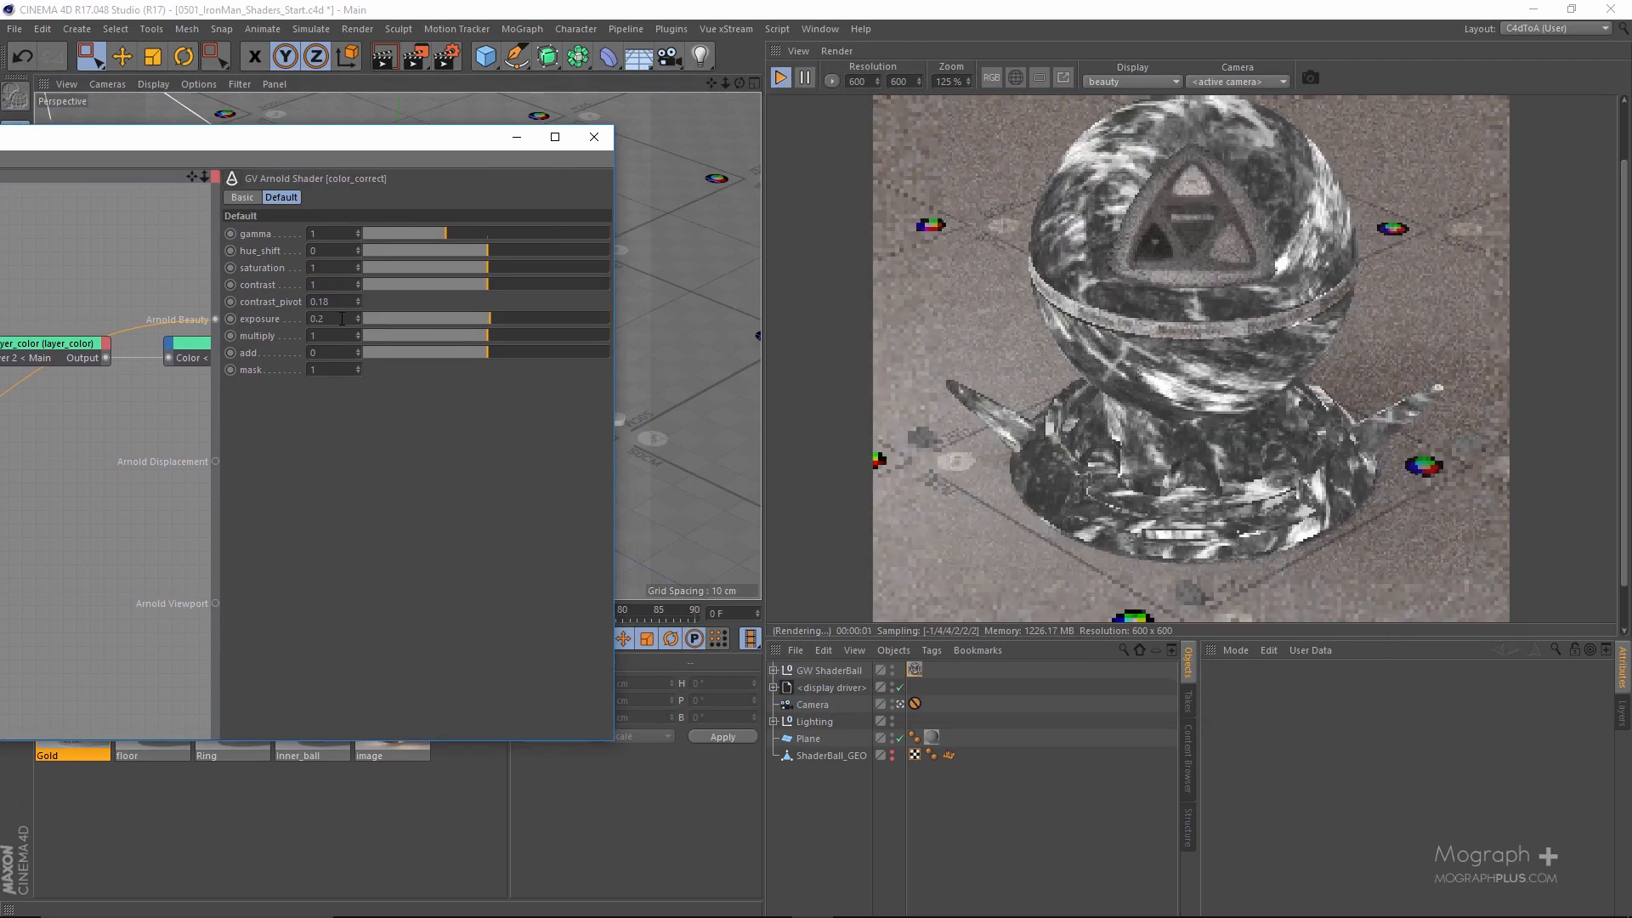
{"action": "left_click_drag", "start_coordinate": [317, 141], "coordinate": [826, 186]}
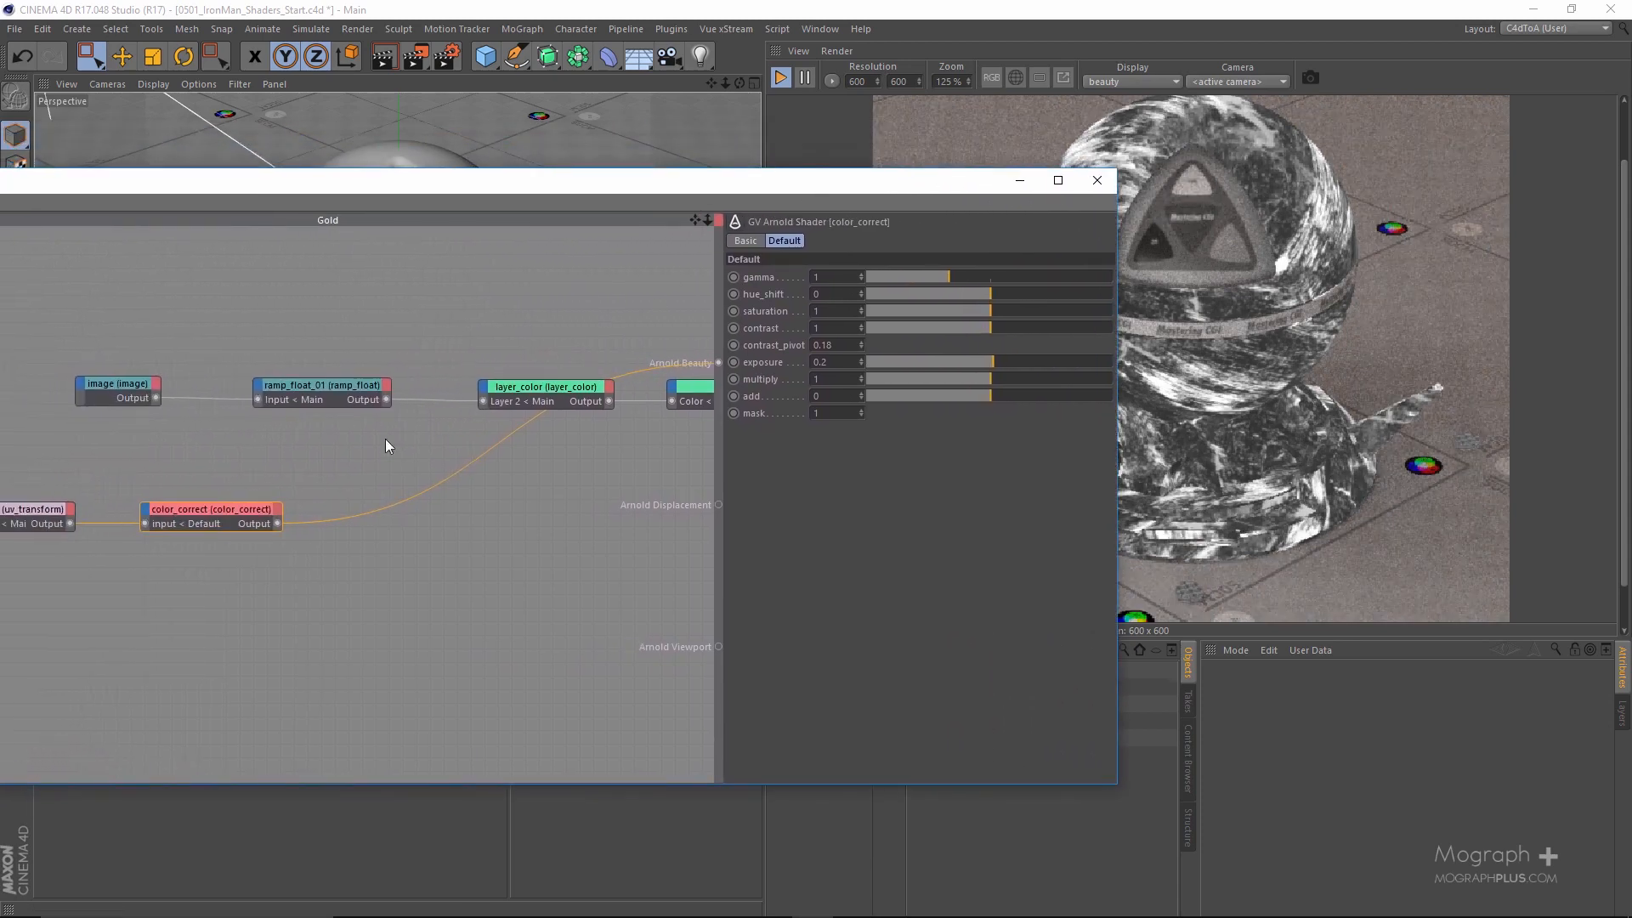
Connect the color_correct node's output to the Layer 2 alpha port of layer_color.
{"action": "left_click_drag", "start_coordinate": [277, 523], "coordinate": [471, 397]}
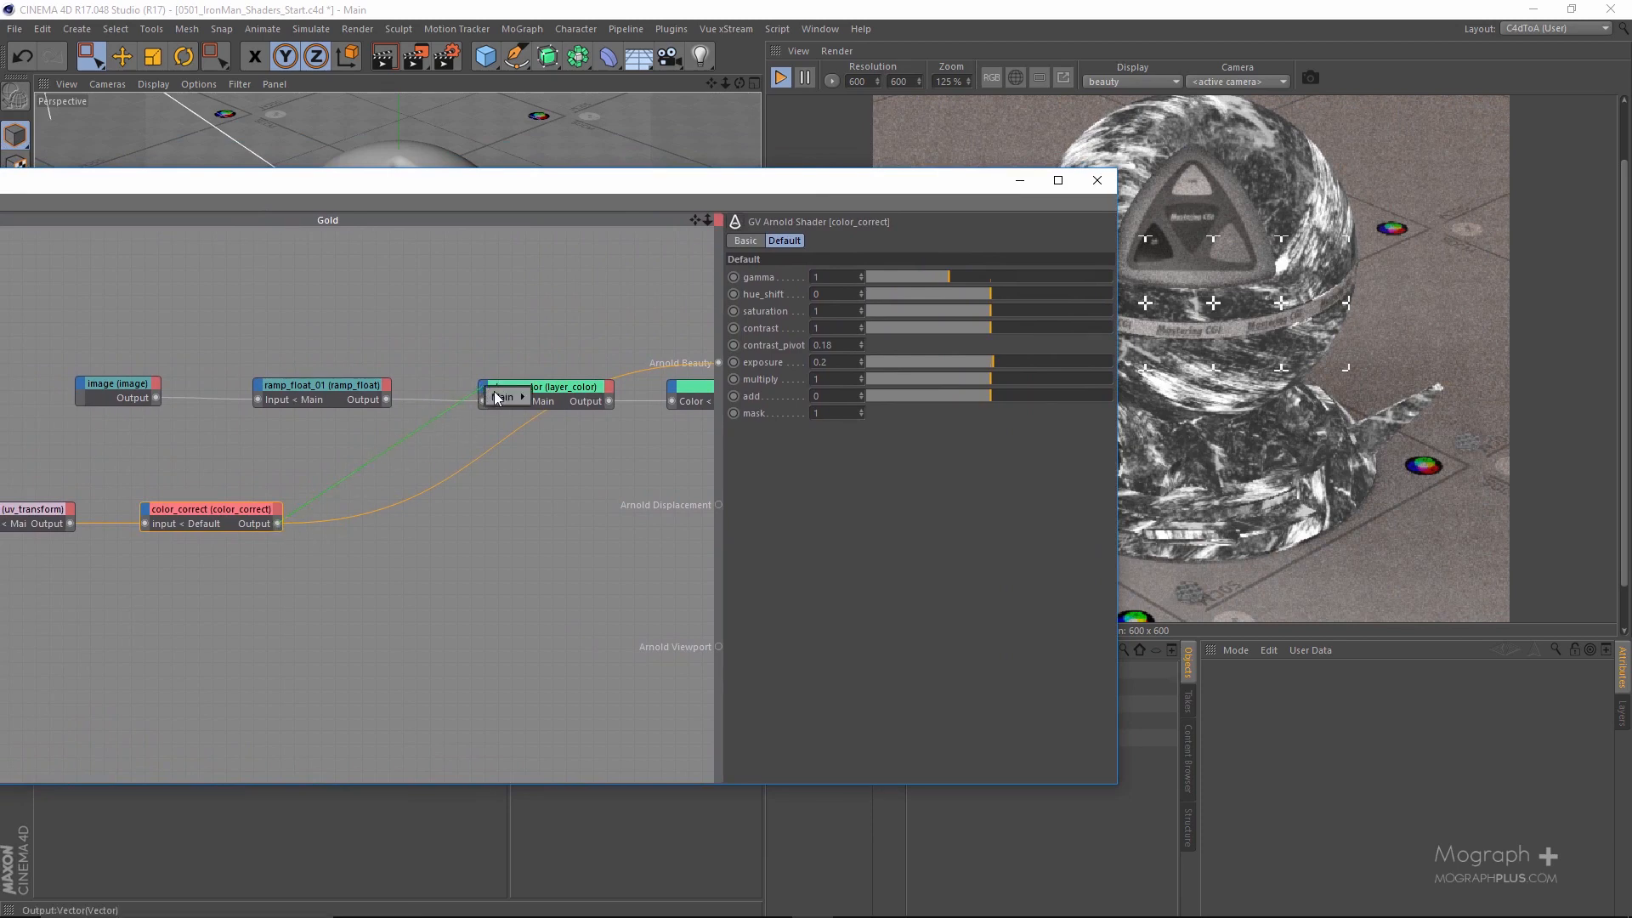
{"action": "left_click", "coordinate": [485, 390]}
{"action": "left_click", "coordinate": [583, 598]}
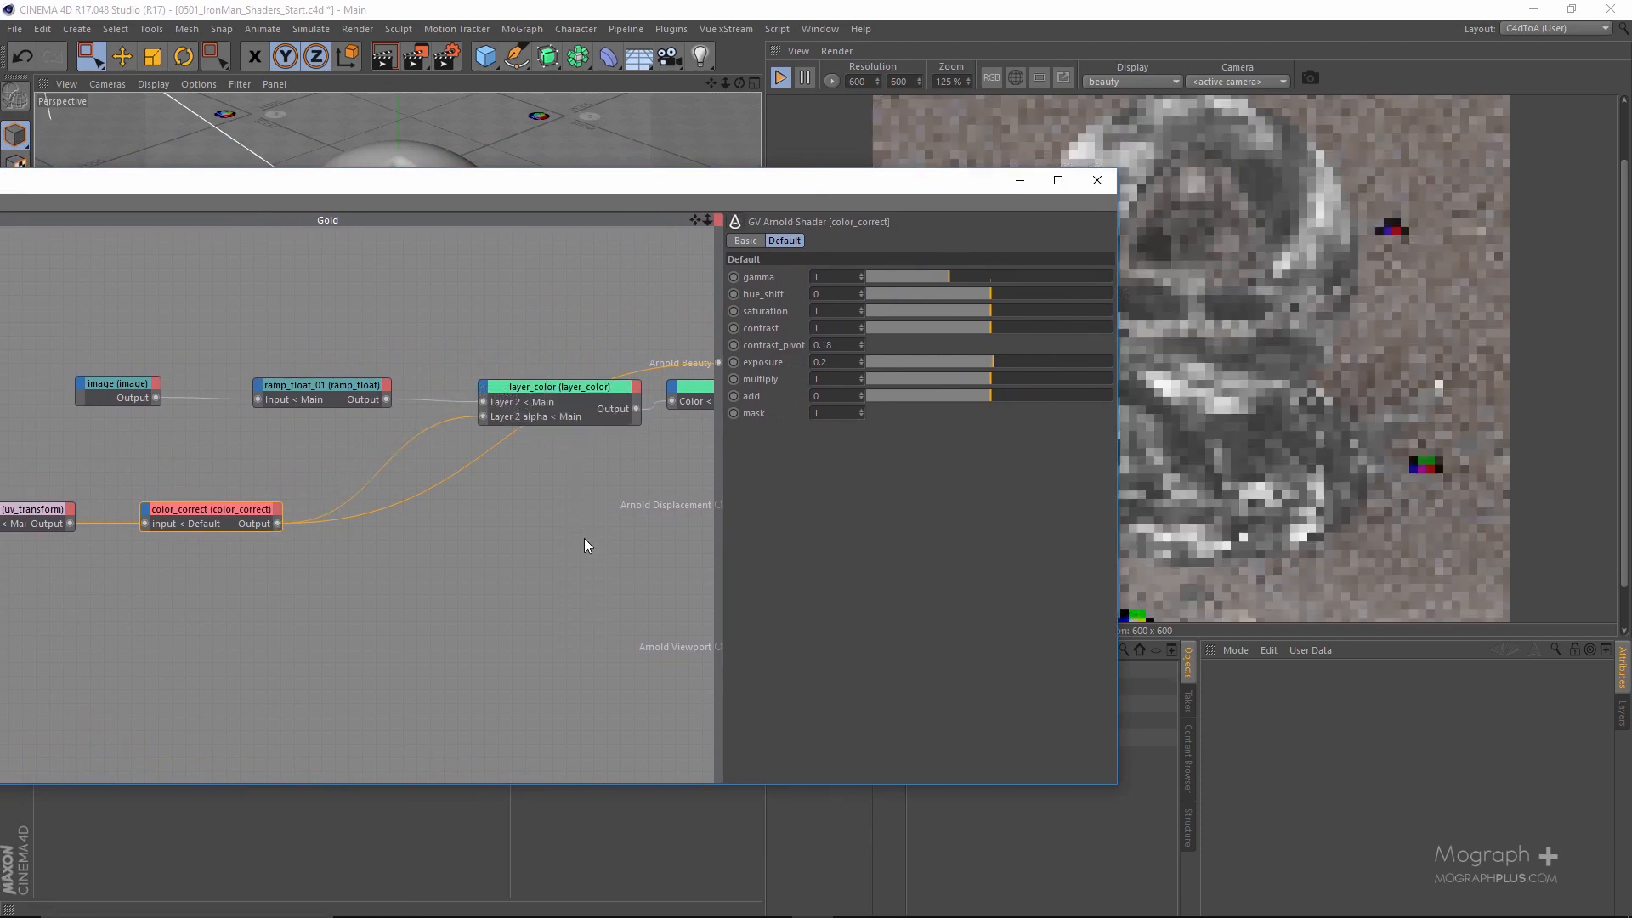
Route layer_color's output to Arnold Beauty and check the blended color in the render.
{"action": "left_click", "coordinate": [594, 394]}
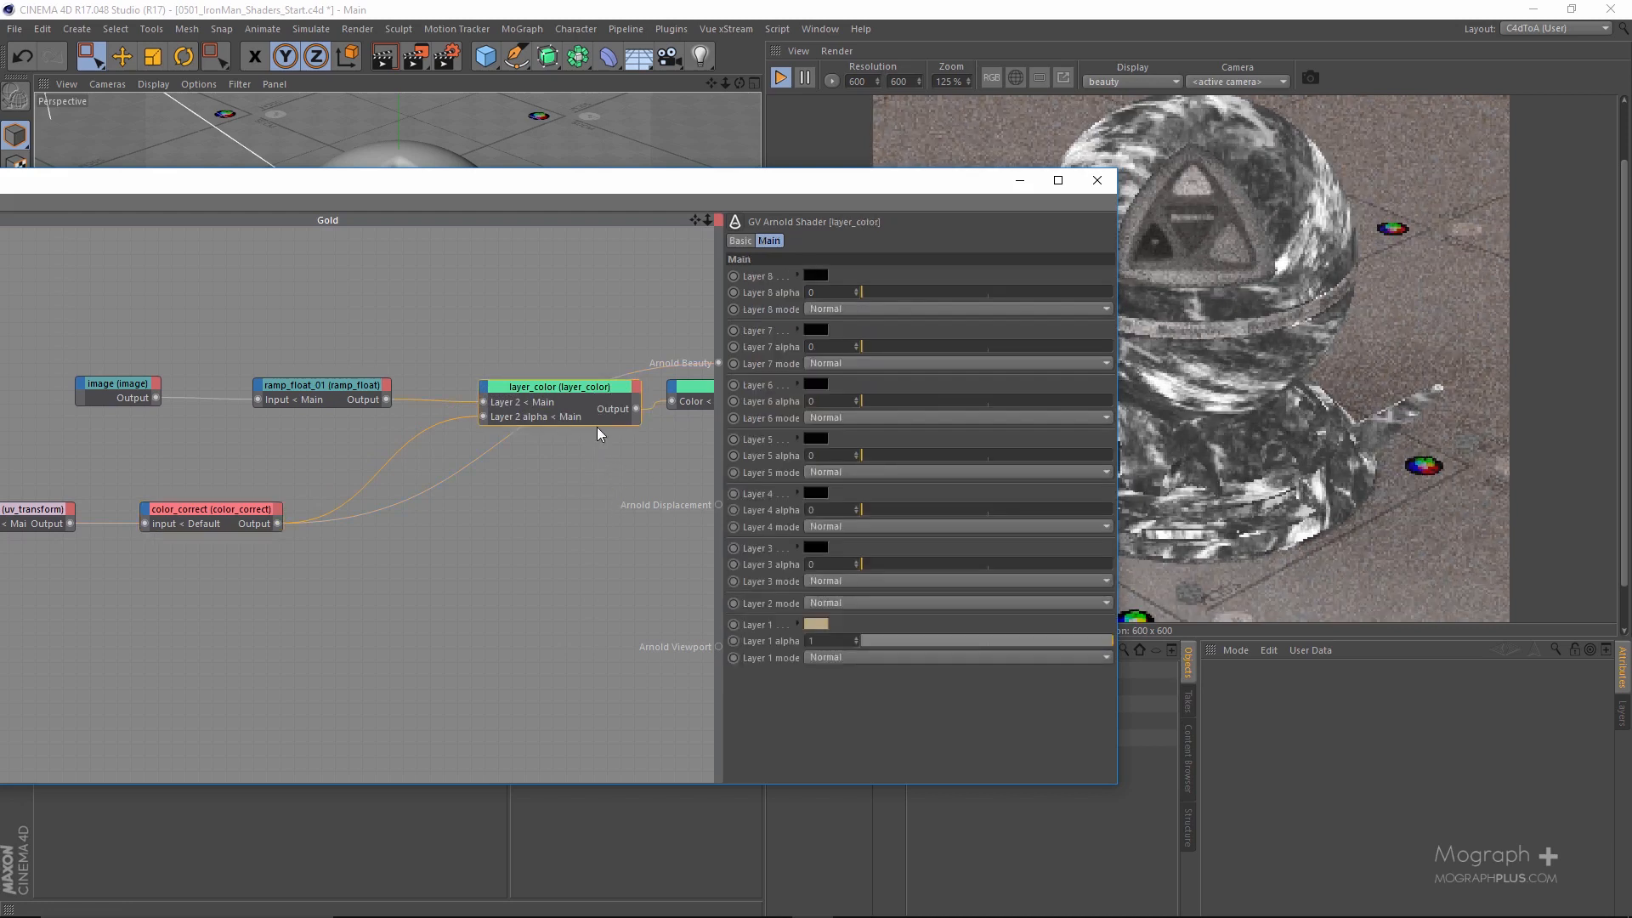
{"action": "left_click_drag", "start_coordinate": [820, 179], "coordinate": [550, 179]}
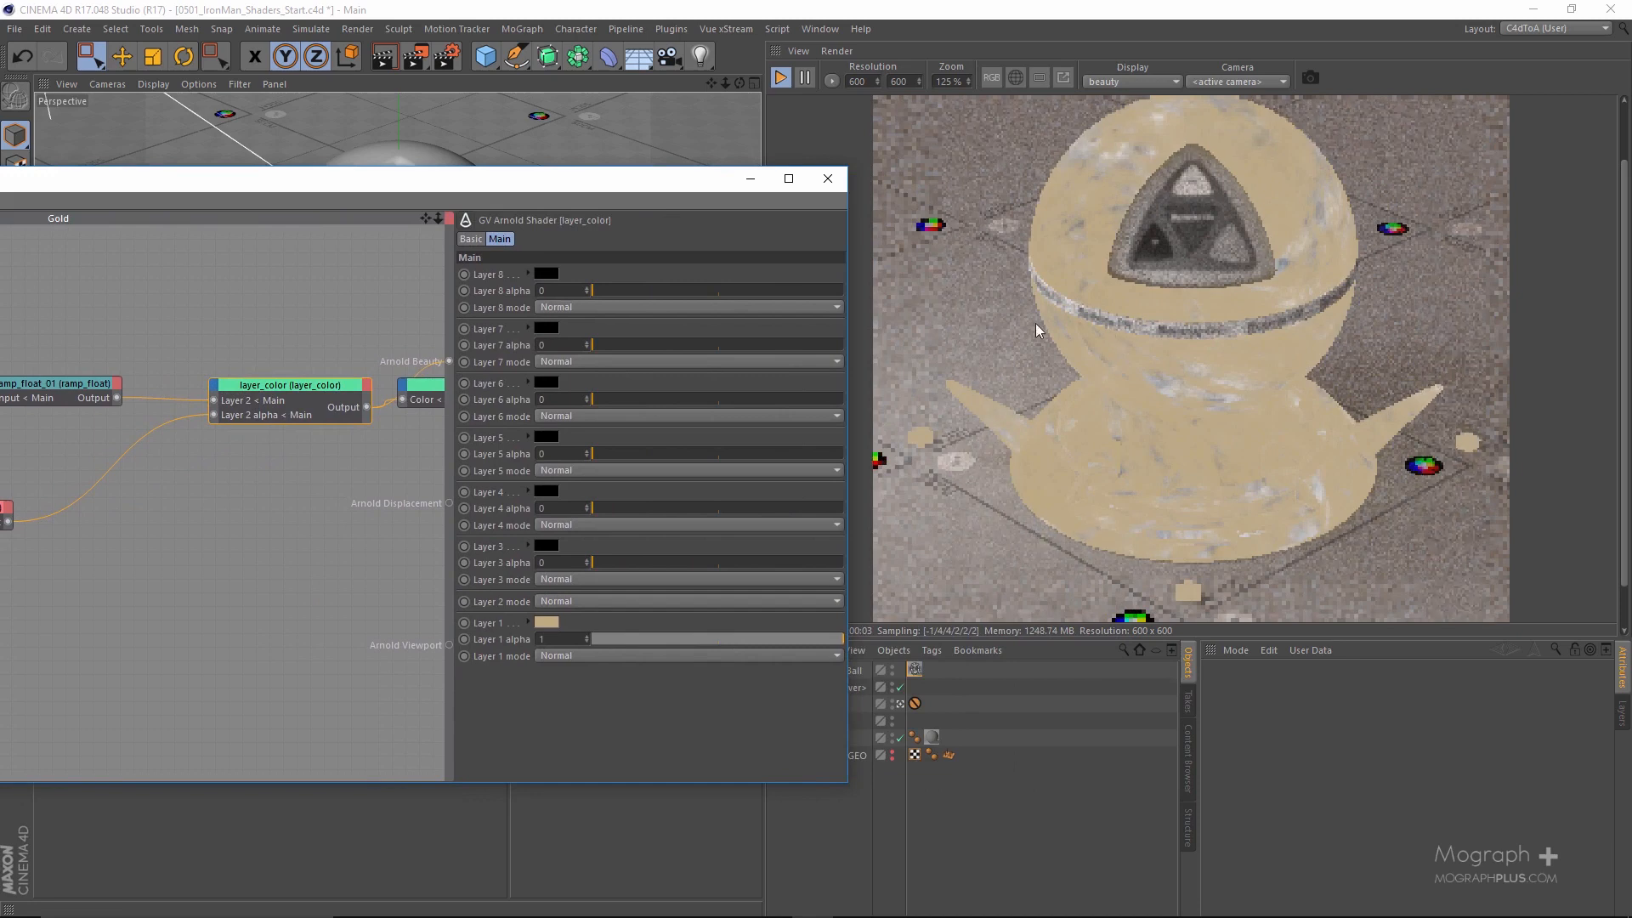
{"action": "left_click_drag", "start_coordinate": [539, 181], "coordinate": [822, 188]}
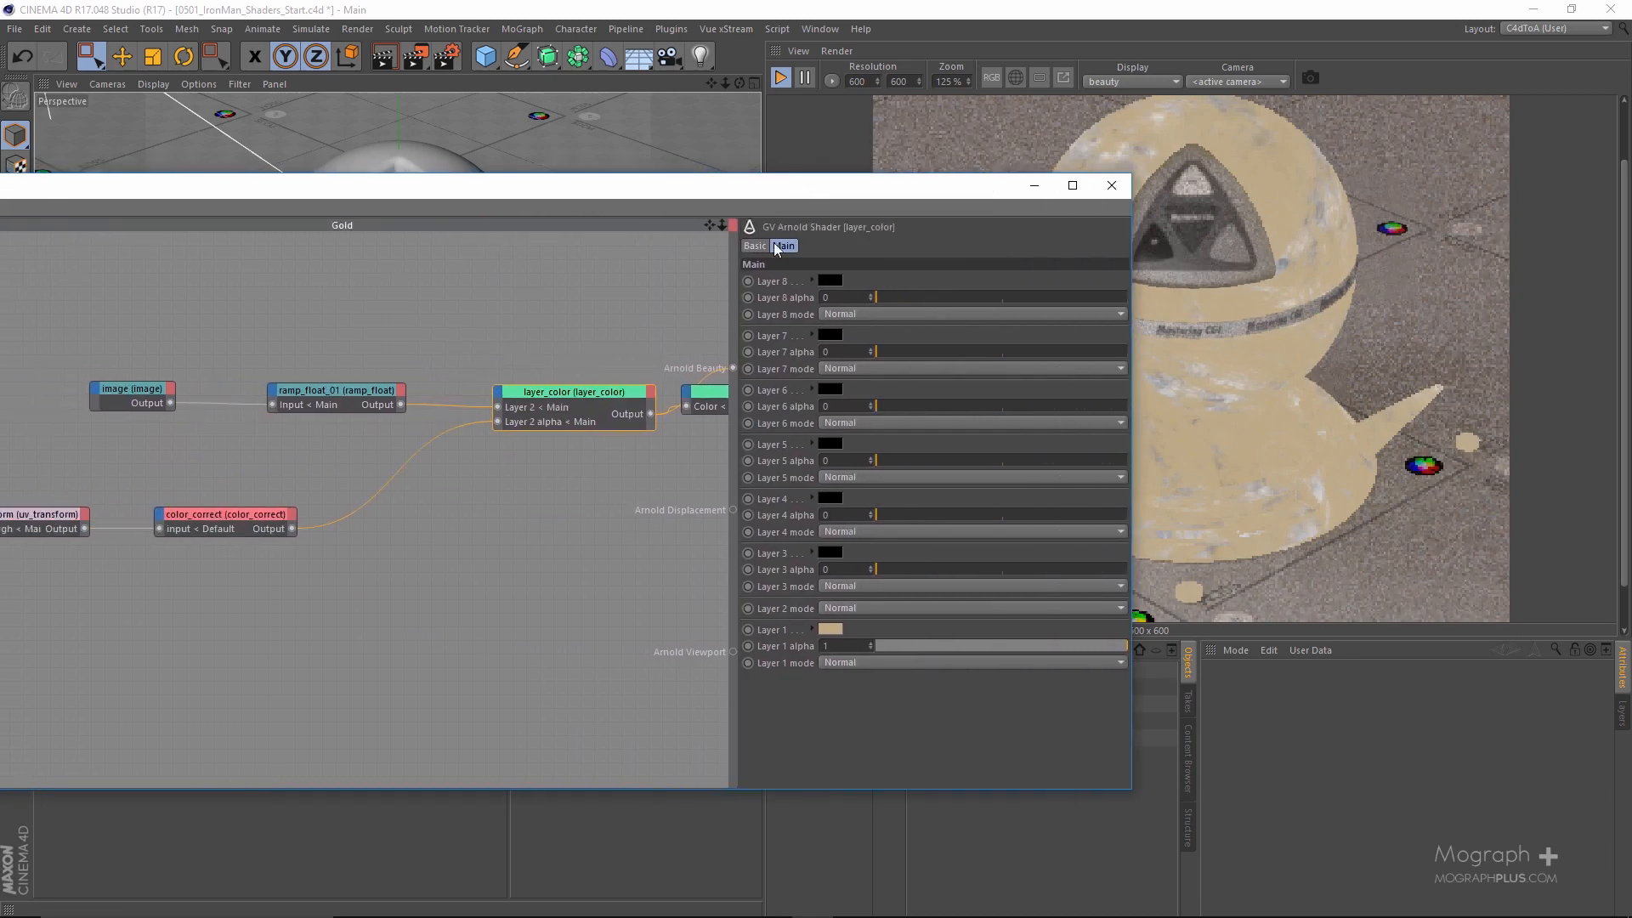
Reconnect the standard node to Arnold Beauty and inspect the gold render up close on the ball and base.
{"action": "middle_click_drag", "start_coordinate": [621, 467], "coordinate": [419, 447], "text": "alt"}
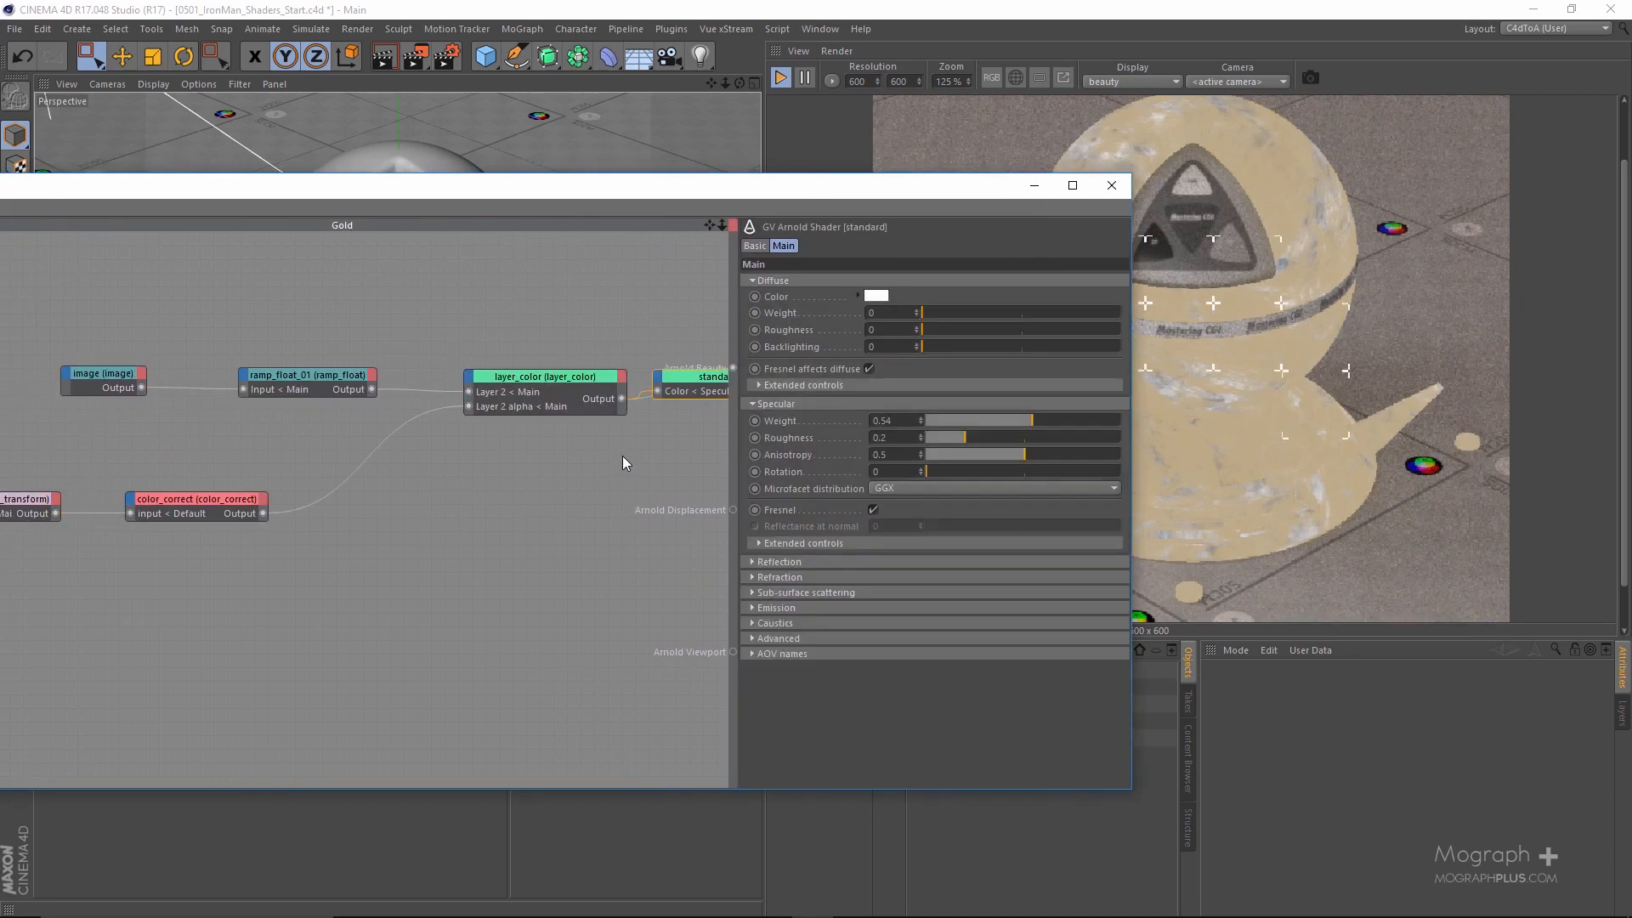
{"action": "middle_click_drag", "start_coordinate": [624, 457], "coordinate": [459, 468], "text": "alt"}
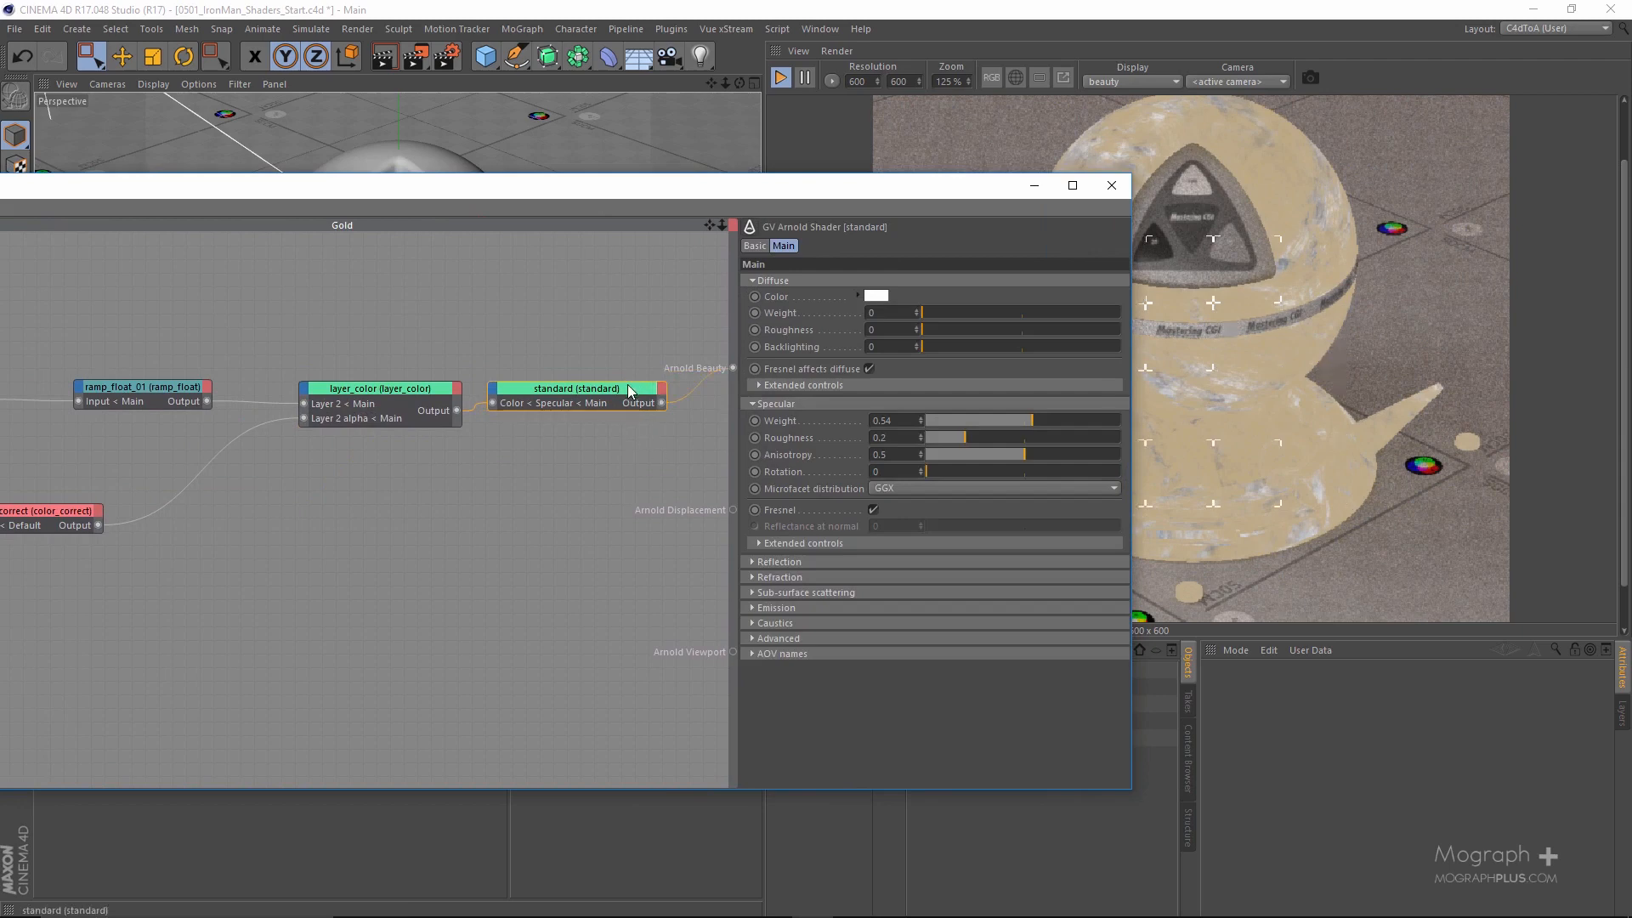
{"action": "left_click_drag", "start_coordinate": [875, 194], "coordinate": [523, 211]}
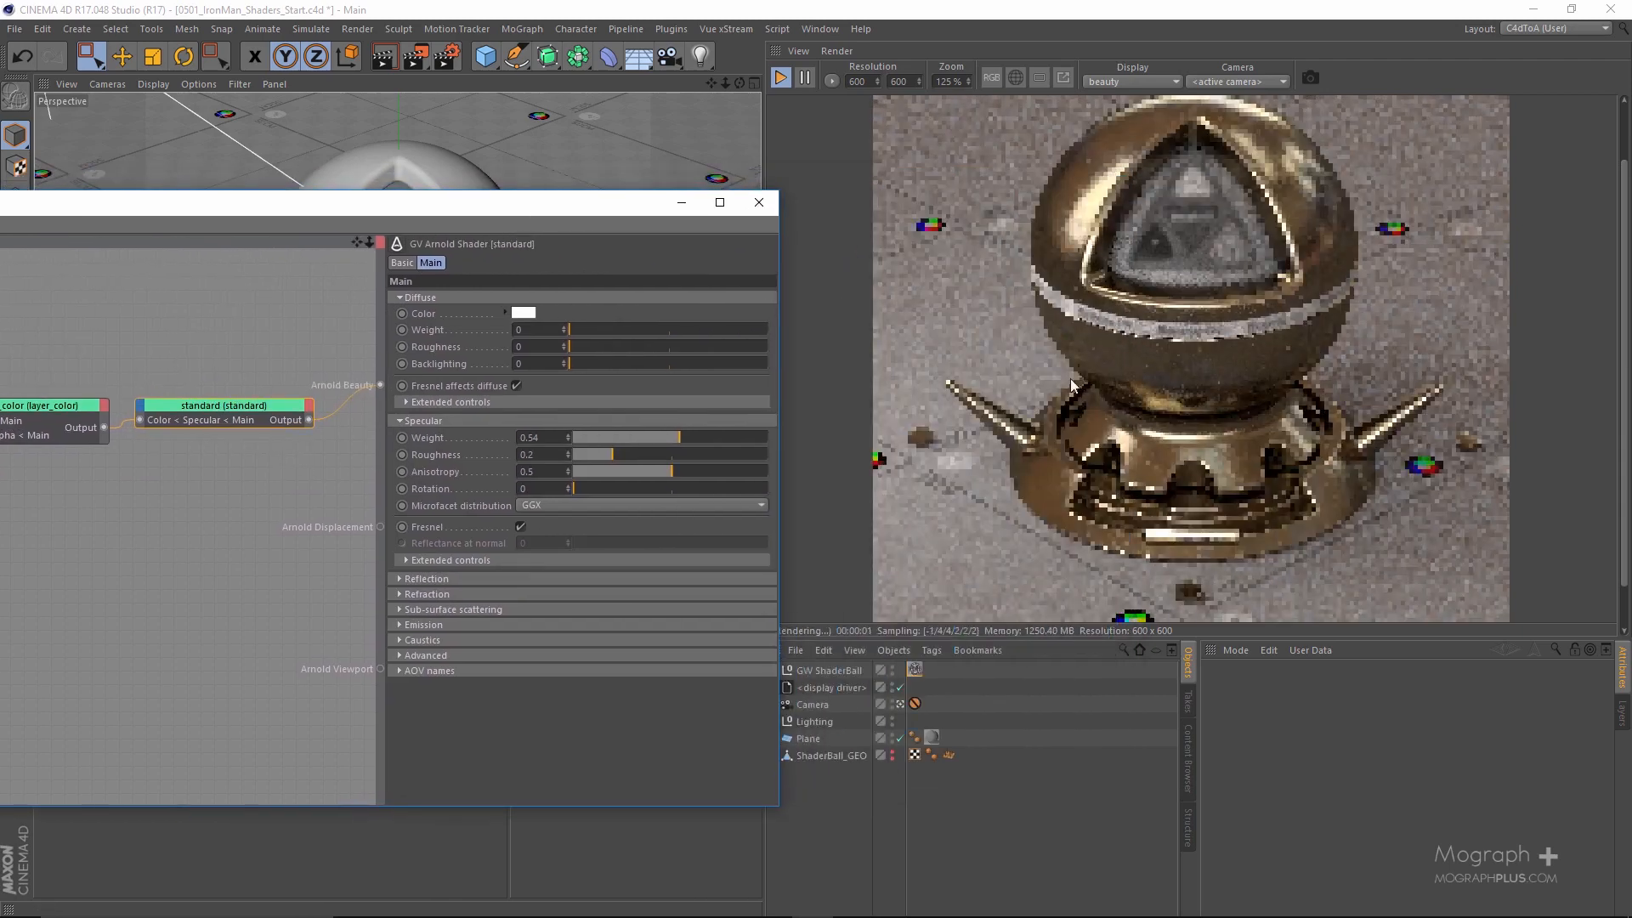
{"action": "scroll", "coordinate": [1079, 399], "scroll_direction": "up", "scroll_amount": 2}
{"action": "left_click_drag", "start_coordinate": [1120, 388], "coordinate": [1065, 408]}
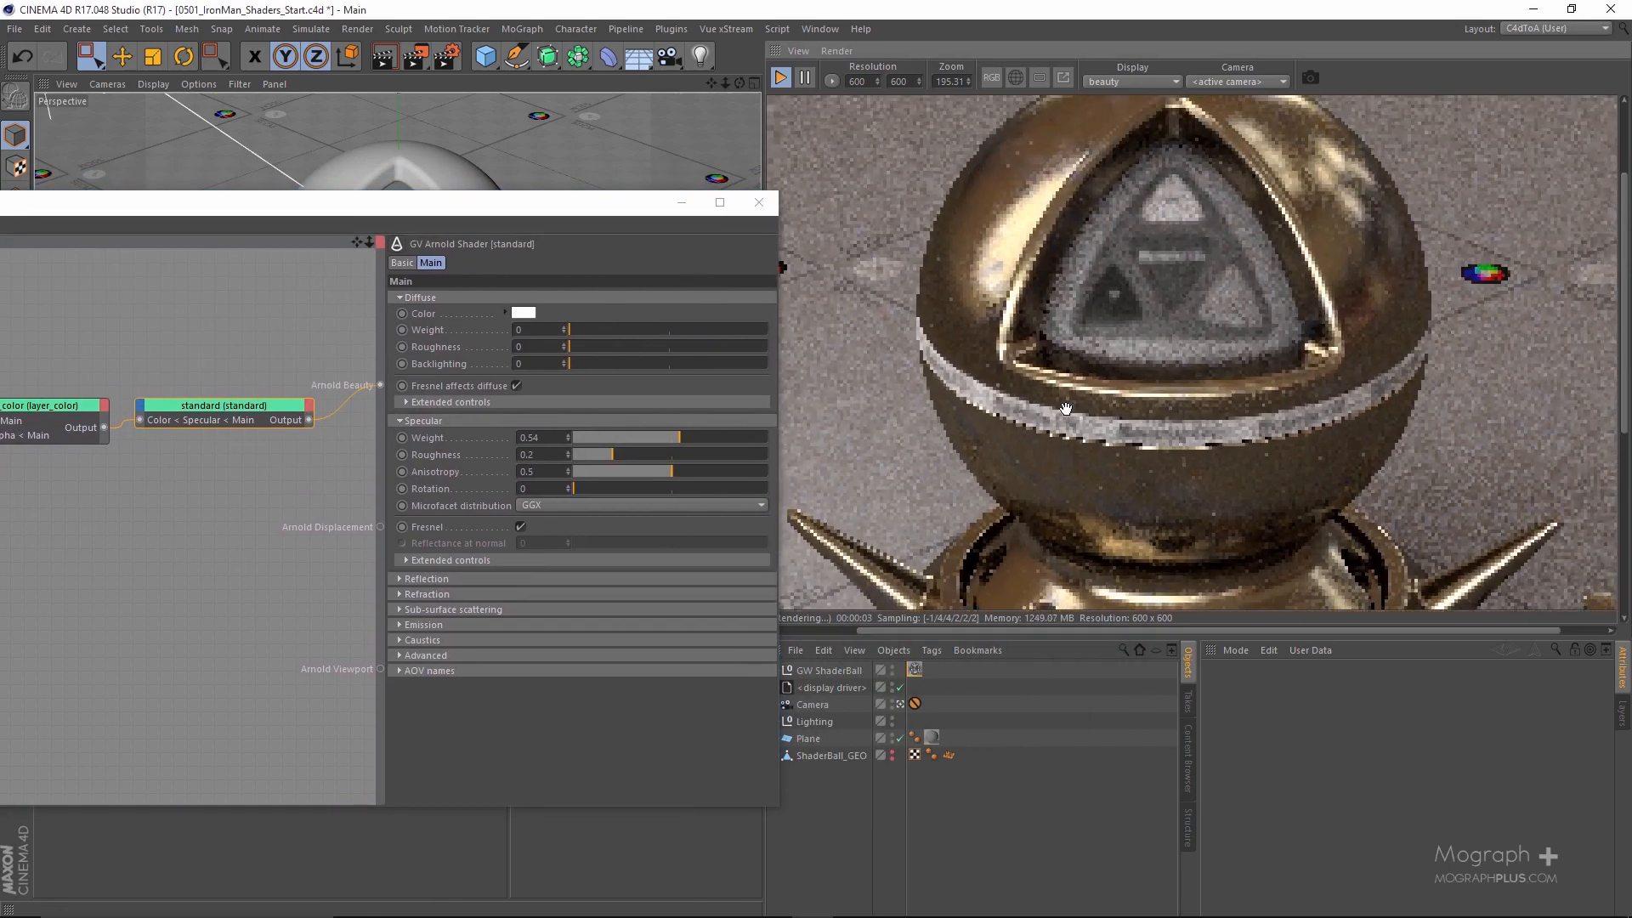
{"action": "left_click_drag", "start_coordinate": [994, 459], "coordinate": [1059, 299]}
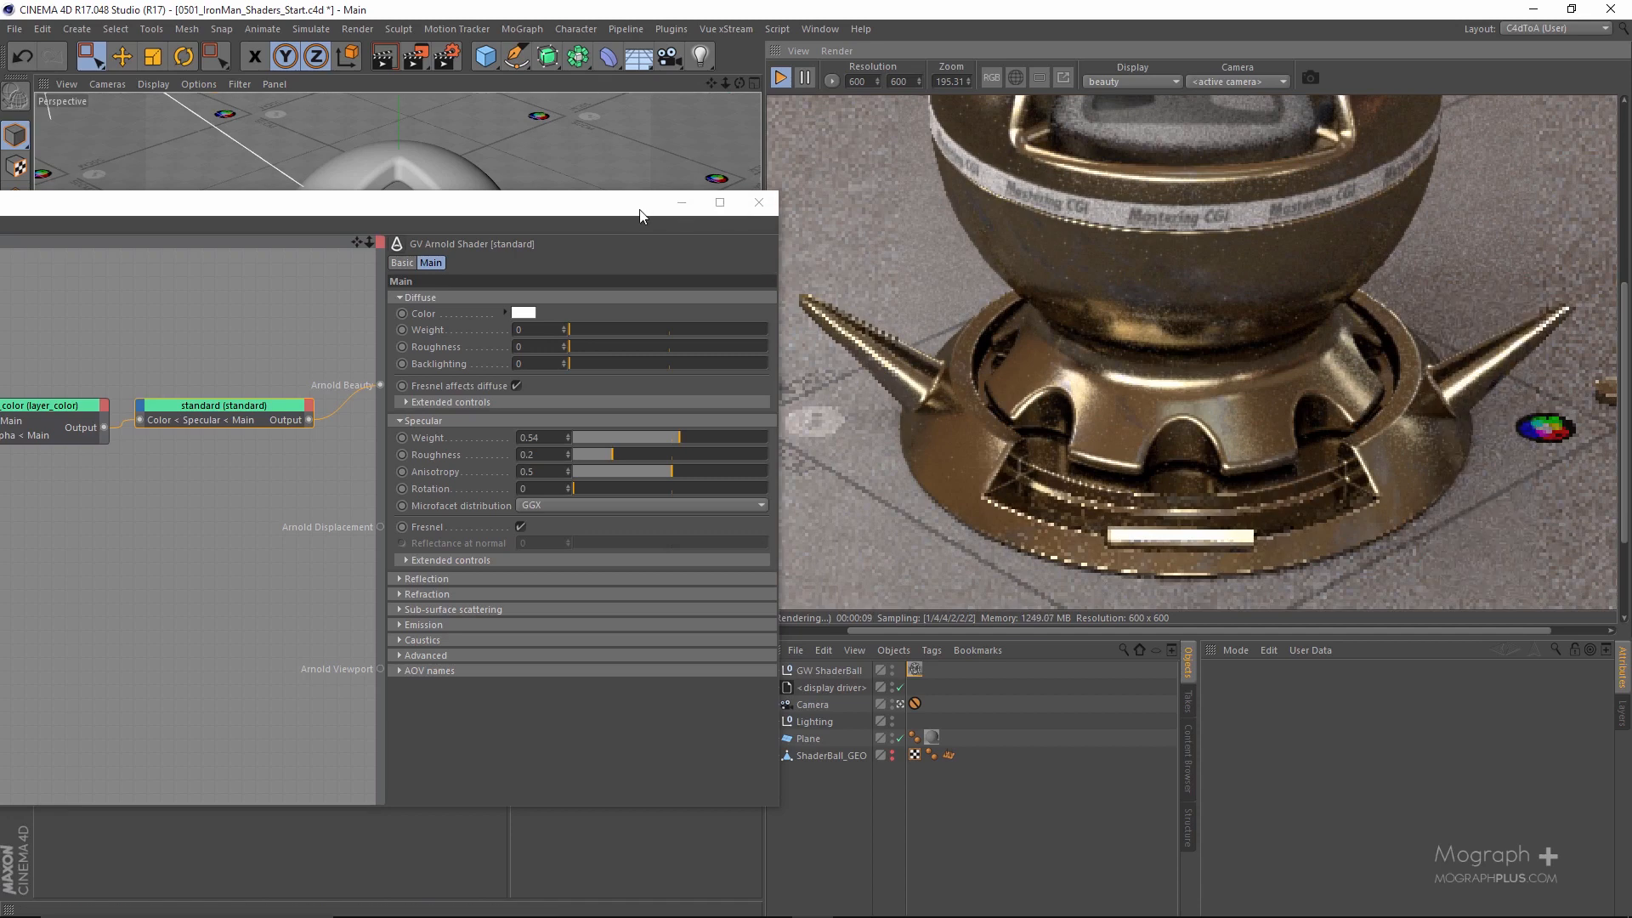
Find the layer_color shader with the search term "layer" and add a second one beside color_correct, below the existing layer_color node.
{"action": "left_click_drag", "start_coordinate": [658, 204], "coordinate": [1052, 152]}
{"action": "scroll", "coordinate": [281, 536], "scroll_direction": "down", "scroll_amount": 3}
{"action": "left_click_drag", "start_coordinate": [190, 548], "coordinate": [530, 416]}
{"action": "left_click_drag", "start_coordinate": [775, 148], "coordinate": [924, 148]}
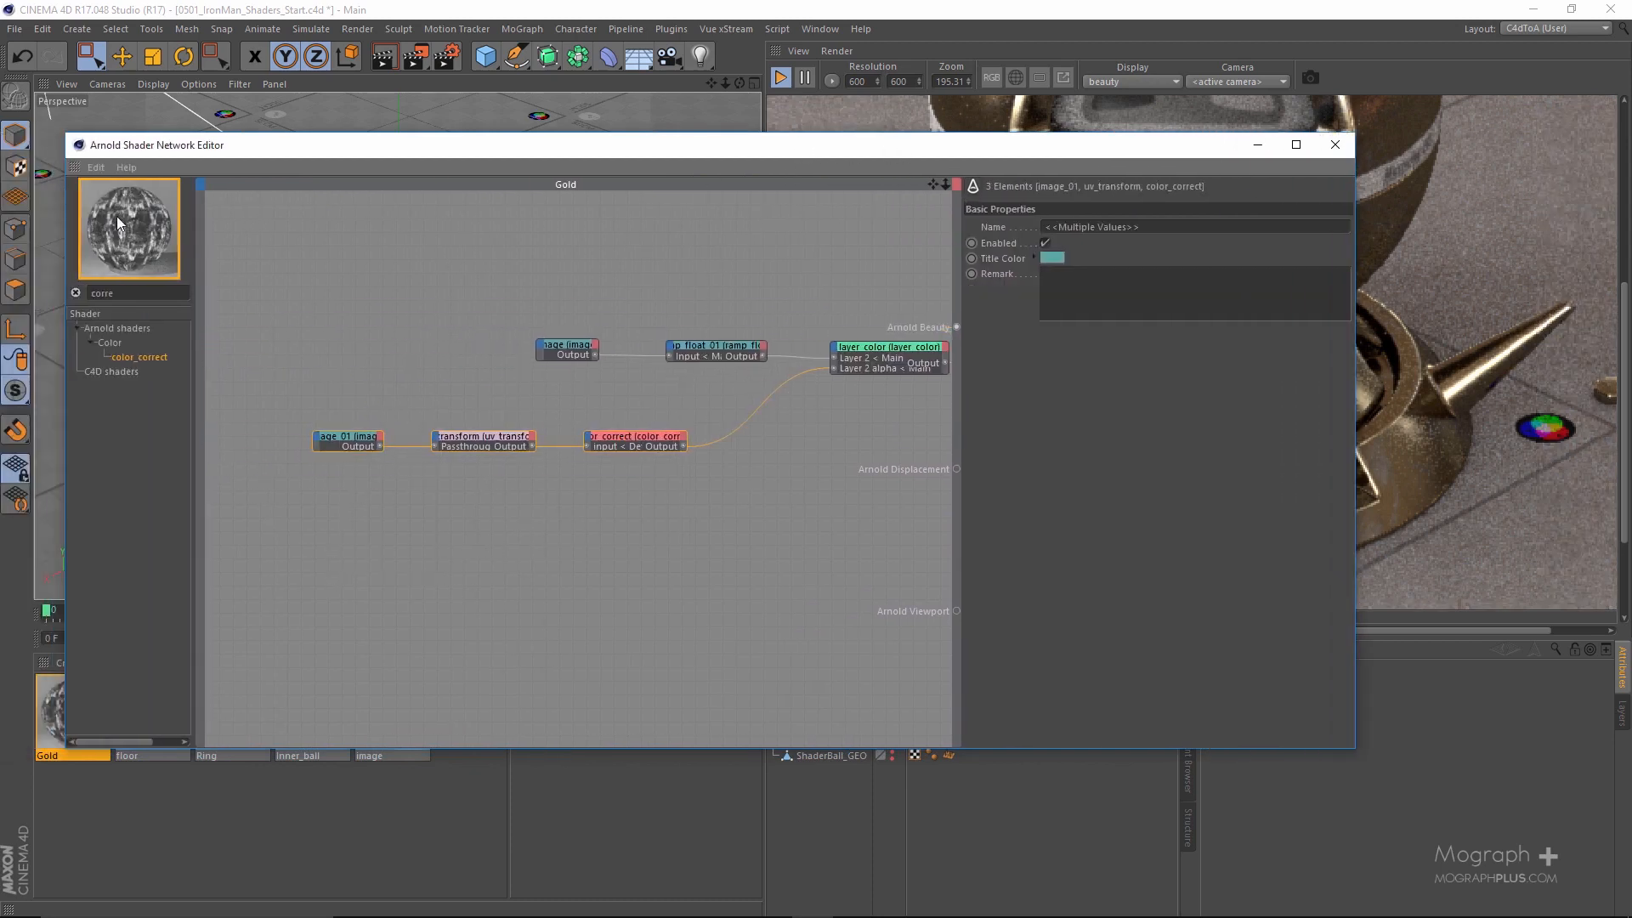
{"action": "type", "text": "layer"}
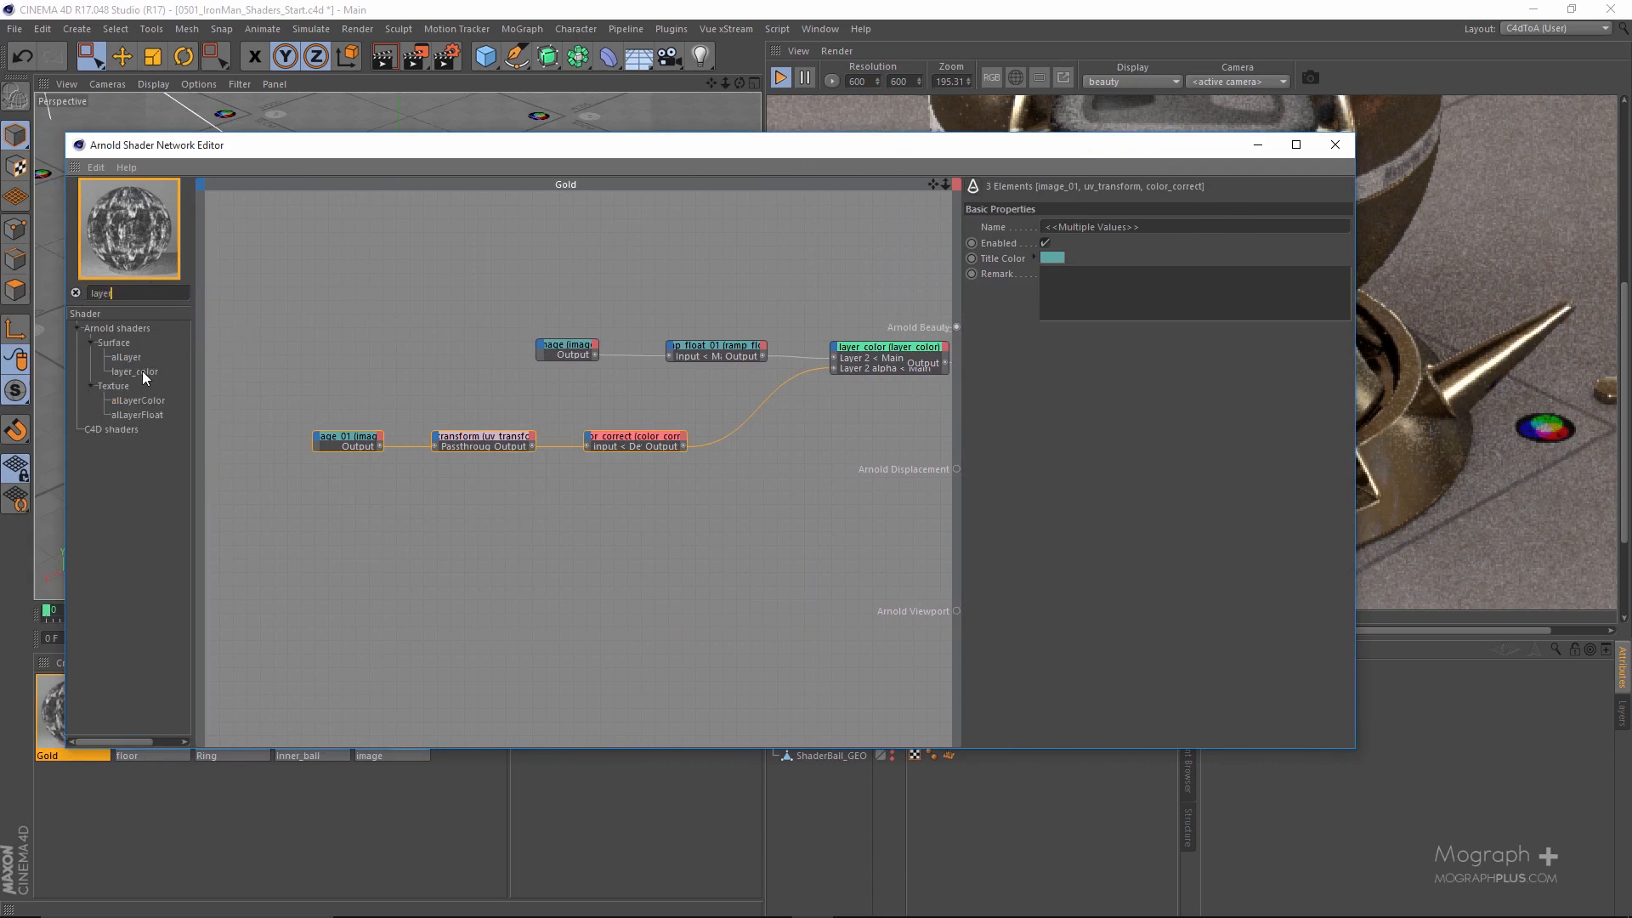
{"action": "left_click_drag", "start_coordinate": [759, 472], "coordinate": [749, 476]}
{"action": "middle_click_drag", "start_coordinate": [831, 479], "coordinate": [686, 480]}
{"action": "scroll", "coordinate": [685, 479], "scroll_direction": "up", "scroll_amount": 3}
{"action": "left_click_drag", "start_coordinate": [602, 459], "coordinate": [633, 465]}
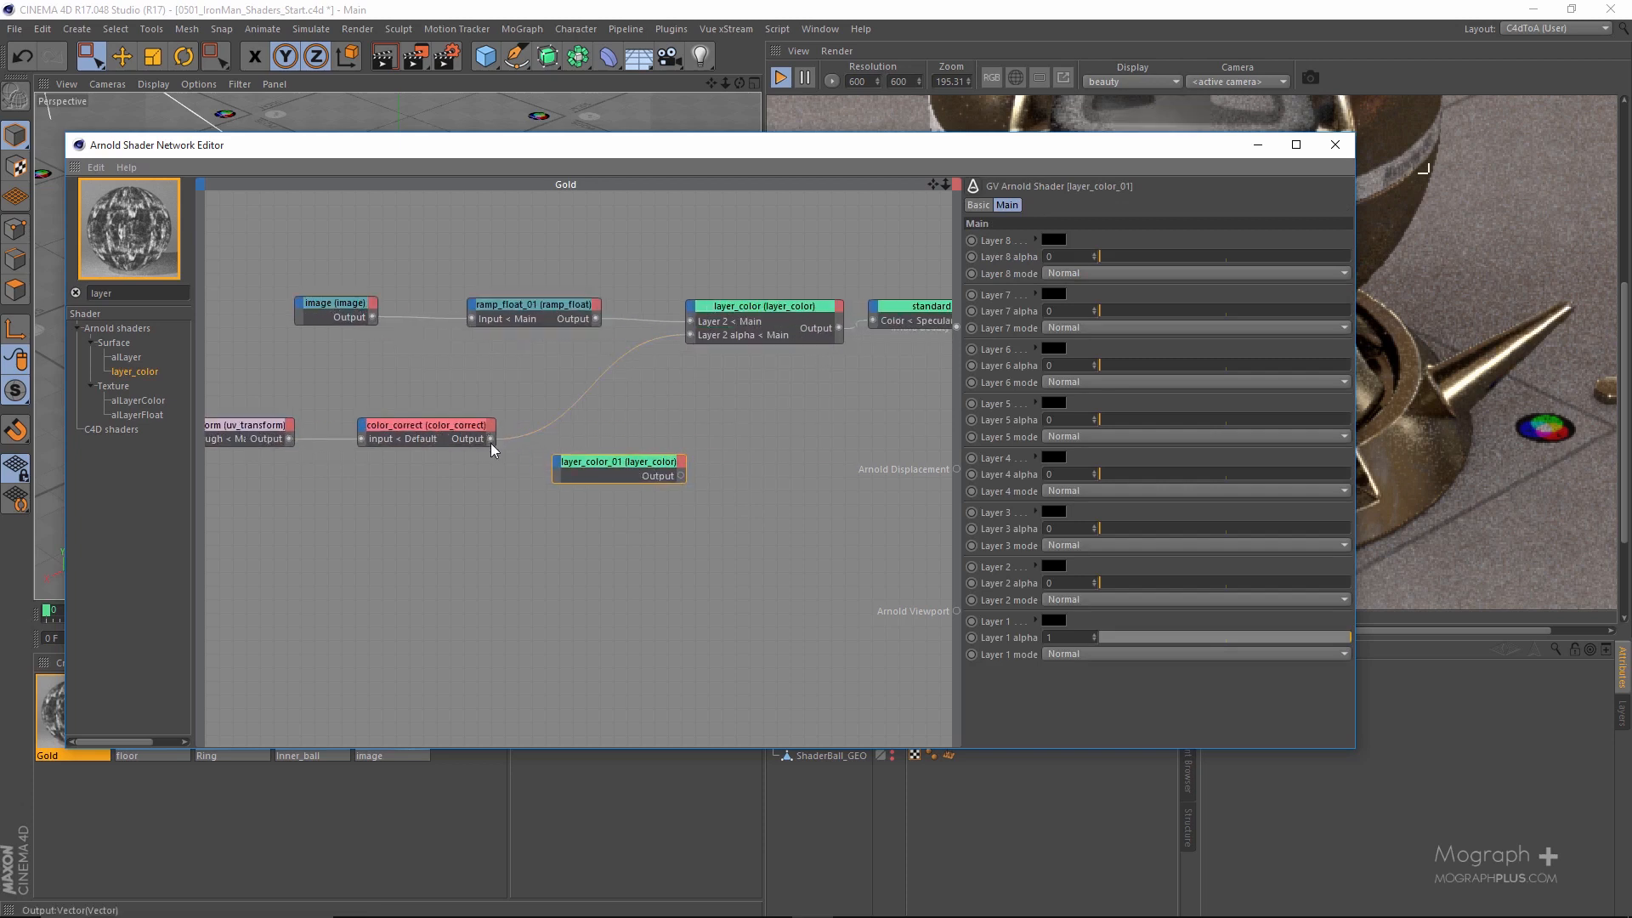
Wire color_correct into Layer 1 of layer_color_01 and its output into layer_color's Layer 2 alpha, and check the render.
{"action": "left_click_drag", "start_coordinate": [561, 468], "coordinate": [633, 729]}
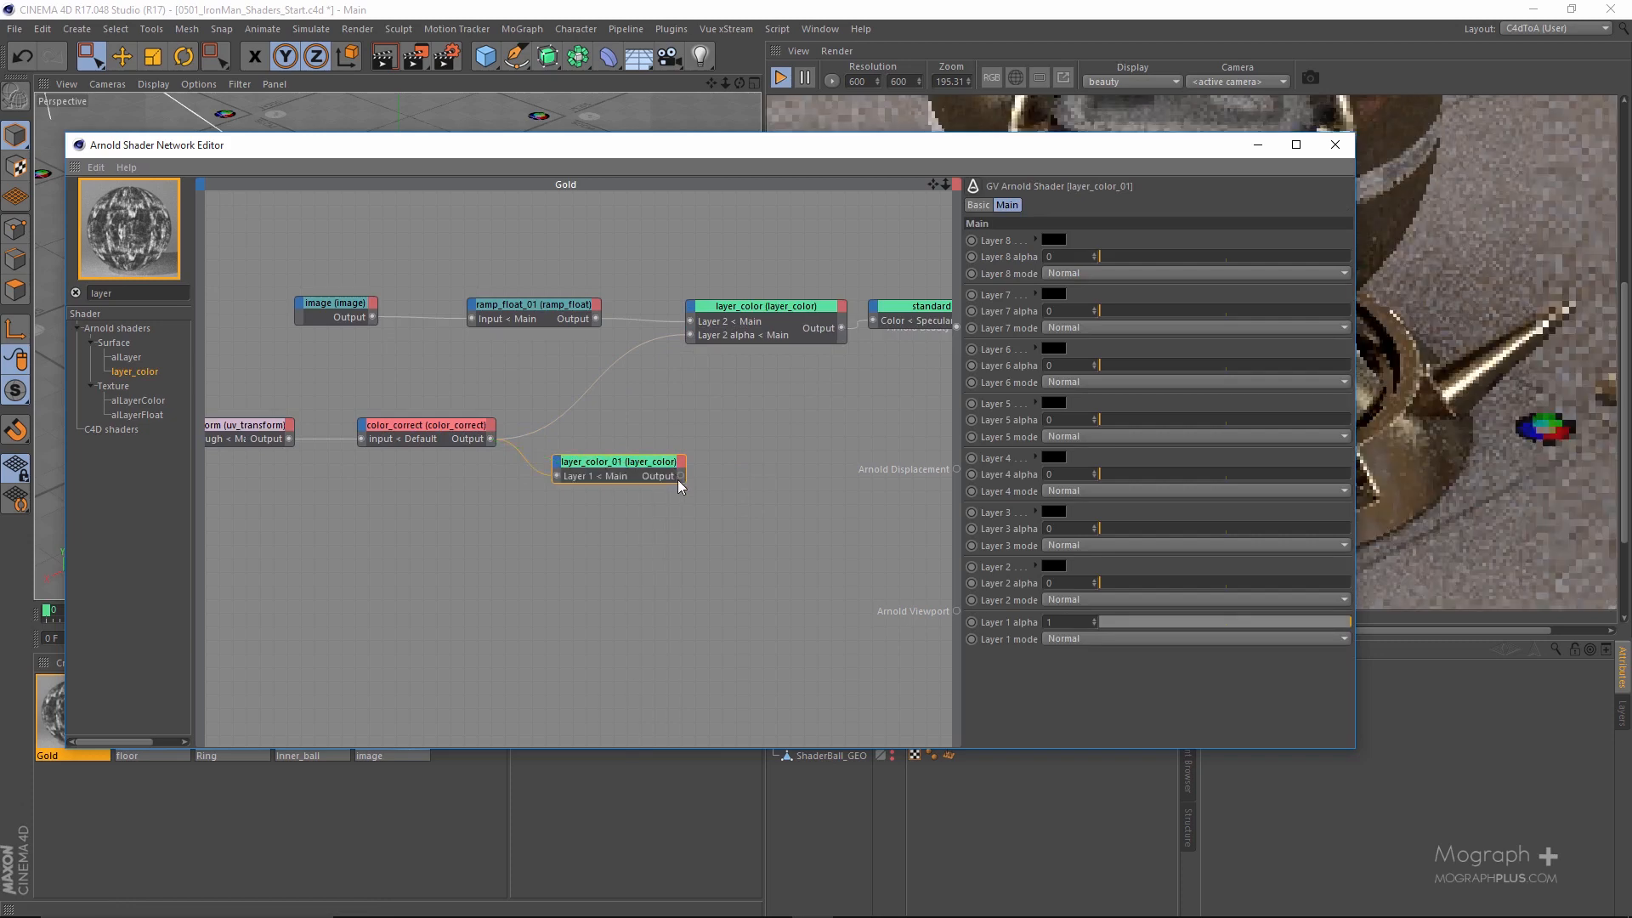
{"action": "left_click_drag", "start_coordinate": [681, 476], "coordinate": [719, 466]}
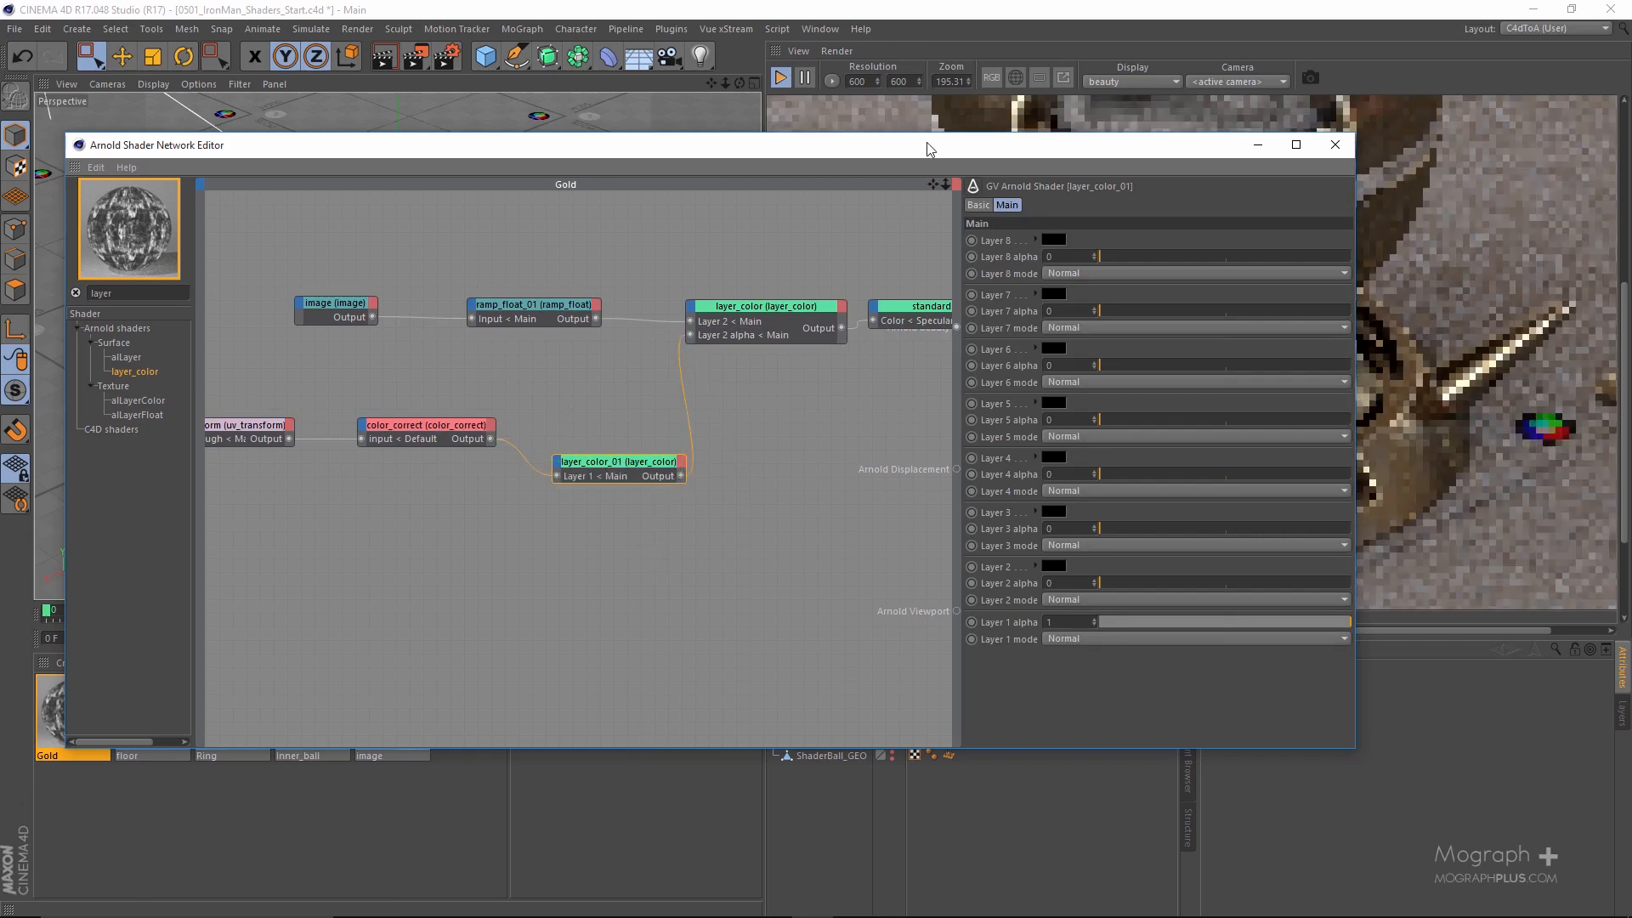
{"action": "left_click_drag", "start_coordinate": [916, 149], "coordinate": [407, 151]}
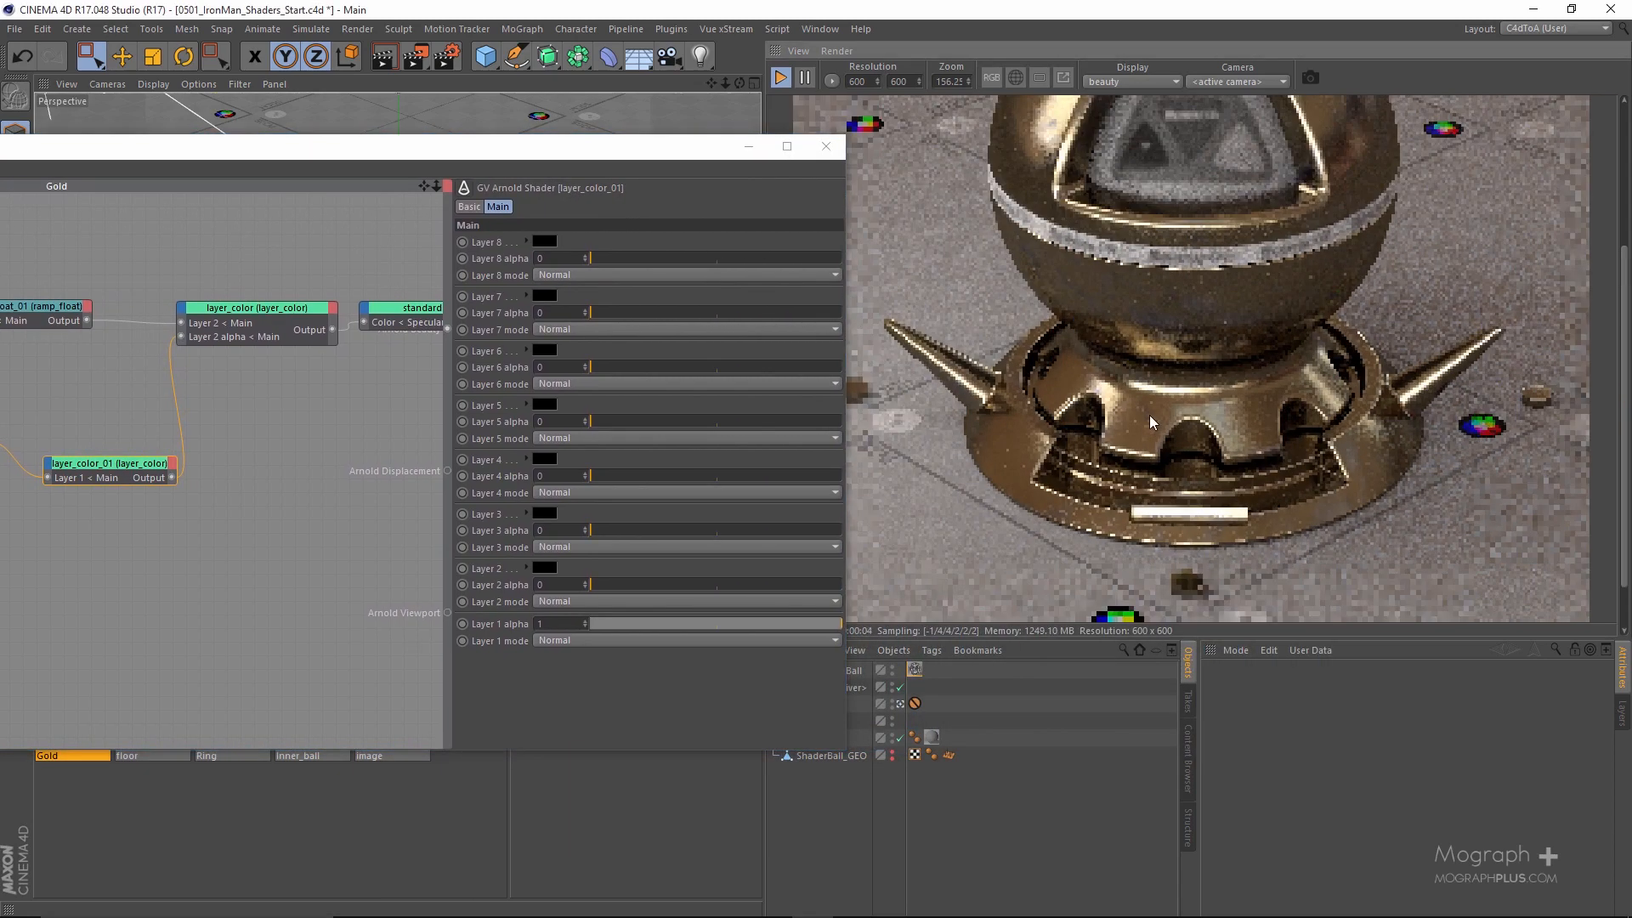
Search the shader list for "curv" and add a curvature node below layer_color_01.
{"action": "left_click_drag", "start_coordinate": [659, 158], "coordinate": [1024, 137]}
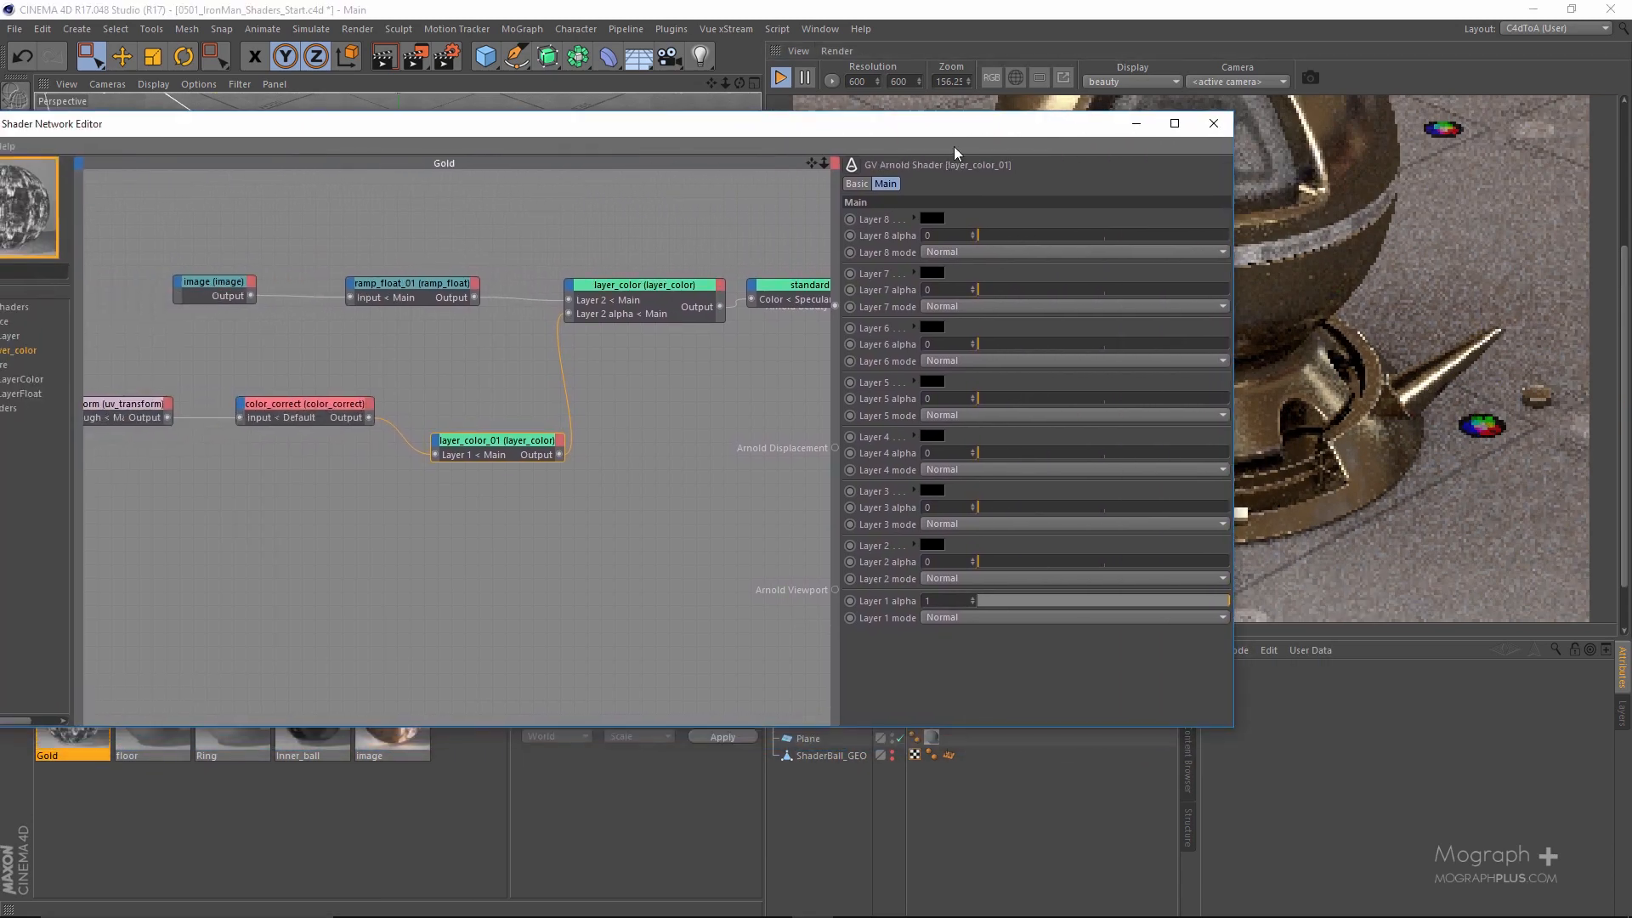
{"action": "left_click_drag", "start_coordinate": [727, 133], "coordinate": [906, 121]}
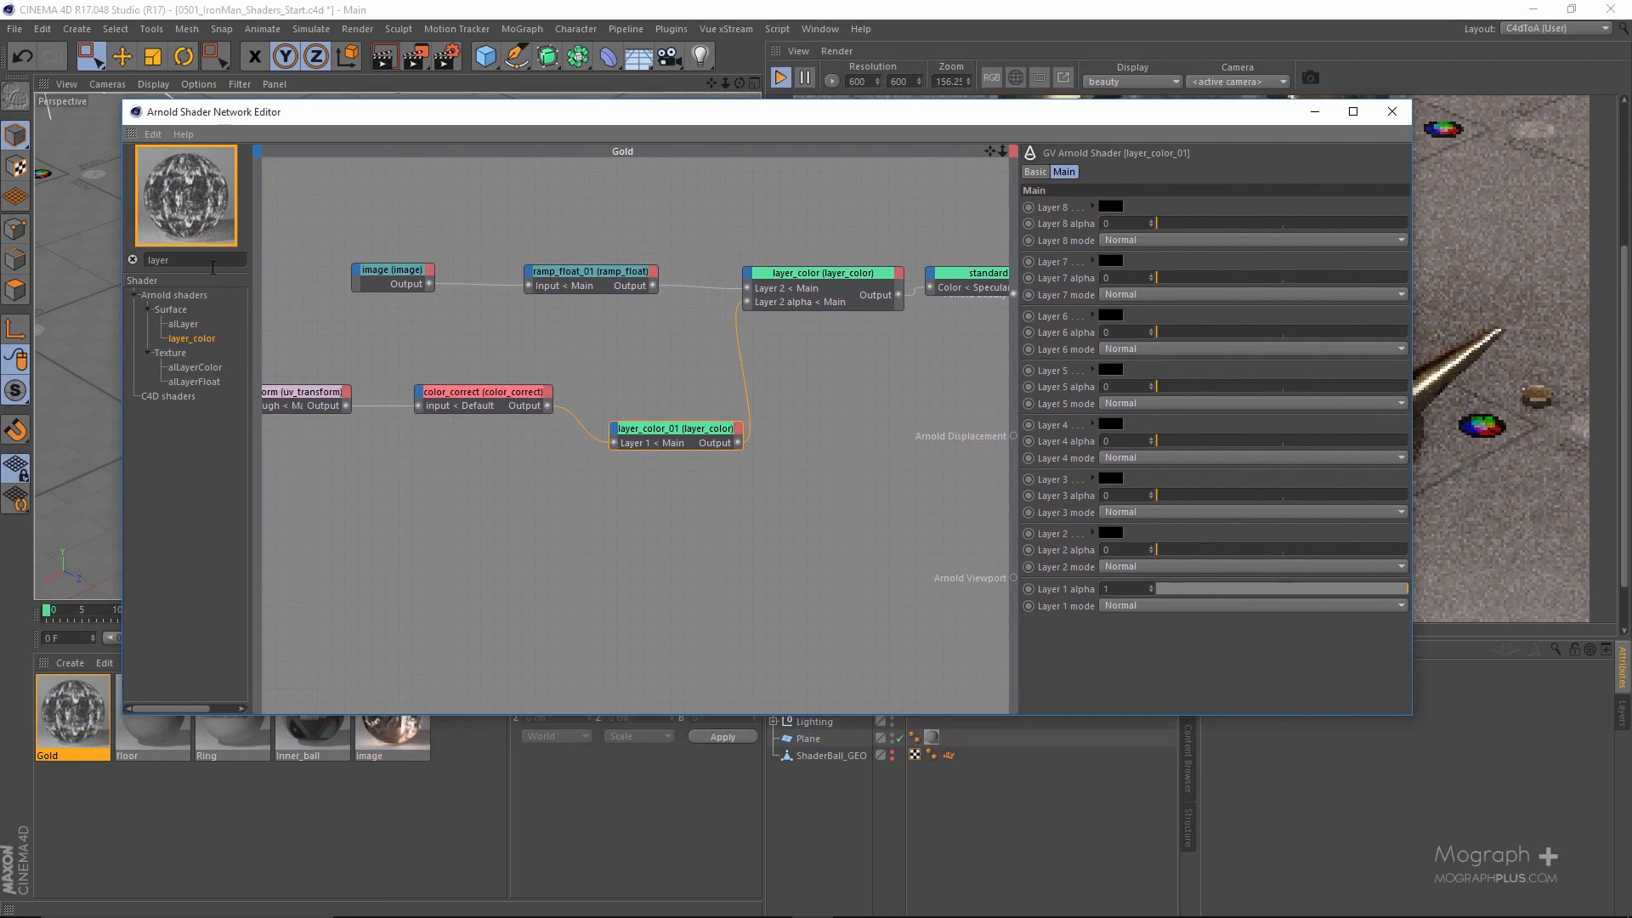
{"action": "type", "text": "curv"}
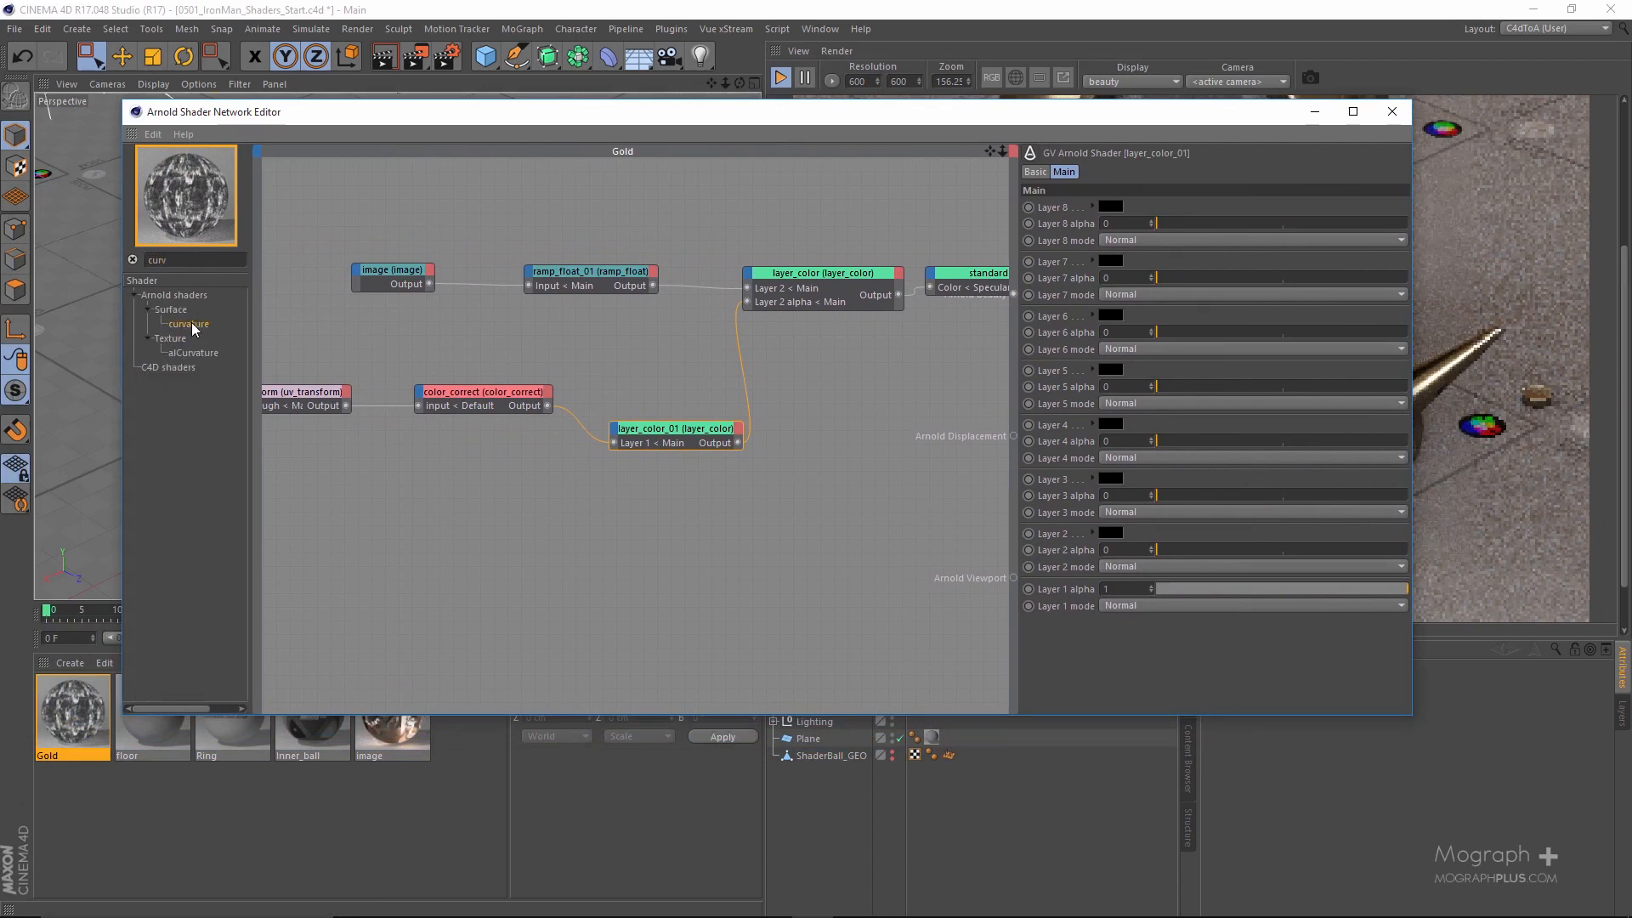
{"action": "left_click", "coordinate": [613, 274]}
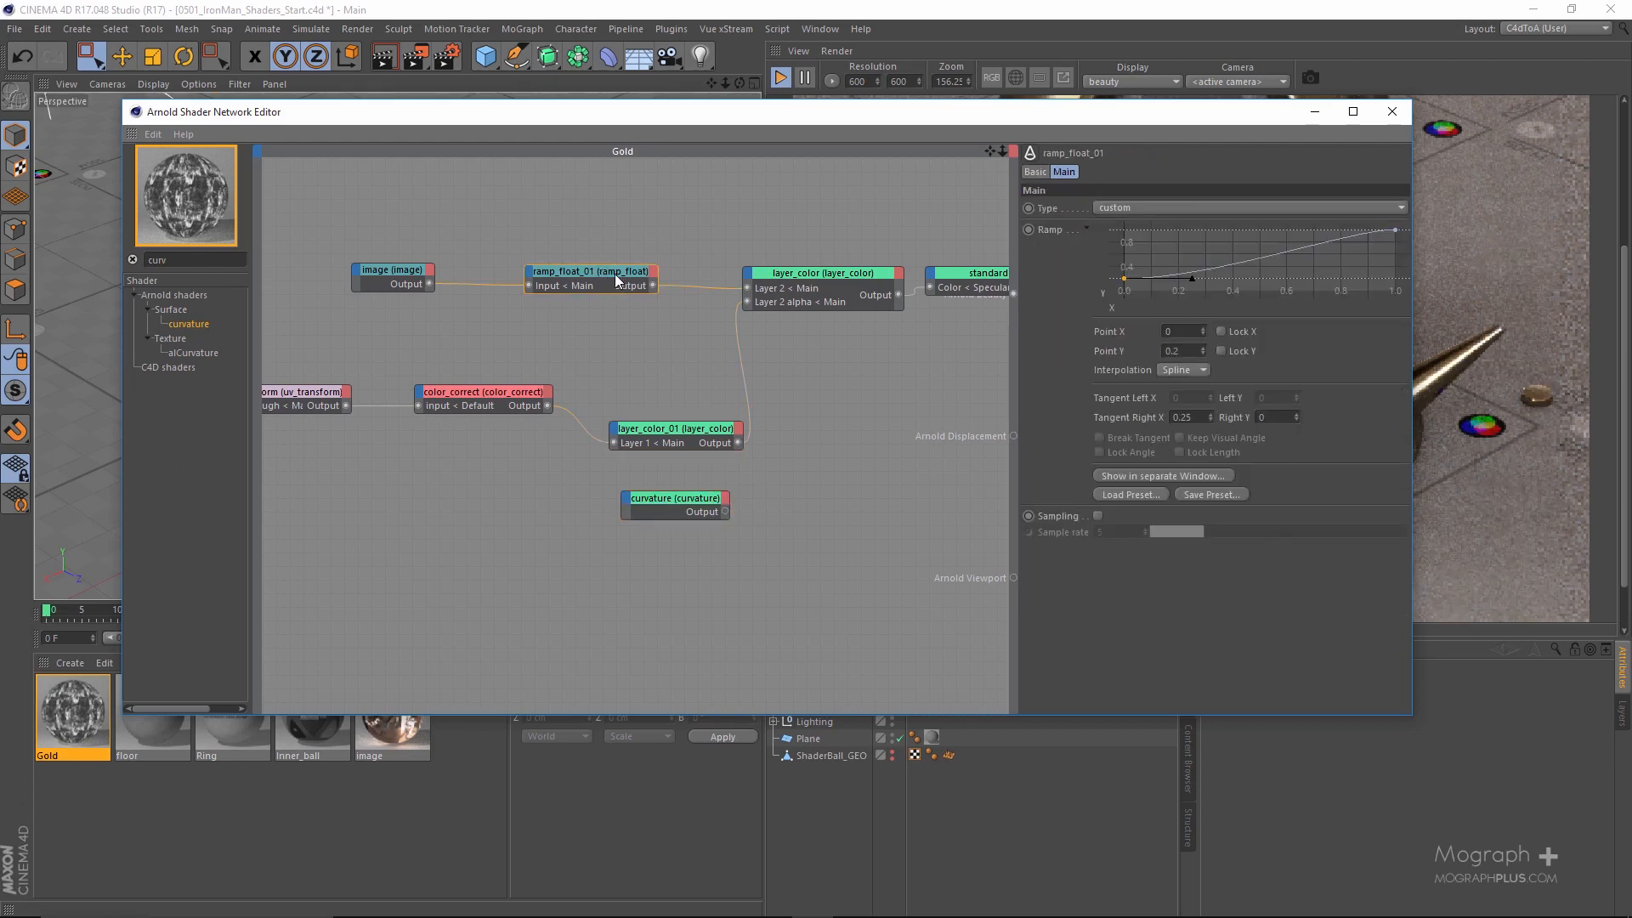
Connect the curvature node's output to Arnold Beauty and preview its mask on the shader ball.
{"action": "left_click_drag", "start_coordinate": [629, 115], "coordinate": [503, 113]}
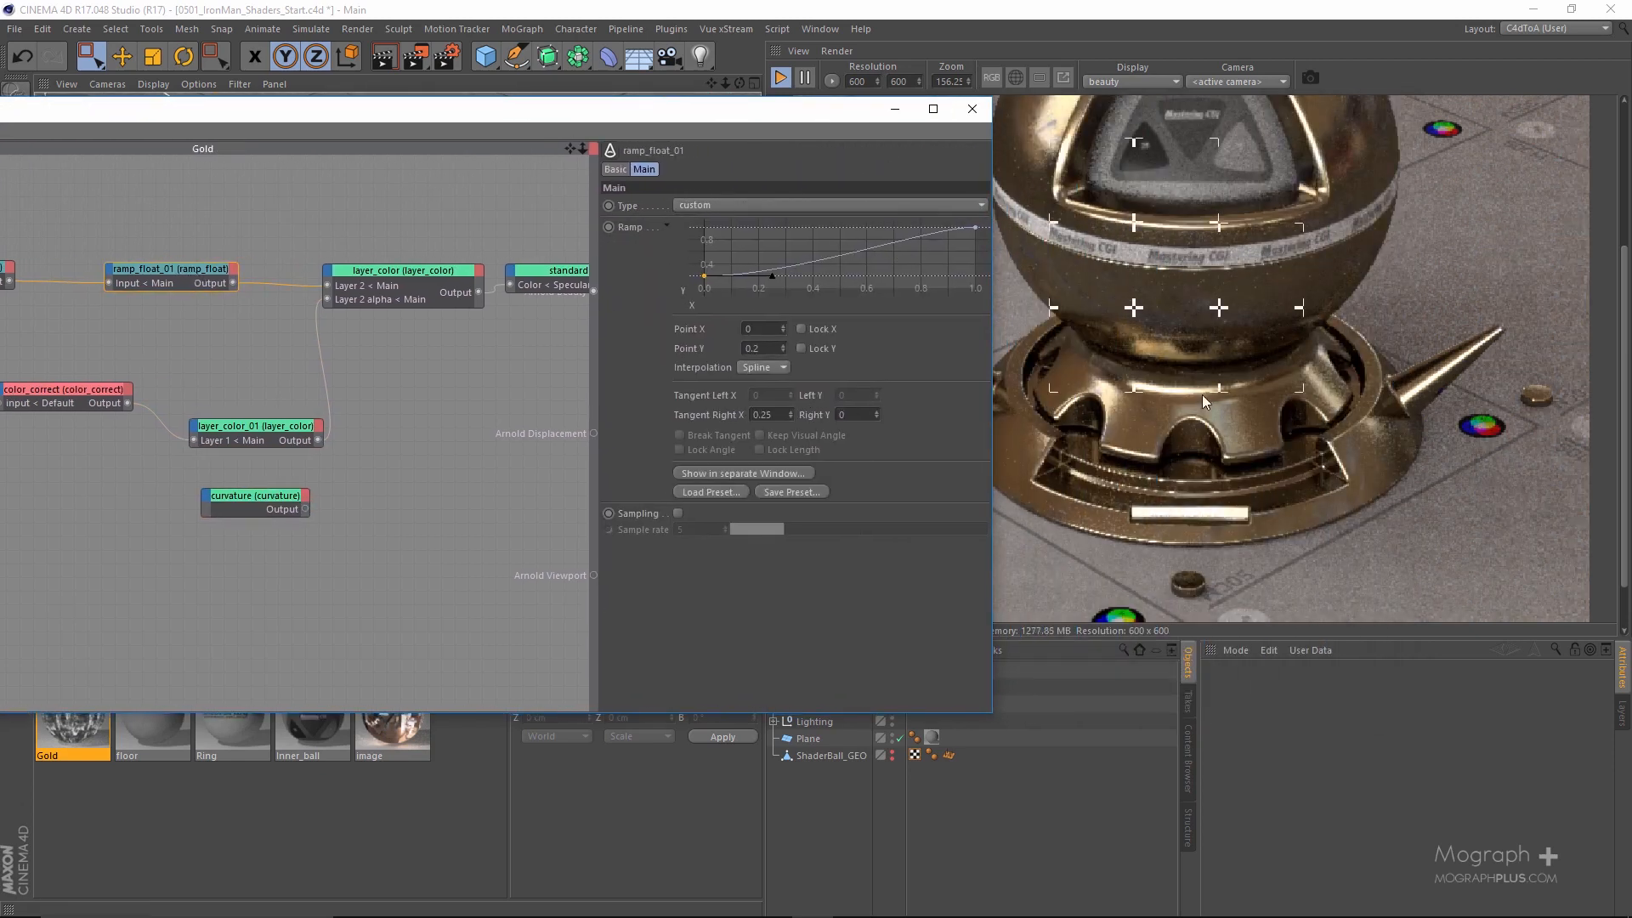
{"action": "left_click_drag", "start_coordinate": [696, 119], "coordinate": [827, 113]}
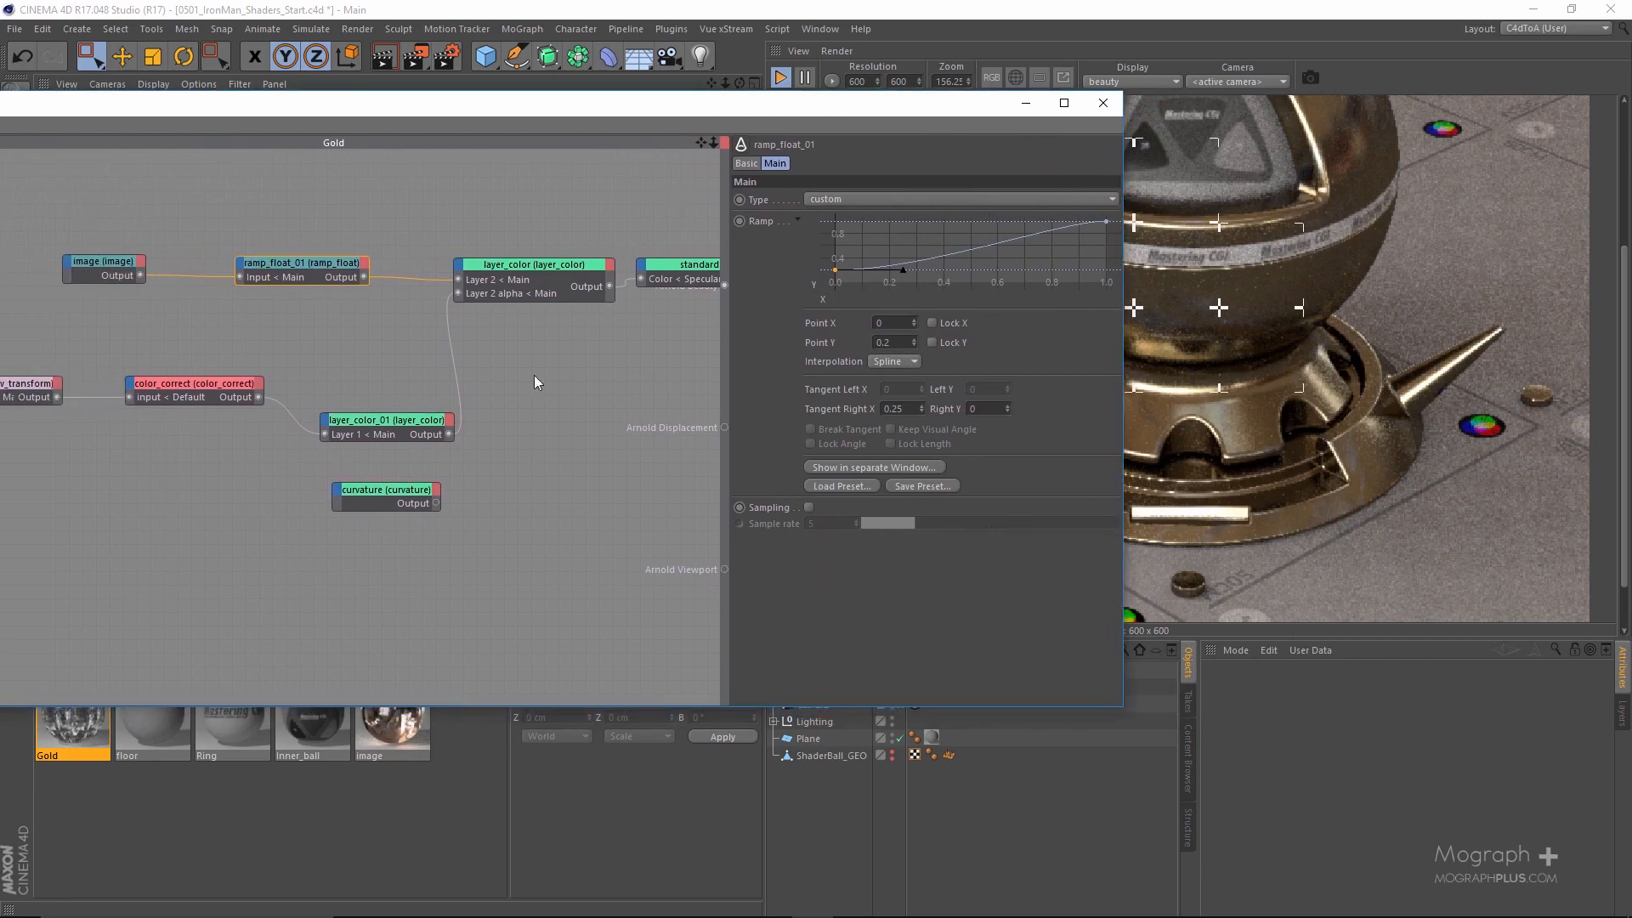
{"action": "left_click", "coordinate": [357, 502]}
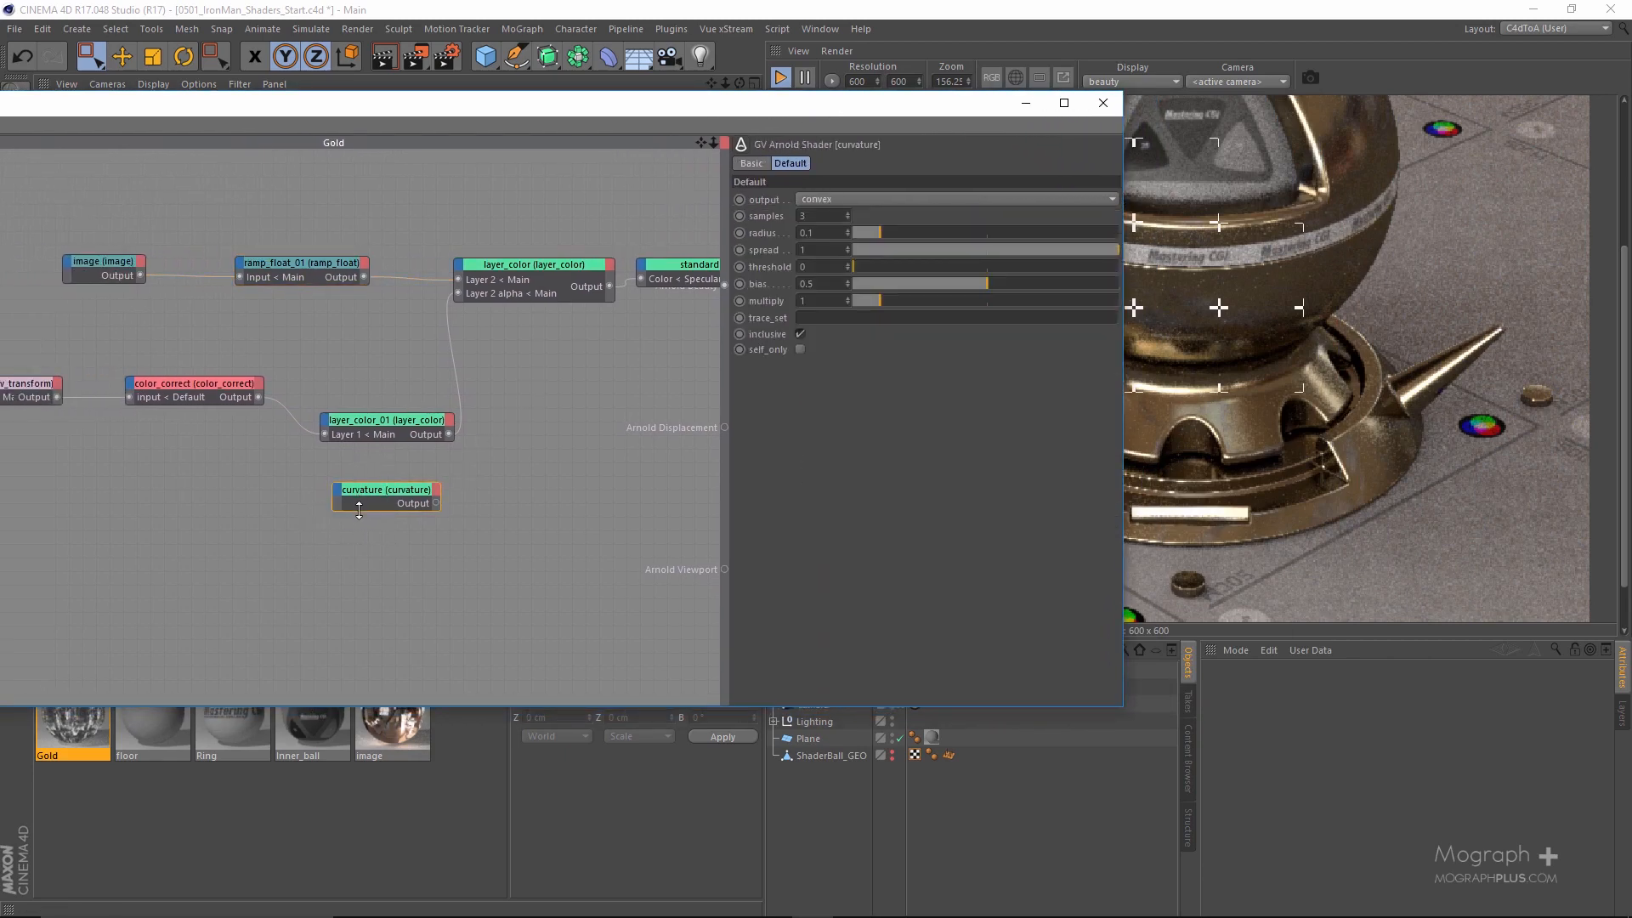
{"action": "left_click_drag", "start_coordinate": [858, 118], "coordinate": [566, 114]}
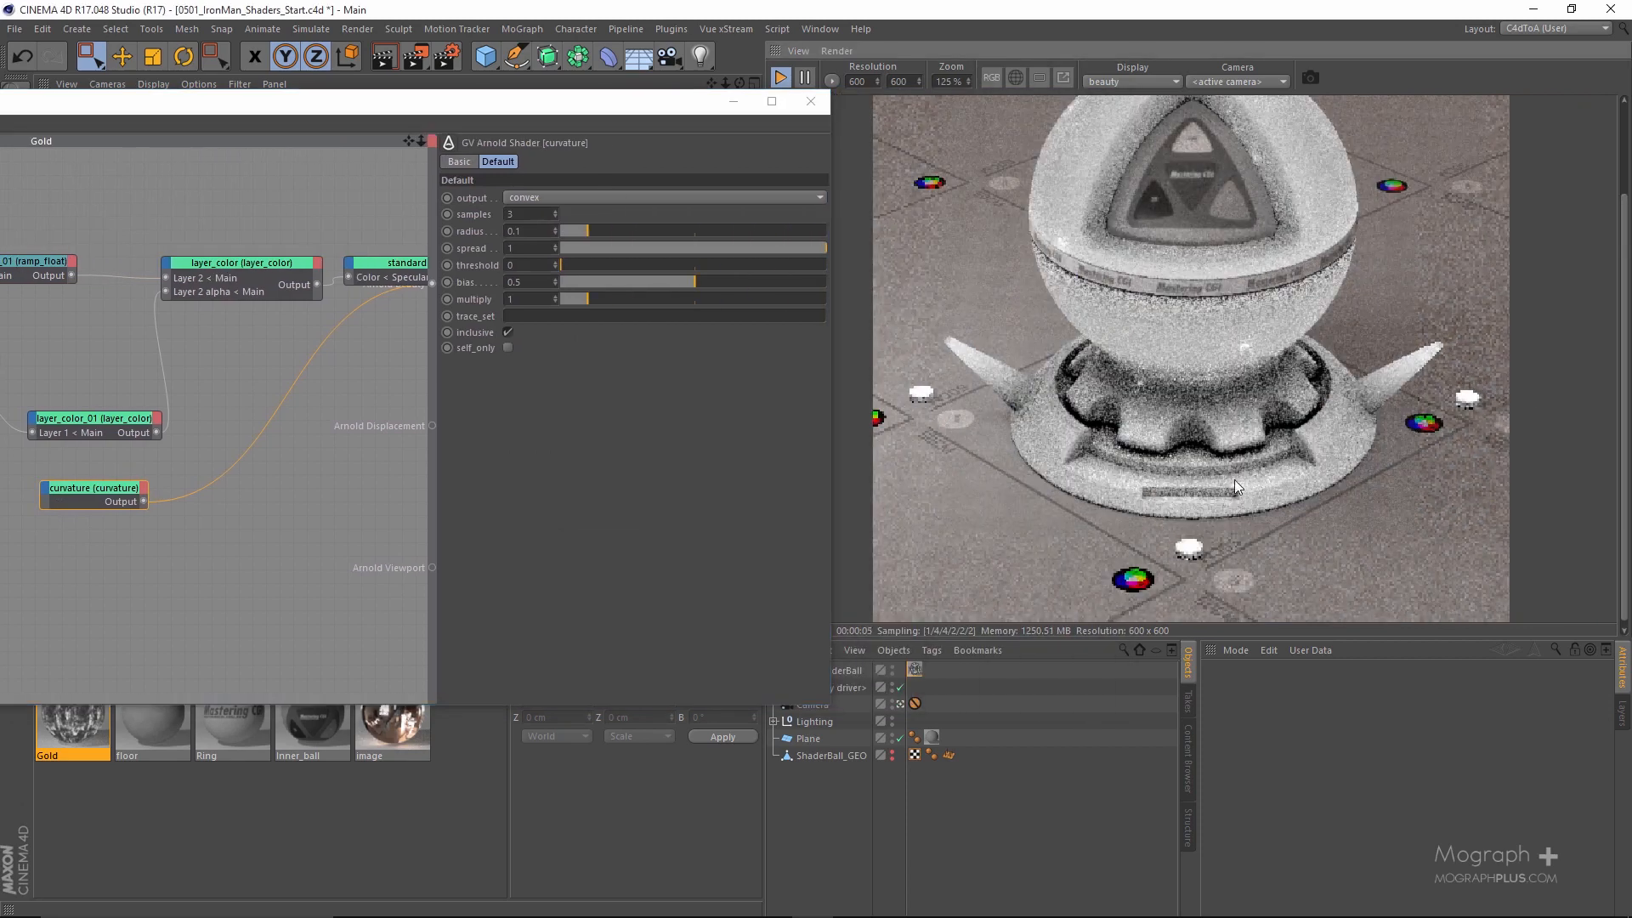
Keep the curvature node's output on convex and set its samples to 6.
{"action": "left_click", "coordinate": [600, 197]}
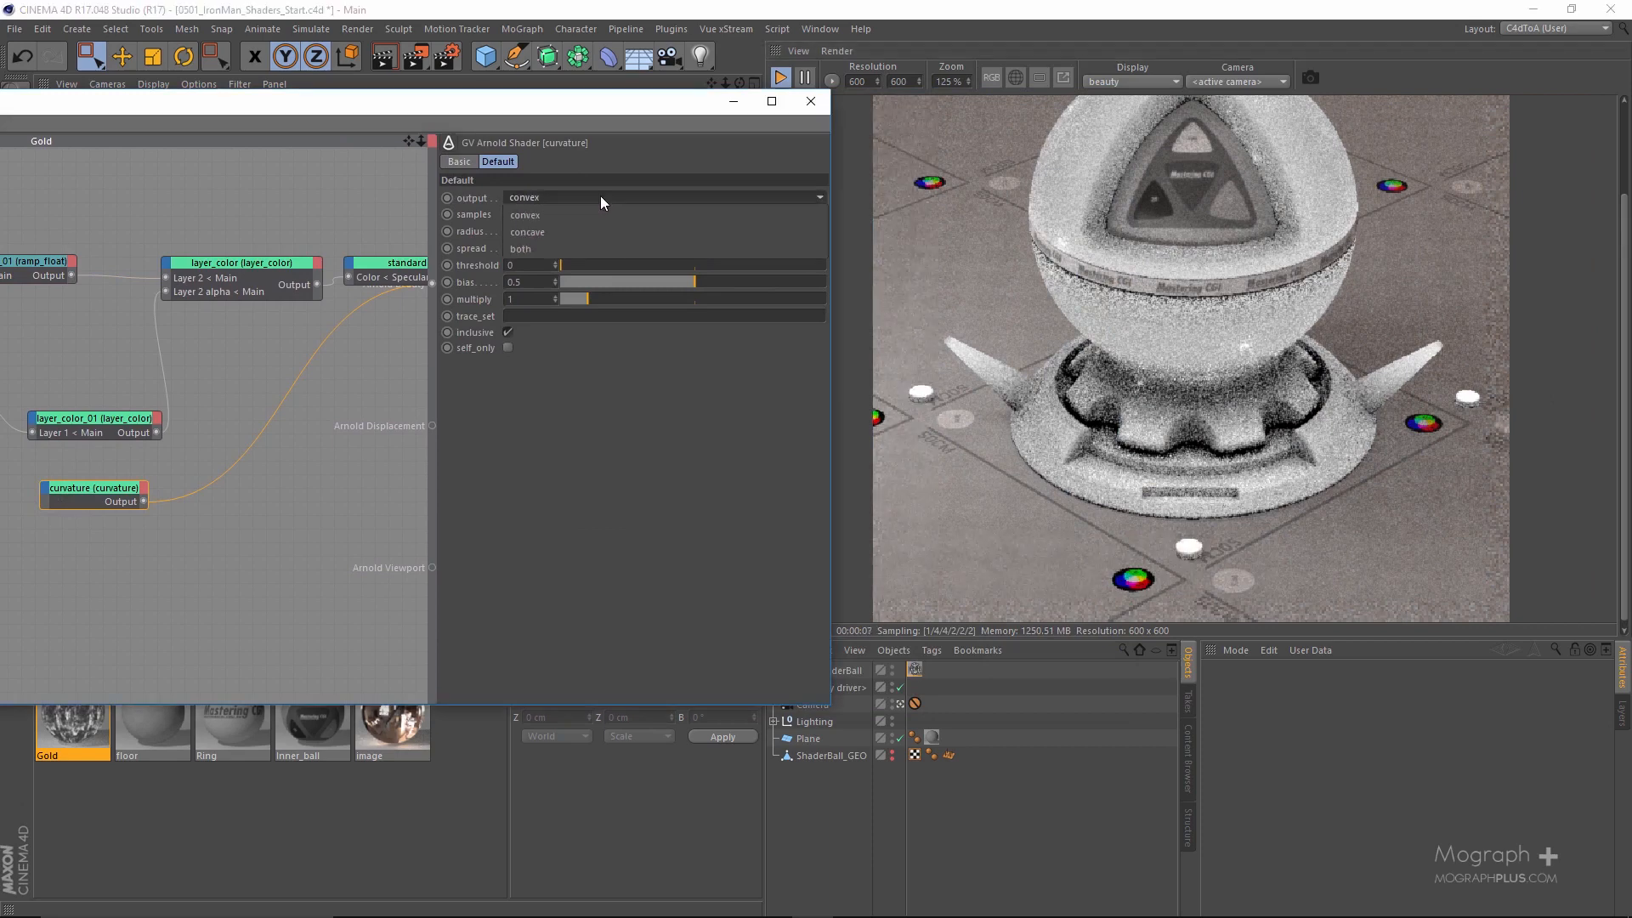
{"action": "left_click", "coordinate": [569, 214]}
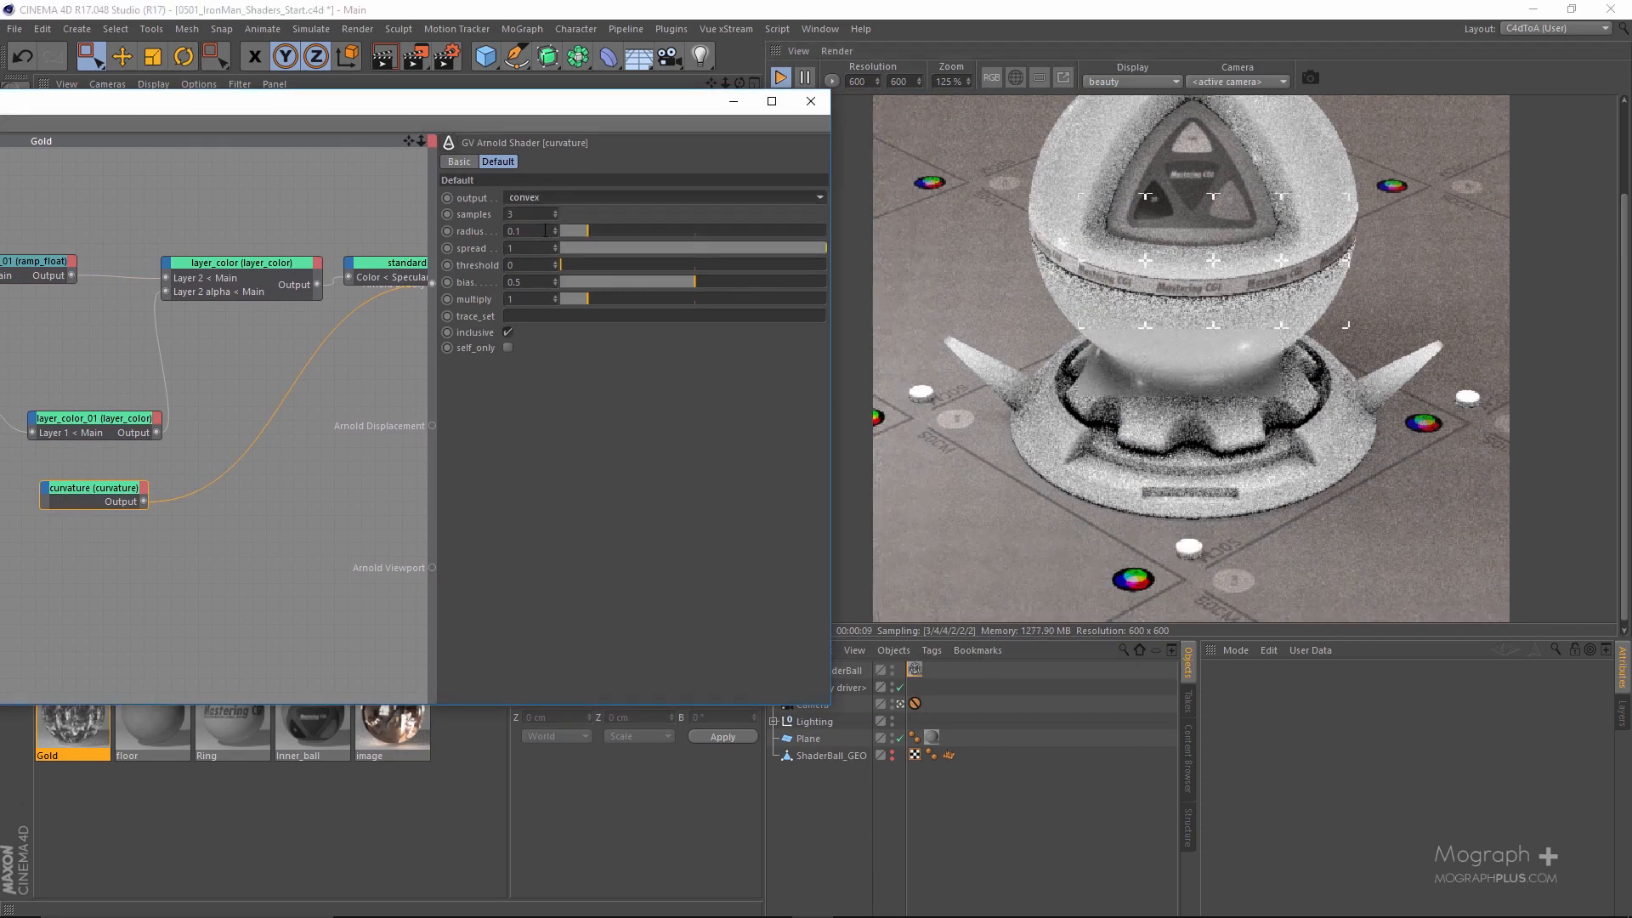
{"action": "left_click", "coordinate": [531, 214]}
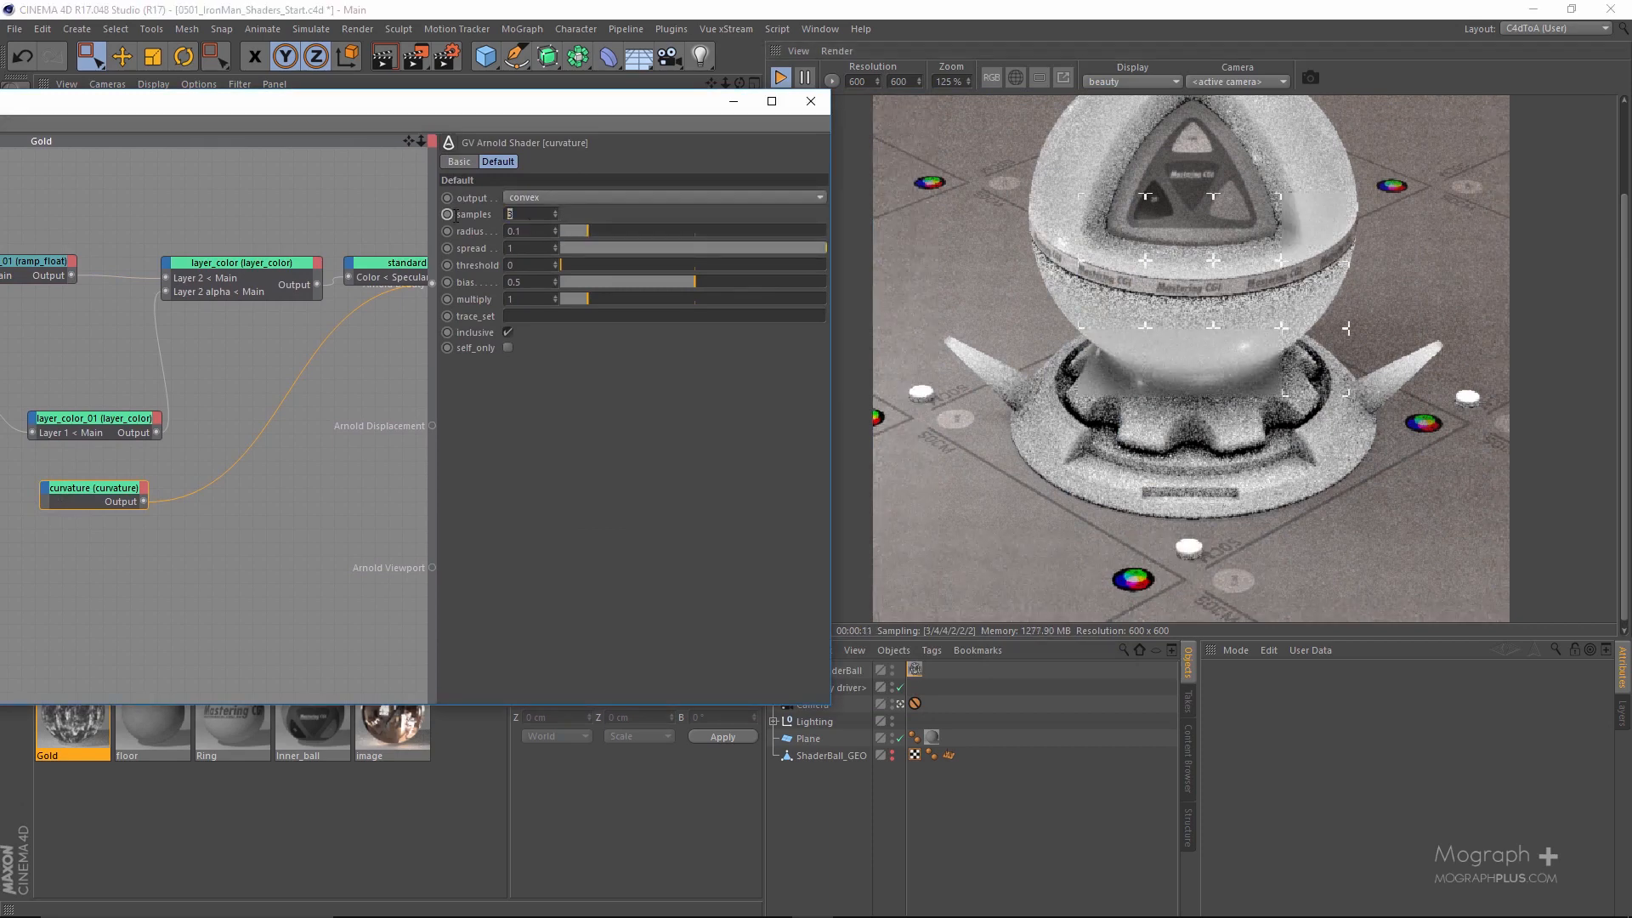
{"action": "key", "text": "Return"}
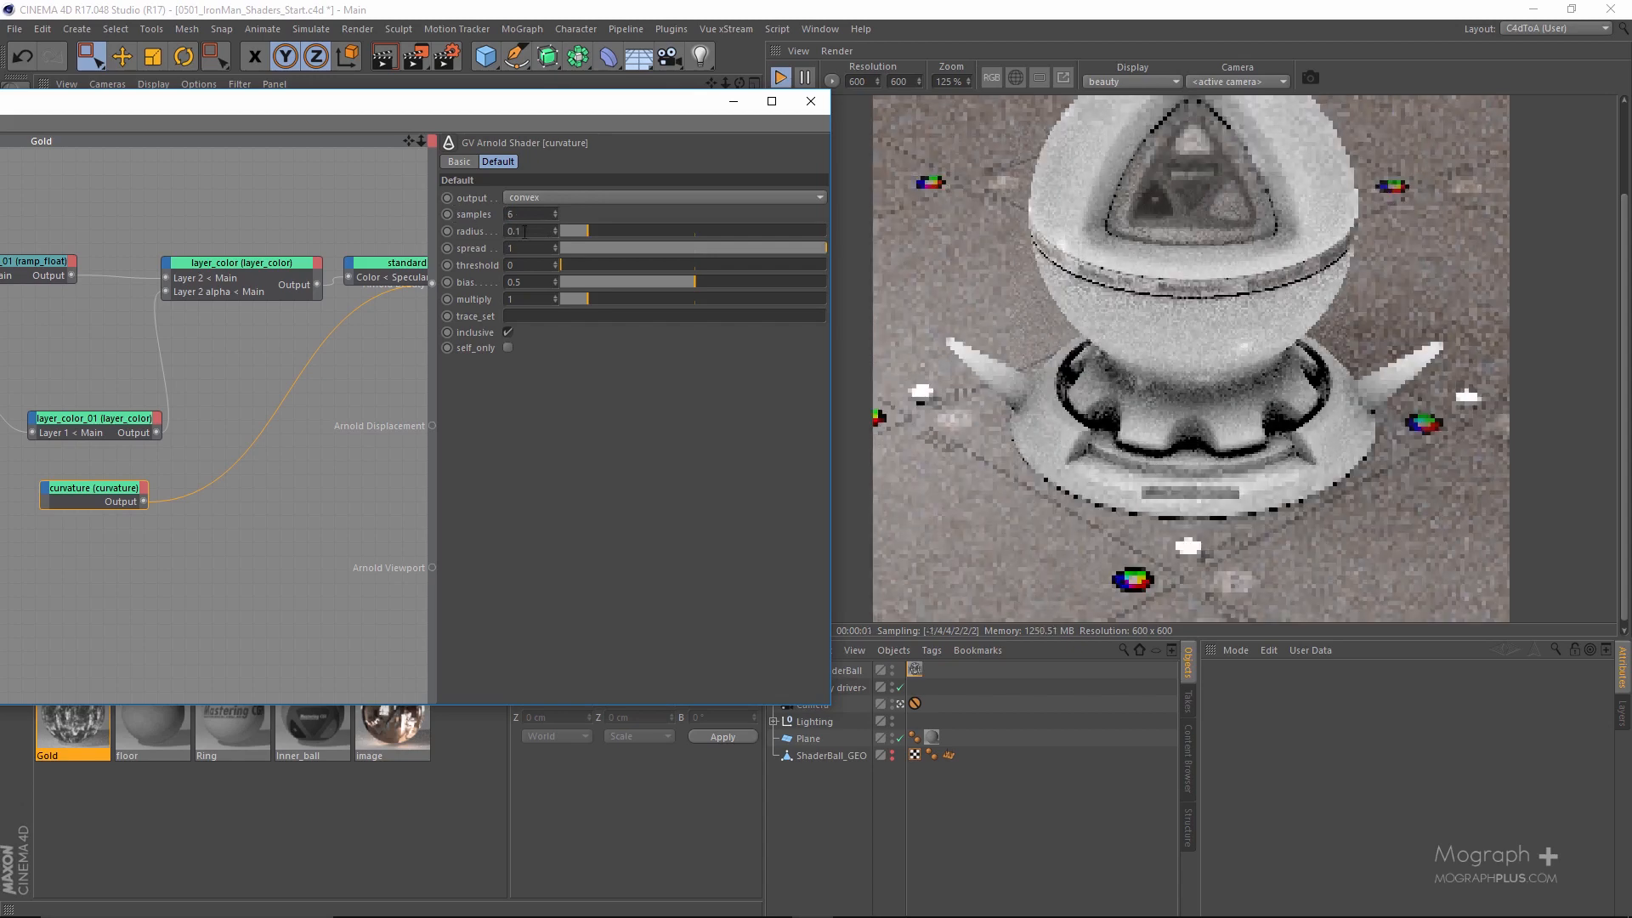
Set the curvature node's radius to 0.05.
{"action": "left_click", "coordinate": [539, 234]}
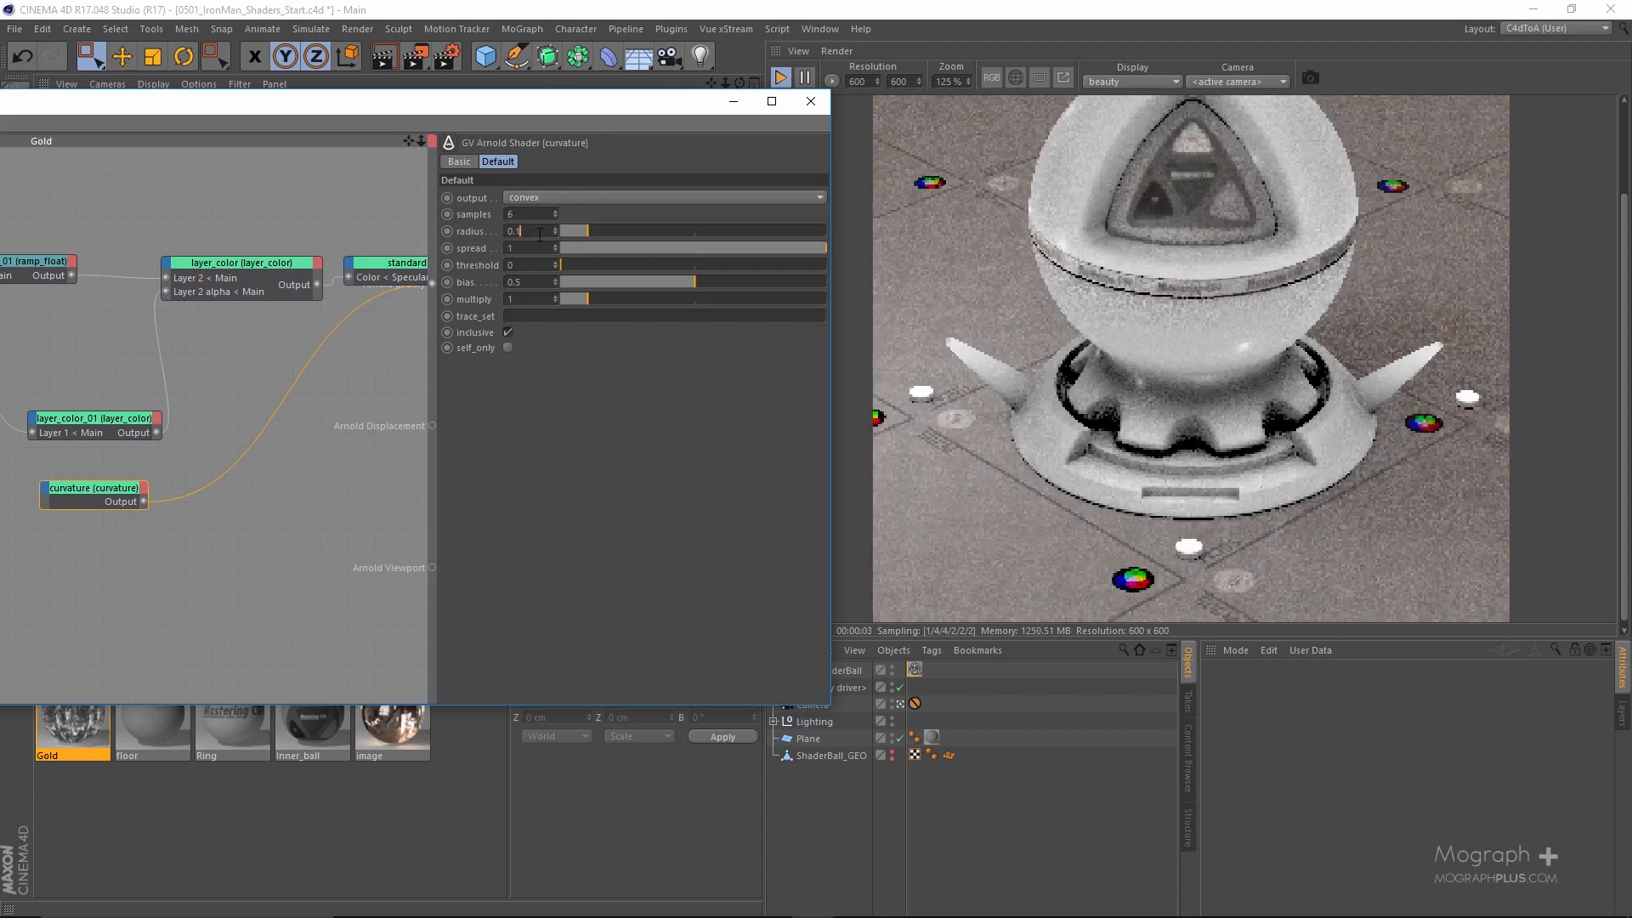
{"action": "key", "text": "BackSpace"}
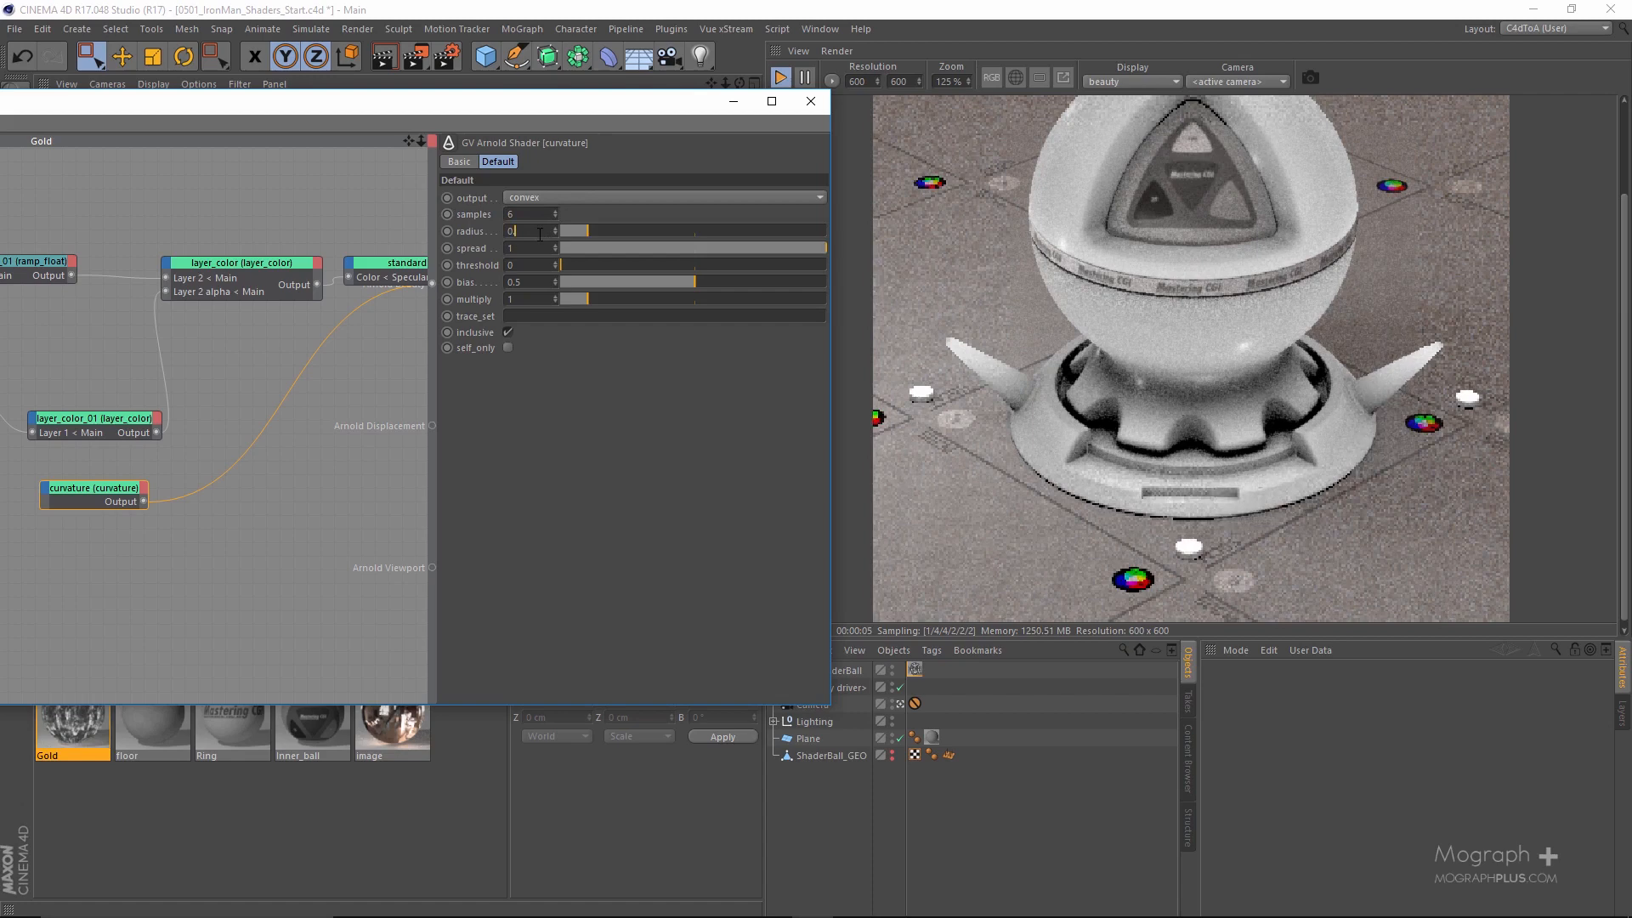
{"action": "type", "text": "05"}
{"action": "key", "text": "Return"}
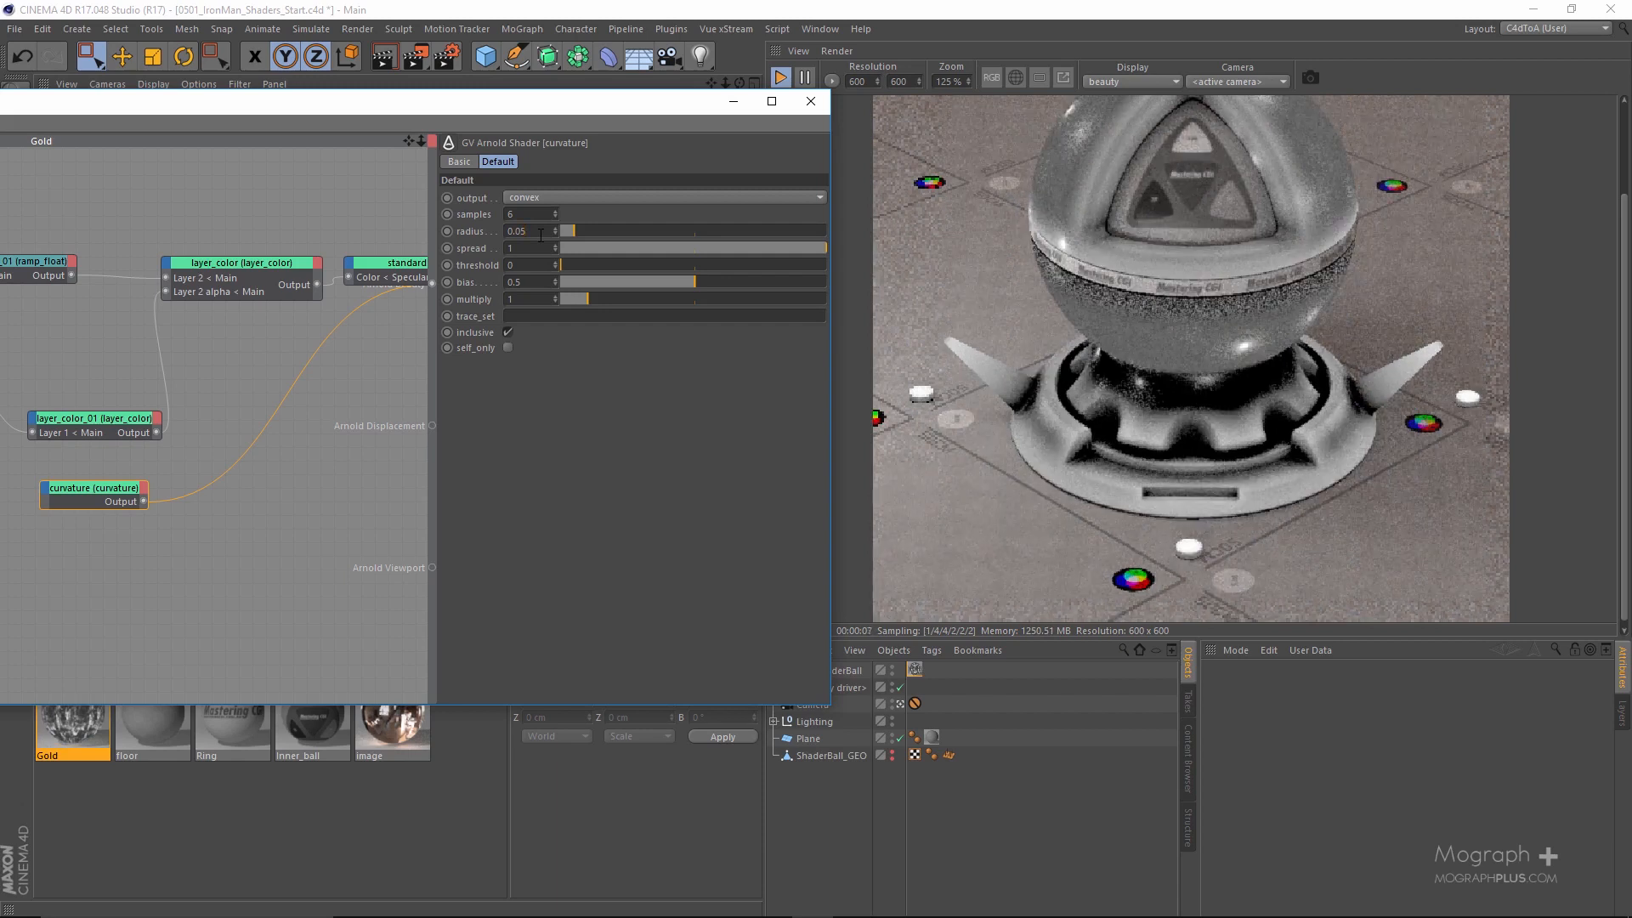
Set the curvature node's spread to 0.95.
{"action": "double_click", "coordinate": [542, 248]}
{"action": "type", "text": "0.97"}
{"action": "key", "text": "Return"}
{"action": "scroll", "coordinate": [542, 251], "scroll_direction": "down", "scroll_amount": 2}
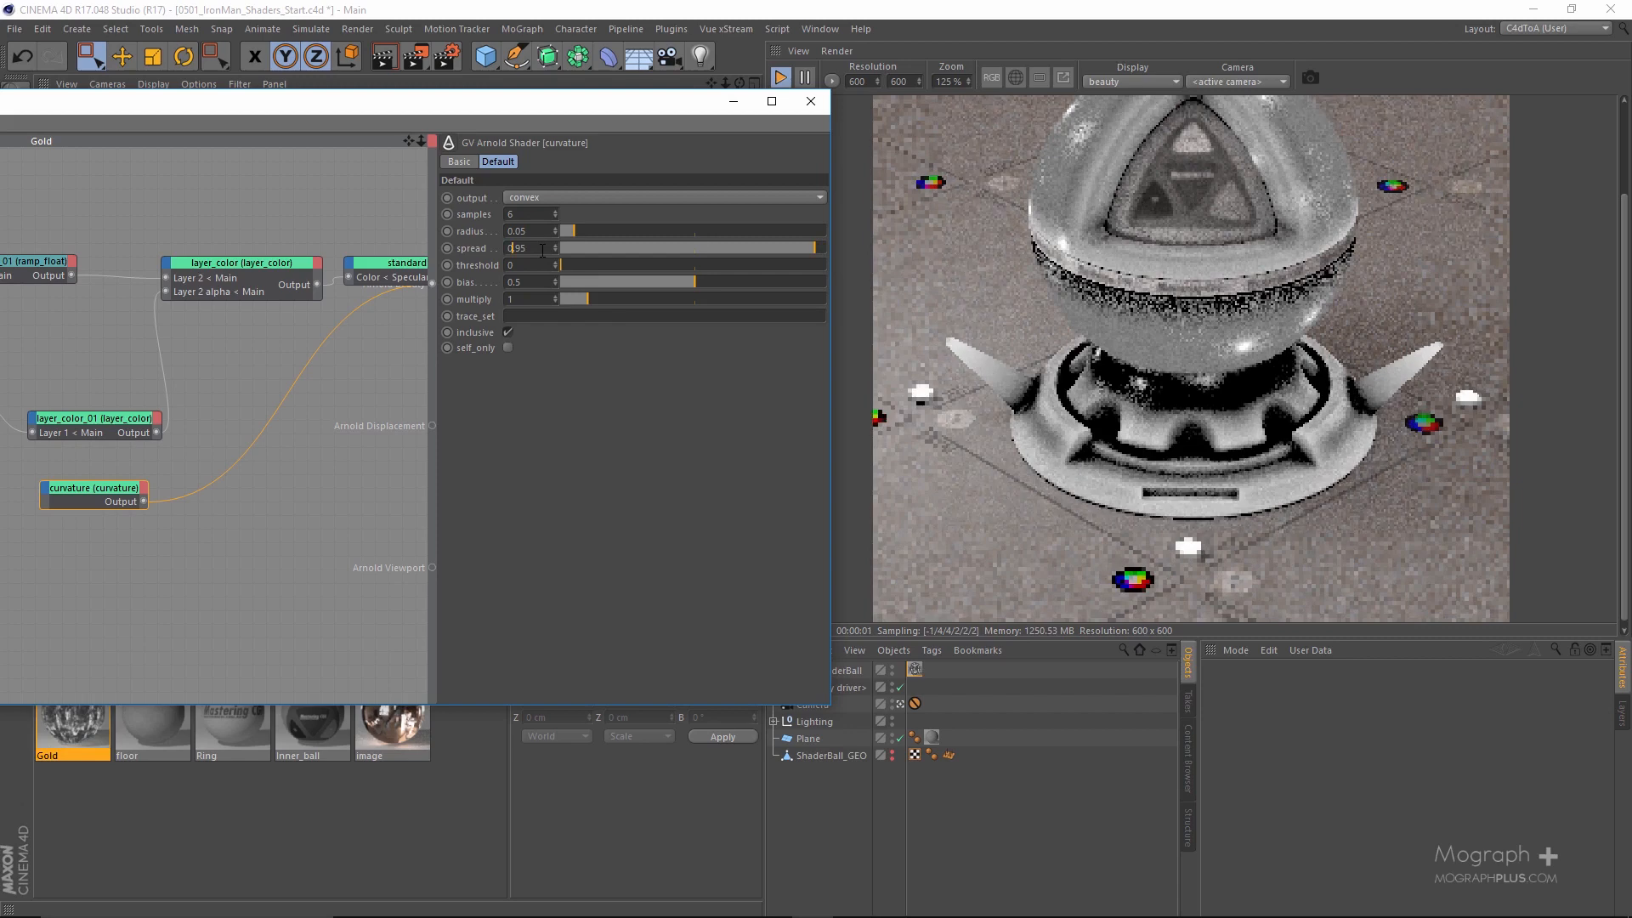
Try a threshold of 0.15 on the curvature node and settle on 0.8.
{"action": "left_click", "coordinate": [535, 265]}
{"action": "type", "text": ".15"}
{"action": "key", "text": "Return"}
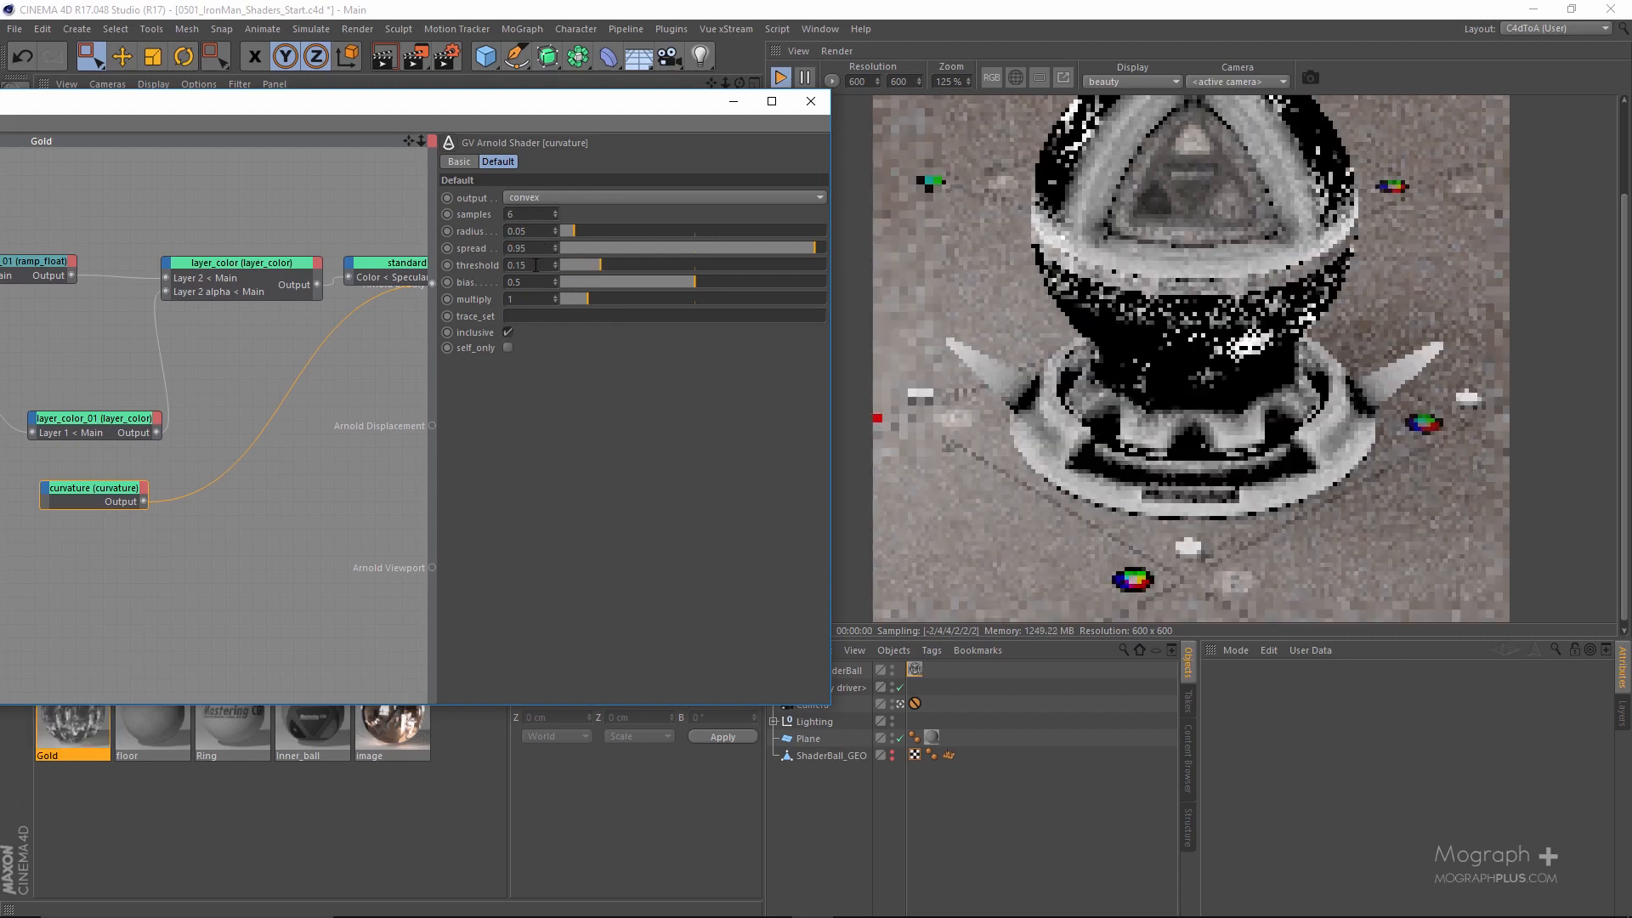
{"action": "left_click_drag", "start_coordinate": [767, 264], "coordinate": [774, 265]}
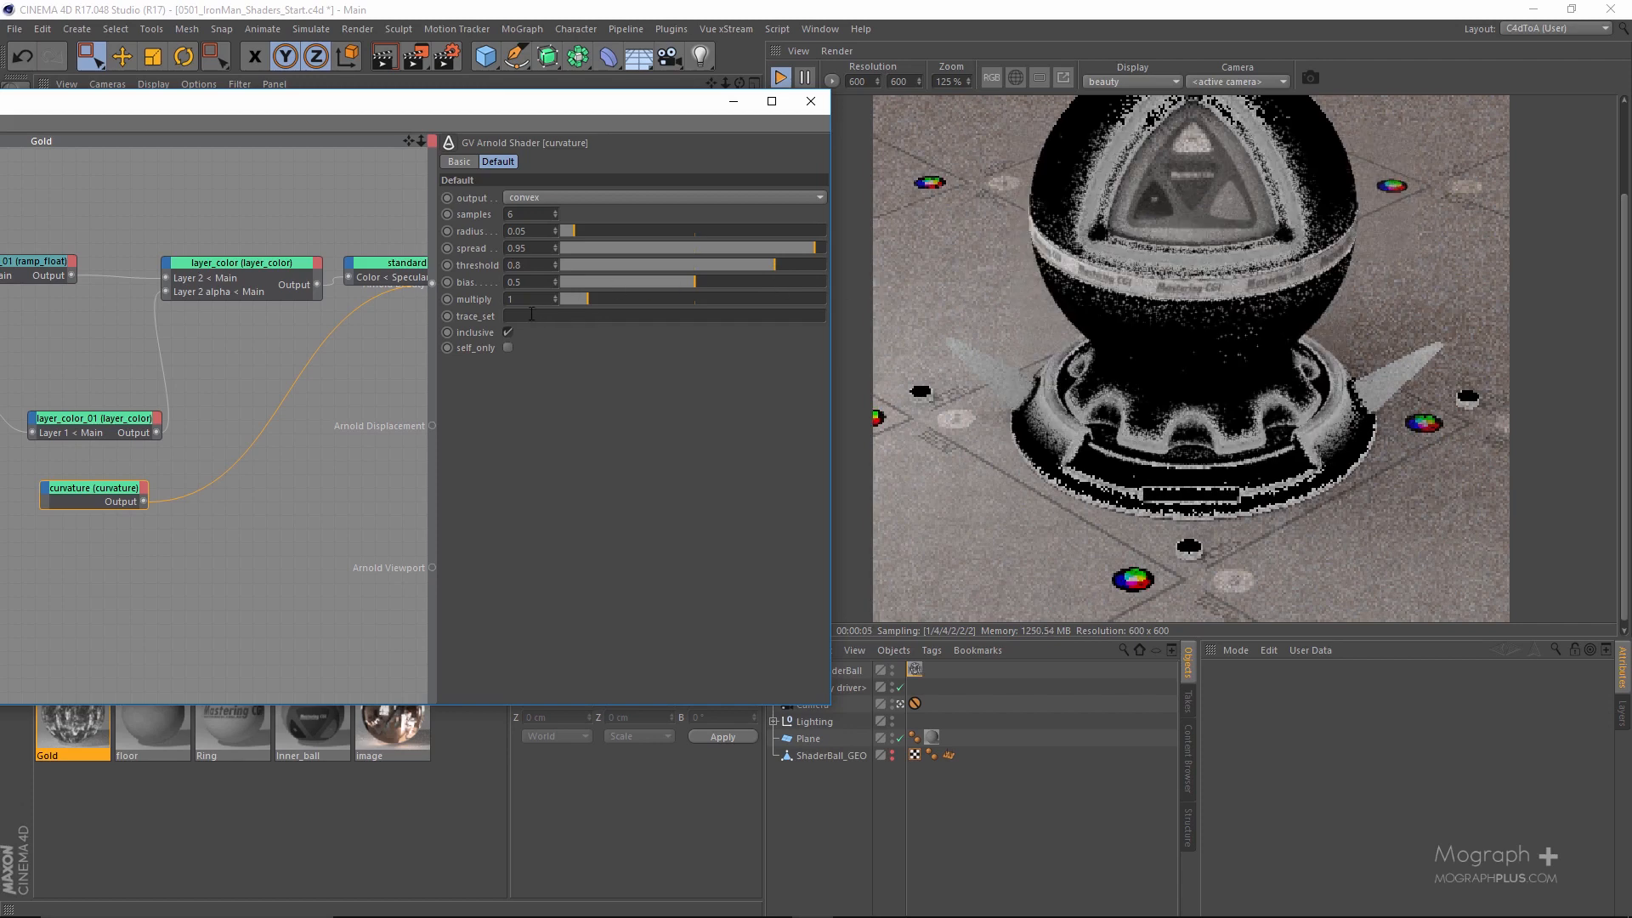
Set the curvature node's multiply value to 2.
{"action": "left_click_drag", "start_coordinate": [524, 299], "coordinate": [476, 299]}
{"action": "type", "text": "2"}
{"action": "key", "text": "Return"}
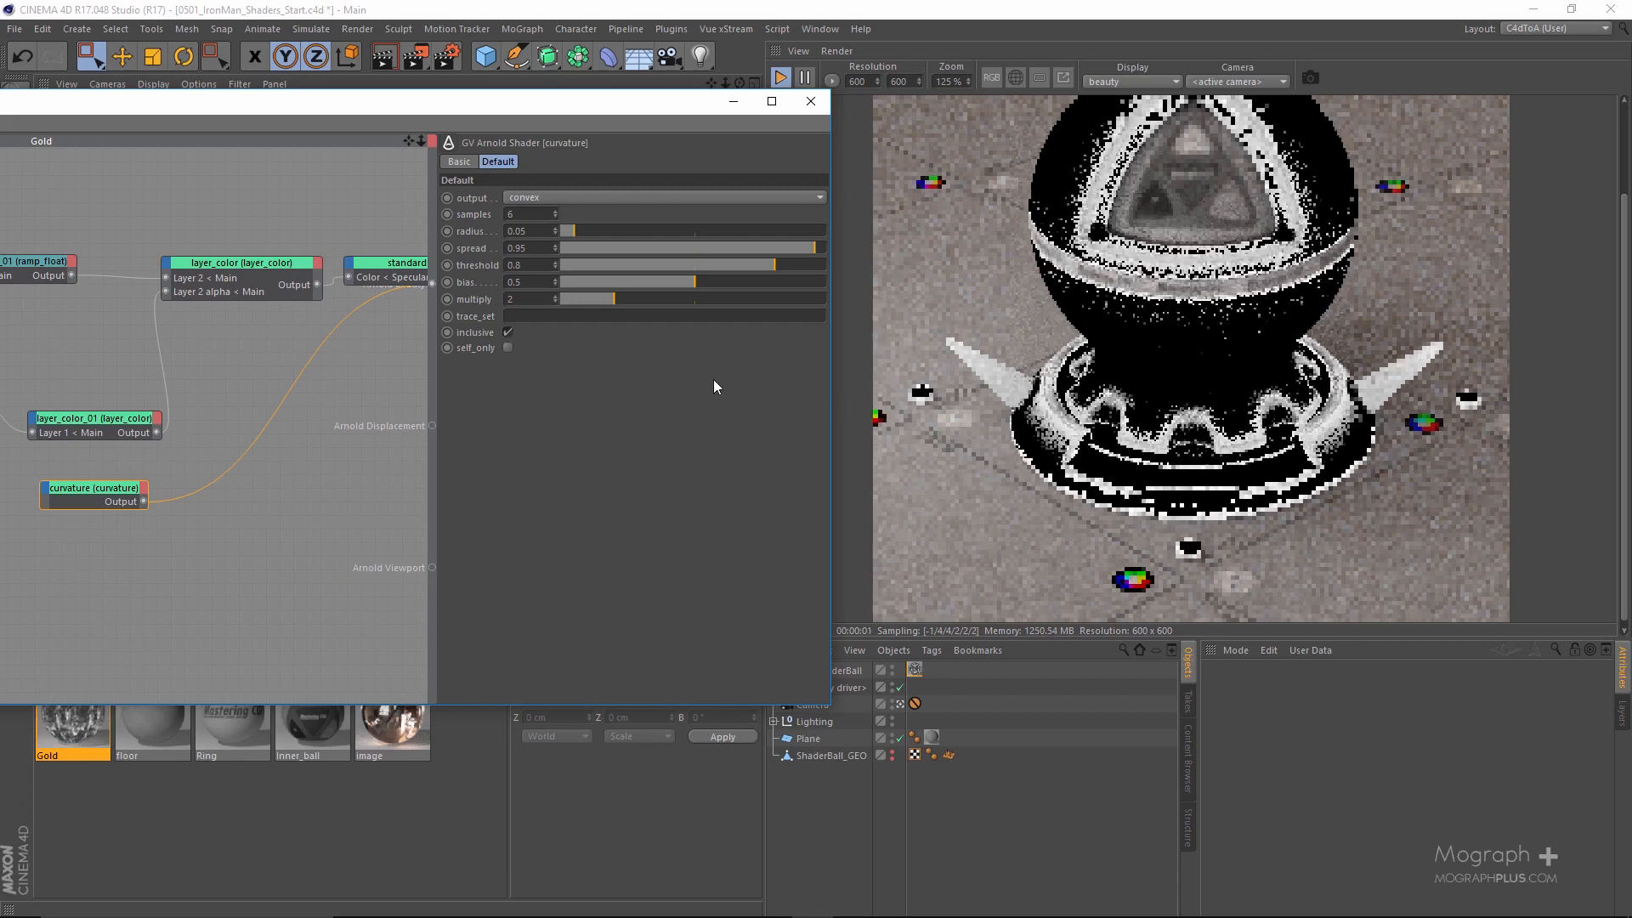
Place the curvature node below color_correct and connect its output to Layer 2 of layer_color_01, with layer_color_01 previewed in the render.
{"action": "left_click_drag", "start_coordinate": [552, 107], "coordinate": [1026, 129]}
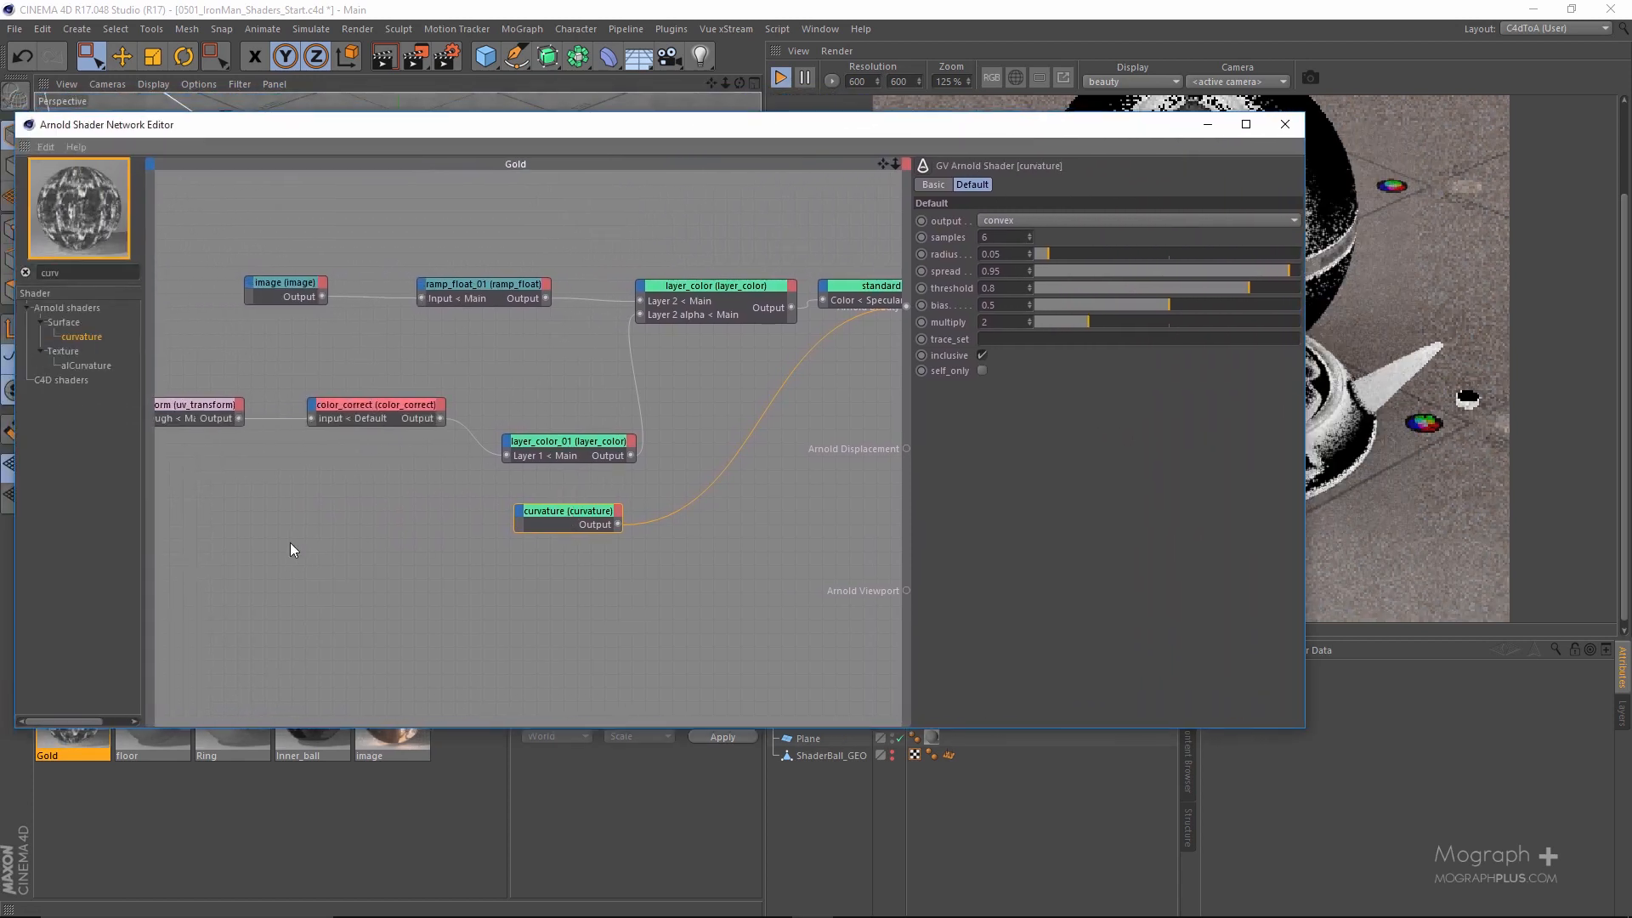
{"action": "left_click_drag", "start_coordinate": [612, 521], "coordinate": [600, 486]}
{"action": "left_click_drag", "start_coordinate": [594, 665], "coordinate": [594, 653]}
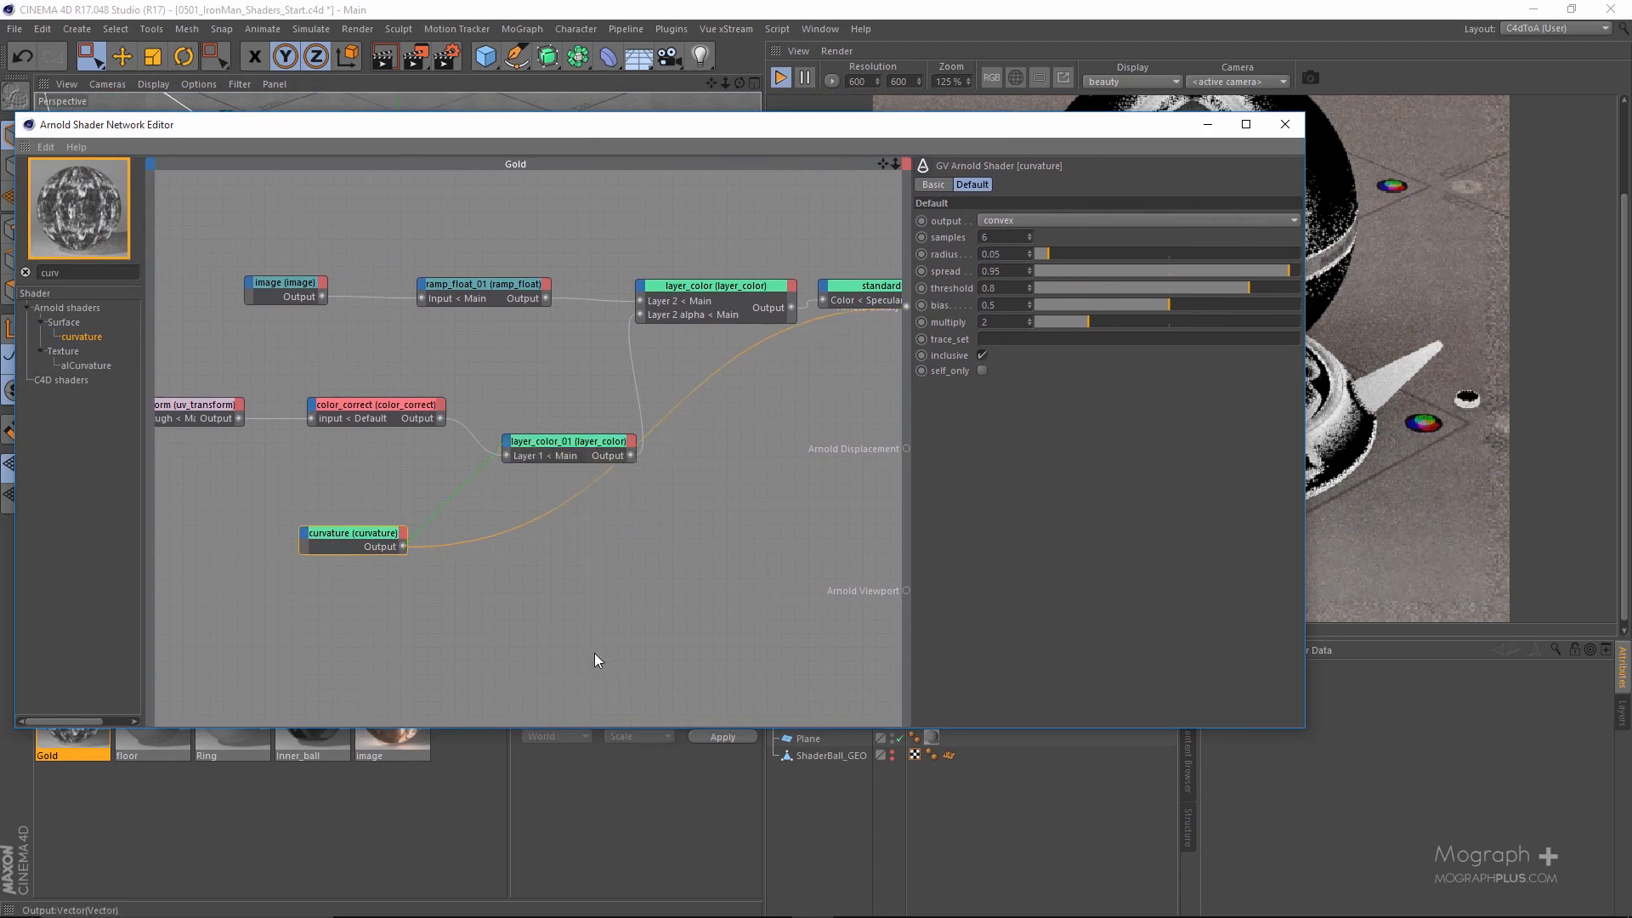
{"action": "left_click_drag", "start_coordinate": [509, 515], "coordinate": [464, 366]}
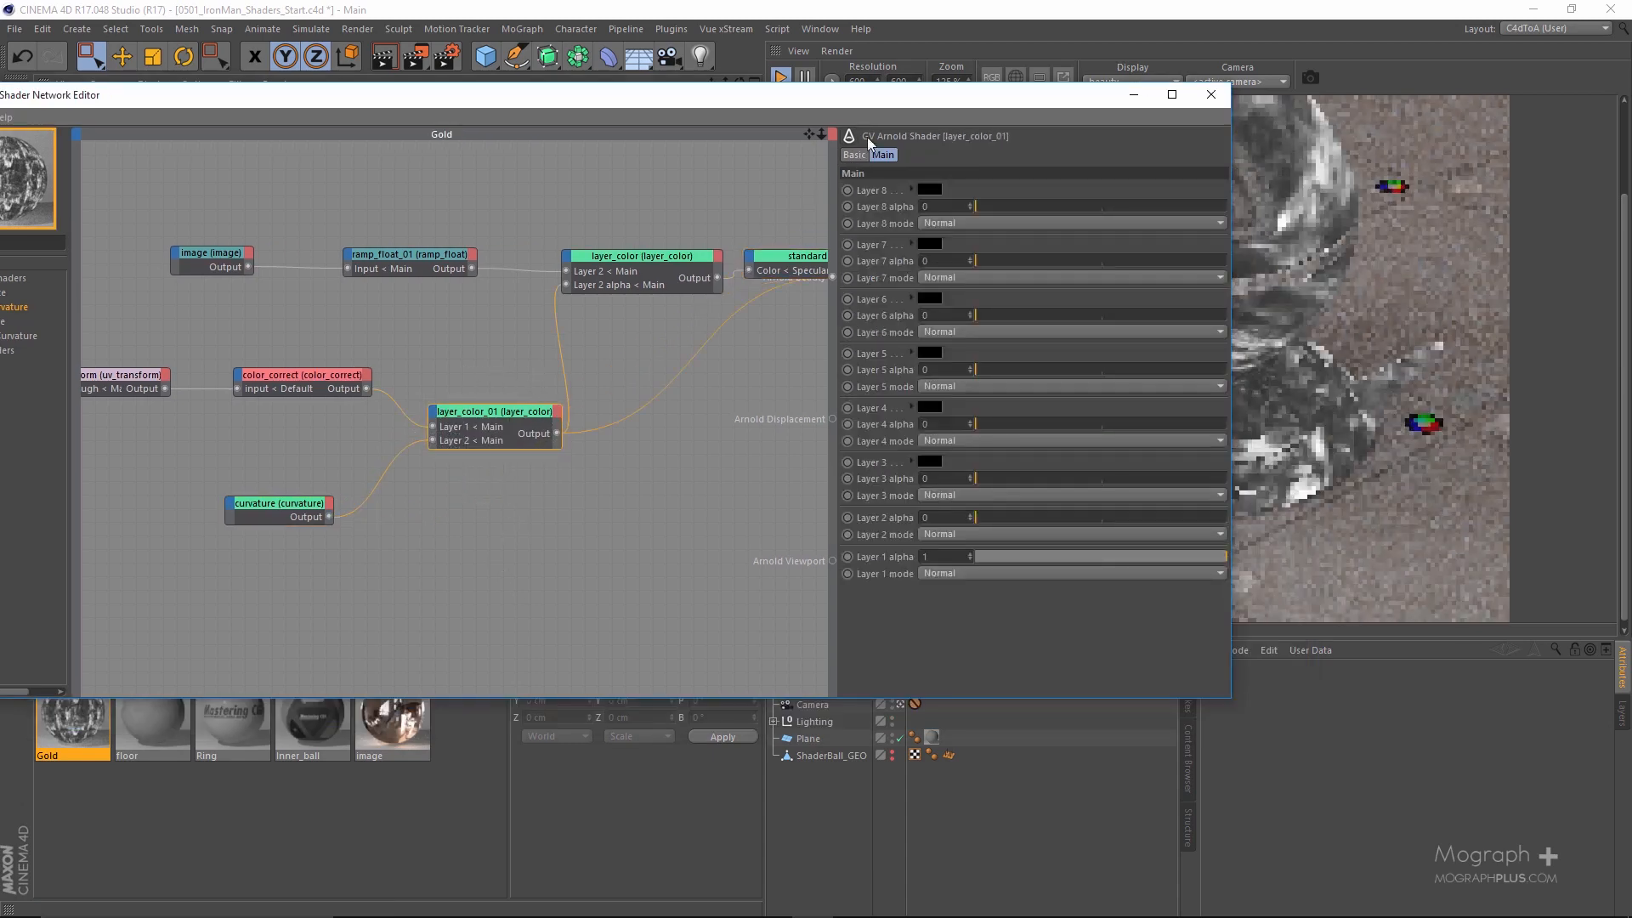
In layer_color_01, set the Layer 2 alpha to 1 and its blend mode to Lighten.
{"action": "left_click_drag", "start_coordinate": [872, 100], "coordinate": [698, 83]}
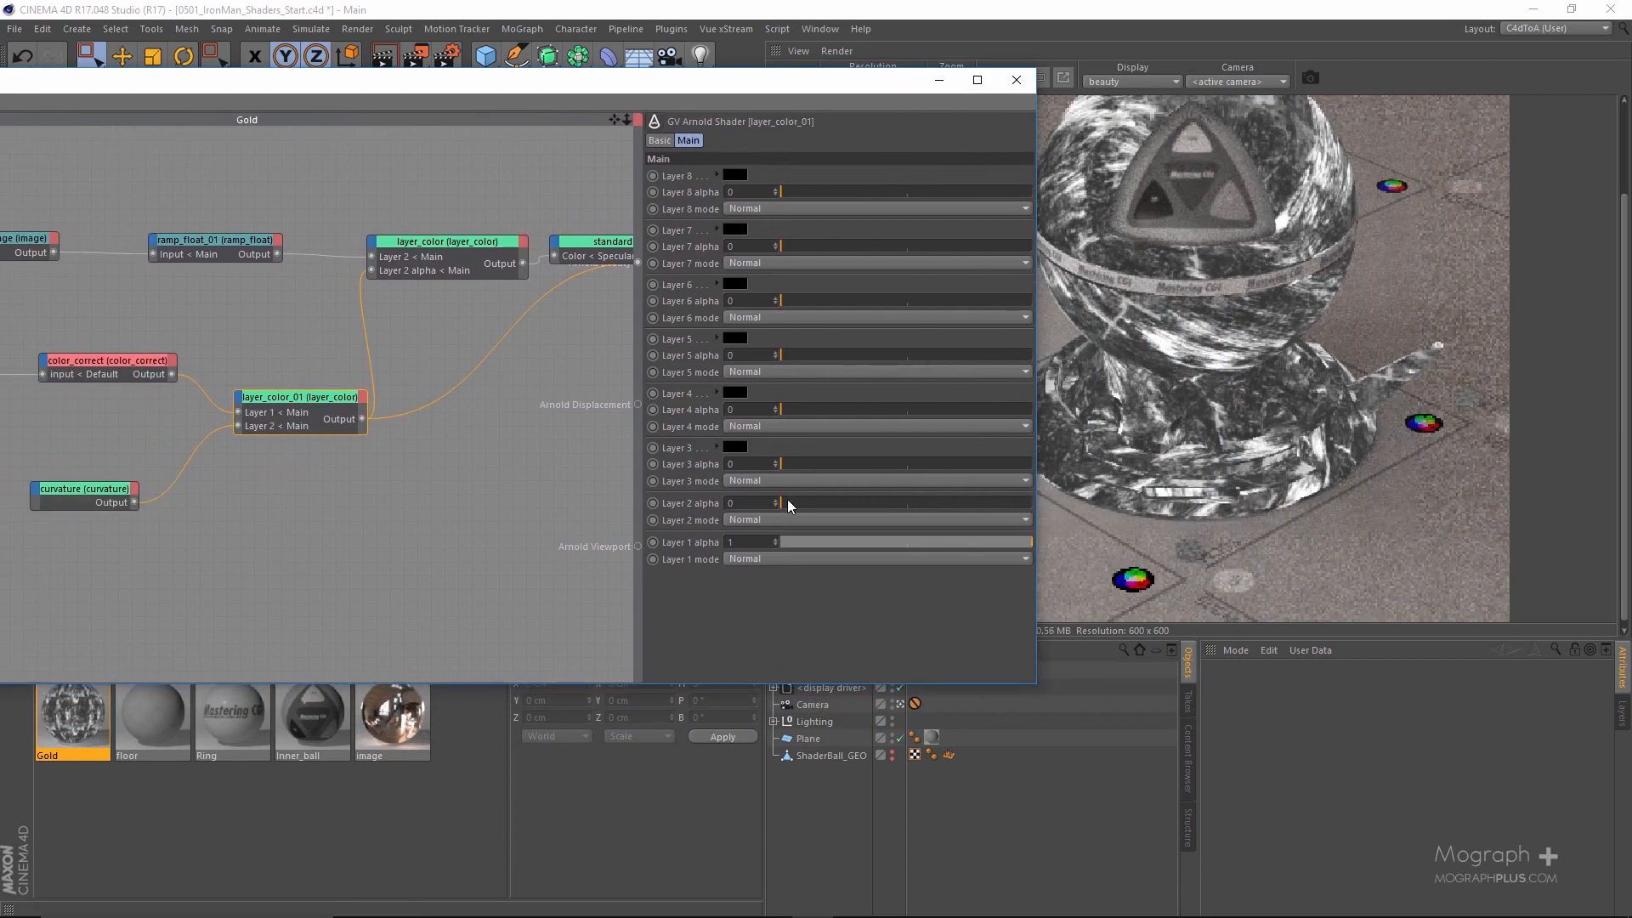
{"action": "left_click_drag", "start_coordinate": [828, 504], "coordinate": [1033, 503]}
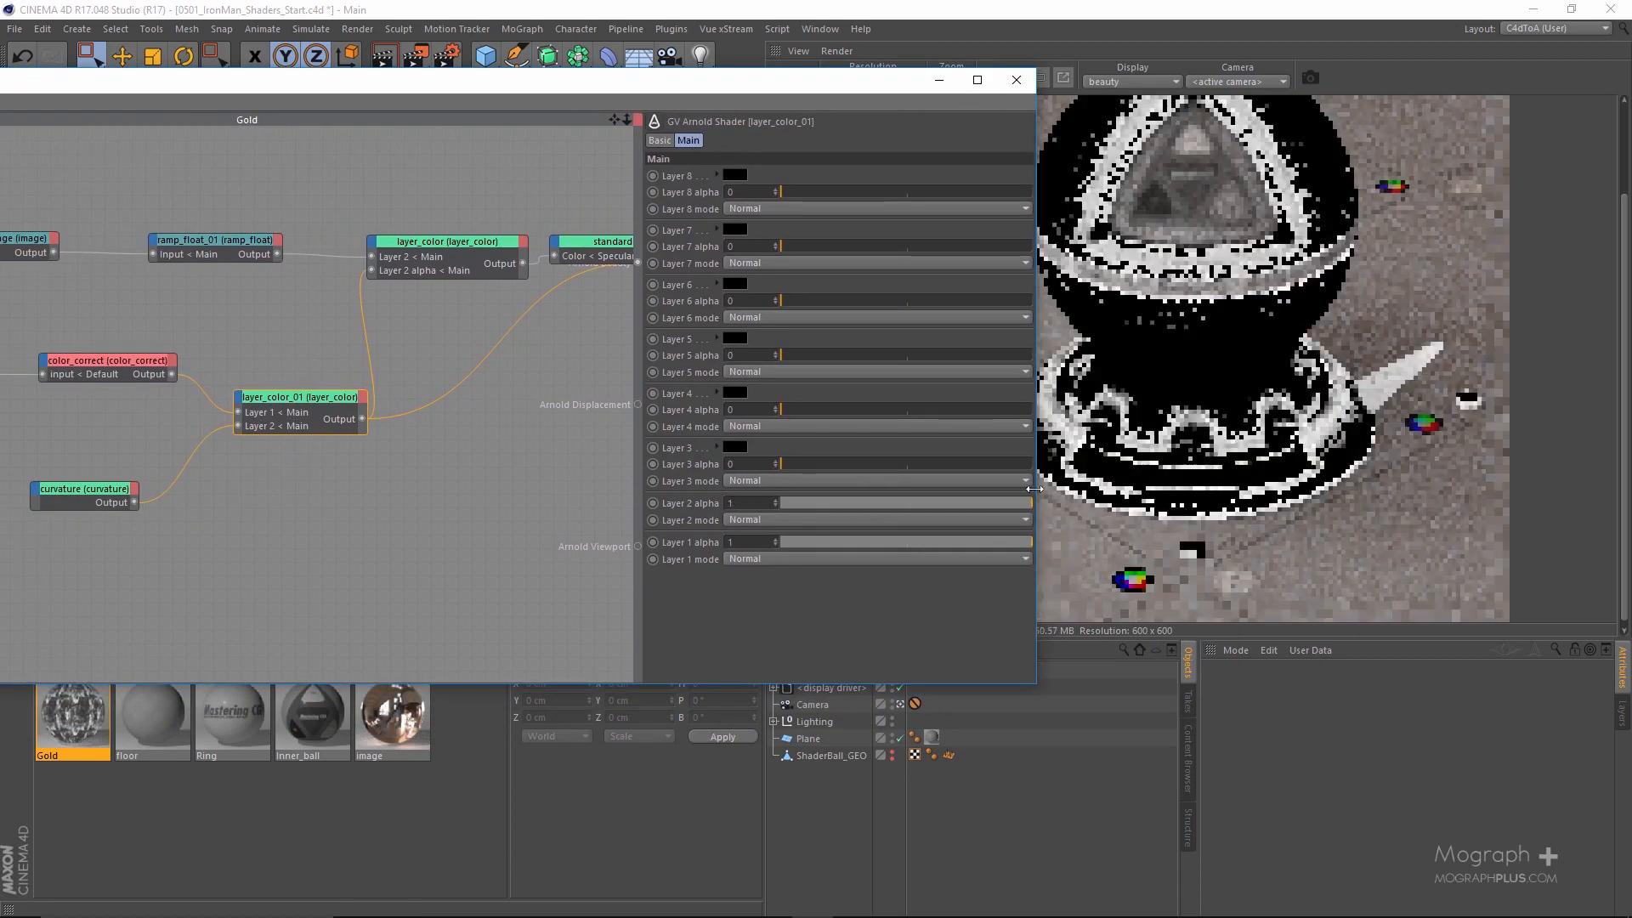
{"action": "left_click", "coordinate": [799, 520]}
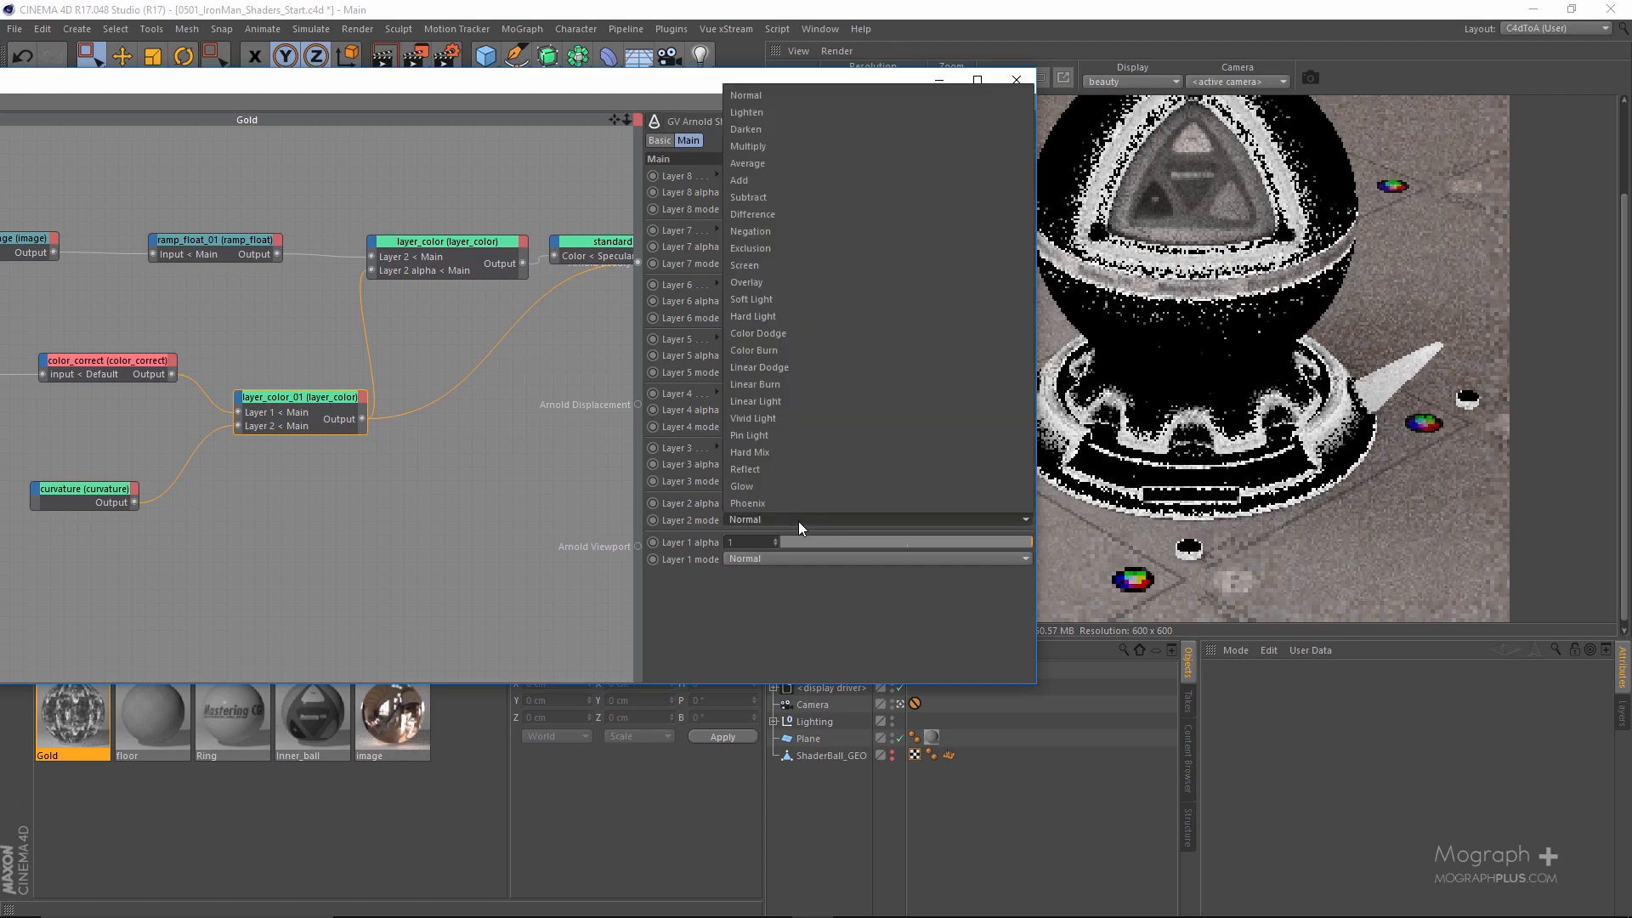
{"action": "left_click", "coordinate": [864, 114]}
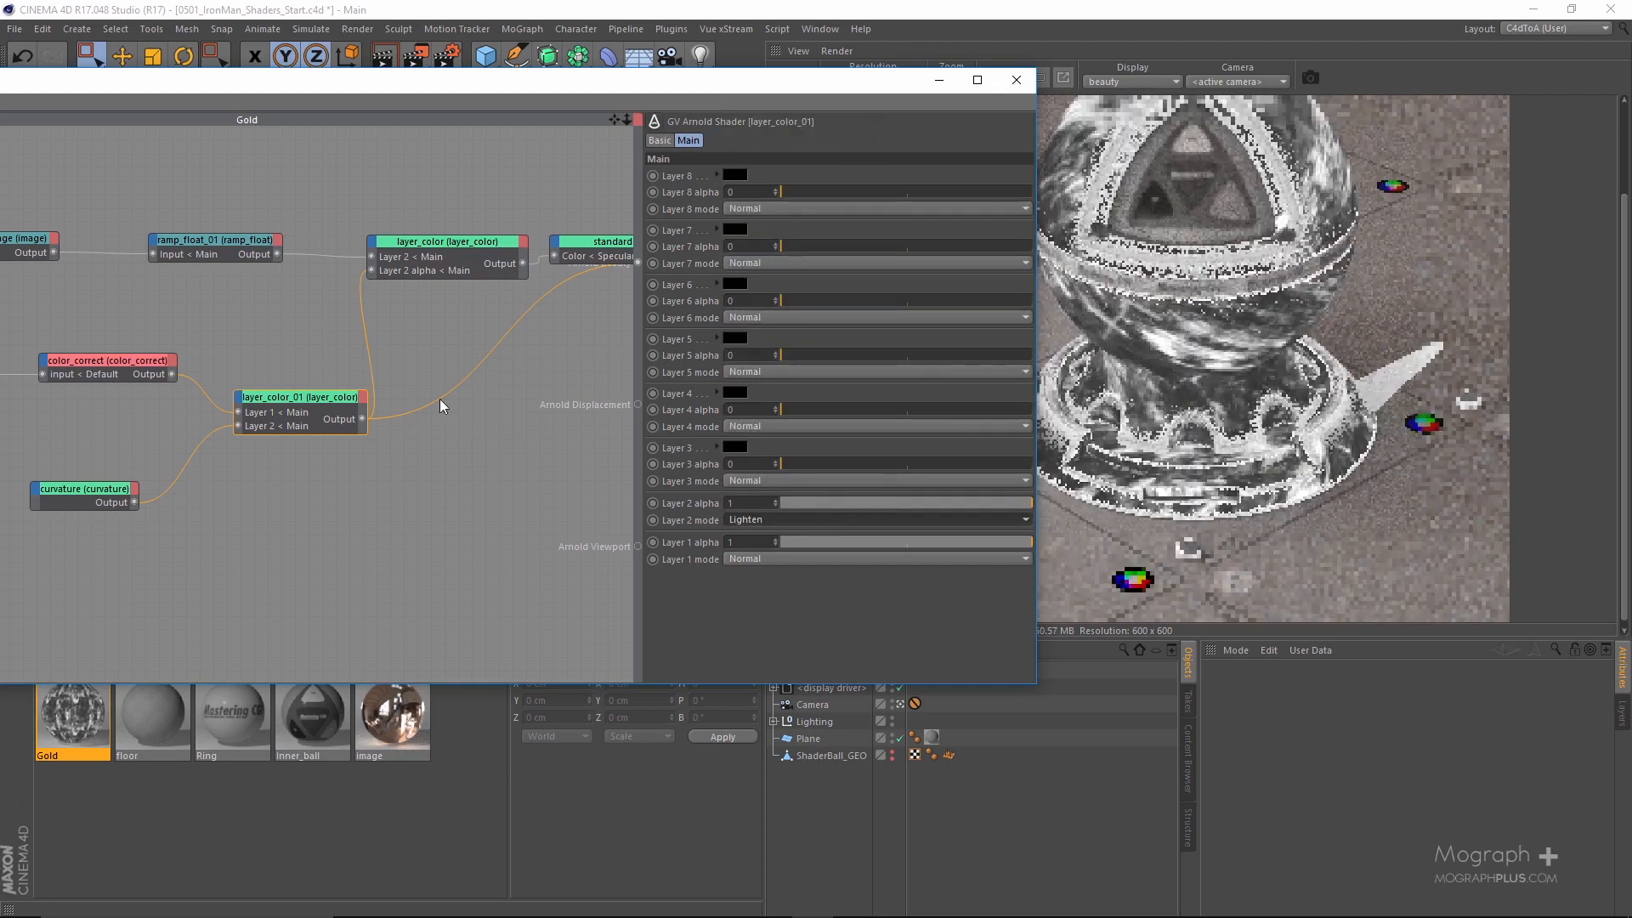
Preview the color_correct, curvature, layer_color_01 and layer_color outputs in turn to compare the mask inputs with the combined result.
{"action": "scroll", "coordinate": [207, 387], "scroll_direction": "down", "scroll_amount": 2}
{"action": "middle_click_drag", "start_coordinate": [204, 384], "coordinate": [490, 400], "text": "alt"}
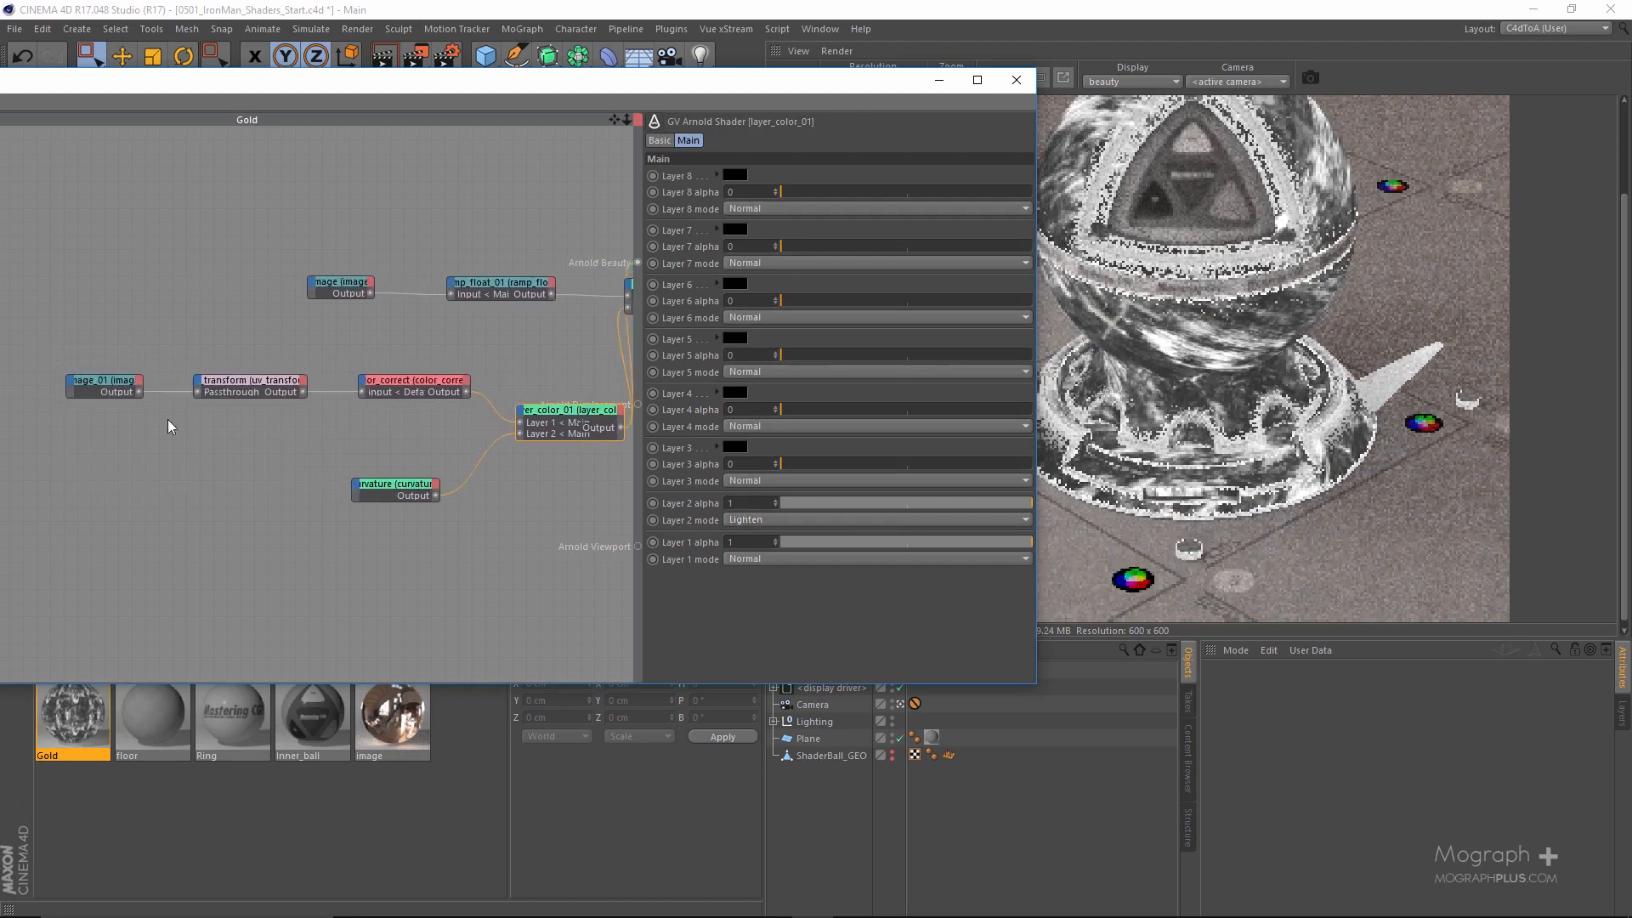
{"action": "left_click", "coordinate": [423, 387]}
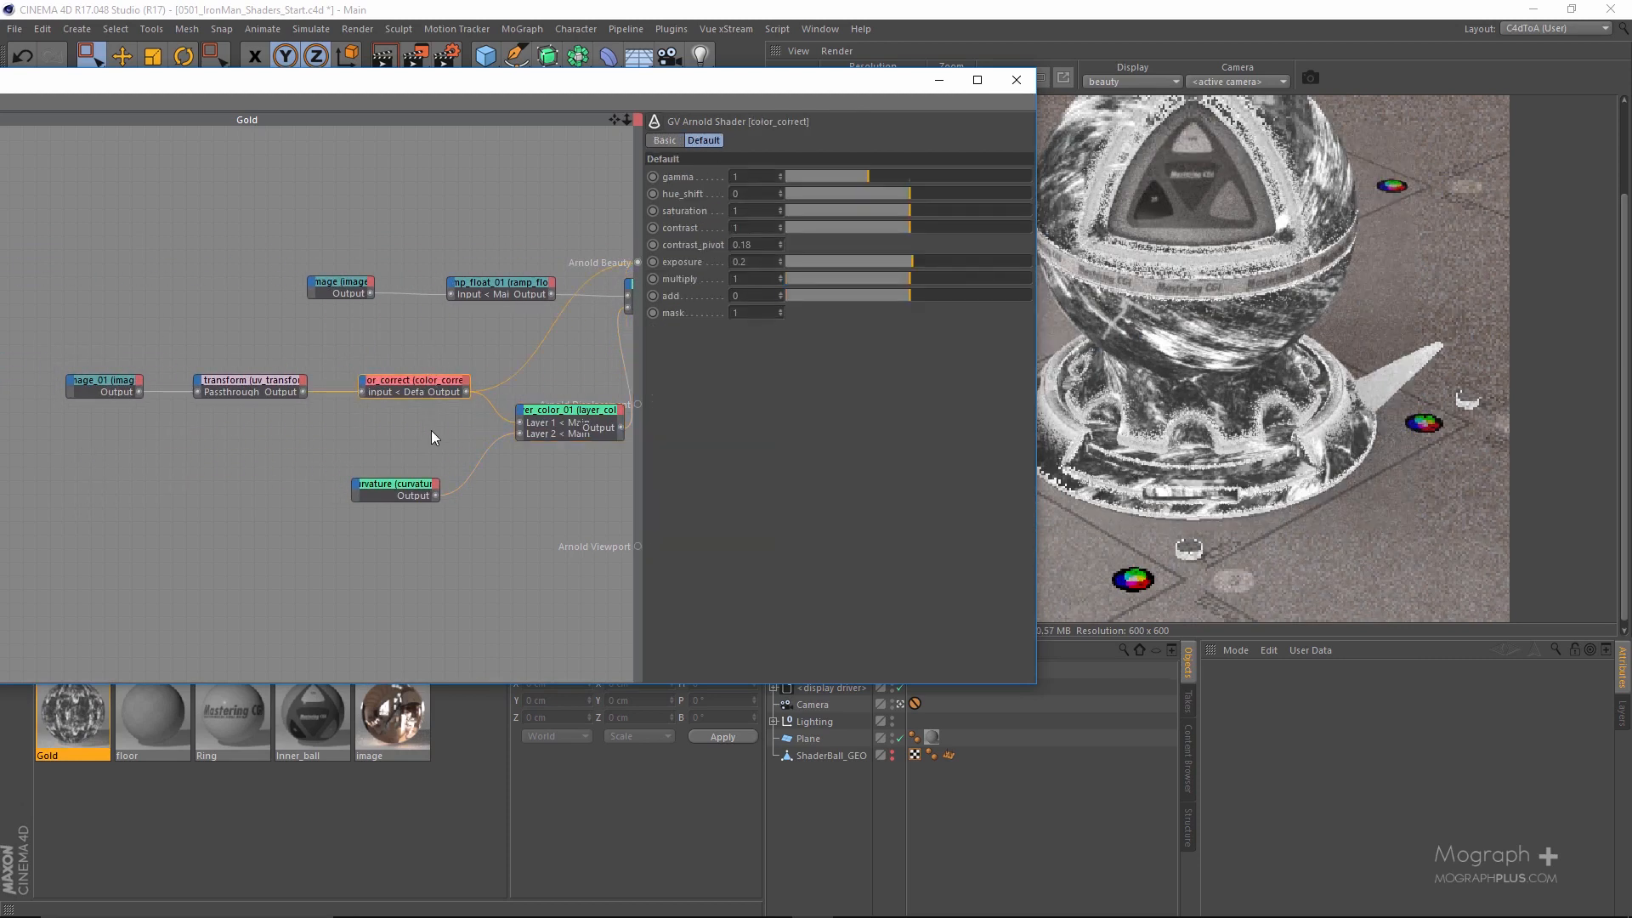
{"action": "left_click", "coordinate": [399, 489]}
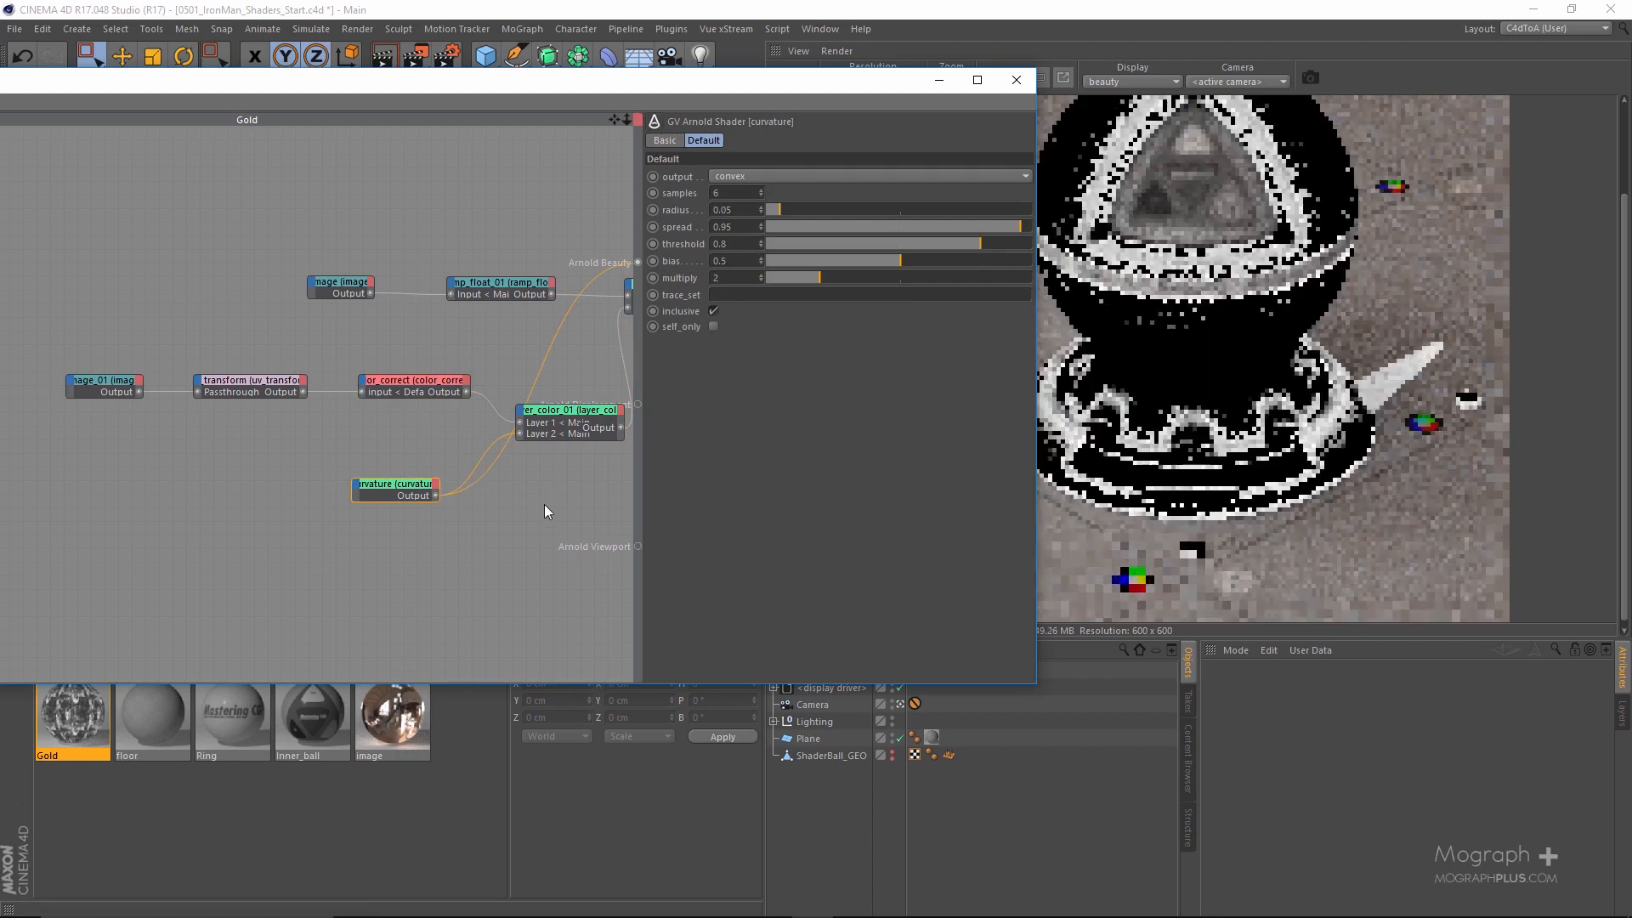
{"action": "left_click", "coordinate": [533, 414]}
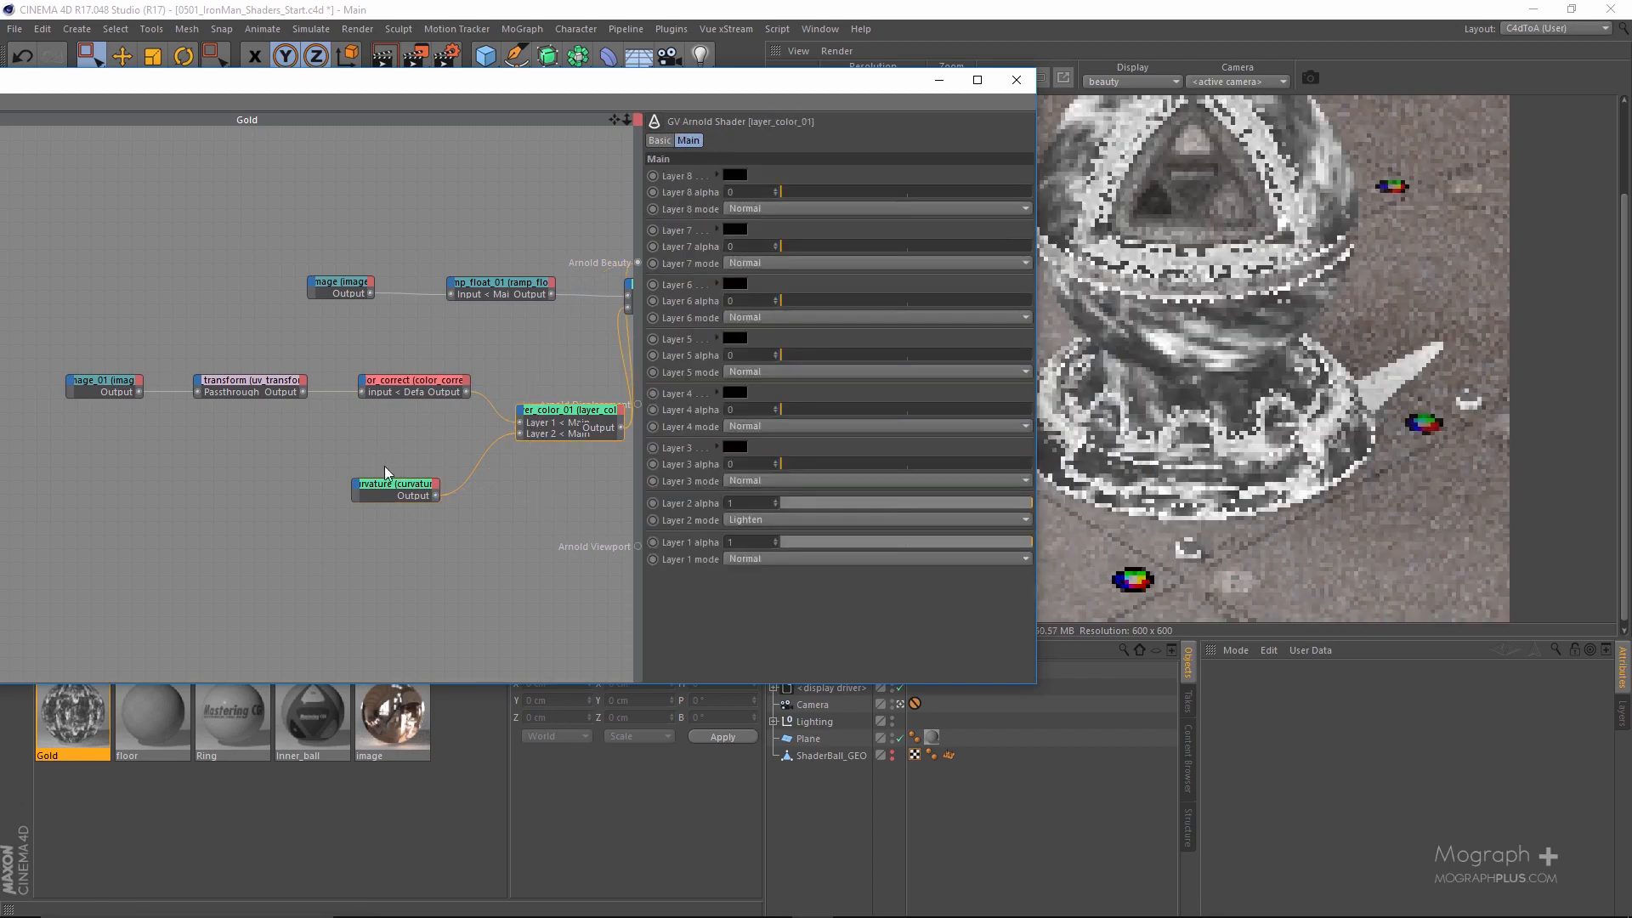
{"action": "middle_click_drag", "start_coordinate": [375, 461], "coordinate": [5, 537], "text": "alt"}
{"action": "middle_click_drag", "start_coordinate": [259, 469], "coordinate": [471, 458], "text": "alt"}
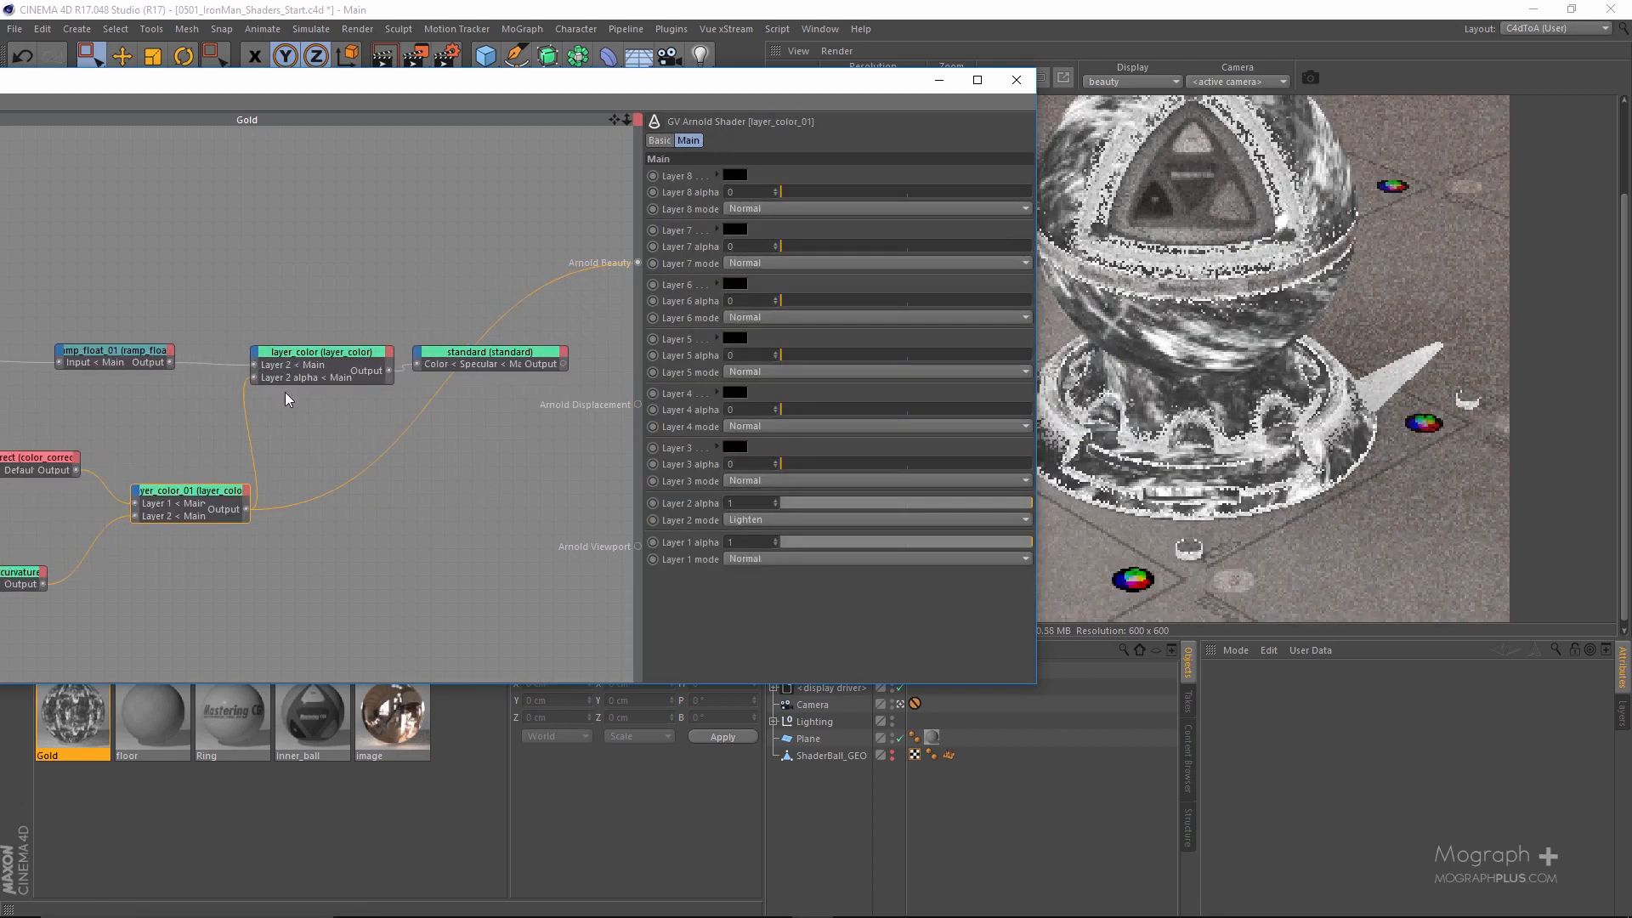
{"action": "left_click", "coordinate": [306, 367]}
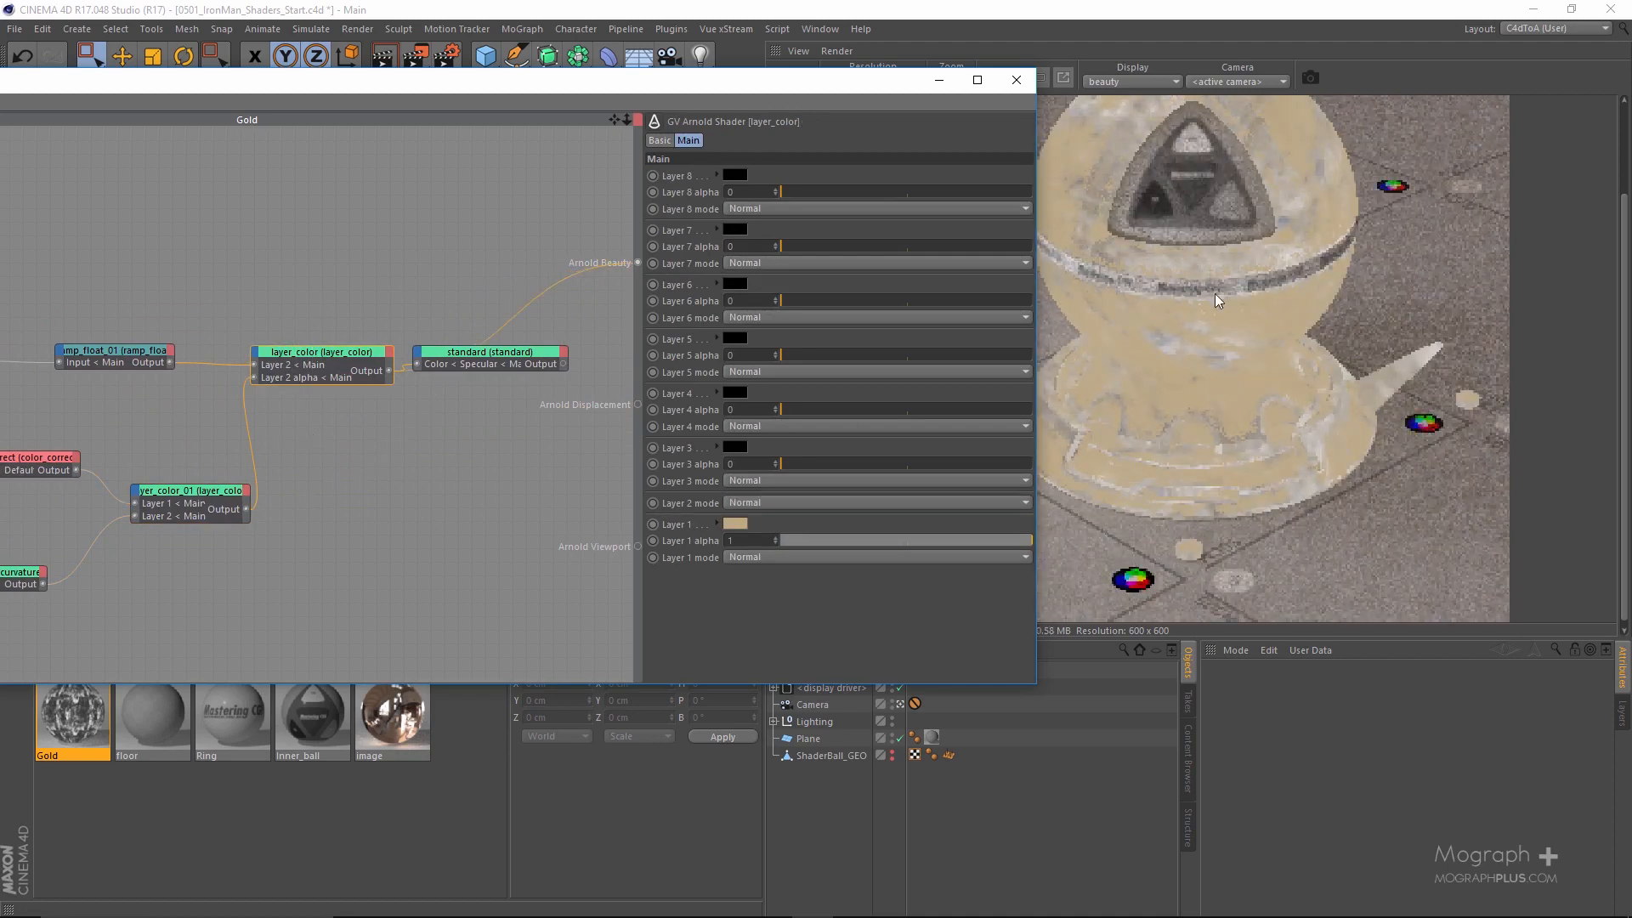
{"action": "mouse_move", "coordinate": [825, 90]}
{"action": "left_mouse_down"}
{"action": "mouse_move", "coordinate": [741, 80]}
{"action": "mouse_move", "coordinate": [799, 85]}
{"action": "left_mouse_up"}
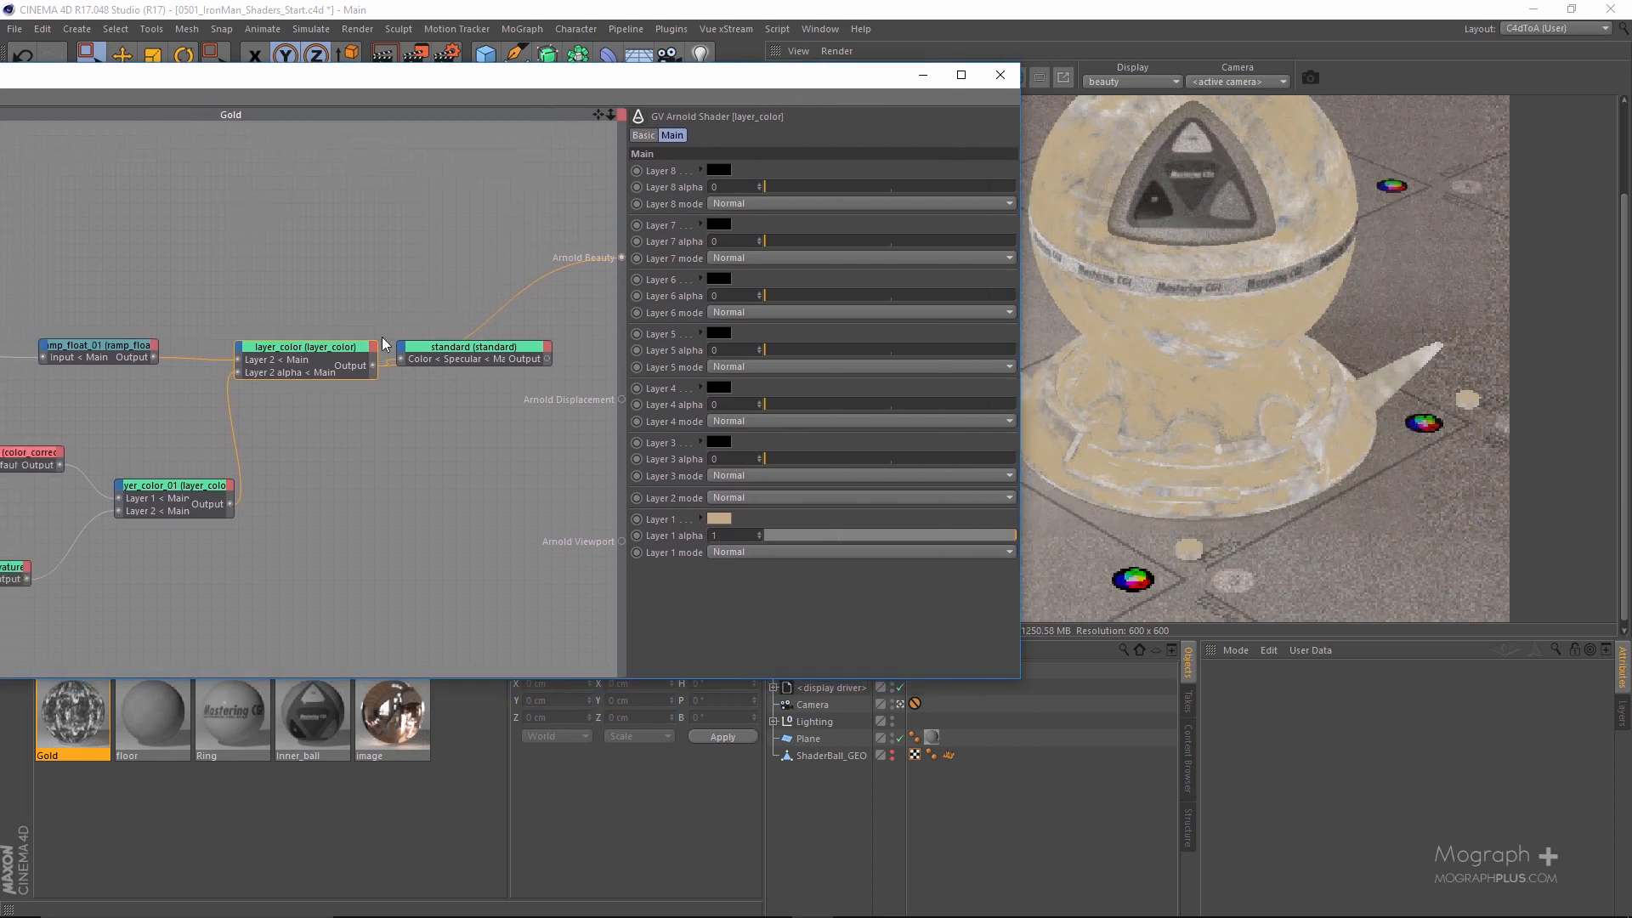
Reconnect the standard shader's output to Arnold Beauty in the Gold network.
{"action": "left_click", "coordinate": [513, 358]}
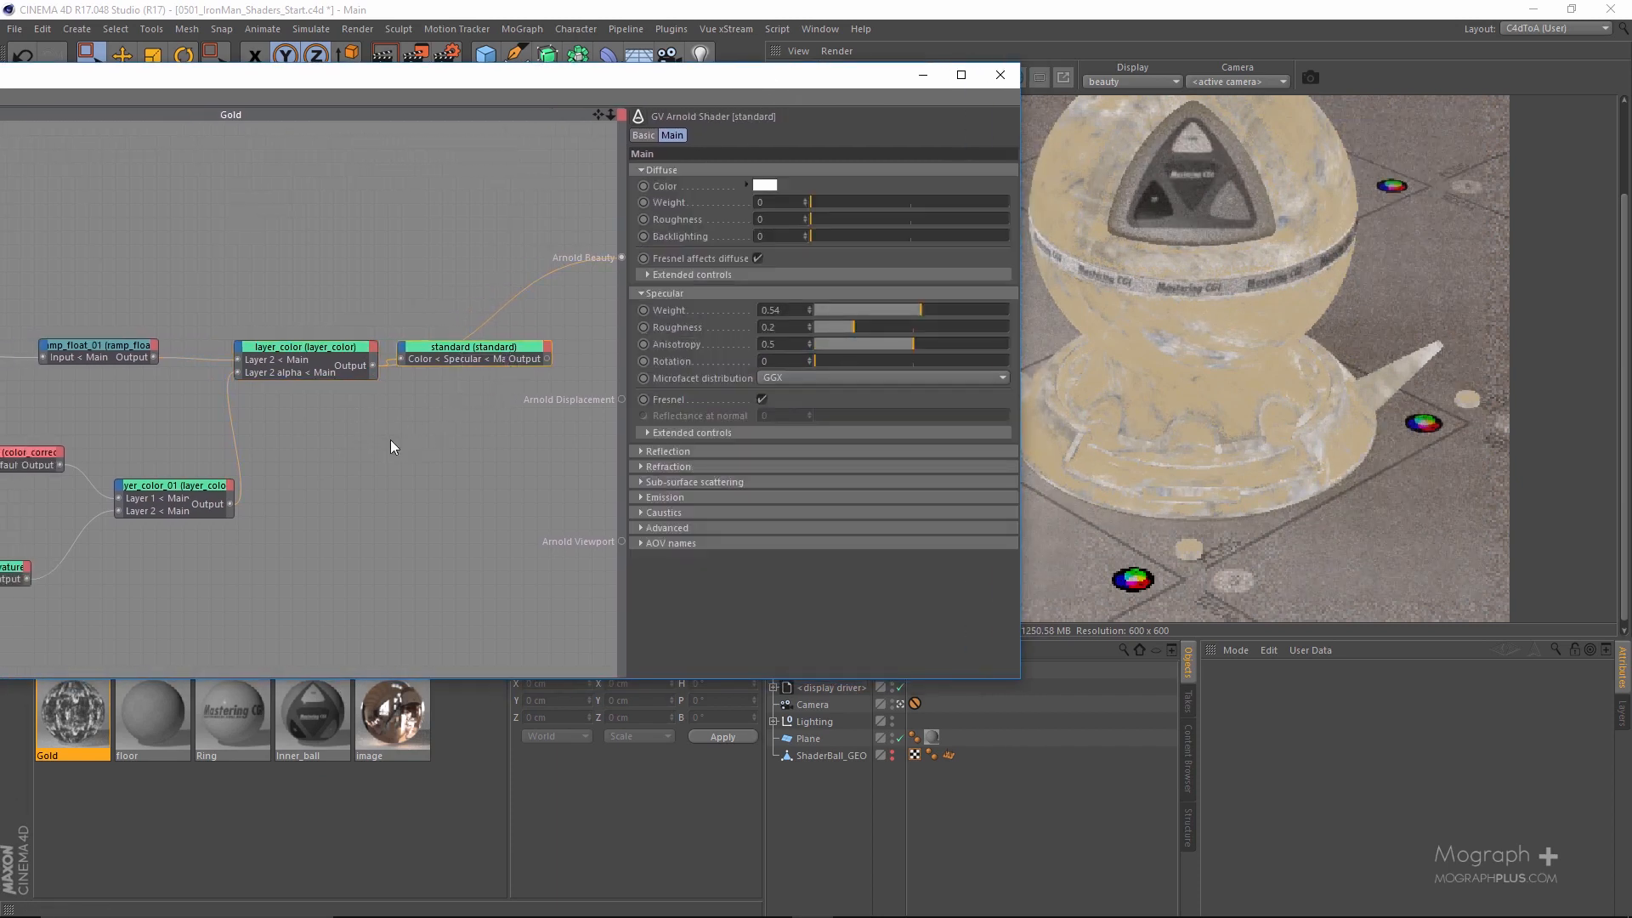
{"action": "double_click", "coordinate": [658, 74]}
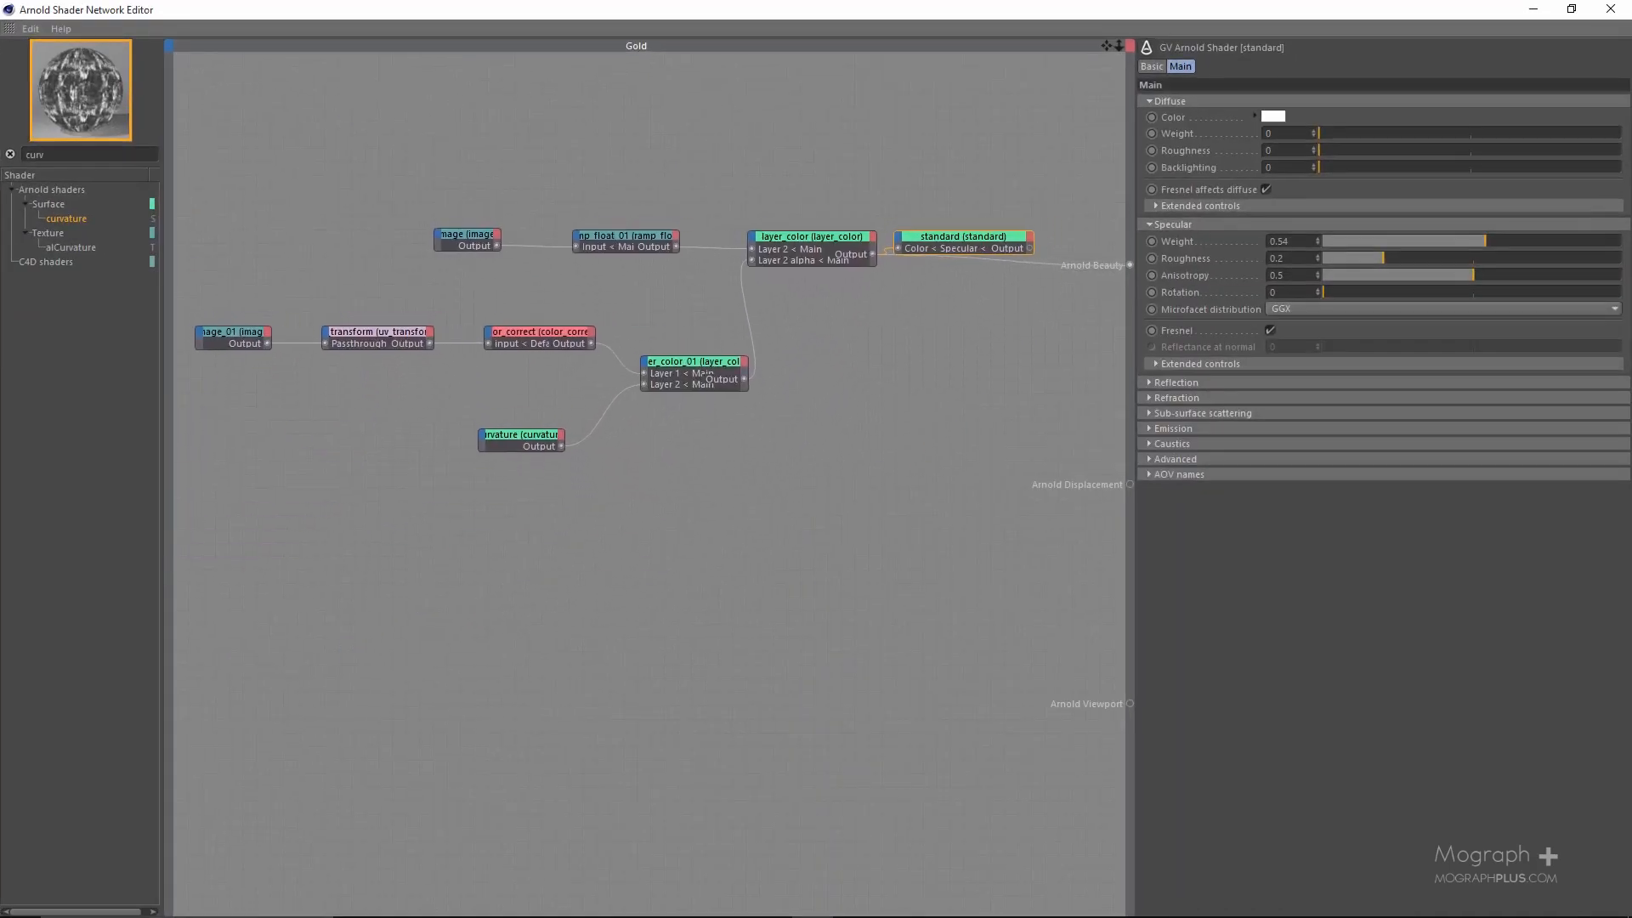
{"action": "left_click_drag", "start_coordinate": [819, 236], "coordinate": [1129, 265]}
{"action": "left_click_drag", "start_coordinate": [1010, 6], "coordinate": [267, 98]}
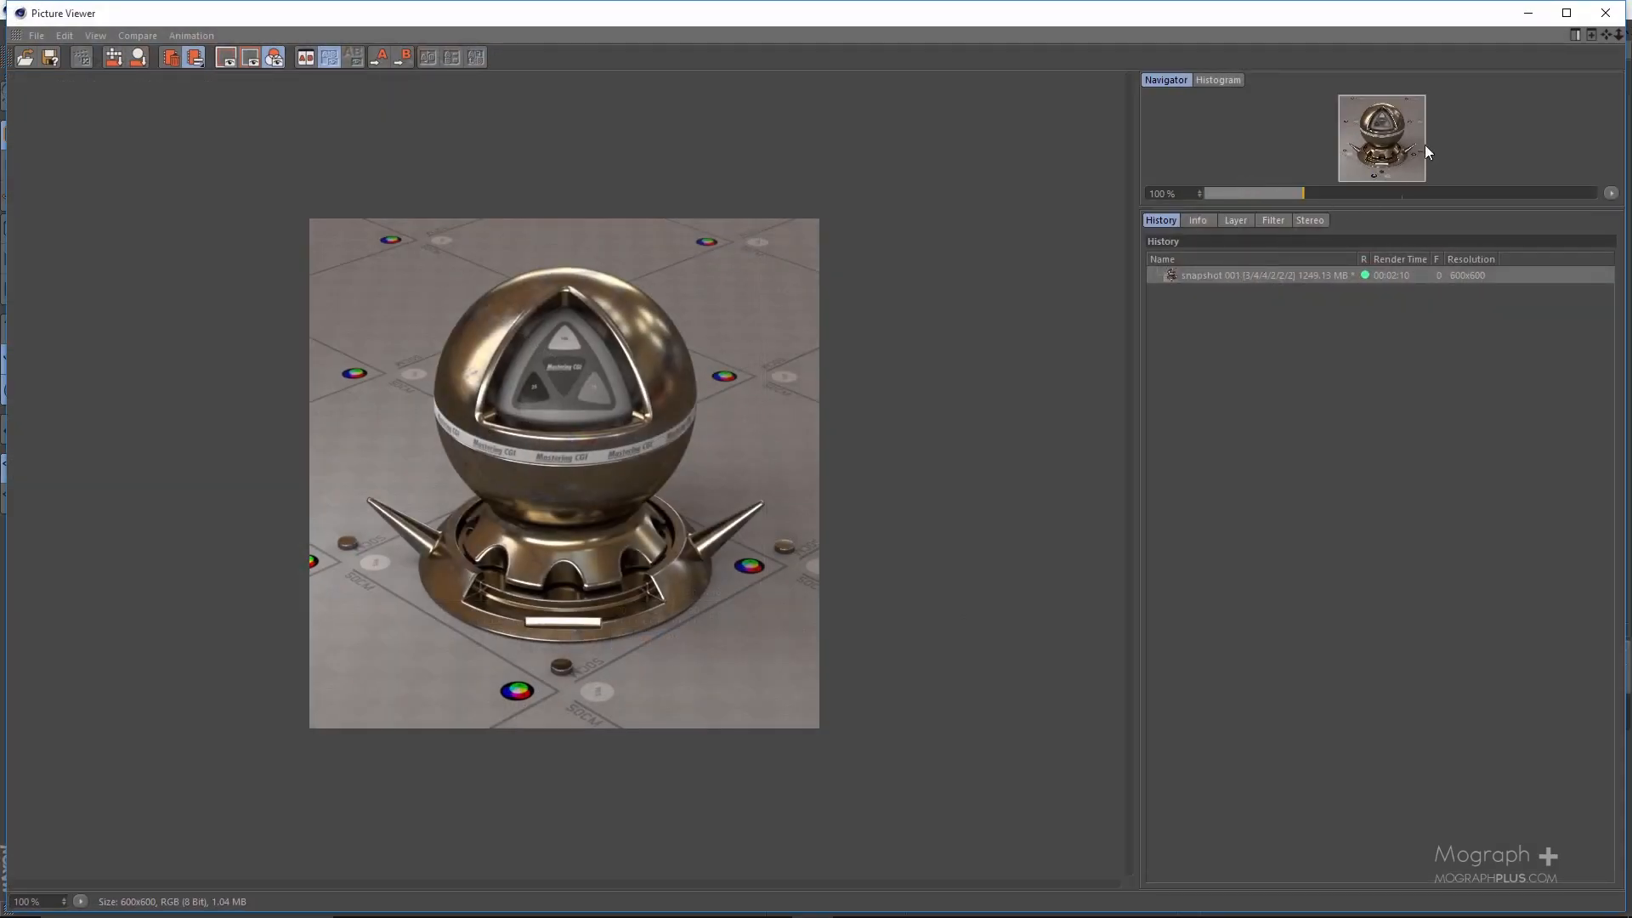
Examine the finished gold render up close and compare it with the scratched chest armor in the Iron Man reference still in Photos.
{"action": "left_click", "coordinate": [1527, 12]}
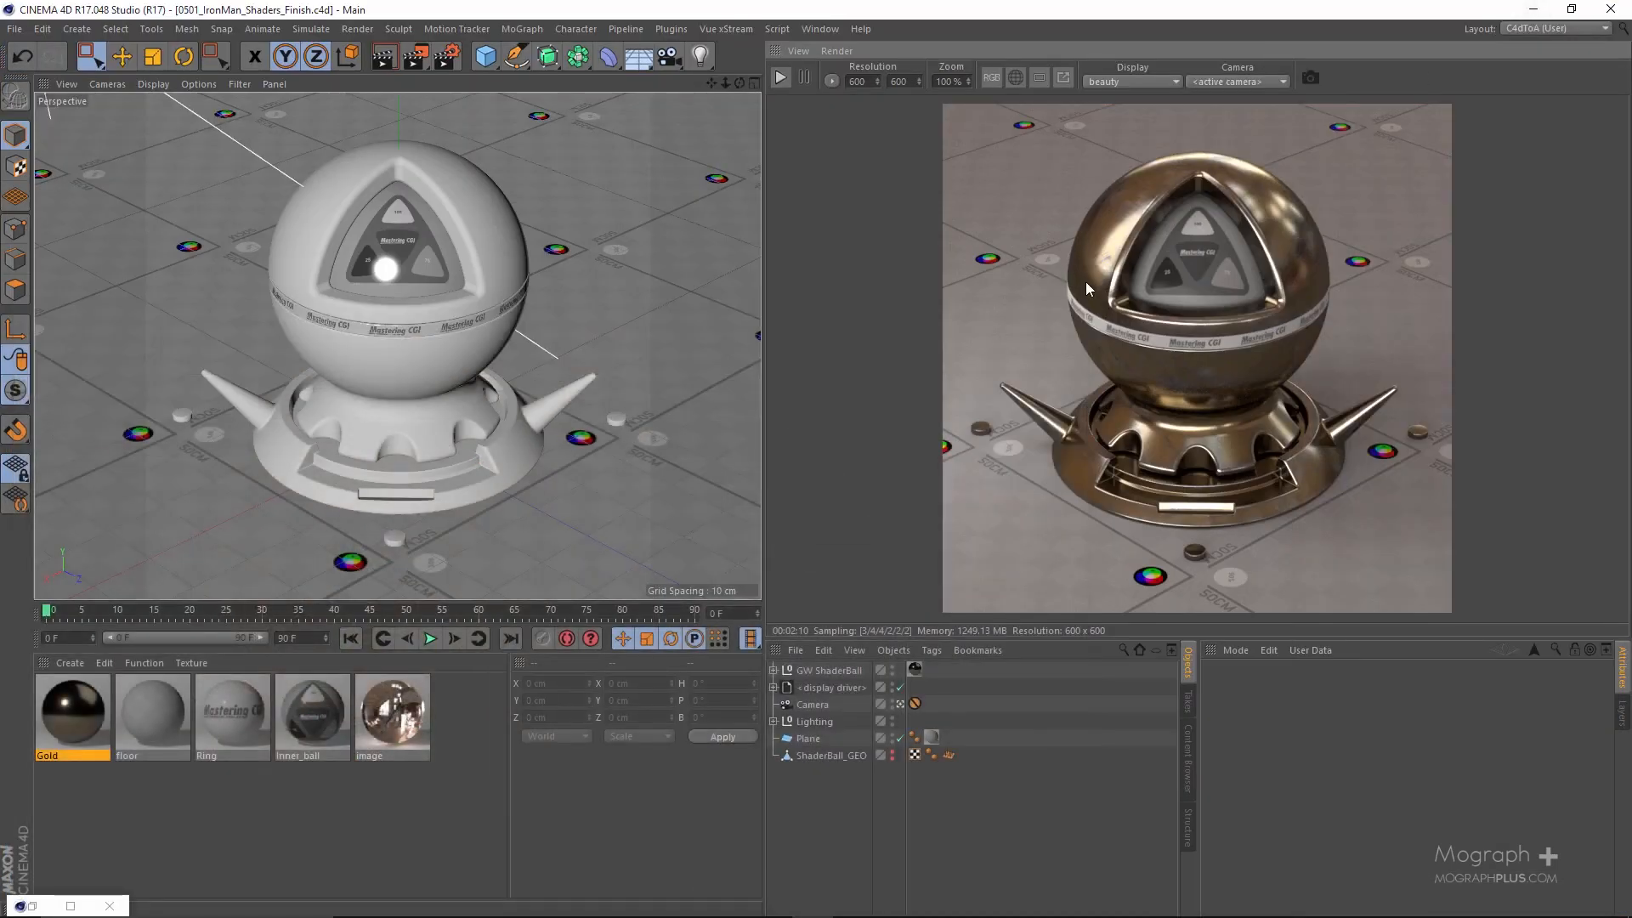
{"action": "scroll", "coordinate": [1109, 365], "scroll_direction": "up", "scroll_amount": 5}
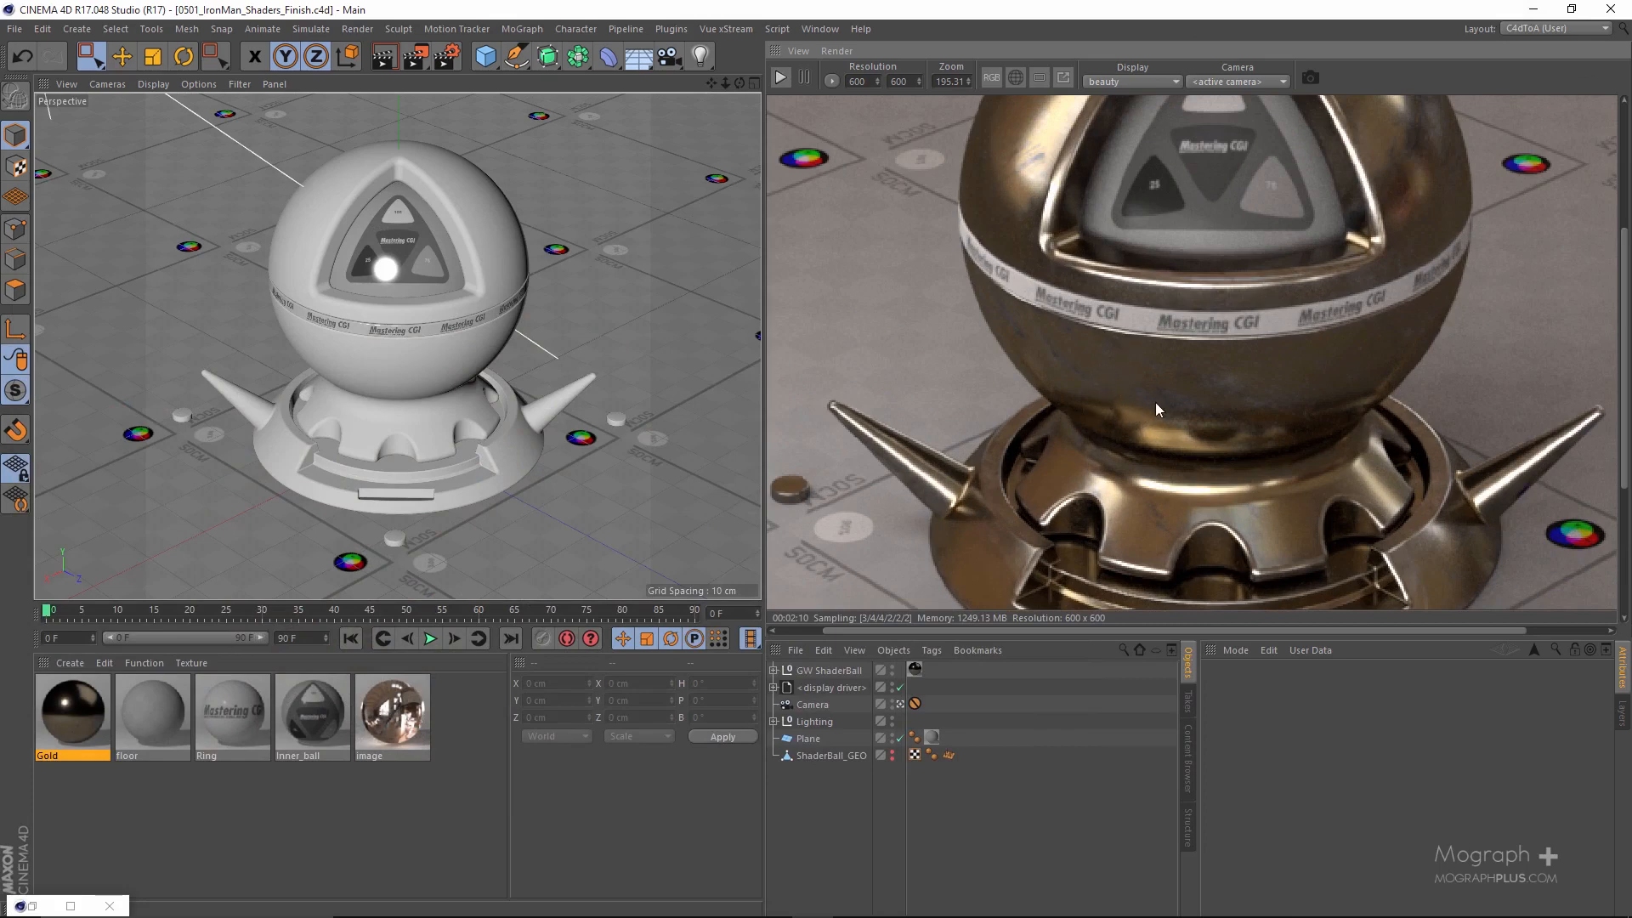
{"action": "scroll", "coordinate": [1144, 390], "scroll_direction": "down", "scroll_amount": 1}
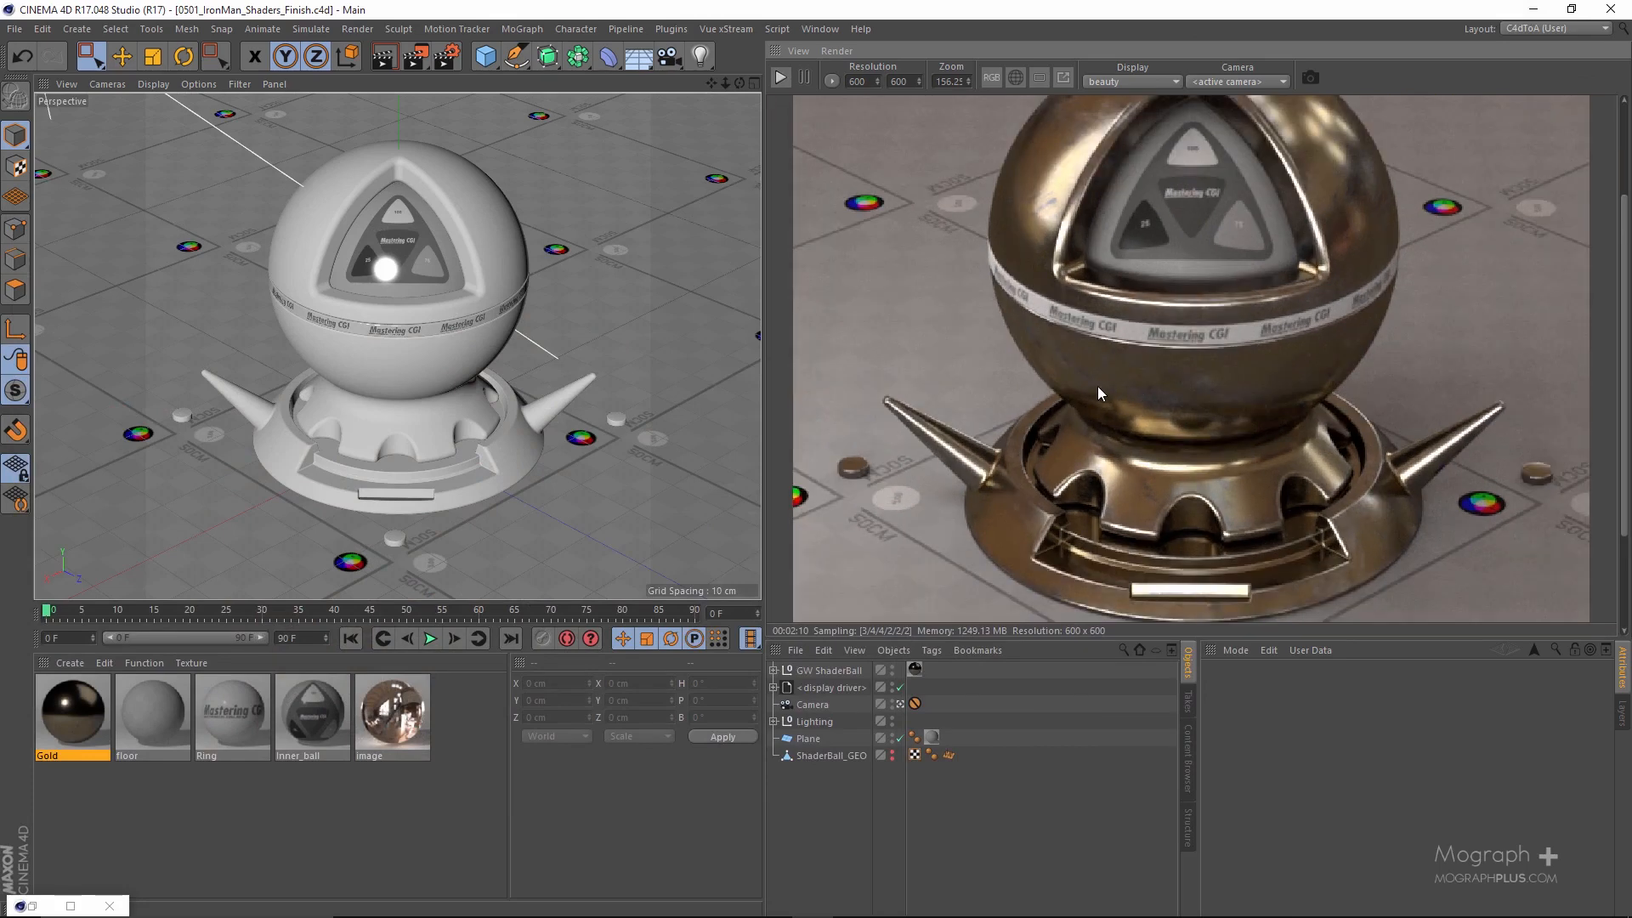
{"action": "scroll", "coordinate": [1080, 388], "scroll_direction": "up", "scroll_amount": 1}
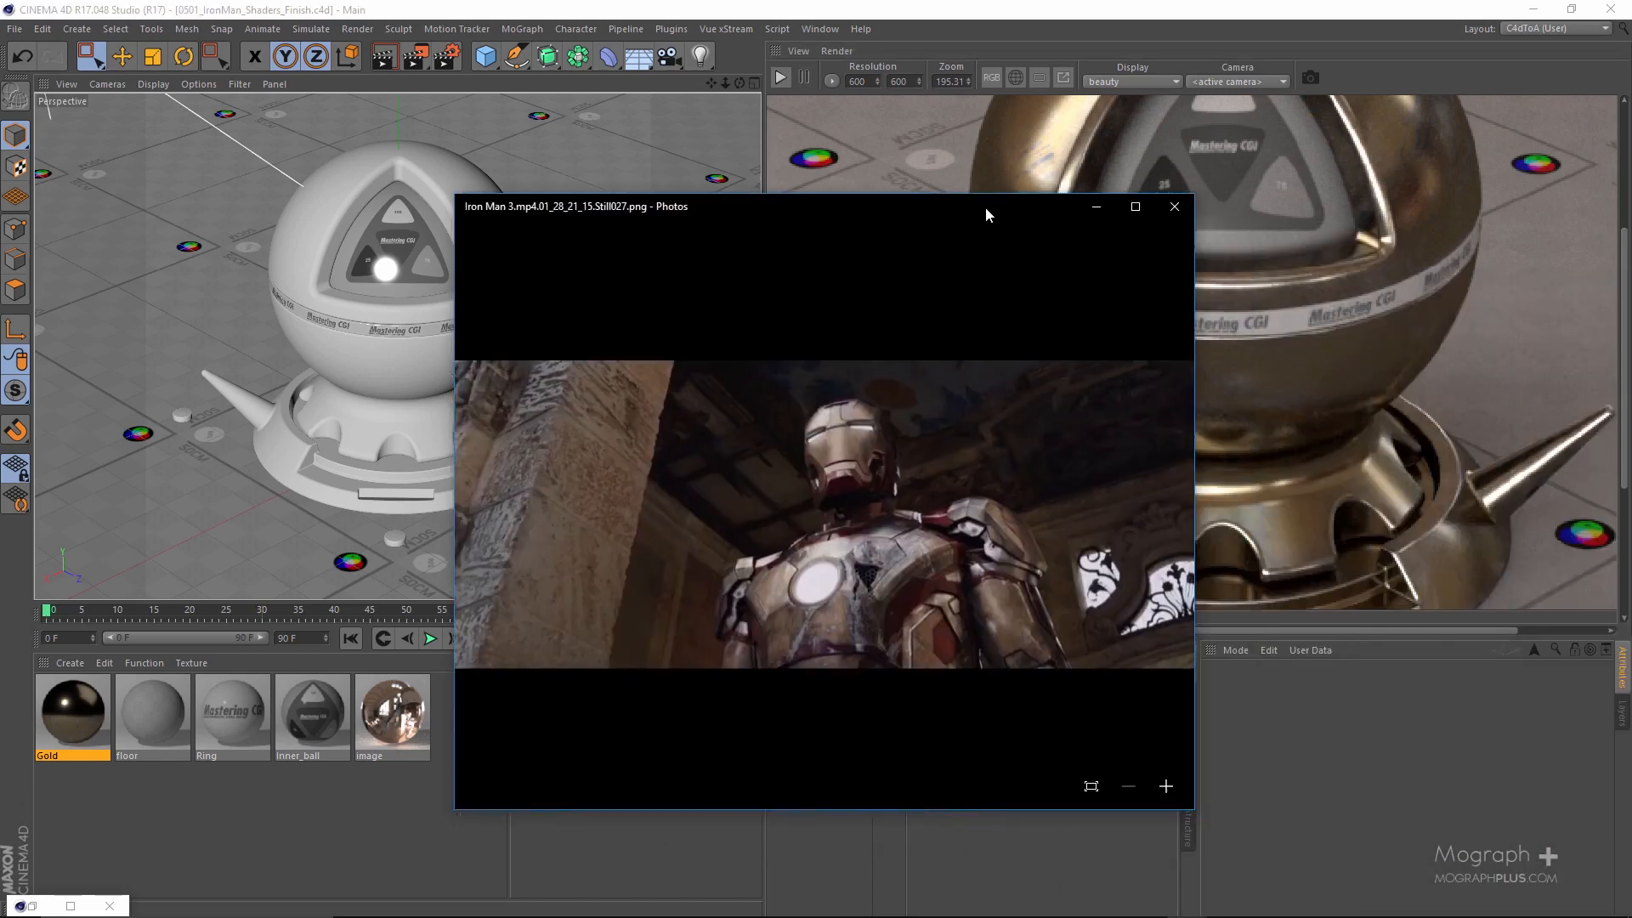
{"action": "double_click", "coordinate": [986, 207]}
{"action": "scroll", "coordinate": [699, 638], "scroll_direction": "up", "scroll_amount": 3}
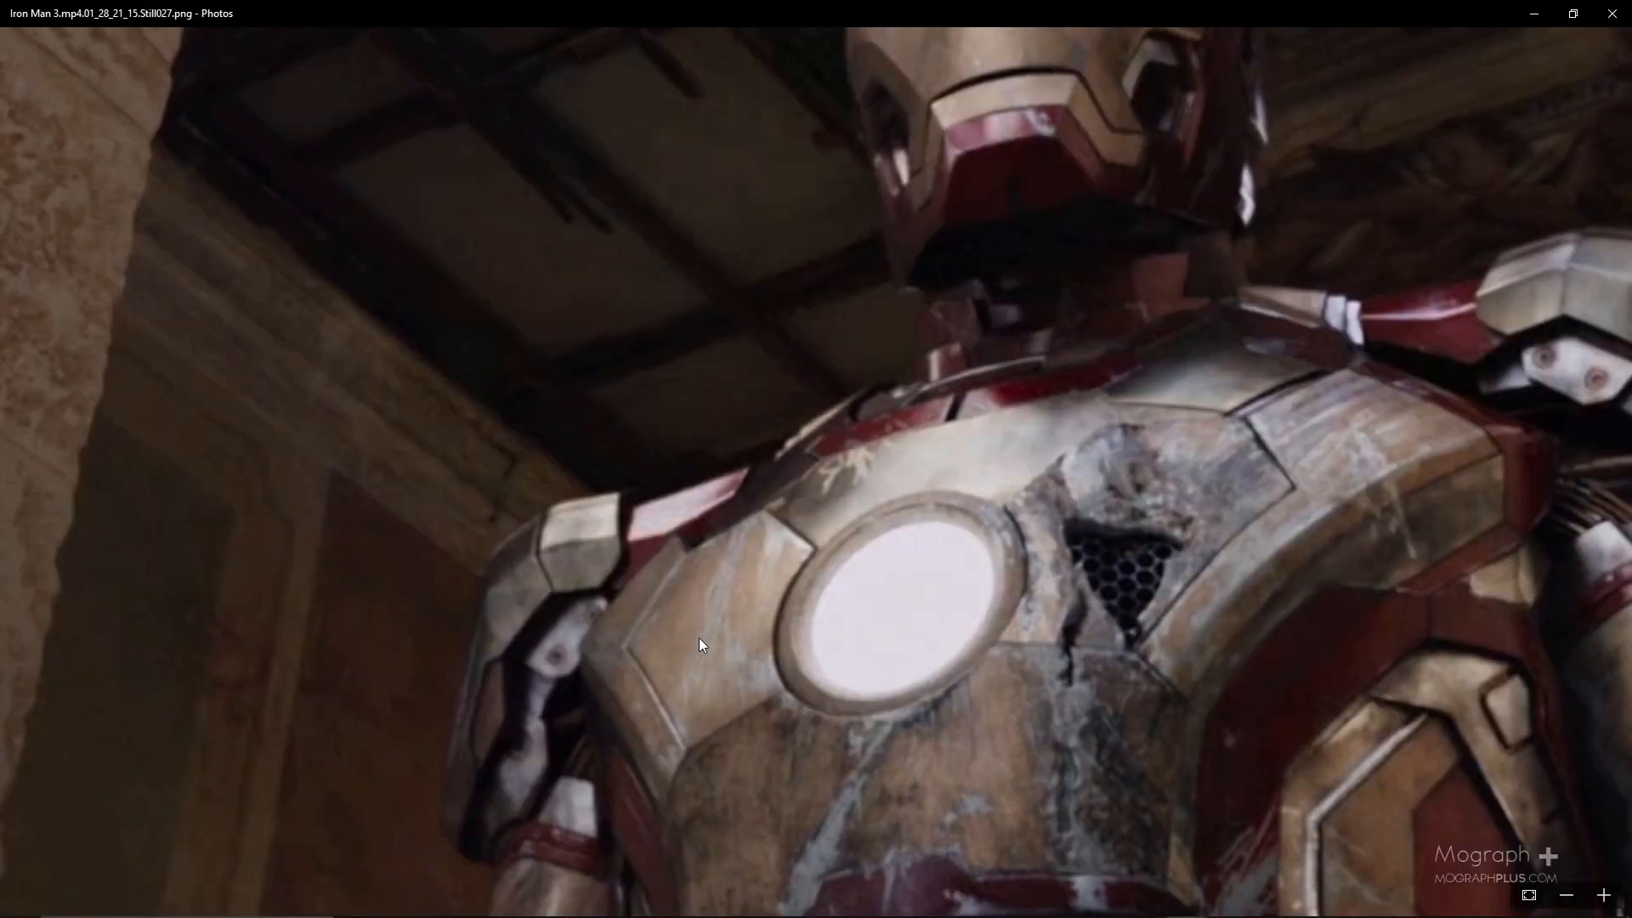
{"action": "scroll", "coordinate": [585, 450], "scroll_direction": "up", "scroll_amount": 1}
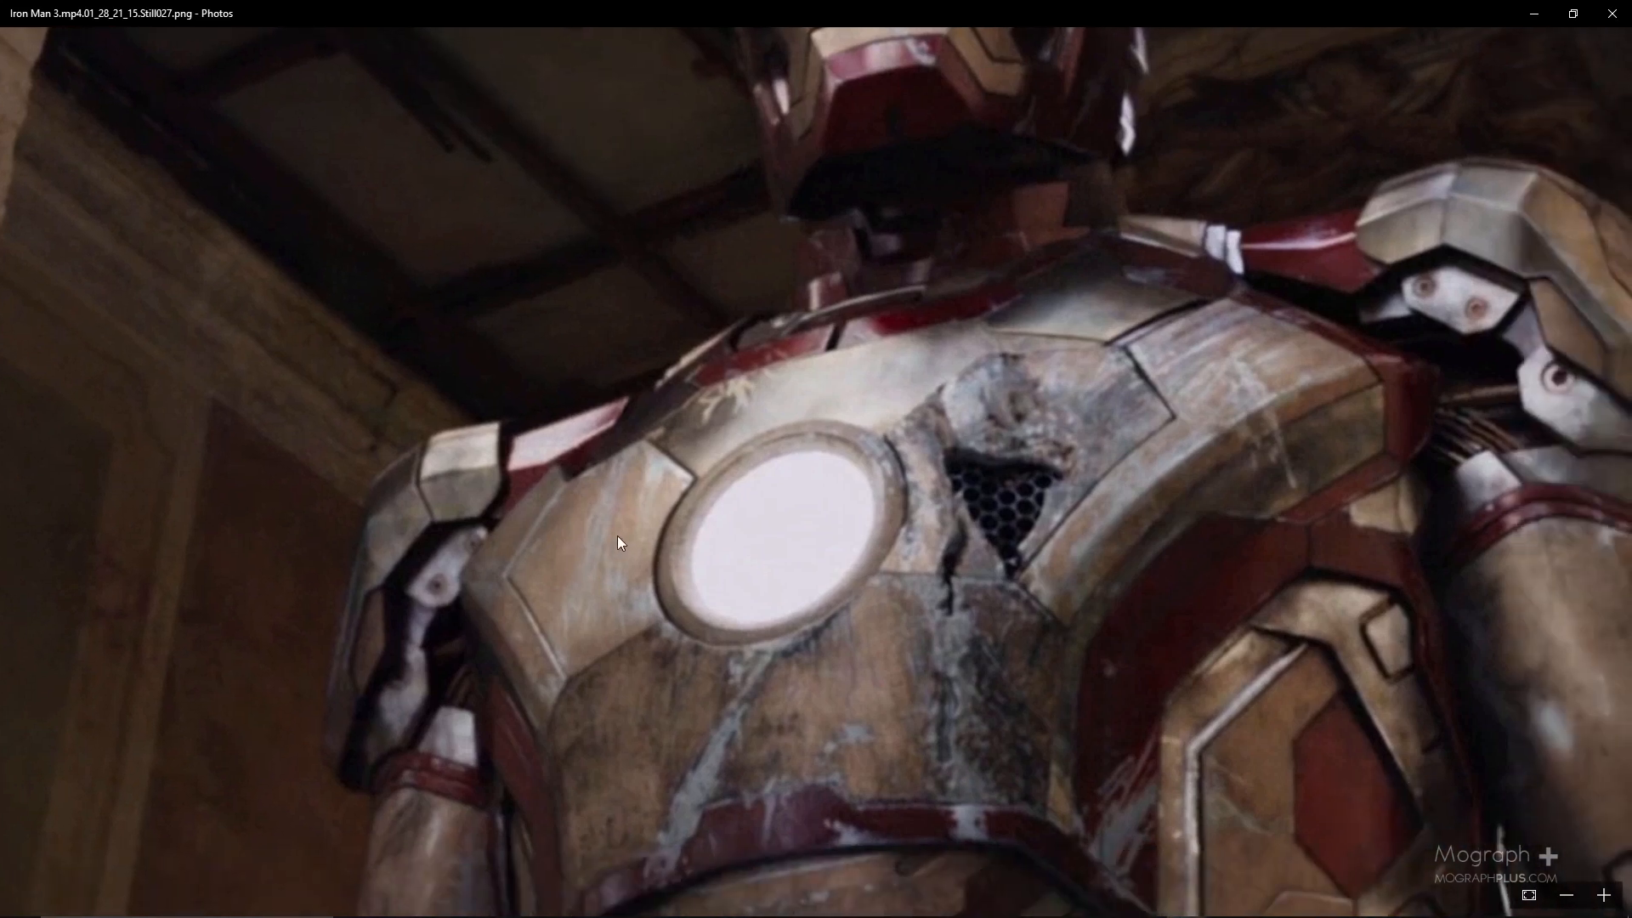
{"action": "scroll", "coordinate": [638, 481], "scroll_direction": "down", "scroll_amount": 4}
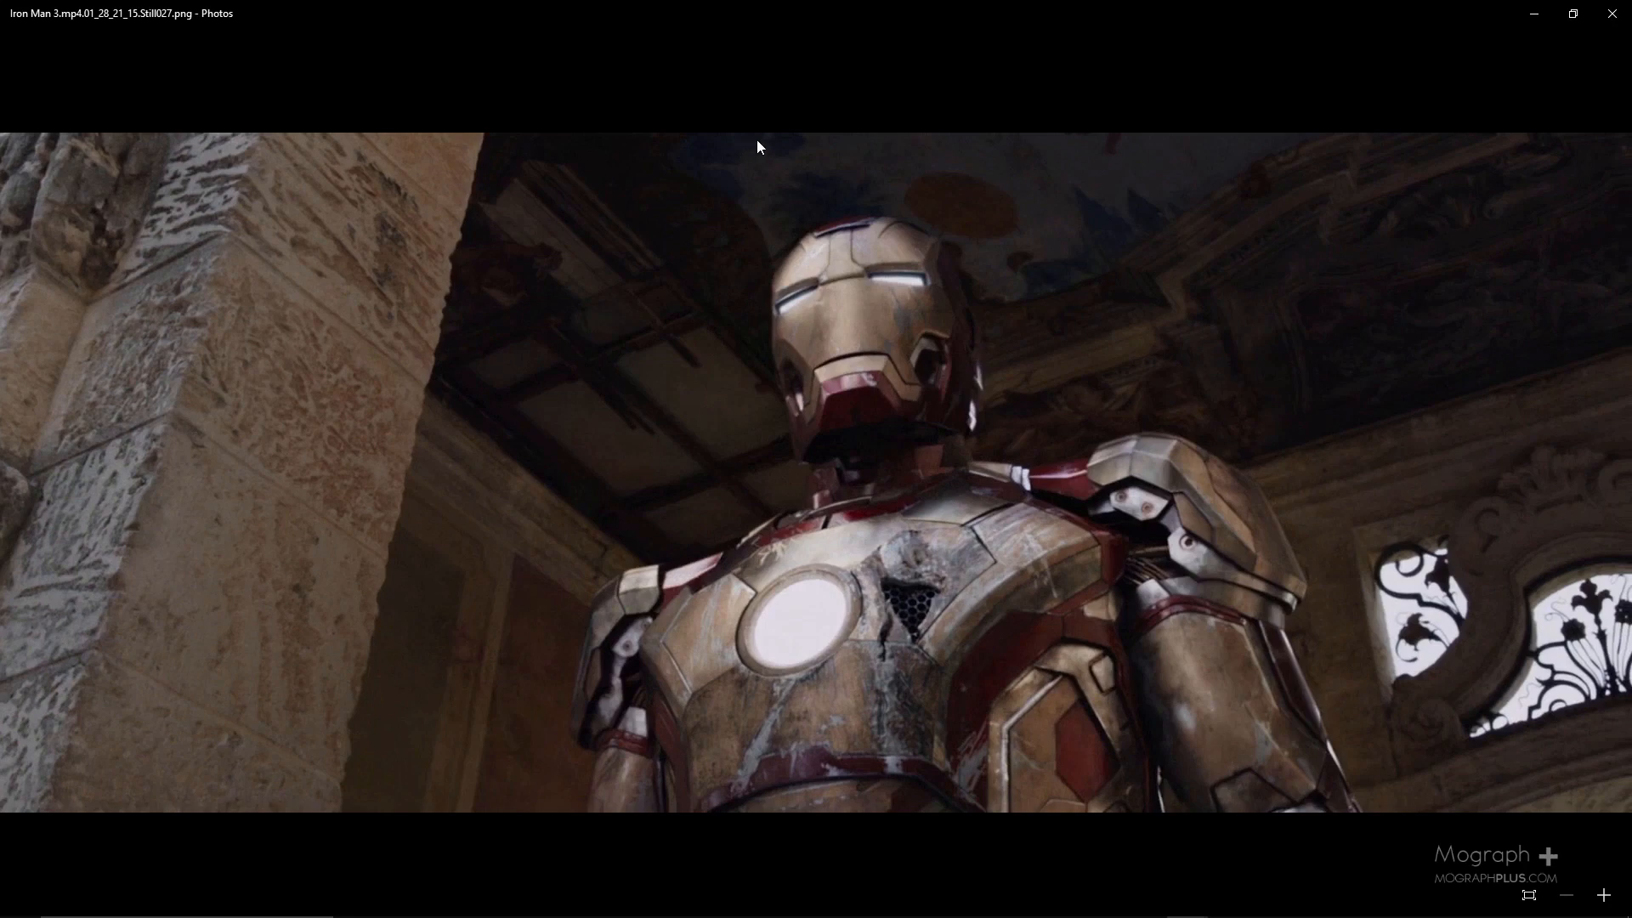
{"action": "left_click_drag", "start_coordinate": [922, 10], "coordinate": [1631, 382]}
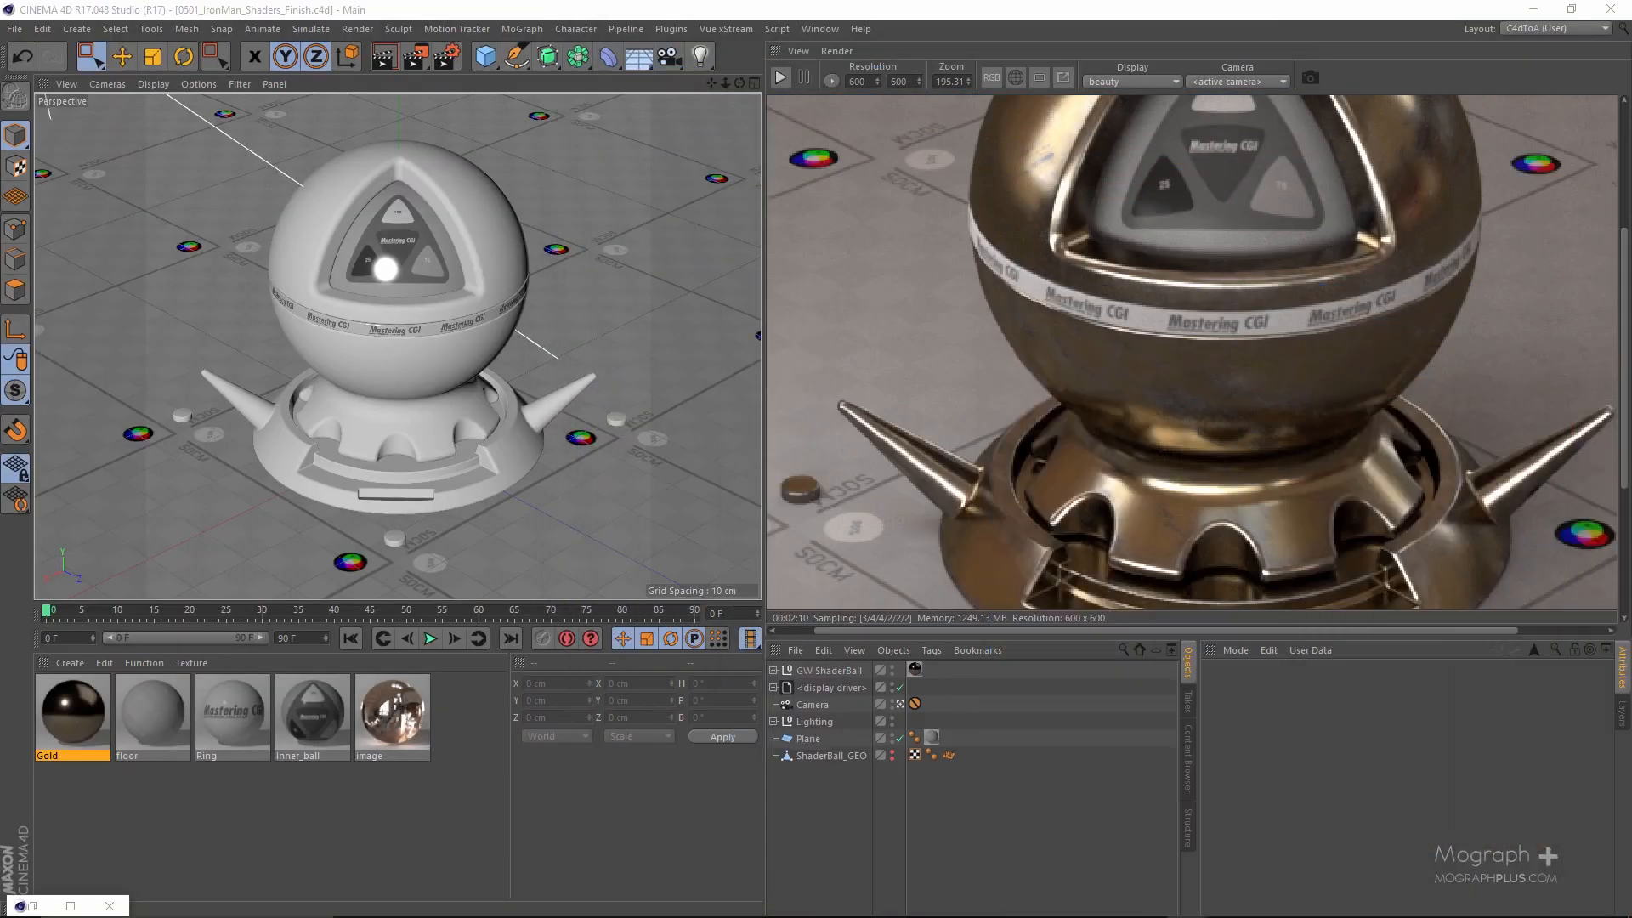
Open the Gold material's shader network and add an image node in the empty area below the curvature node.
{"action": "double_click", "coordinate": [72, 713]}
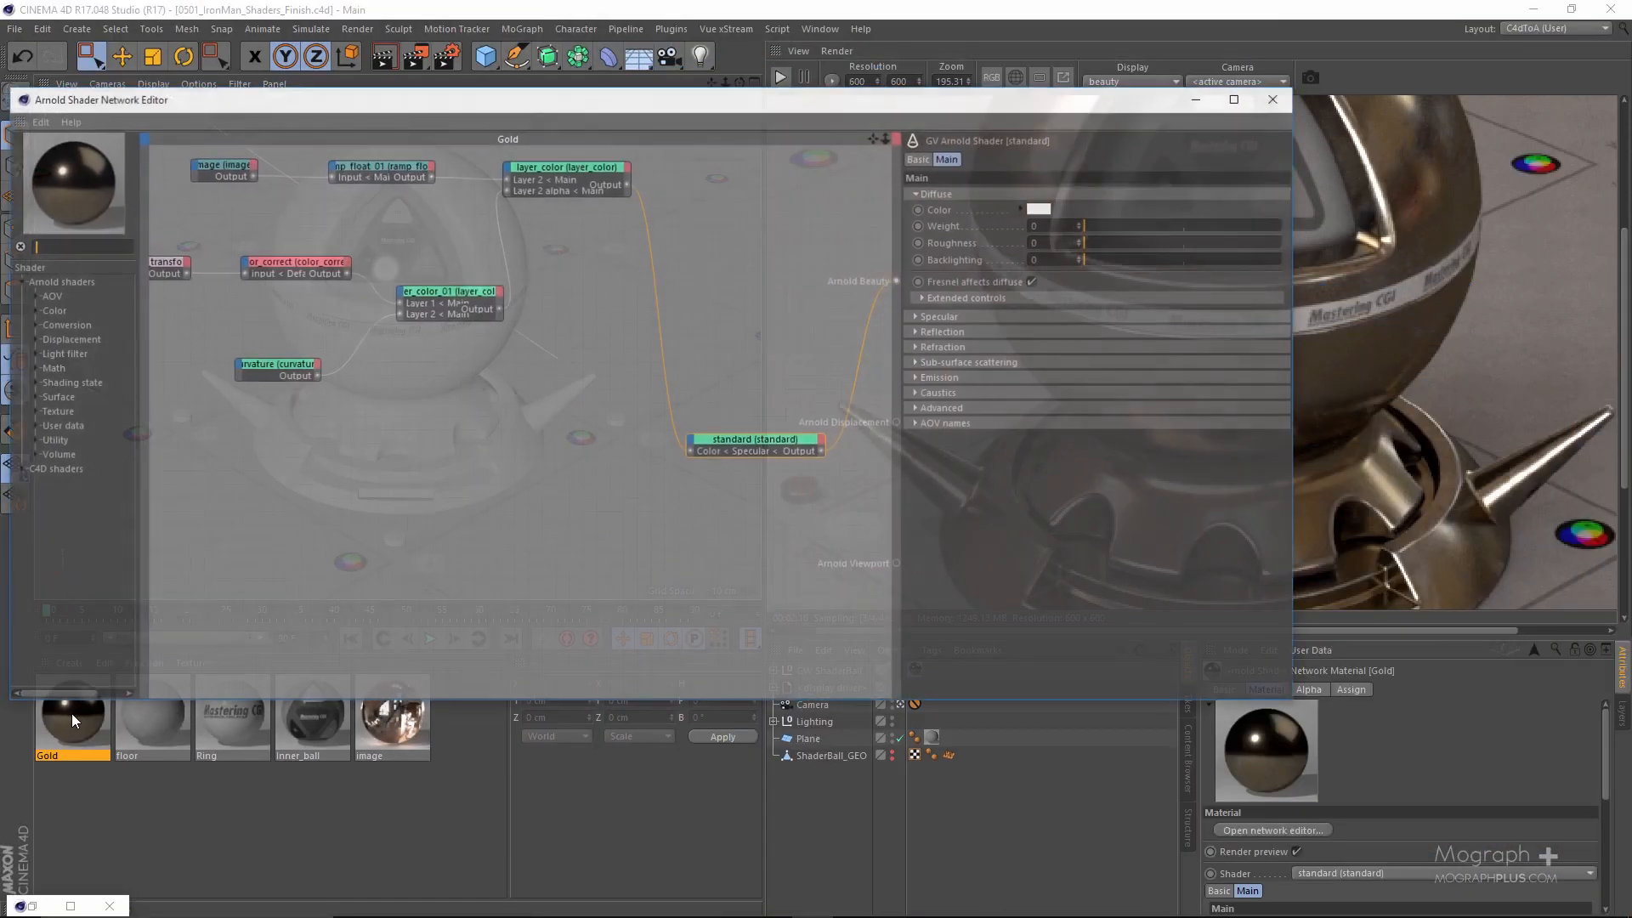
{"action": "scroll", "coordinate": [459, 436], "scroll_direction": "up", "scroll_amount": 3}
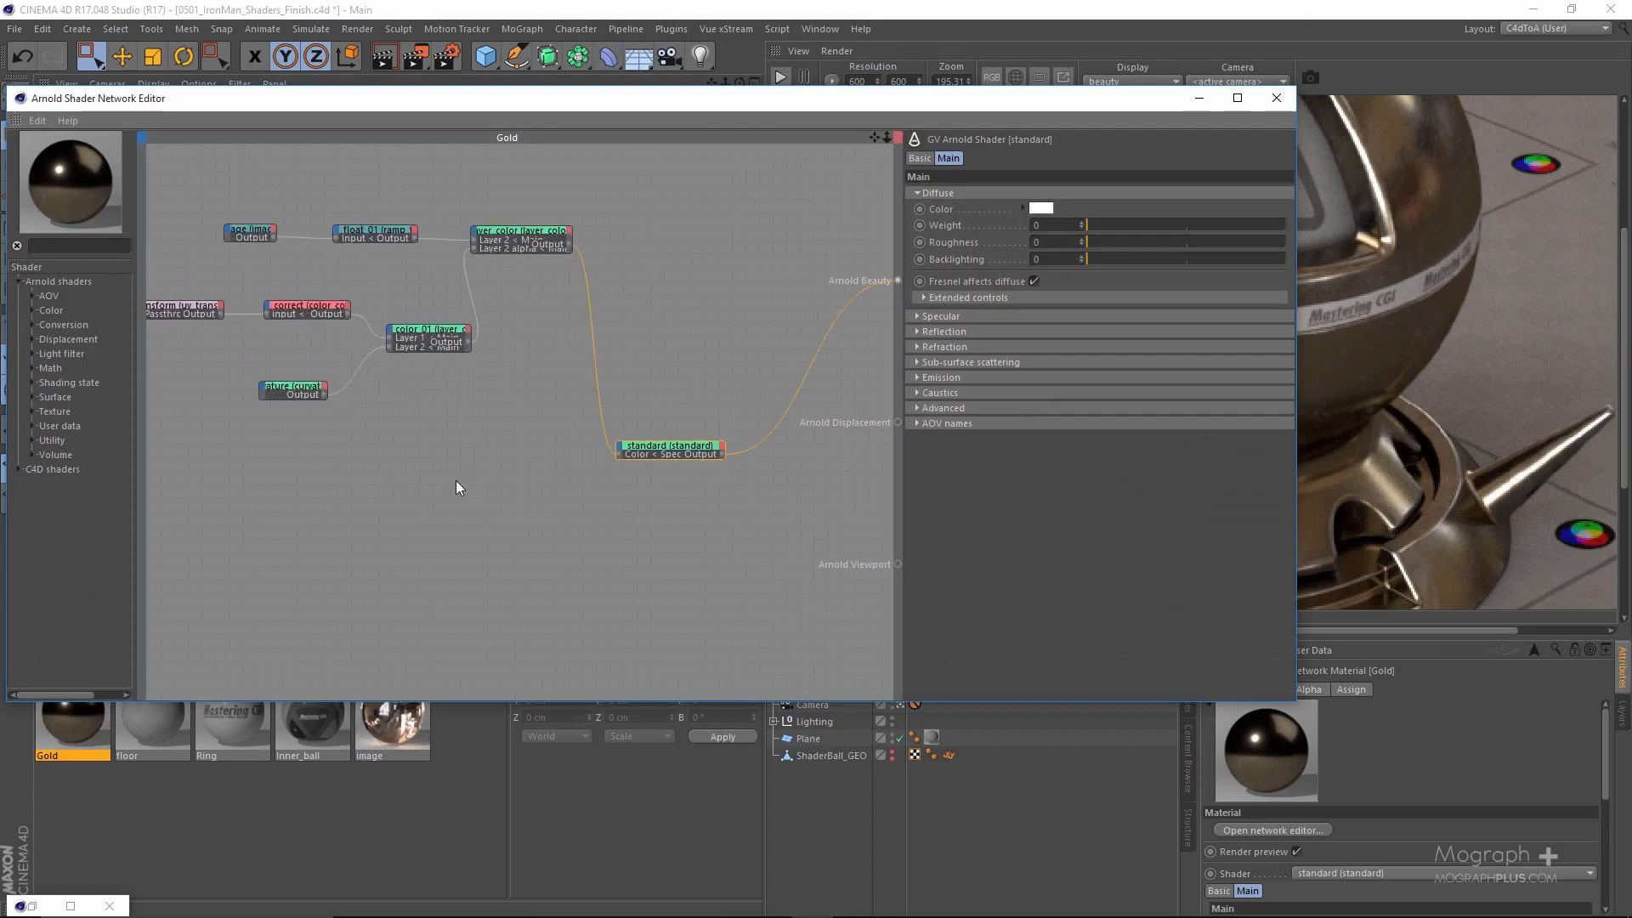
{"action": "middle_click_drag", "start_coordinate": [591, 503], "coordinate": [742, 499], "text": "alt"}
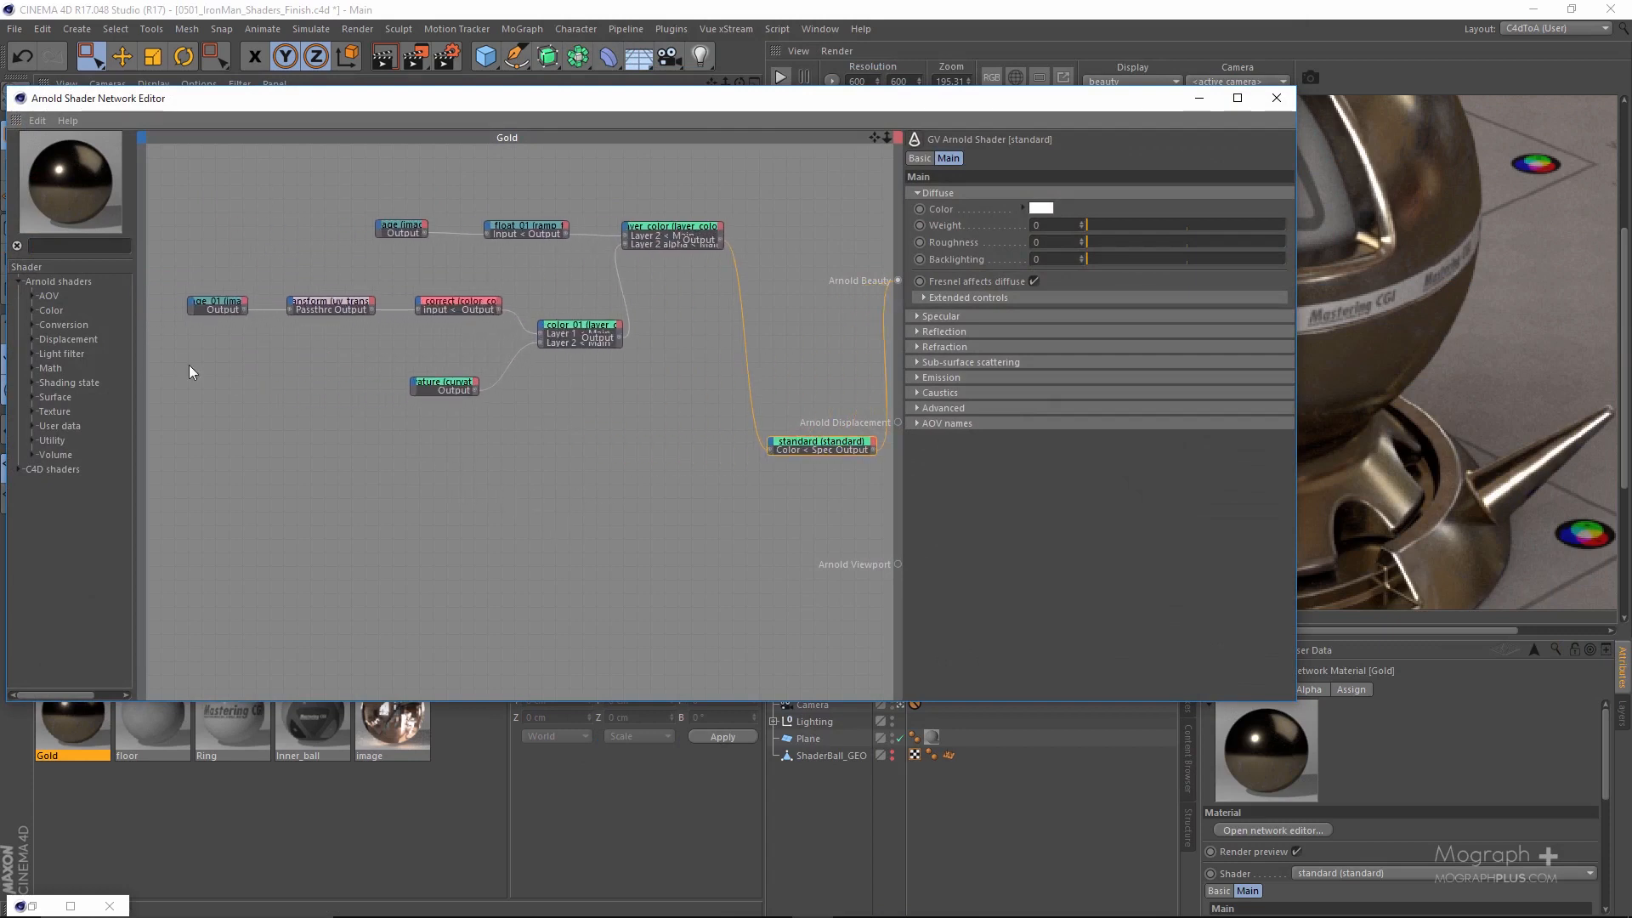
{"action": "left_click", "coordinate": [90, 245]}
{"action": "type", "text": "image"}
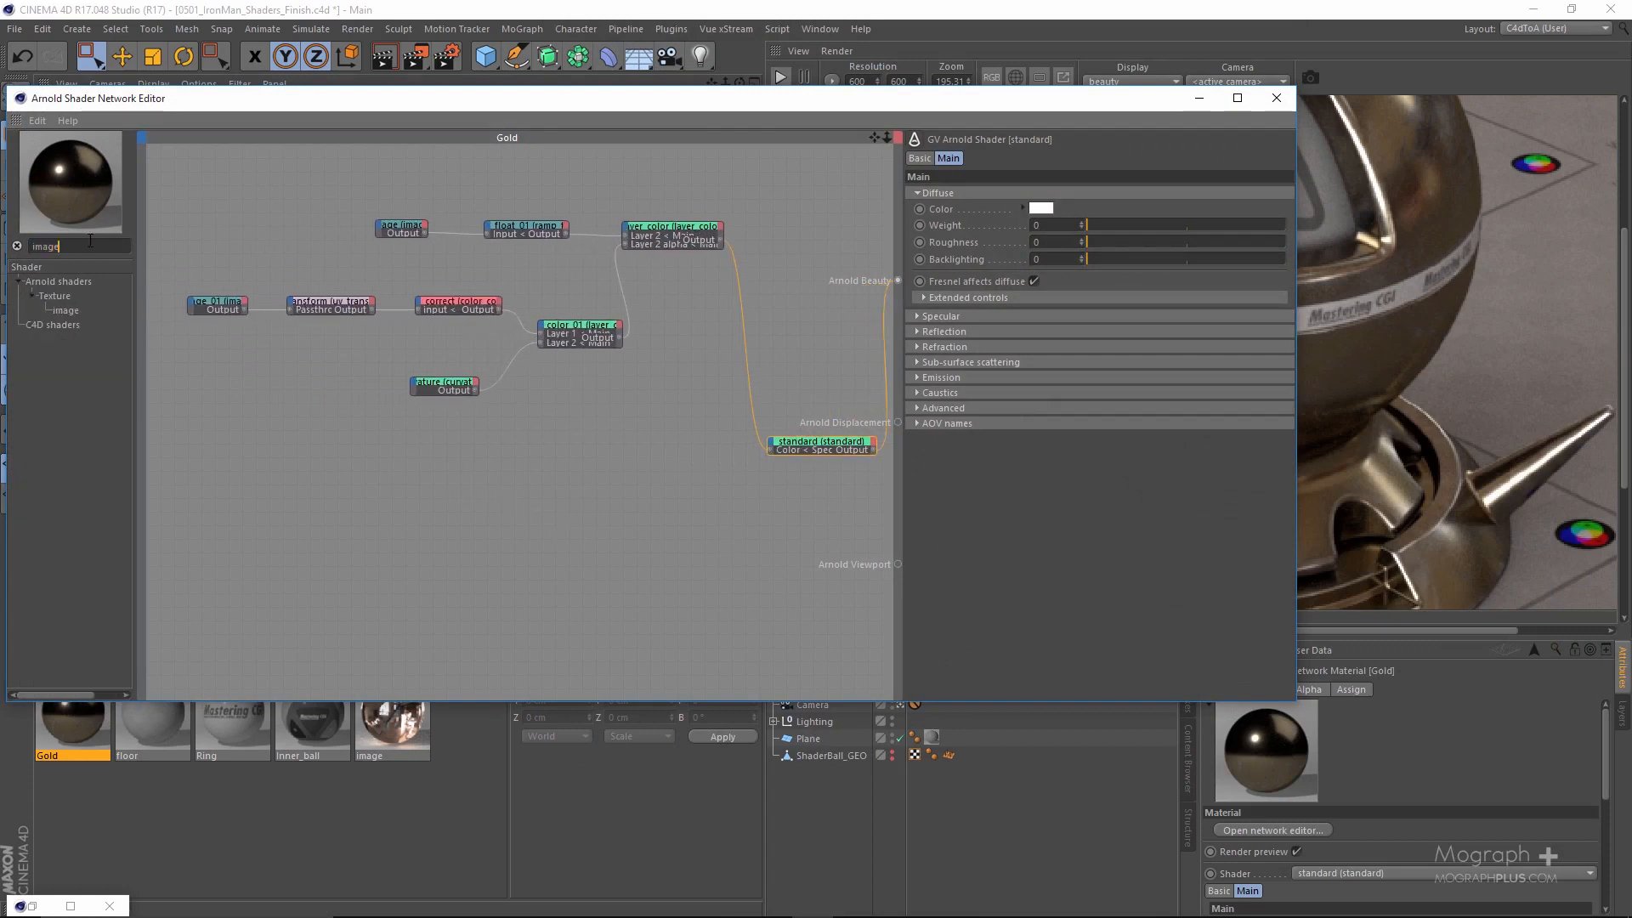
{"action": "left_click_drag", "start_coordinate": [459, 489], "coordinate": [463, 514]}
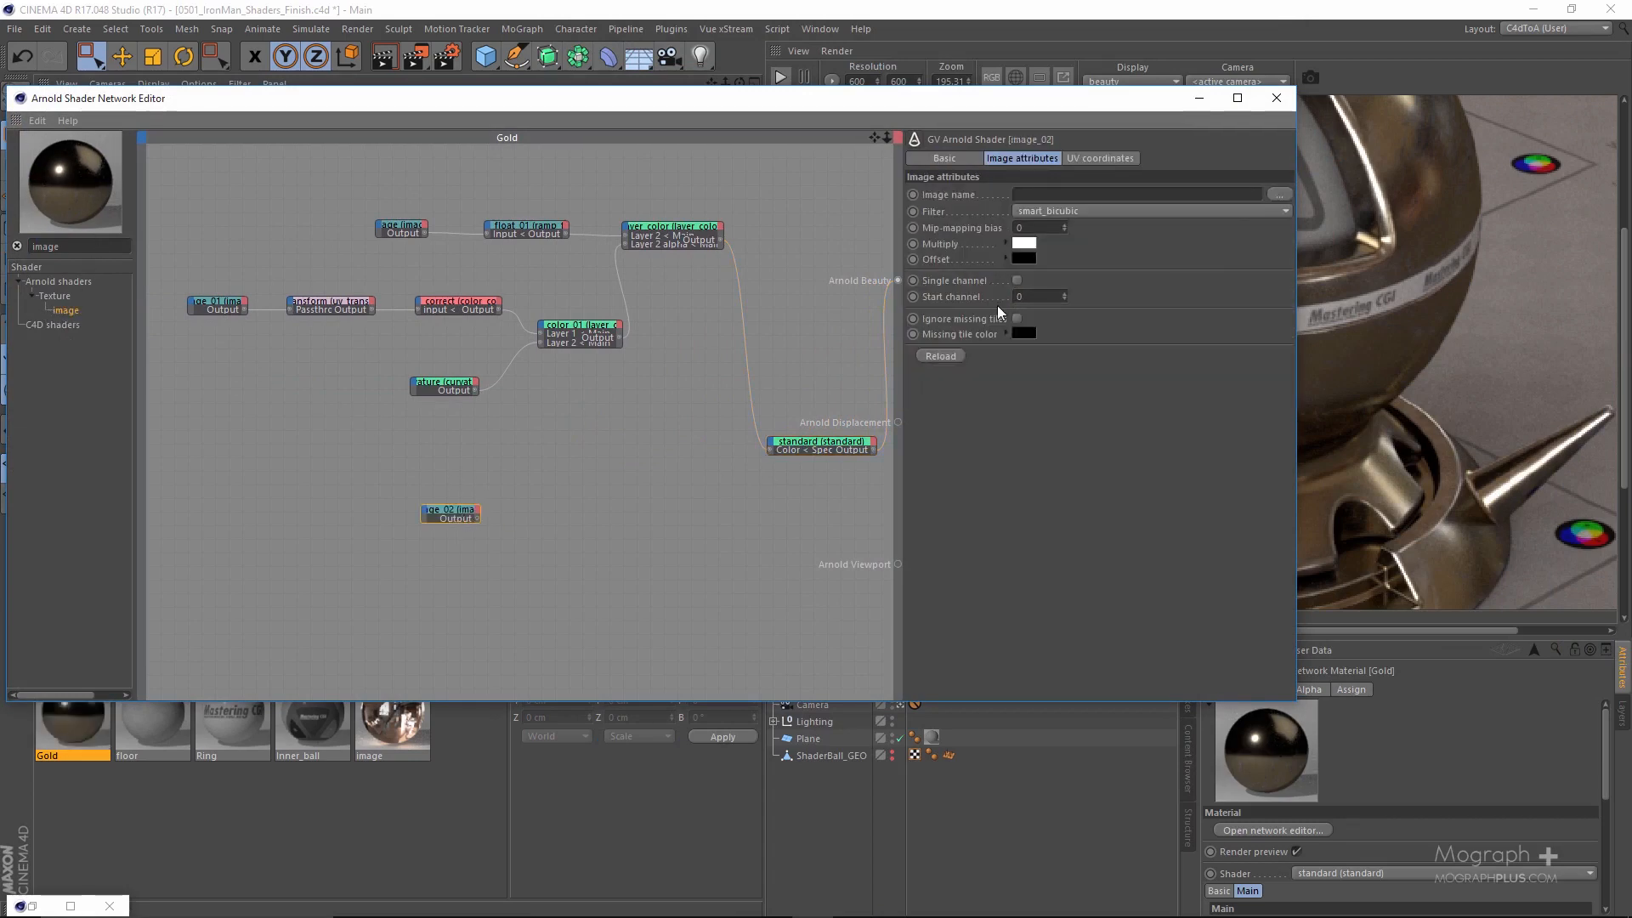
Load BW4.png from the tex folder as the new image node's texture.
{"action": "left_click", "coordinate": [1274, 196]}
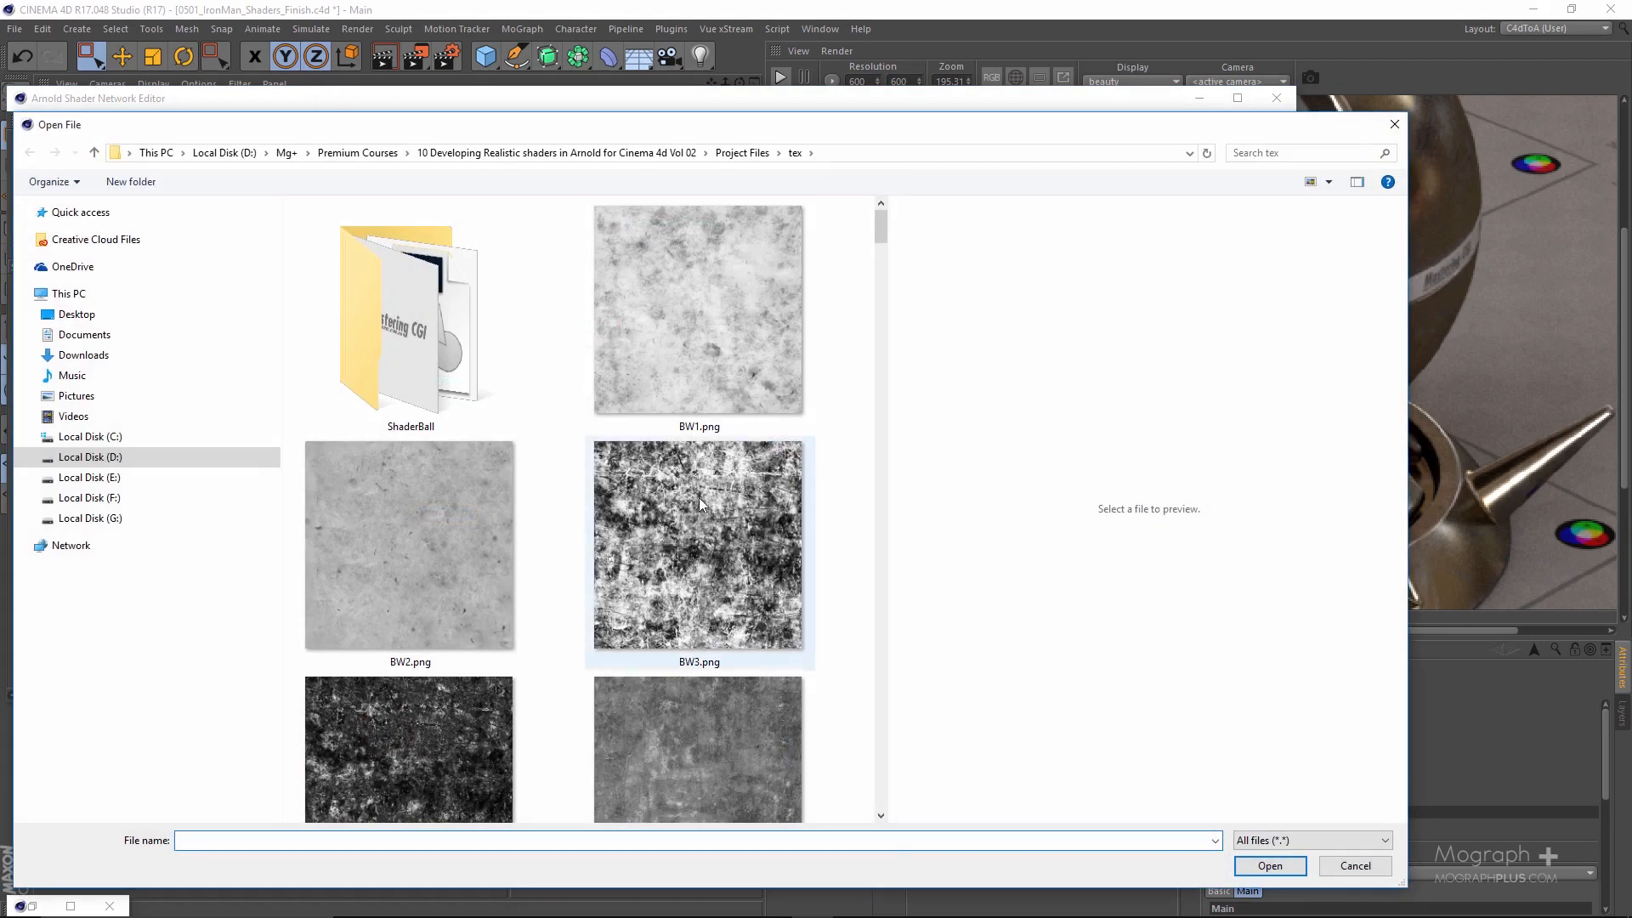
{"action": "scroll", "coordinate": [703, 519], "scroll_direction": "down", "scroll_amount": 1}
{"action": "left_click", "coordinate": [377, 704]}
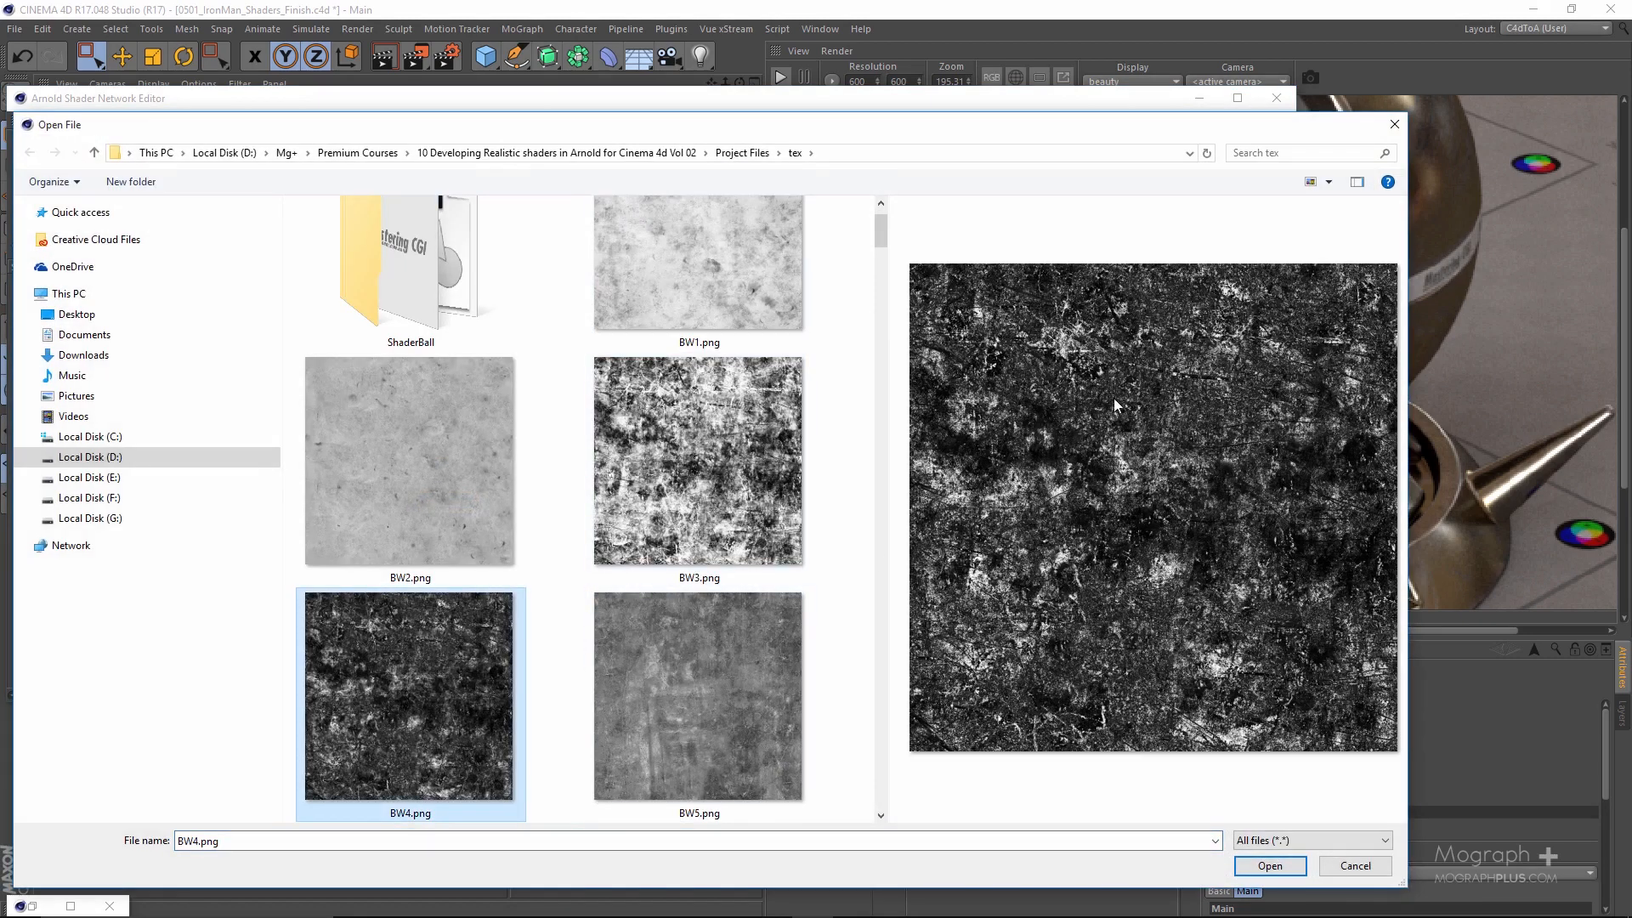
{"action": "double_click", "coordinate": [432, 660]}
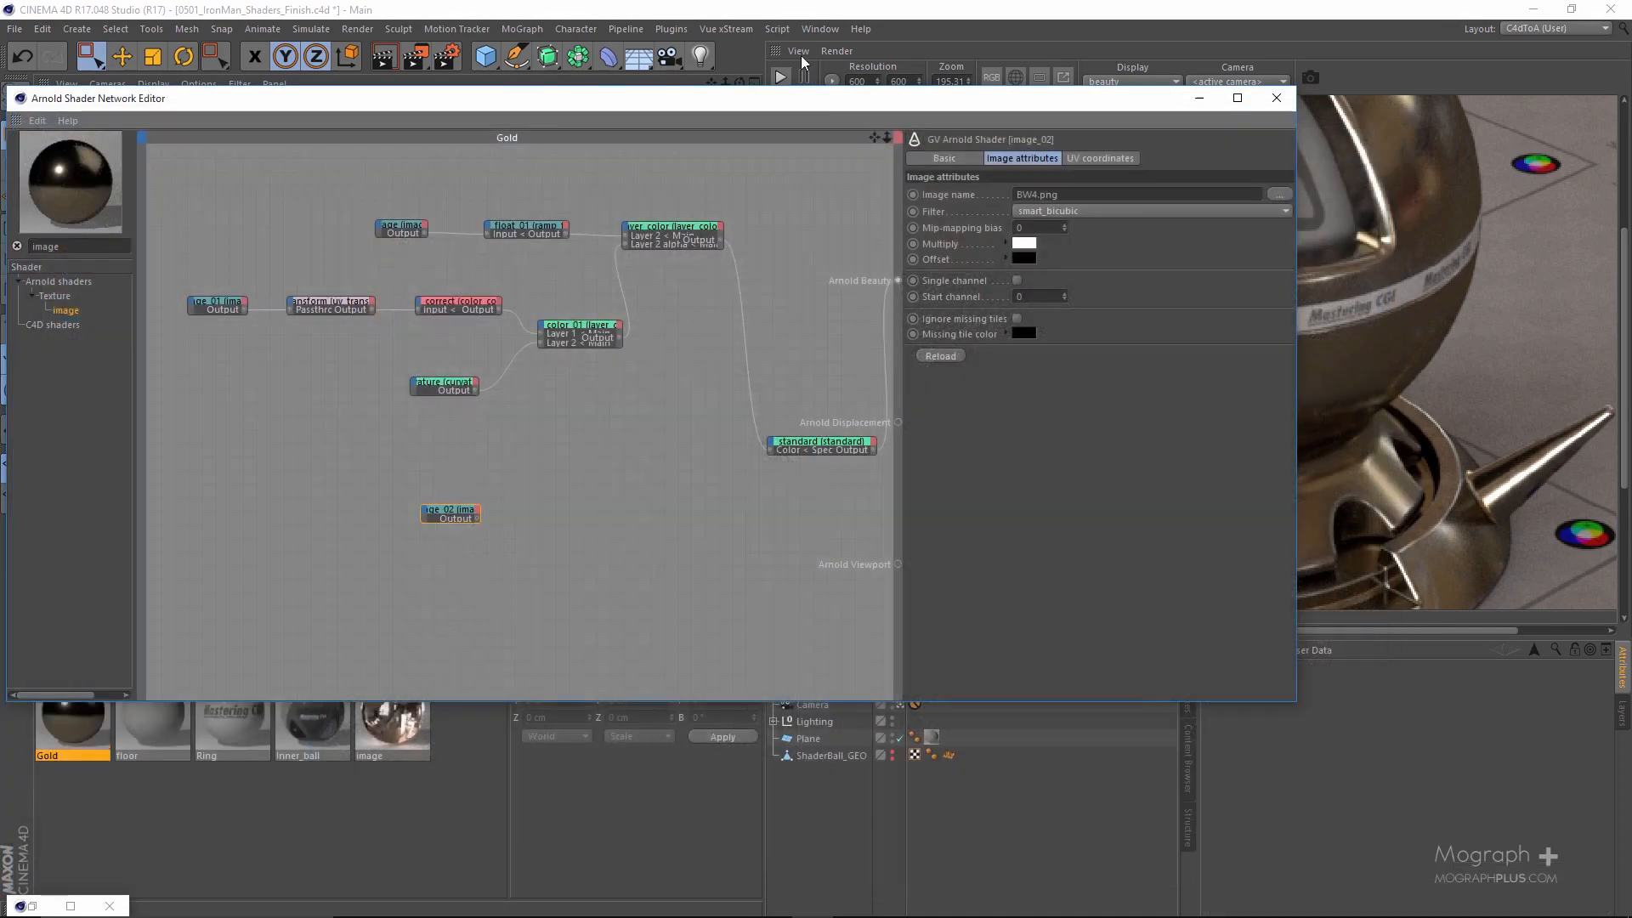
Start the live render with the BW4.png image node connected to Arnold Beauty, and open the node's UV coordinates.
{"action": "left_click", "coordinate": [780, 78]}
{"action": "left_click_drag", "start_coordinate": [652, 95], "coordinate": [475, 66]}
{"action": "left_click_drag", "start_coordinate": [356, 554], "coordinate": [191, 451]}
{"action": "key", "text": "alt+w"}
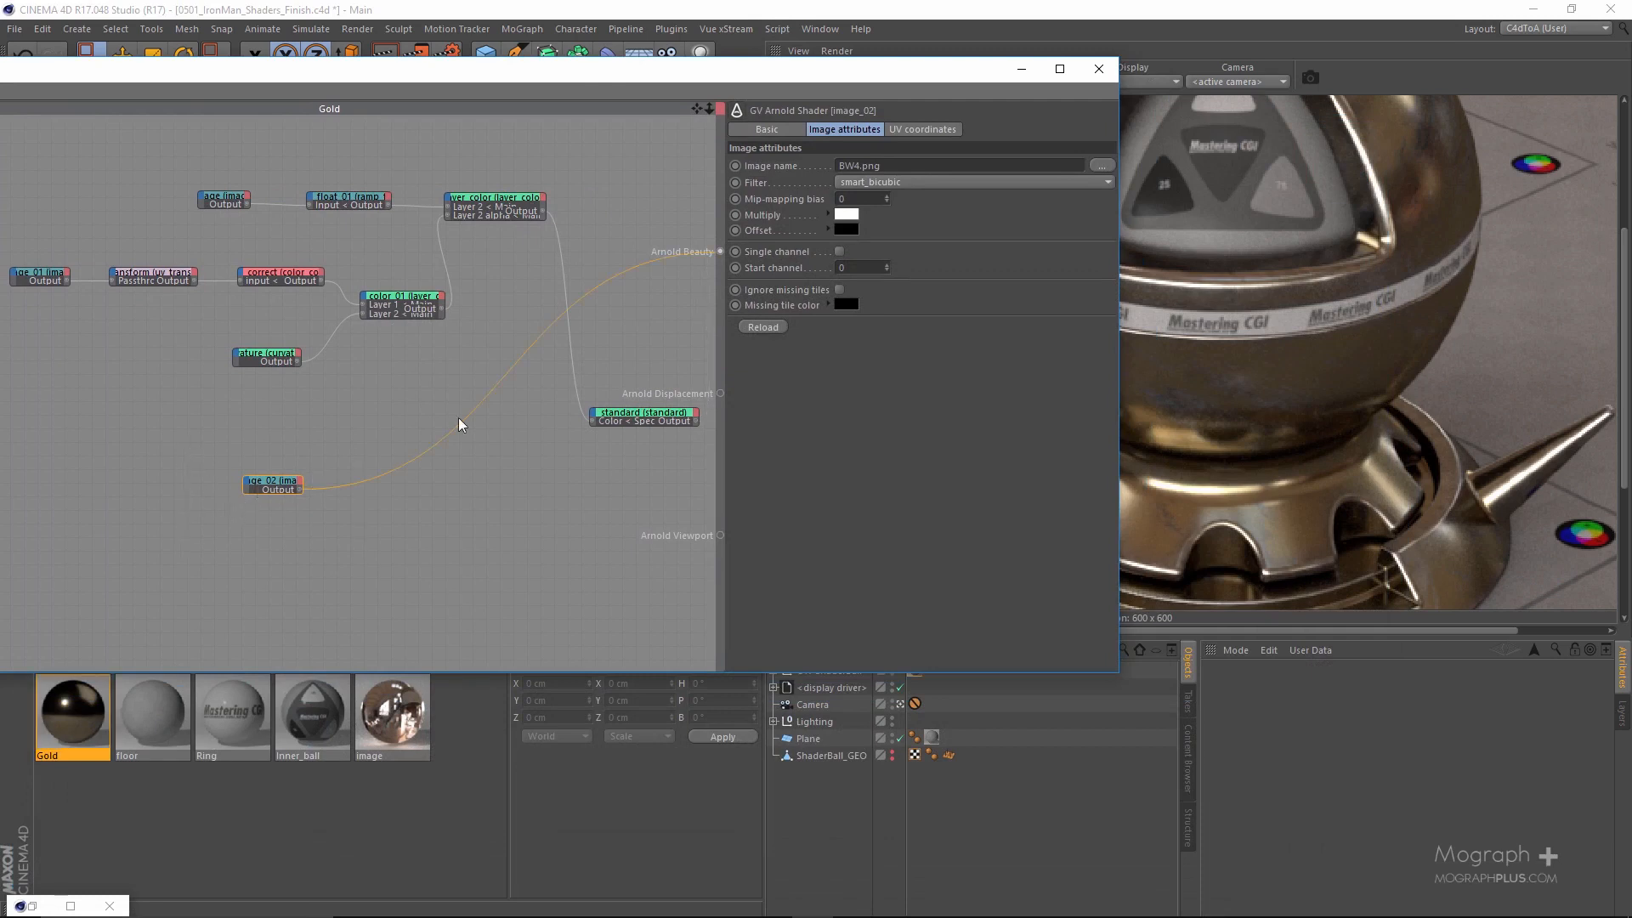
{"action": "left_click_drag", "start_coordinate": [863, 75], "coordinate": [544, 173]}
{"action": "left_click", "coordinate": [855, 210]}
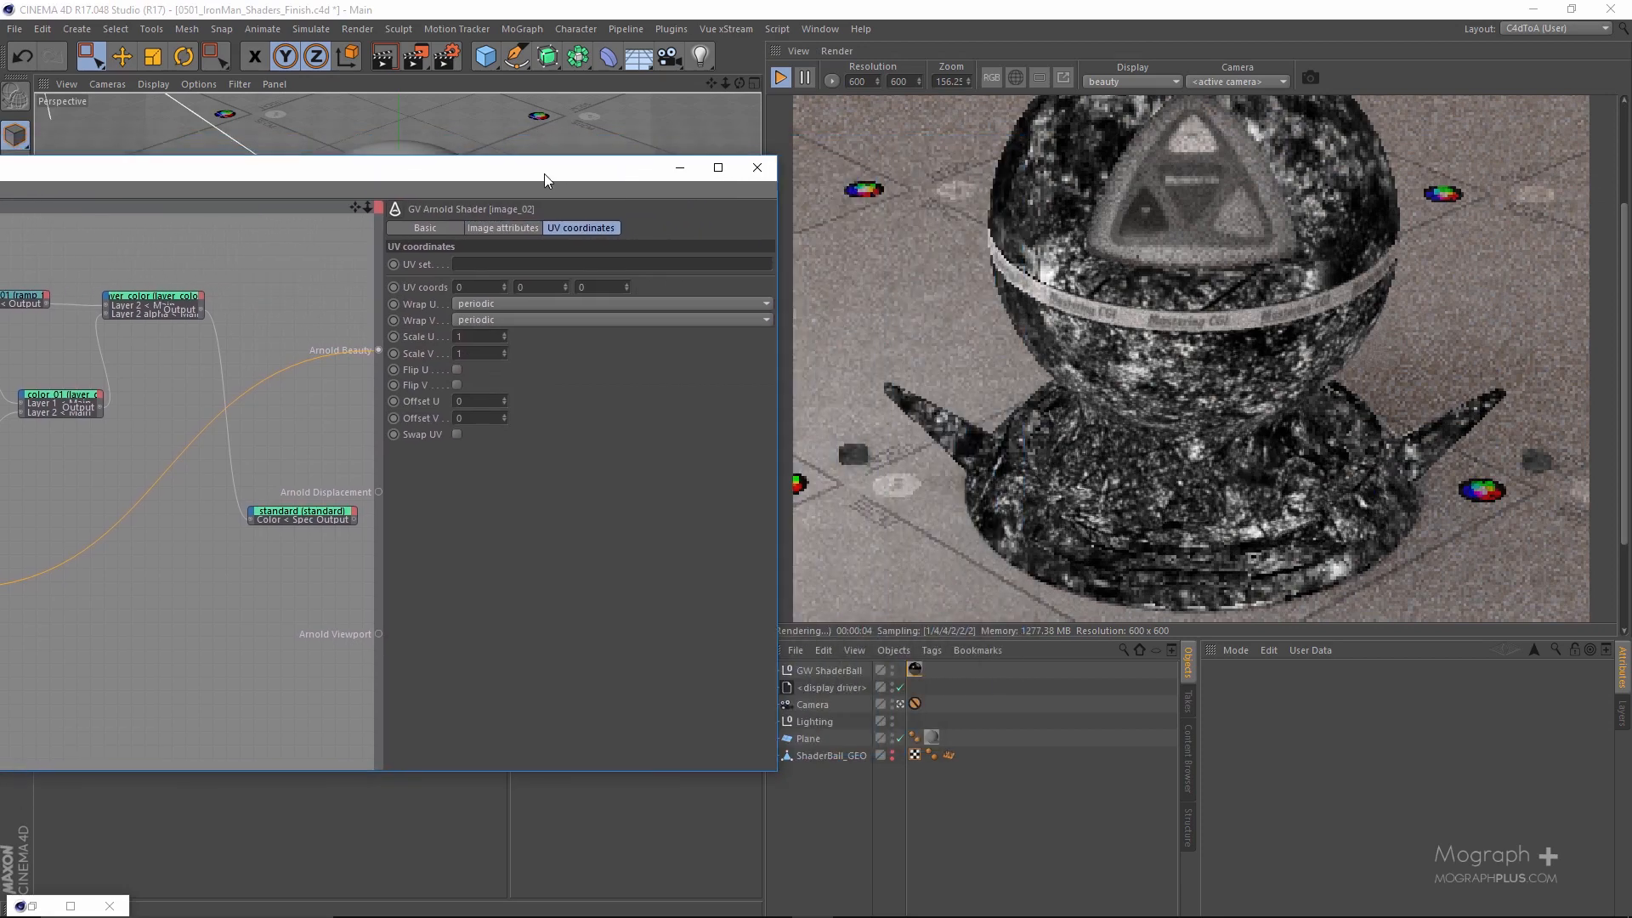
Set the BW4 image node's UV scale to 2 in both U and V.
{"action": "double_click", "coordinate": [473, 334]}
{"action": "type", "text": "2"}
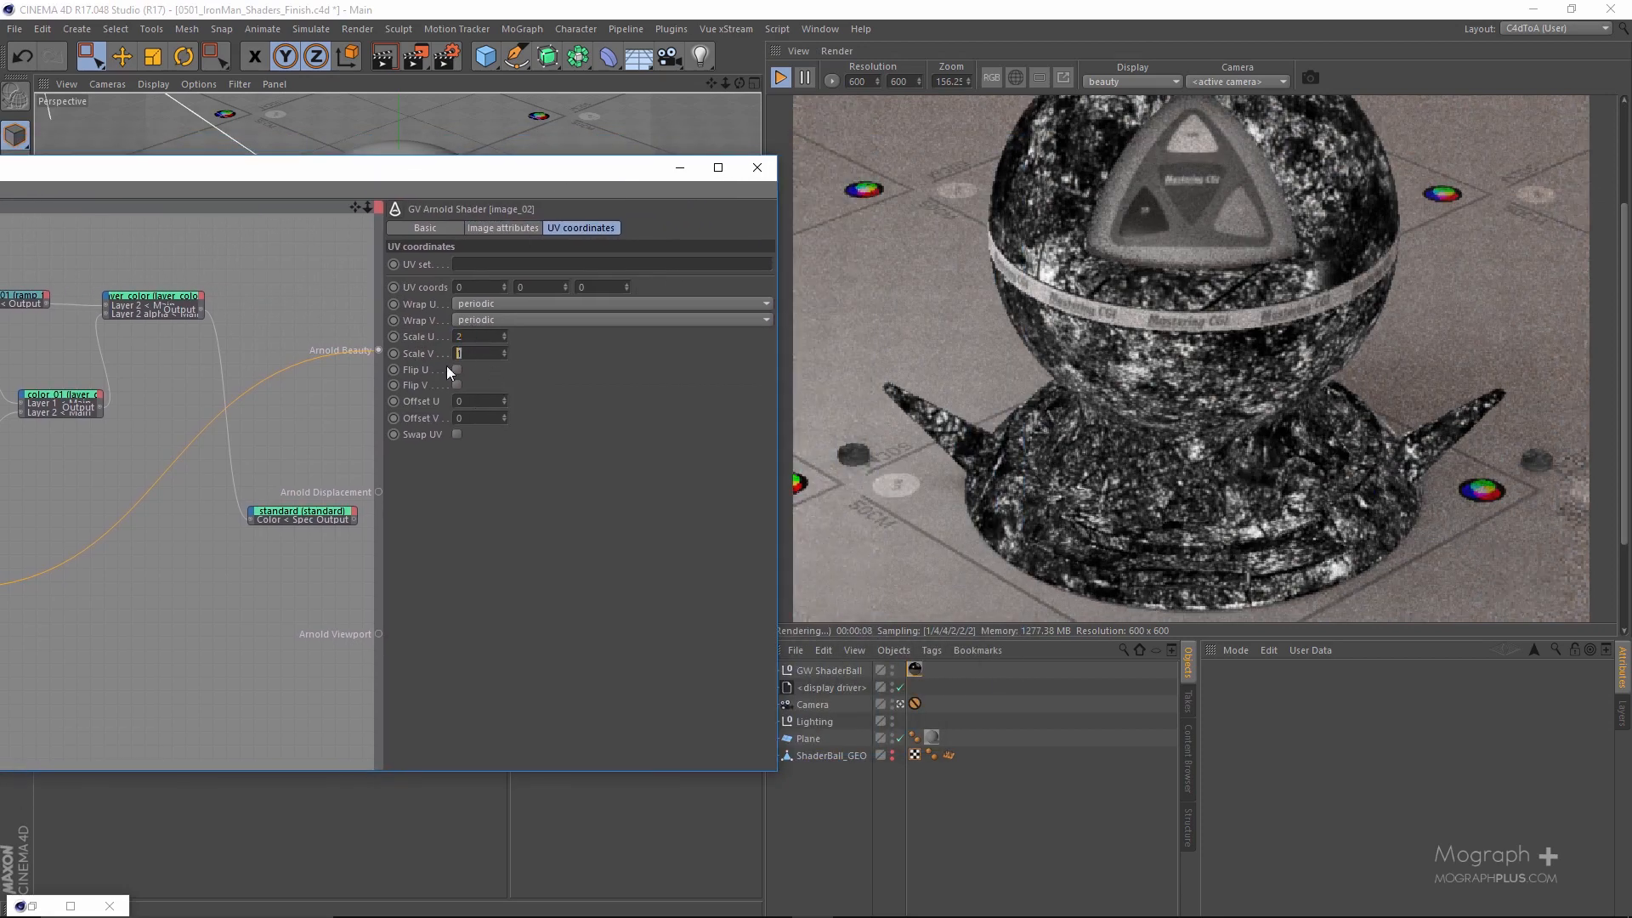
{"action": "type", "text": "2"}
{"action": "key", "text": "Return"}
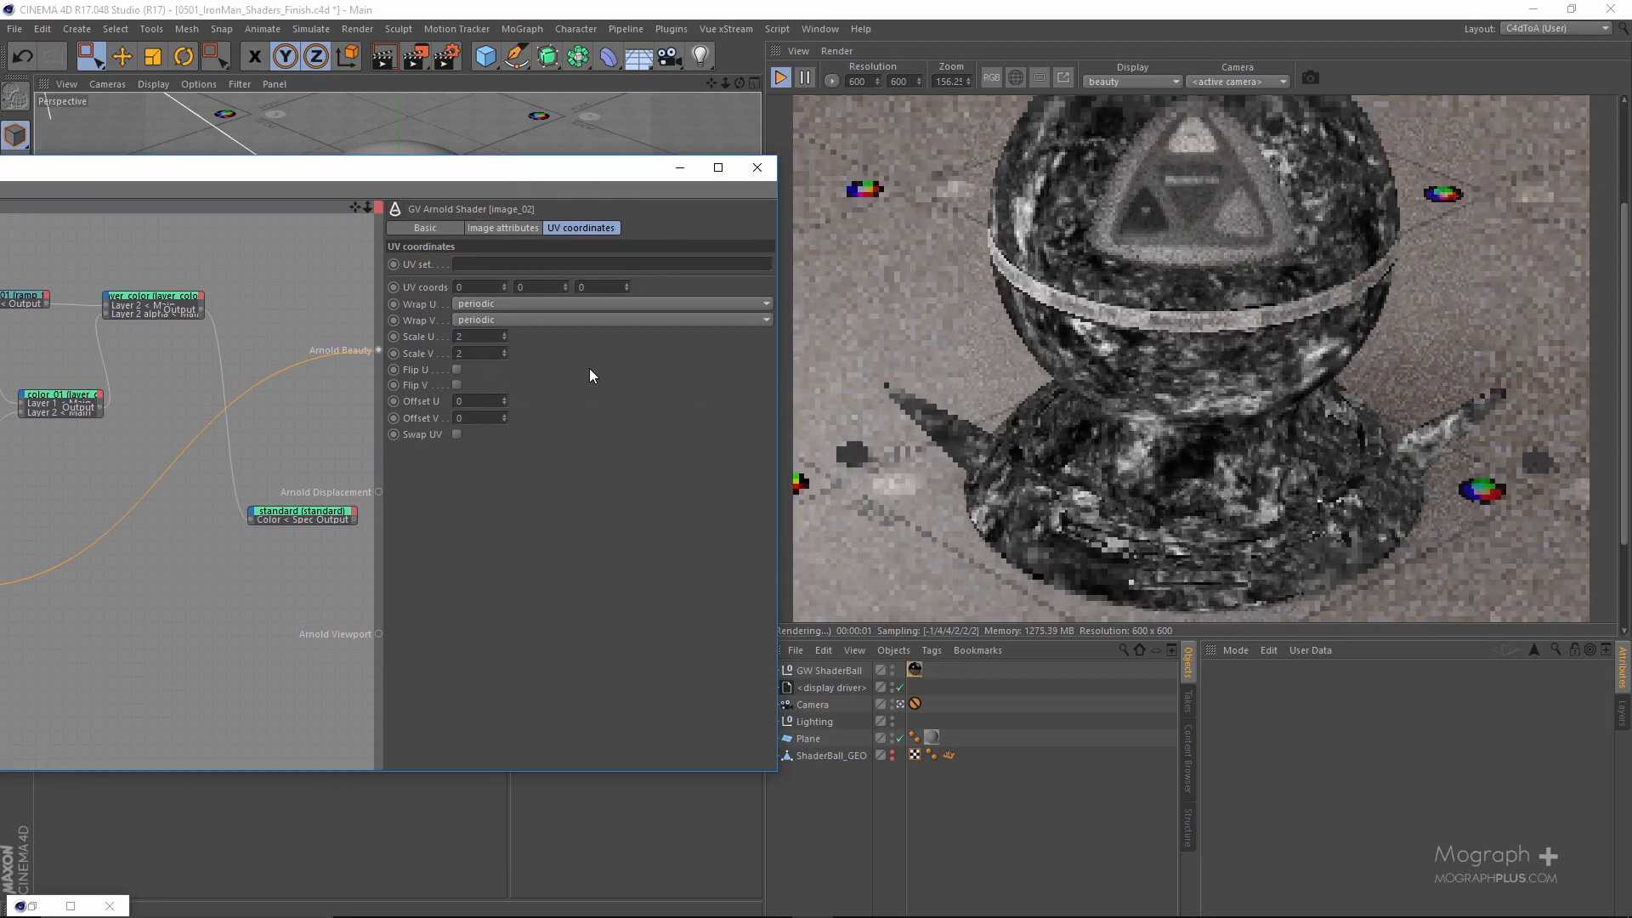
Add a ramp_float node beside the BW4 image node, feed the image into its main Input, and arrange both nodes.
{"action": "left_click_drag", "start_coordinate": [537, 172], "coordinate": [1123, 122]}
{"action": "left_click_drag", "start_coordinate": [494, 530], "coordinate": [427, 516]}
{"action": "left_click_drag", "start_coordinate": [873, 459], "coordinate": [868, 455]}
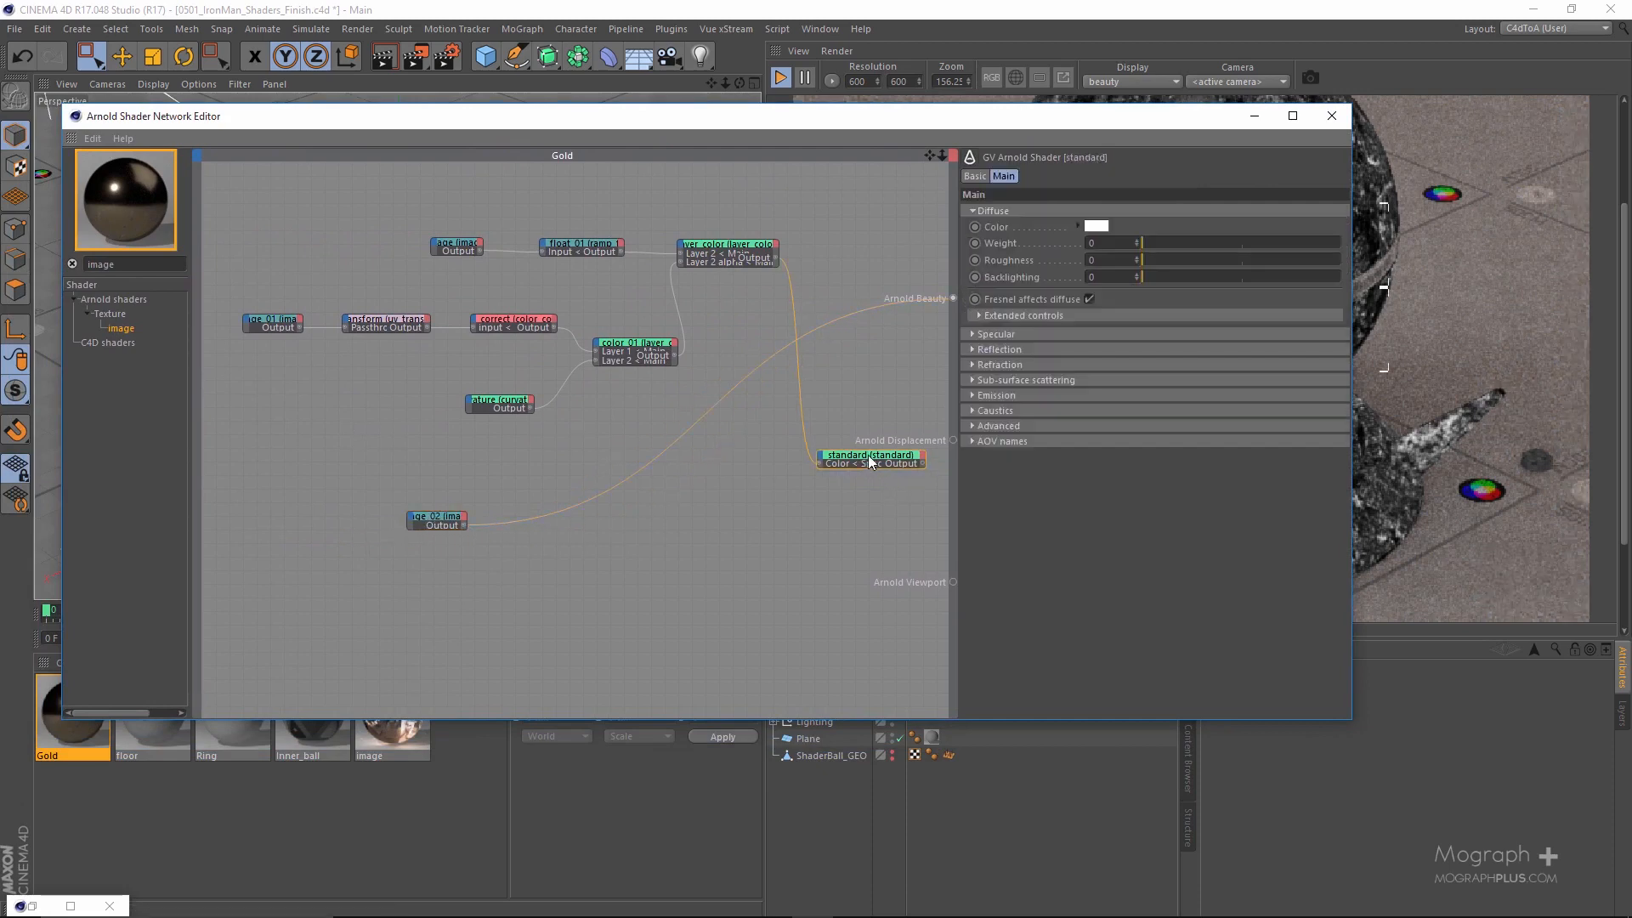
{"action": "left_click_drag", "start_coordinate": [680, 133], "coordinate": [1131, 134]}
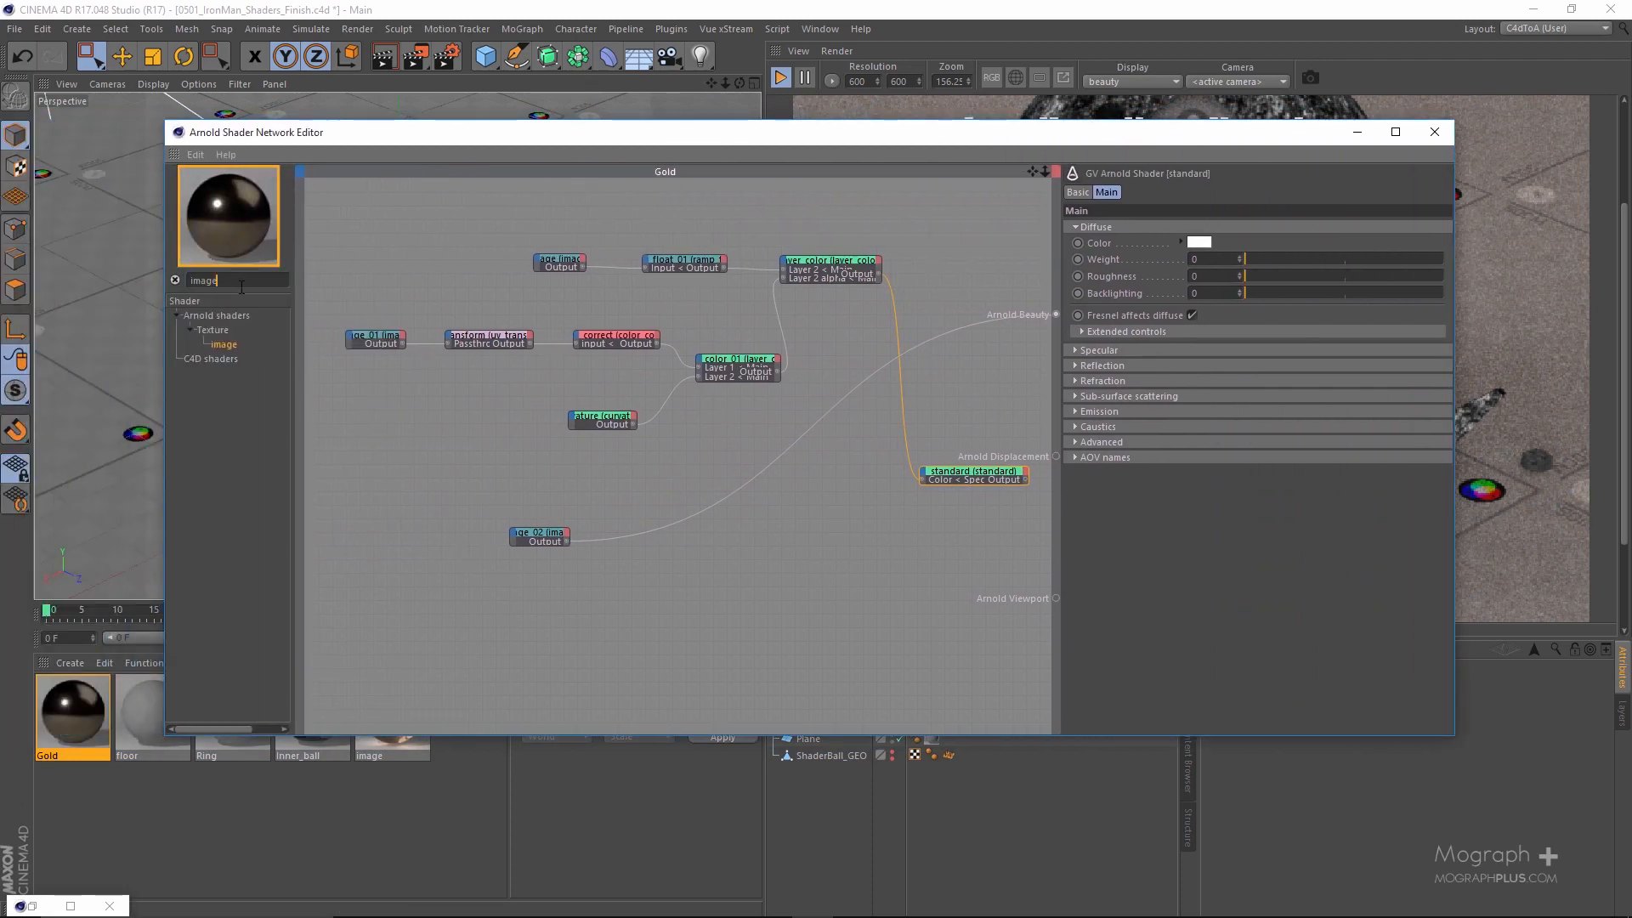
{"action": "type", "text": "ramp"}
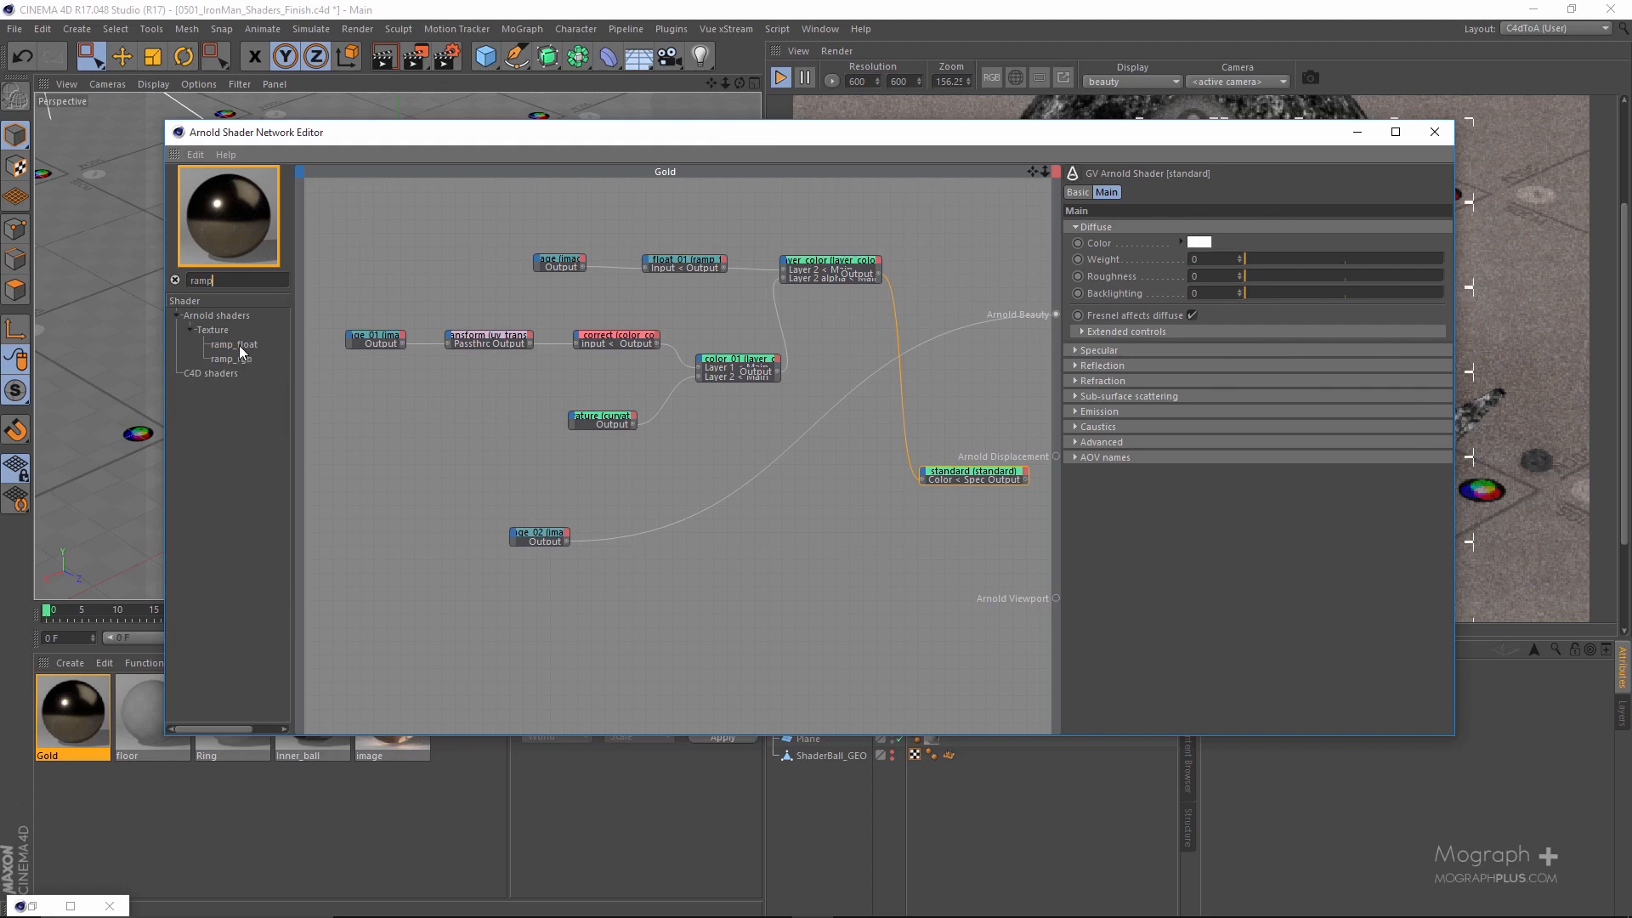
{"action": "left_click_drag", "start_coordinate": [238, 345], "coordinate": [536, 534]}
{"action": "left_click", "coordinate": [588, 563]}
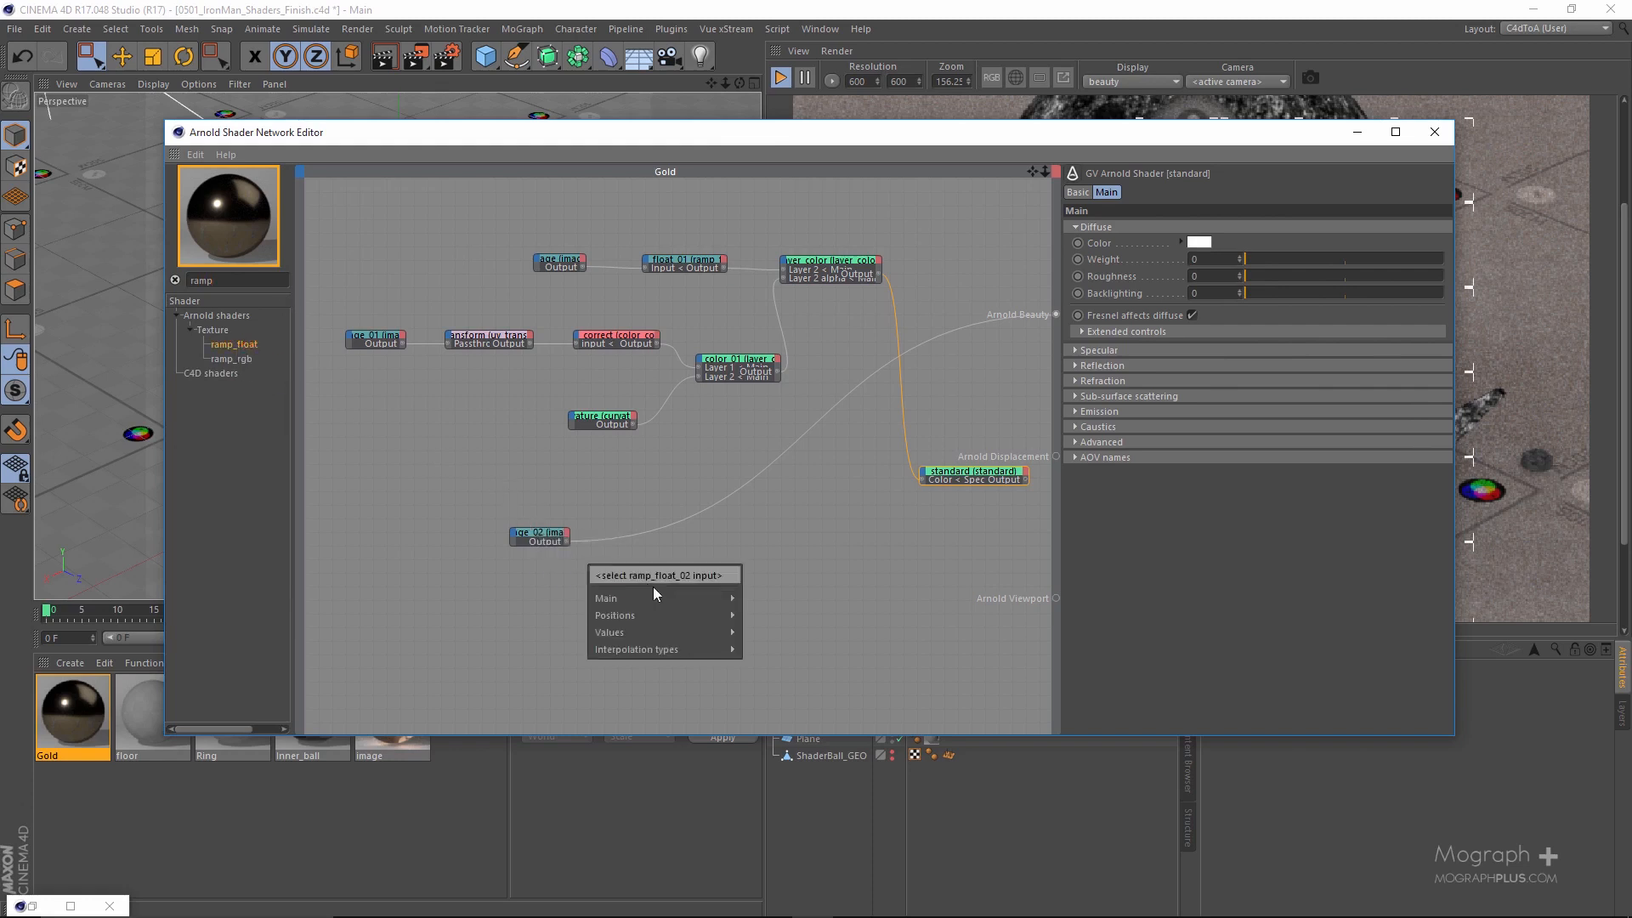
{"action": "left_click", "coordinate": [752, 600]}
{"action": "scroll", "coordinate": [705, 549], "scroll_direction": "up", "scroll_amount": 2}
{"action": "left_click_drag", "start_coordinate": [497, 476], "coordinate": [329, 554]}
{"action": "left_click_drag", "start_coordinate": [486, 535], "coordinate": [706, 498]}
Connect the new ramp_float output to the standard shader's specular Weight.
{"action": "scroll", "coordinate": [693, 432], "scroll_direction": "down", "scroll_amount": 1}
{"action": "middle_click_drag", "start_coordinate": [615, 416], "coordinate": [377, 347], "text": "alt"}
{"action": "scroll", "coordinate": [584, 528], "scroll_direction": "up", "scroll_amount": 2}
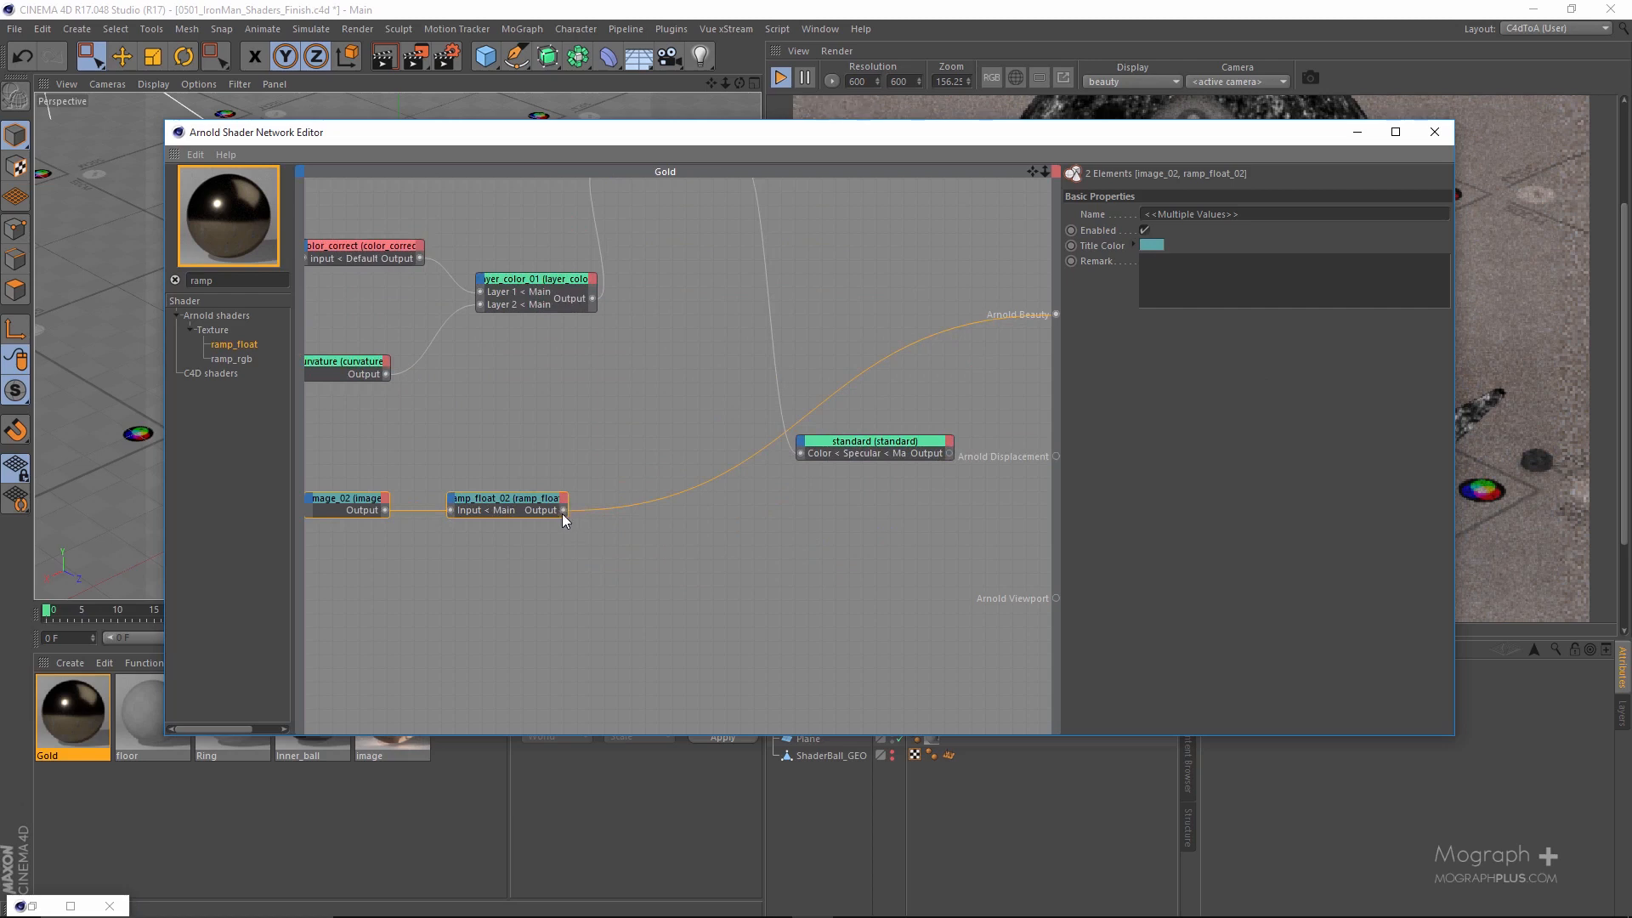
{"action": "left_click_drag", "start_coordinate": [563, 510], "coordinate": [802, 442]}
{"action": "mouse_move", "coordinate": [838, 451]}
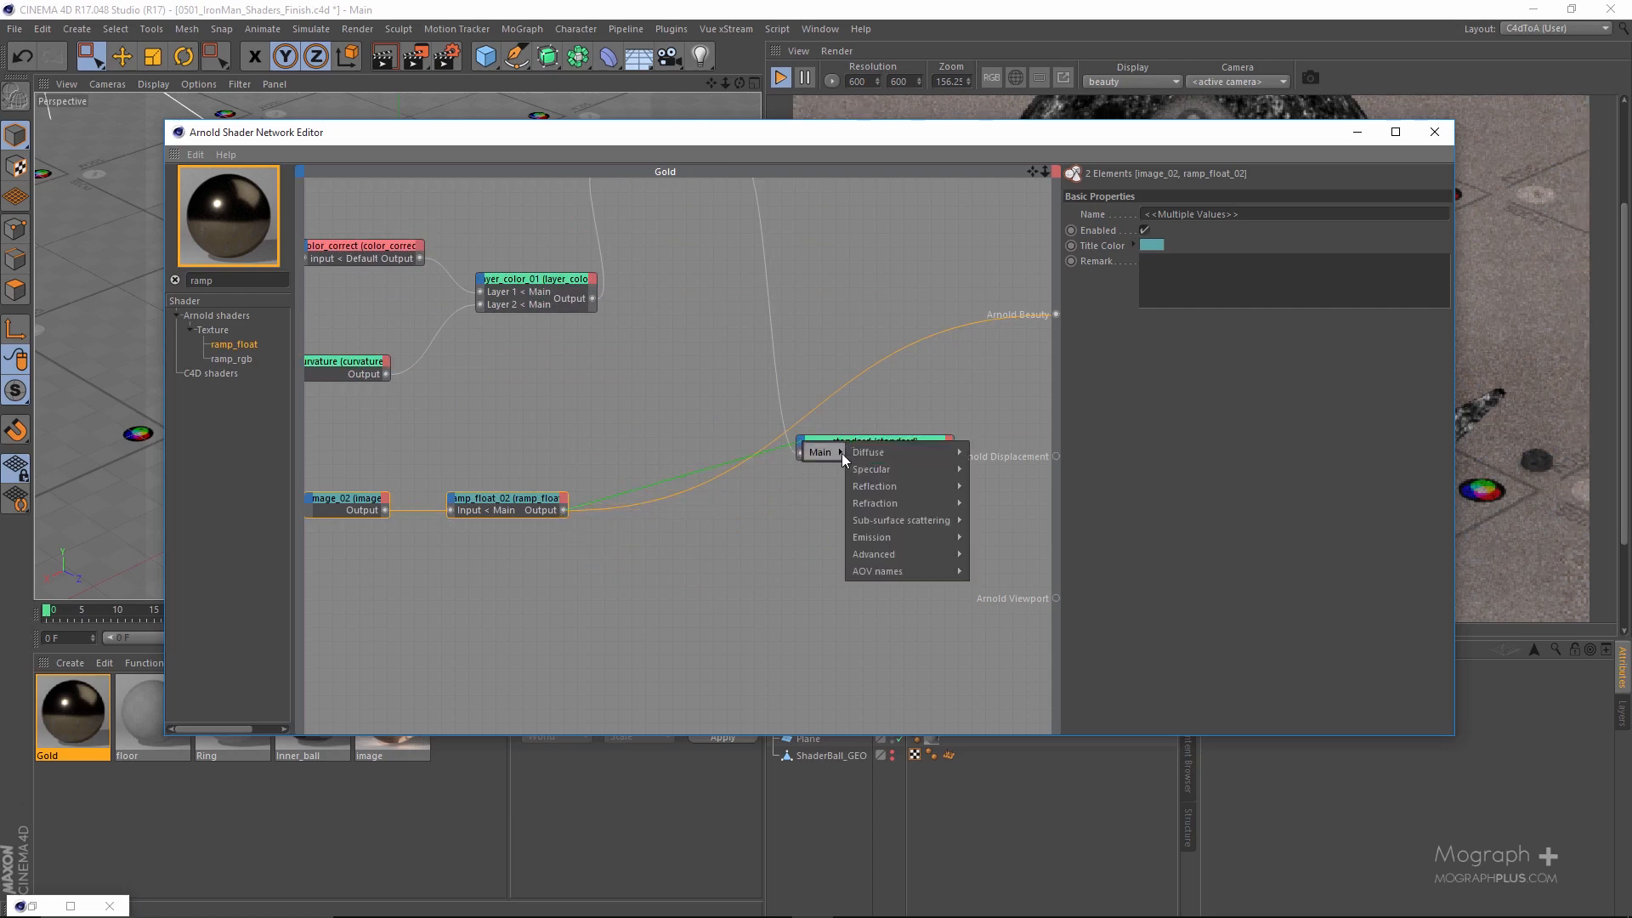
{"action": "mouse_move", "coordinate": [935, 469]}
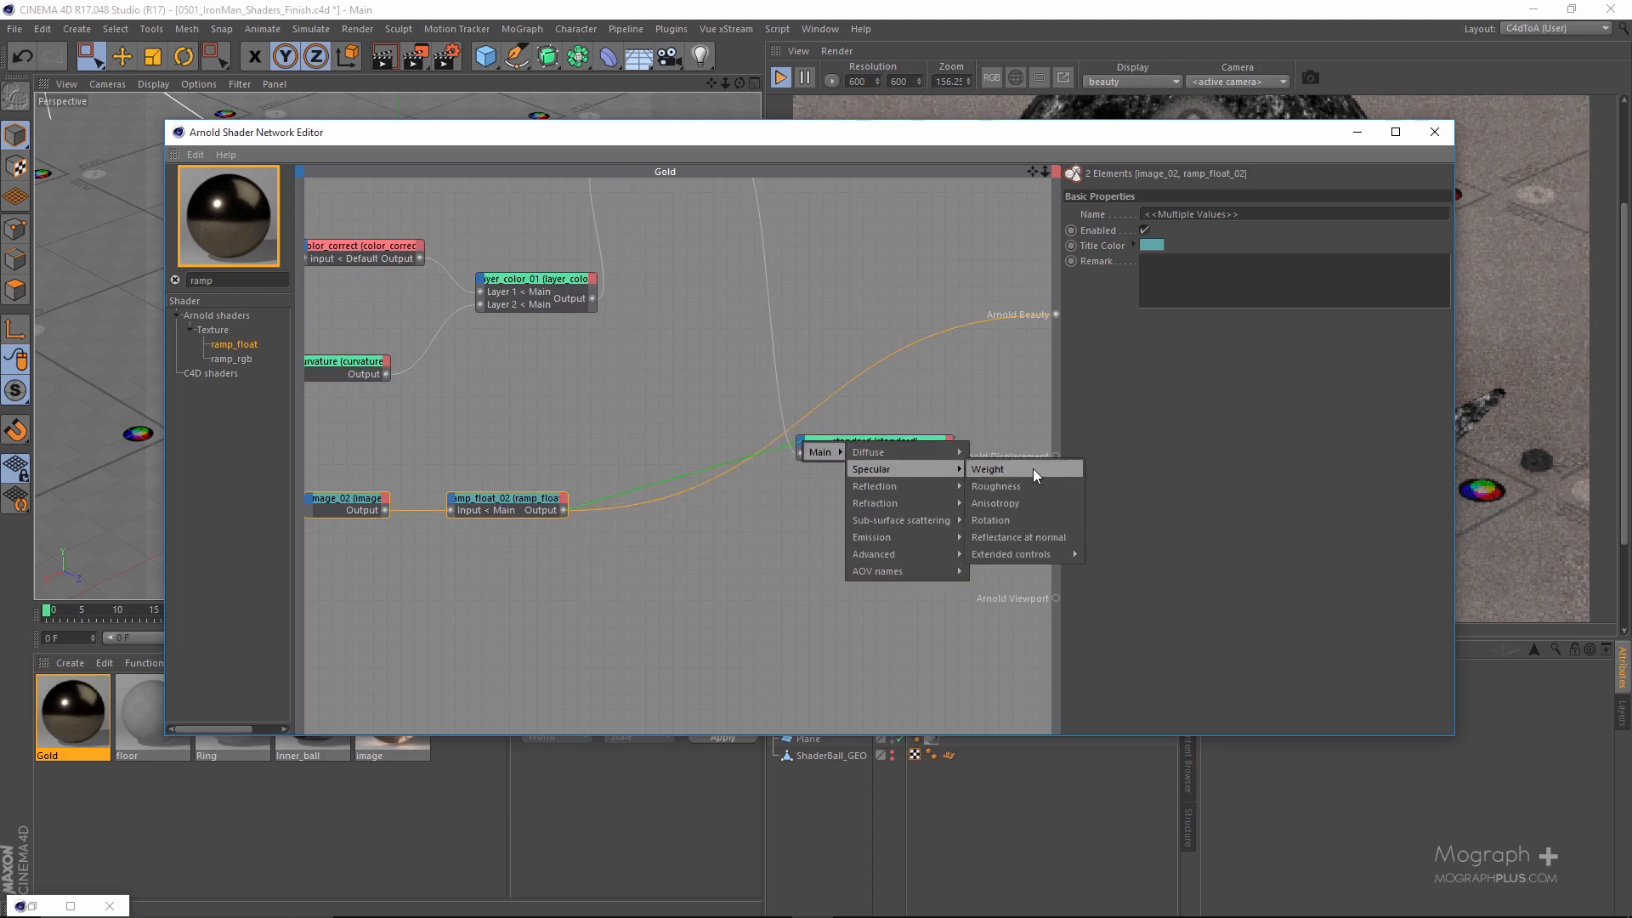
{"action": "left_click", "coordinate": [1032, 468]}
Limit the live render to a region over the sphere's upper right side and connect the standard shader to Arnold Beauty.
{"action": "left_click", "coordinate": [924, 451]}
{"action": "left_click_drag", "start_coordinate": [1159, 142], "coordinate": [647, 190]}
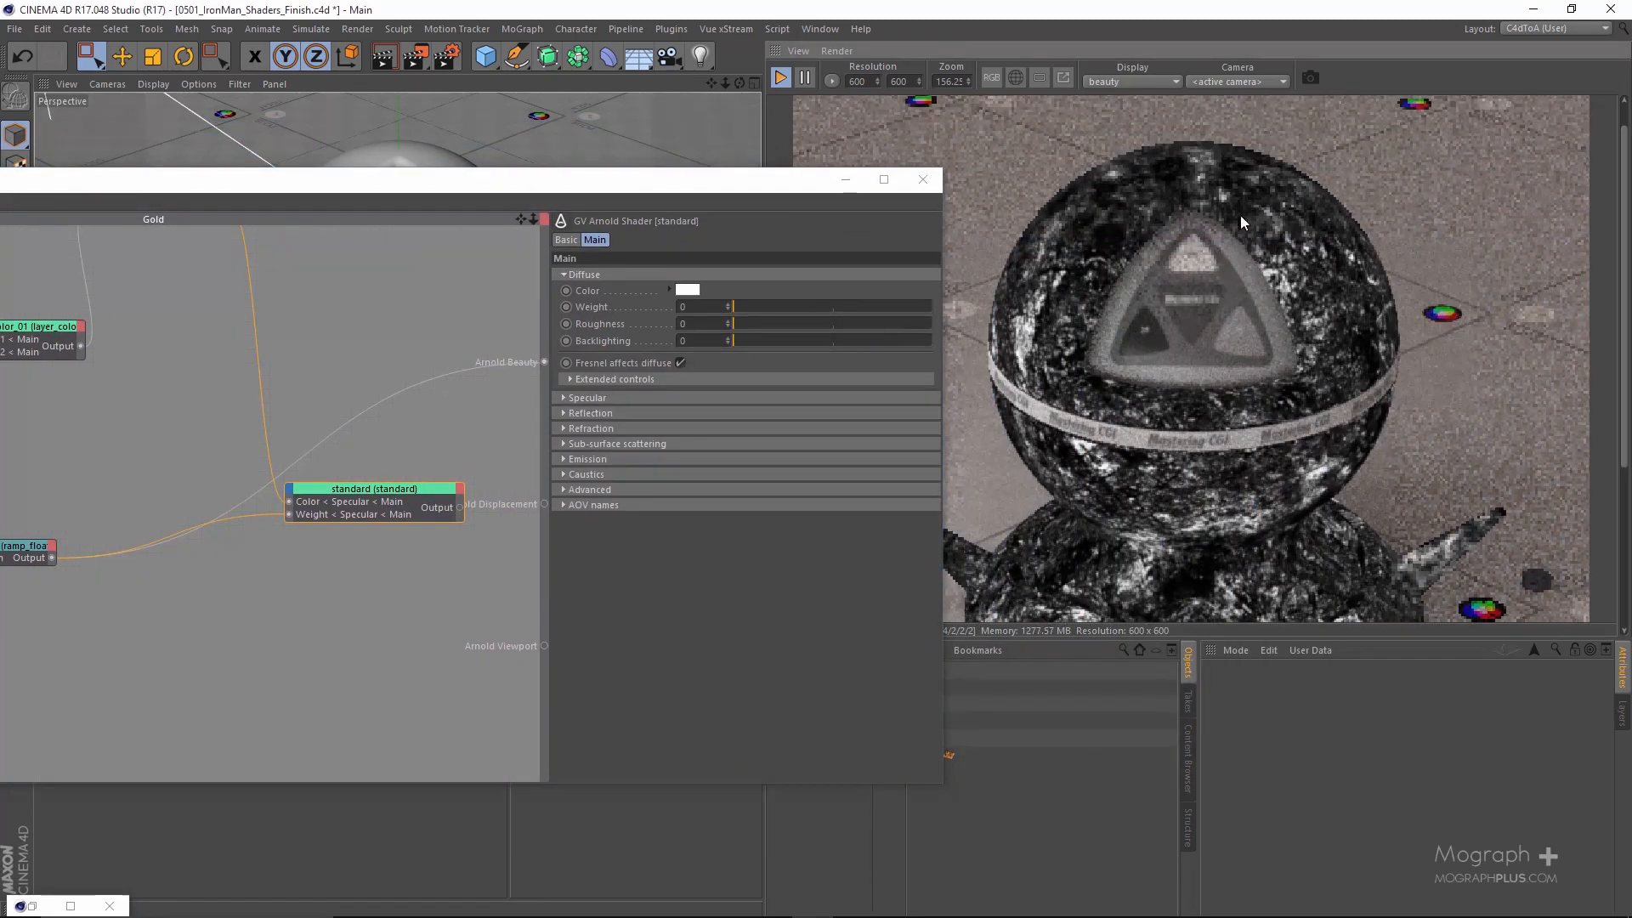
{"action": "left_click_drag", "start_coordinate": [1233, 143], "coordinate": [1424, 416]}
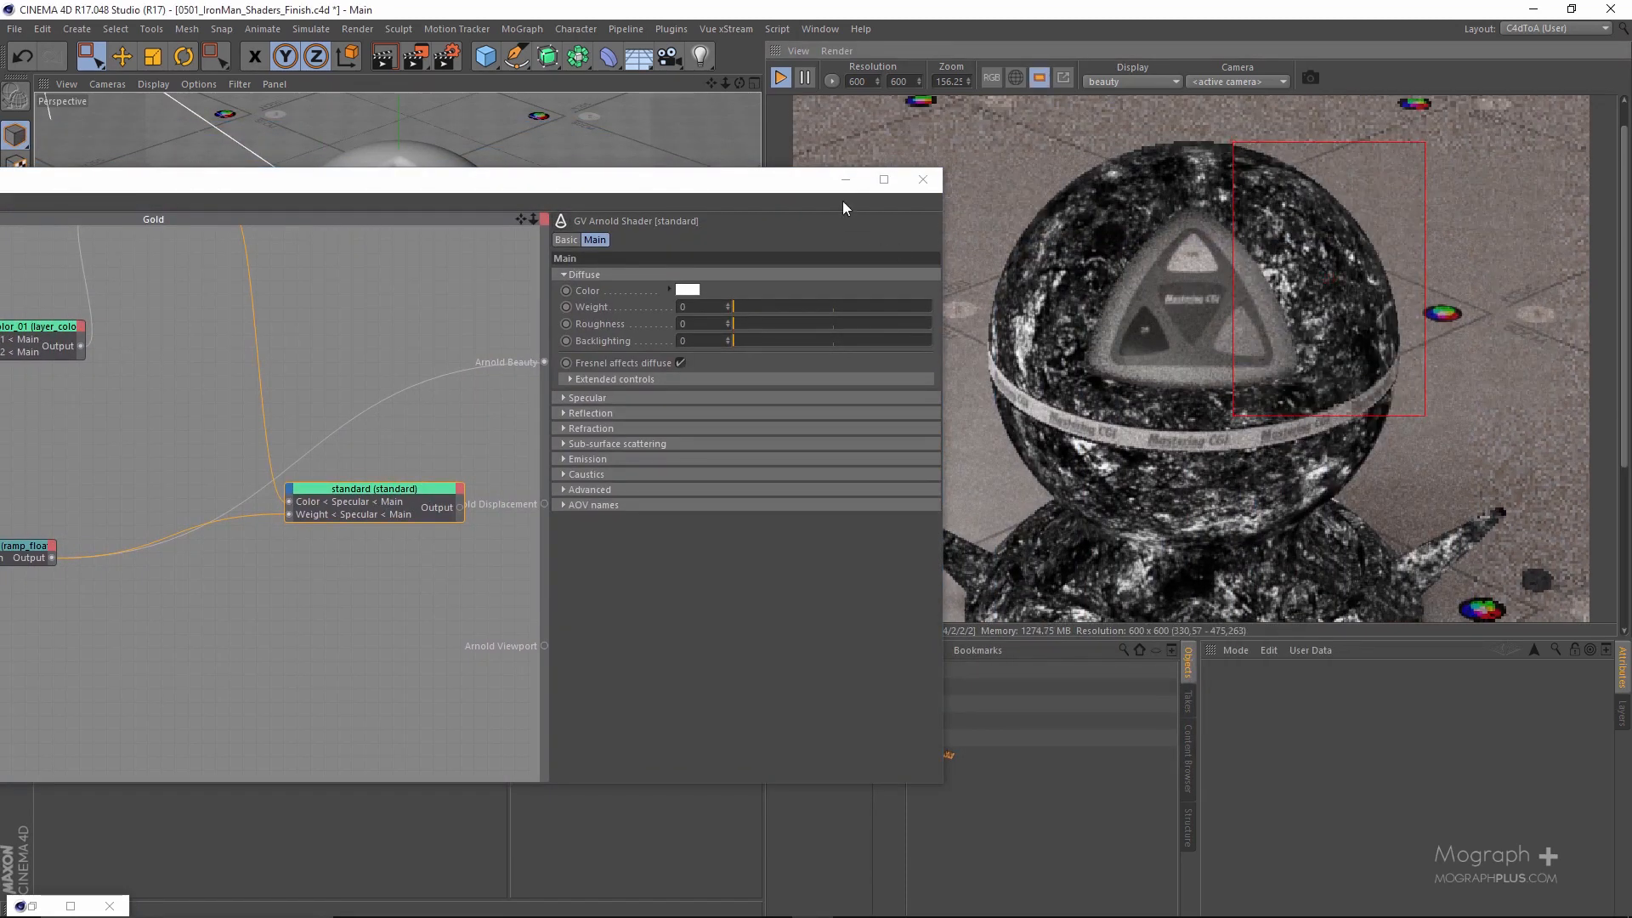
{"action": "left_click_drag", "start_coordinate": [776, 182], "coordinate": [952, 157]}
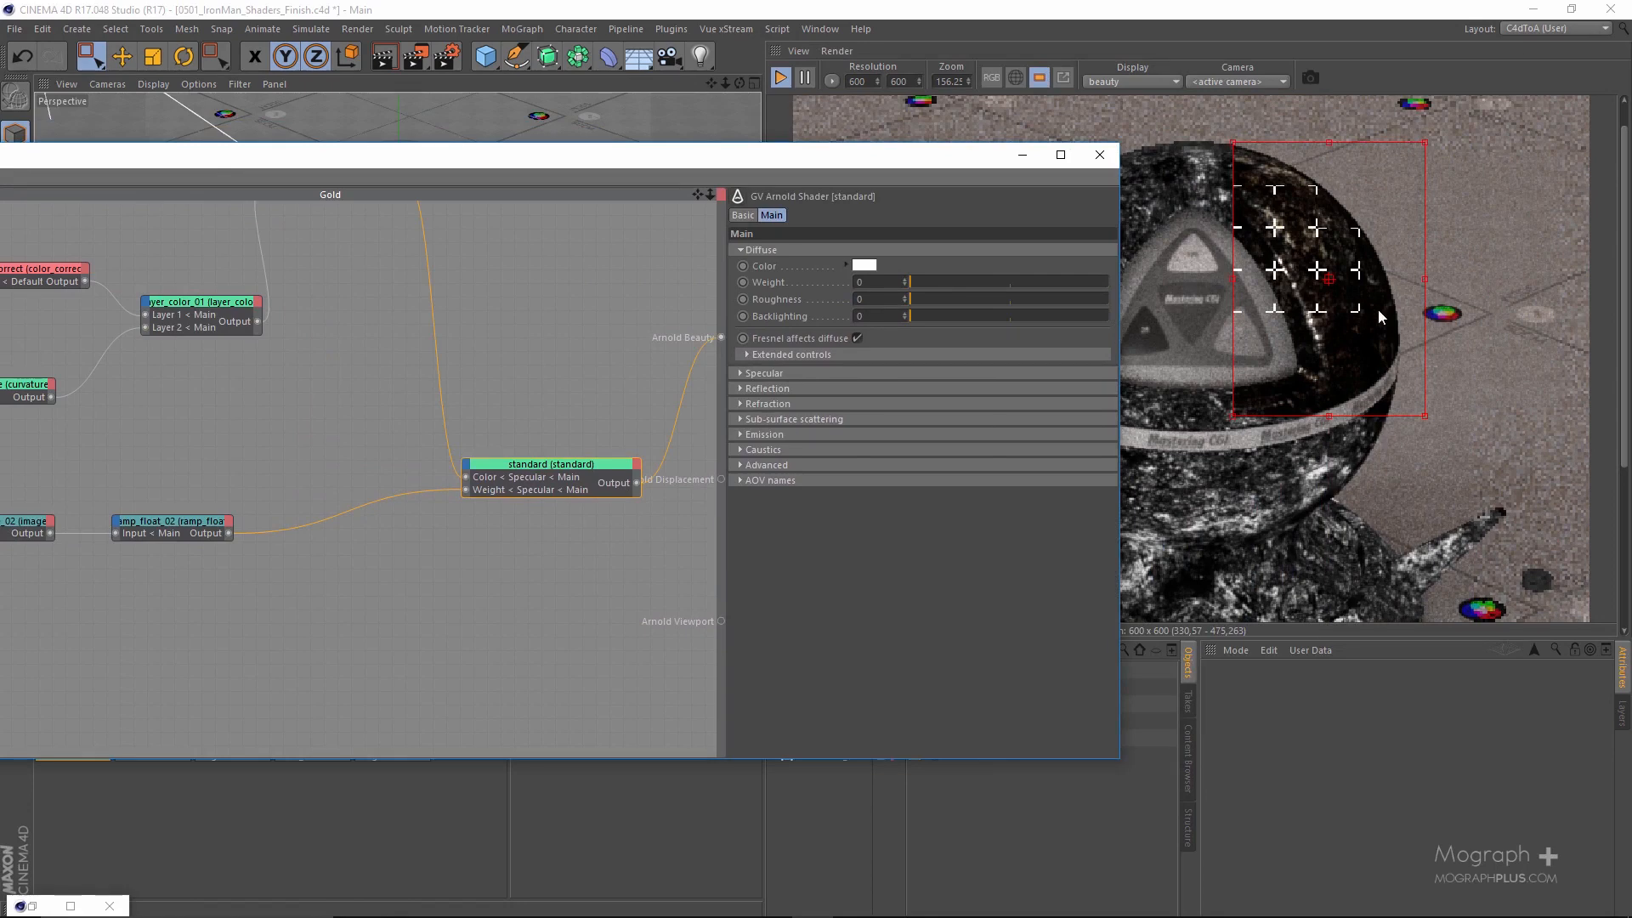
{"action": "scroll", "coordinate": [1378, 309], "scroll_direction": "up", "scroll_amount": 2}
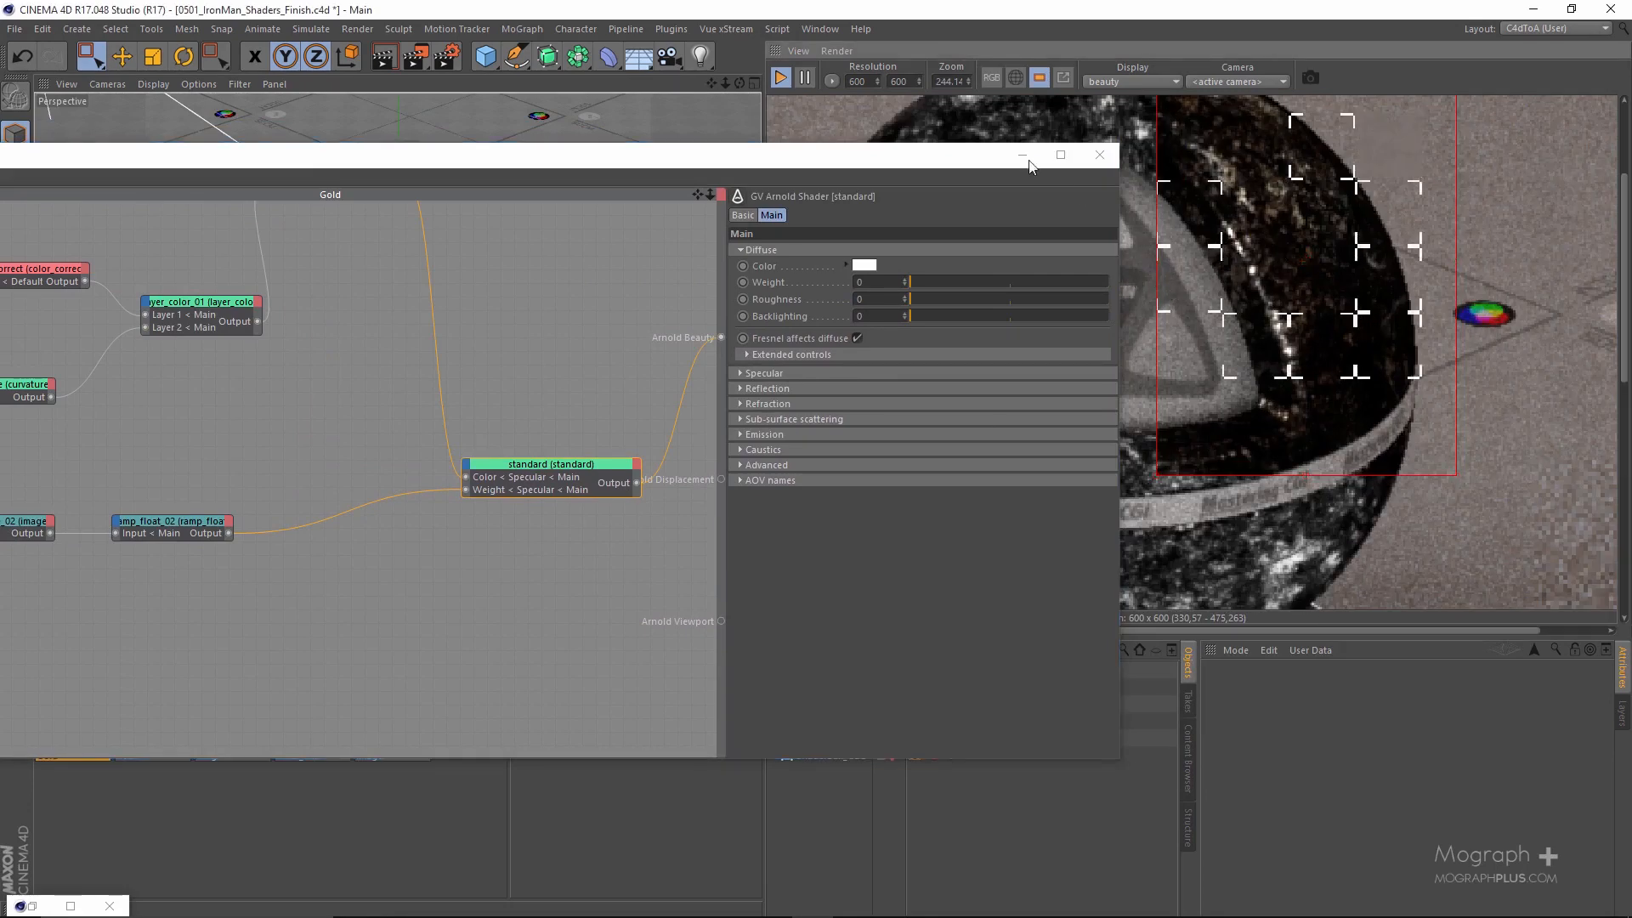
{"action": "left_click_drag", "start_coordinate": [1074, 157], "coordinate": [1060, 130]}
Invert the BW4 ramp curve by setting its end point's Y to 0 and its start point's Y to 1.
{"action": "left_click", "coordinate": [158, 499]}
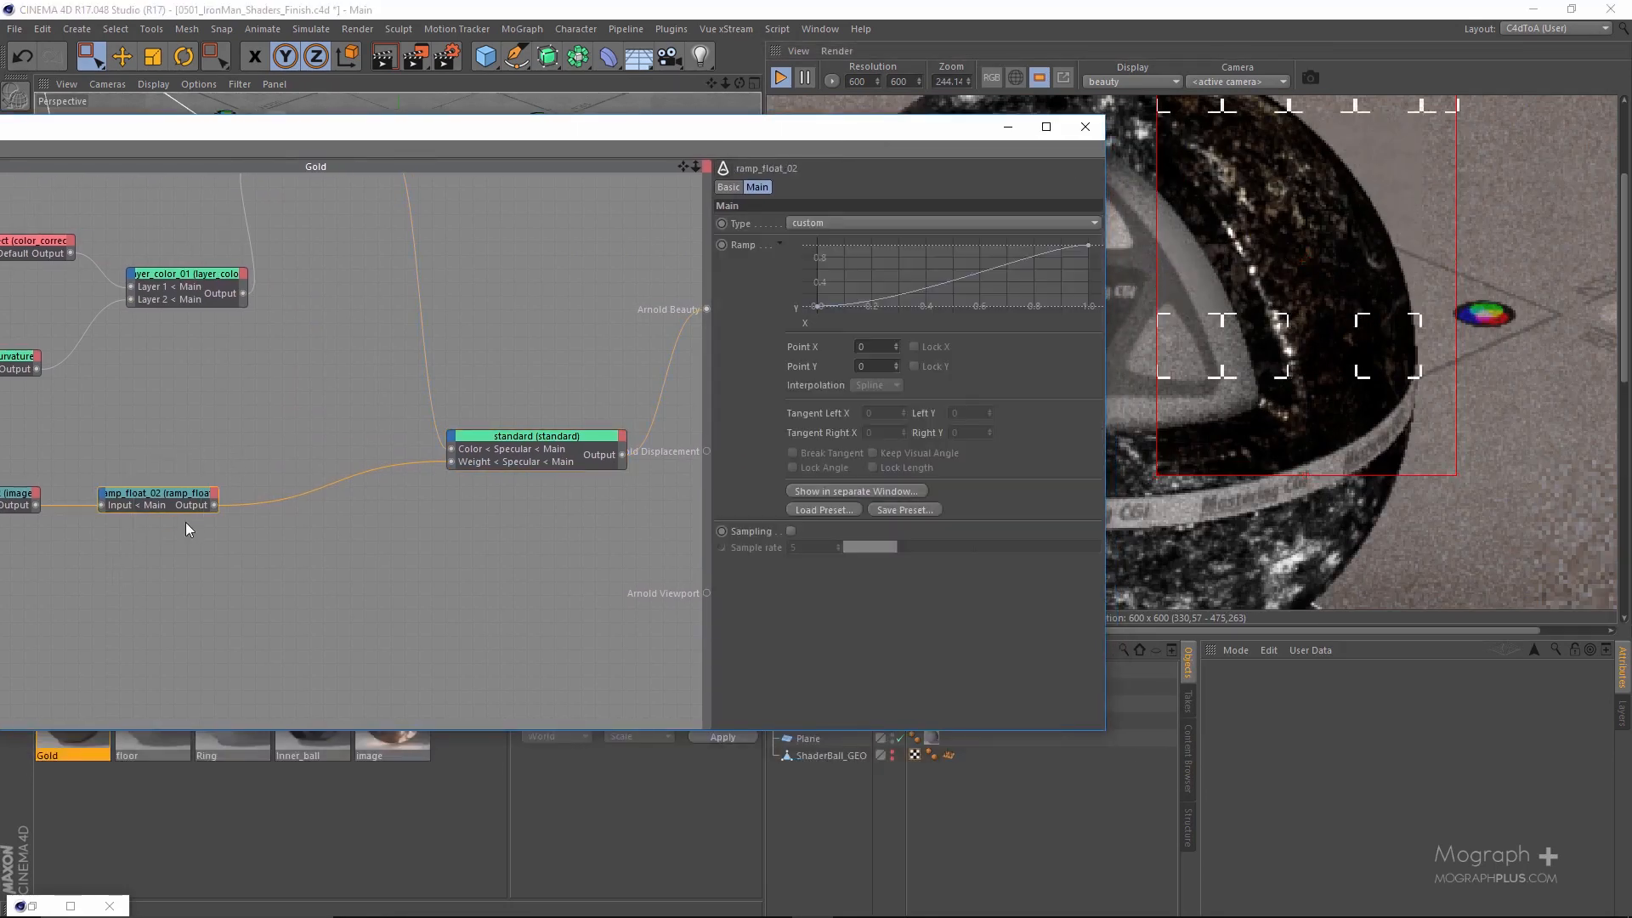
{"action": "left_click_drag", "start_coordinate": [774, 126], "coordinate": [522, 131]}
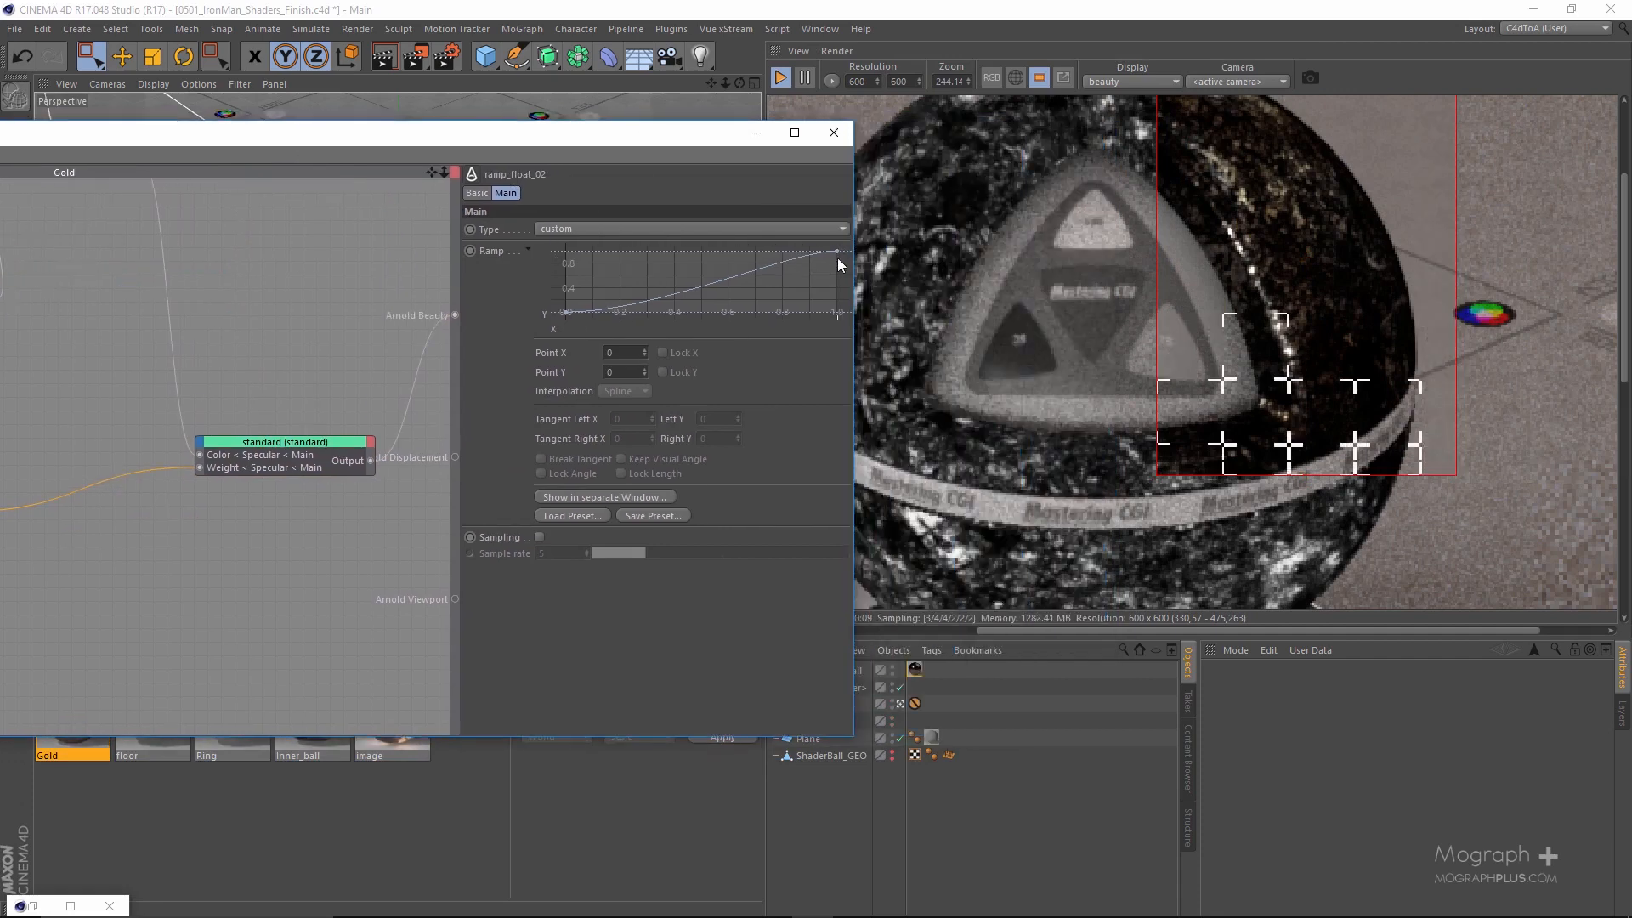
{"action": "left_click_drag", "start_coordinate": [839, 253], "coordinate": [838, 312]}
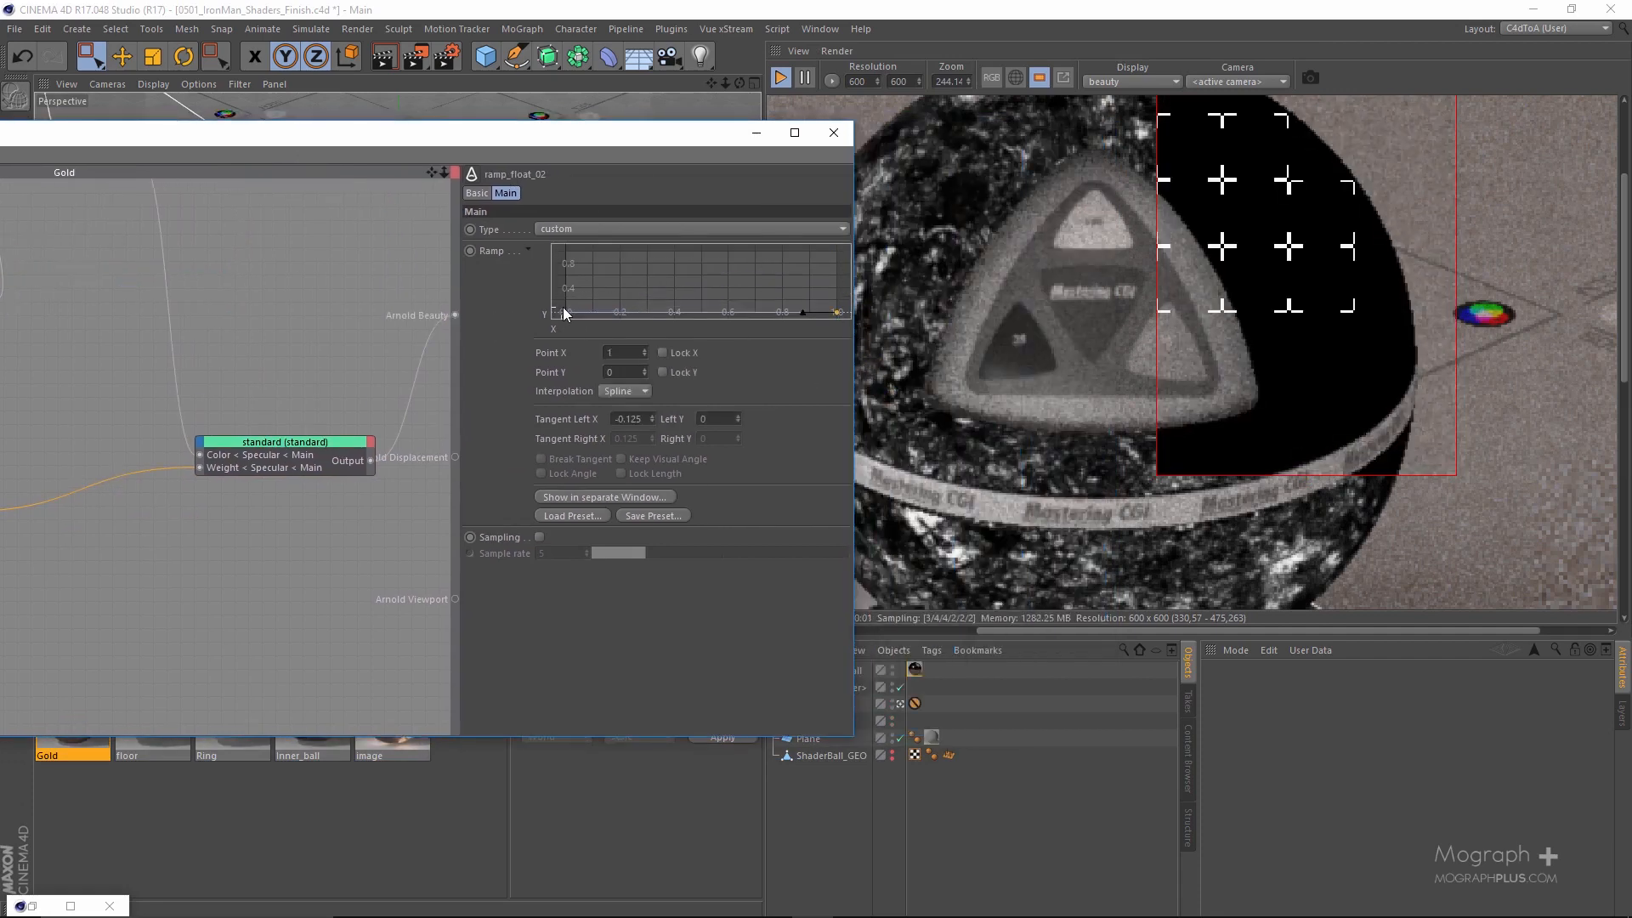
{"action": "left_click_drag", "start_coordinate": [568, 316], "coordinate": [565, 250]}
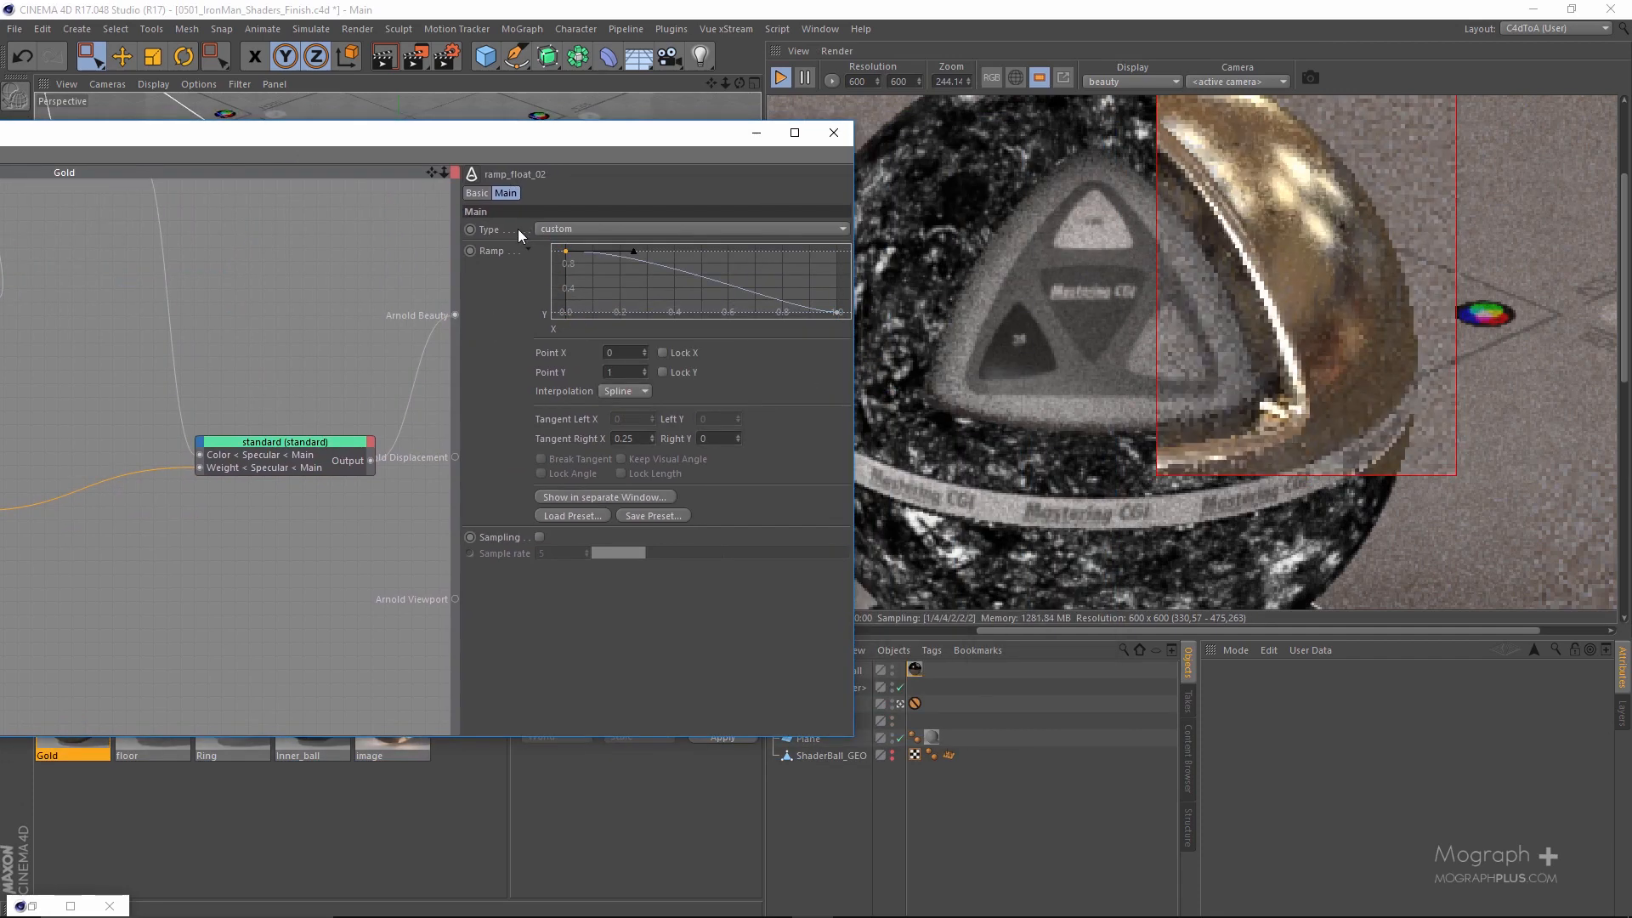
{"action": "scroll", "coordinate": [1135, 257], "scroll_direction": "up", "scroll_amount": 2}
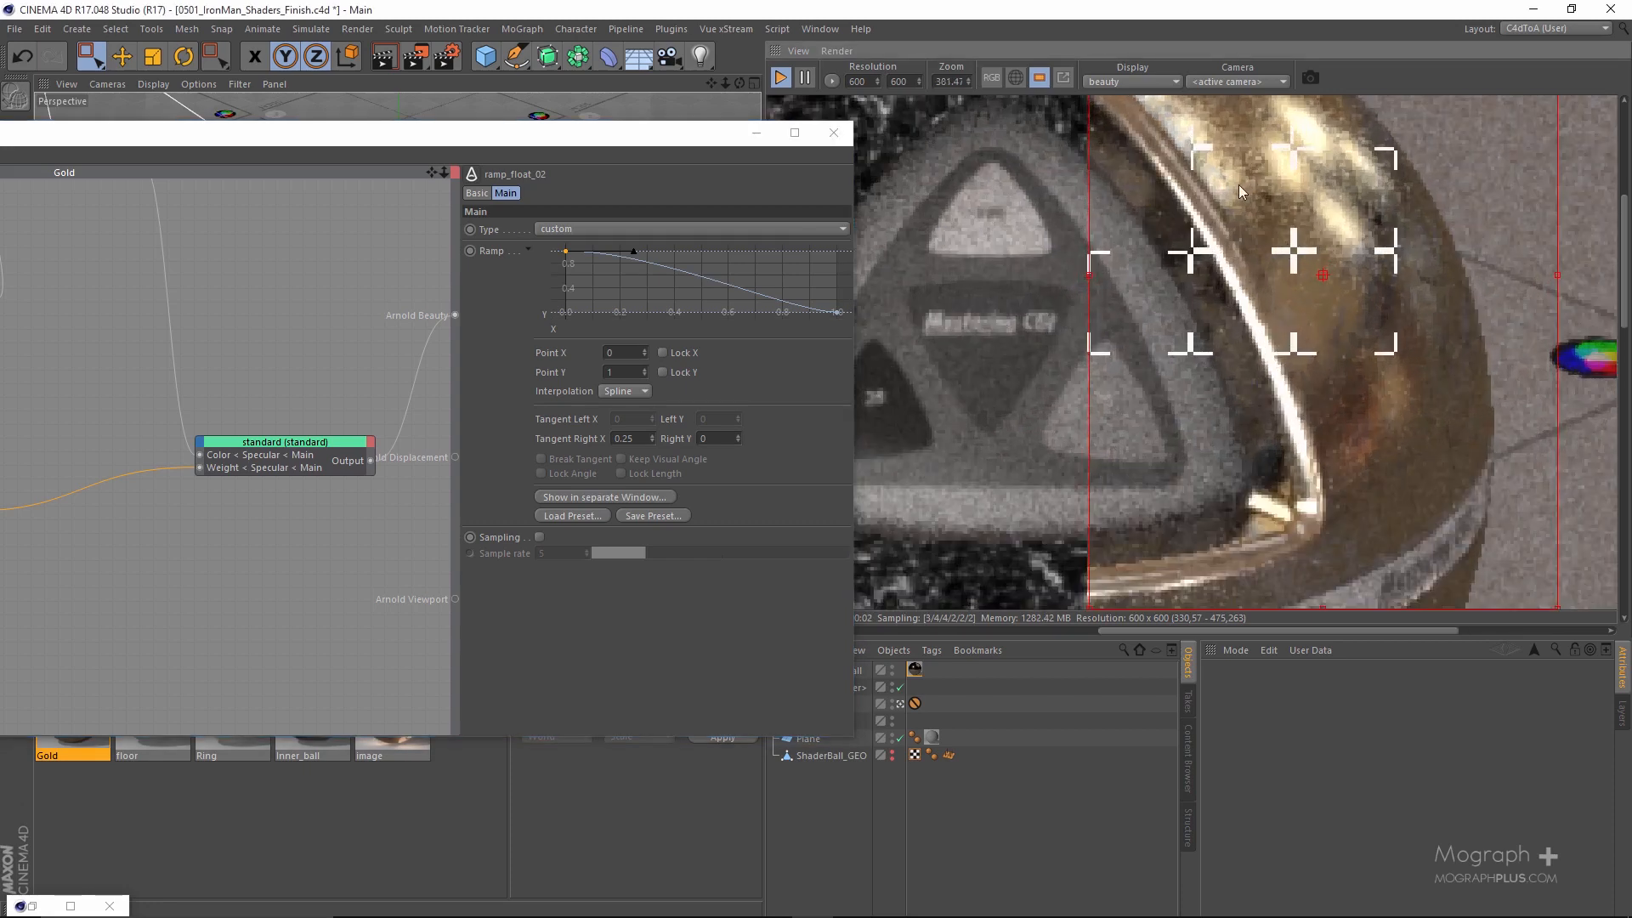
{"action": "left_click_drag", "start_coordinate": [1117, 213], "coordinate": [1062, 285]}
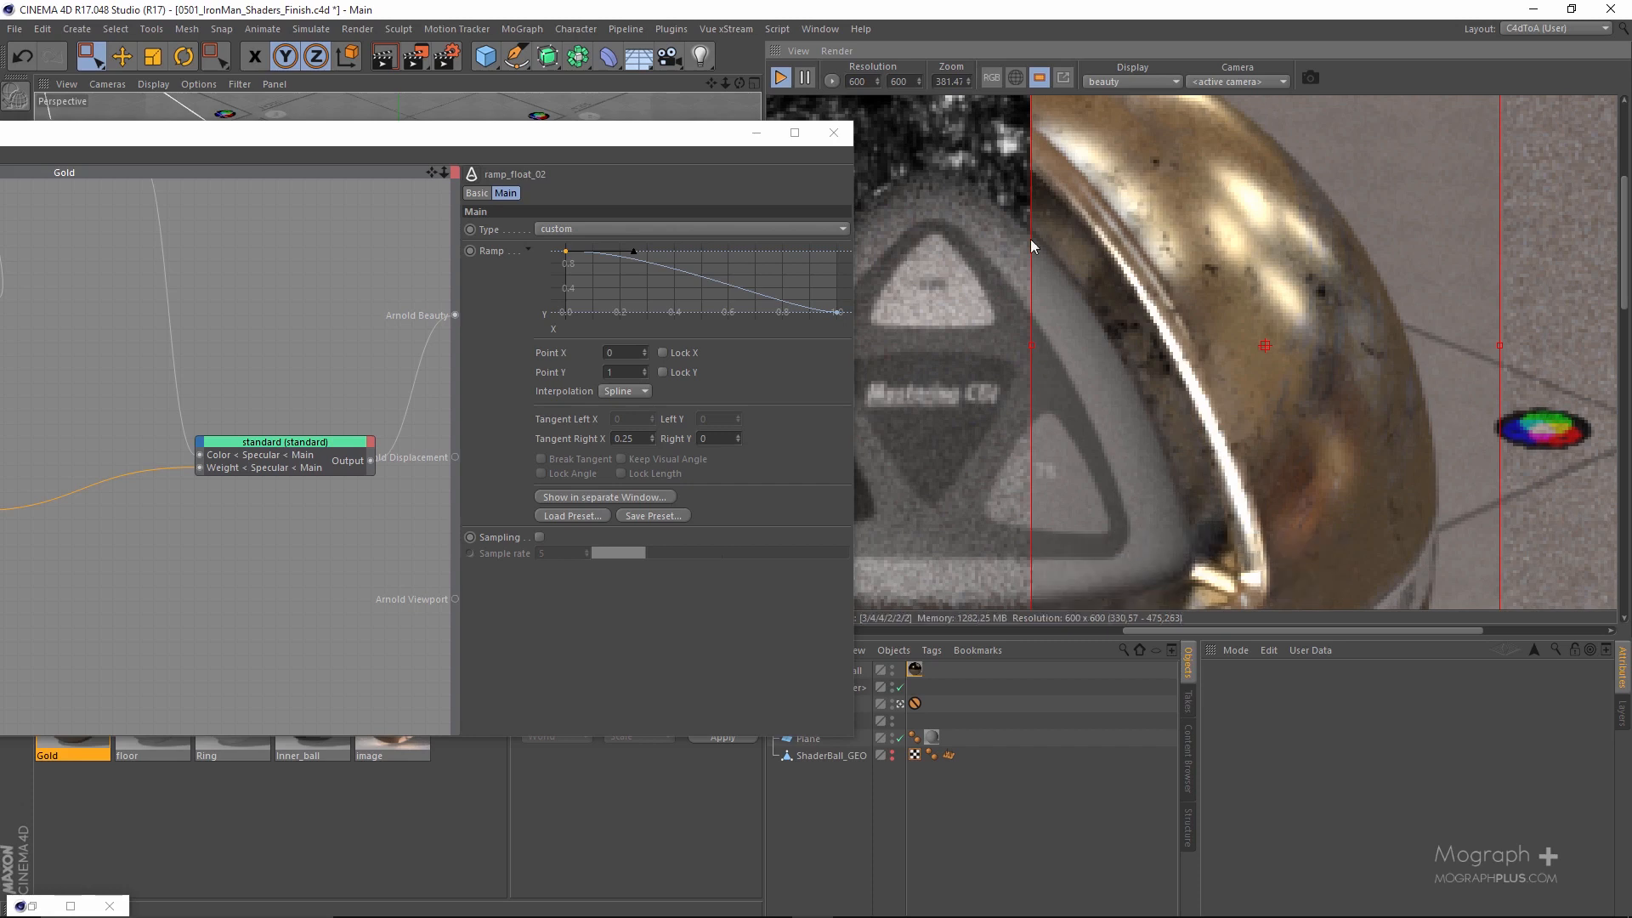
Raise the Y value of the BW4 ramp's end point to 0.14.
{"action": "left_click", "coordinate": [837, 312]}
{"action": "left_click", "coordinate": [625, 372]}
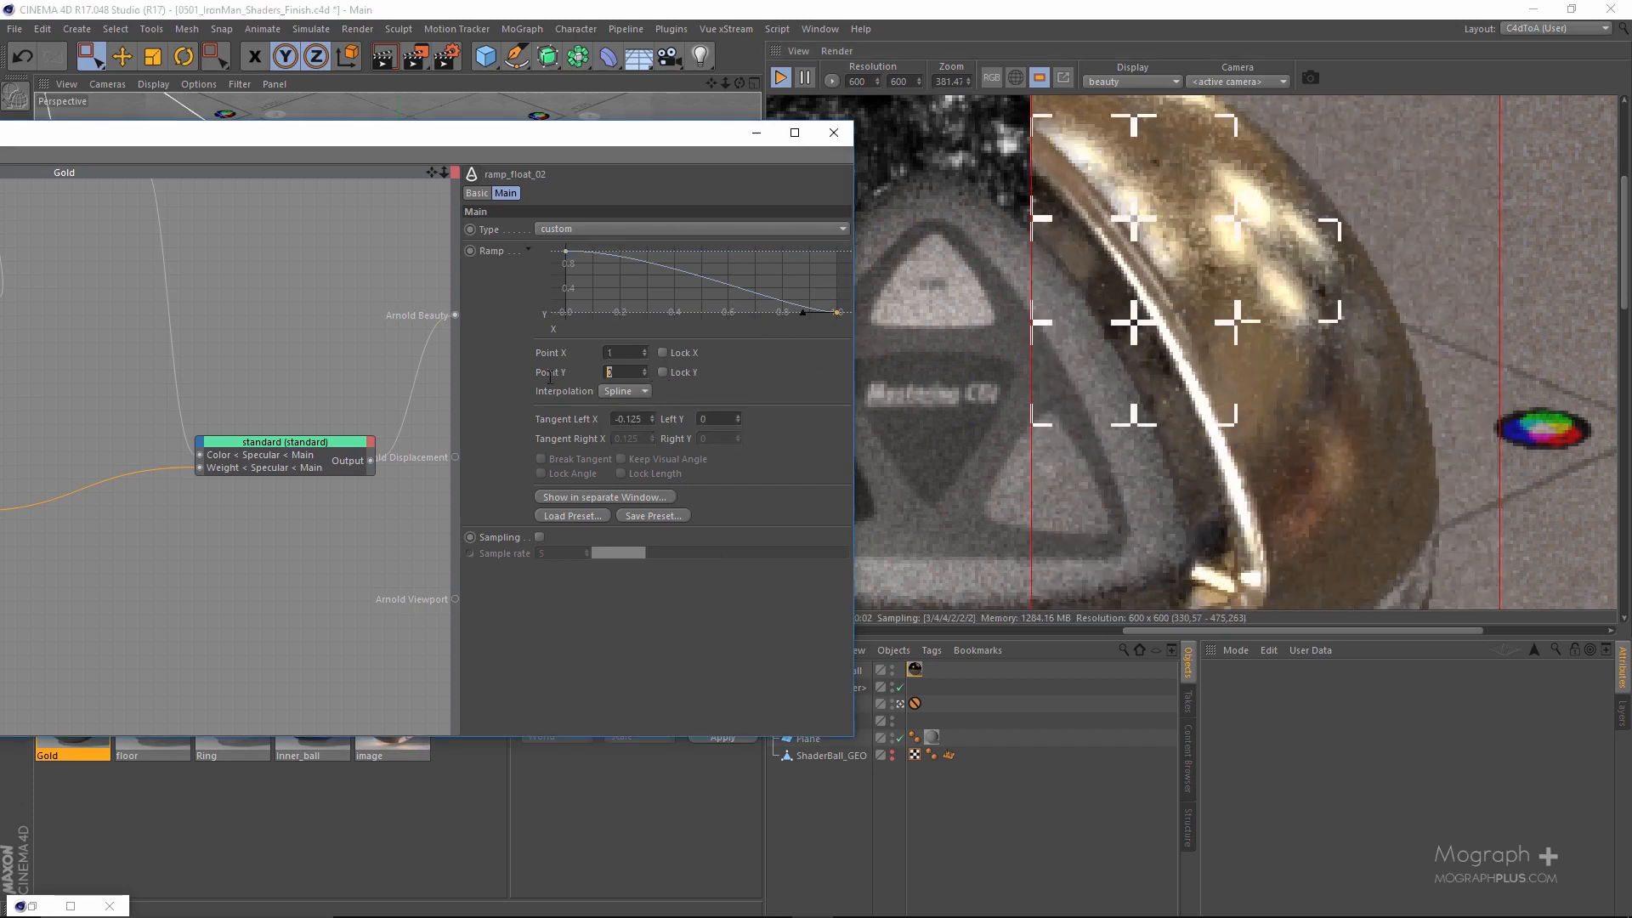
{"action": "type", "text": "0.1"}
{"action": "key", "text": "Return"}
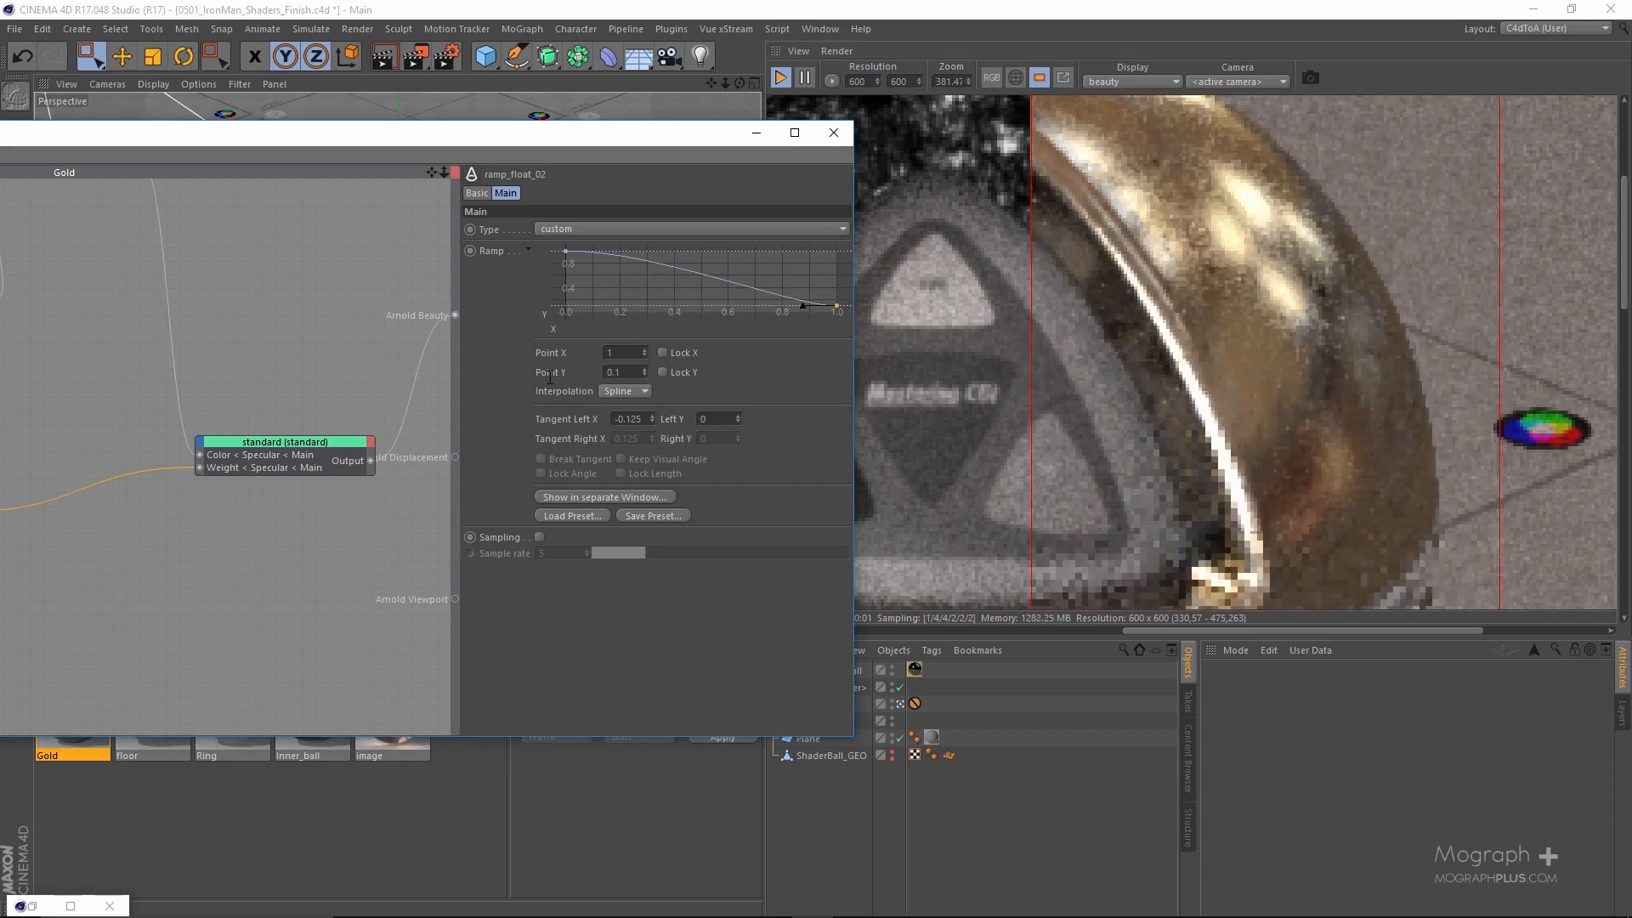
{"action": "type", "text": "3"}
{"action": "key", "text": "Return"}
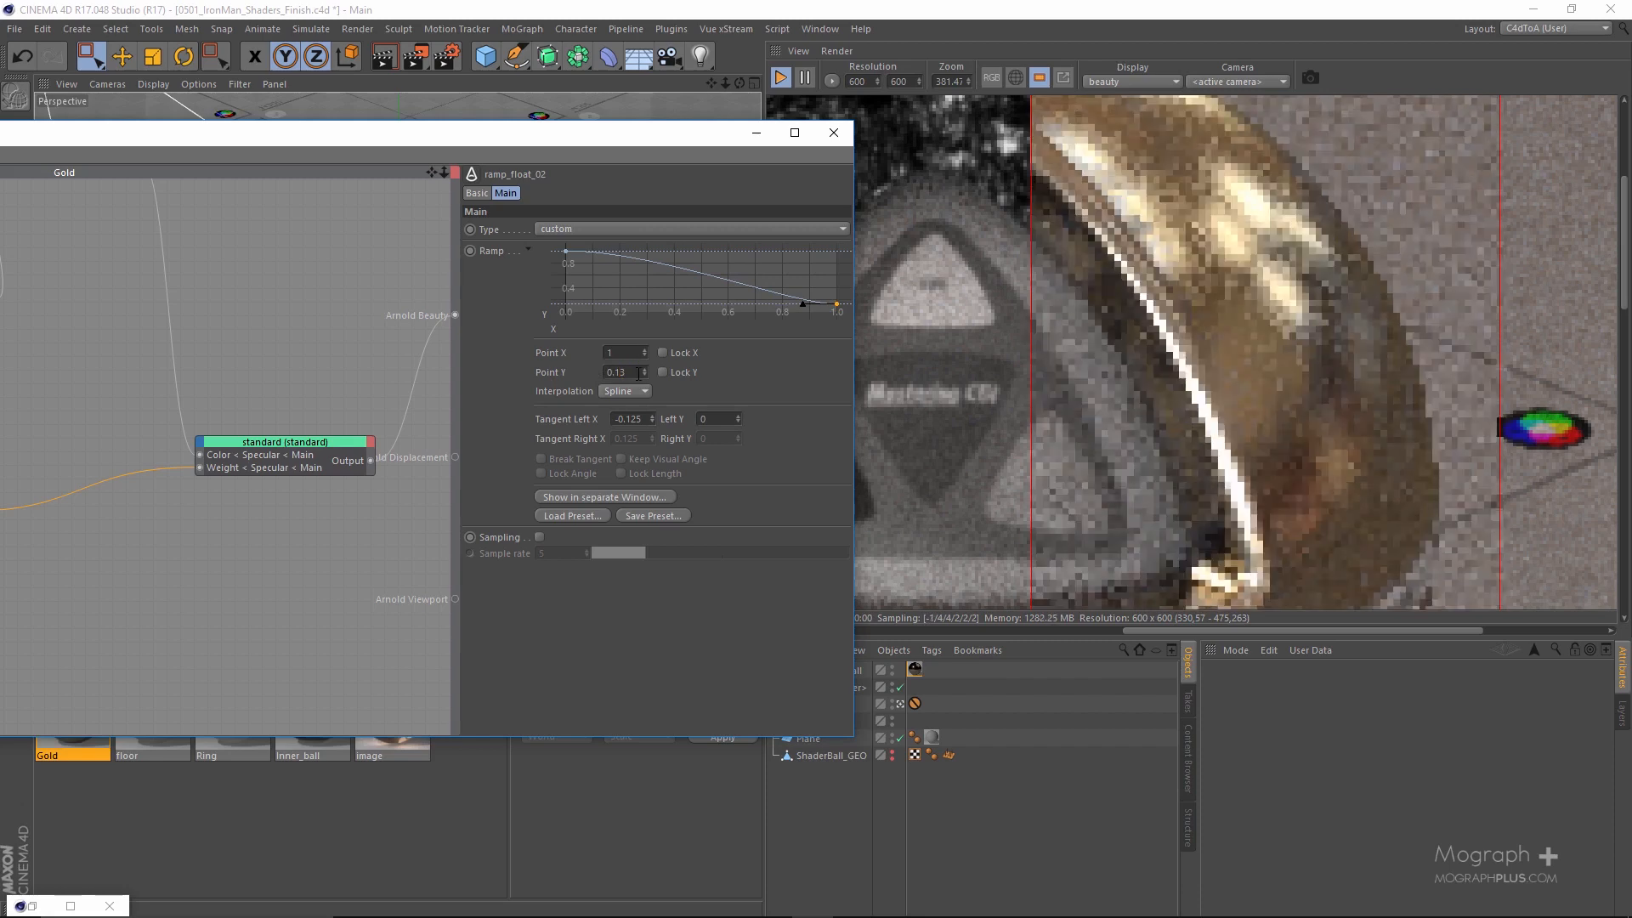
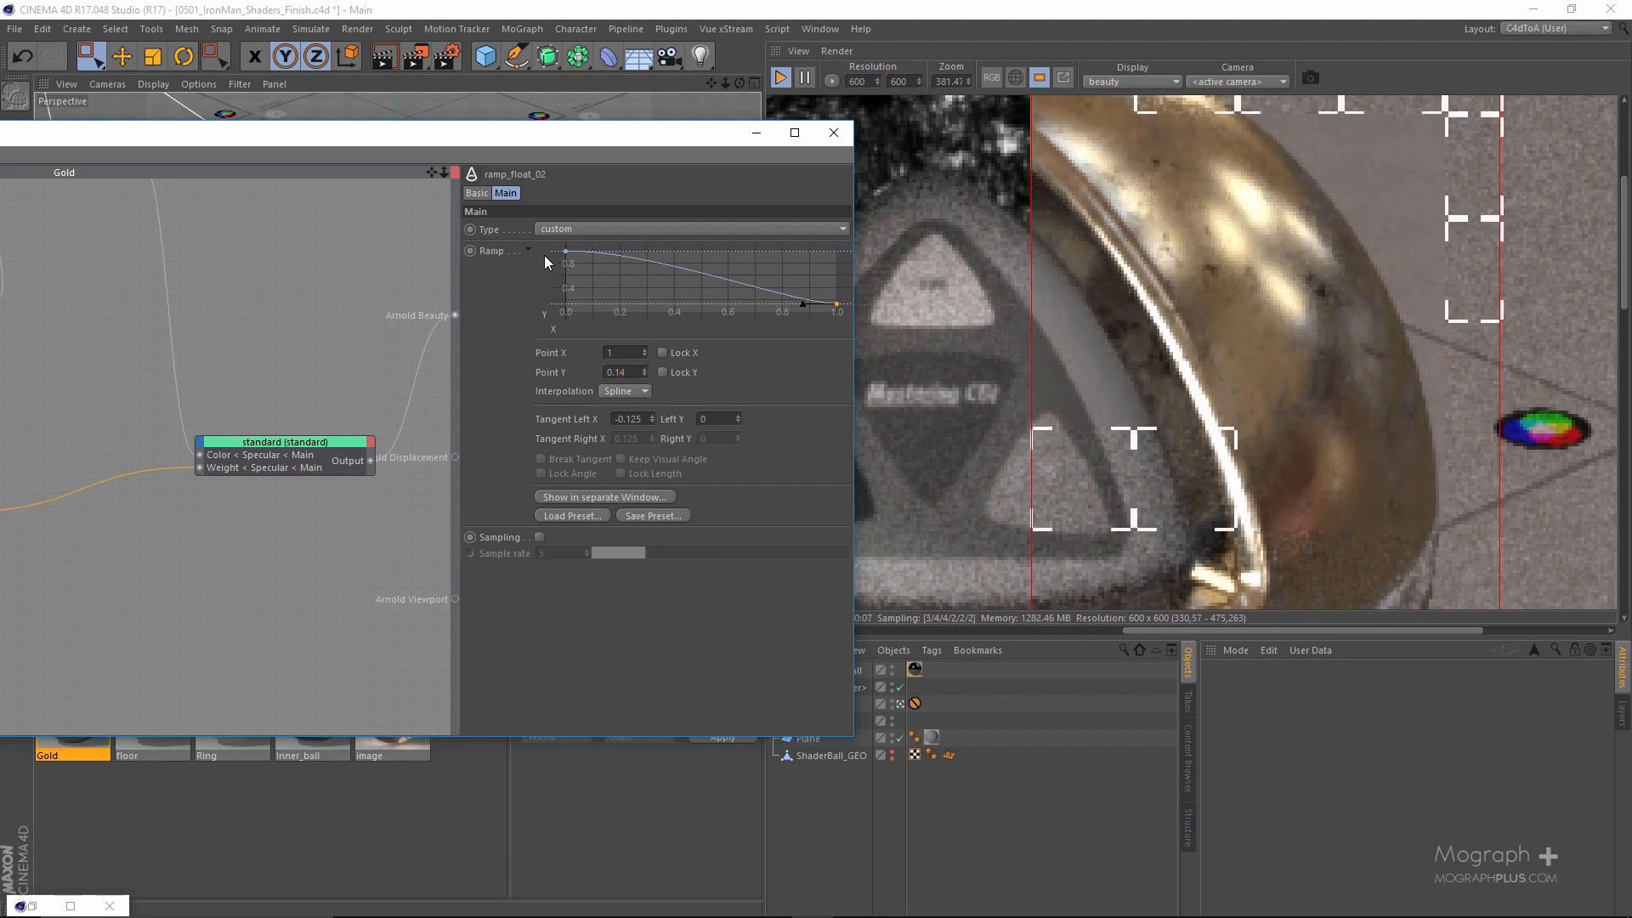
Lower the BW4 ramp's start point to a Y value of 0.72 and inspect the gold surface up close.
{"action": "left_click", "coordinate": [566, 252]}
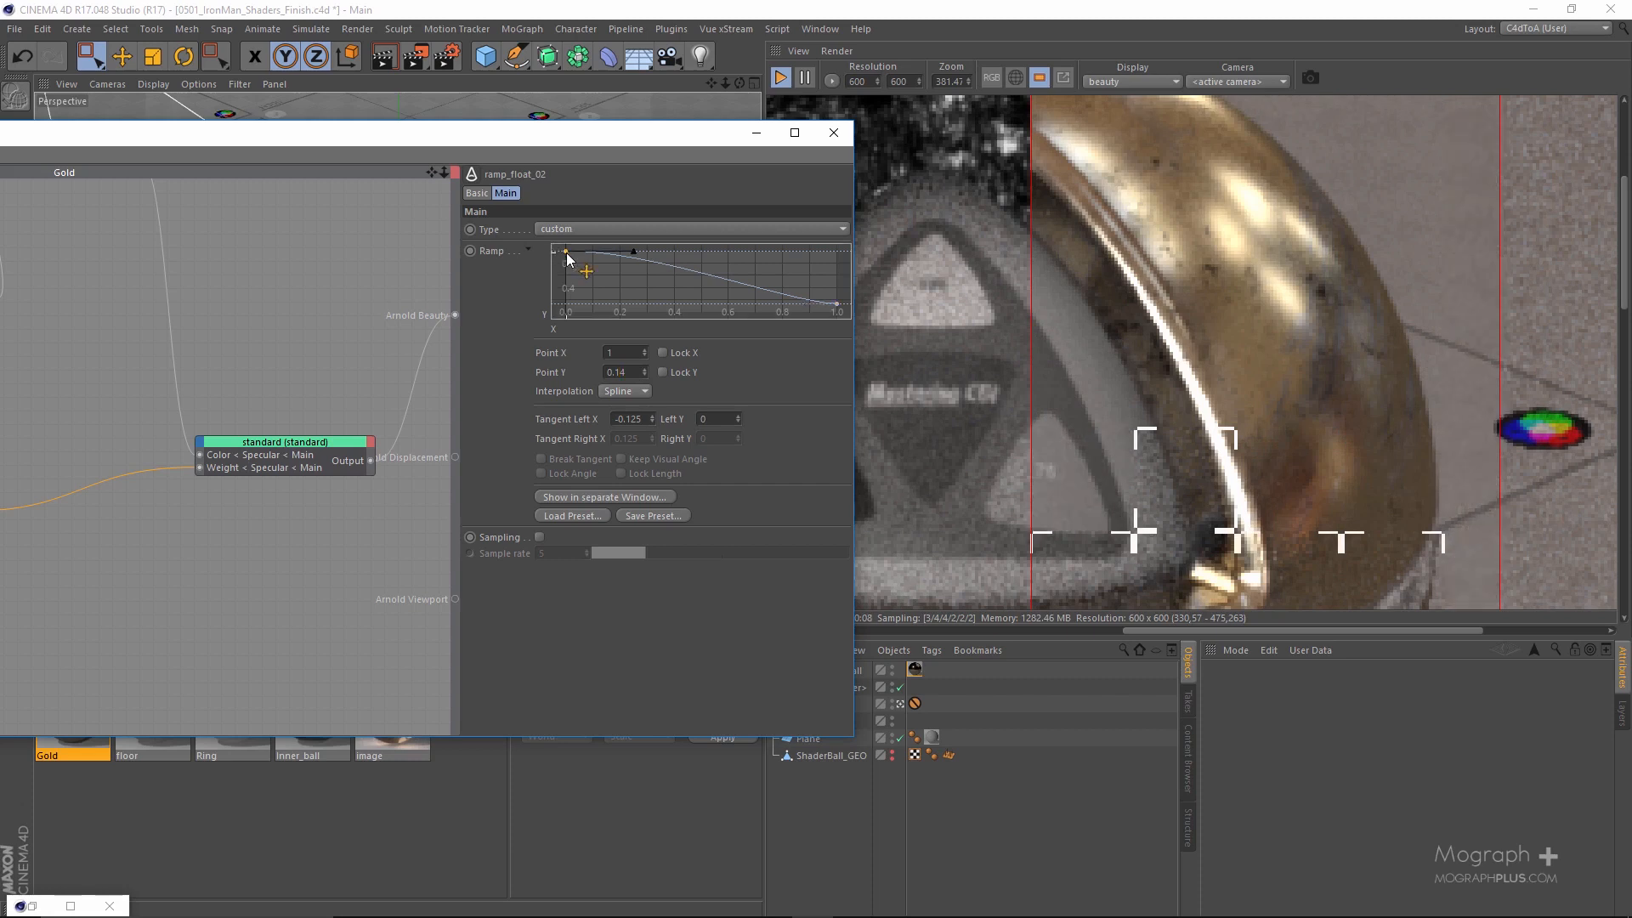
{"action": "left_click_drag", "start_coordinate": [565, 260], "coordinate": [549, 271]}
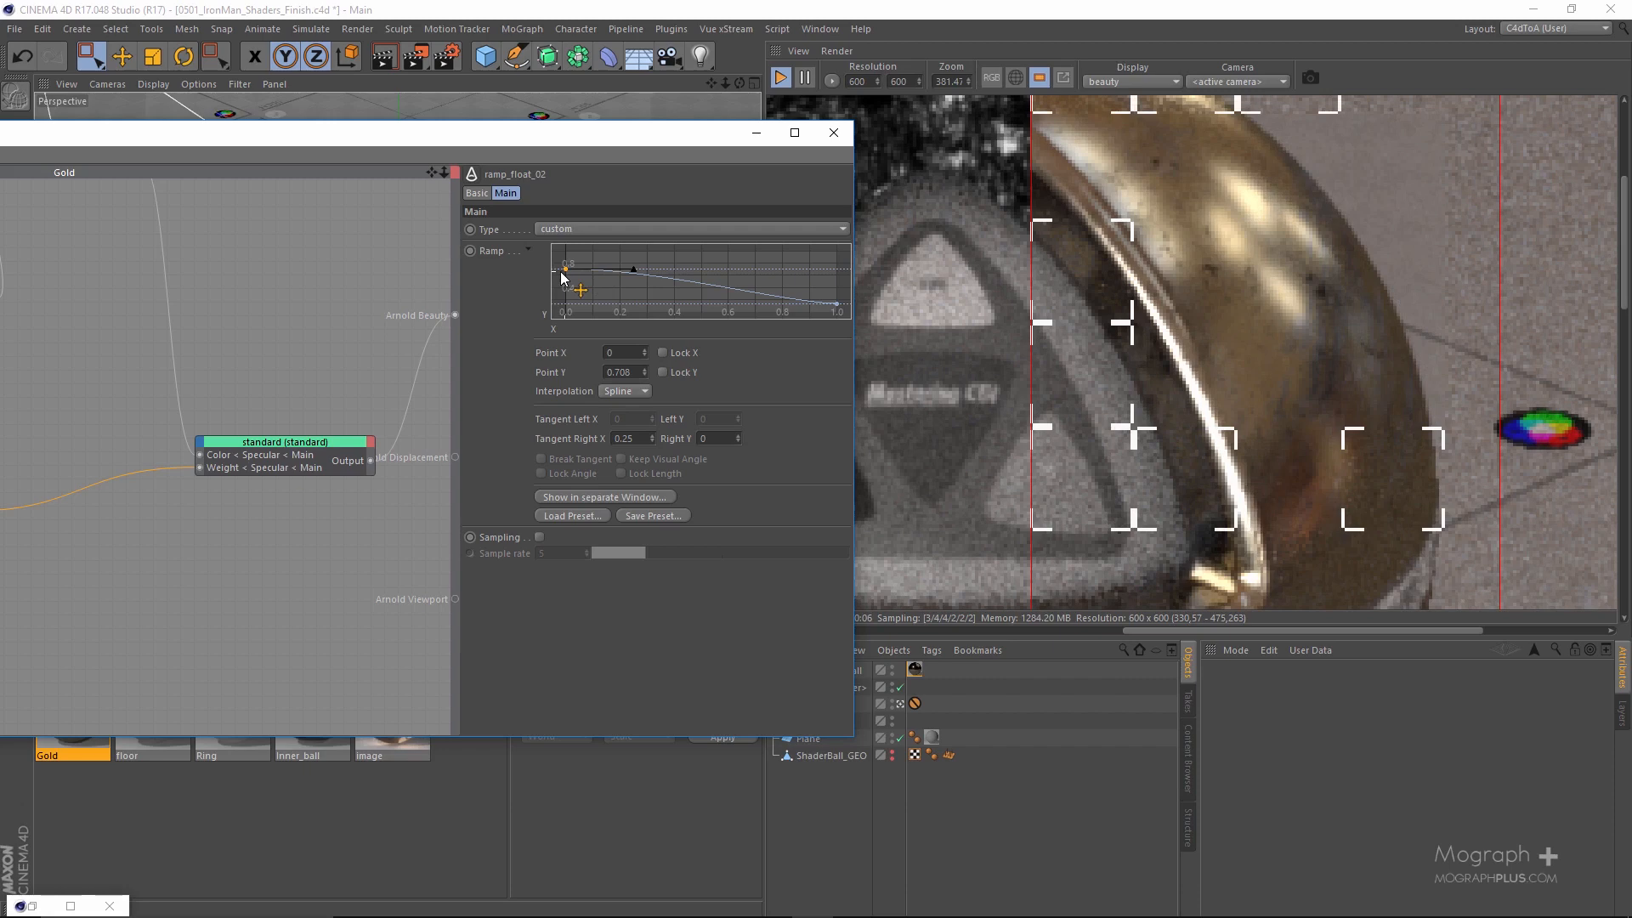
{"action": "left_click", "coordinate": [633, 372]}
{"action": "scroll", "coordinate": [631, 370], "scroll_direction": "up", "scroll_amount": 1}
{"action": "scroll", "coordinate": [632, 371], "scroll_direction": "up", "scroll_amount": 1}
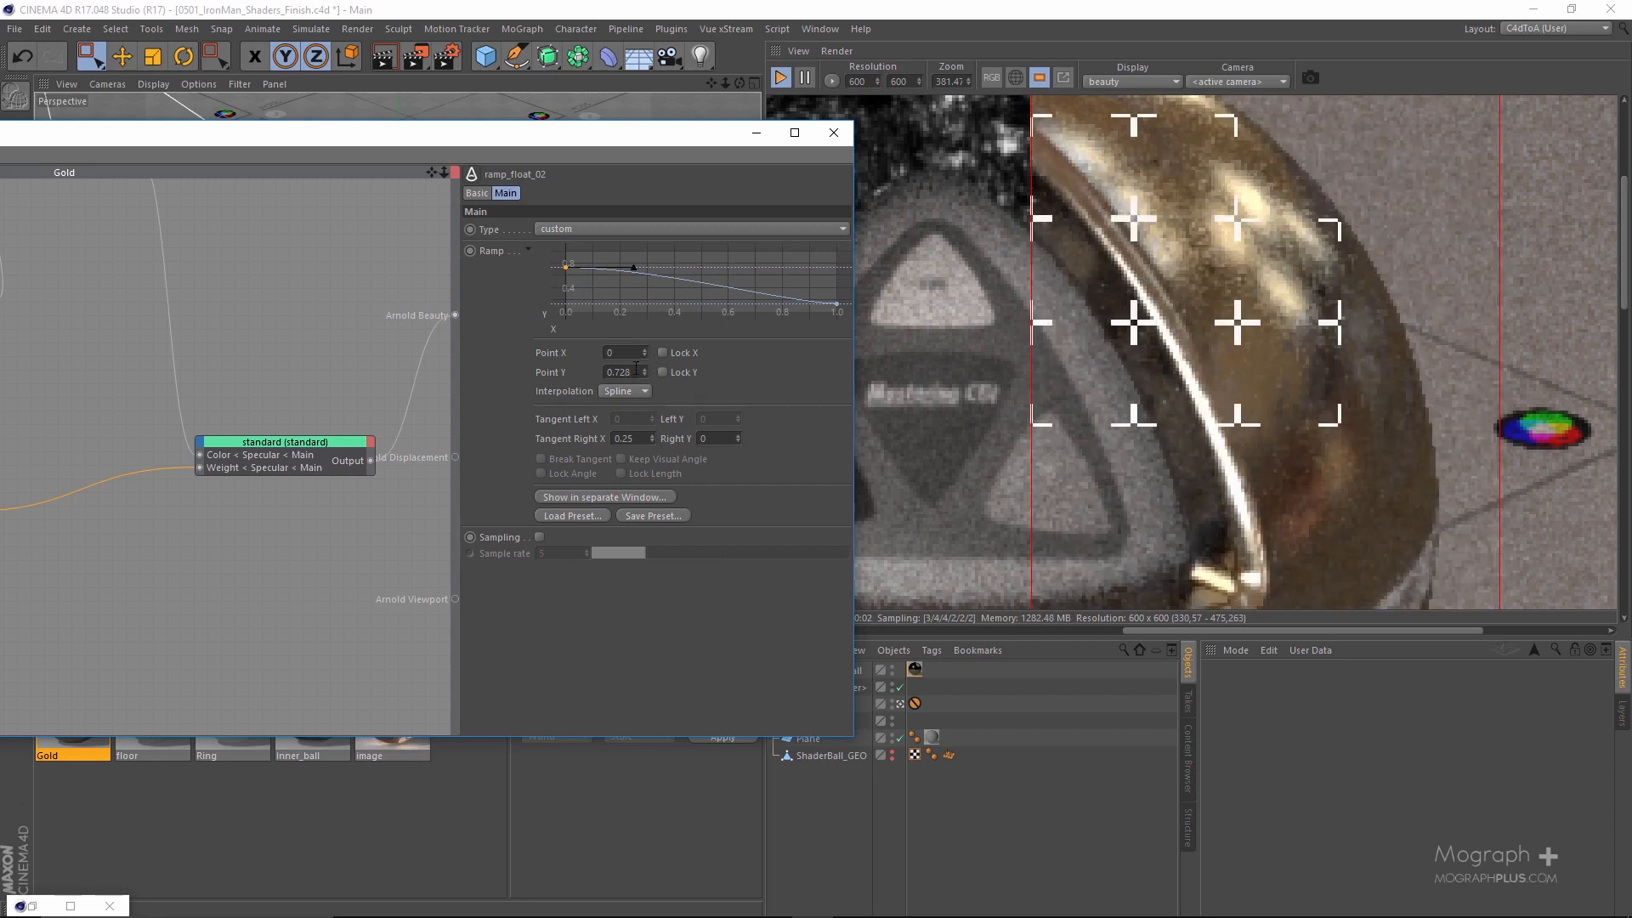
{"action": "key", "text": "BackSpace"}
{"action": "key", "text": "Return"}
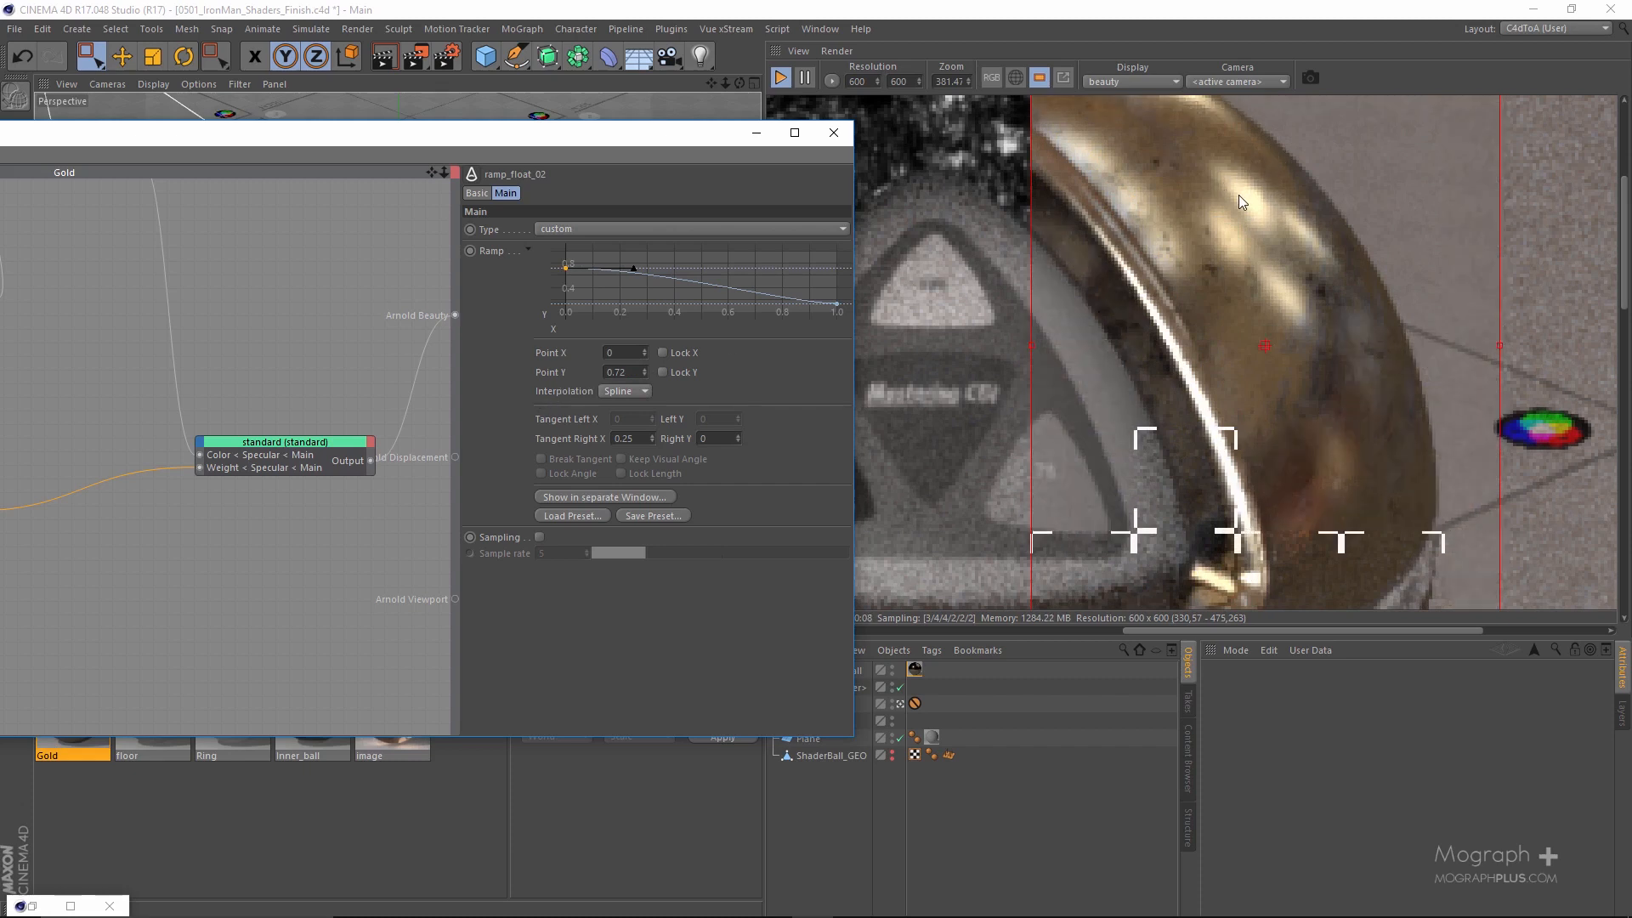
{"action": "left_click_drag", "start_coordinate": [681, 143], "coordinate": [629, 155]}
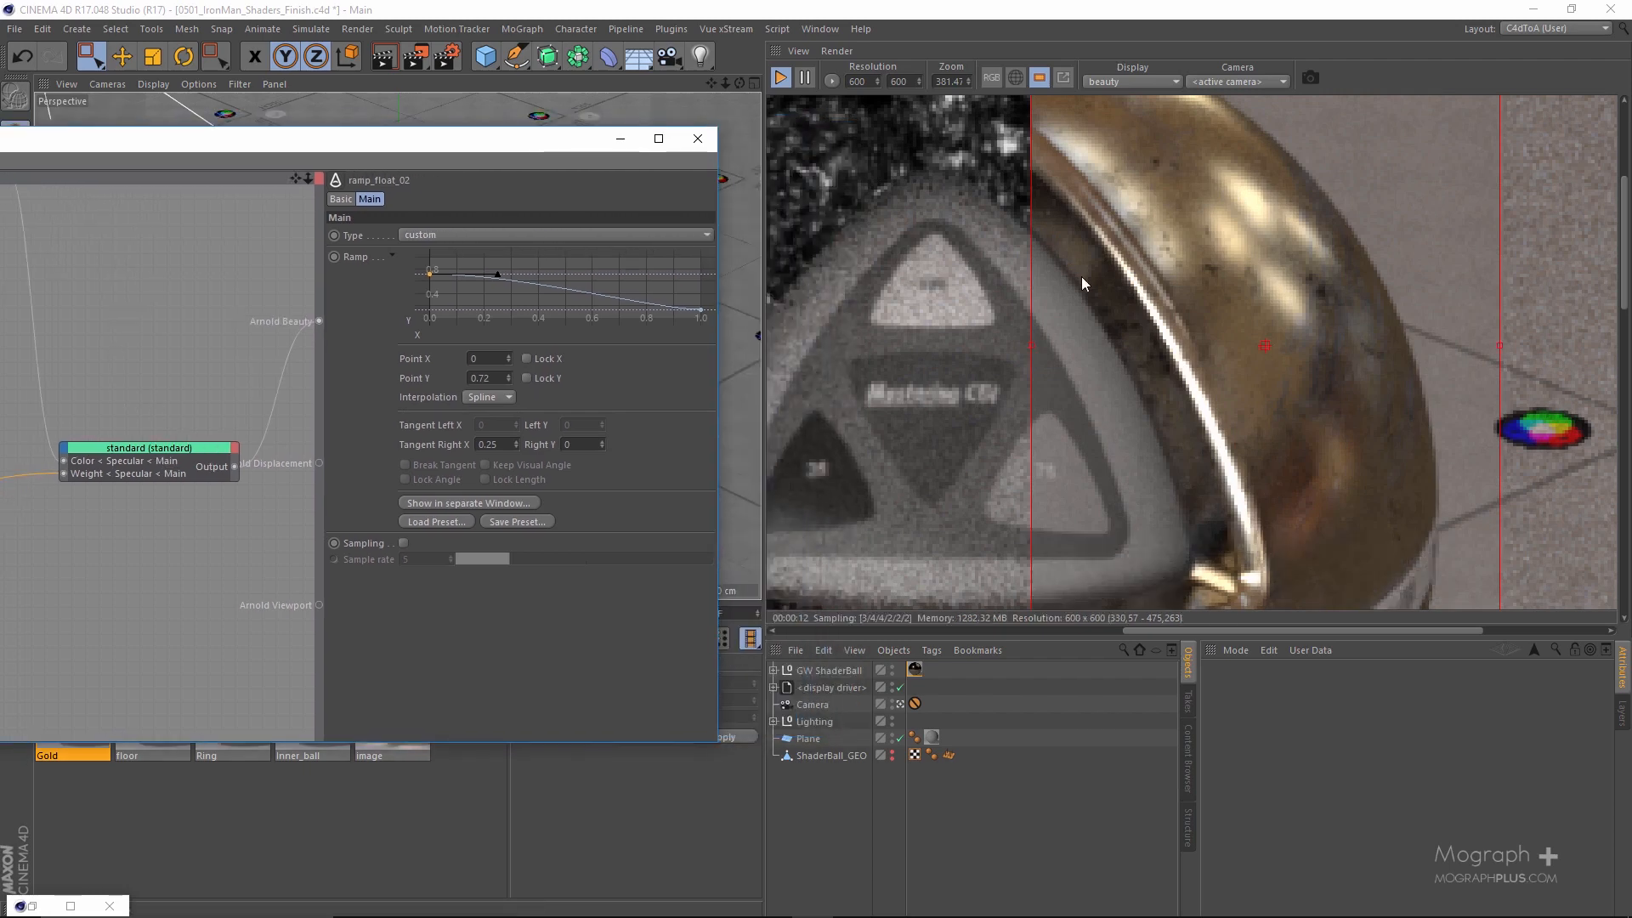
{"action": "scroll", "coordinate": [1081, 281], "scroll_direction": "down", "scroll_amount": 3}
{"action": "scroll", "coordinate": [1258, 248], "scroll_direction": "up", "scroll_amount": 4}
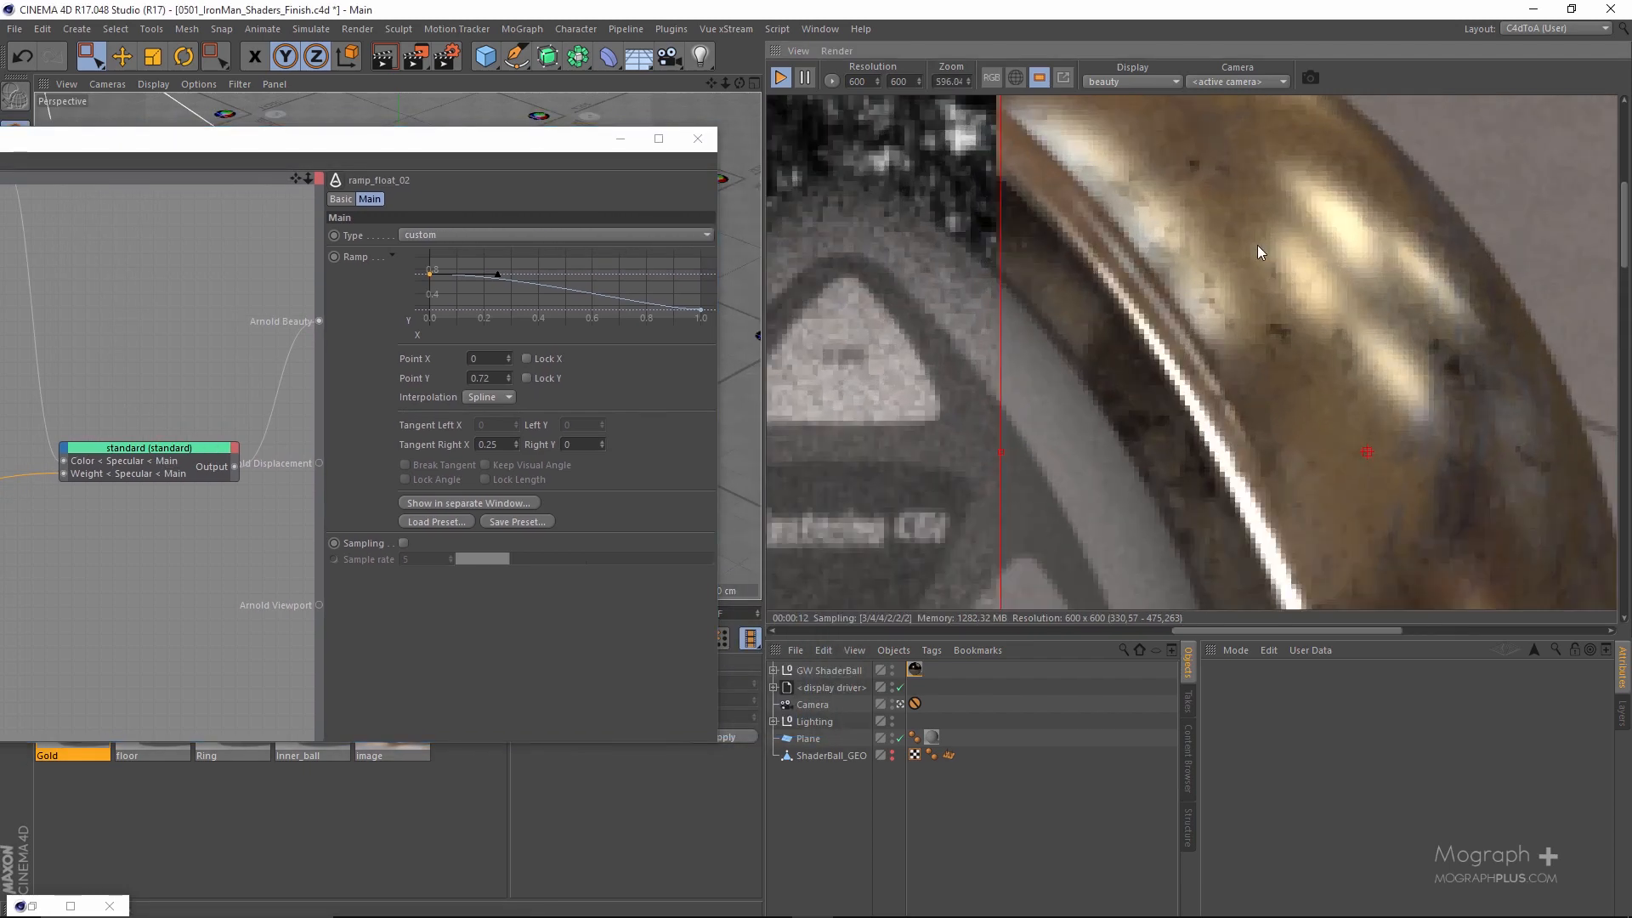
{"action": "scroll", "coordinate": [1254, 245], "scroll_direction": "down", "scroll_amount": 2}
Add a layer_color node in the empty area below the BW4 image and ramp nodes.
{"action": "left_click_drag", "start_coordinate": [499, 146], "coordinate": [1080, 167]}
{"action": "middle_click_drag", "start_coordinate": [641, 544], "coordinate": [938, 454]}
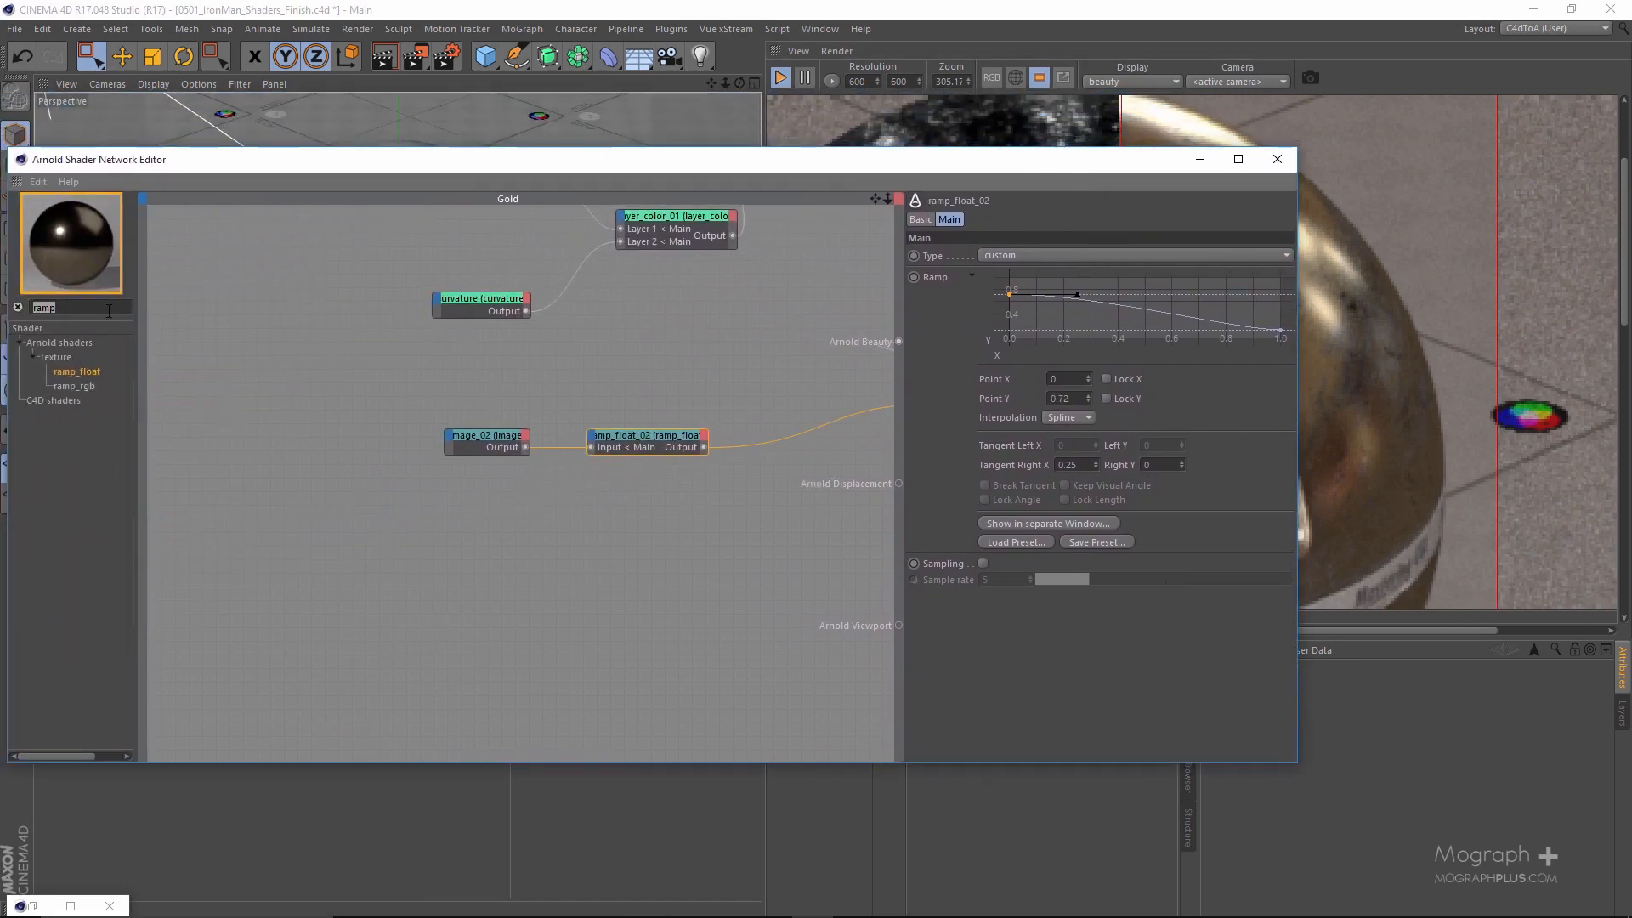
{"action": "middle_click_drag", "start_coordinate": [570, 533], "coordinate": [315, 549]}
{"action": "left_click_drag", "start_coordinate": [773, 397], "coordinate": [773, 442]}
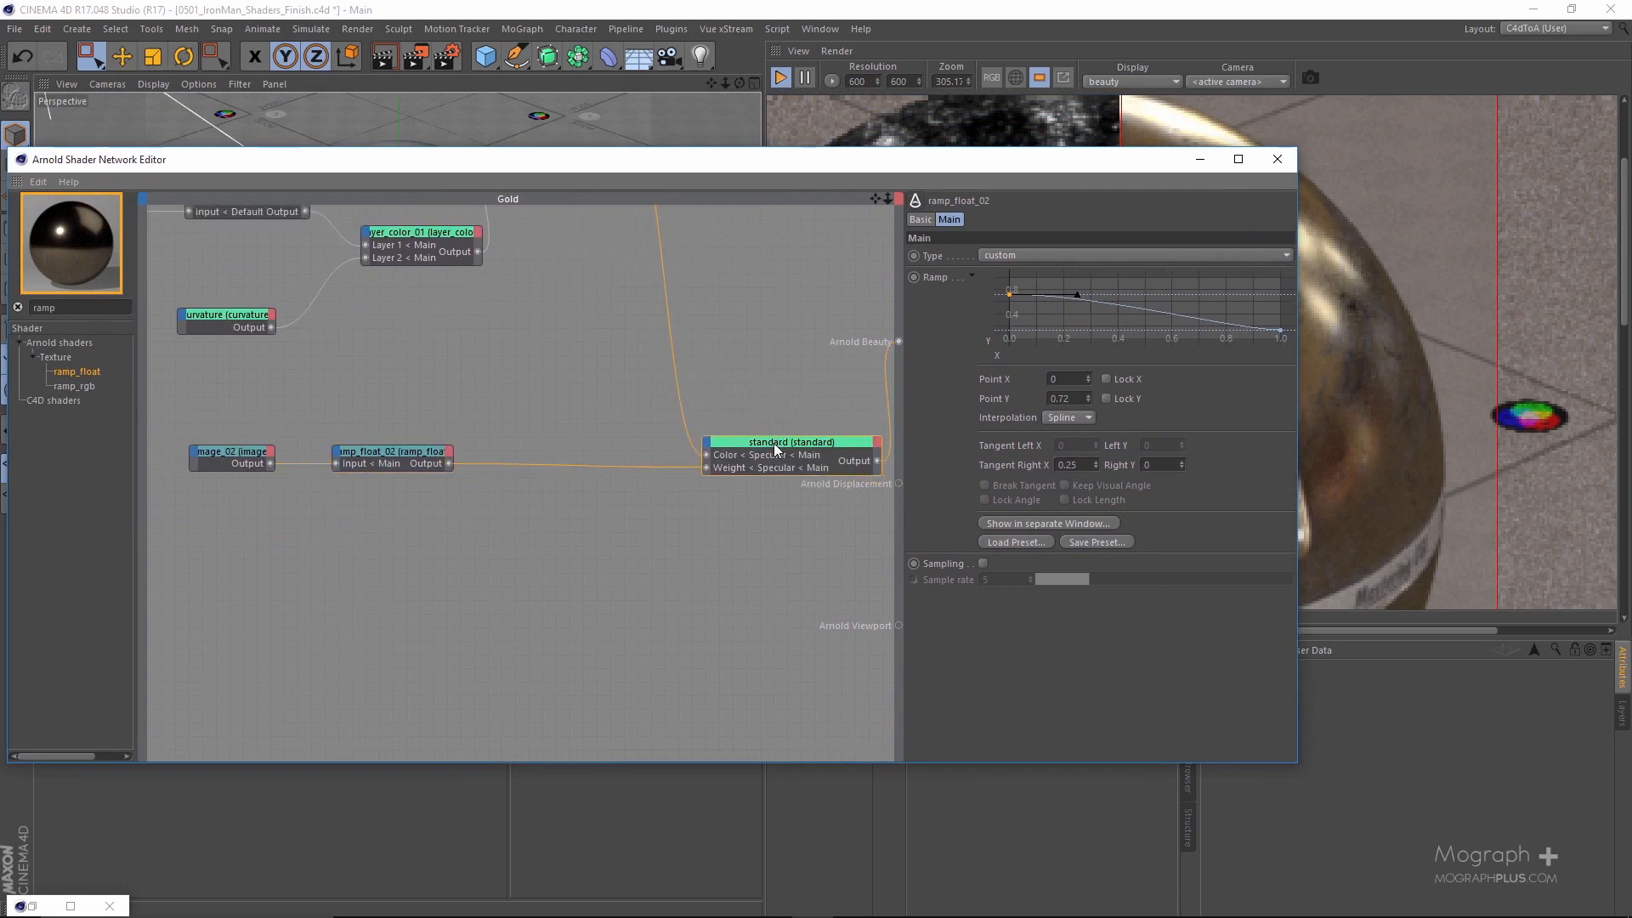
{"action": "left_click_drag", "start_coordinate": [603, 161], "coordinate": [854, 170]}
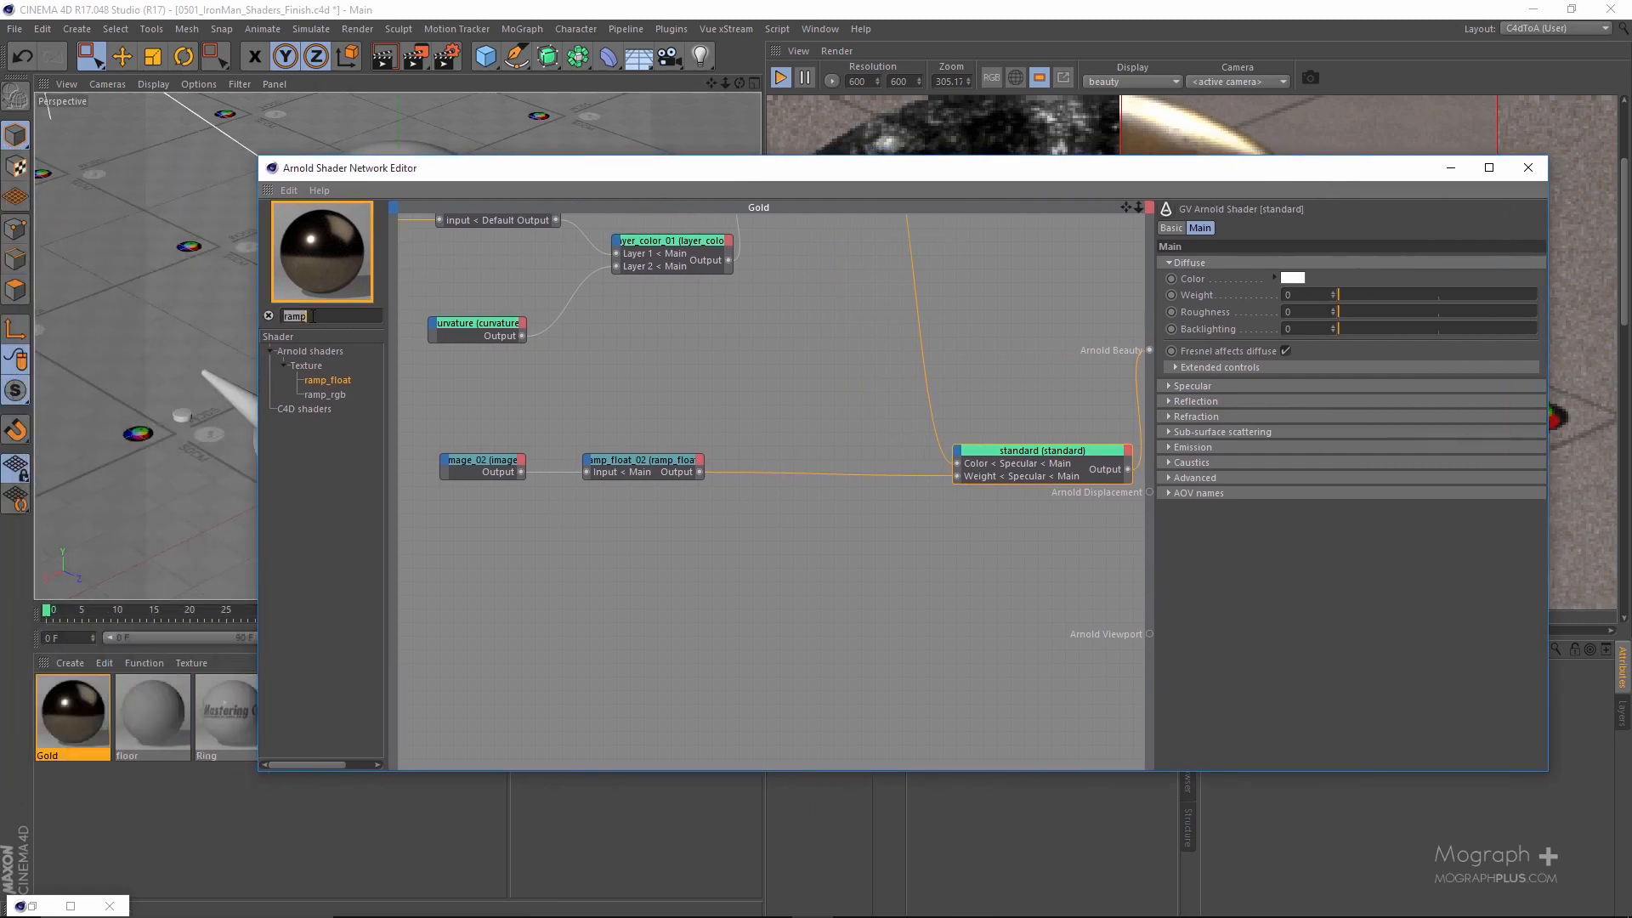
{"action": "type", "text": "layer"}
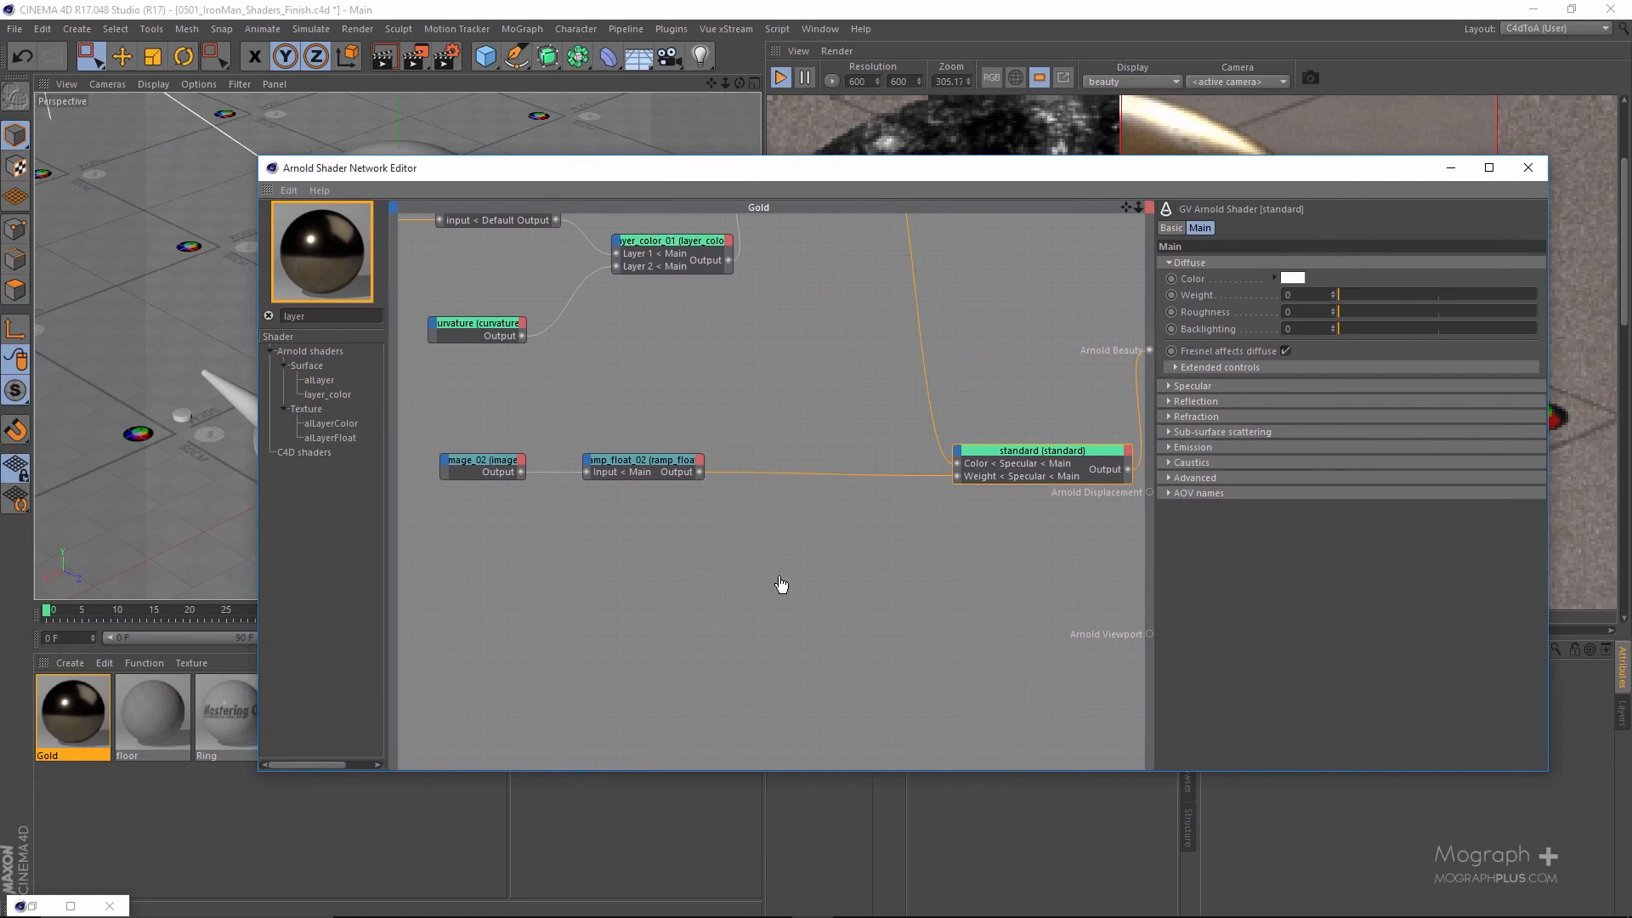
{"action": "left_click_drag", "start_coordinate": [772, 604], "coordinate": [790, 627]}
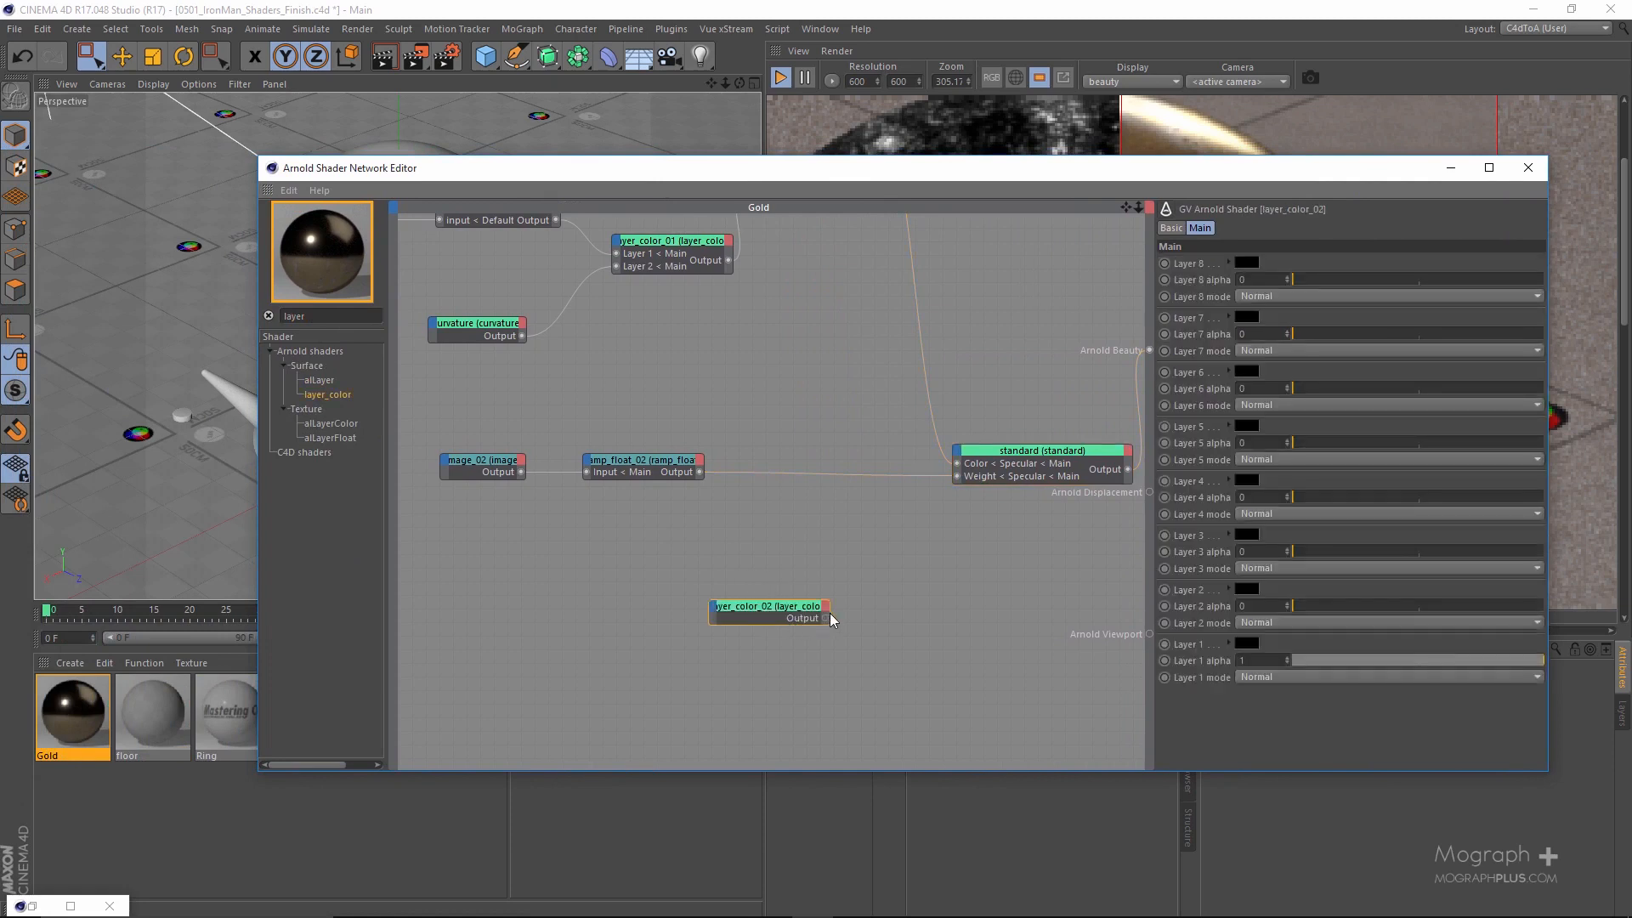
Connect the new layer_color node's output to the standard shader's Specular Roughness and check the gold render.
{"action": "left_click", "coordinate": [961, 457]}
{"action": "mouse_move", "coordinate": [1092, 482]}
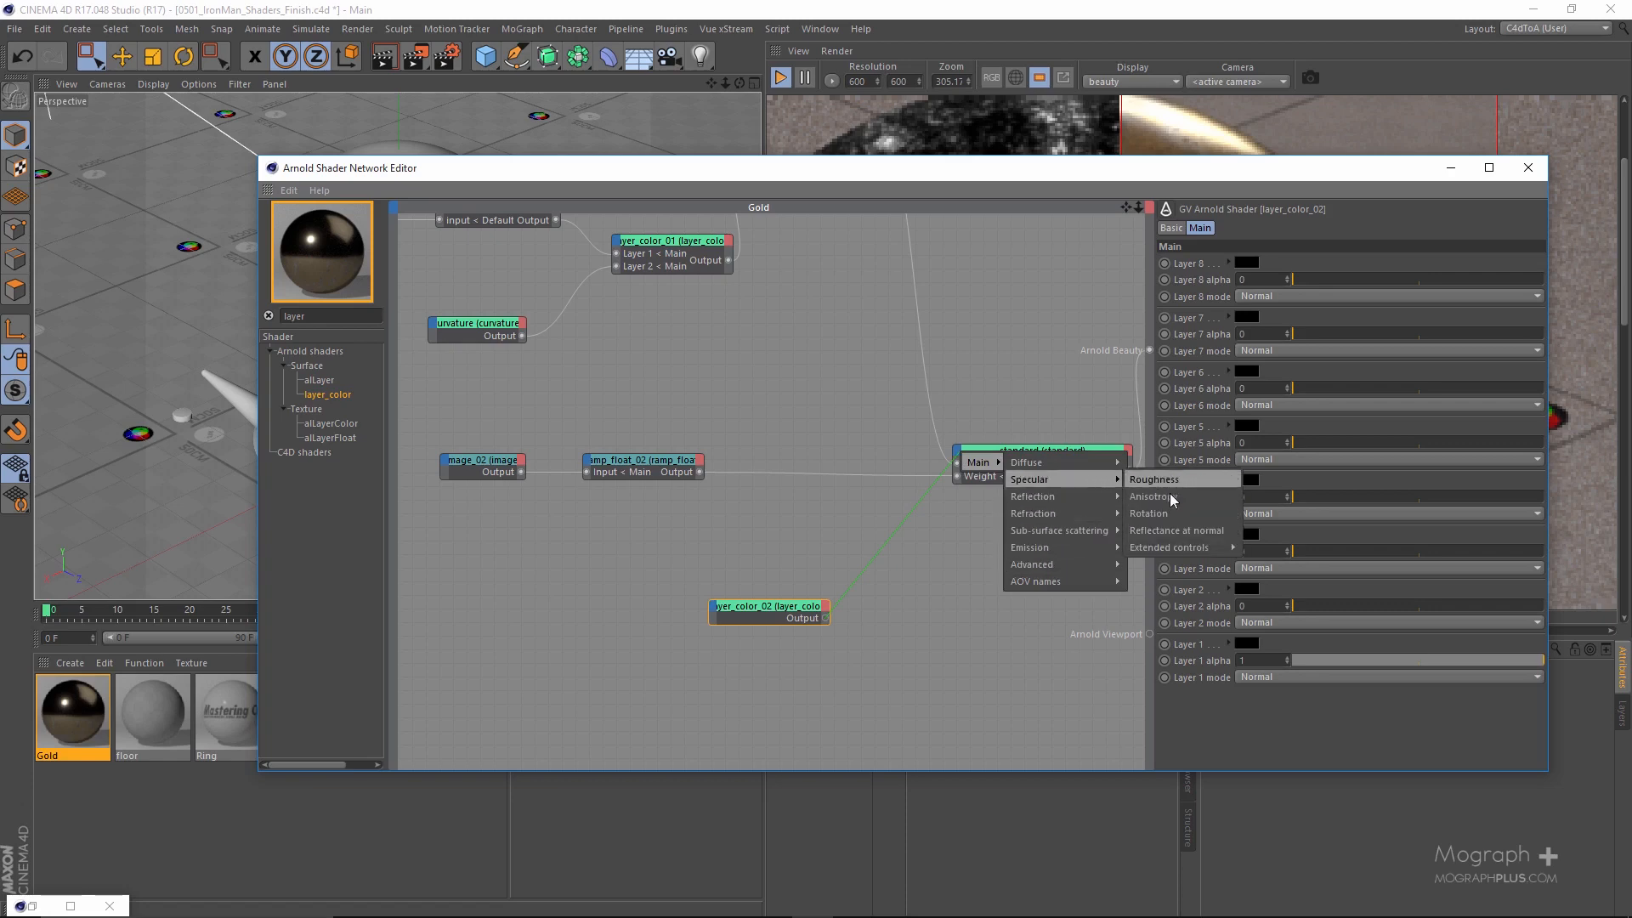
{"action": "left_click", "coordinate": [1152, 479]}
{"action": "left_click_drag", "start_coordinate": [1105, 179], "coordinate": [605, 149]}
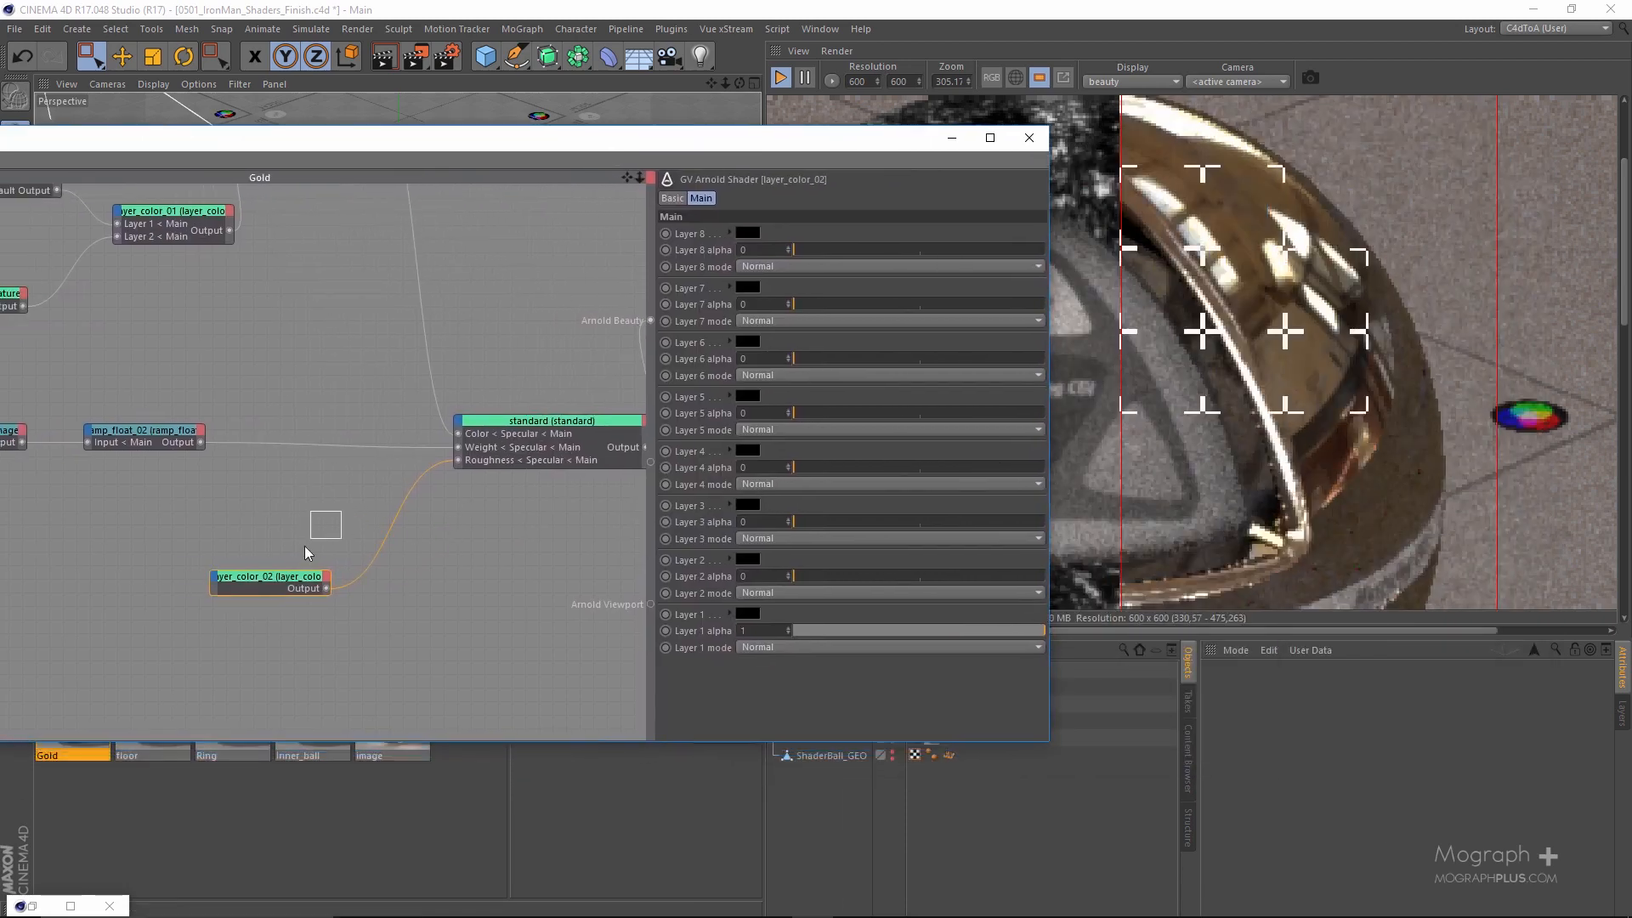
{"action": "left_click_drag", "start_coordinate": [270, 630], "coordinate": [269, 633]}
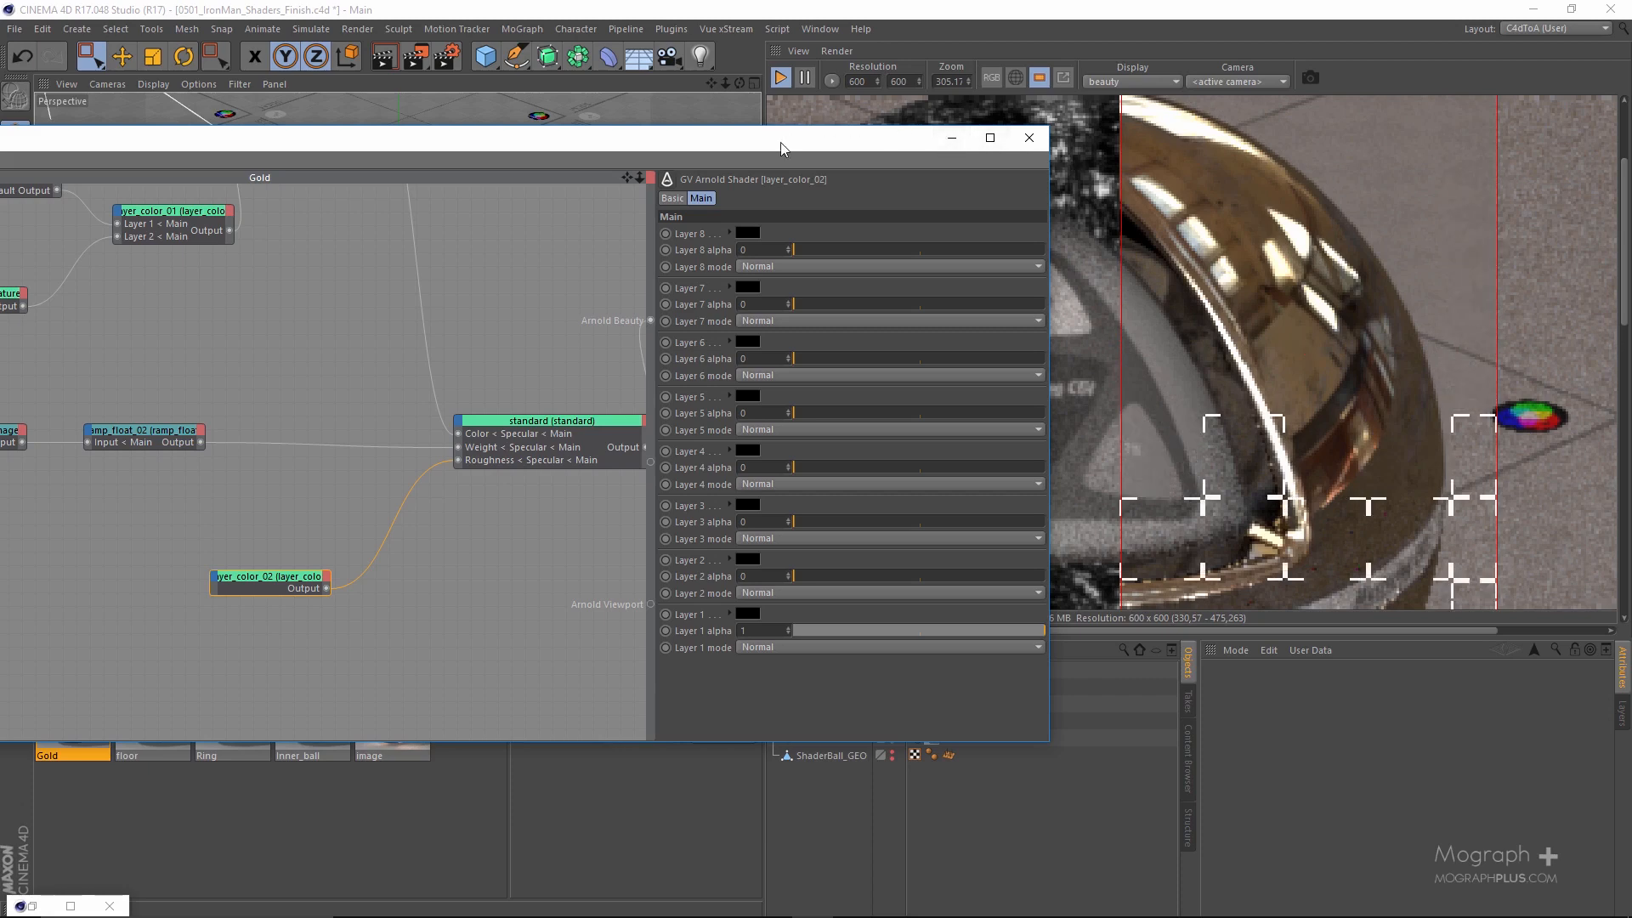
Add an image node in the empty area beside the roughness layer_color node.
{"action": "left_click_drag", "start_coordinate": [773, 144], "coordinate": [1054, 102]}
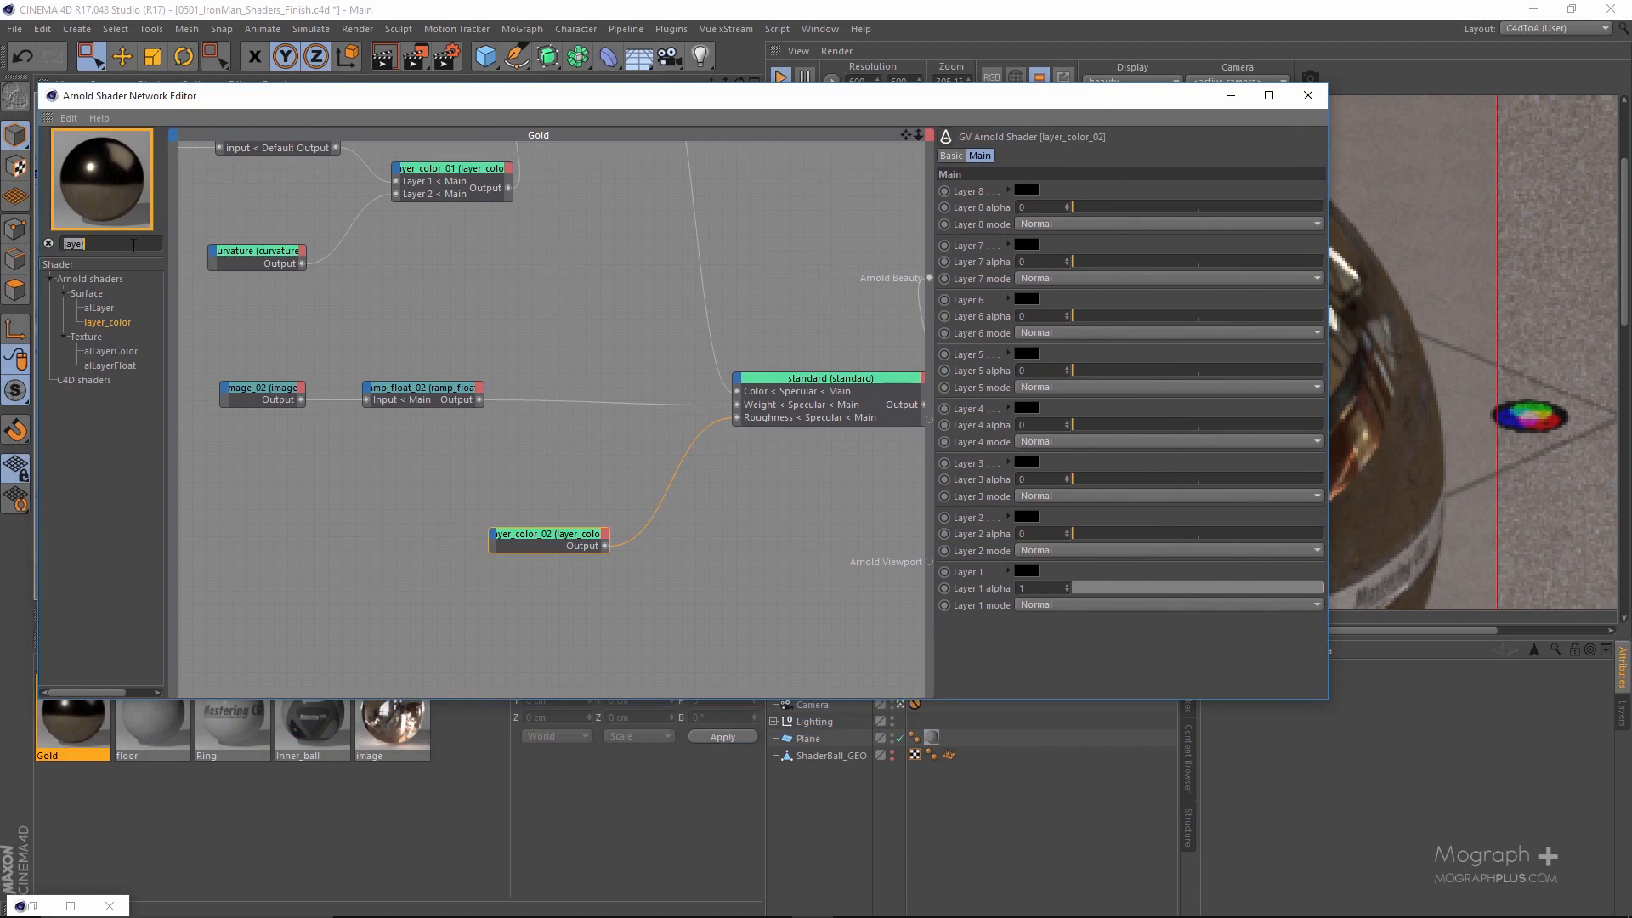
{"action": "type", "text": "imag"}
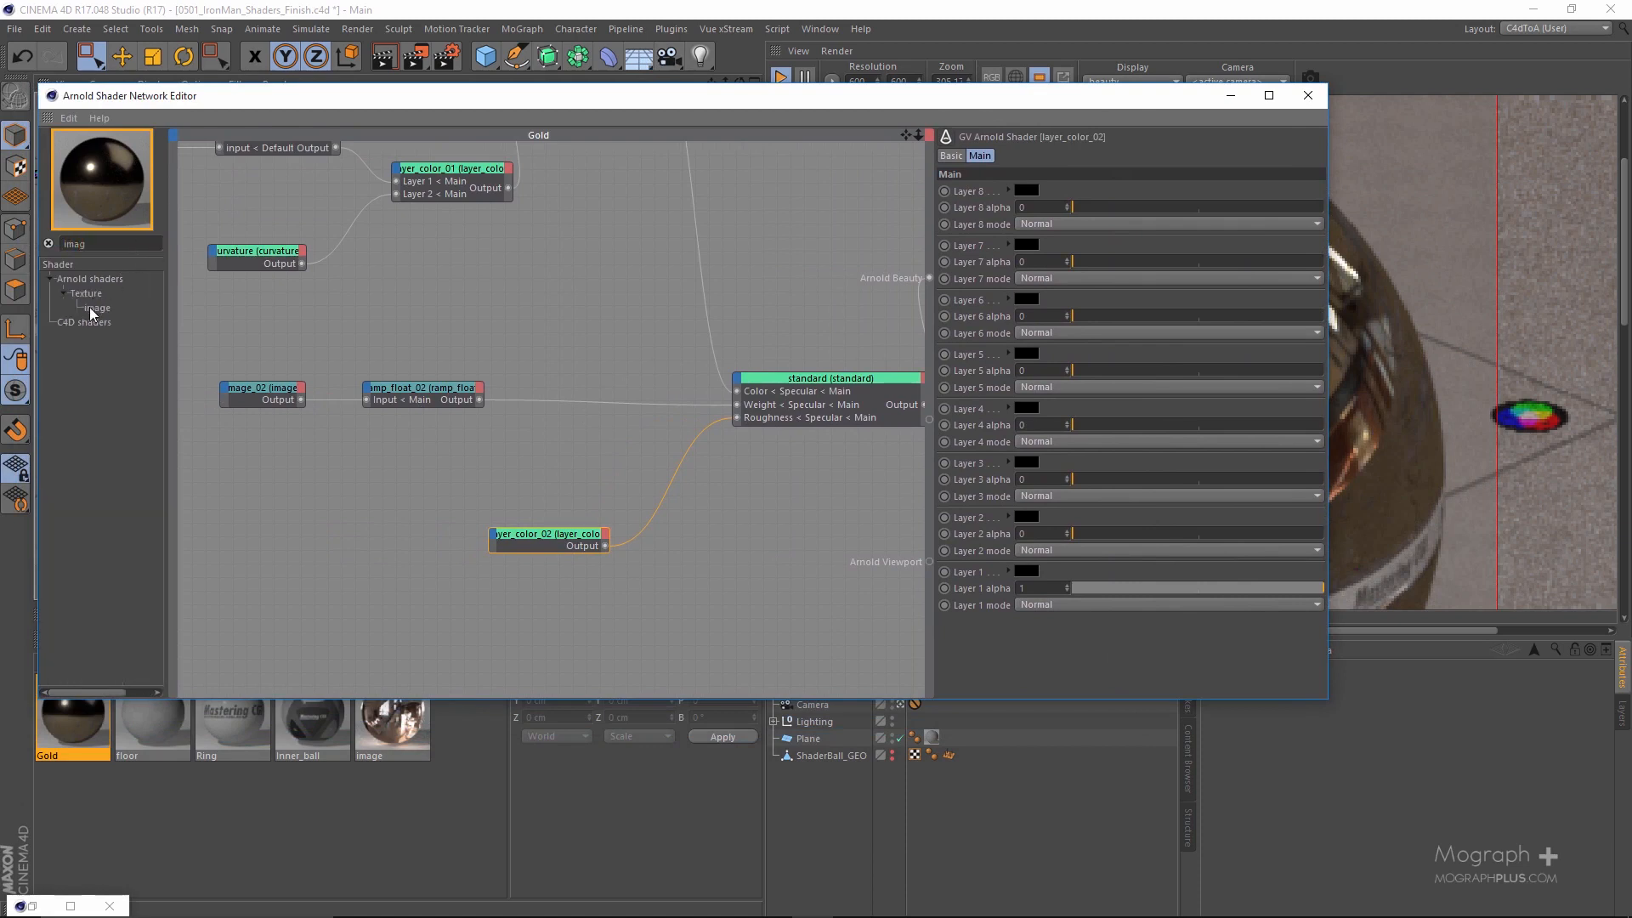
{"action": "left_click_drag", "start_coordinate": [255, 544], "coordinate": [255, 544]}
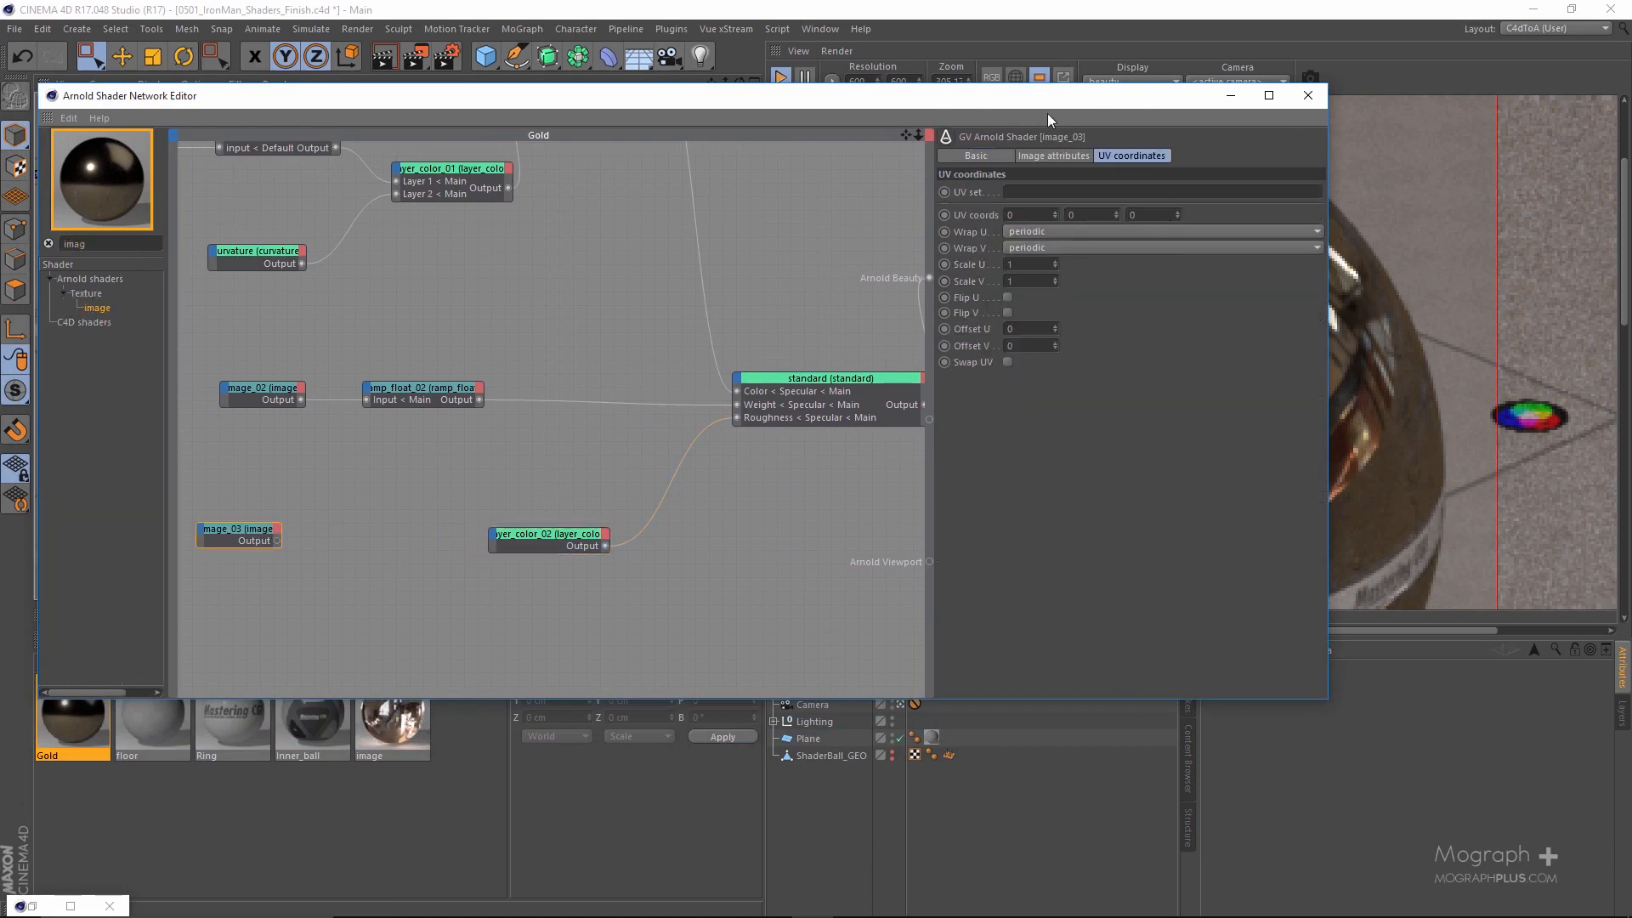
{"action": "left_click_drag", "start_coordinate": [1035, 96], "coordinate": [961, 98]}
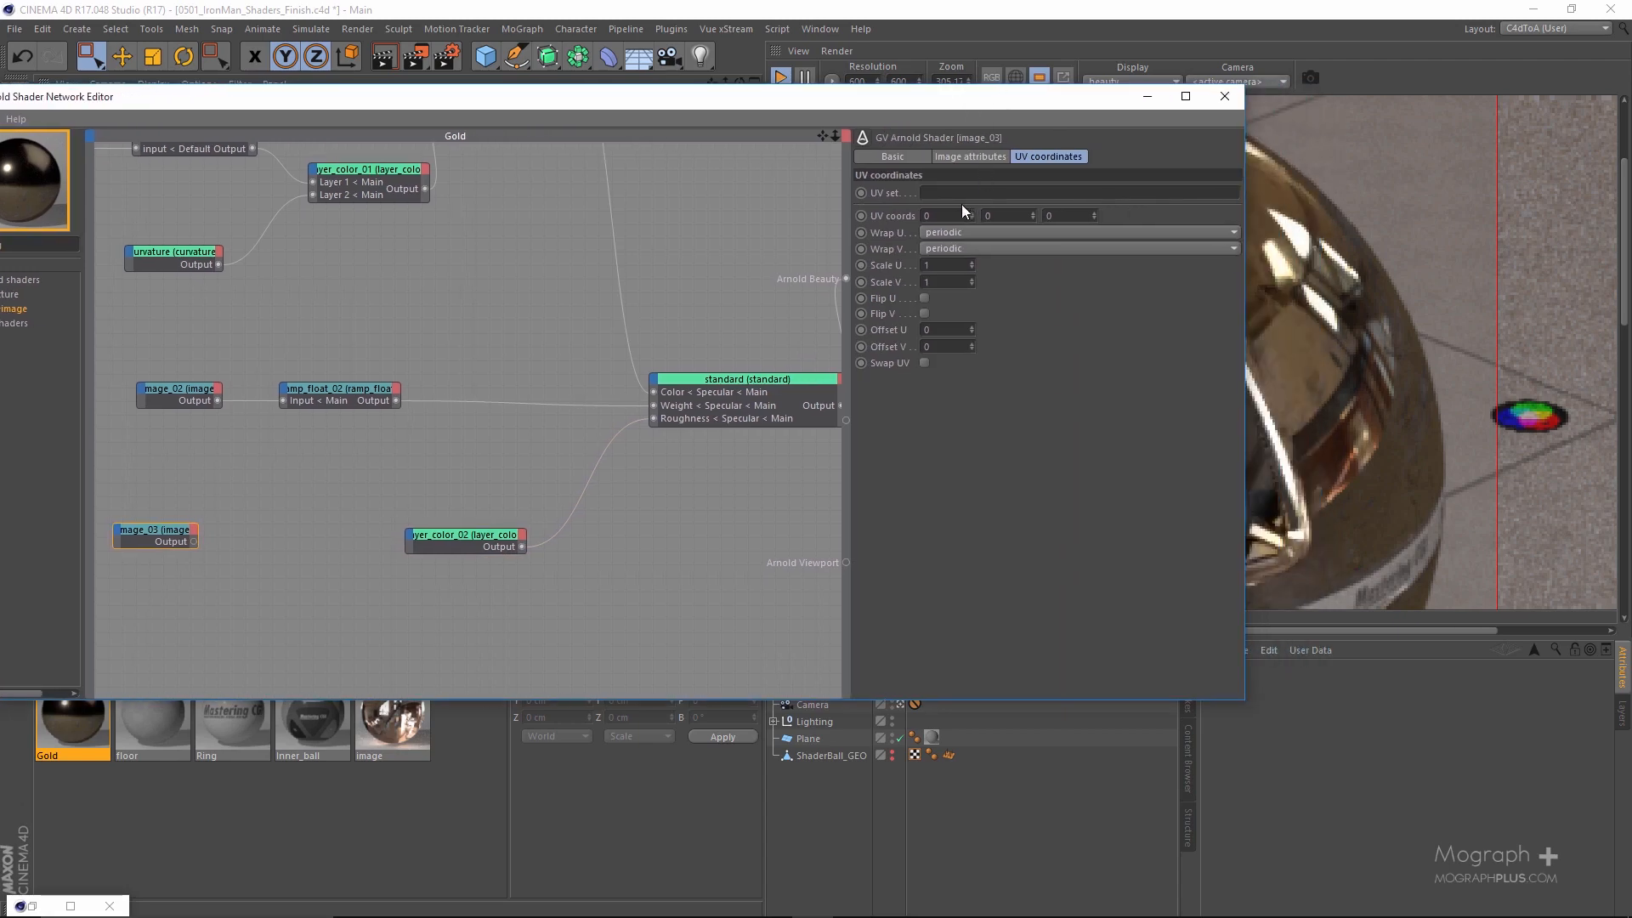
Load BW38.png from the tex folder as the new image node's texture.
{"action": "left_click", "coordinate": [957, 154]}
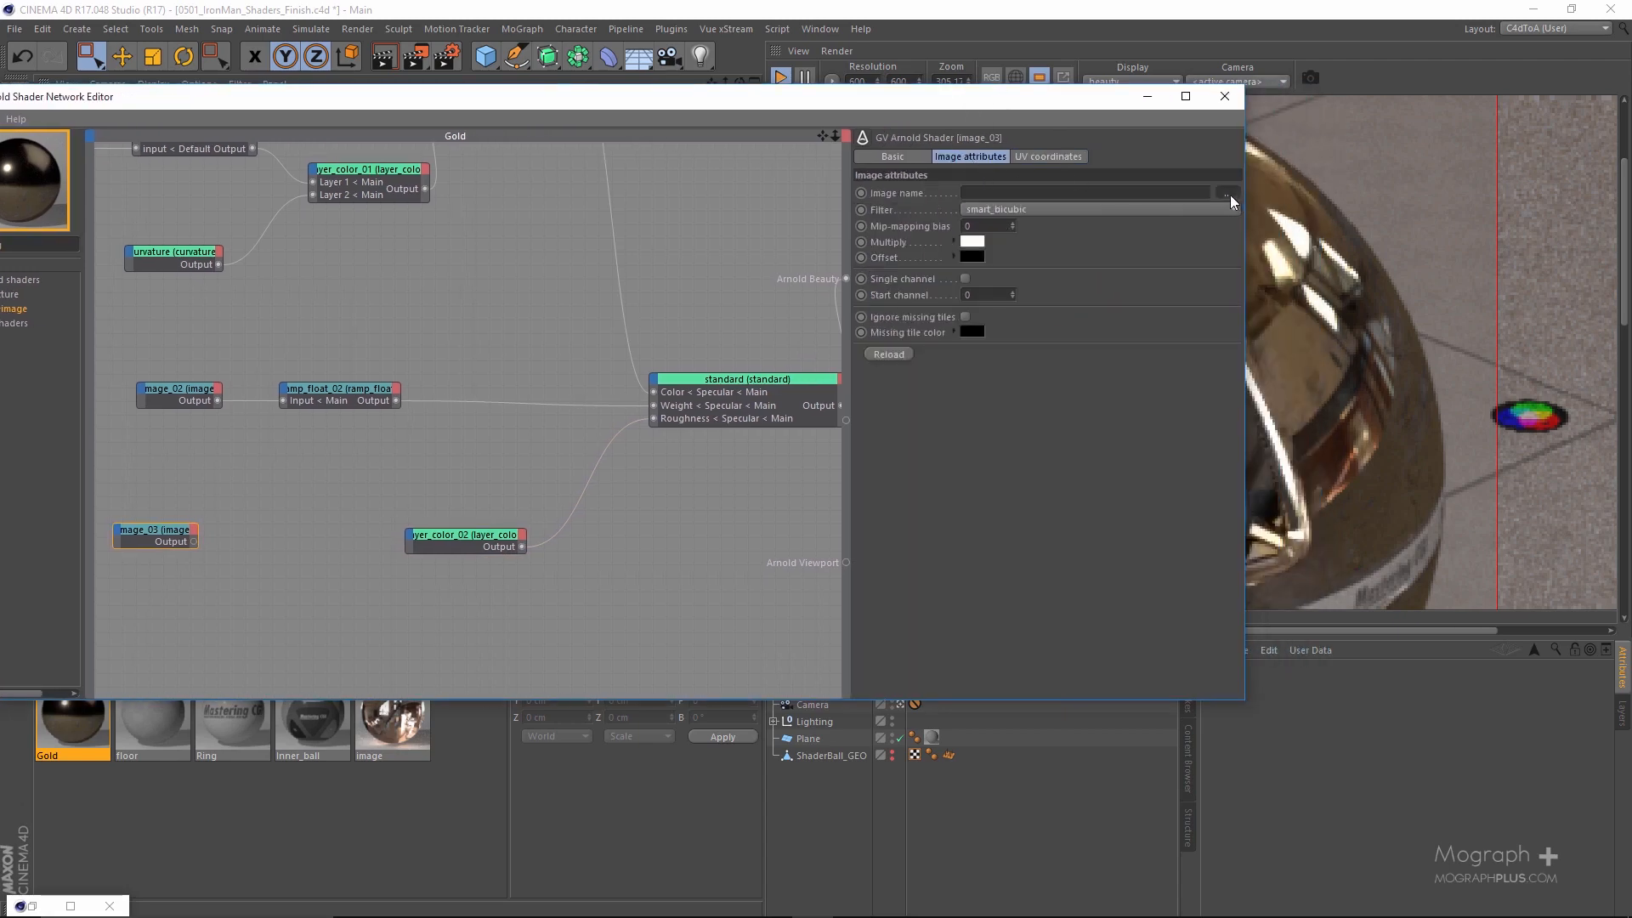
{"action": "left_click", "coordinate": [1228, 193]}
{"action": "scroll", "coordinate": [746, 539], "scroll_direction": "down", "scroll_amount": 10}
{"action": "scroll", "coordinate": [748, 550], "scroll_direction": "down", "scroll_amount": 10}
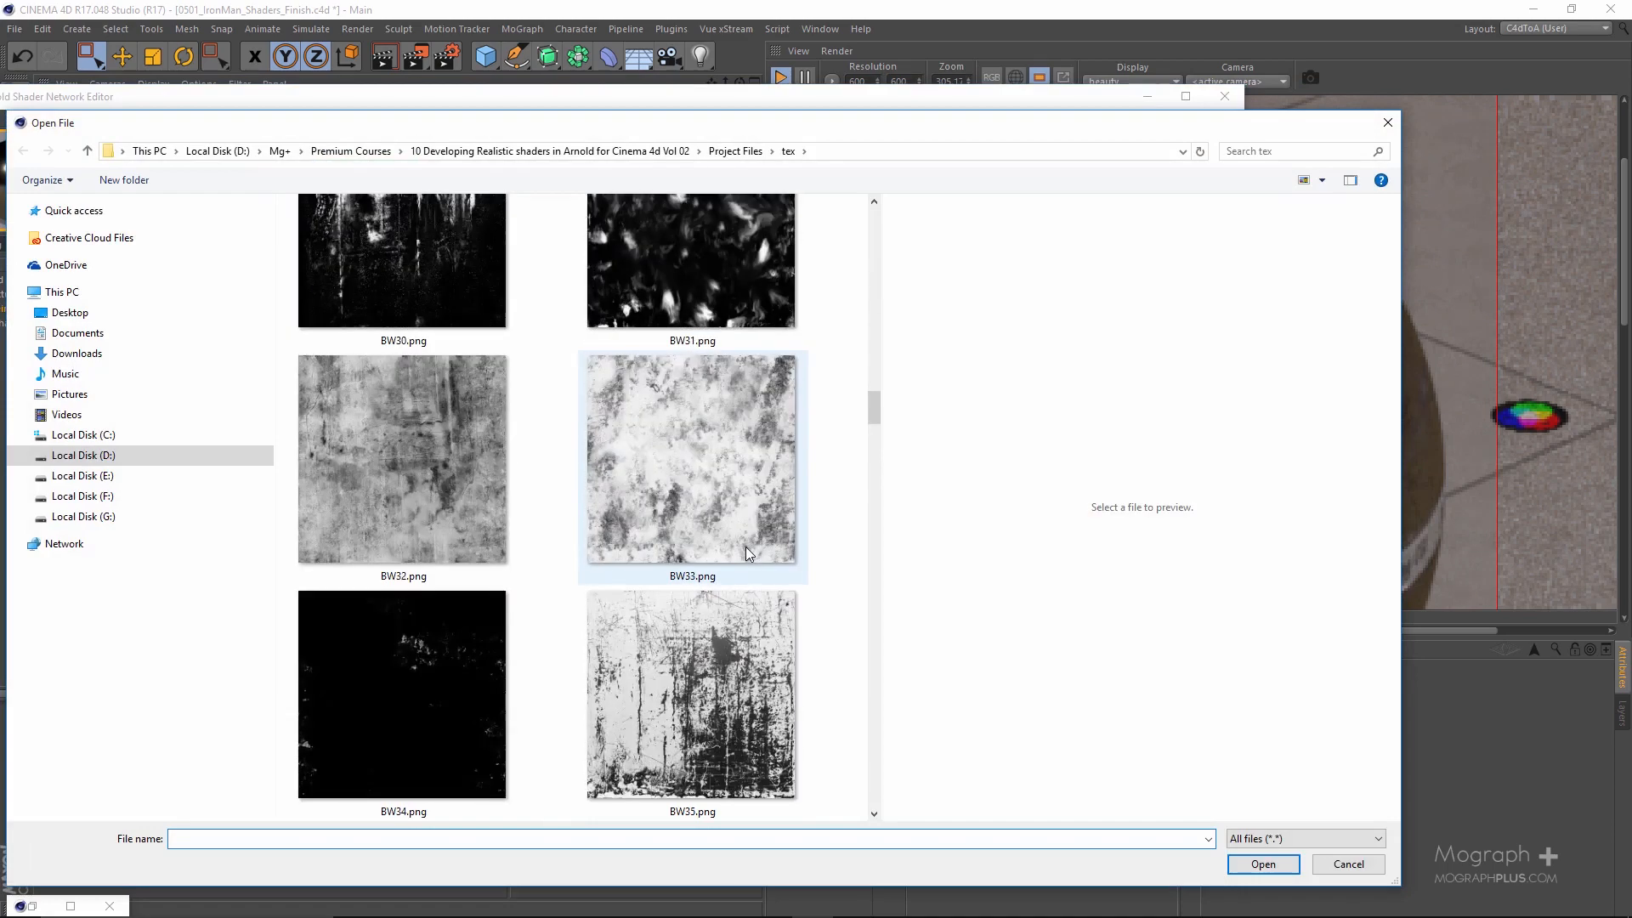
{"action": "scroll", "coordinate": [726, 438], "scroll_direction": "up", "scroll_amount": 10}
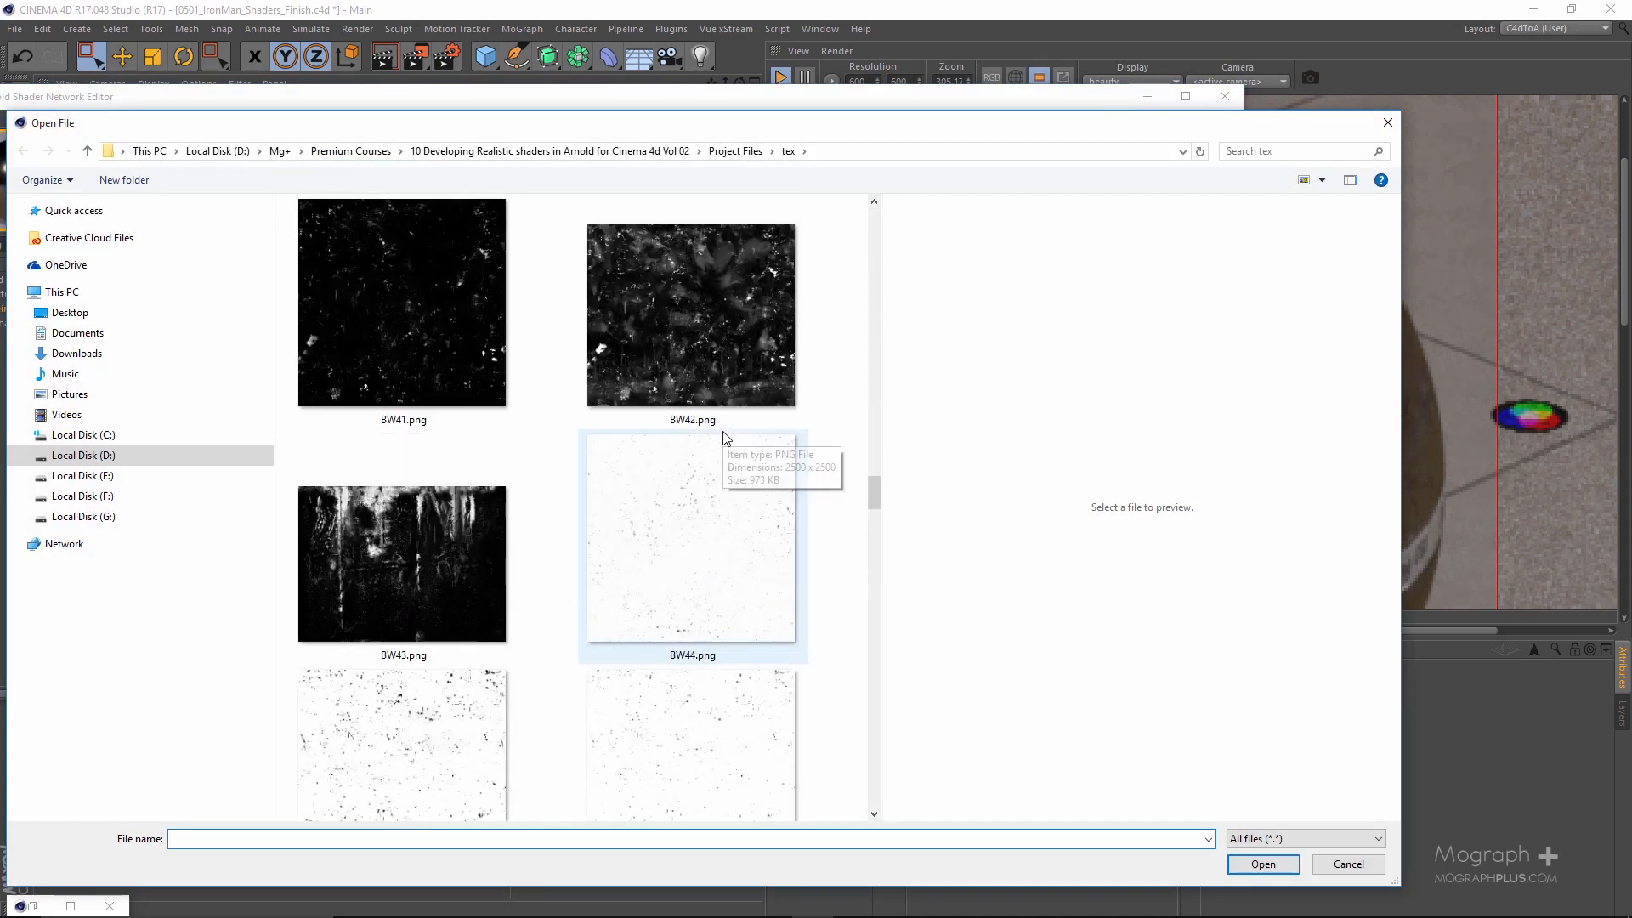
{"action": "scroll", "coordinate": [753, 396], "scroll_direction": "down", "scroll_amount": 1}
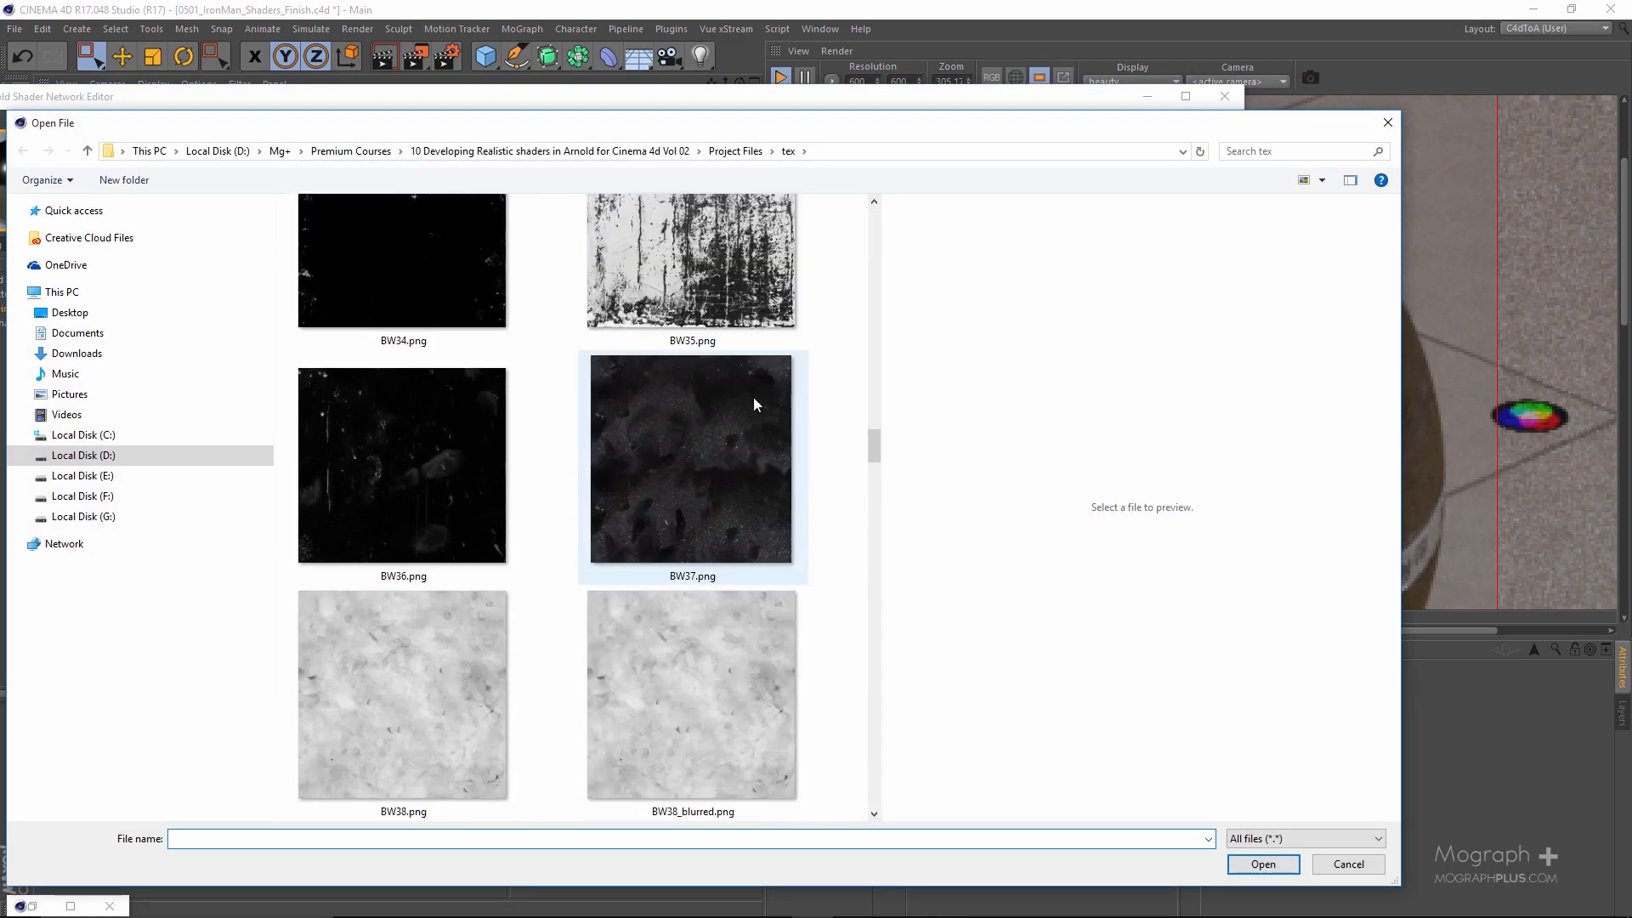
{"action": "left_click", "coordinate": [477, 639]}
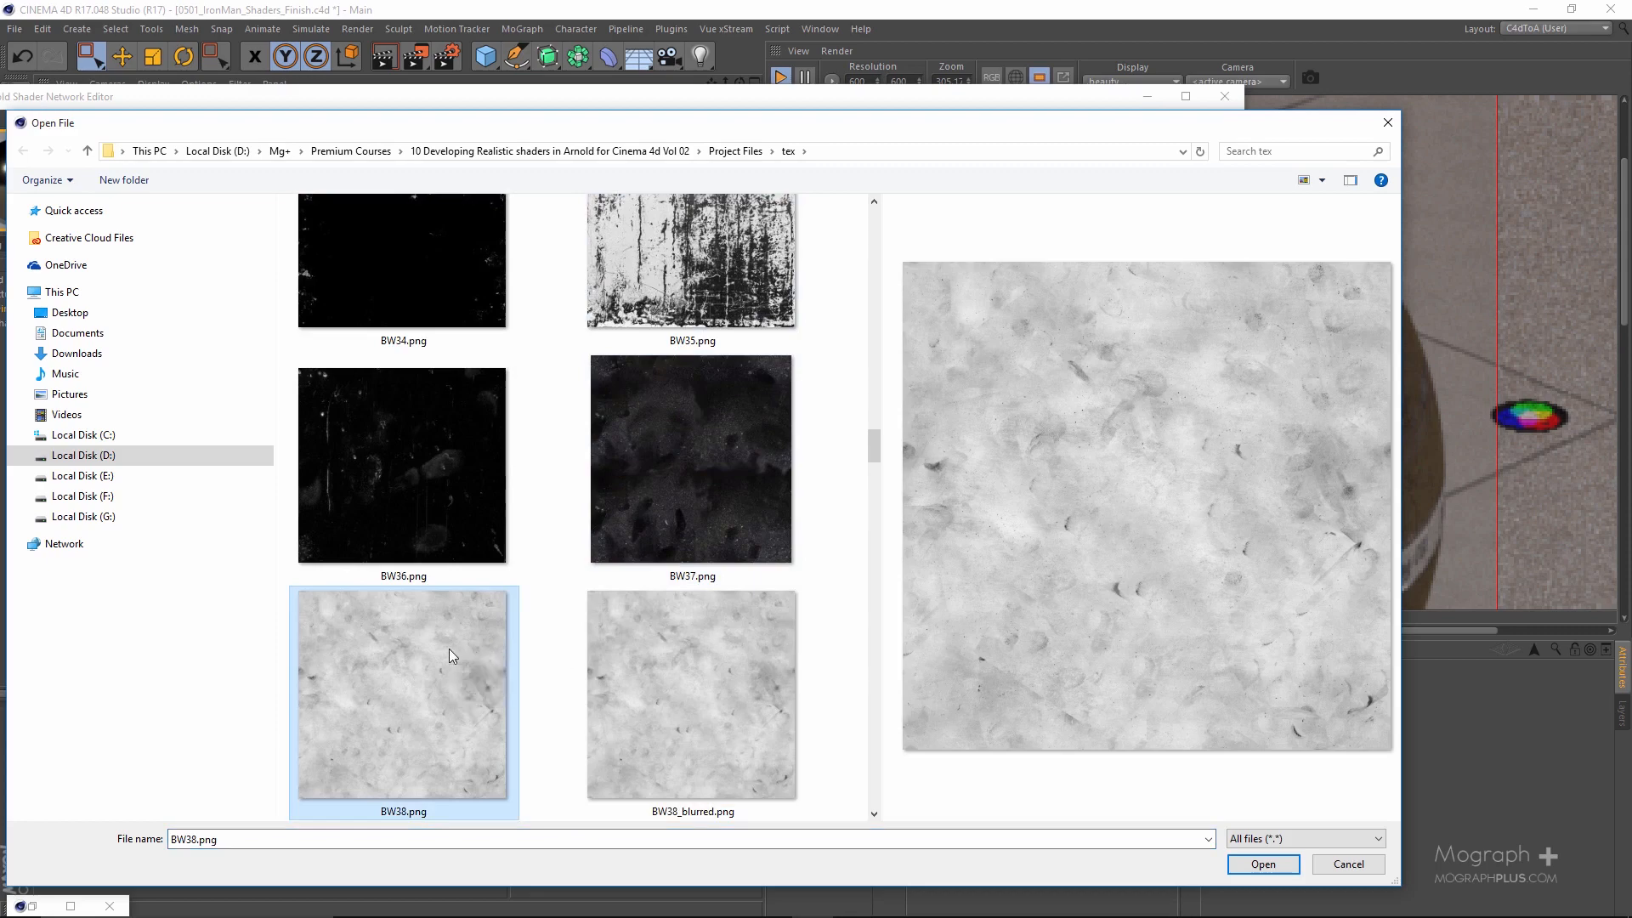
{"action": "double_click", "coordinate": [449, 649]}
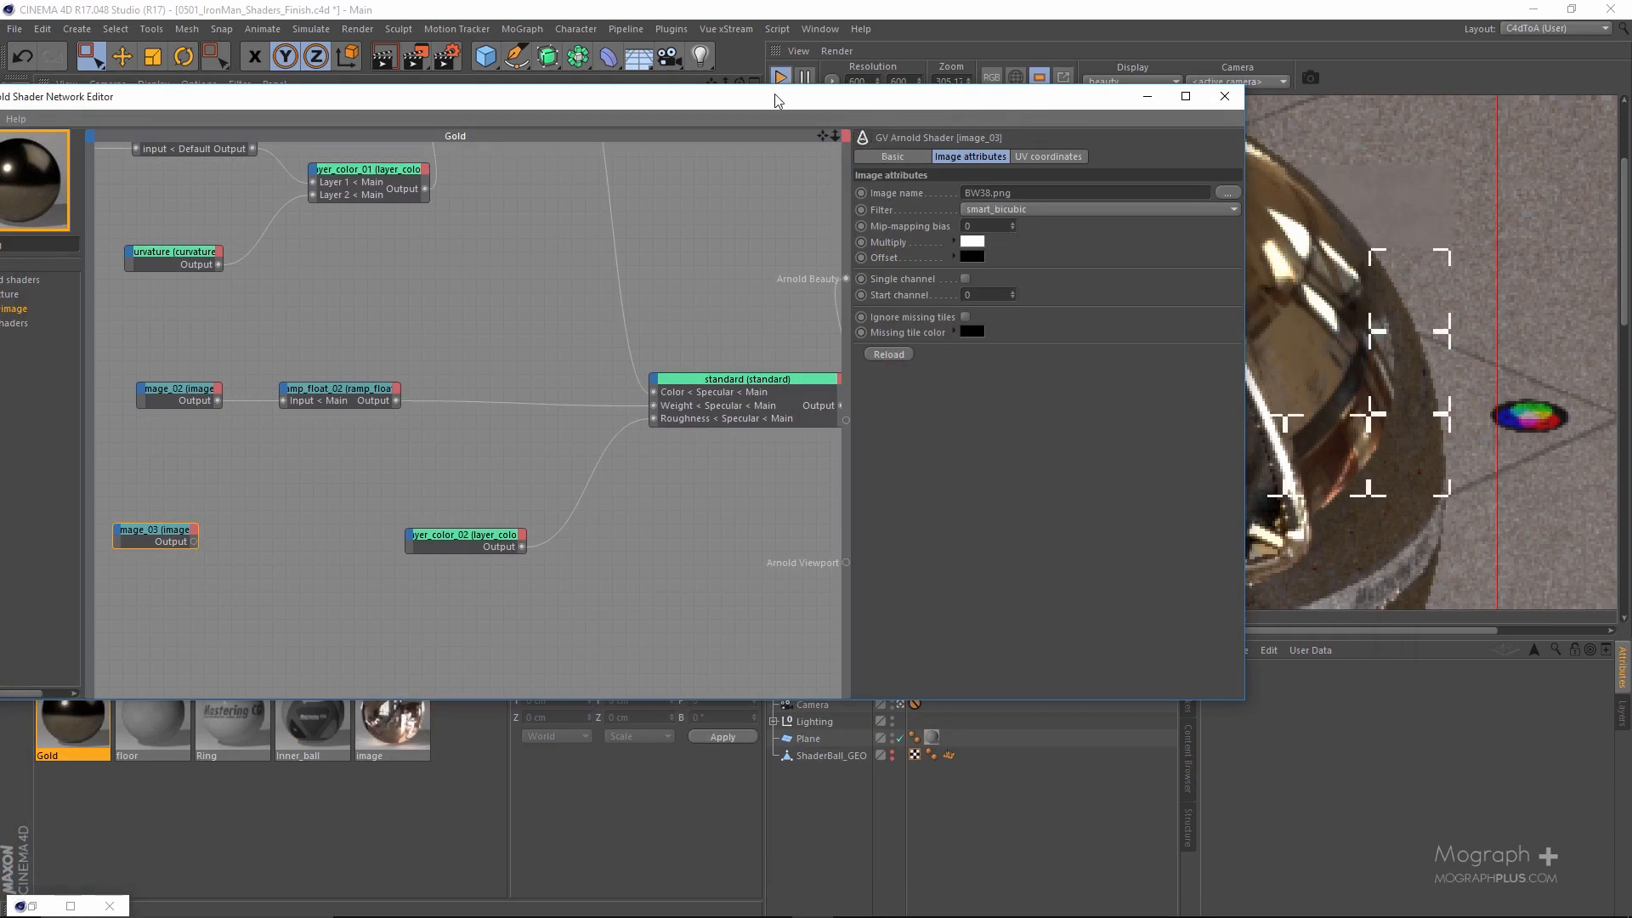
Add a ramp_float node after the BW38 image node and connect the image's output to the ramp's Main Input.
{"action": "left_click_drag", "start_coordinate": [776, 99], "coordinate": [966, 69]}
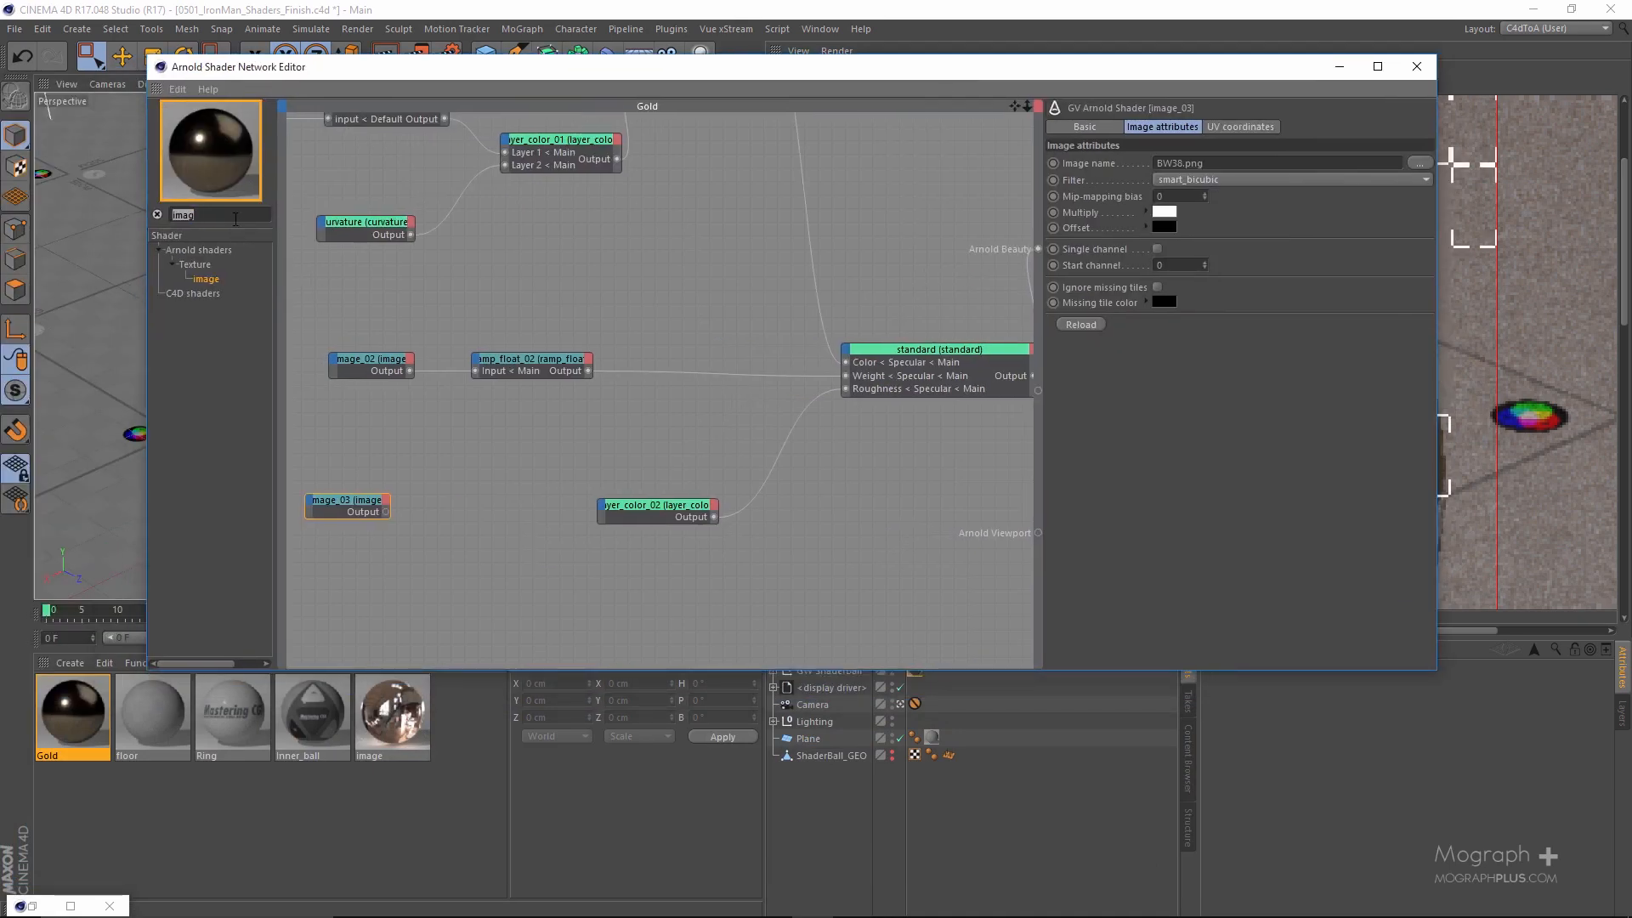
{"action": "type", "text": "ramp"}
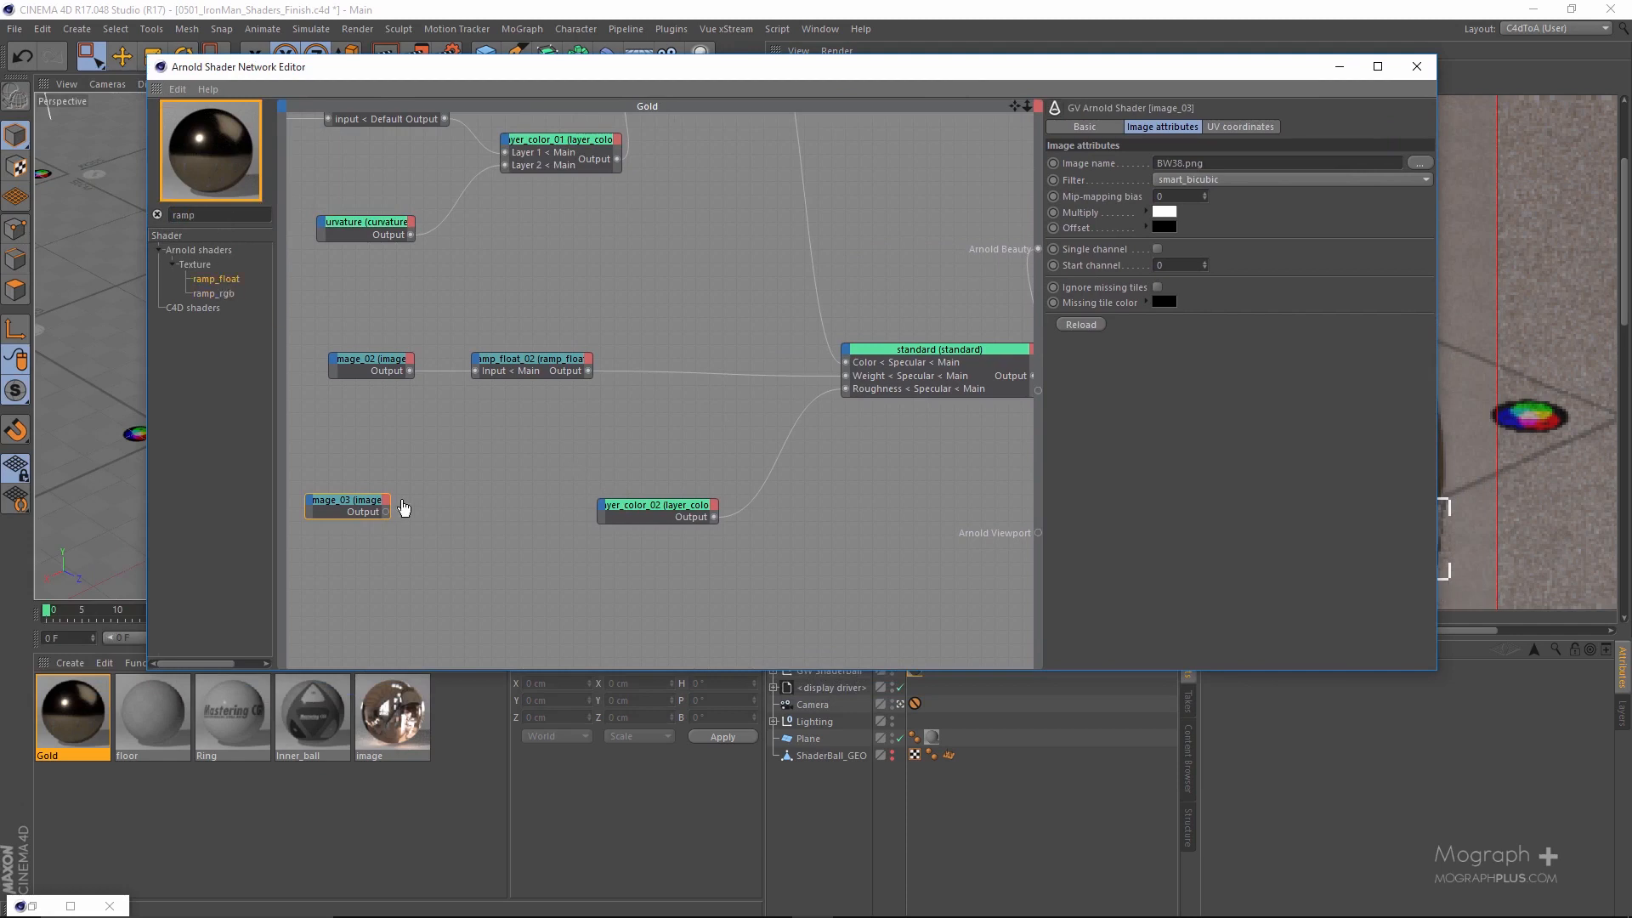
{"action": "left_click_drag", "start_coordinate": [363, 505], "coordinate": [360, 500]}
{"action": "left_click", "coordinate": [411, 531]}
{"action": "mouse_move", "coordinate": [540, 563]}
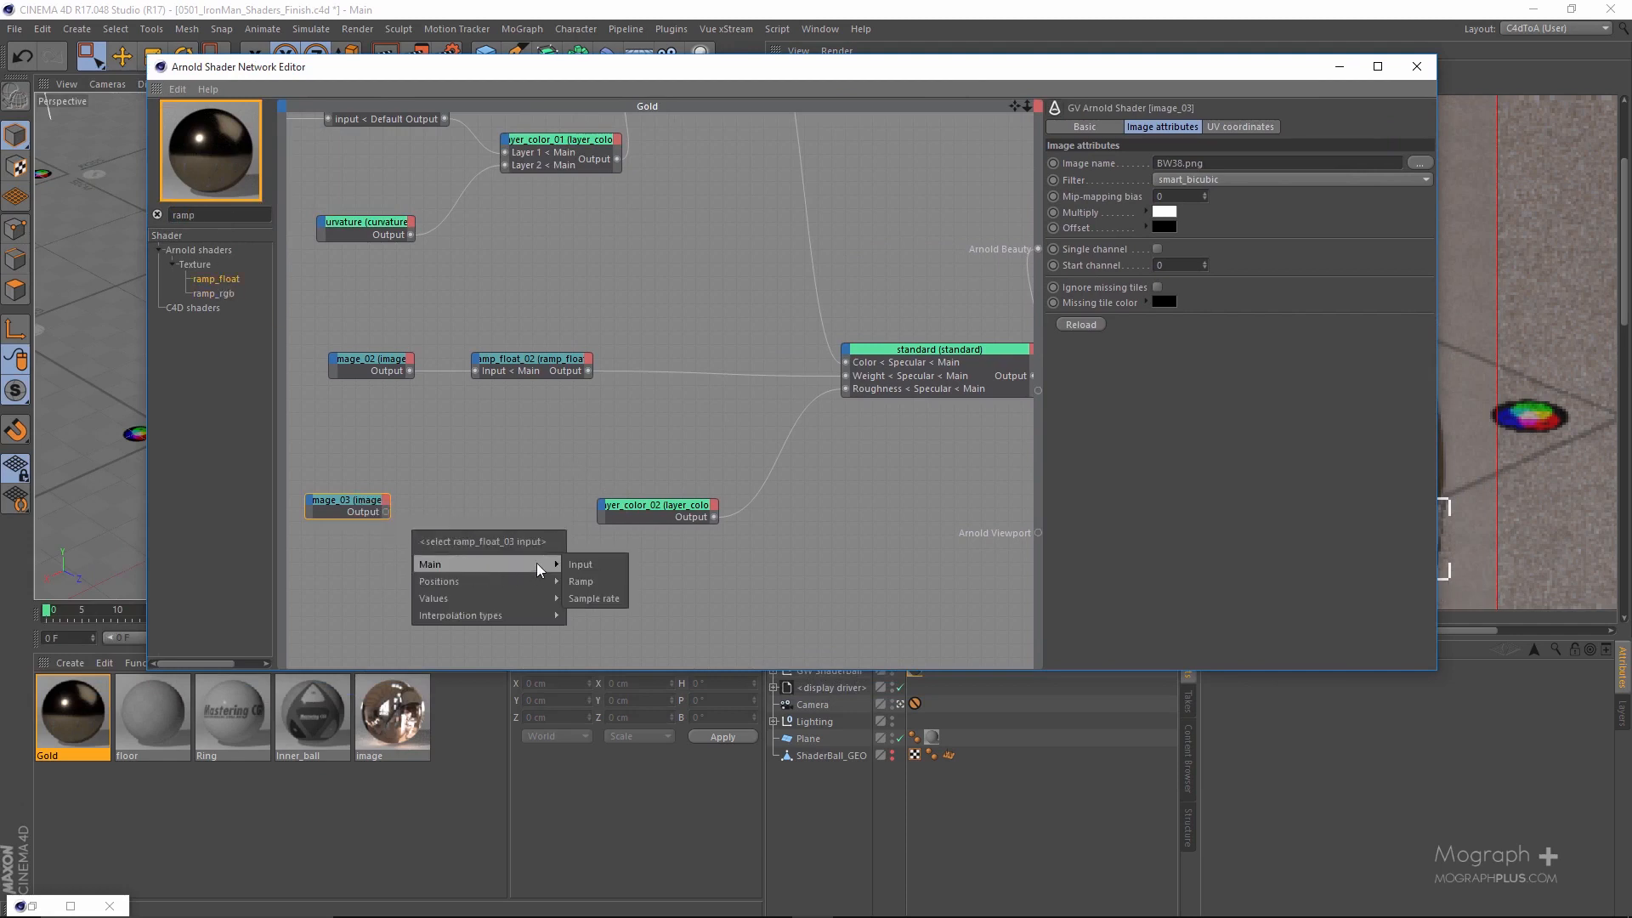
{"action": "left_click", "coordinate": [613, 564]}
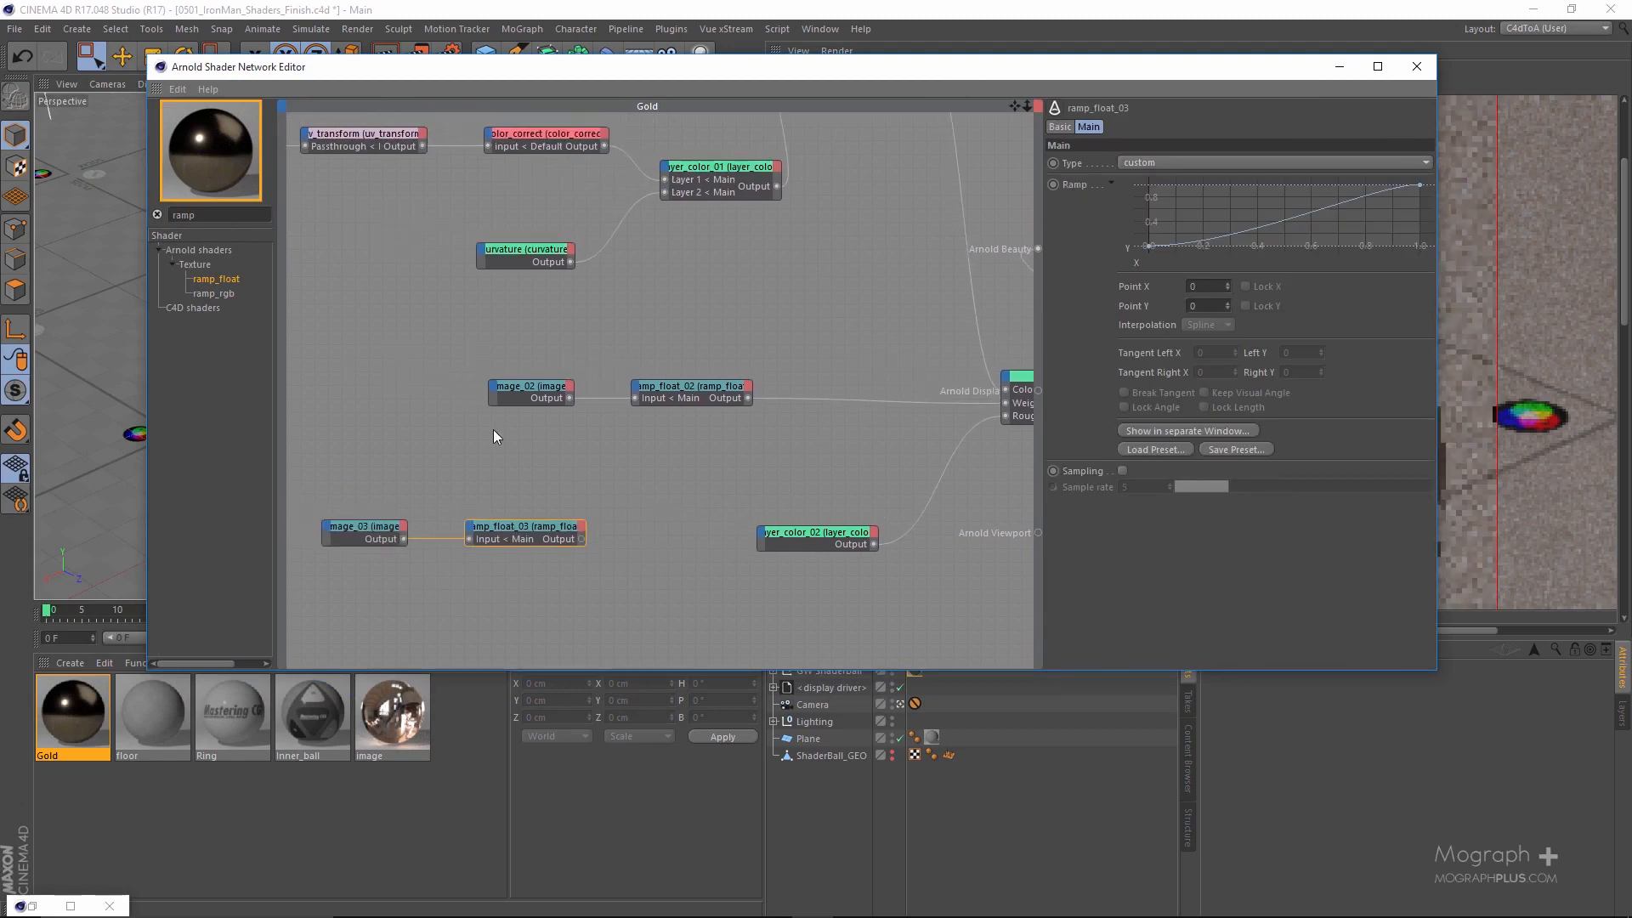
Preview the BW38 image alone through Arnold Beauty with the render region off, and examine the texture across the shader ball.
{"action": "left_click", "coordinate": [373, 532]}
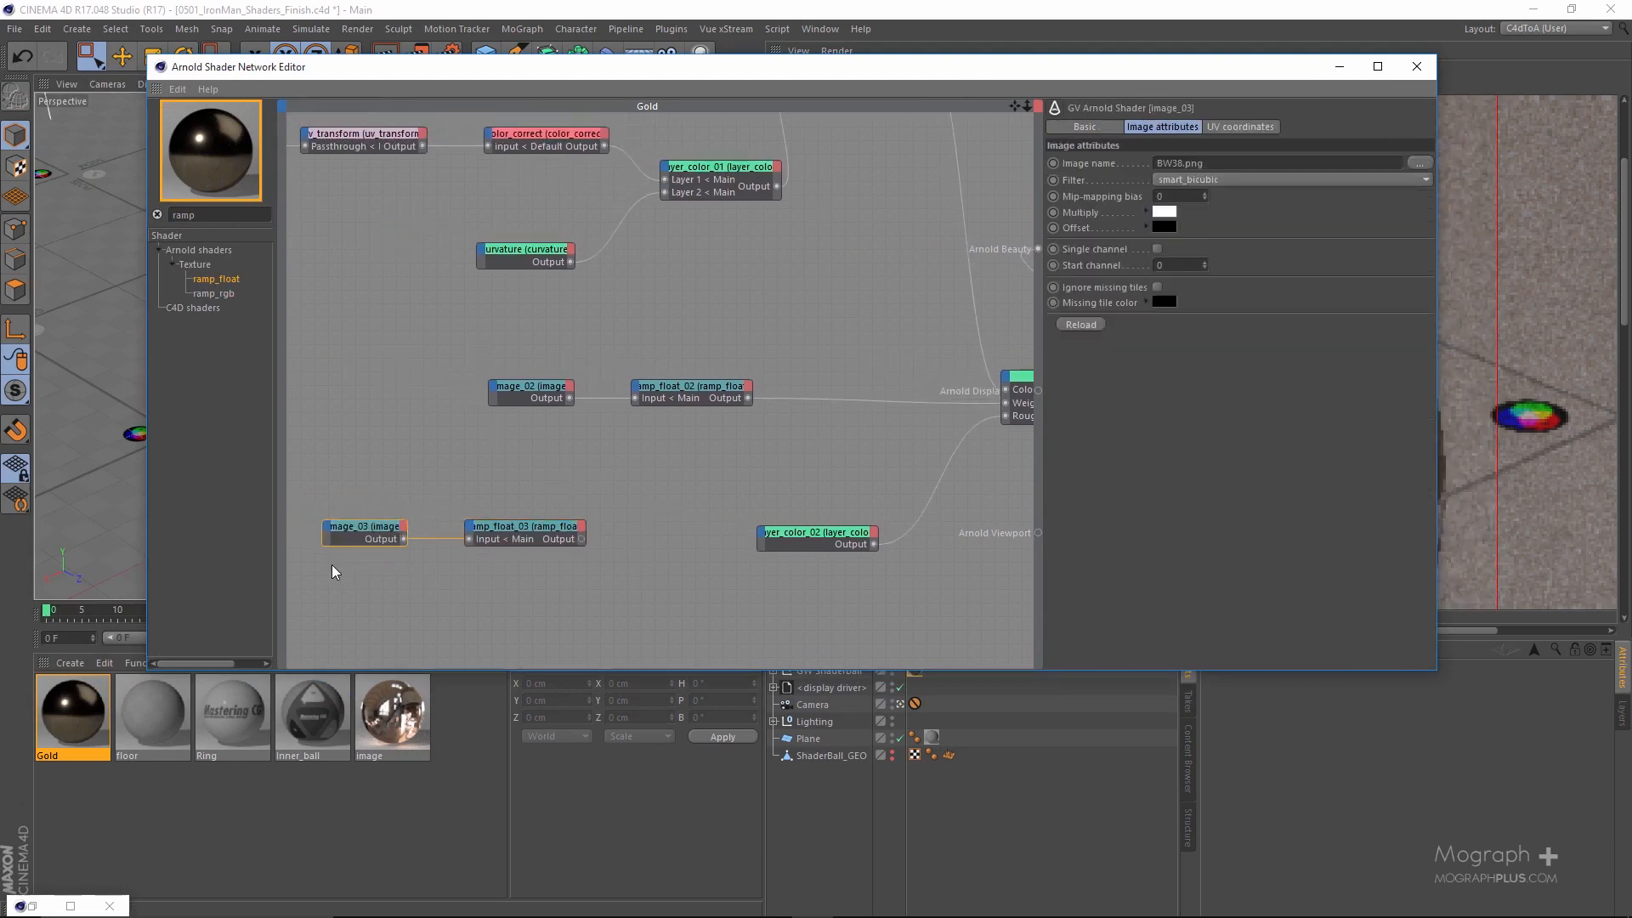
{"action": "left_click_drag", "start_coordinate": [1069, 82], "coordinate": [478, 119]}
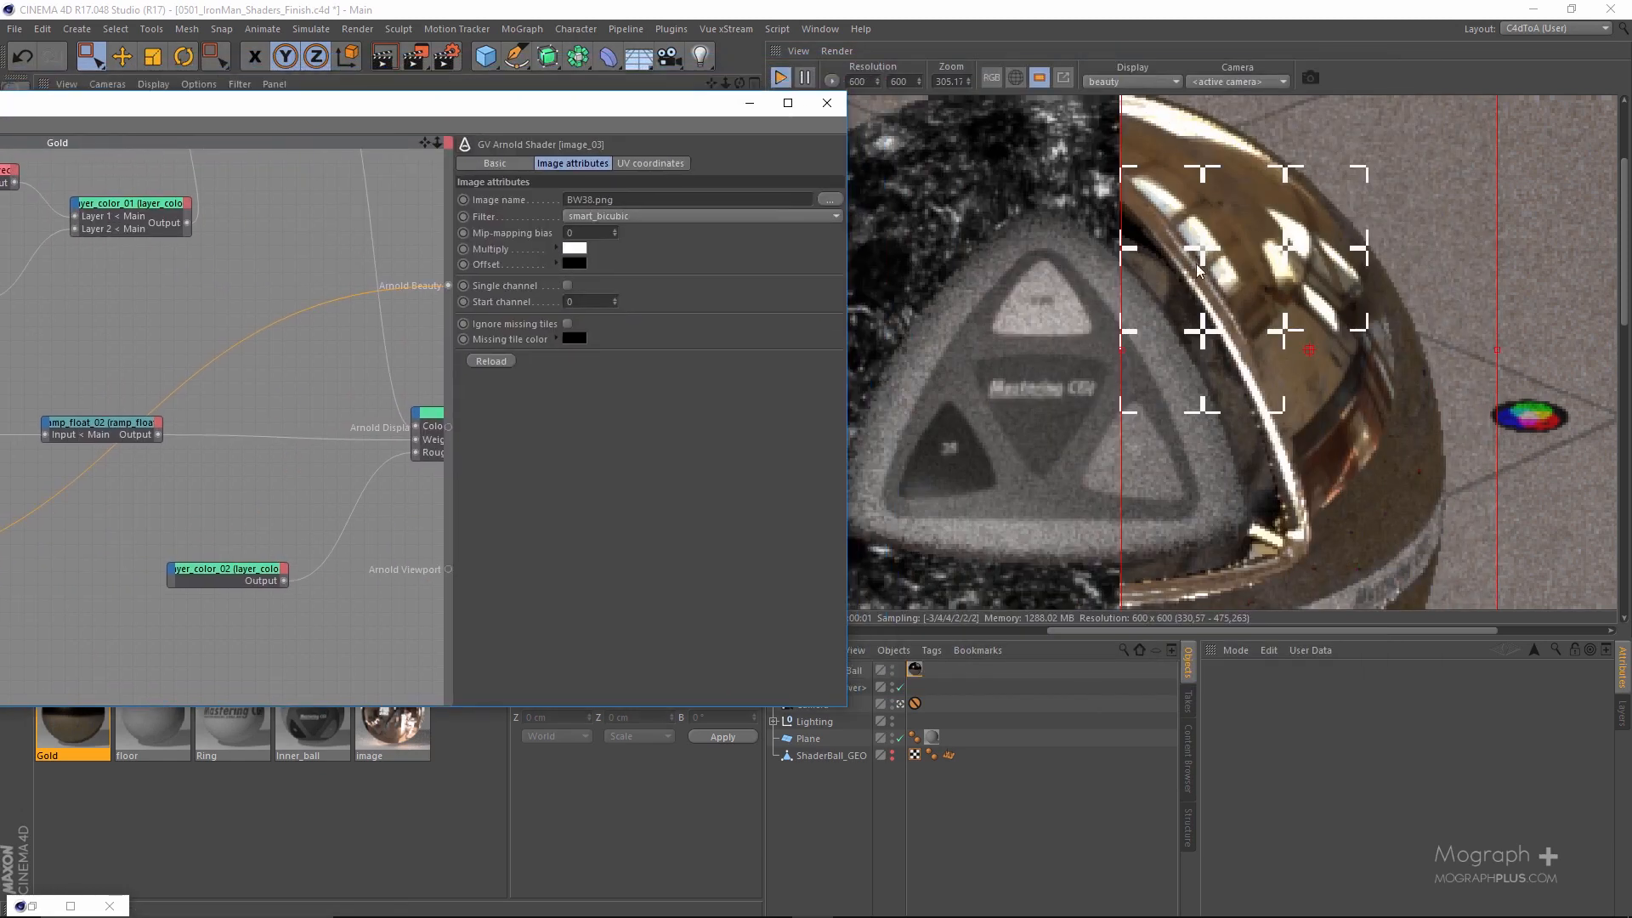
{"action": "left_click", "coordinate": [1043, 79]}
{"action": "scroll", "coordinate": [1189, 389], "scroll_direction": "down", "scroll_amount": 1}
{"action": "scroll", "coordinate": [1181, 425], "scroll_direction": "down", "scroll_amount": 1}
{"action": "scroll", "coordinate": [1178, 441], "scroll_direction": "up", "scroll_amount": 2}
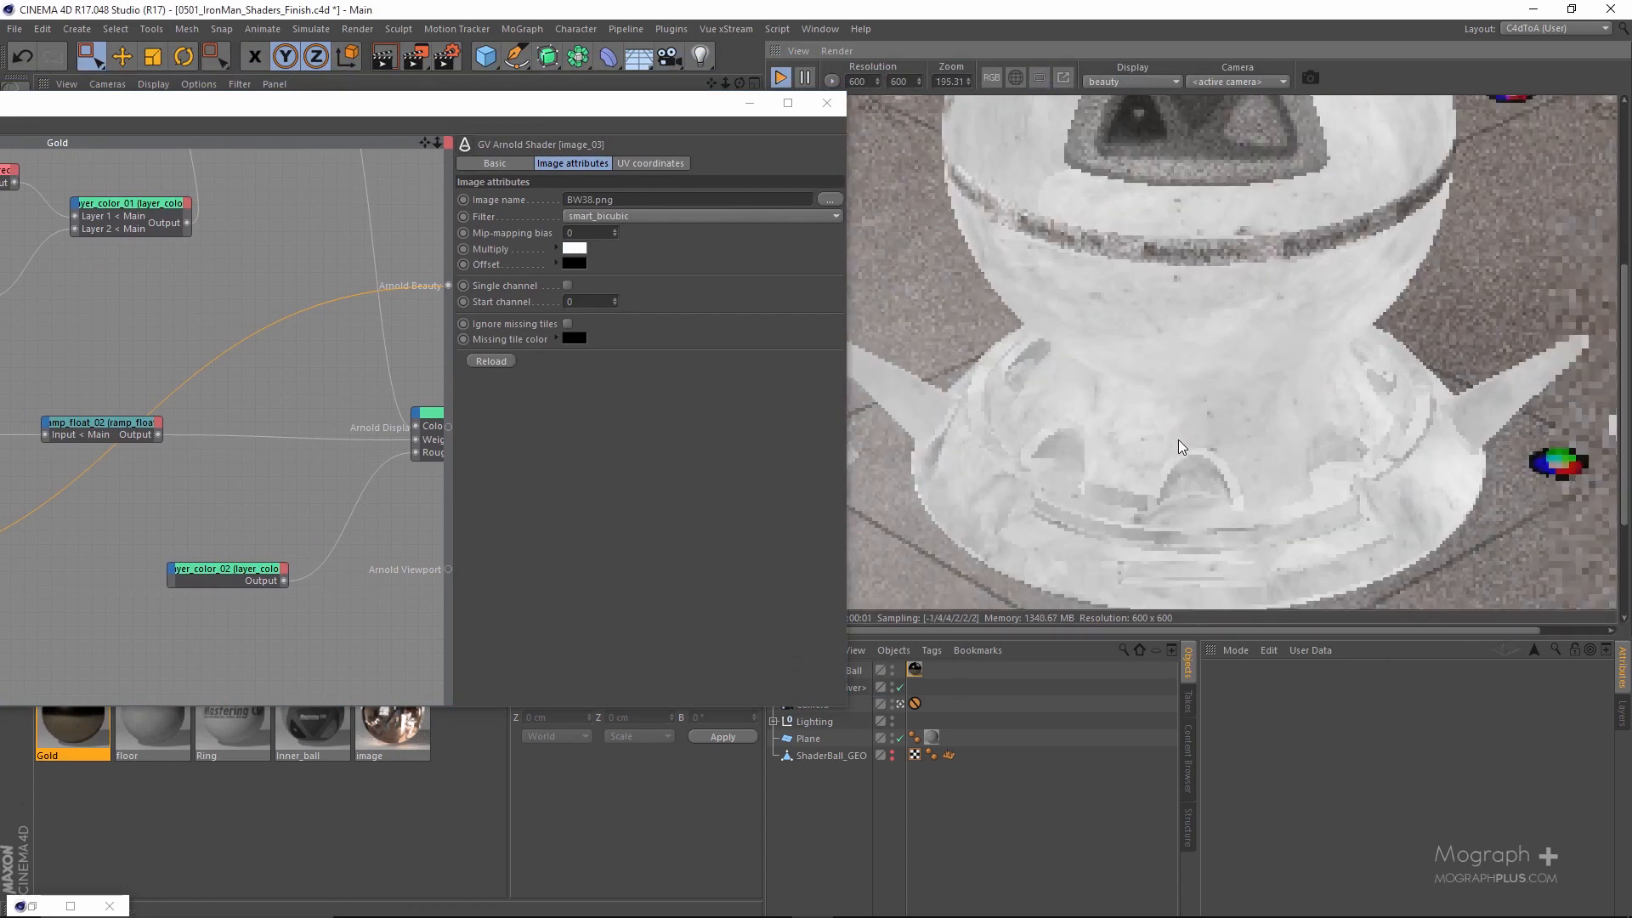
Connect the BW38 ramp's output to the Layer 1 input of layer_color_02.
{"action": "left_click_drag", "start_coordinate": [689, 106], "coordinate": [1007, 70]}
{"action": "scroll", "coordinate": [374, 544], "scroll_direction": "up", "scroll_amount": 2}
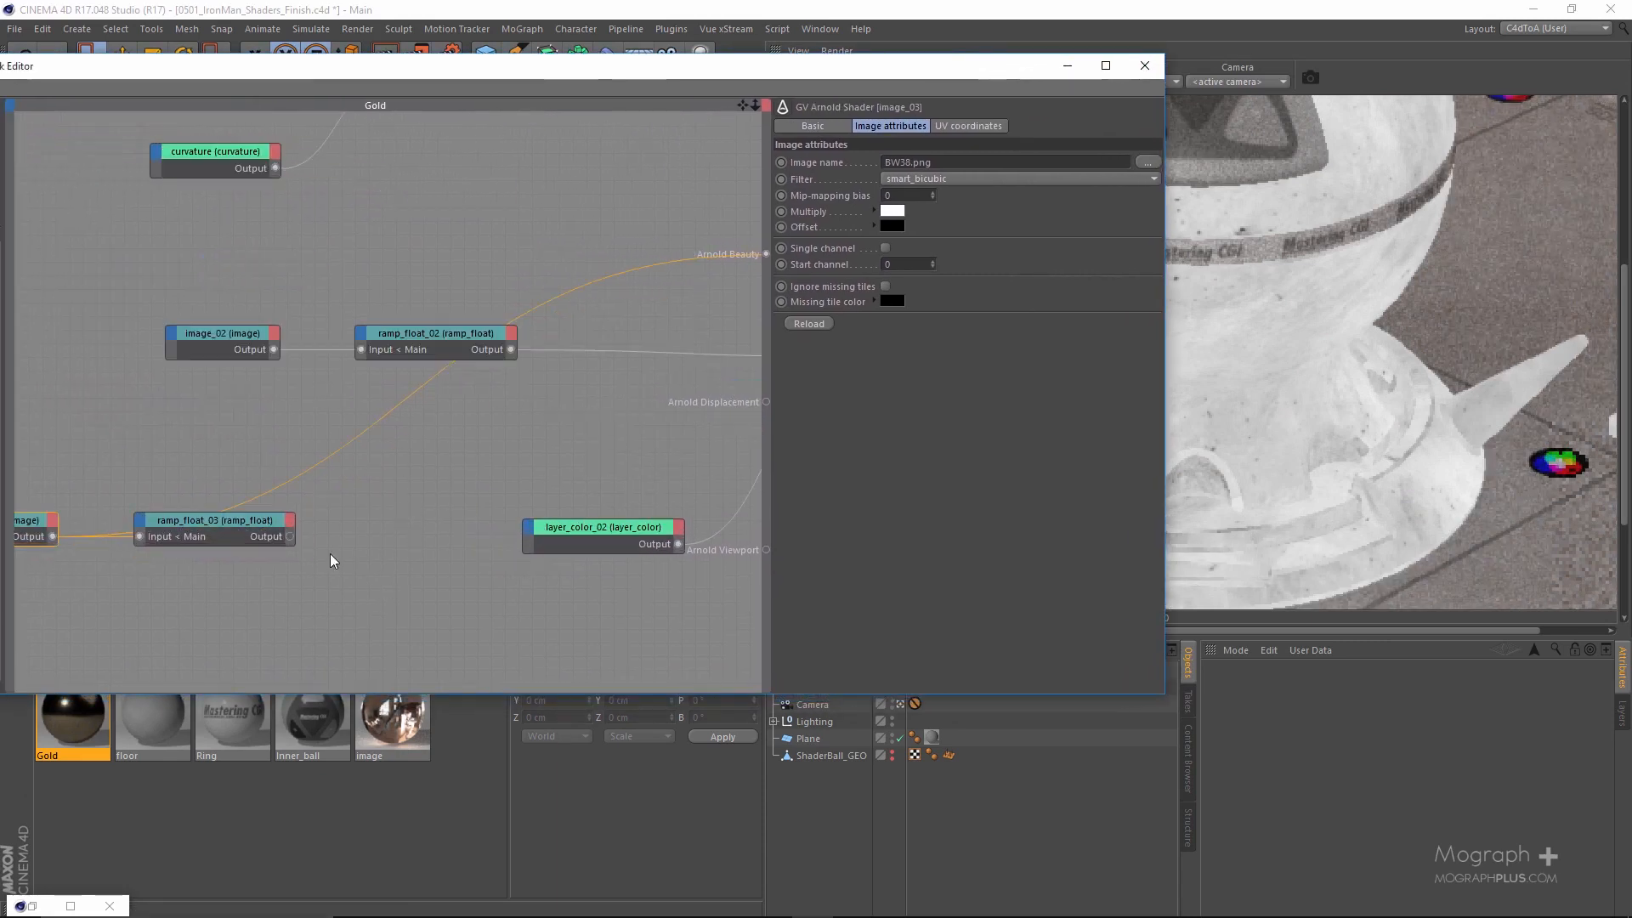
{"action": "left_click_drag", "start_coordinate": [291, 536], "coordinate": [524, 532]}
{"action": "left_click", "coordinate": [634, 774]}
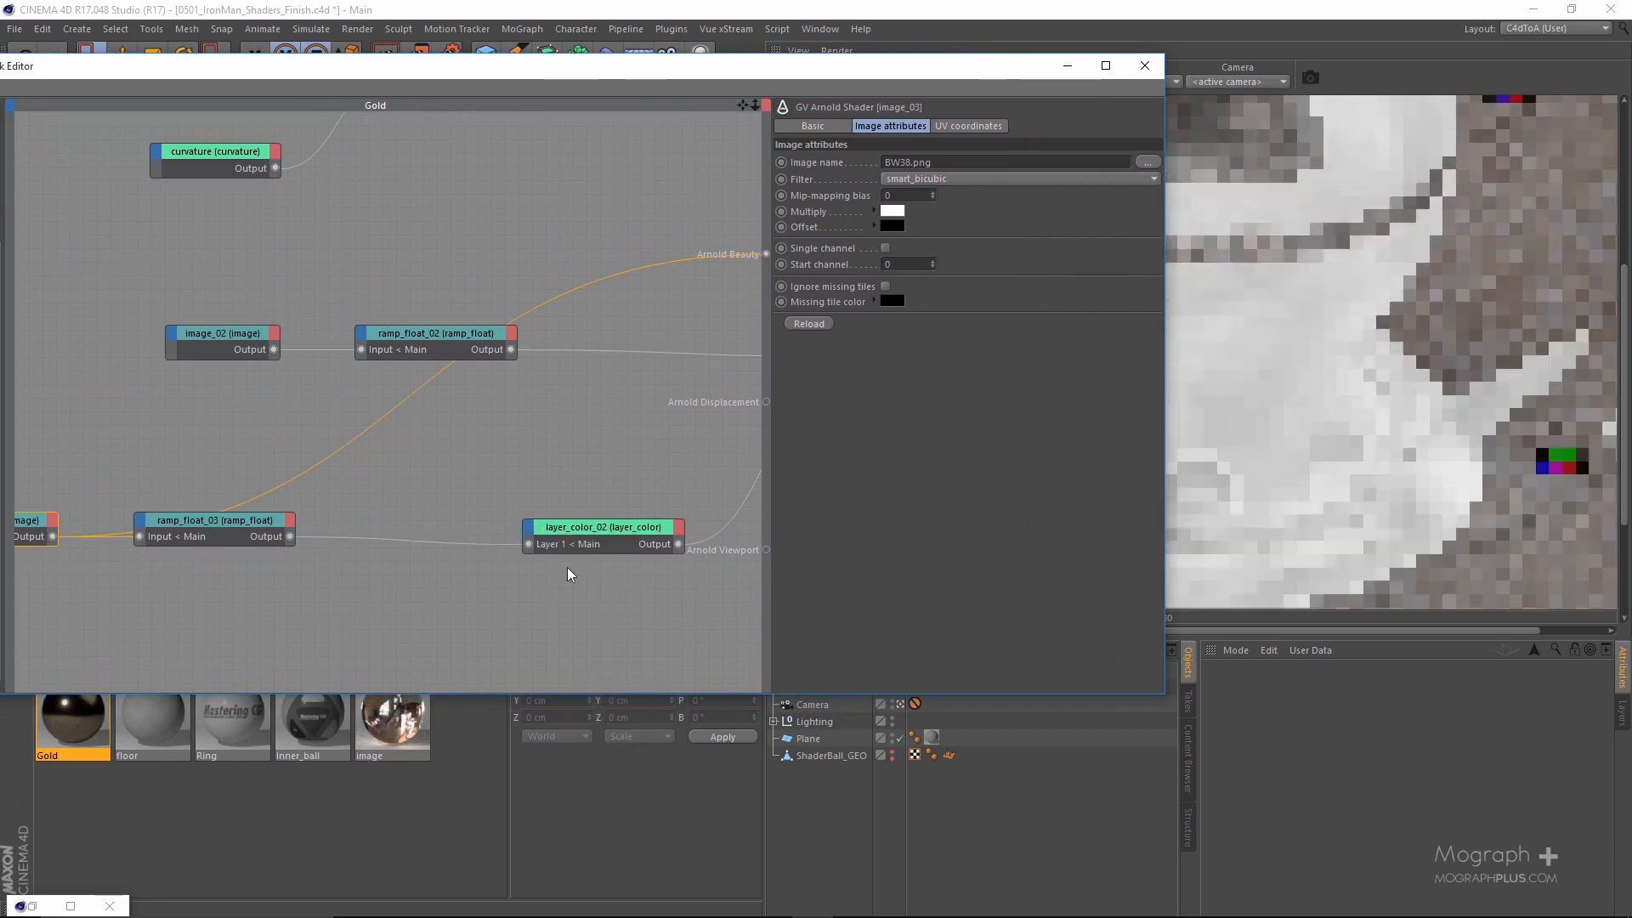
Re-enable the render region and reconnect the standard shader's output to Arnold Beauty to inspect the gold's roughness.
{"action": "left_click_drag", "start_coordinate": [746, 79], "coordinate": [575, 91]}
{"action": "scroll", "coordinate": [547, 416], "scroll_direction": "down", "scroll_amount": 2}
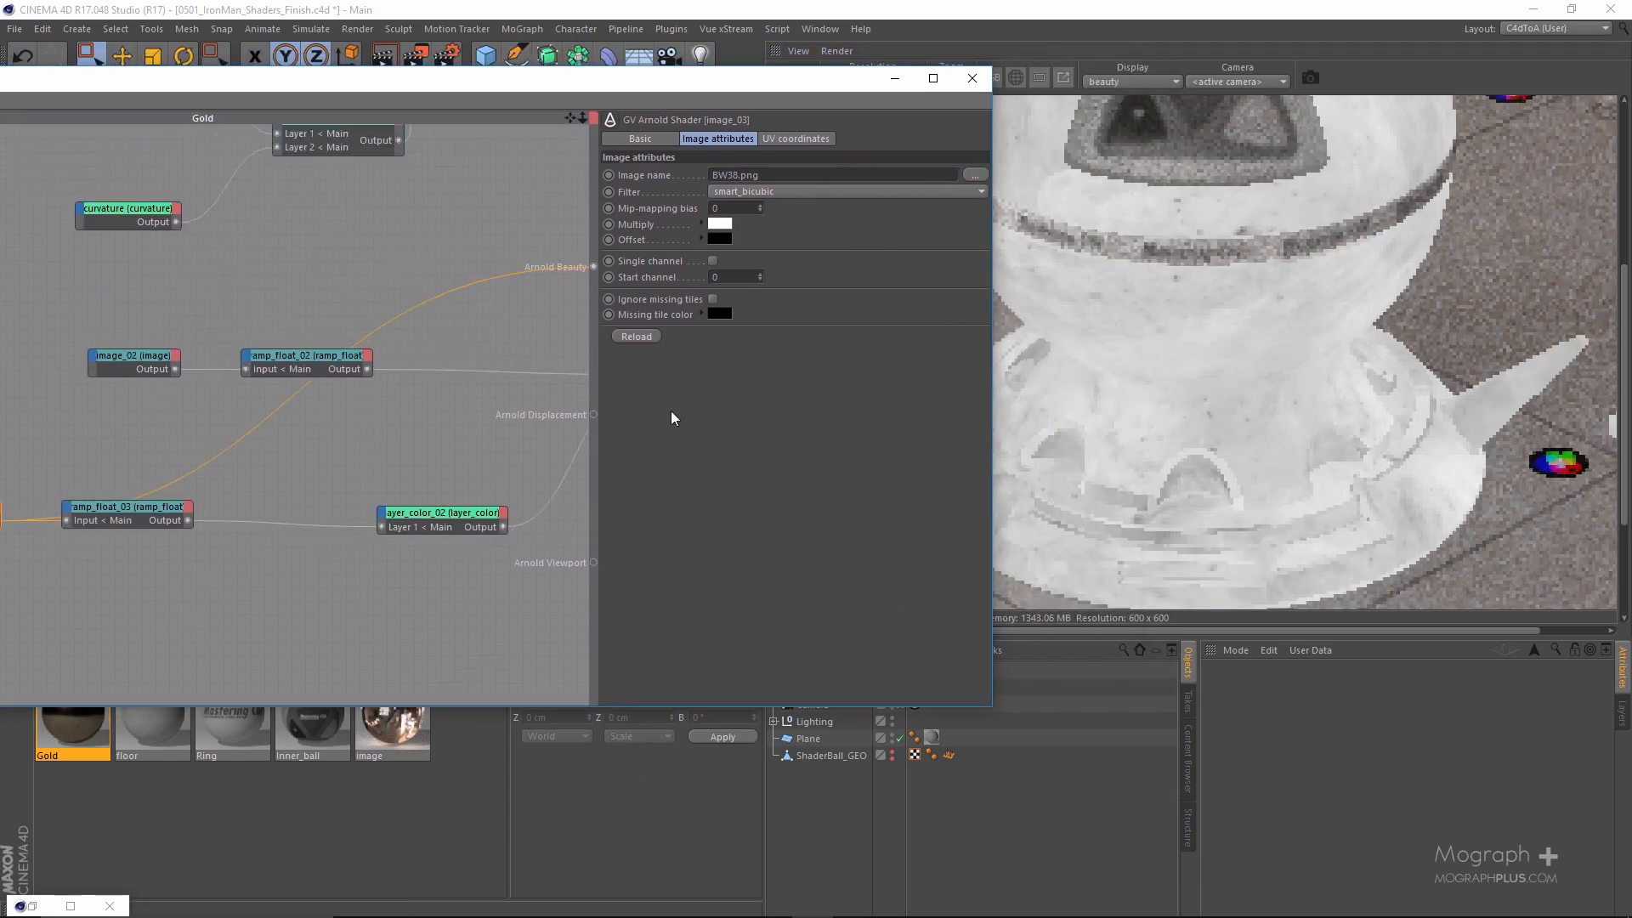
{"action": "scroll", "coordinate": [1154, 356], "scroll_direction": "down", "scroll_amount": 2}
{"action": "middle_click_drag", "start_coordinate": [390, 500], "coordinate": [0, 546]}
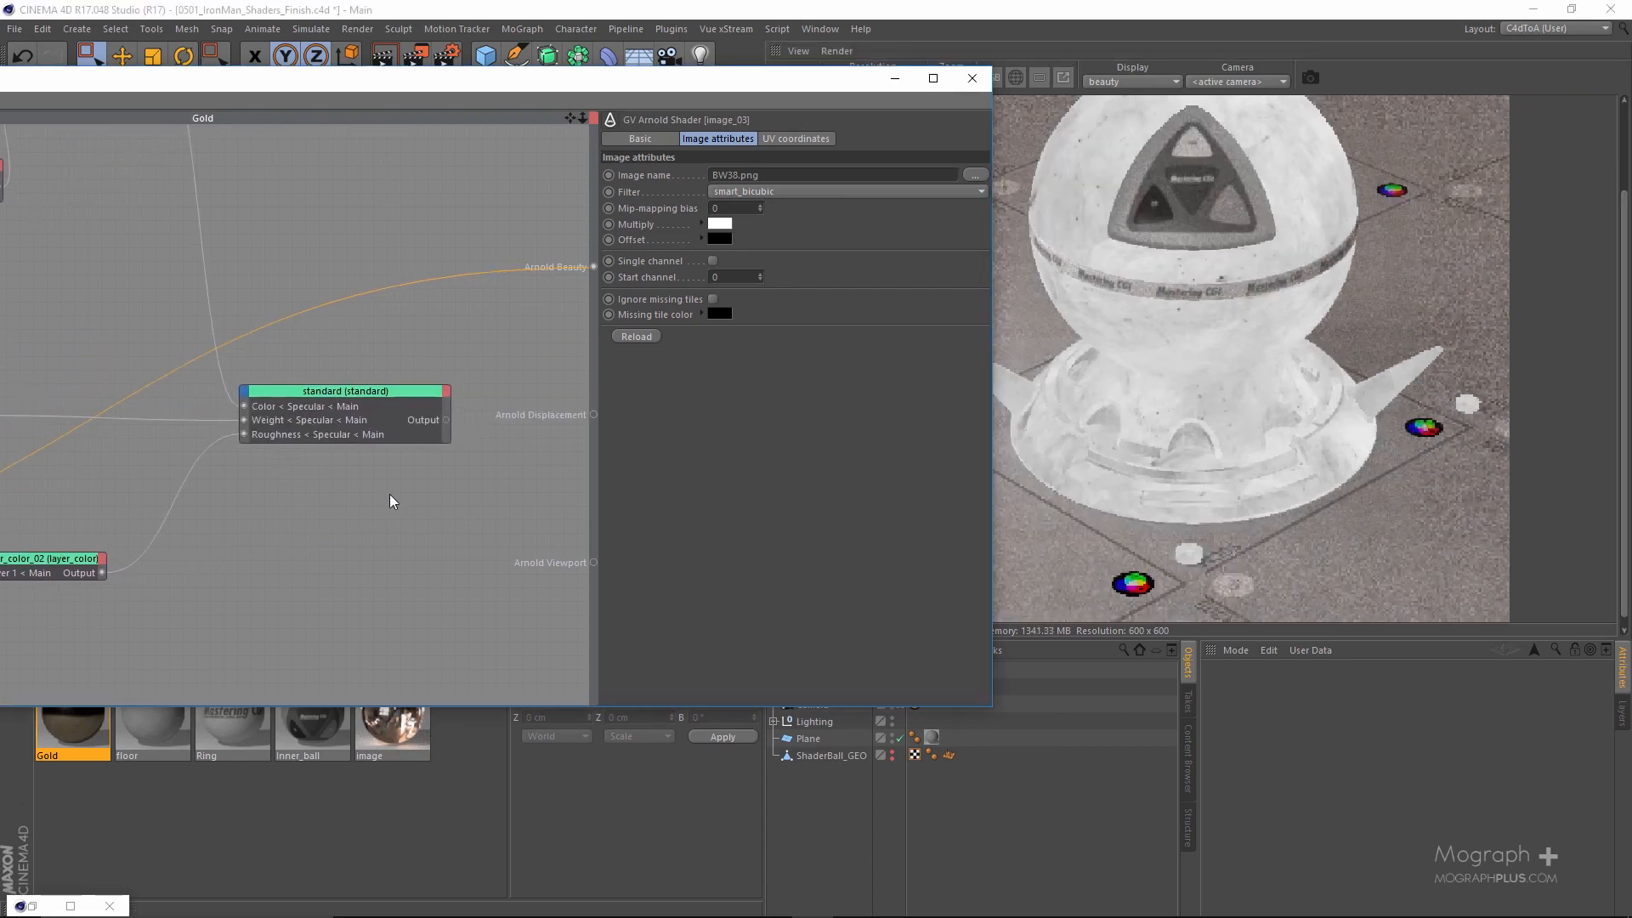
{"action": "left_click", "coordinate": [1040, 74]}
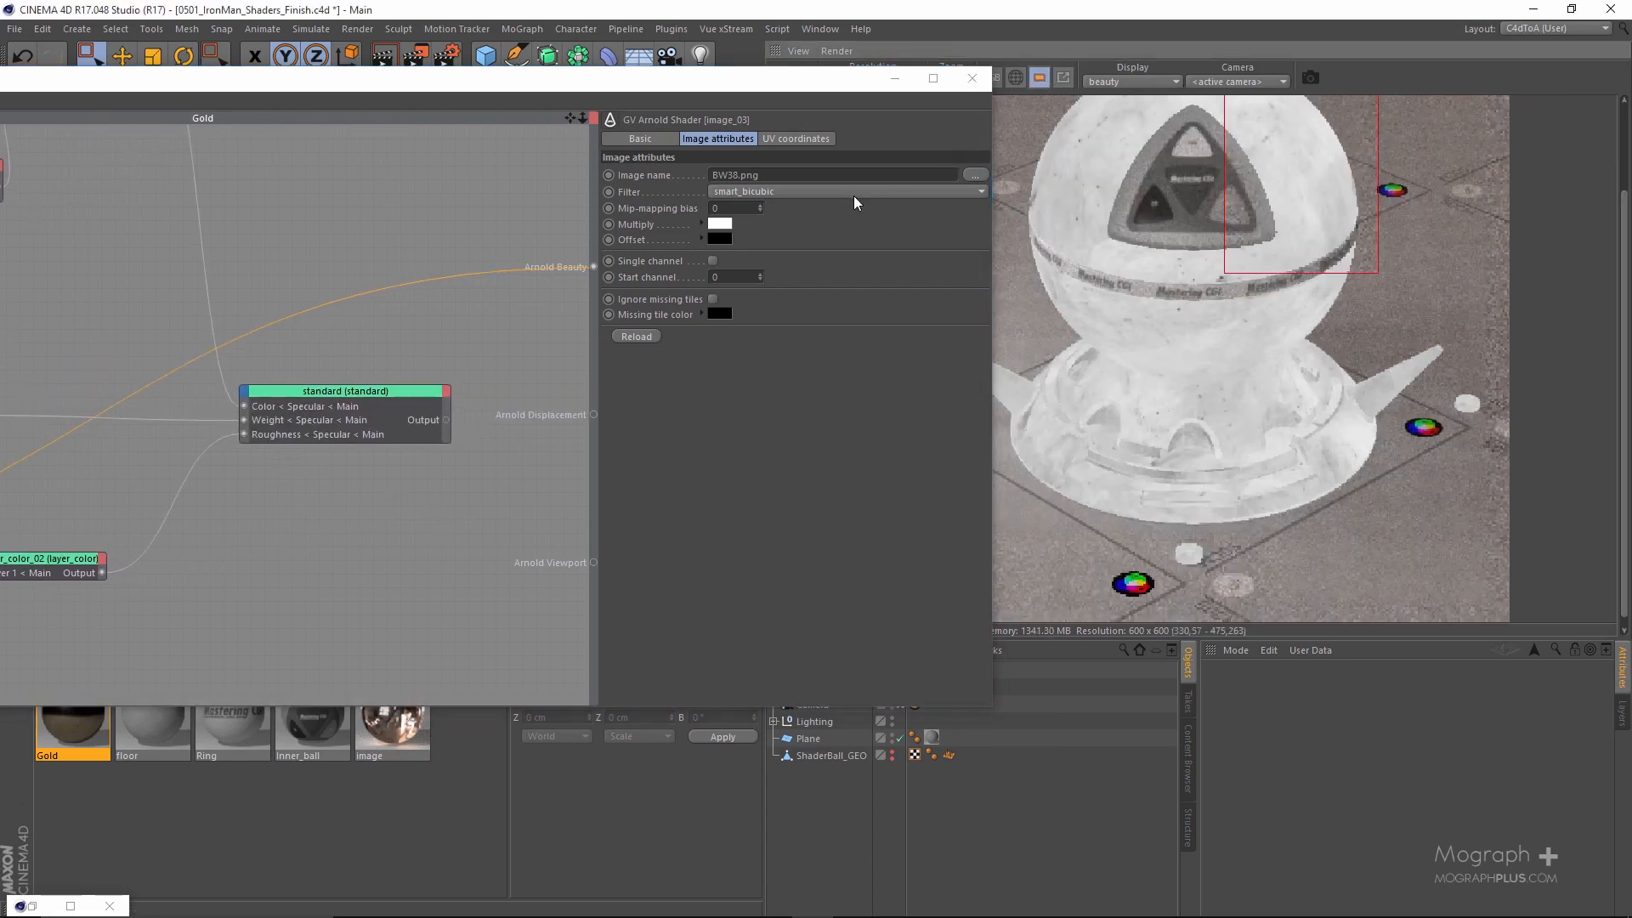
{"action": "scroll", "coordinate": [1285, 251], "scroll_direction": "up", "scroll_amount": 2}
{"action": "left_click", "coordinate": [334, 404]}
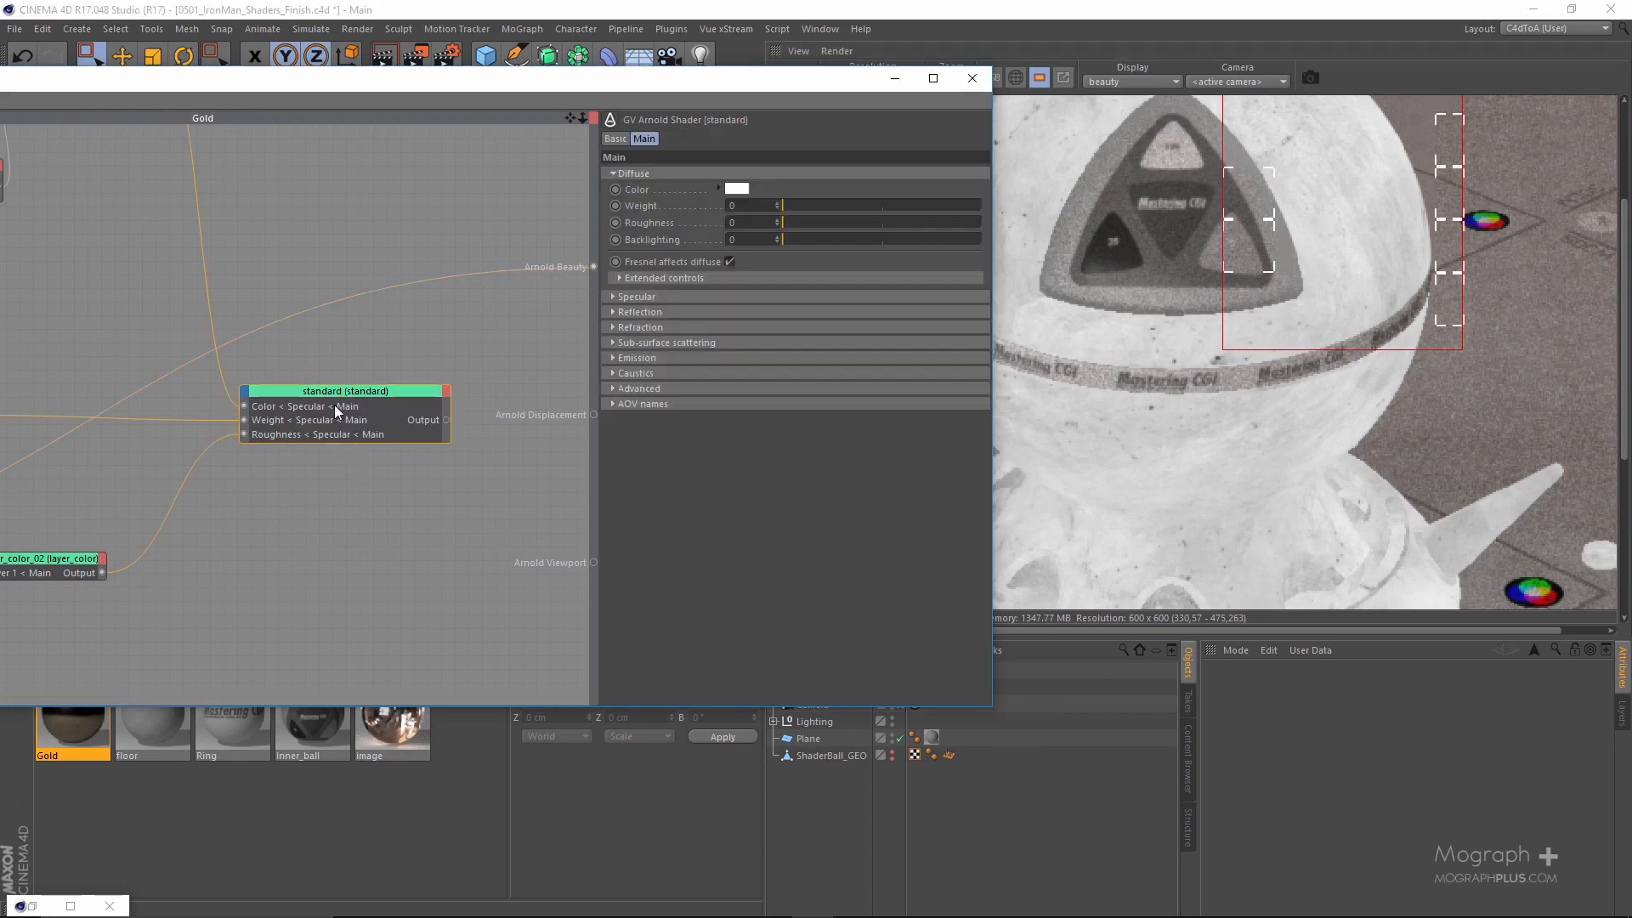
{"action": "left_click_drag", "start_coordinate": [445, 420], "coordinate": [593, 267]}
{"action": "scroll", "coordinate": [1221, 274], "scroll_direction": "up", "scroll_amount": 3}
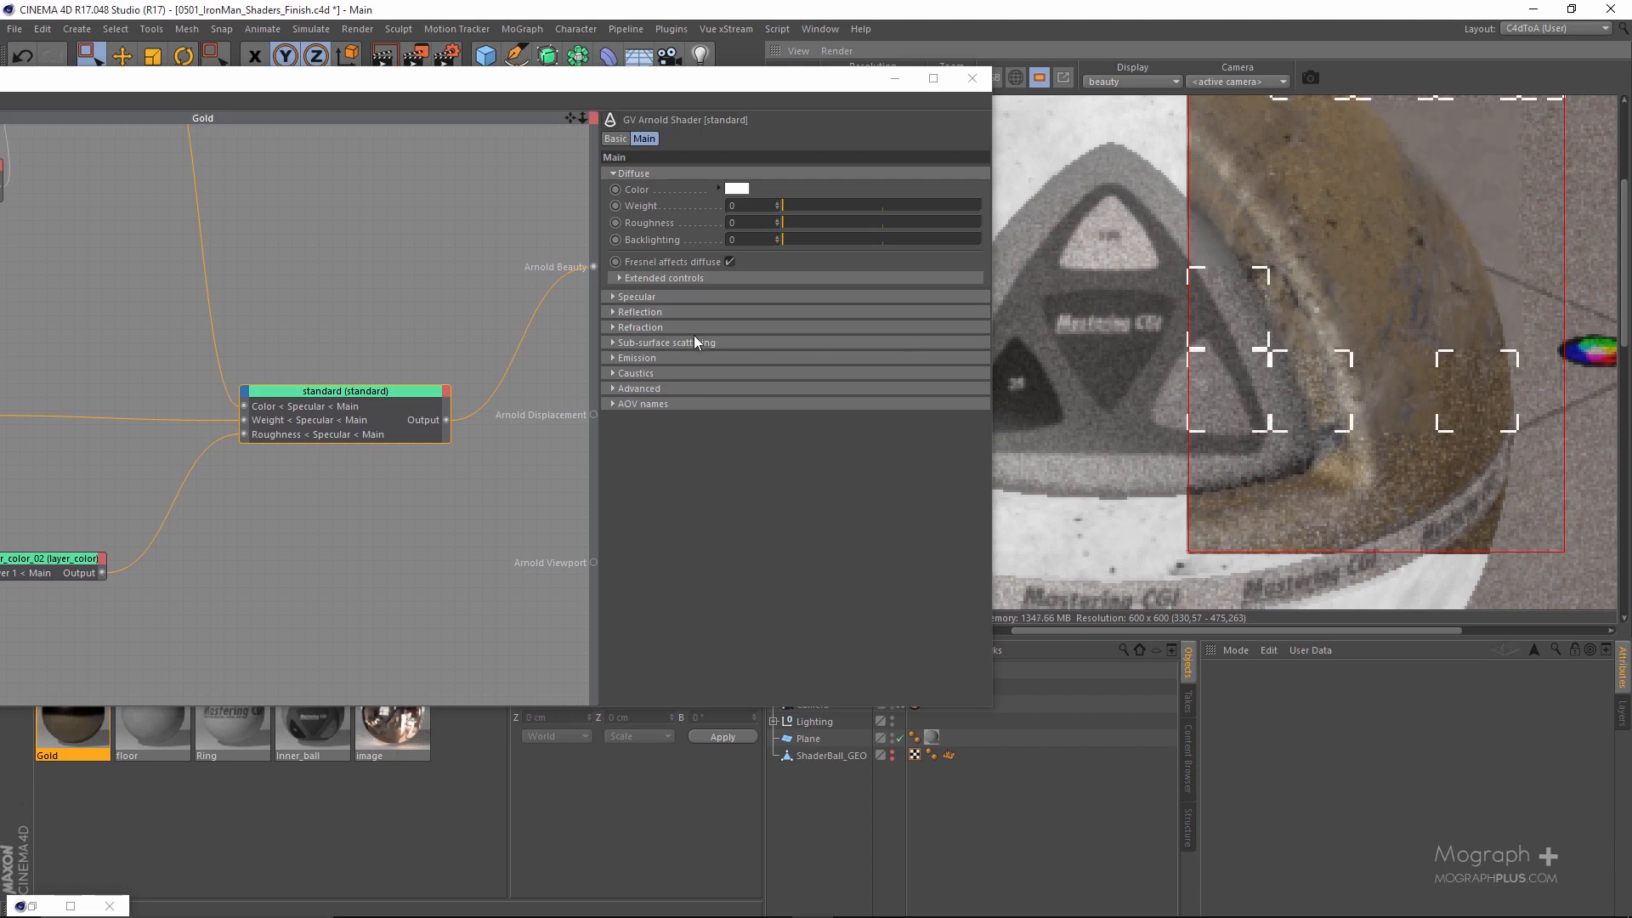
Move the BW38 image and ramp nodes closer to the layer_color_02 node.
{"action": "left_click_drag", "start_coordinate": [576, 81], "coordinate": [870, 52]}
{"action": "middle_click_drag", "start_coordinate": [510, 382], "coordinate": [773, 344]}
{"action": "middle_click_drag", "start_coordinate": [300, 572], "coordinate": [425, 553]}
{"action": "left_click_drag", "start_coordinate": [449, 436], "coordinate": [259, 508]}
{"action": "left_click_drag", "start_coordinate": [380, 467], "coordinate": [494, 477]}
Invert the BW38 ramp curve by setting its end point's Y to 0 and its start point's Y to 1.
{"action": "left_click_drag", "start_coordinate": [962, 55], "coordinate": [537, 95]}
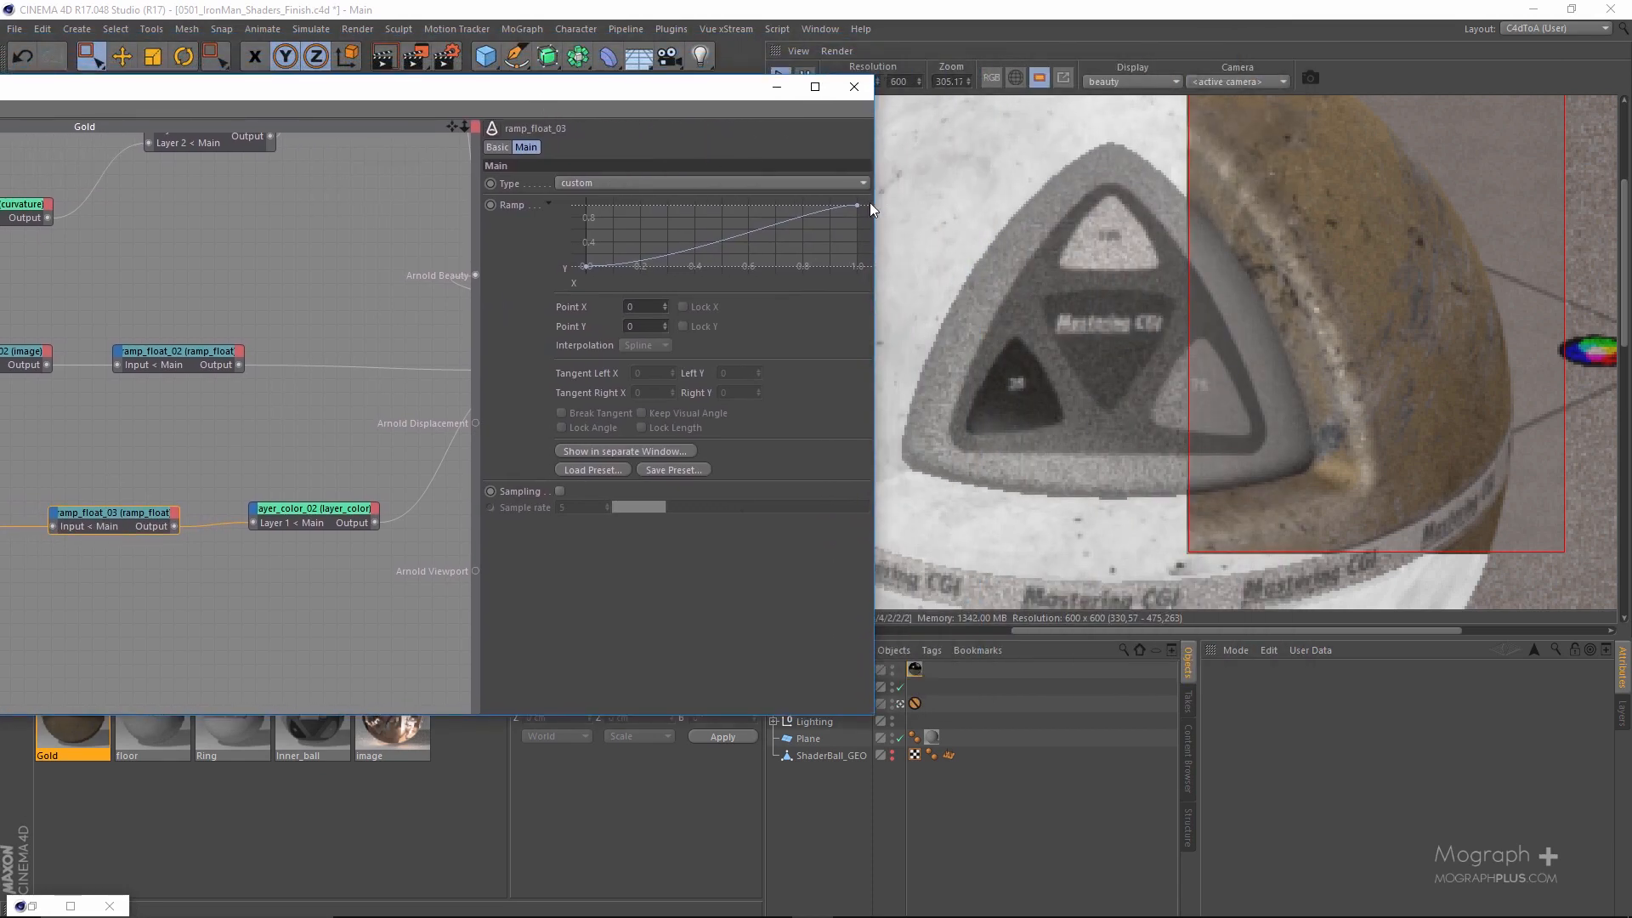
{"action": "left_click_drag", "start_coordinate": [856, 206], "coordinate": [857, 266]}
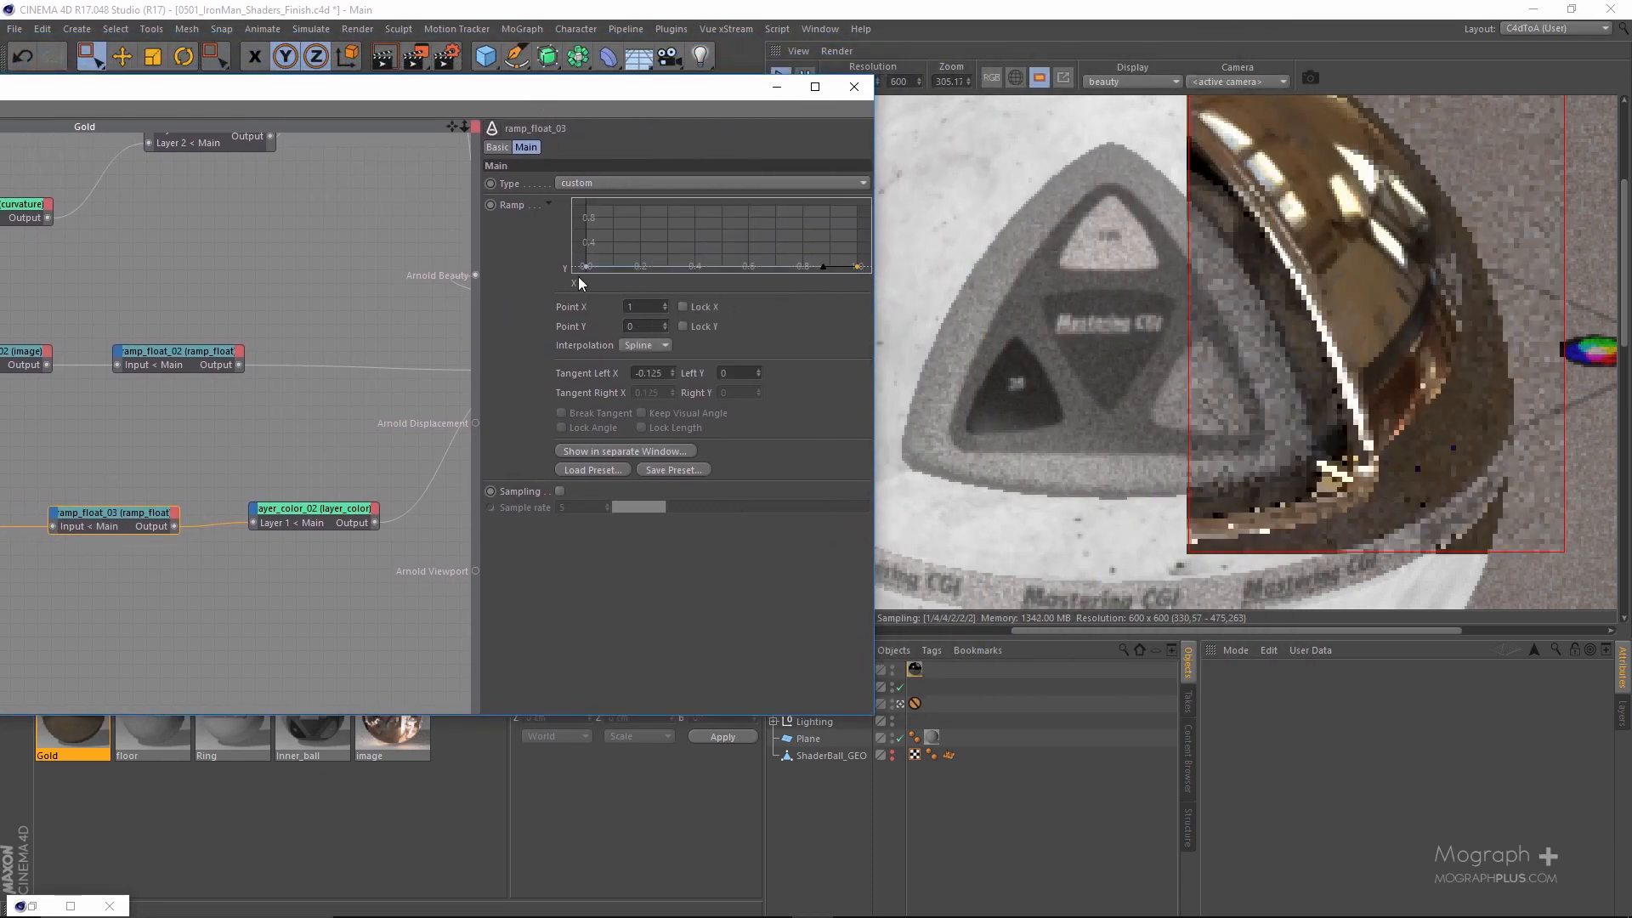
{"action": "left_click_drag", "start_coordinate": [585, 267], "coordinate": [585, 205]}
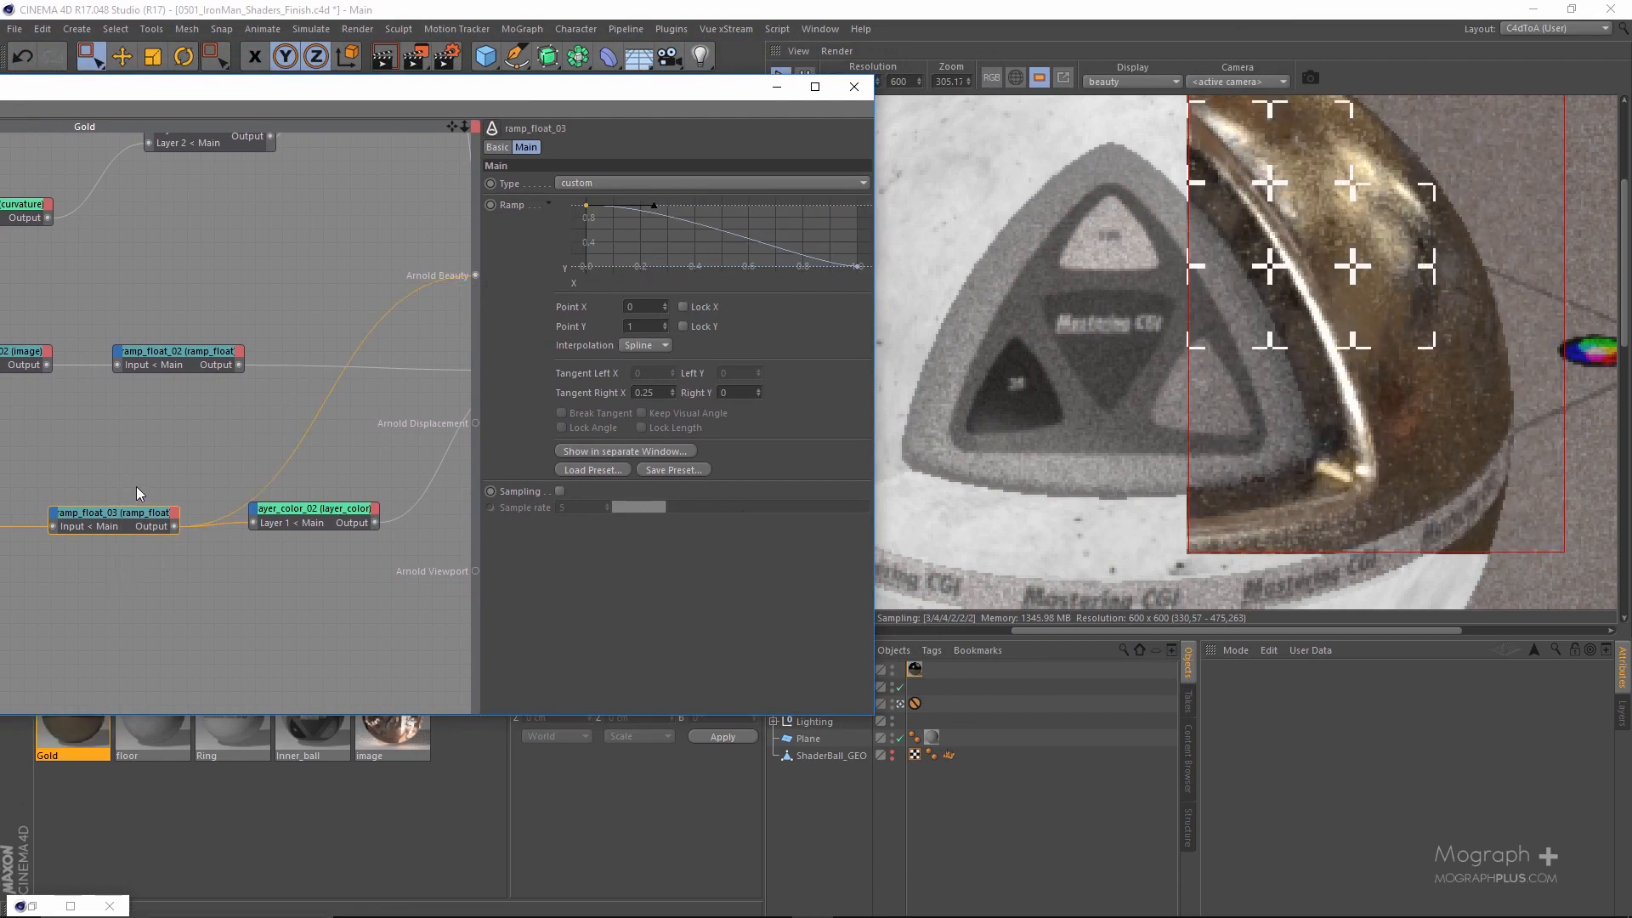
Preview the BW38 ramp through Arnold Beauty and lower the curve's start point to a Y value of 0.5.
{"action": "key", "text": "alt+w"}
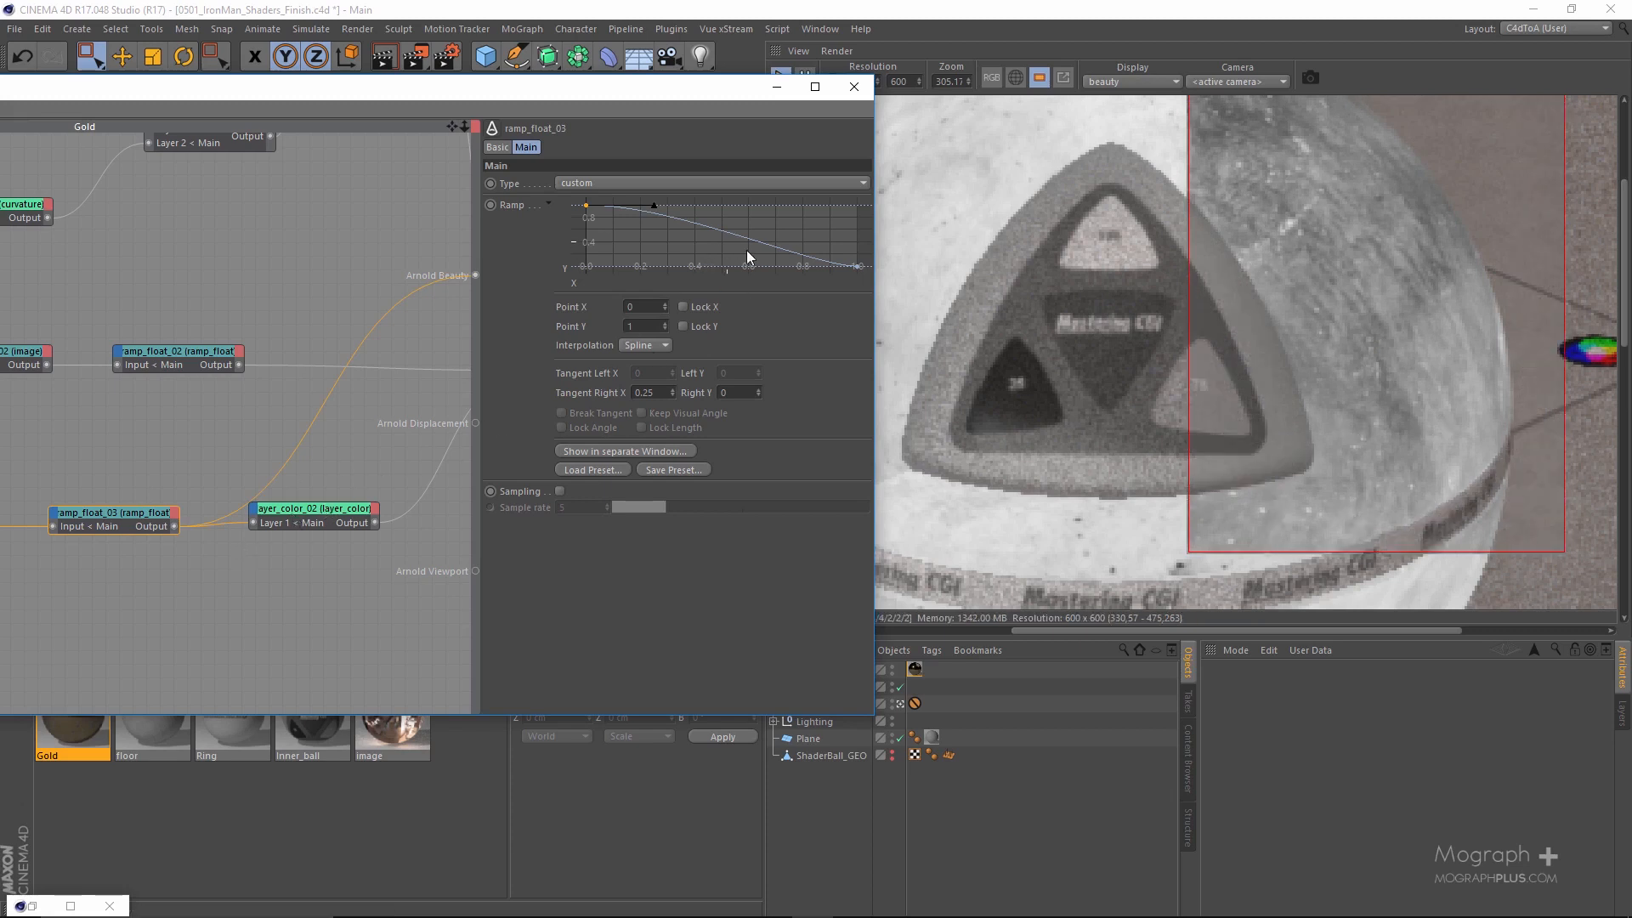
{"action": "left_click_drag", "start_coordinate": [588, 210], "coordinate": [586, 228]}
{"action": "left_click", "coordinate": [662, 325]}
{"action": "key", "text": "BackSpace"}
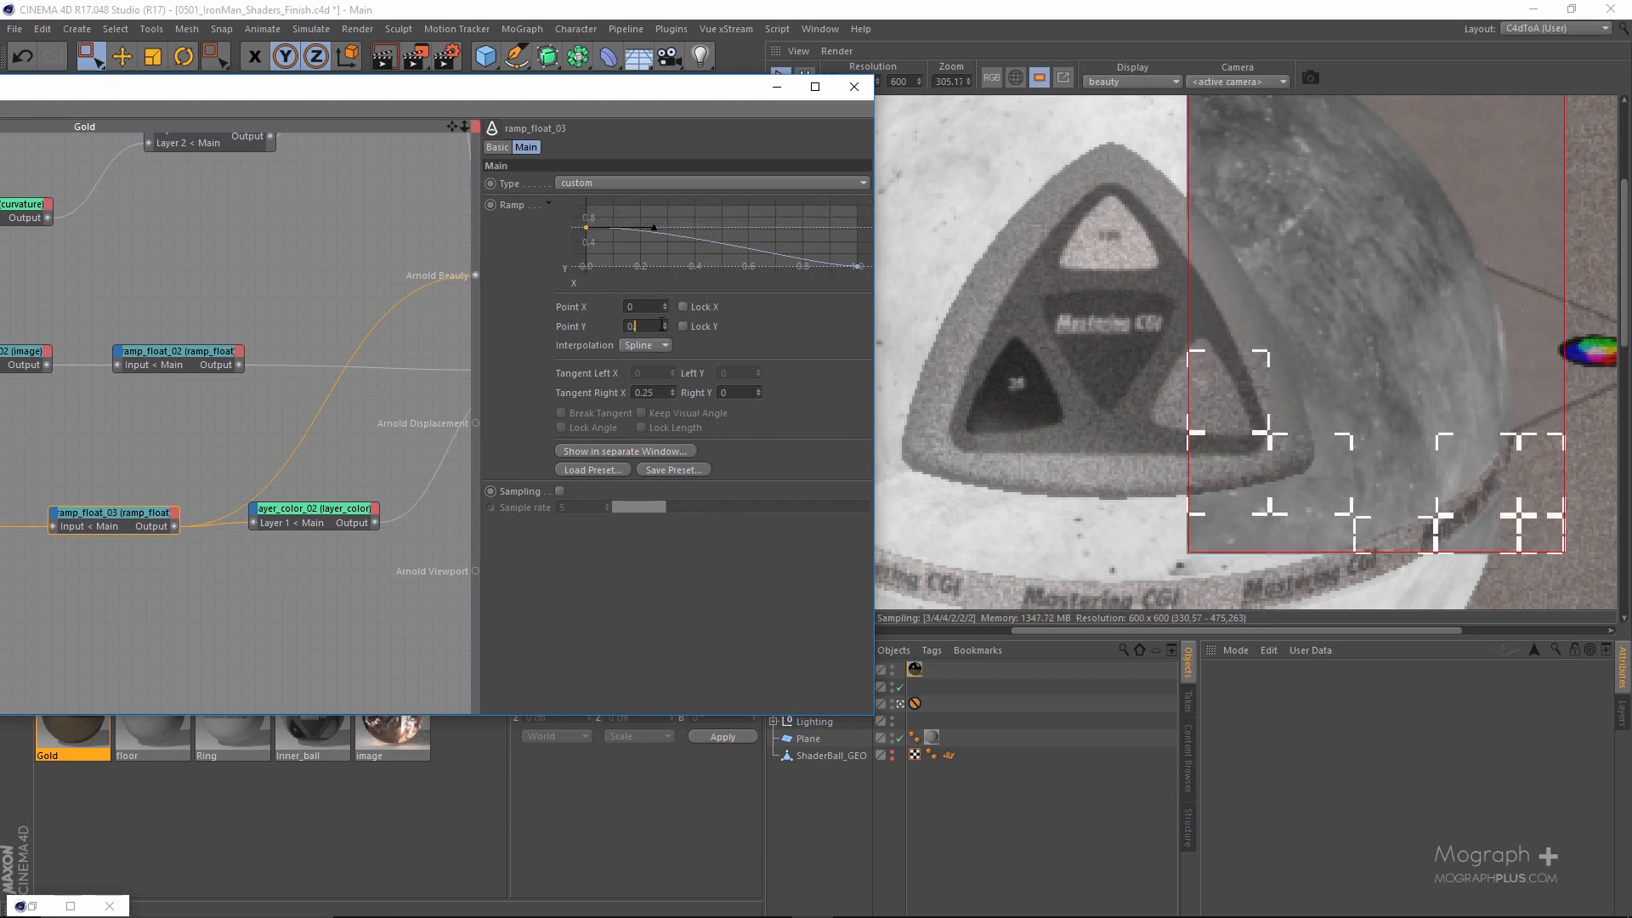
{"action": "type", "text": "5"}
{"action": "key", "text": "Return"}
Set the BW38 ramp's end point to a Y value of 0.1, after trying 0.04.
{"action": "left_click", "coordinate": [857, 265]}
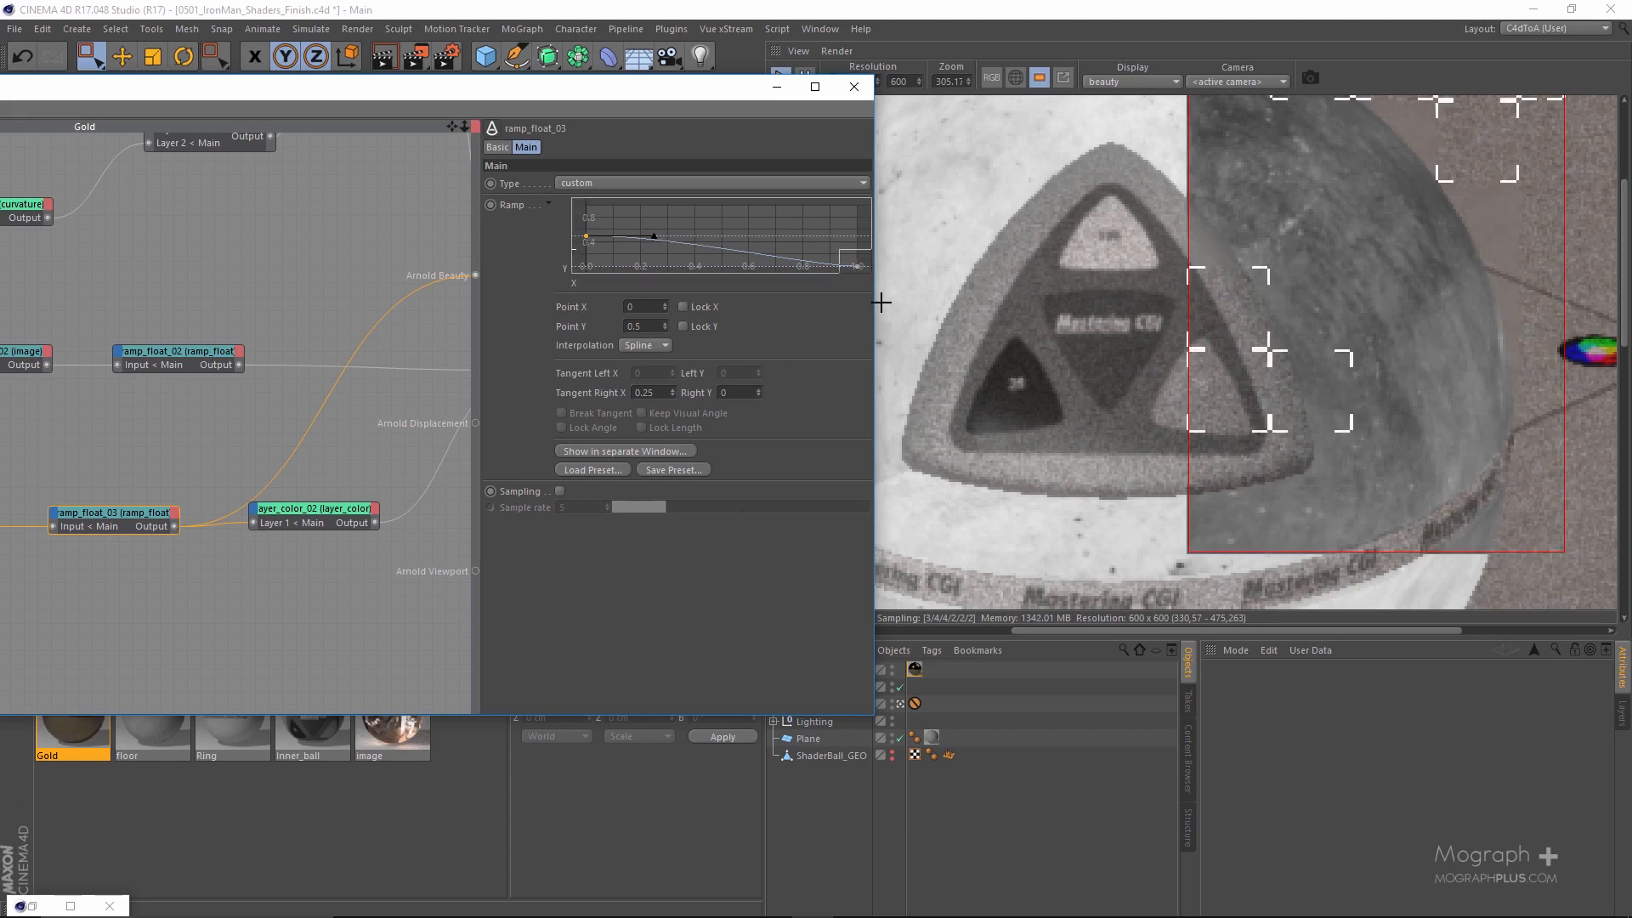
{"action": "left_click", "coordinate": [646, 327]}
{"action": "type", "text": ".04"}
{"action": "key", "text": "Return"}
{"action": "key", "text": "BackSpace"}
{"action": "key", "text": "BackSpace"}
{"action": "type", "text": "1"}
{"action": "key", "text": "Return"}
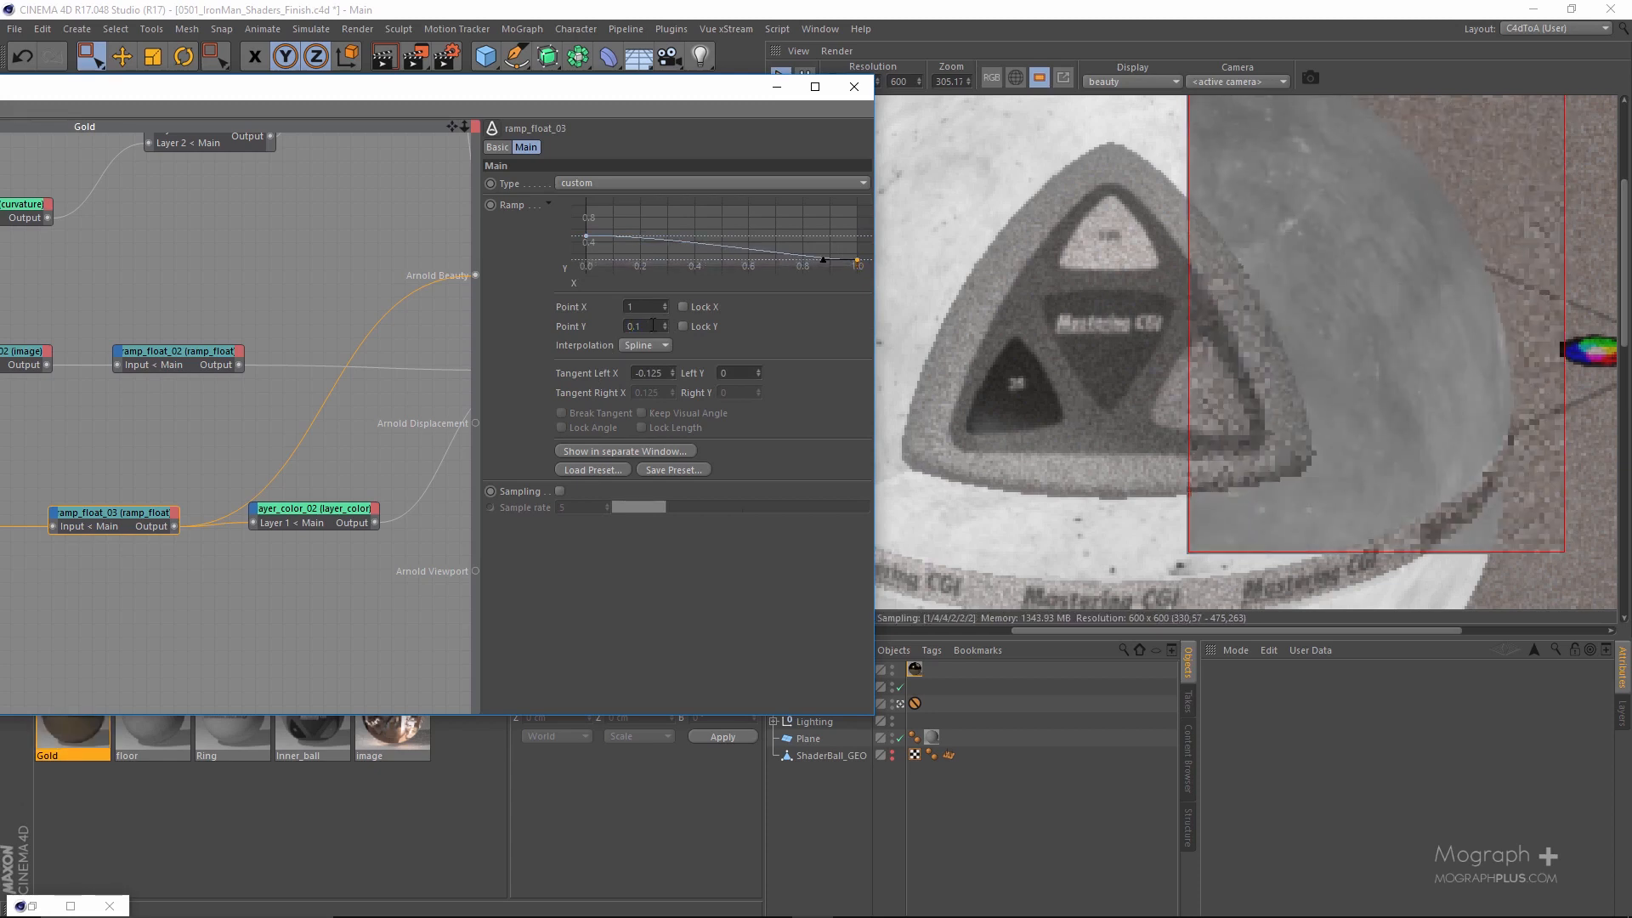
Reconnect the standard shader to Arnold Beauty to view the adjusted roughness on the gold surface.
{"action": "middle_click_drag", "start_coordinate": [214, 526], "coordinate": [151, 522]}
{"action": "middle_click_drag", "start_coordinate": [459, 429], "coordinate": [200, 486]}
{"action": "left_click", "coordinate": [156, 406]}
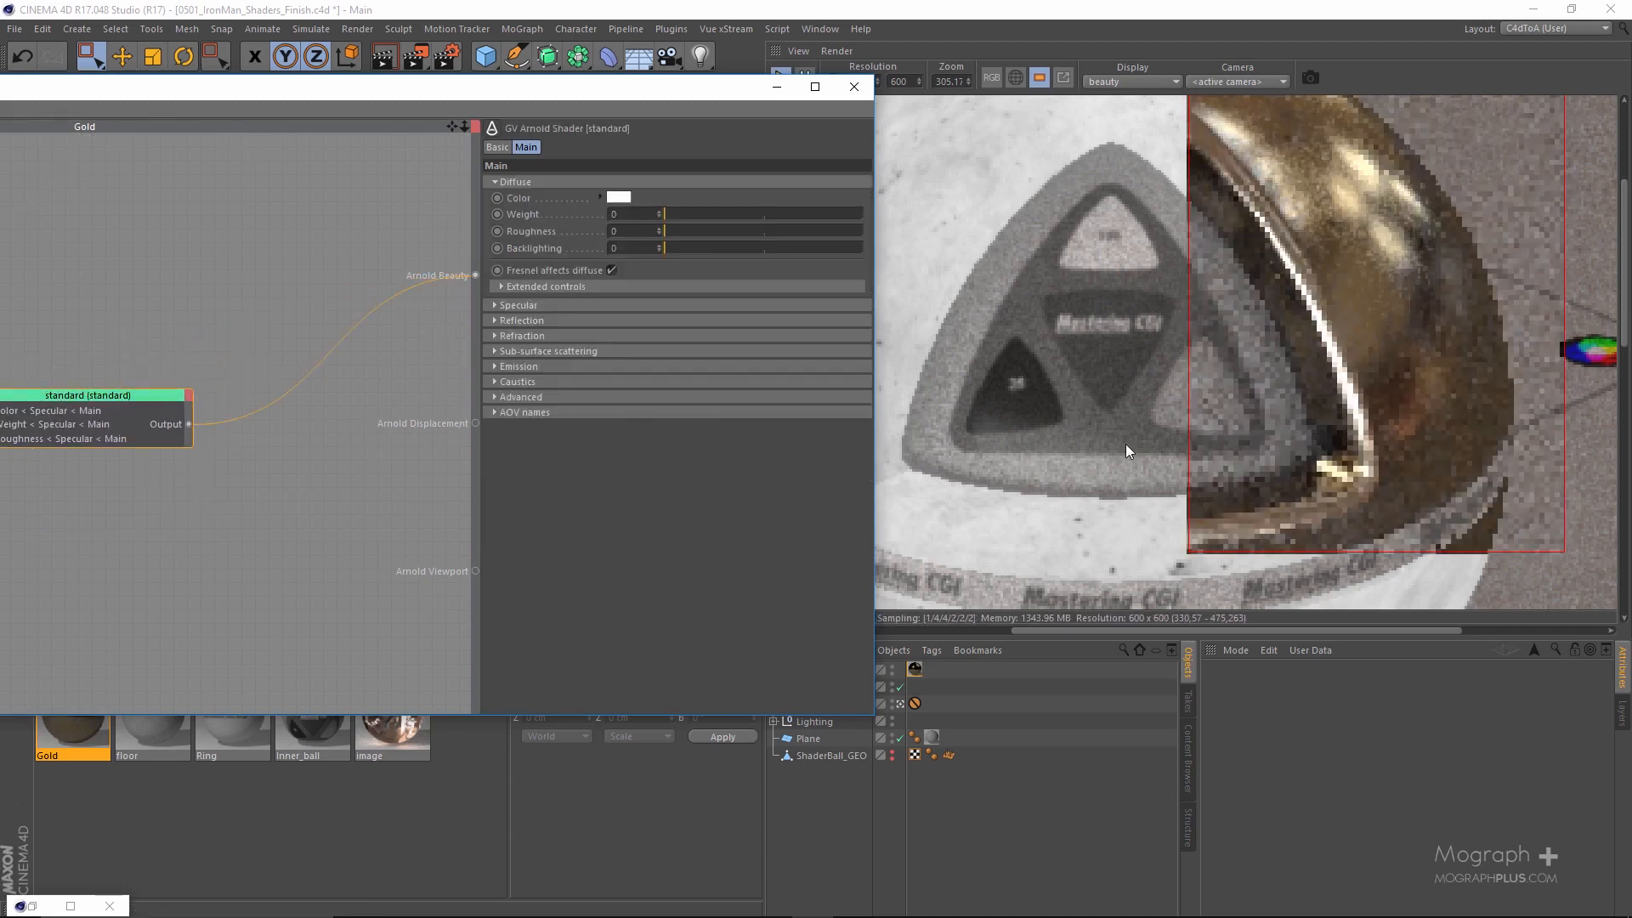
Preview the layer_color shader that feeds the specular color through Arnold Beauty.
{"action": "middle_click_drag", "start_coordinate": [1093, 240], "coordinate": [1101, 283]}
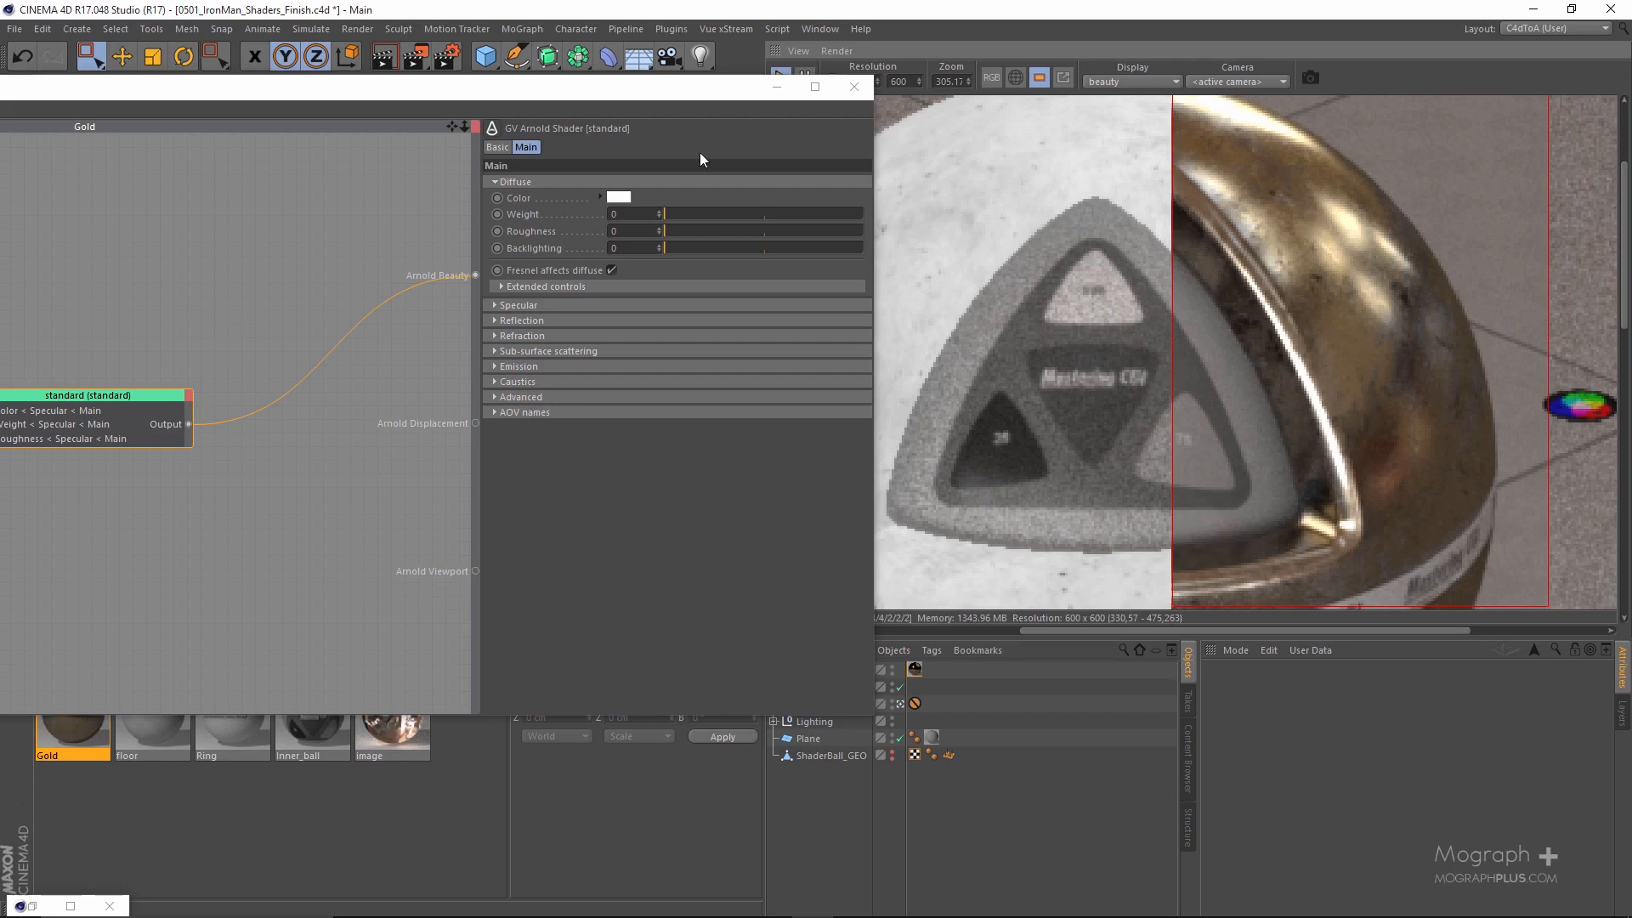
{"action": "left_click_drag", "start_coordinate": [532, 84], "coordinate": [782, 106]}
{"action": "scroll", "coordinate": [324, 291], "scroll_direction": "down", "scroll_amount": 3}
{"action": "middle_click_drag", "start_coordinate": [325, 291], "coordinate": [564, 548], "text": "alt"}
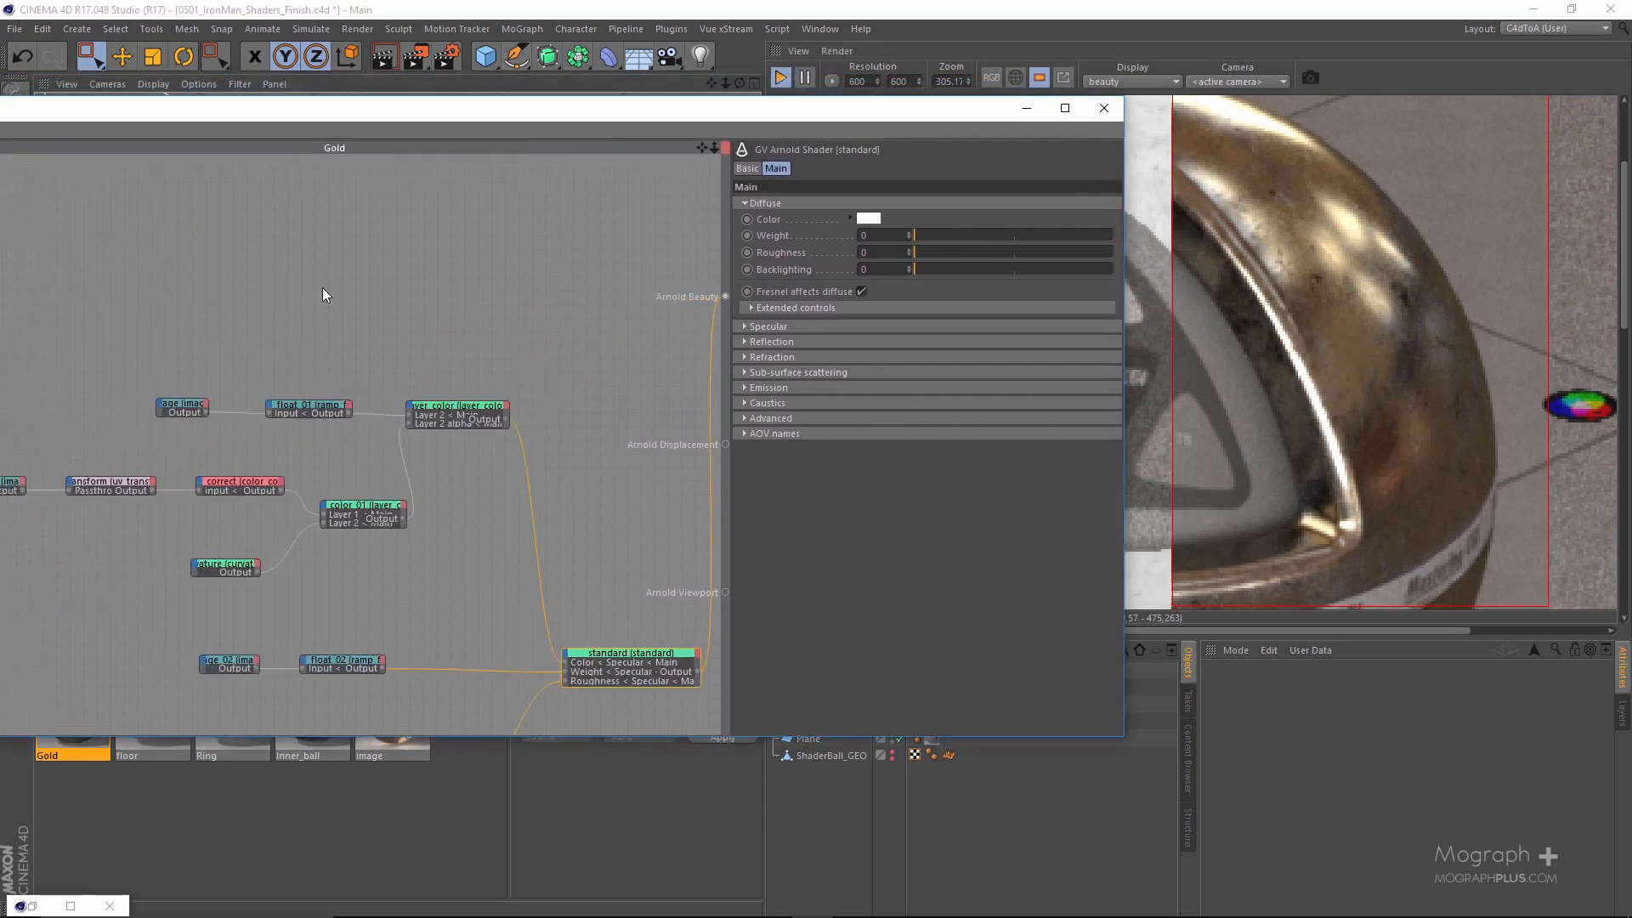
{"action": "middle_click_drag", "start_coordinate": [431, 330], "coordinate": [428, 314], "text": "alt"}
{"action": "left_click", "coordinate": [438, 270]}
{"action": "key", "text": "alt+w"}
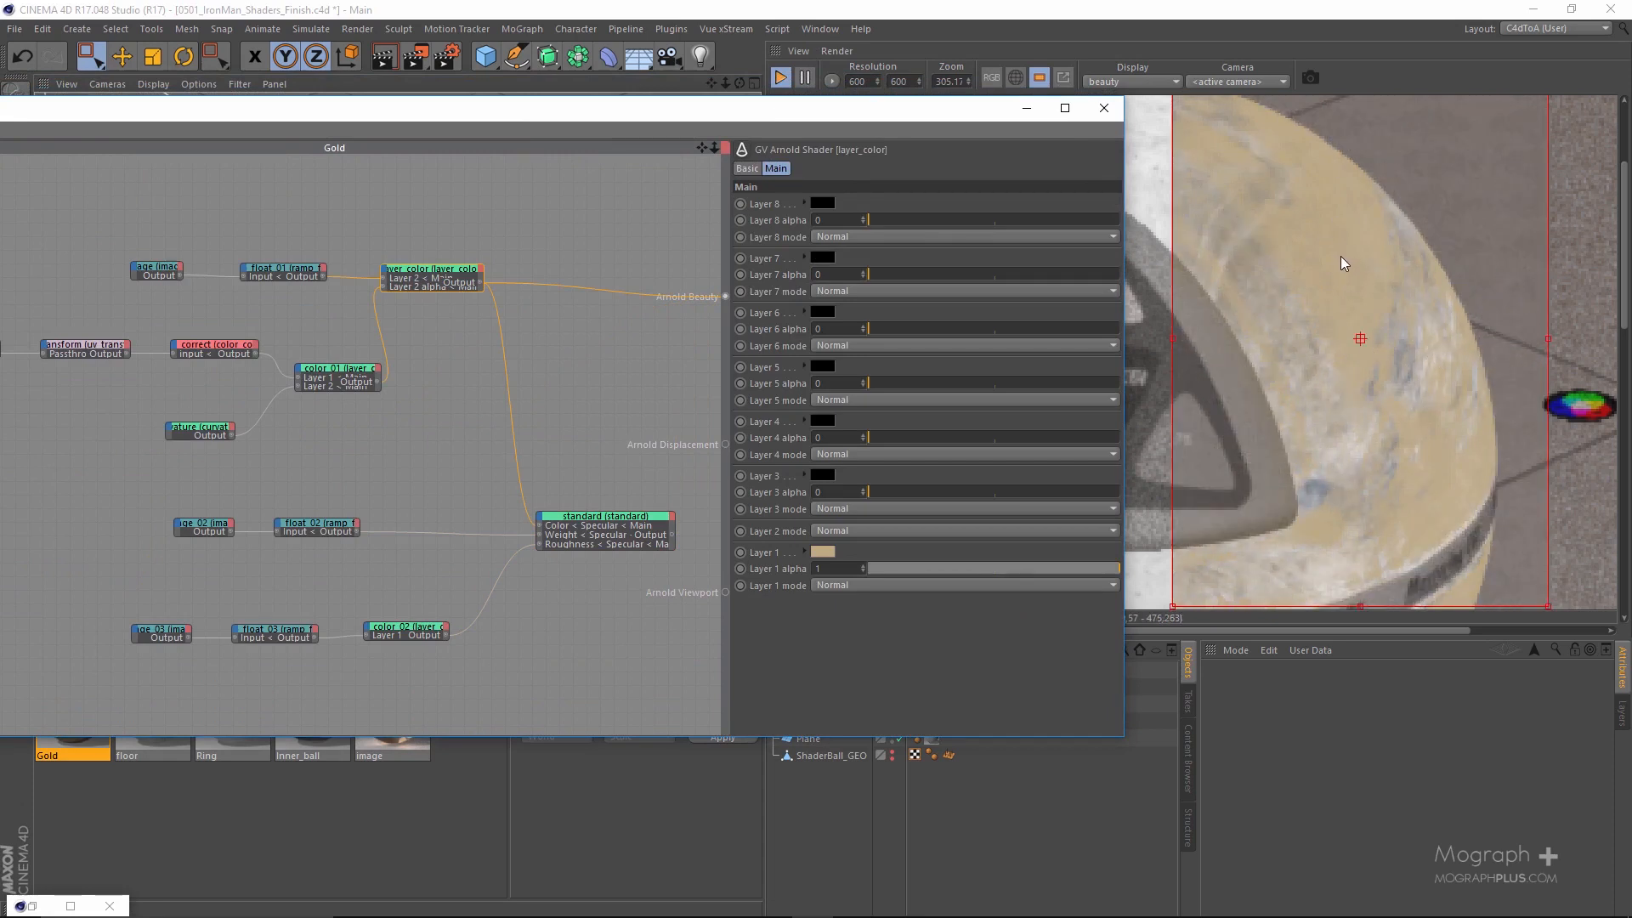
{"action": "left_click_drag", "start_coordinate": [732, 114], "coordinate": [809, 50]}
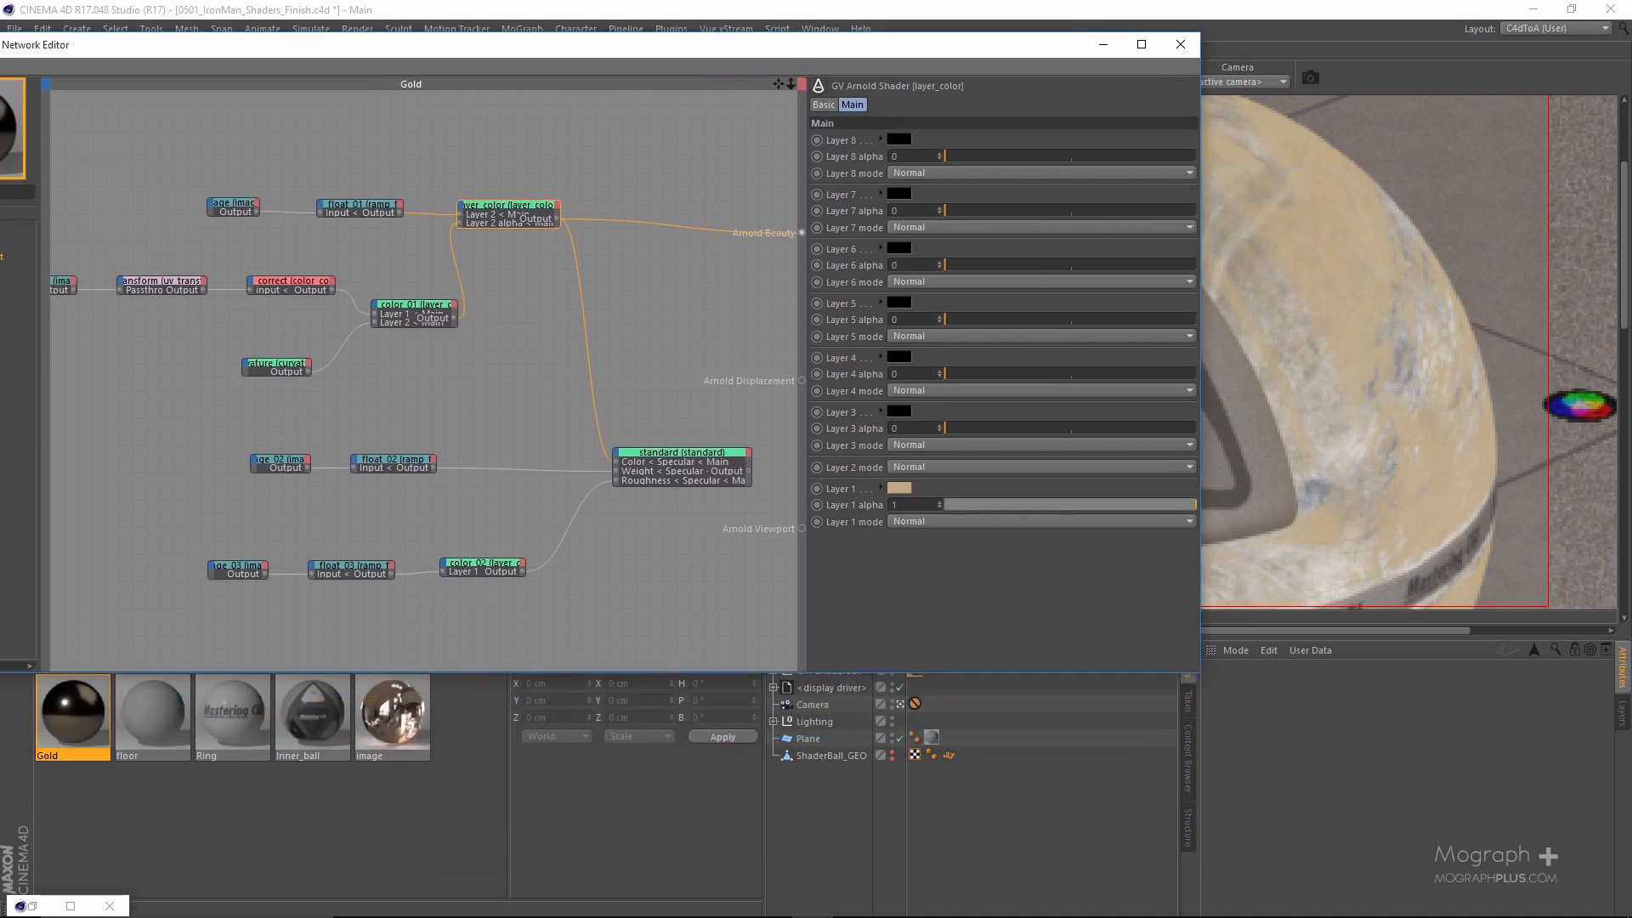
{"action": "middle_click_drag", "start_coordinate": [474, 668], "coordinate": [488, 554]}
Set the Layer 2 color of layer_color_02 to a neutral grey with RGB 162, 162, 162.
{"action": "left_click", "coordinate": [536, 451]}
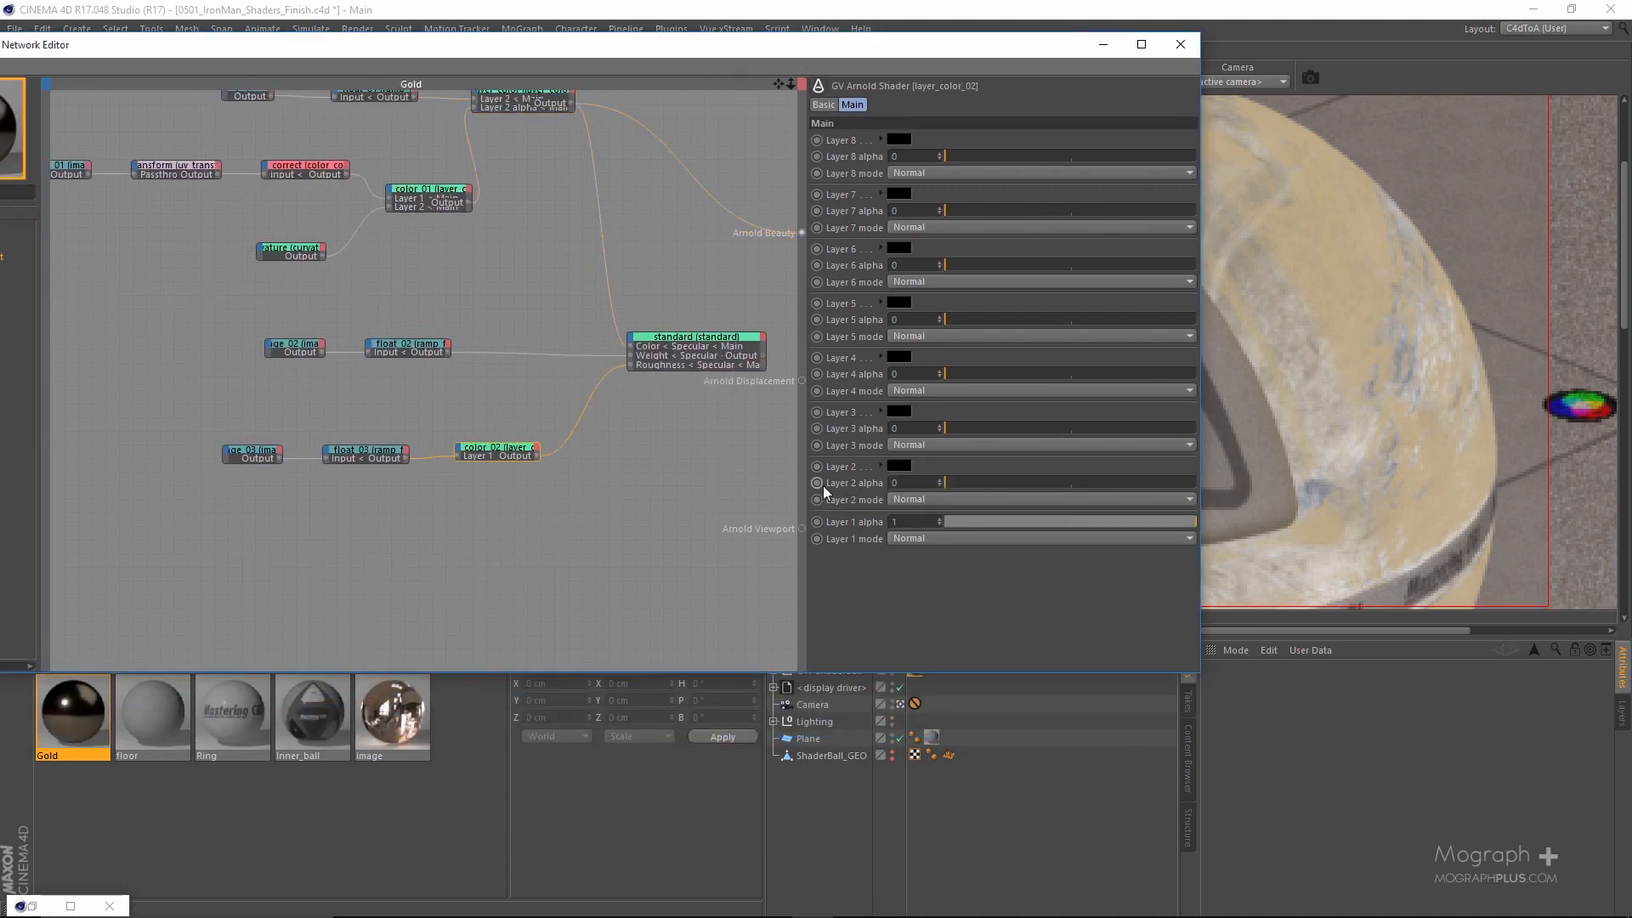
{"action": "left_click_drag", "start_coordinate": [882, 51], "coordinate": [634, 77]}
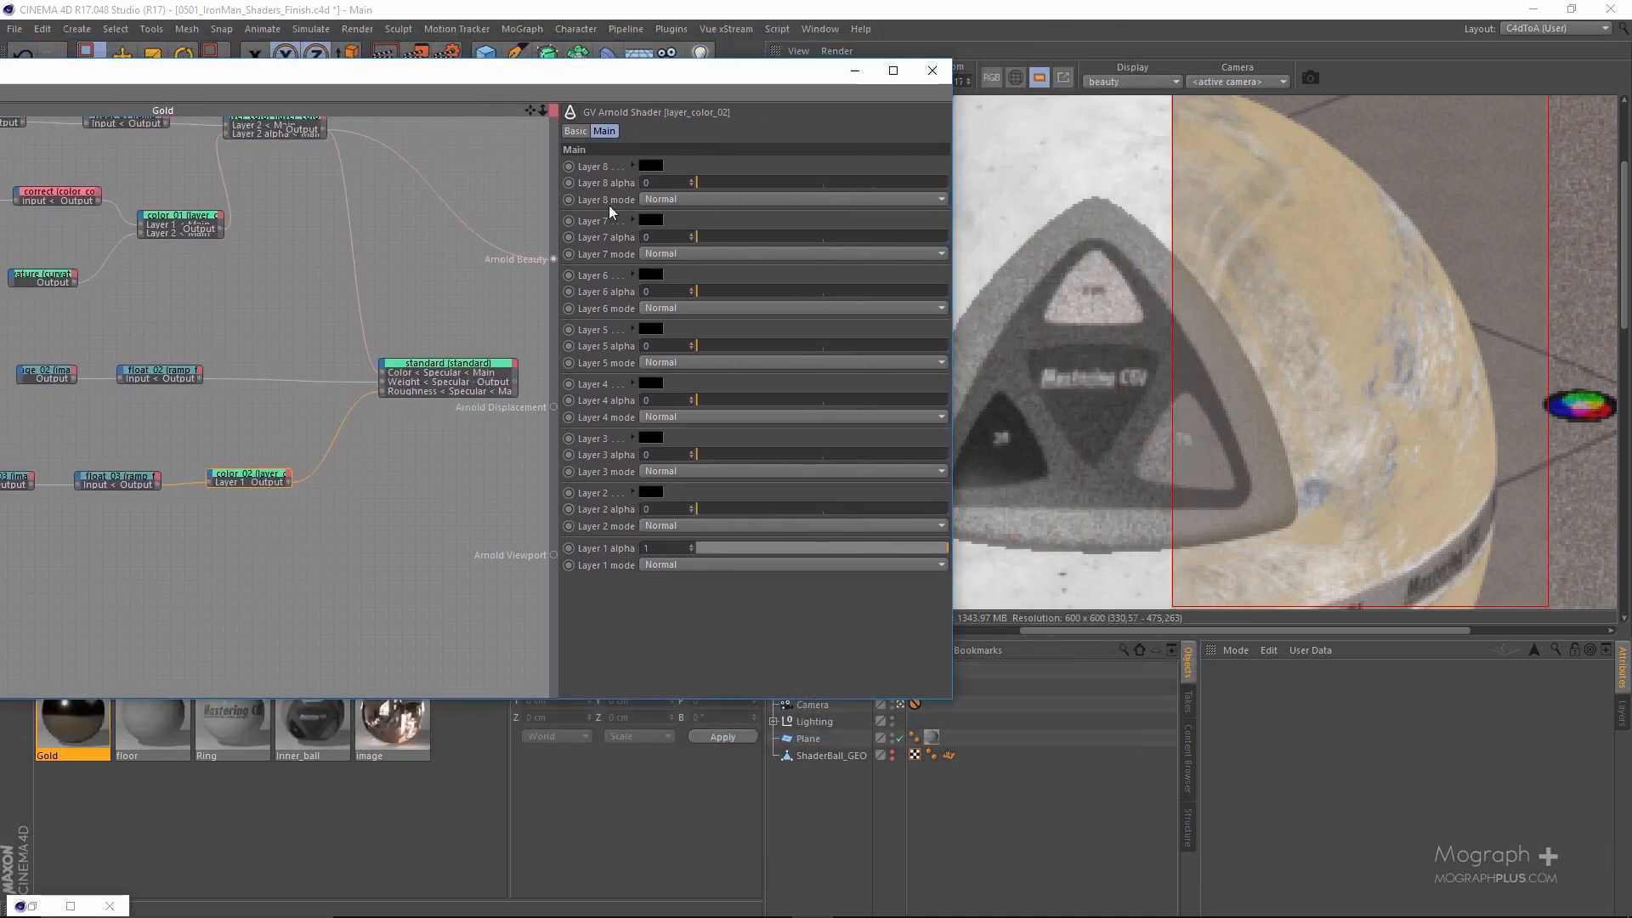
{"action": "left_click", "coordinate": [649, 491]}
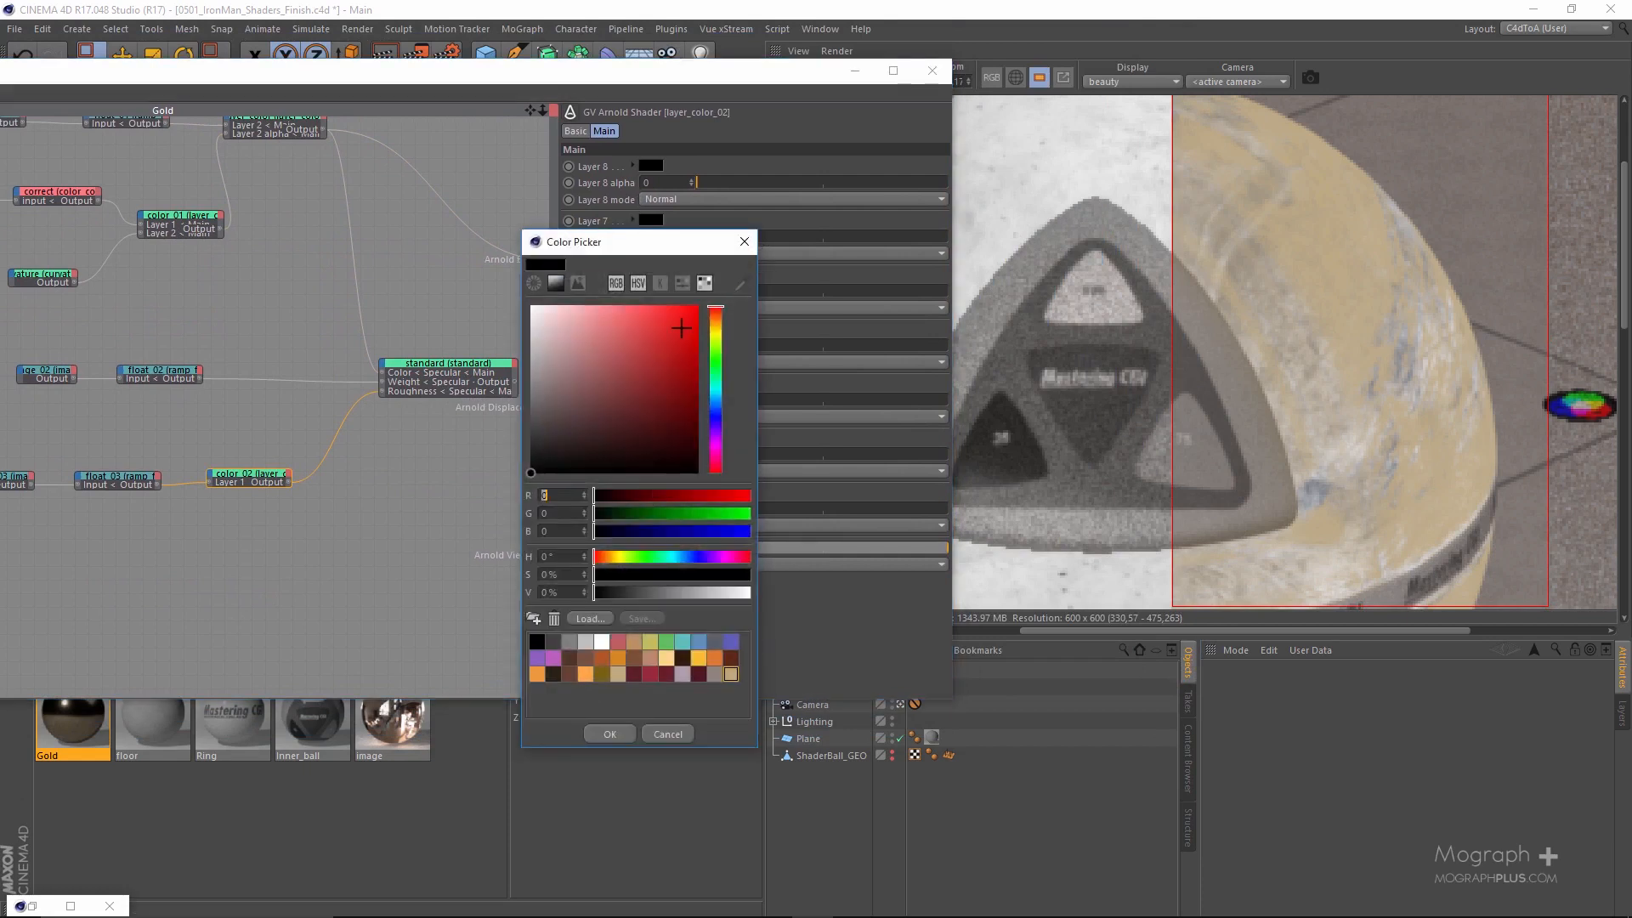
{"action": "left_click", "coordinate": [531, 377]}
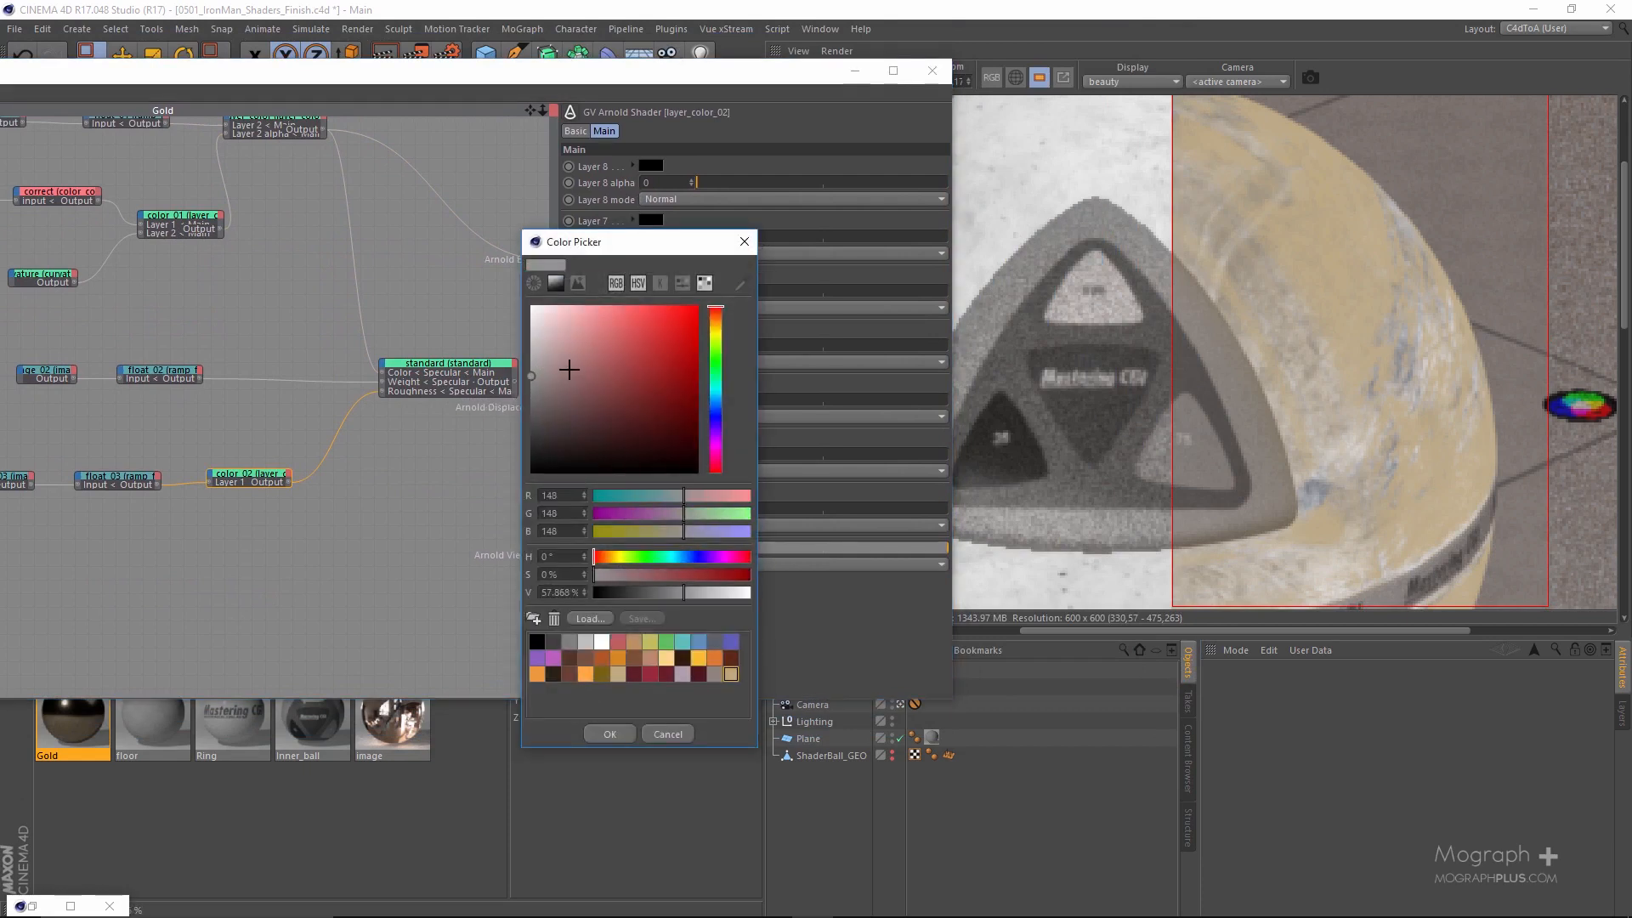
{"action": "left_click_drag", "start_coordinate": [531, 377], "coordinate": [531, 369]}
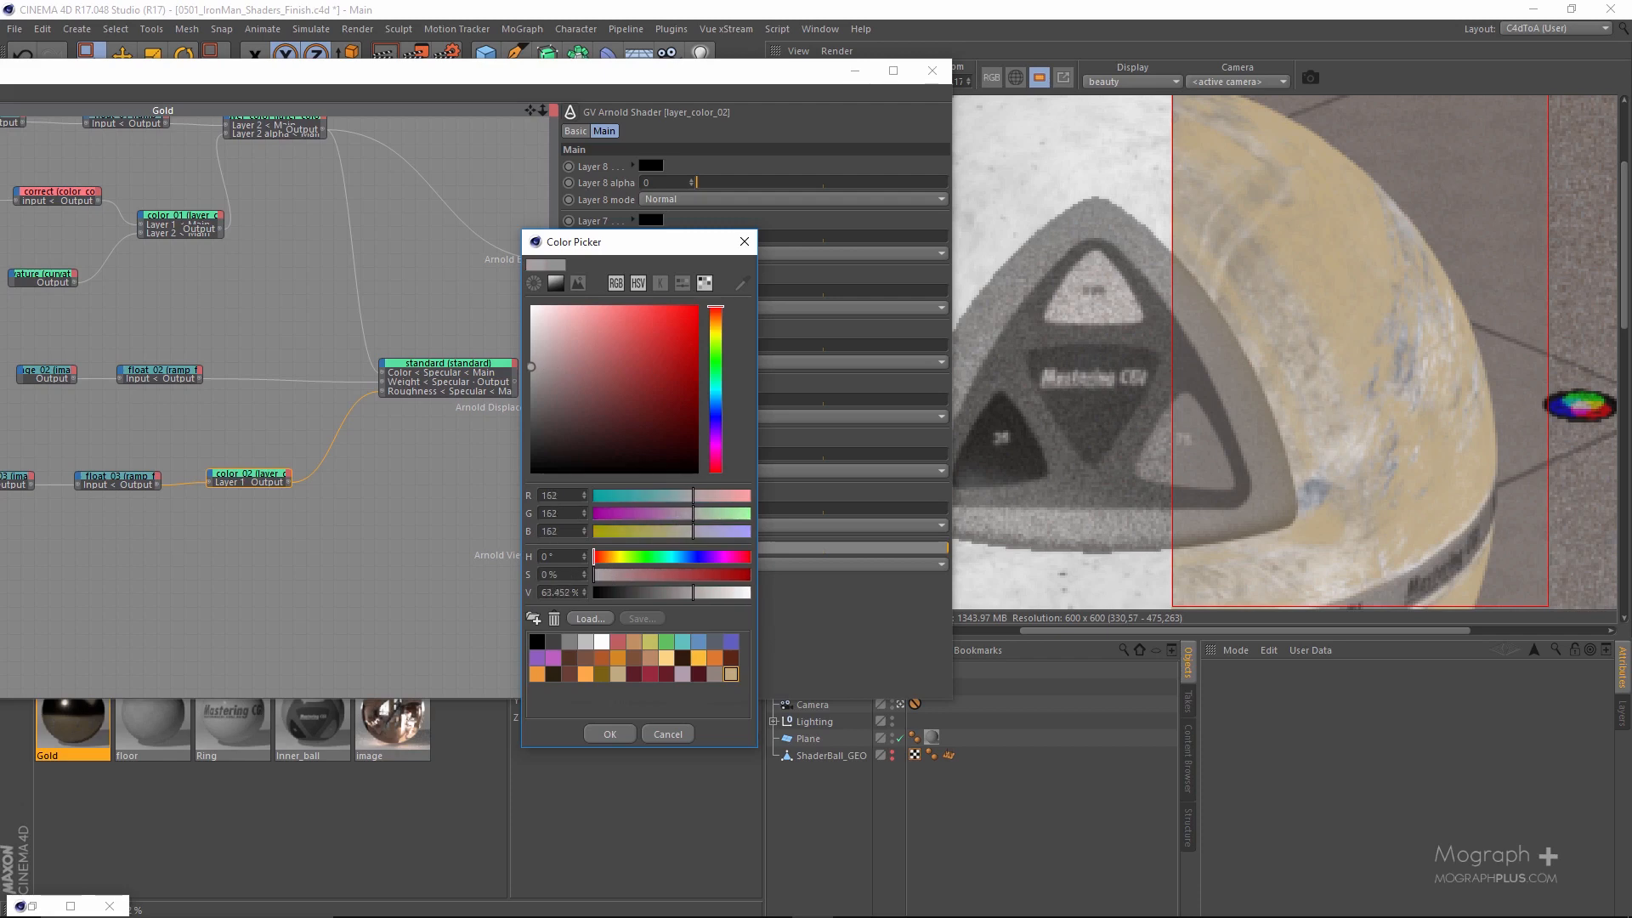
{"action": "left_click", "coordinate": [605, 732]}
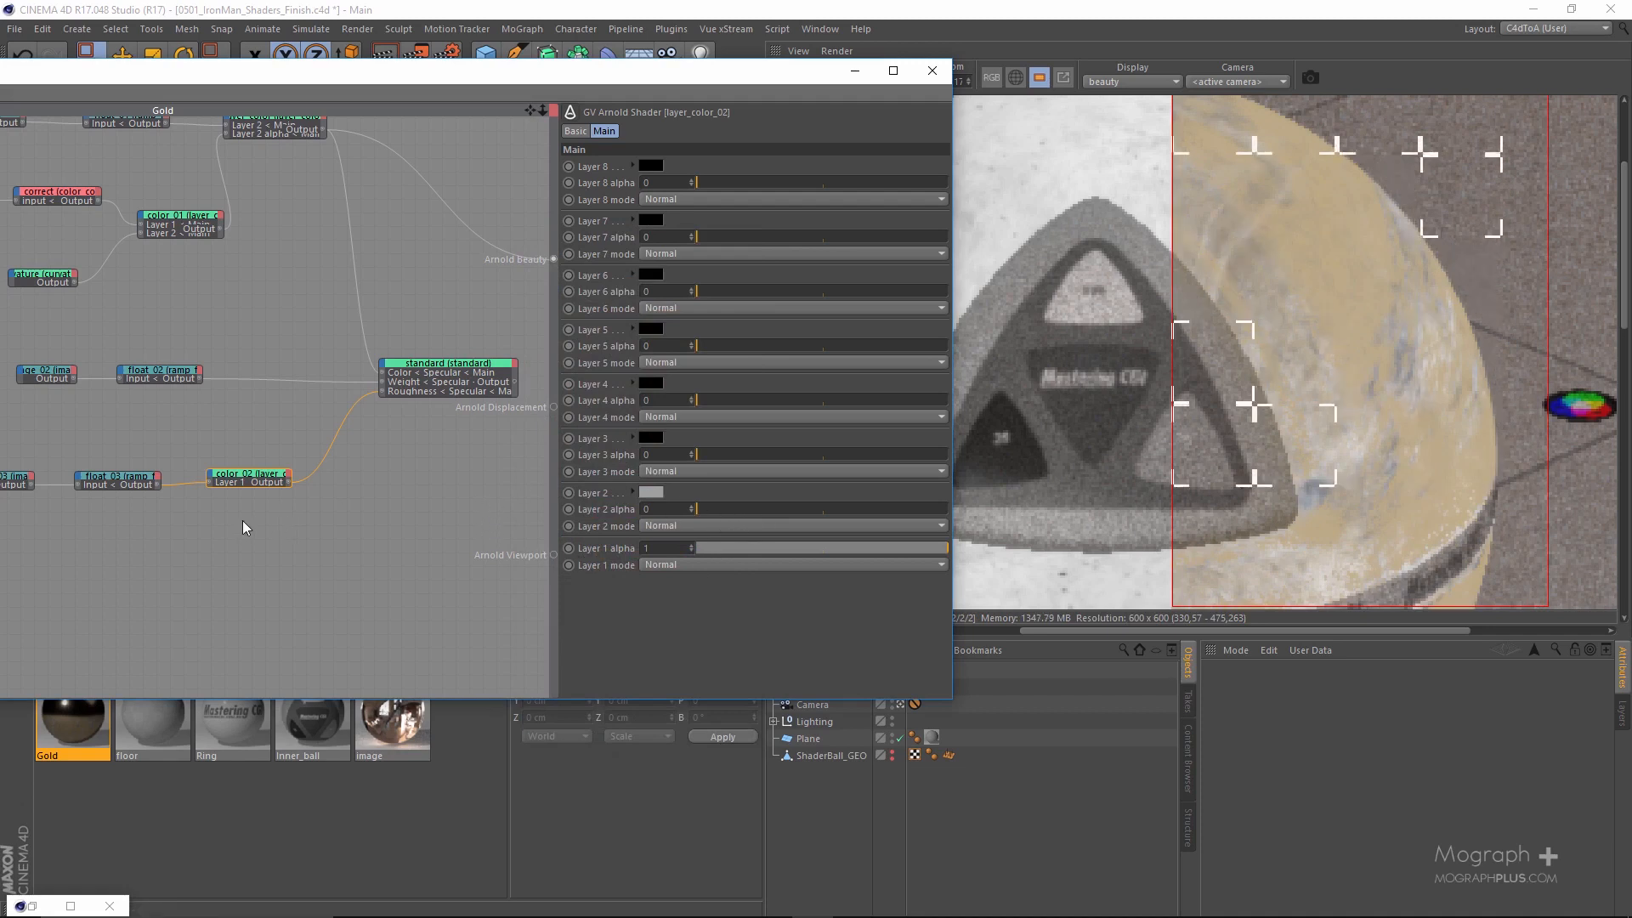
Route the standard shader to Arnold Beauty and try layer_color_02's Layer 2 alpha at 0 and 1 on the gold surface.
{"action": "middle_click_drag", "start_coordinate": [242, 520], "coordinate": [210, 527]}
{"action": "left_click", "coordinate": [435, 390]}
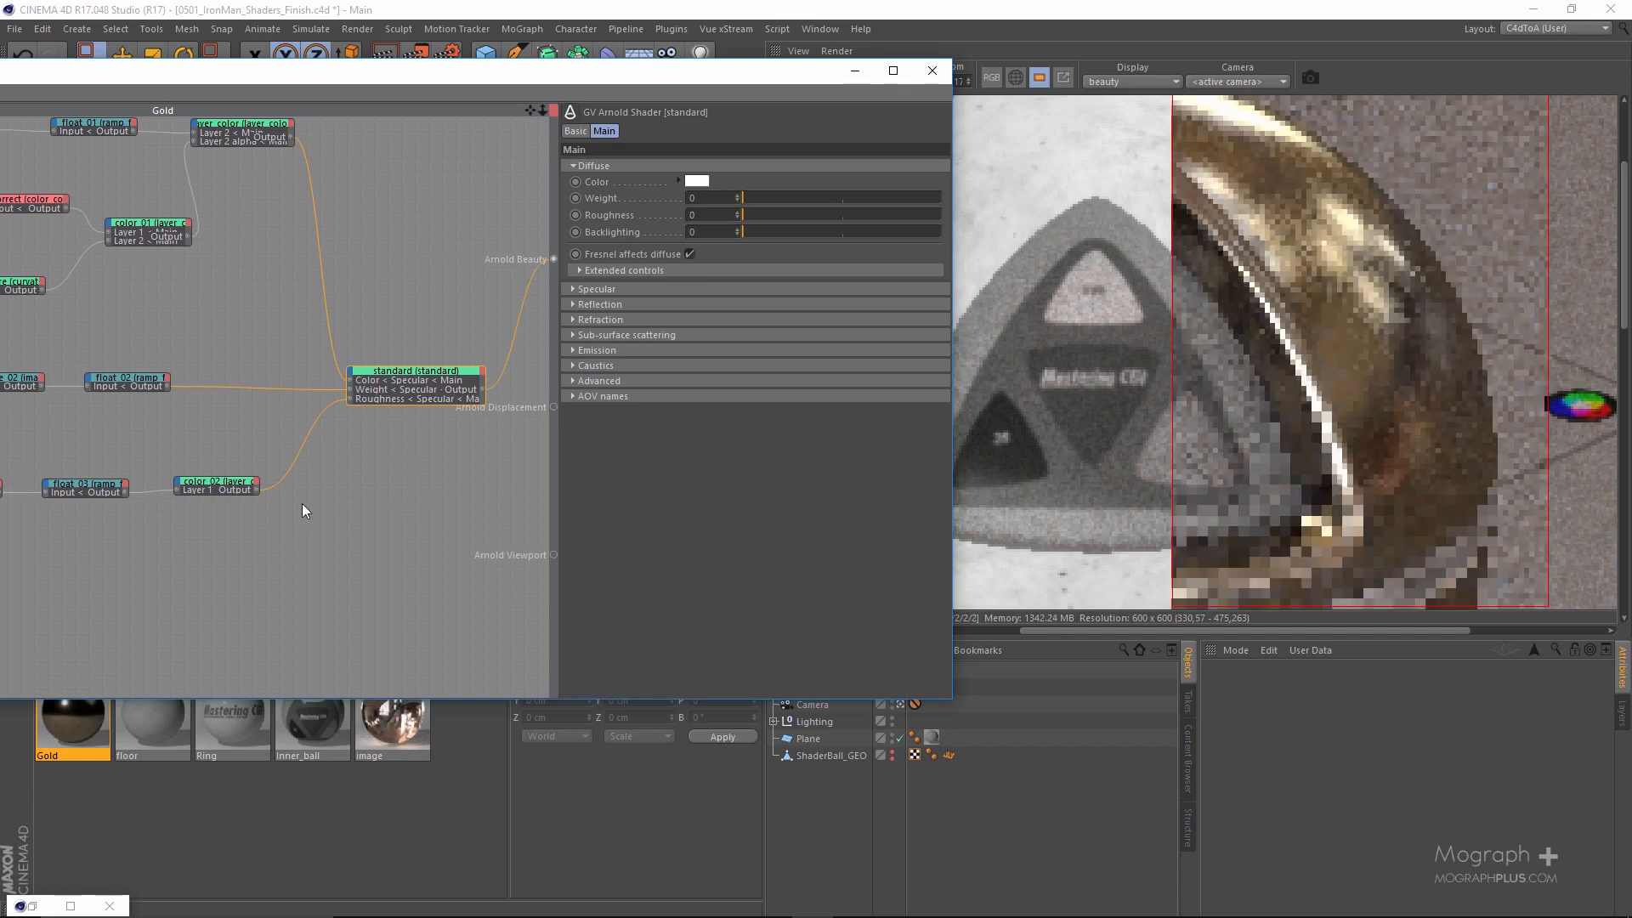
{"action": "left_click", "coordinate": [250, 490]}
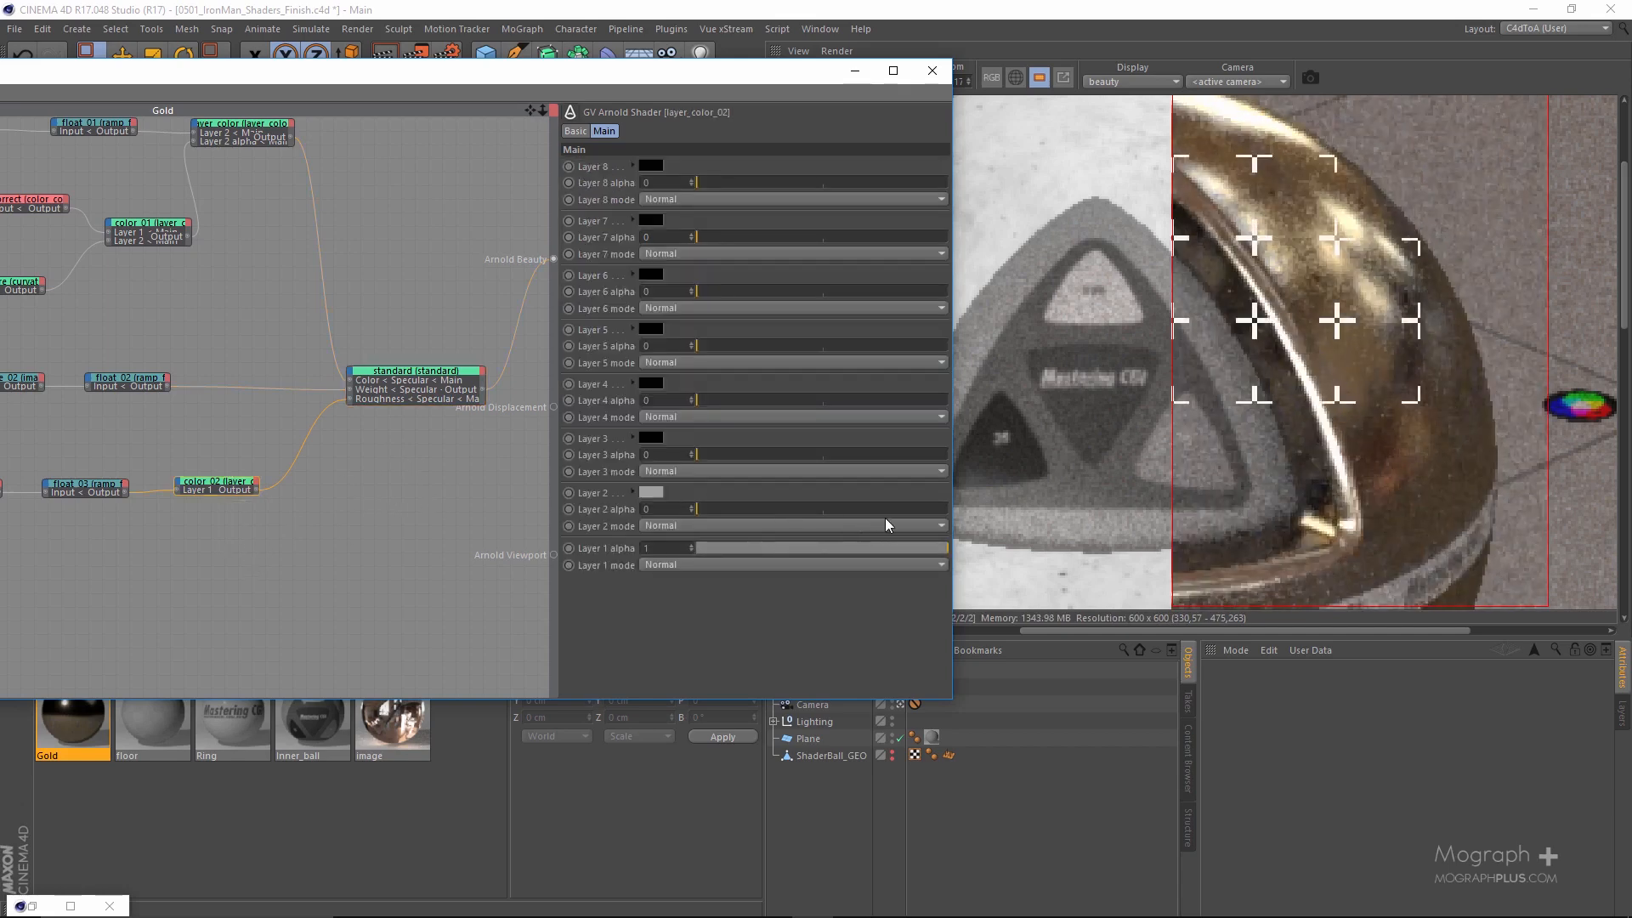
{"action": "left_click_drag", "start_coordinate": [885, 510], "coordinate": [1003, 509]}
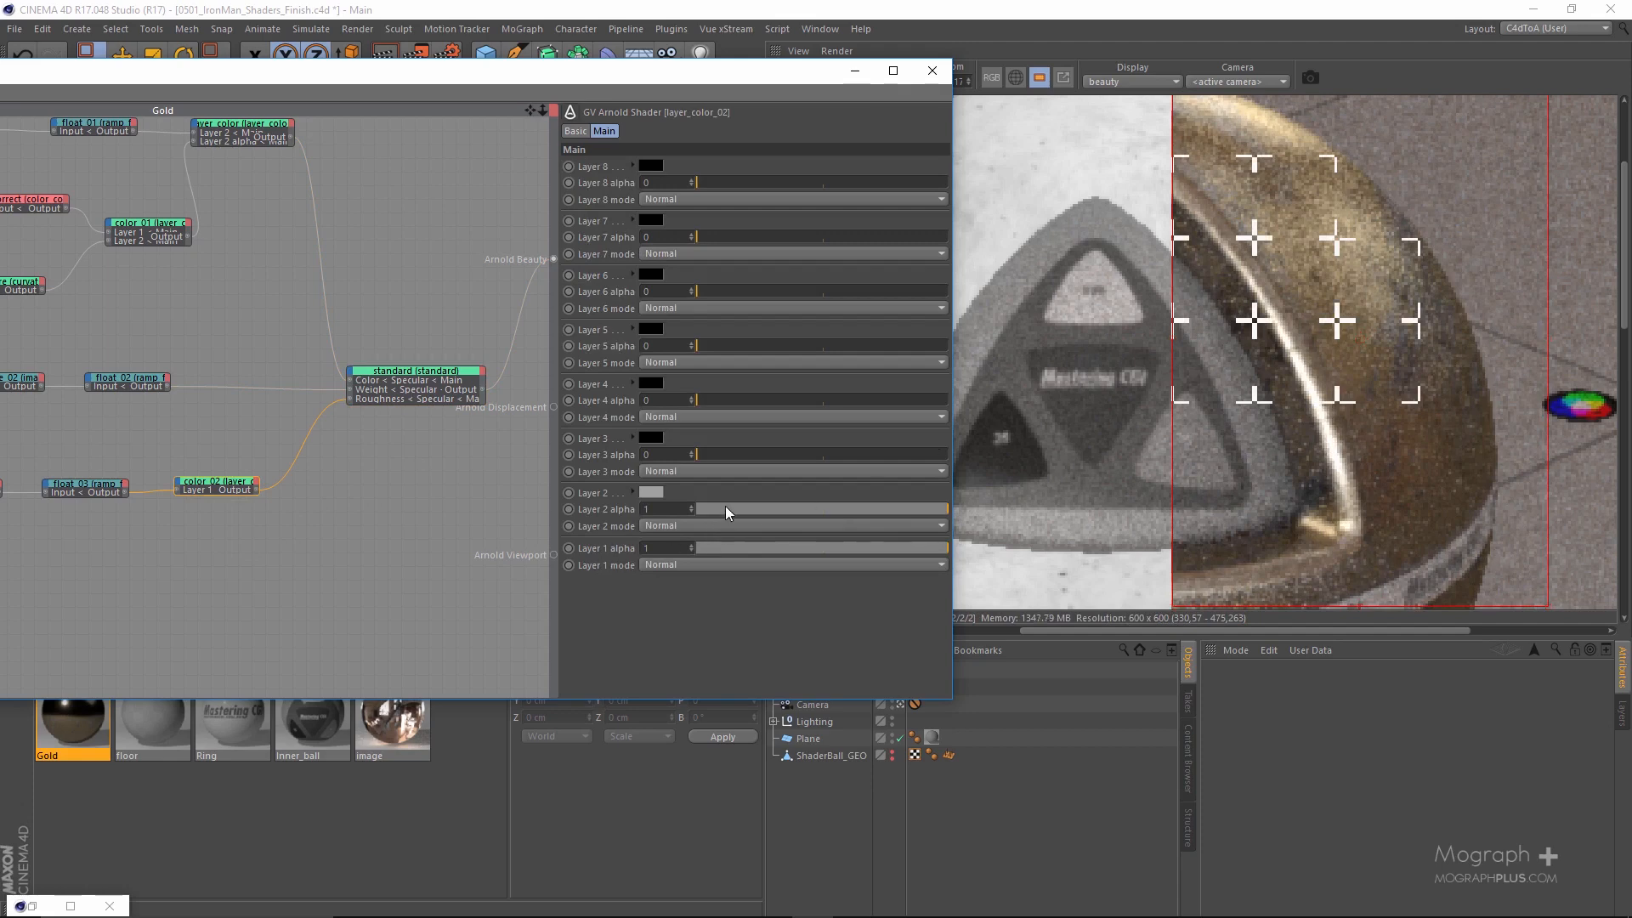
{"action": "left_click_drag", "start_coordinate": [726, 506], "coordinate": [642, 511]}
{"action": "left_click_drag", "start_coordinate": [813, 509], "coordinate": [1001, 513]}
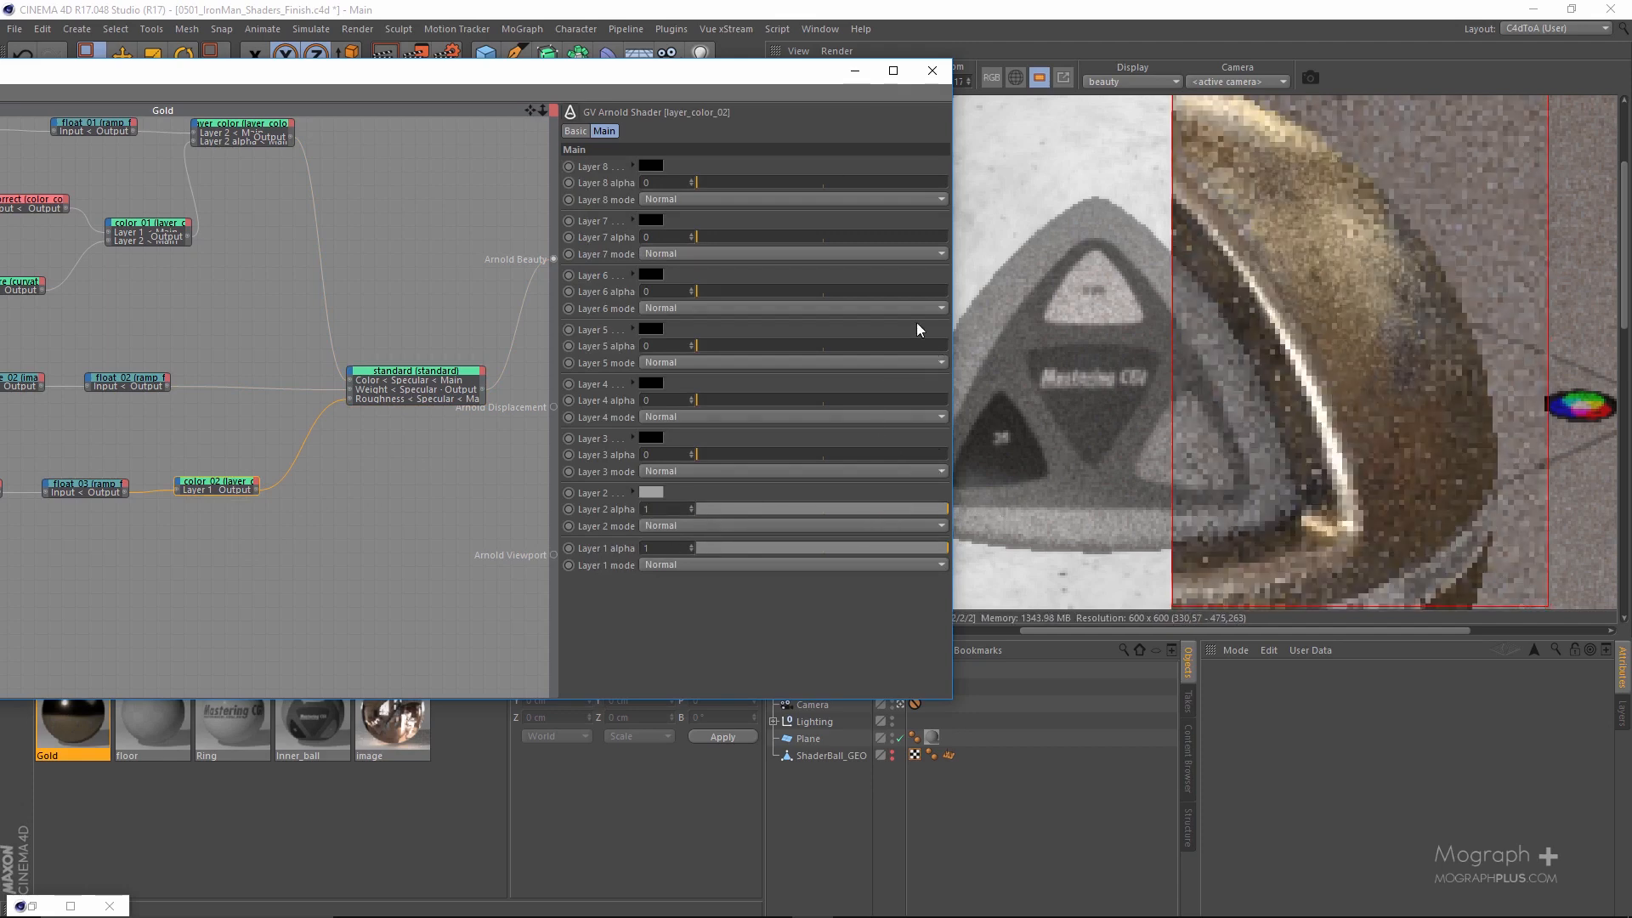
Check the layer color nodes and preview the combined scratch and curvature mask, layer_color_01, through Arnold Beauty.
{"action": "left_click_drag", "start_coordinate": [772, 72], "coordinate": [1080, 64]}
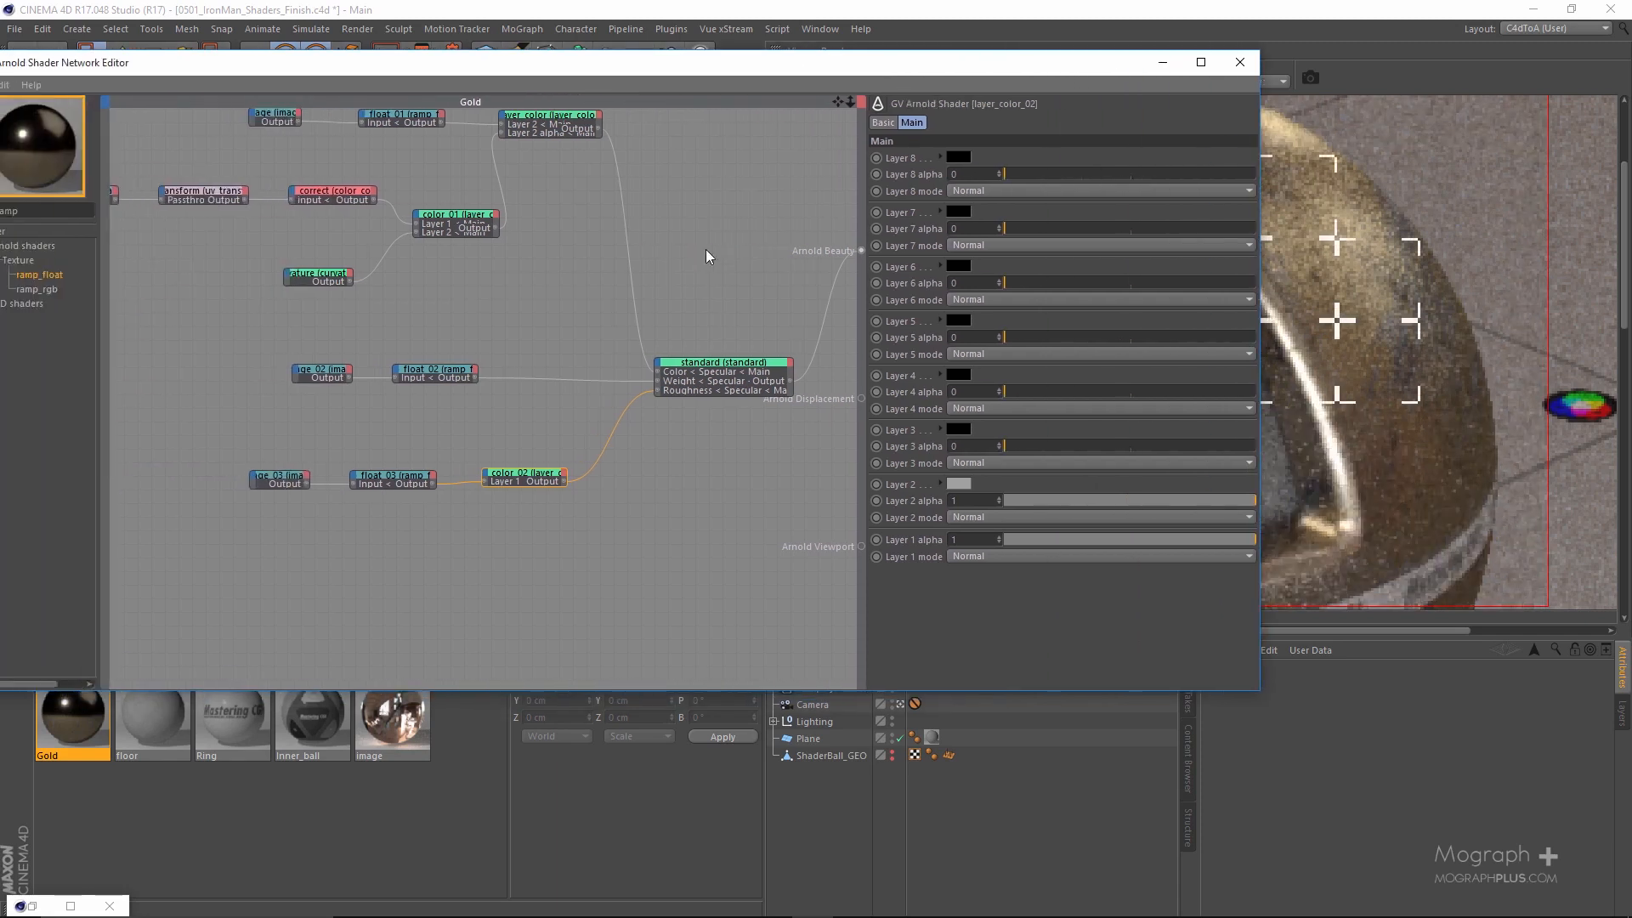
{"action": "left_click", "coordinate": [461, 277]}
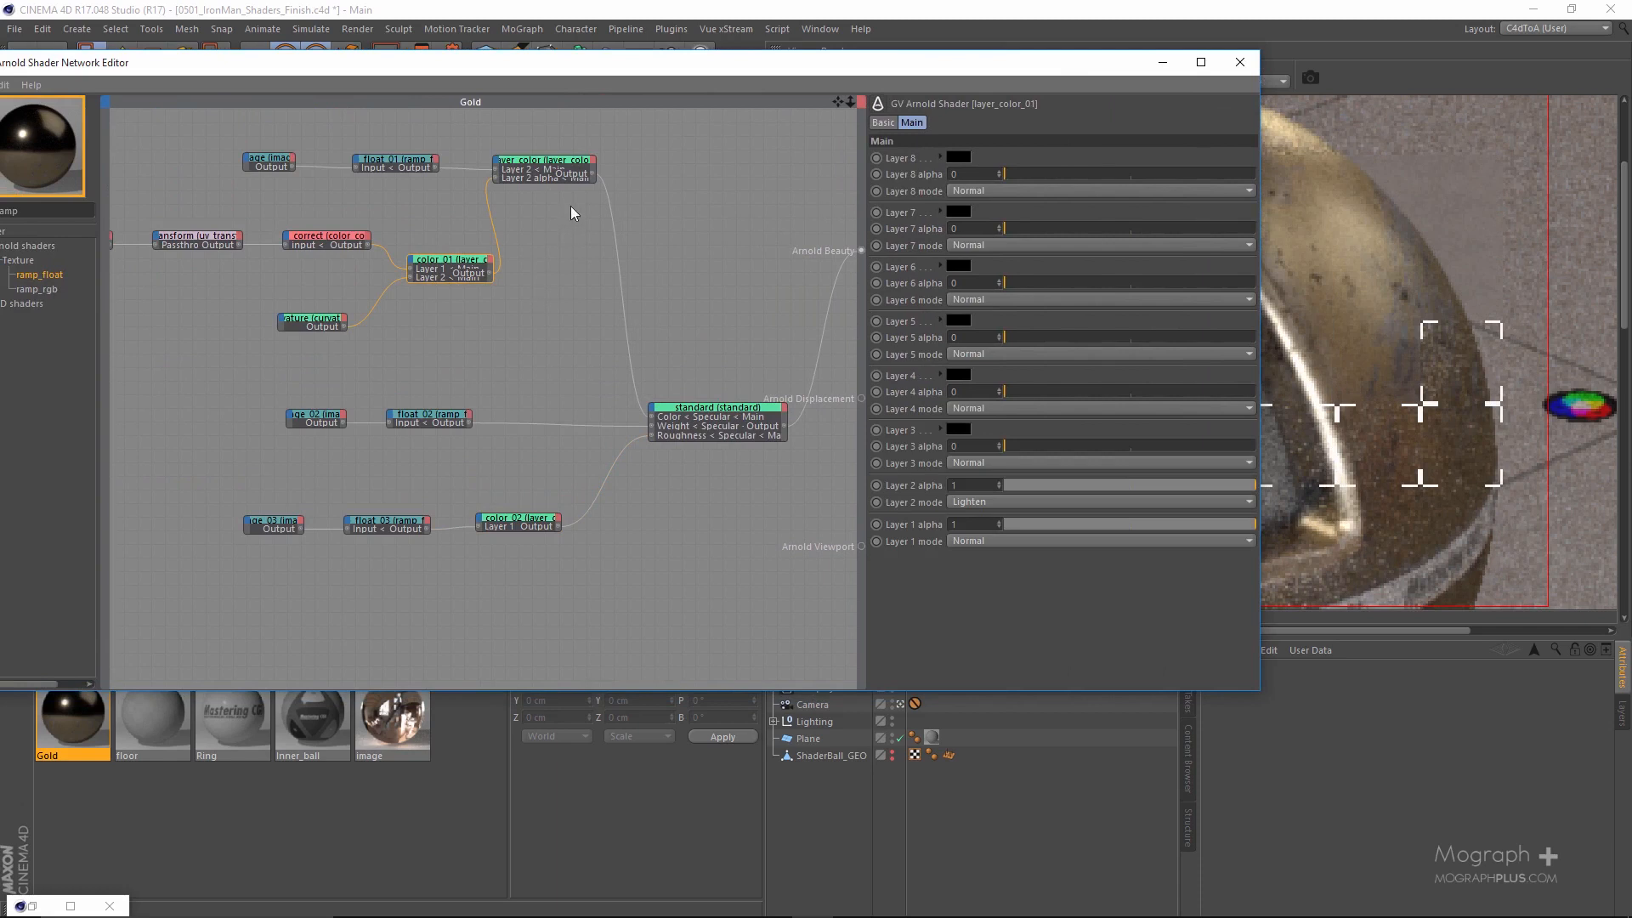
{"action": "left_click", "coordinate": [573, 168]}
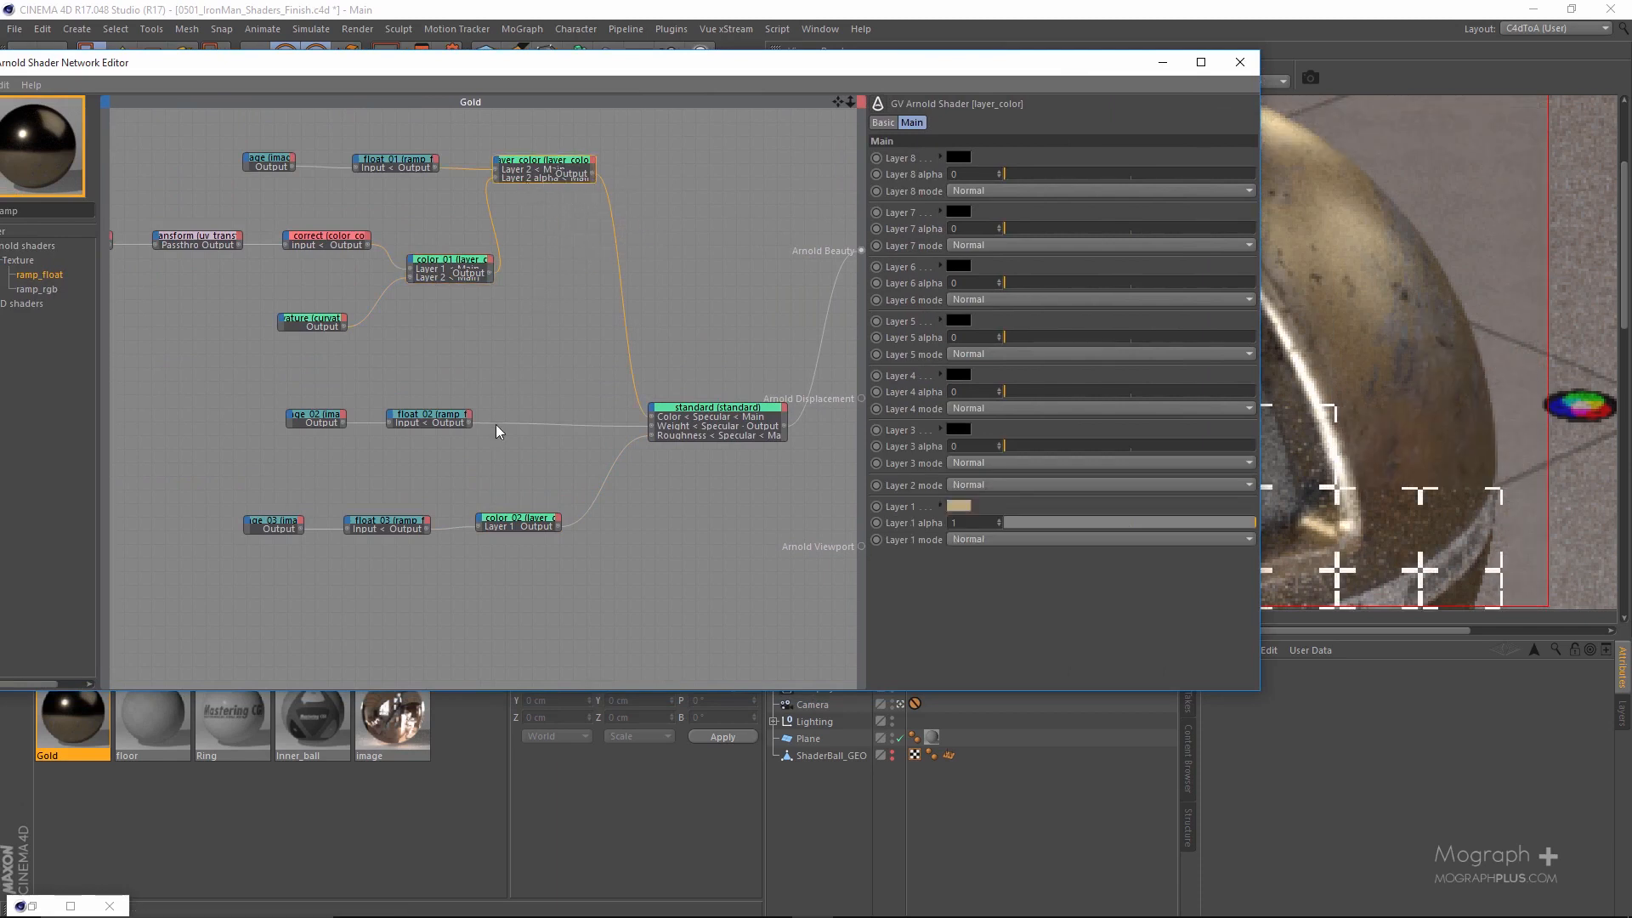
{"action": "scroll", "coordinate": [463, 272], "scroll_direction": "up", "scroll_amount": 3}
{"action": "middle_click_drag", "start_coordinate": [476, 379], "coordinate": [485, 296]}
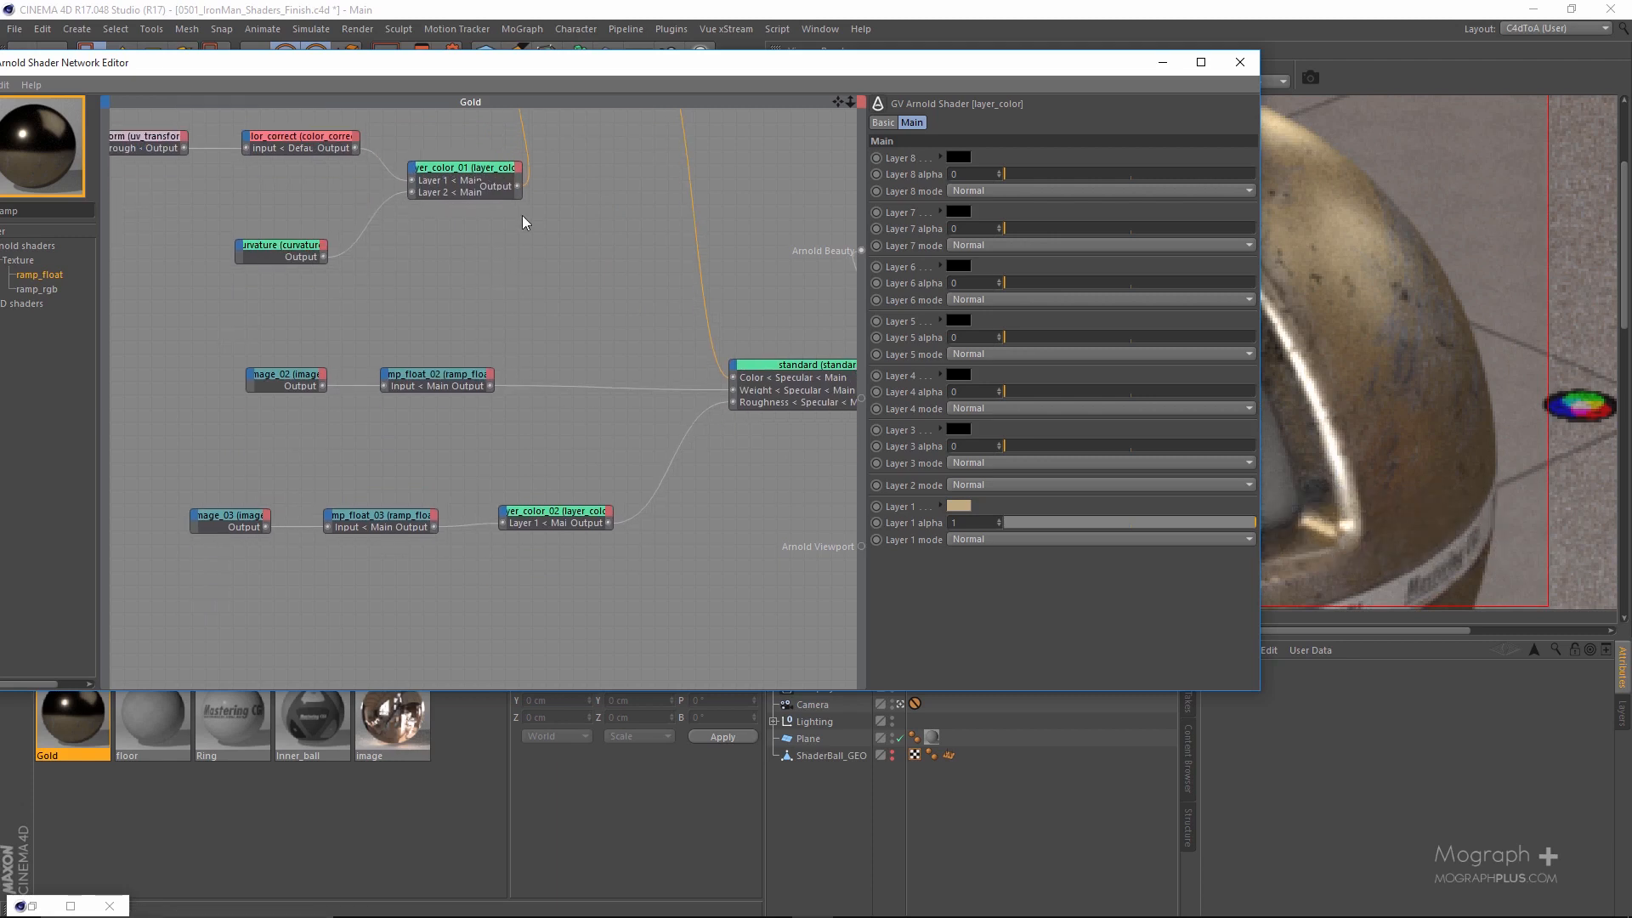
{"action": "left_click", "coordinate": [471, 171]}
{"action": "key", "text": "alt+w"}
{"action": "key", "text": "d"}
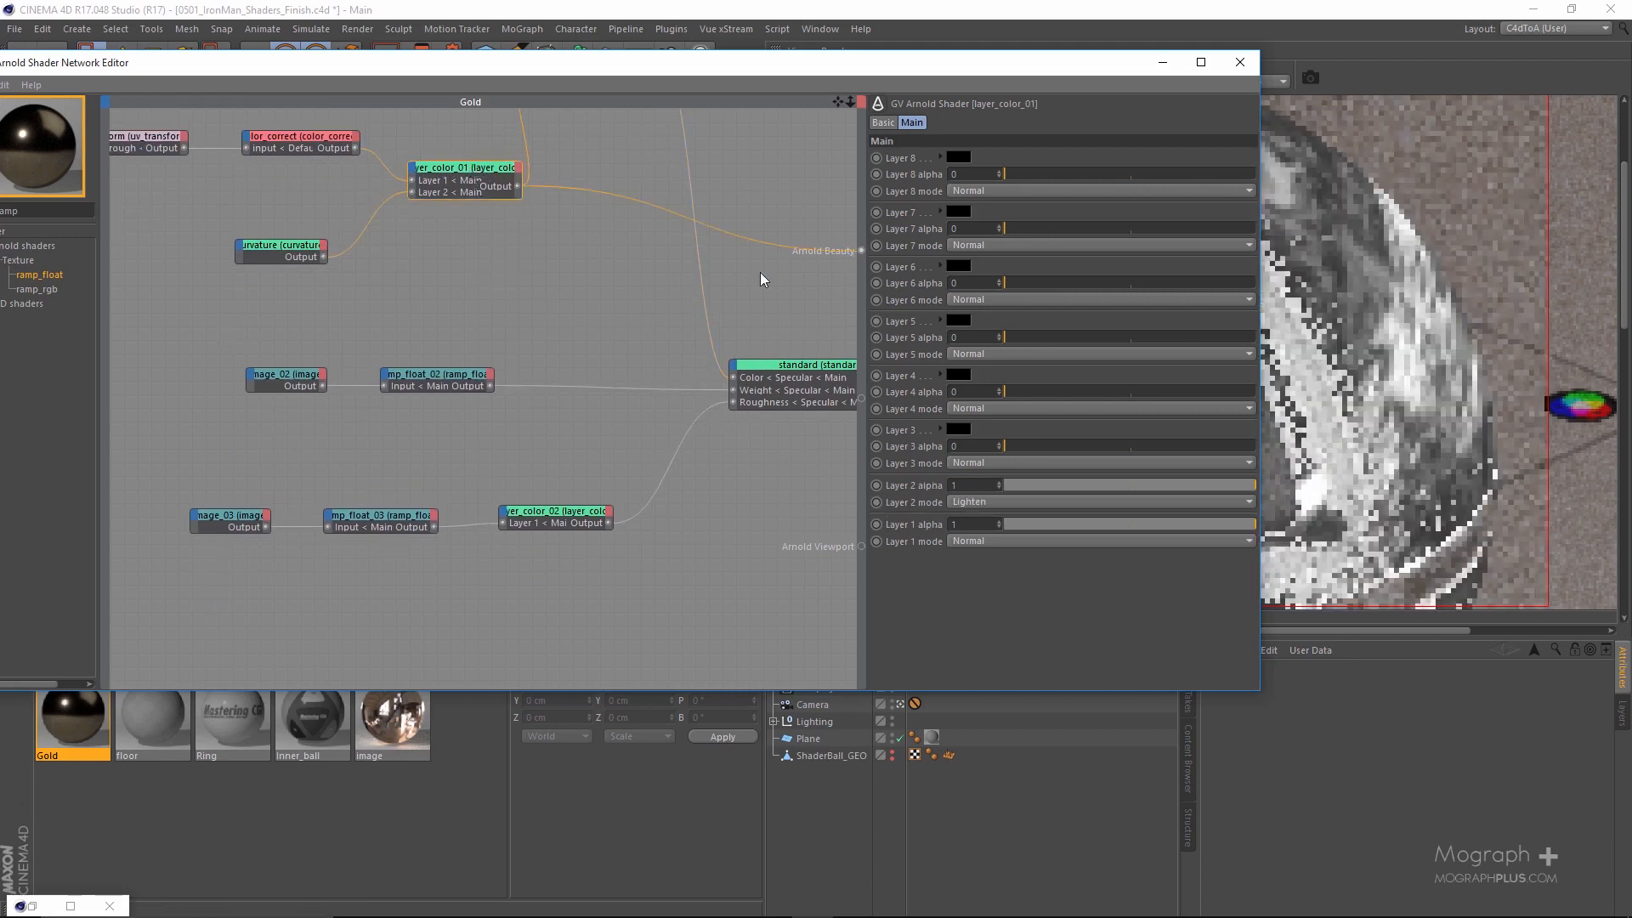
{"action": "left_click_drag", "start_coordinate": [917, 64], "coordinate": [822, 101]}
{"action": "middle_click_drag", "start_coordinate": [84, 236], "coordinate": [264, 300]}
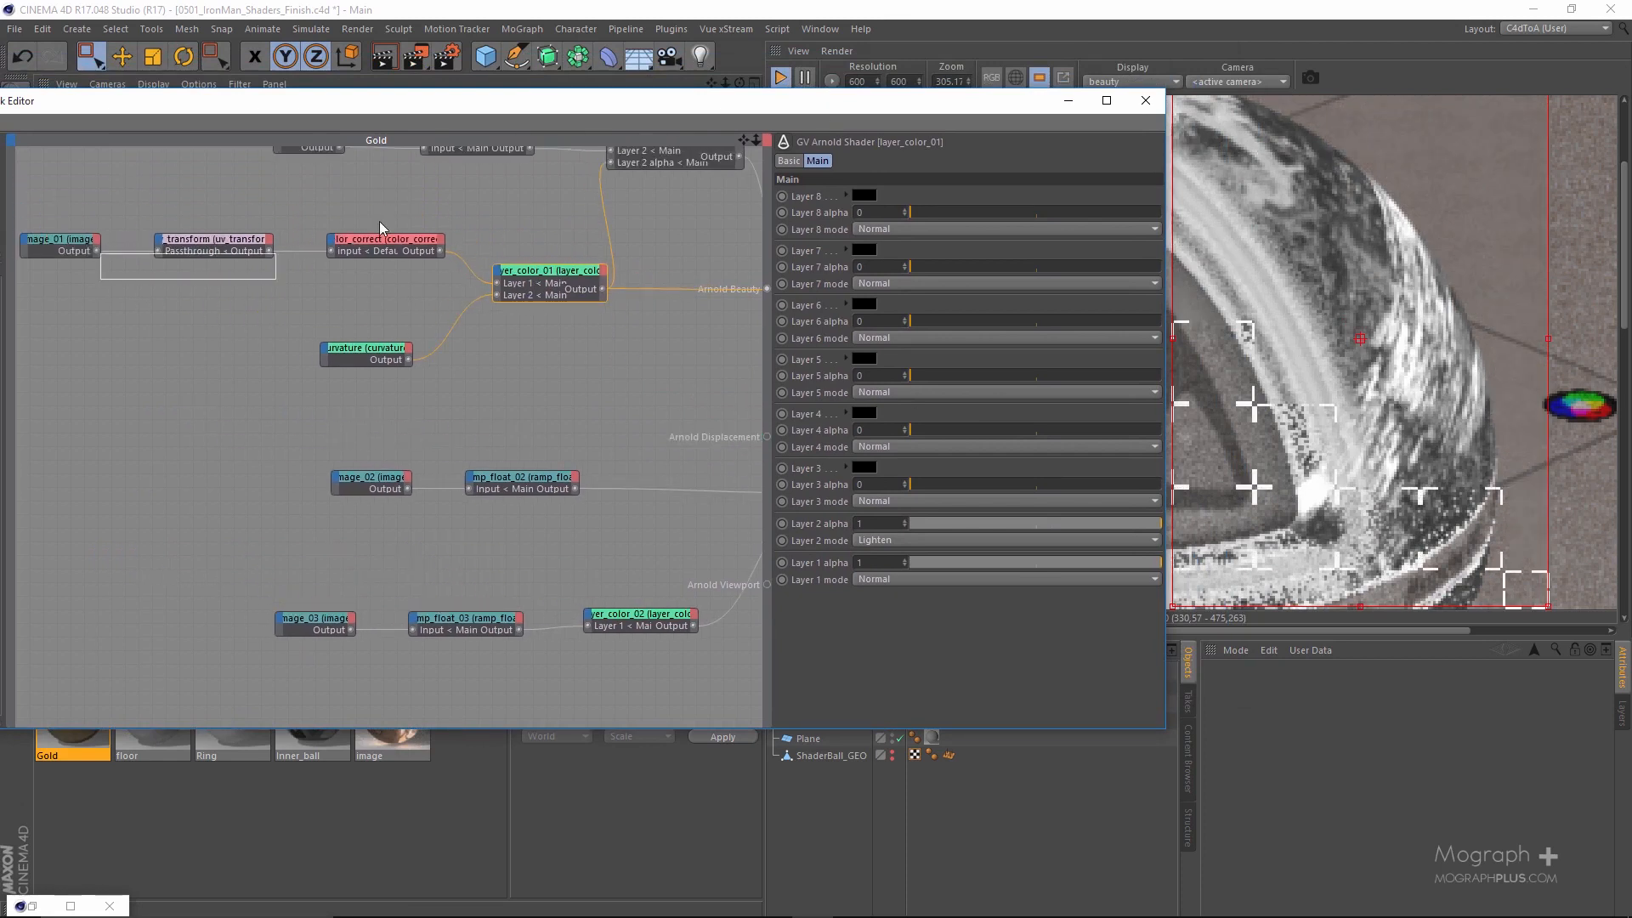
Connect the output of layer_color_01 to the Layer 2 alpha input of layer_color_02.
{"action": "left_click", "coordinate": [394, 361]}
{"action": "middle_click_drag", "start_coordinate": [520, 366], "coordinate": [423, 346]}
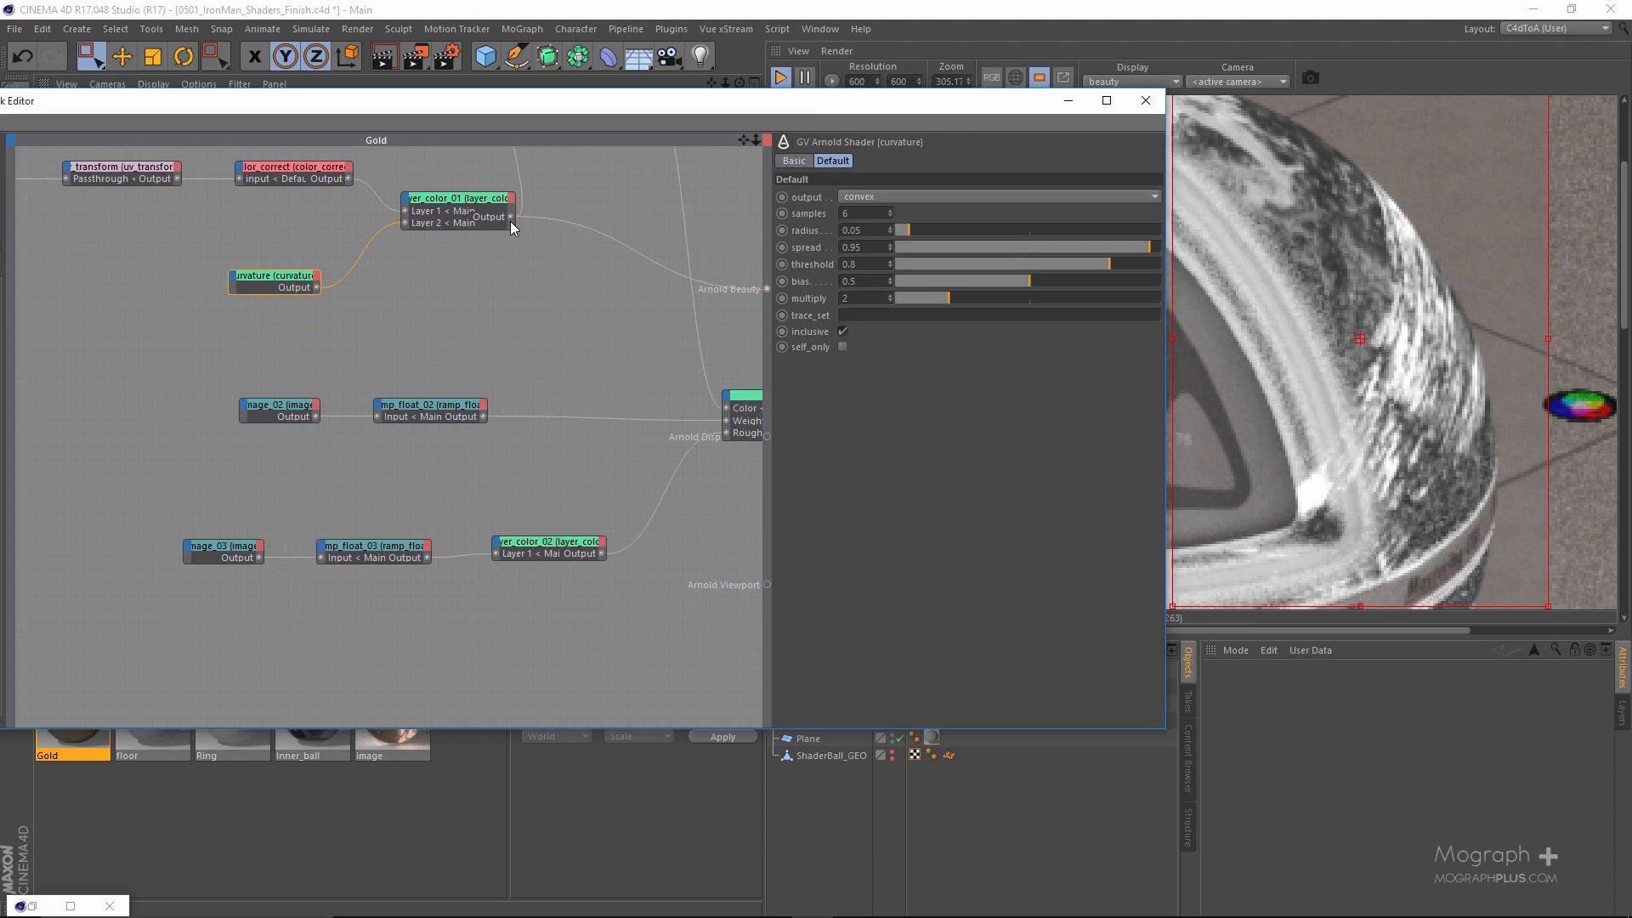
{"action": "left_click_drag", "start_coordinate": [510, 217], "coordinate": [491, 549]}
{"action": "left_click_drag", "start_coordinate": [516, 554], "coordinate": [595, 573]}
{"action": "left_click_drag", "start_coordinate": [599, 766], "coordinate": [600, 767]}
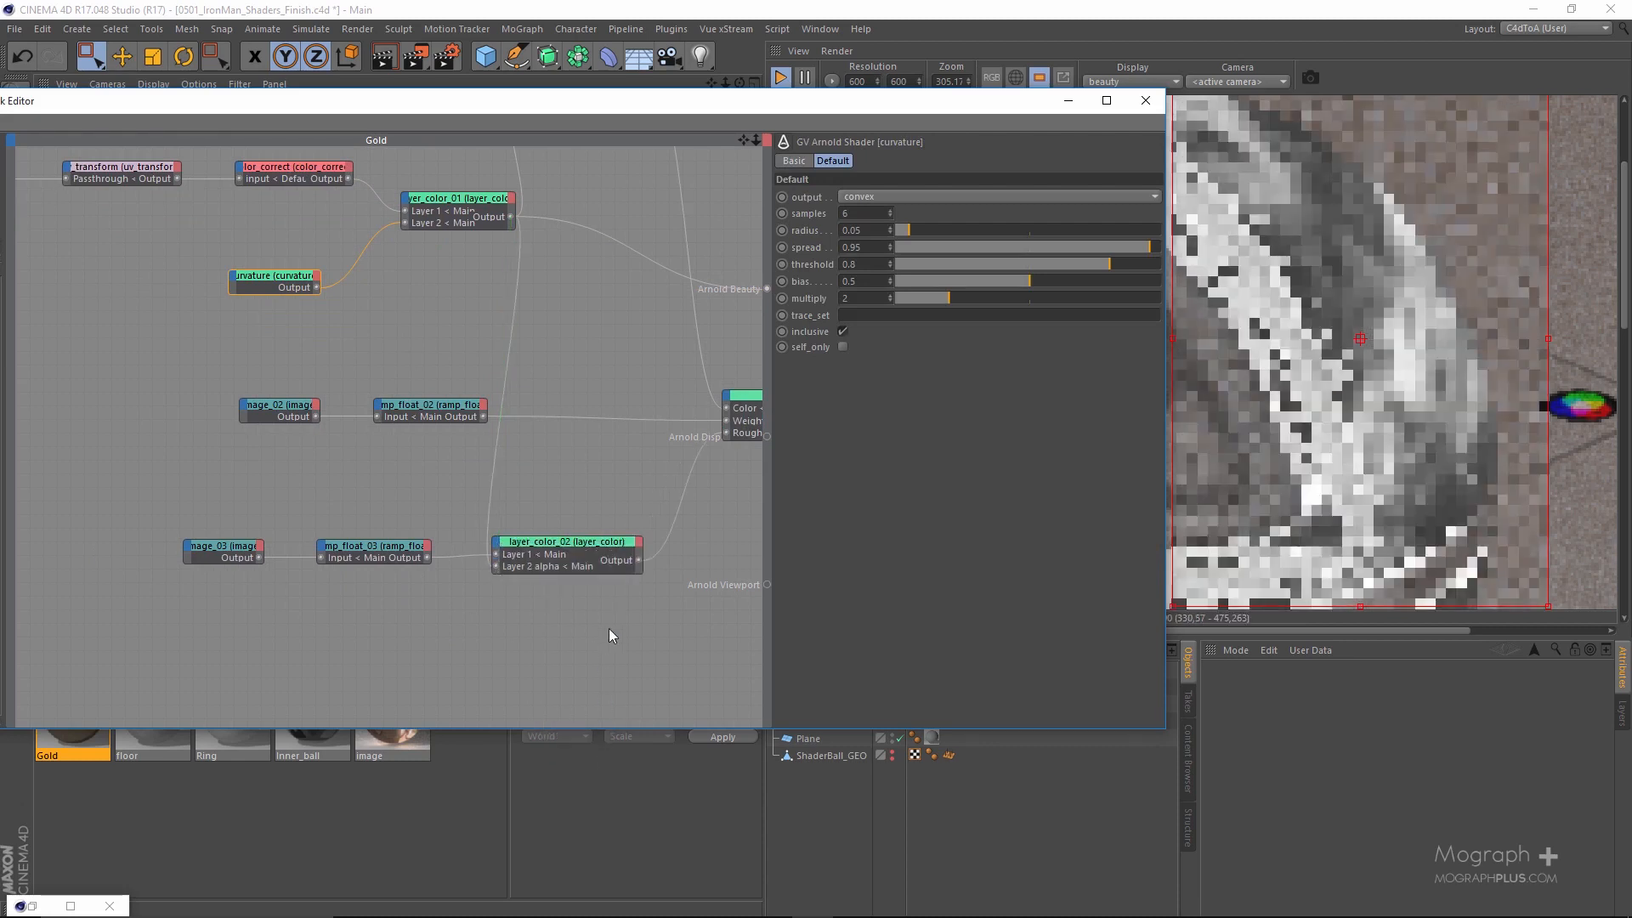
Preview layer_color_02 through Arnold Beauty and turn off the render region to show the whole shader ball.
{"action": "left_click", "coordinate": [595, 548]}
{"action": "key", "text": "alt+w"}
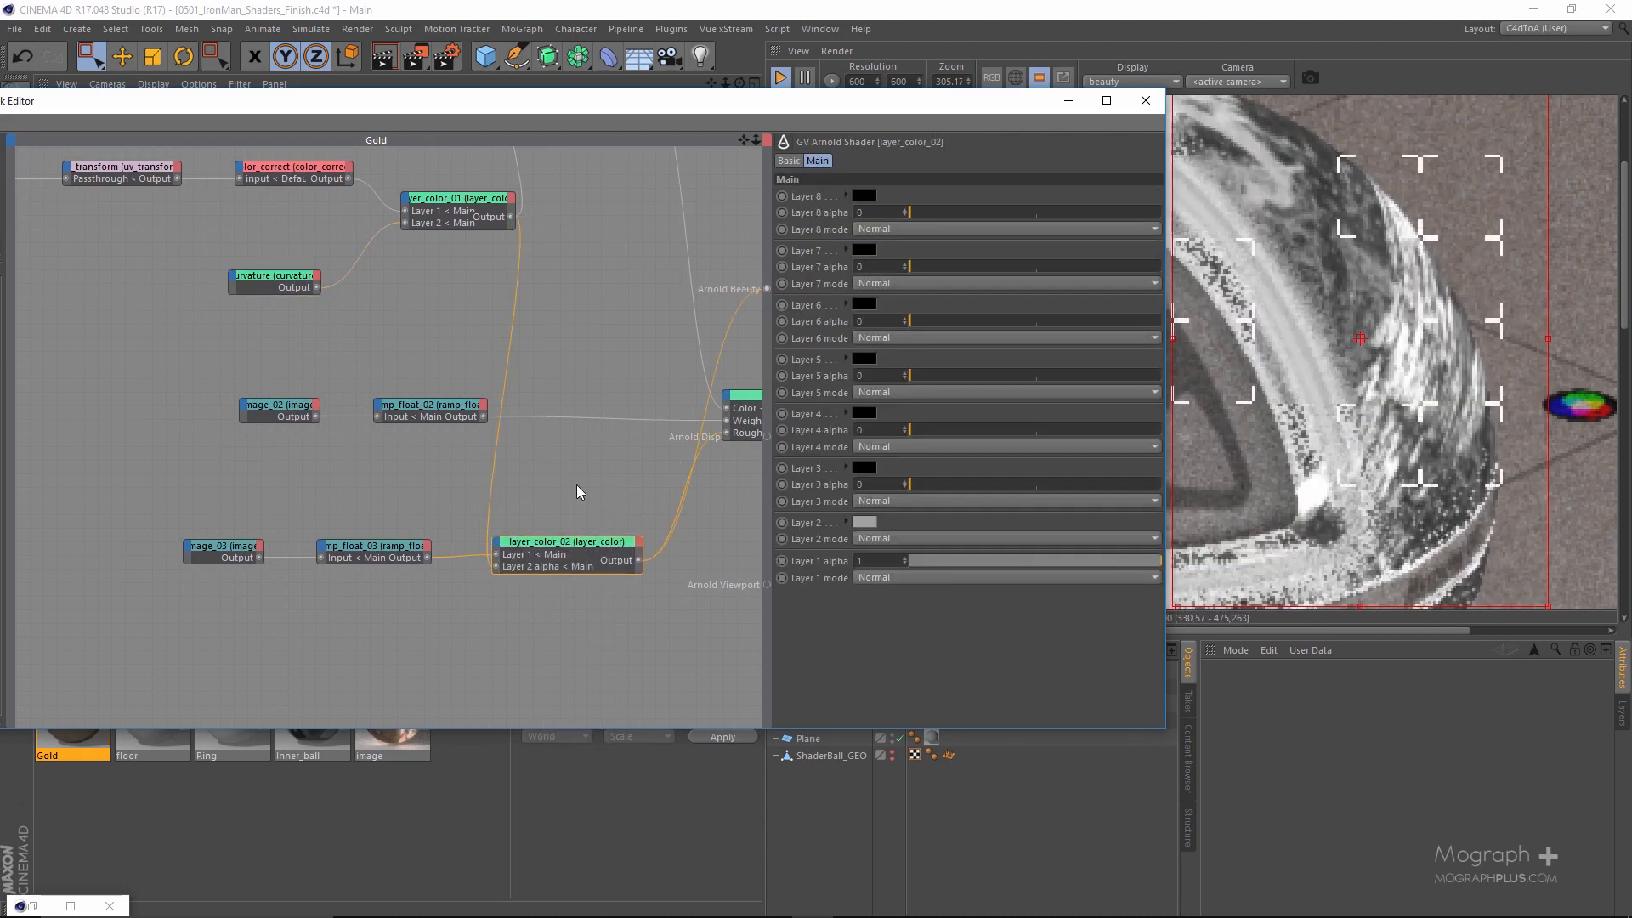
{"action": "scroll", "coordinate": [1374, 297], "scroll_direction": "down", "scroll_amount": 2}
{"action": "left_click_drag", "start_coordinate": [977, 101], "coordinate": [685, 129]}
{"action": "left_click", "coordinate": [1039, 78]}
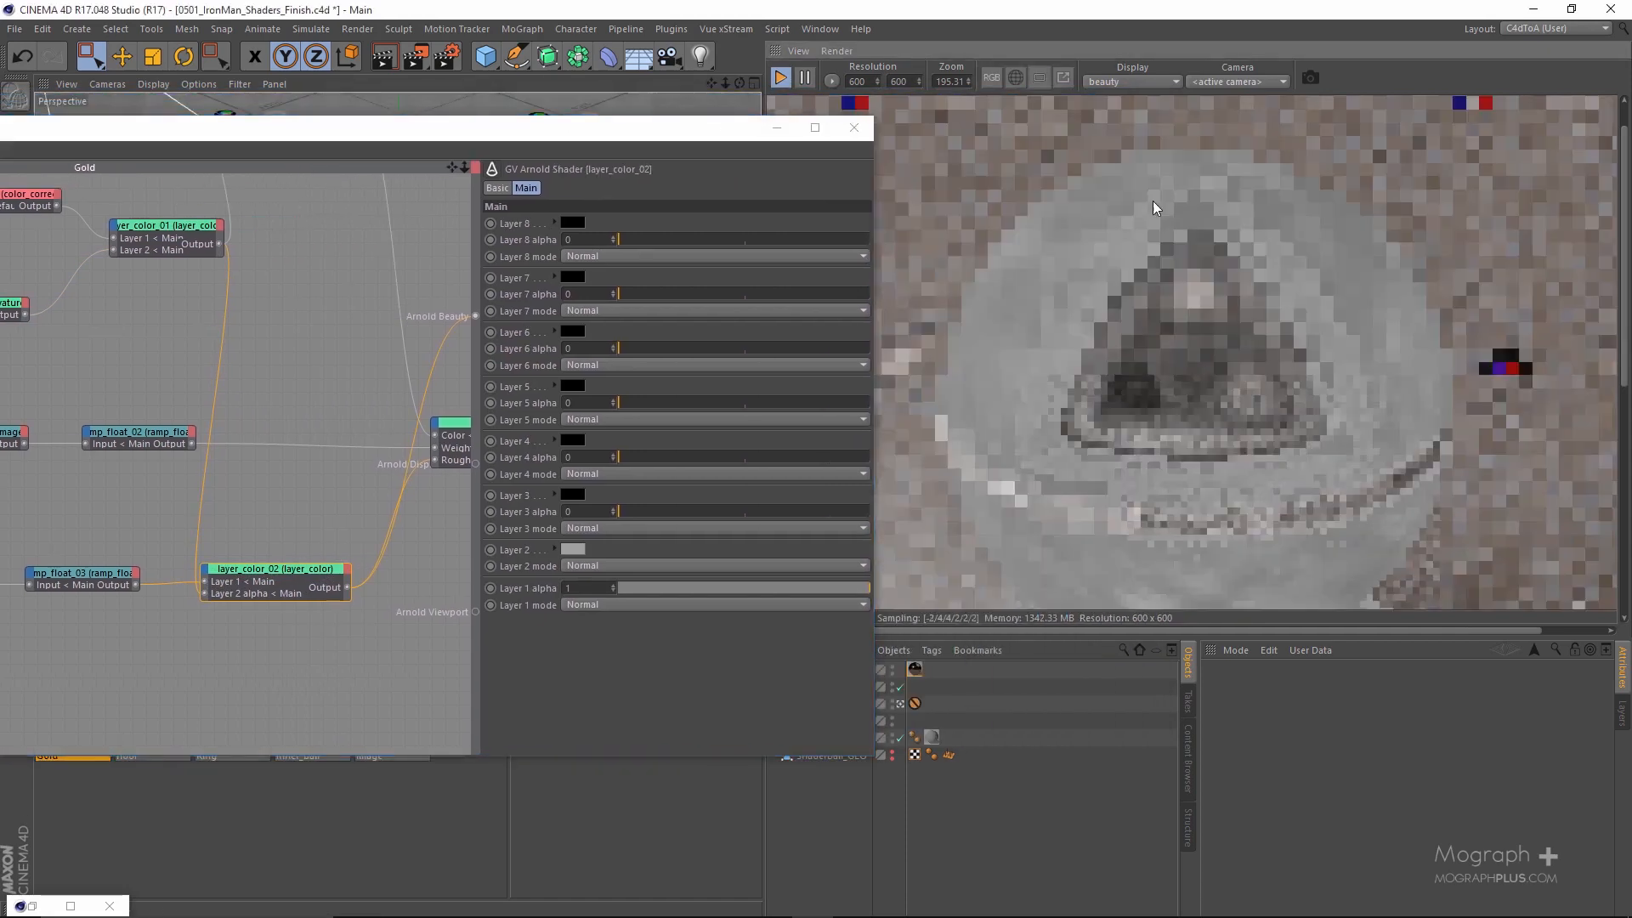
{"action": "scroll", "coordinate": [1176, 306], "scroll_direction": "down", "scroll_amount": 2}
{"action": "scroll", "coordinate": [1120, 468], "scroll_direction": "up", "scroll_amount": 1}
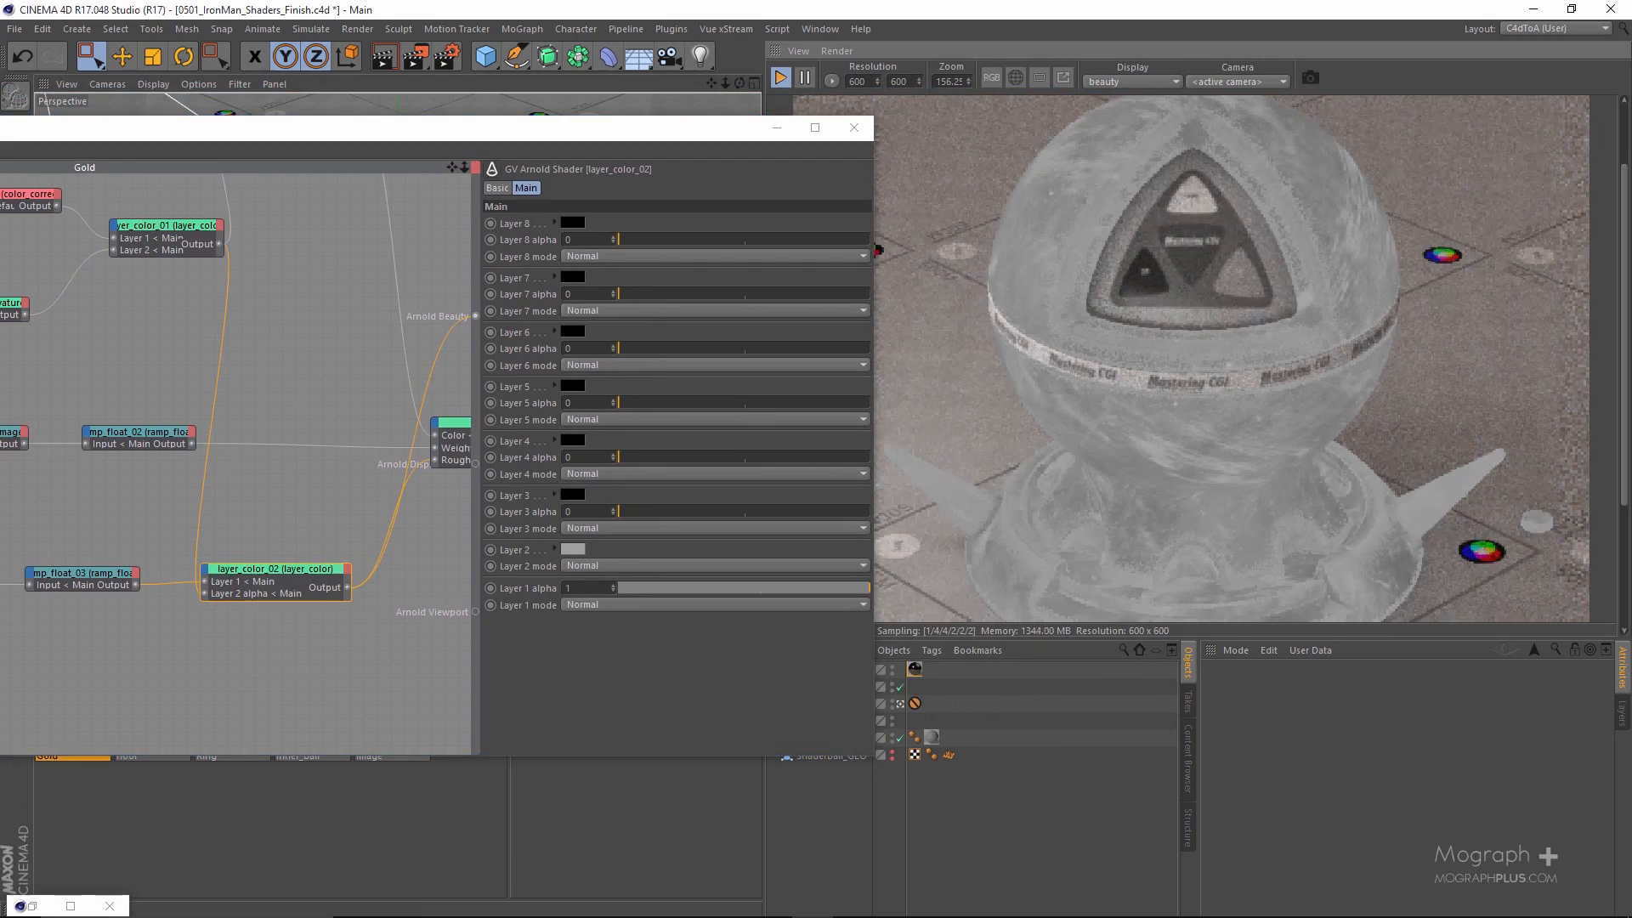
Reconnect the standard shader's output to Arnold Beauty to render the complete gold material.
{"action": "middle_click_drag", "start_coordinate": [318, 428], "coordinate": [0, 458], "text": "alt"}
{"action": "left_click", "coordinate": [140, 467]}
{"action": "left_click_drag", "start_coordinate": [268, 477], "coordinate": [475, 316]}
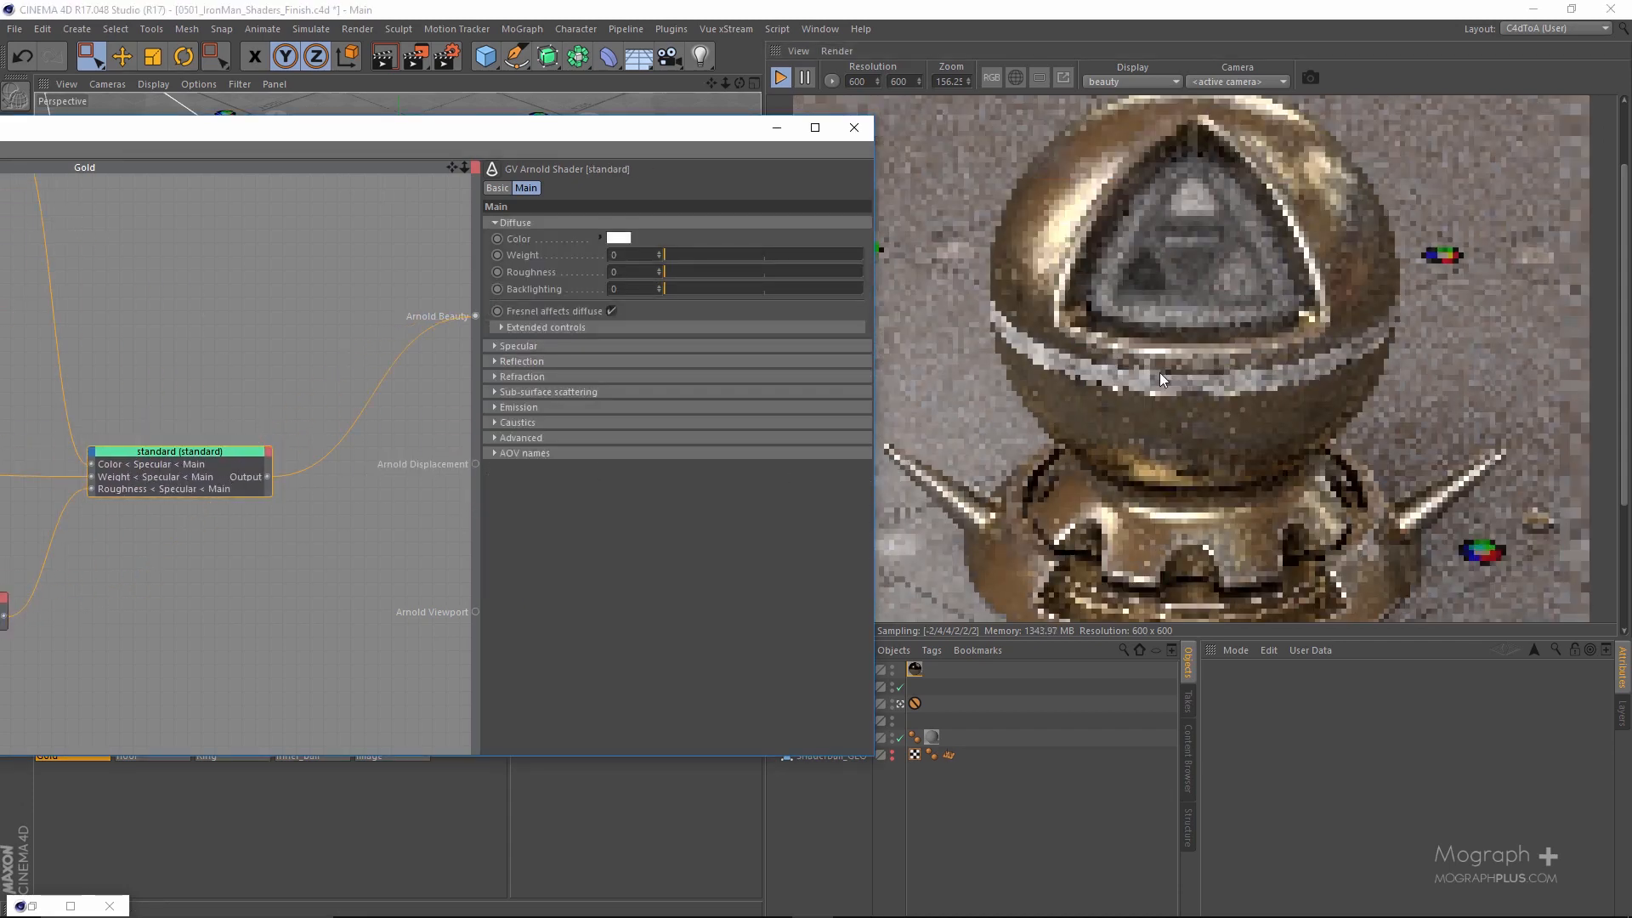
Review the complete Gold shader network in a maximized editor, then close the network editor.
{"action": "scroll", "coordinate": [269, 415], "scroll_direction": "down", "scroll_amount": 1}
{"action": "scroll", "coordinate": [255, 408], "scroll_direction": "down", "scroll_amount": 1}
{"action": "middle_click_drag", "start_coordinate": [372, 486], "coordinate": [172, 508], "text": "alt"}
{"action": "scroll", "coordinate": [168, 561], "scroll_direction": "down", "scroll_amount": 4}
{"action": "middle_click_drag", "start_coordinate": [167, 578], "coordinate": [342, 476], "text": "alt"}
{"action": "double_click", "coordinate": [464, 129]}
{"action": "scroll", "coordinate": [617, 390], "scroll_direction": "up", "scroll_amount": 5}
{"action": "middle_click_drag", "start_coordinate": [617, 397], "coordinate": [895, 511], "text": "alt"}
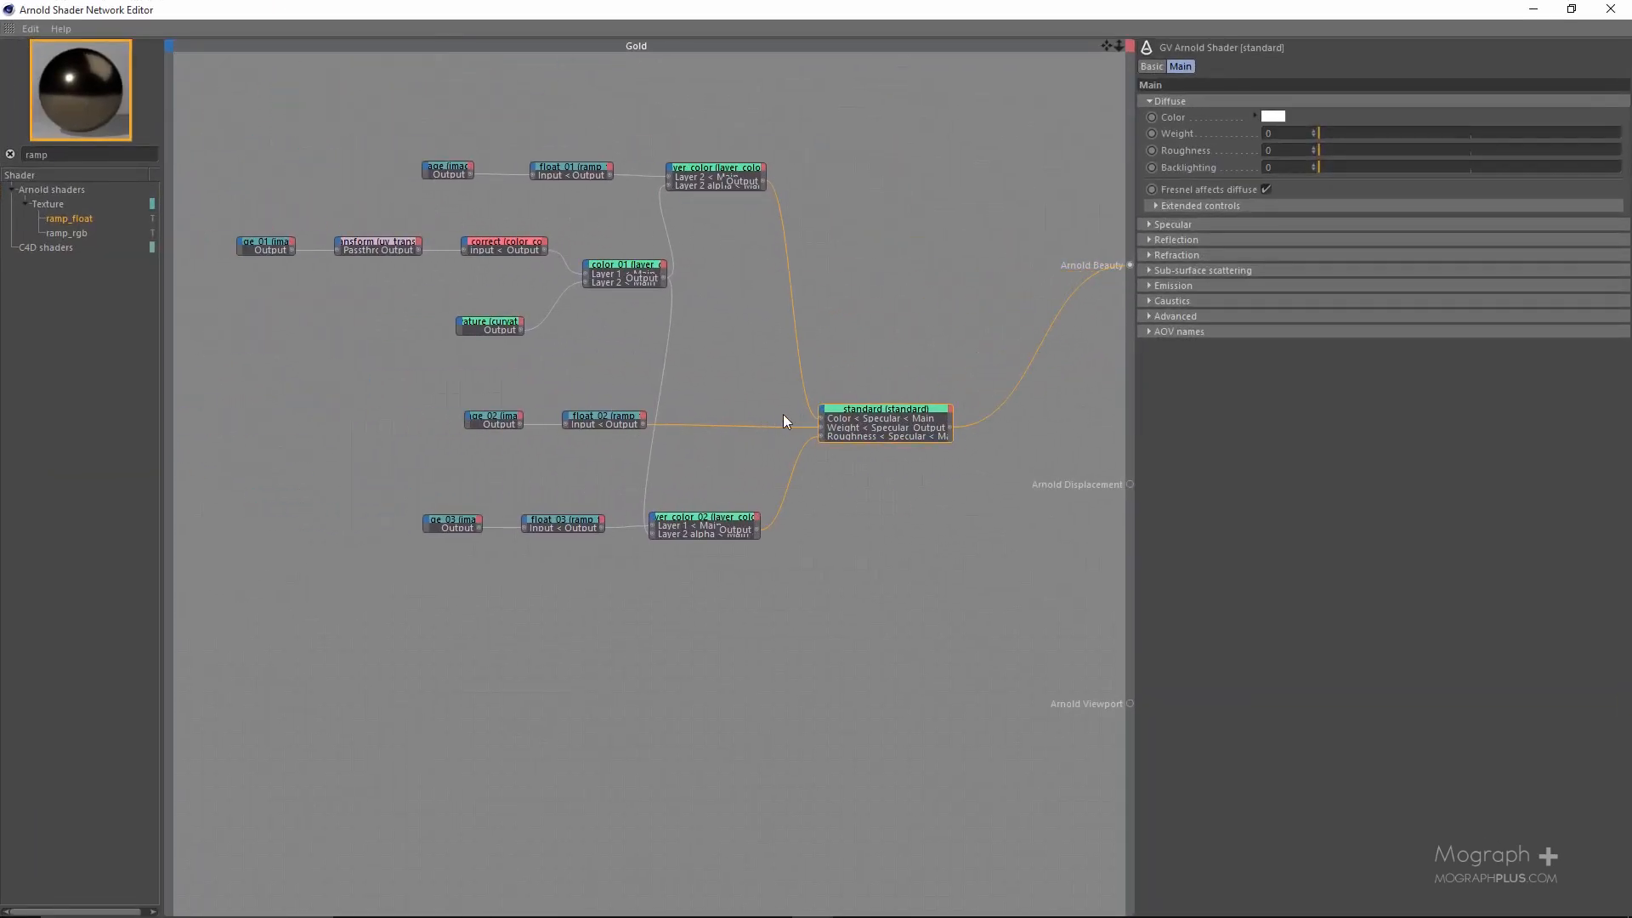
{"action": "double_click", "coordinate": [979, 12]}
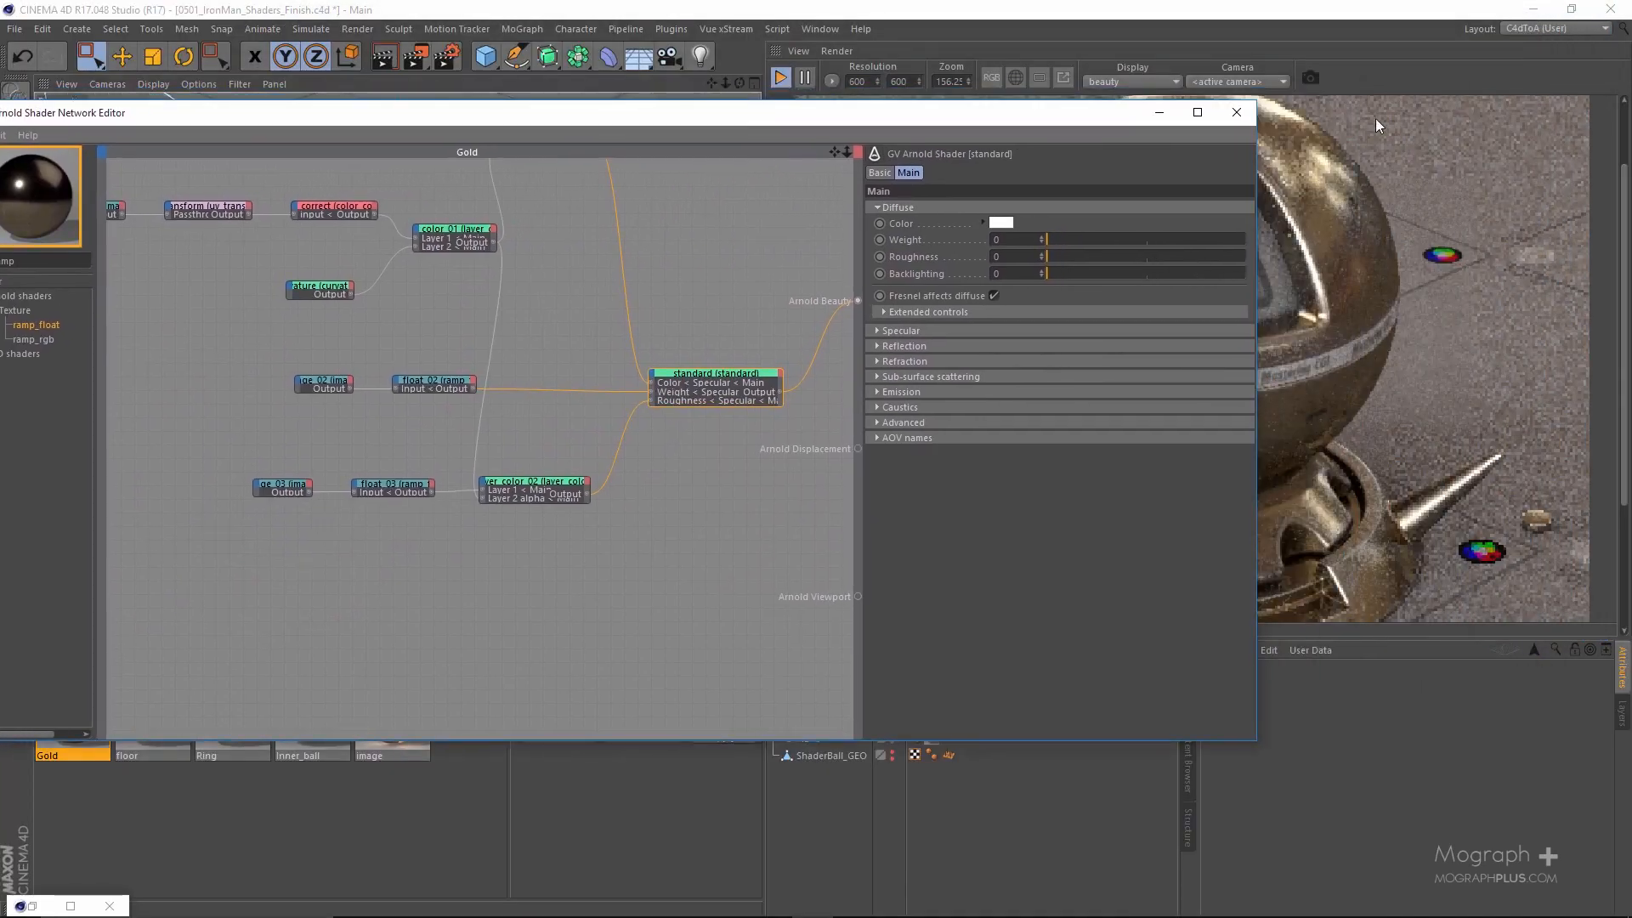
{"action": "left_click", "coordinate": [1228, 114]}
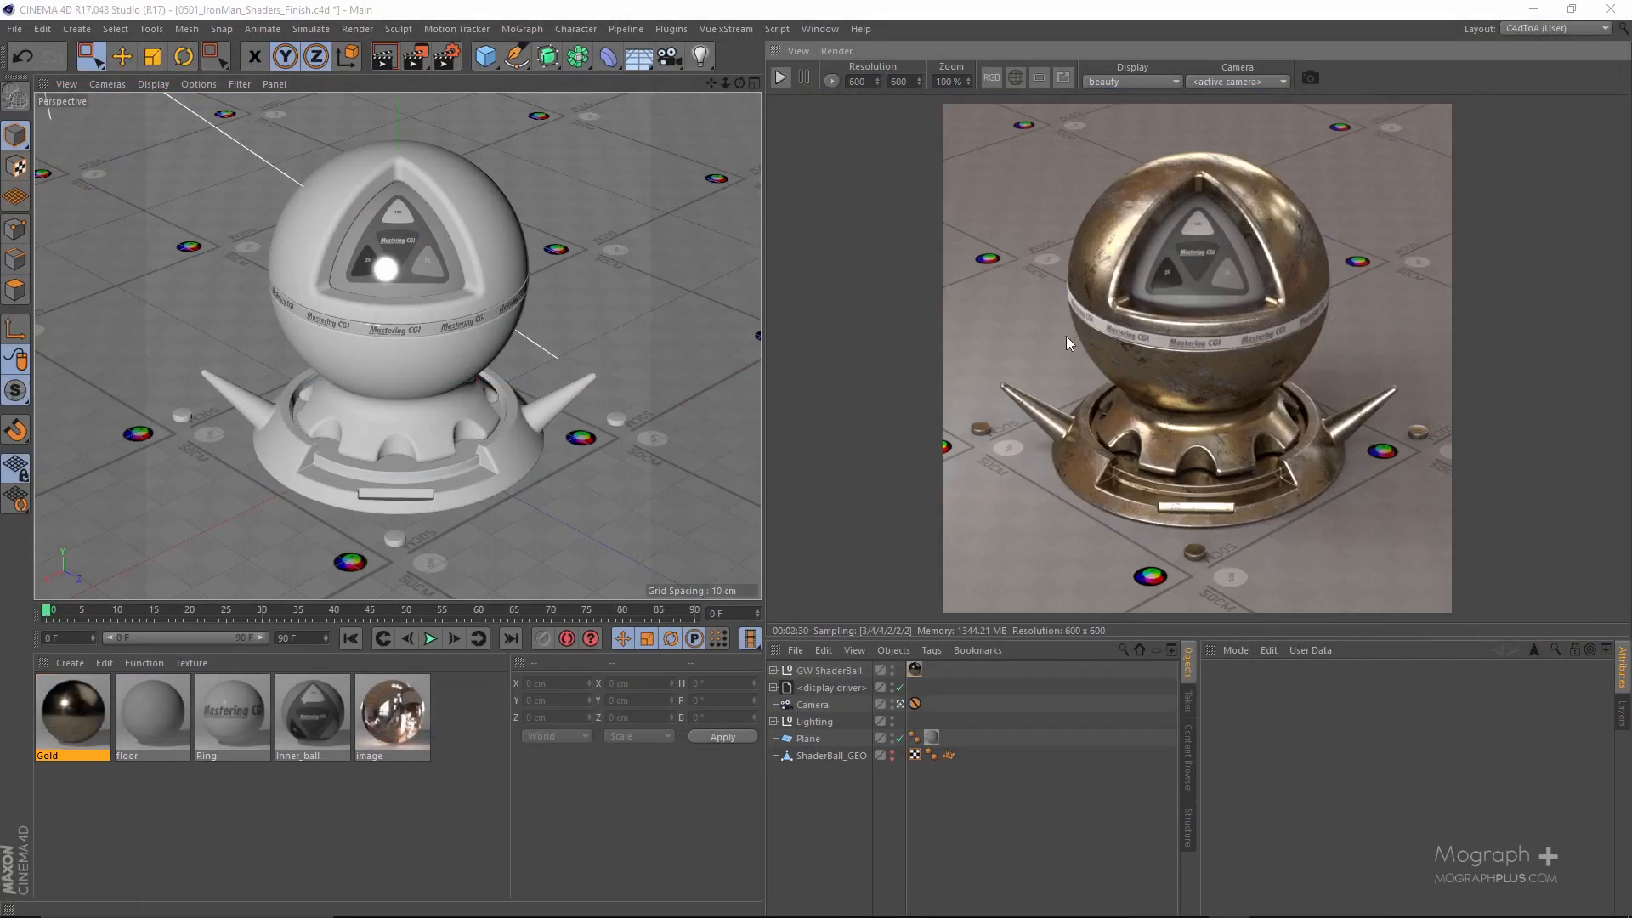
Examine the gold render up close on the sphere, triangular recess and base, and look at the Gold material's settings.
{"action": "scroll", "coordinate": [1147, 400], "scroll_direction": "up", "scroll_amount": 3}
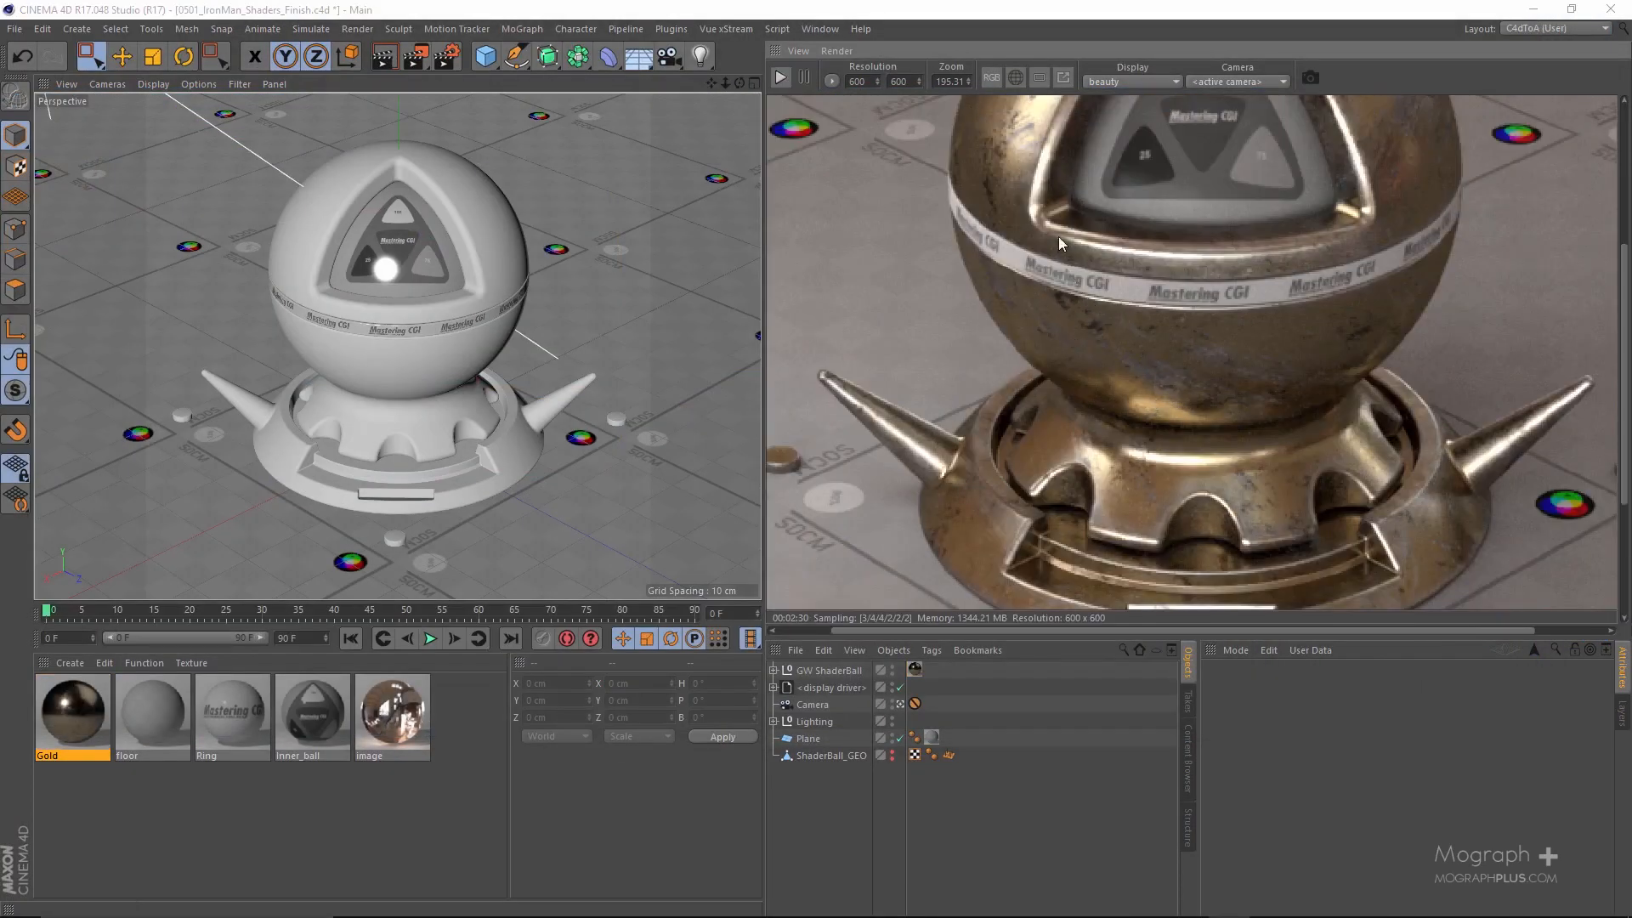
{"action": "scroll", "coordinate": [1068, 268], "scroll_direction": "up", "scroll_amount": 2}
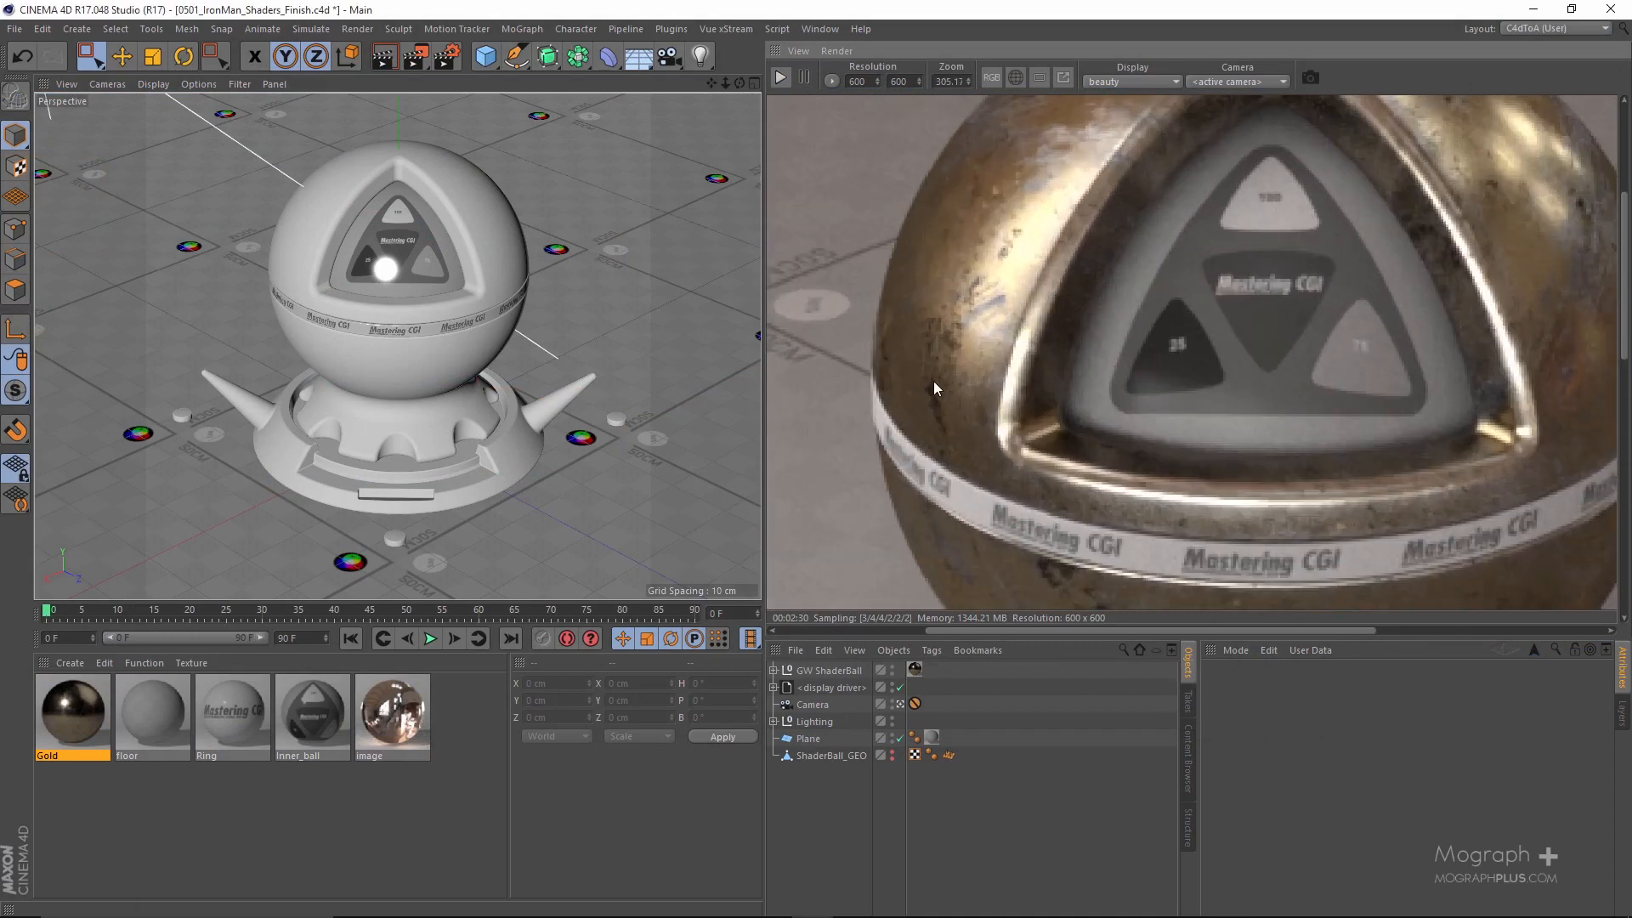
{"action": "left_click_drag", "start_coordinate": [1286, 259], "coordinate": [1143, 372]}
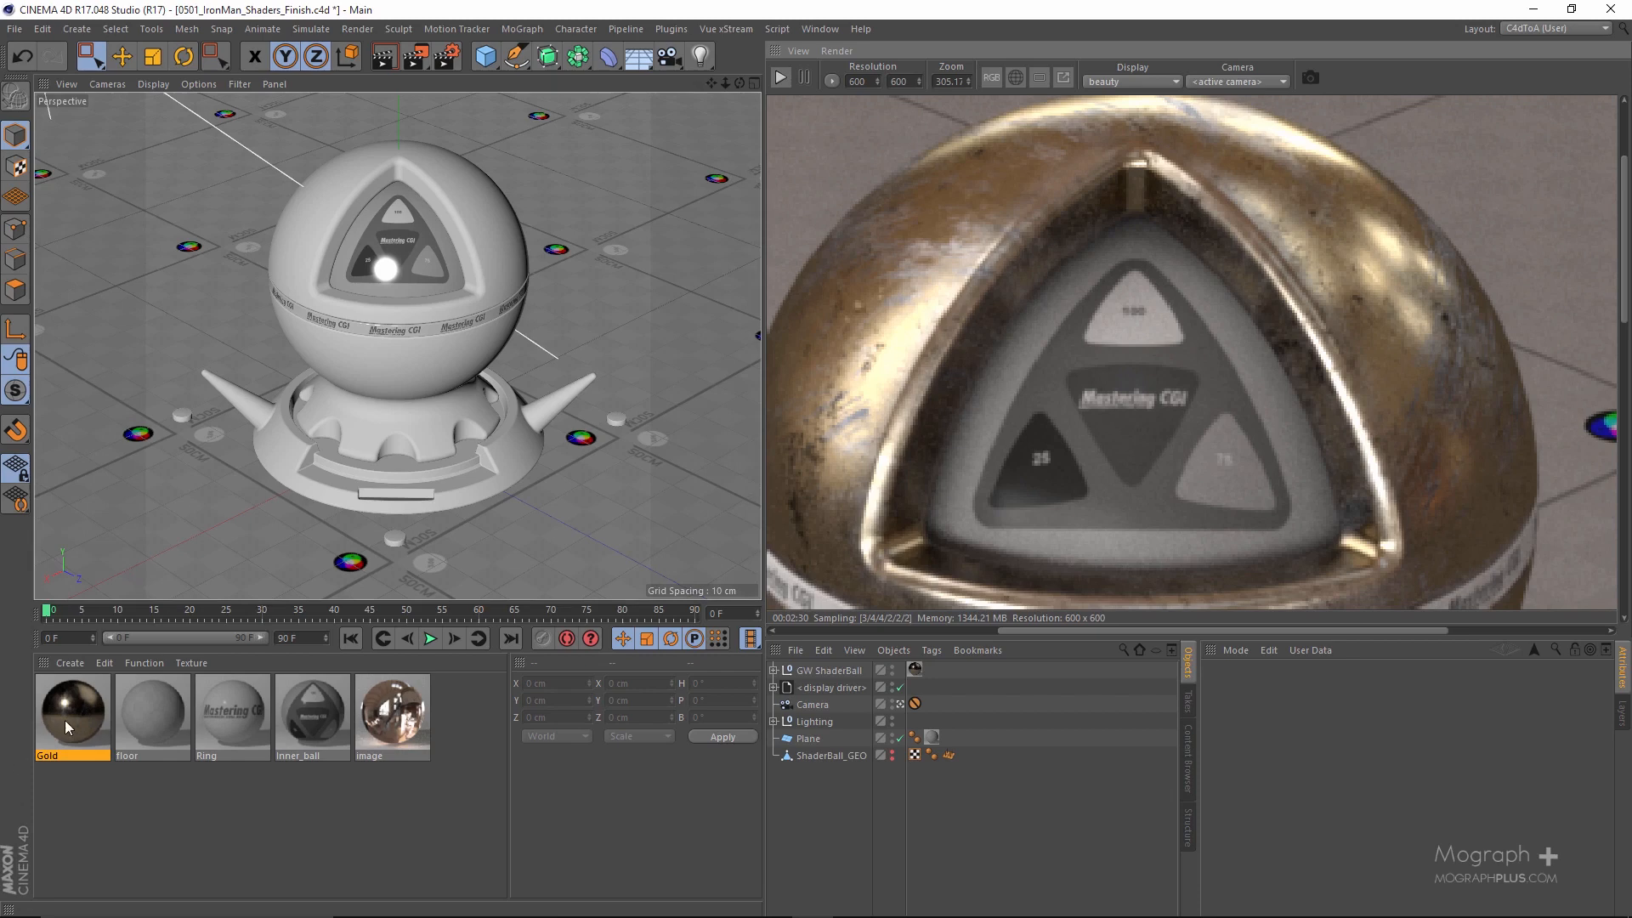
{"action": "scroll", "coordinate": [817, 336], "scroll_direction": "down", "scroll_amount": 2}
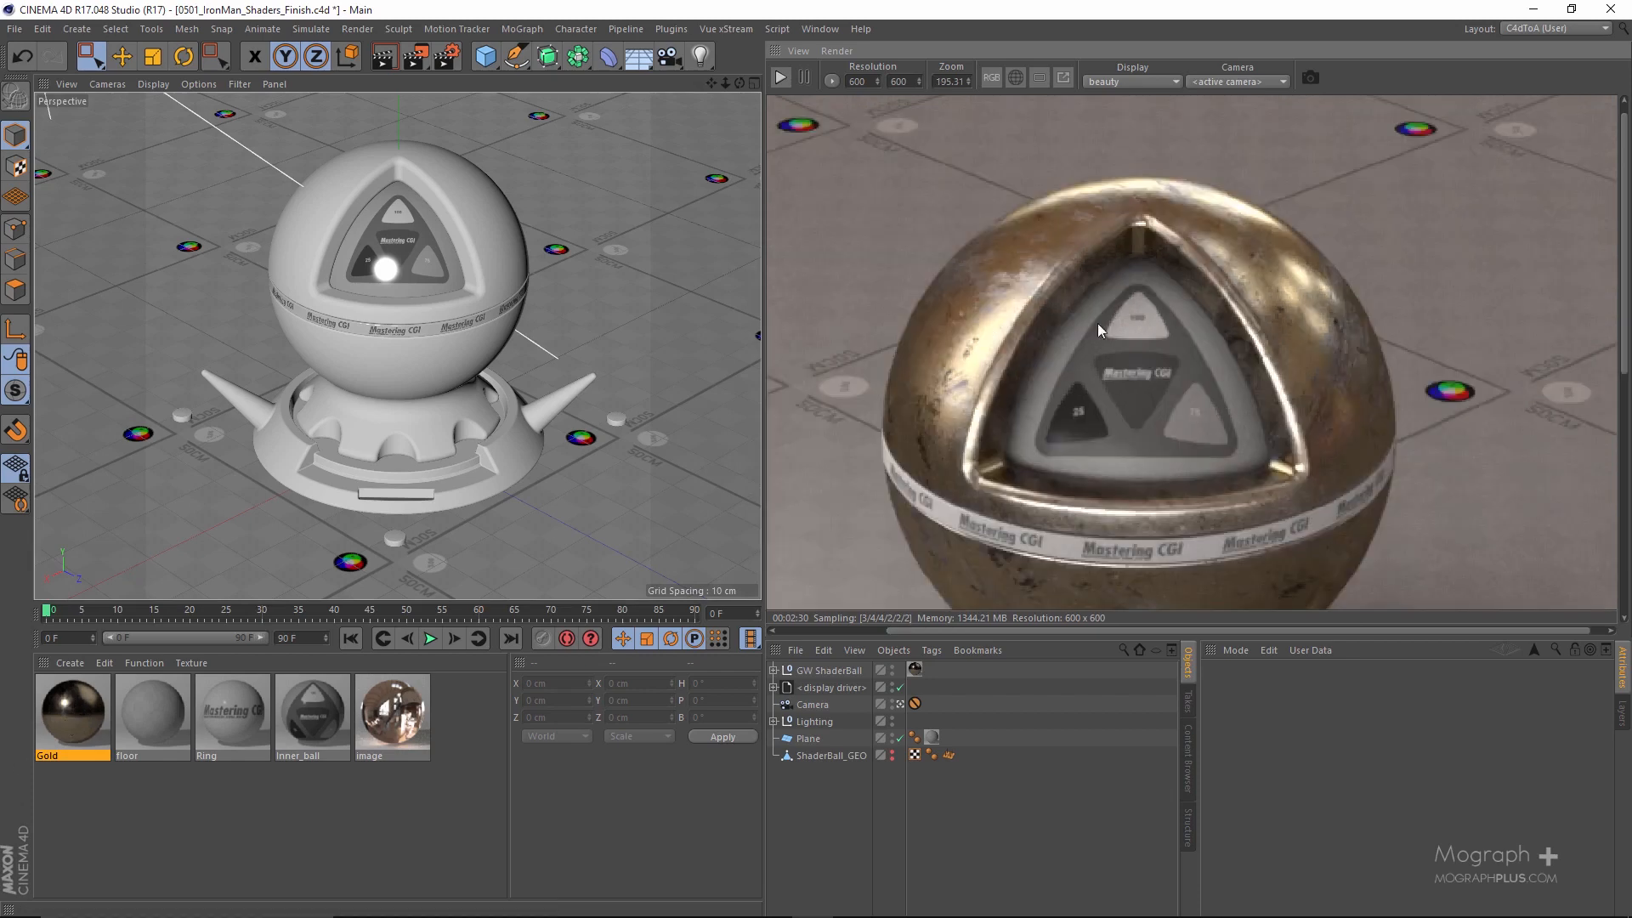
{"action": "double_click", "coordinate": [68, 696]}
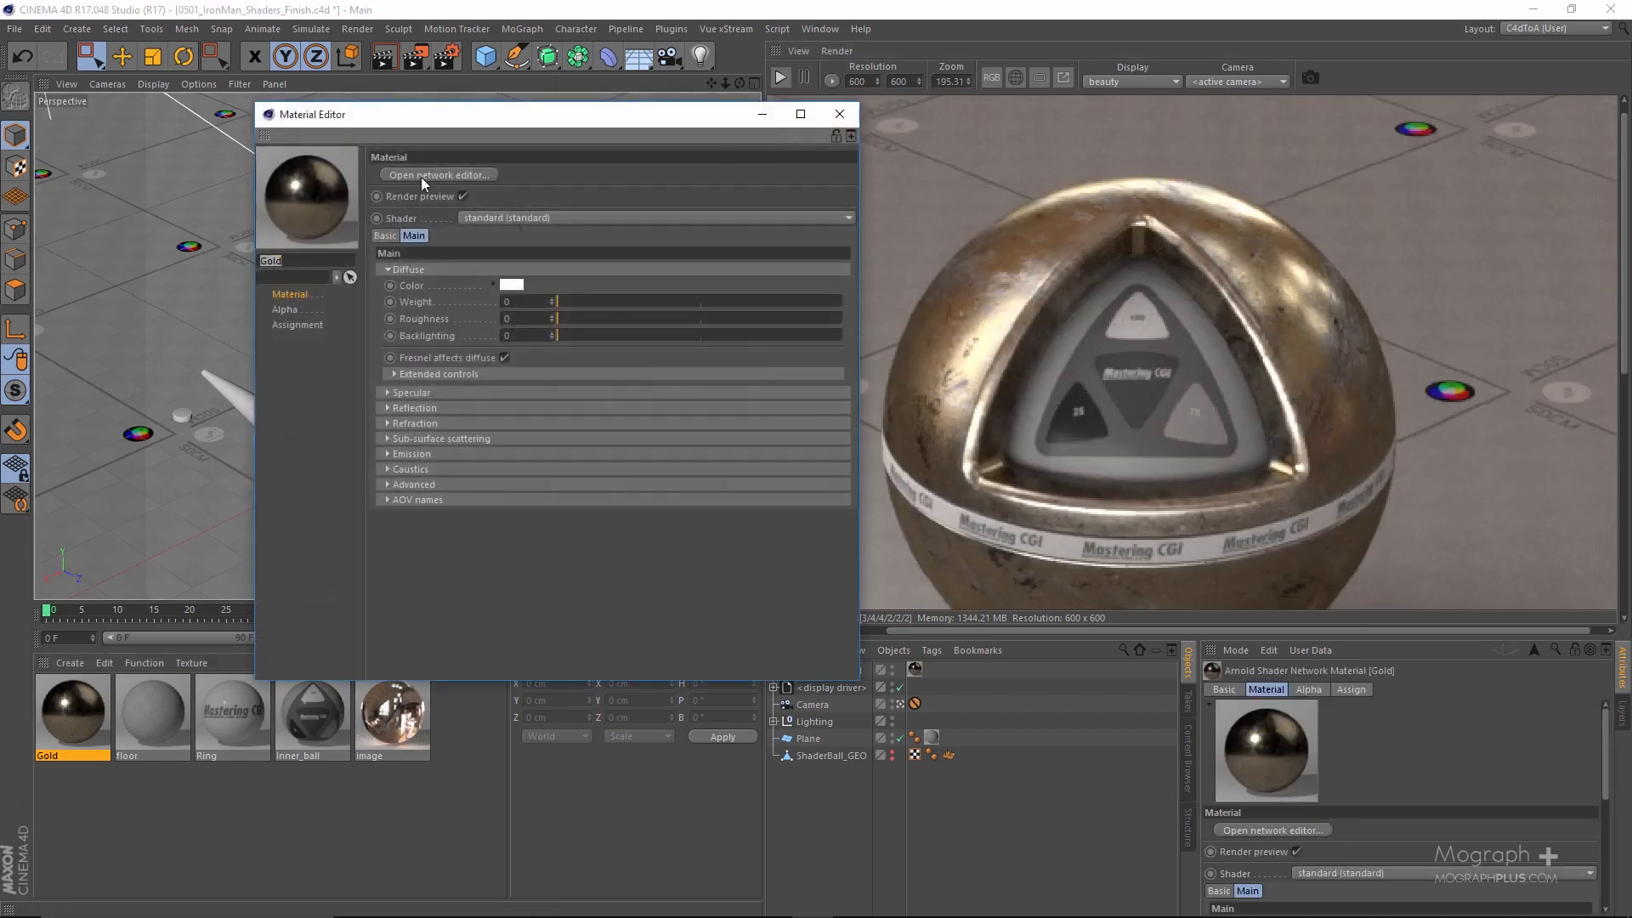
{"action": "left_click", "coordinate": [839, 115]}
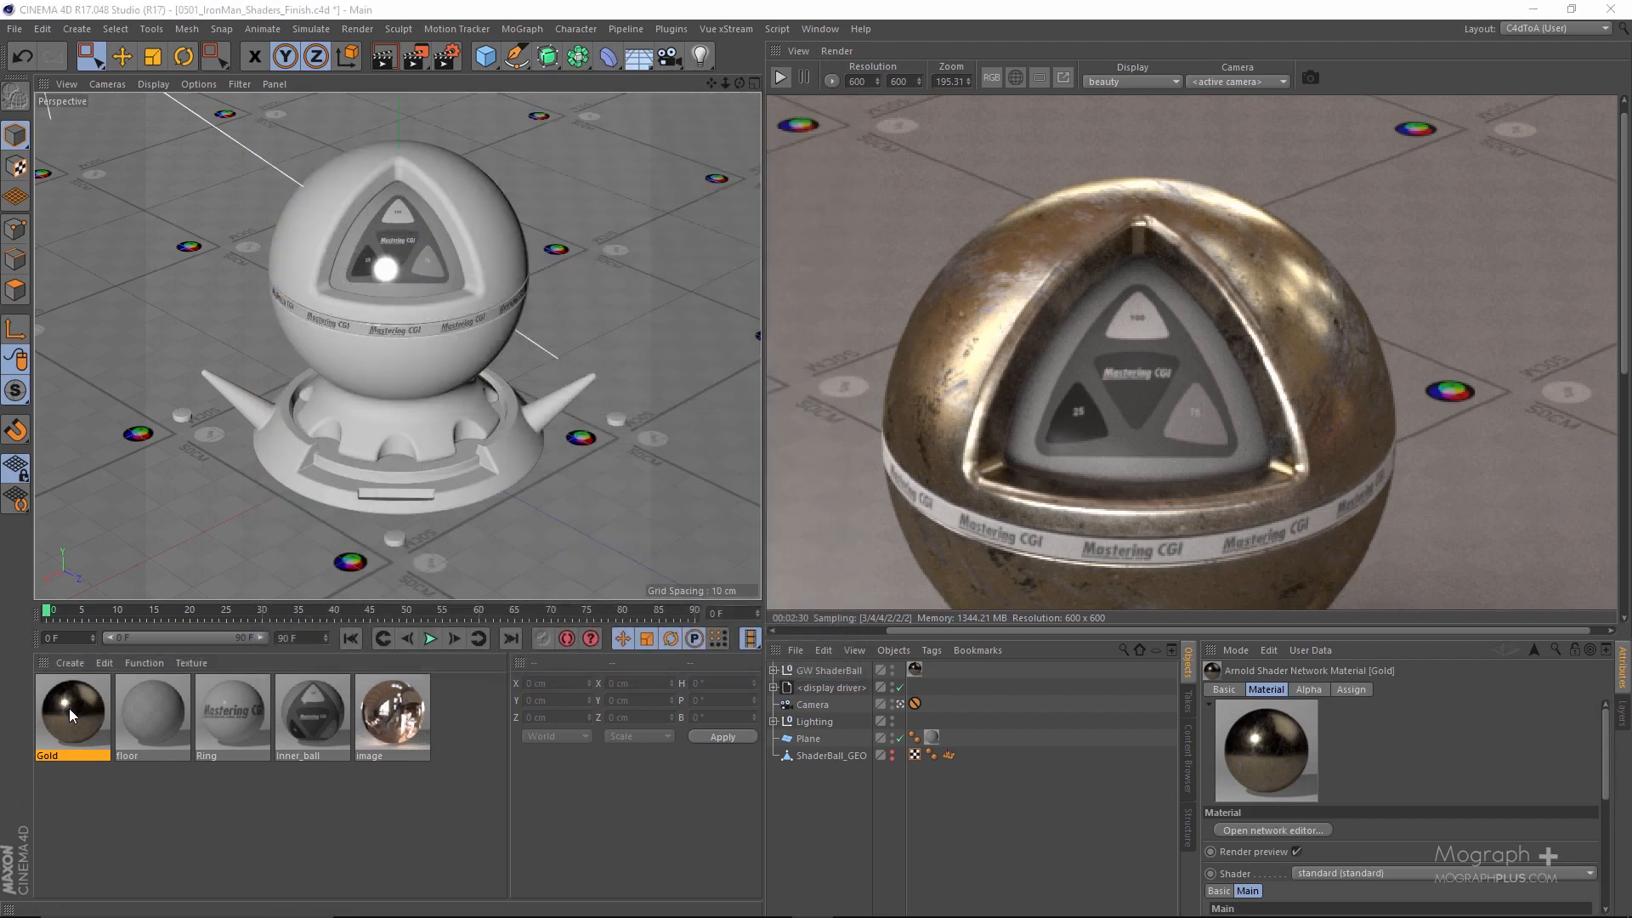
Reopen the Gold shader network and replace the image_02 texture with BW5.png after comparing the other grunge maps.
{"action": "double_click", "coordinate": [69, 707]}
{"action": "middle_click_drag", "start_coordinate": [357, 333], "coordinate": [352, 421], "text": "alt"}
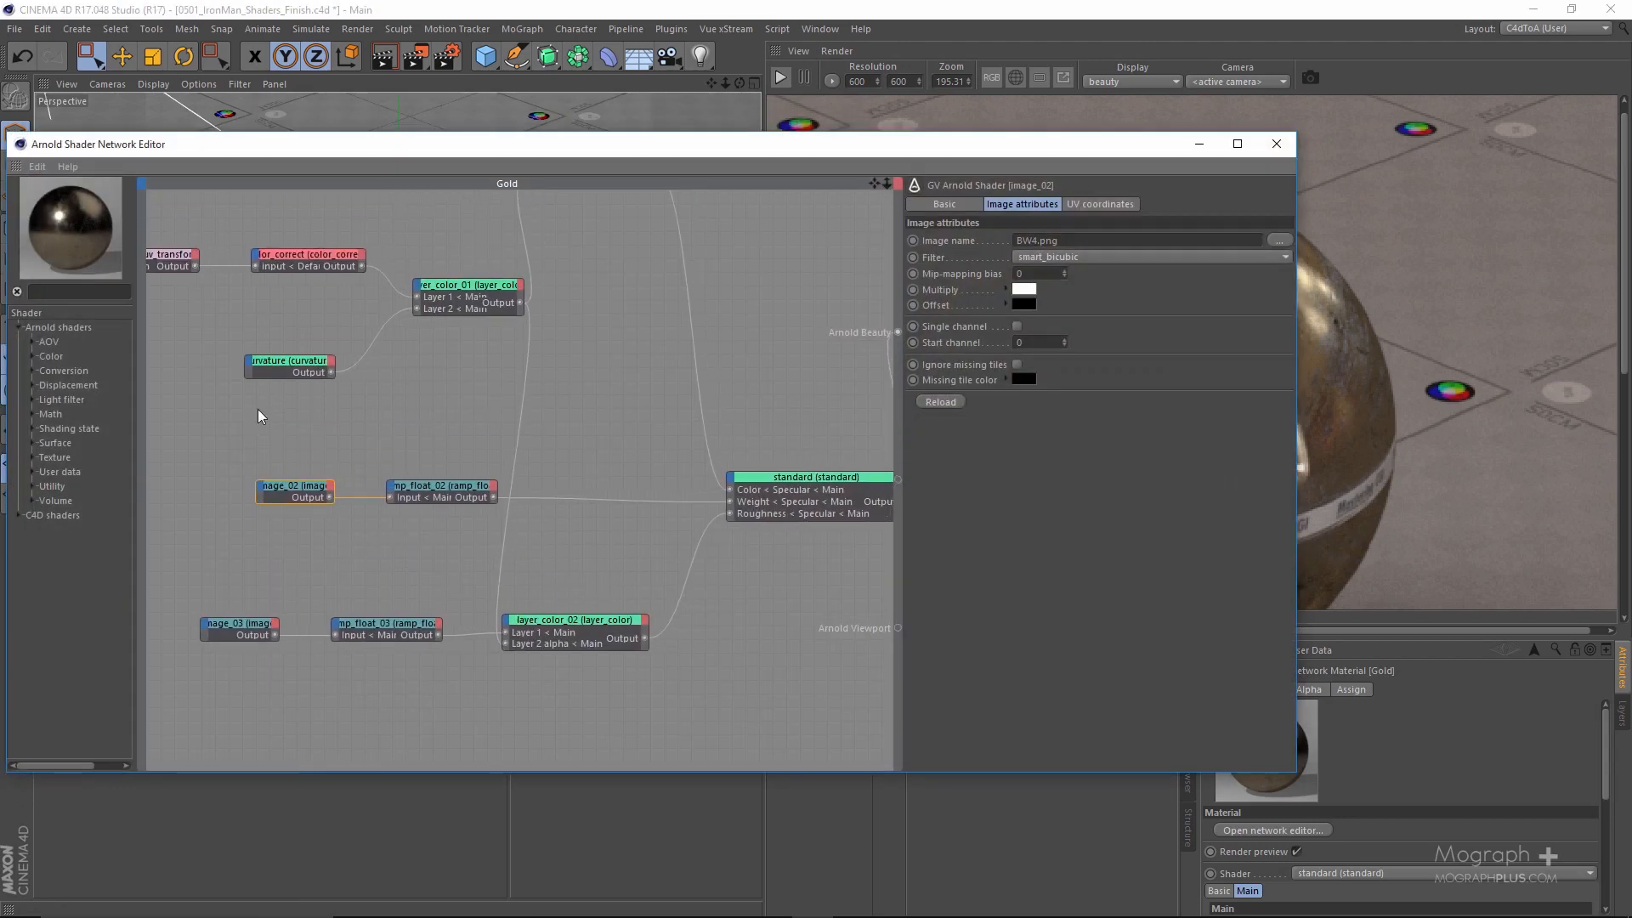
{"action": "left_click_drag", "start_coordinate": [1003, 151], "coordinate": [485, 185]}
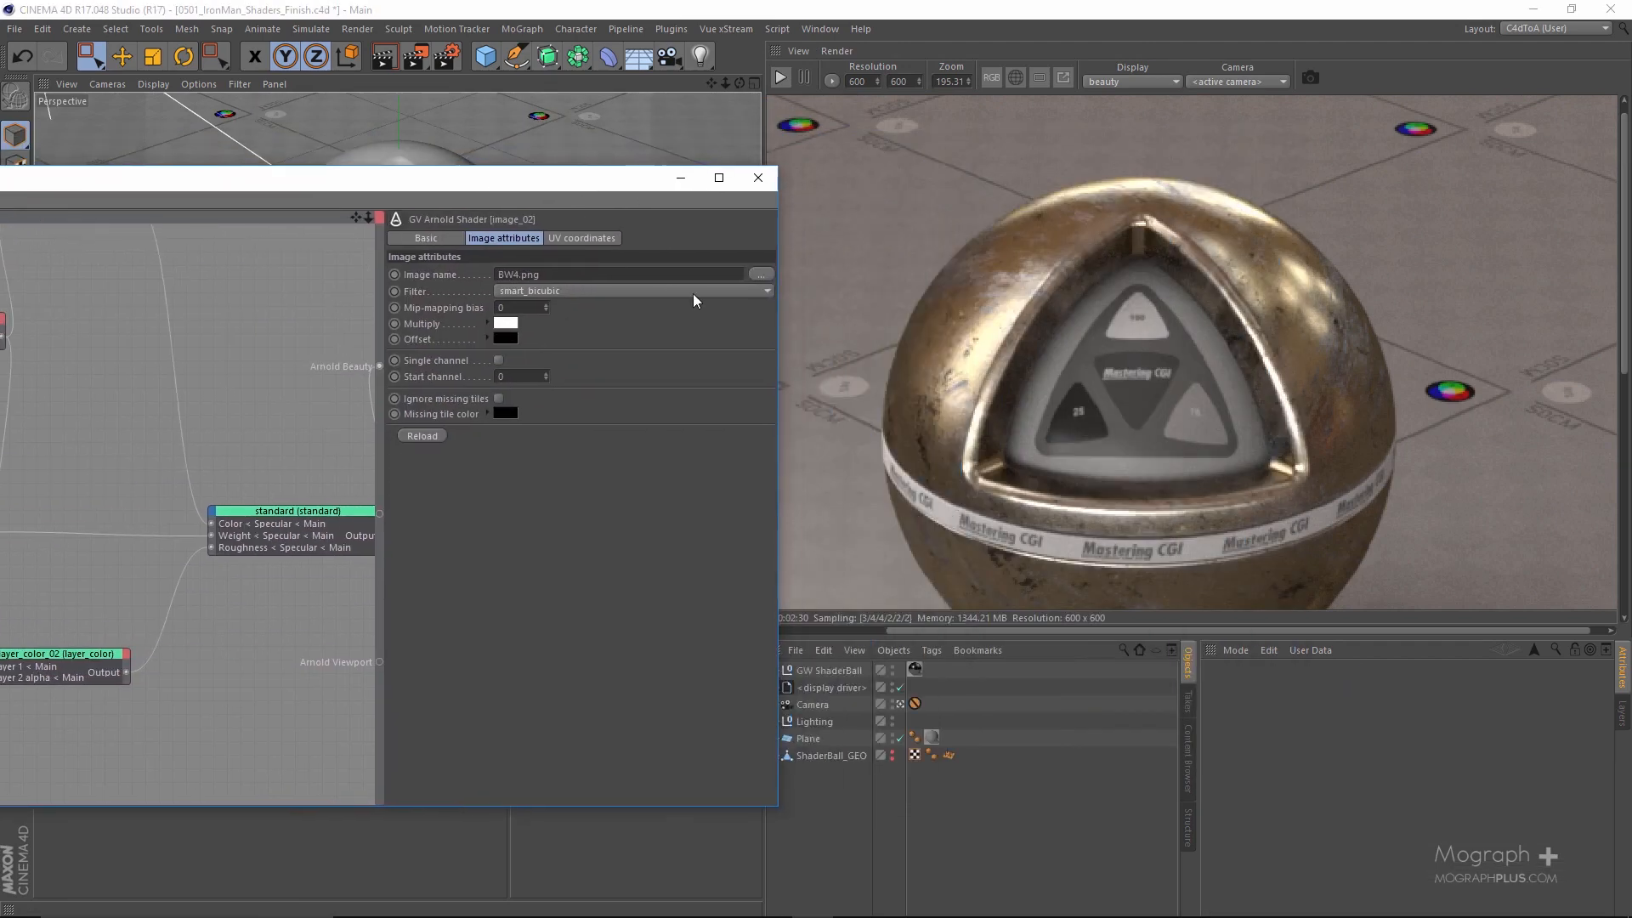
{"action": "left_click", "coordinate": [756, 272]}
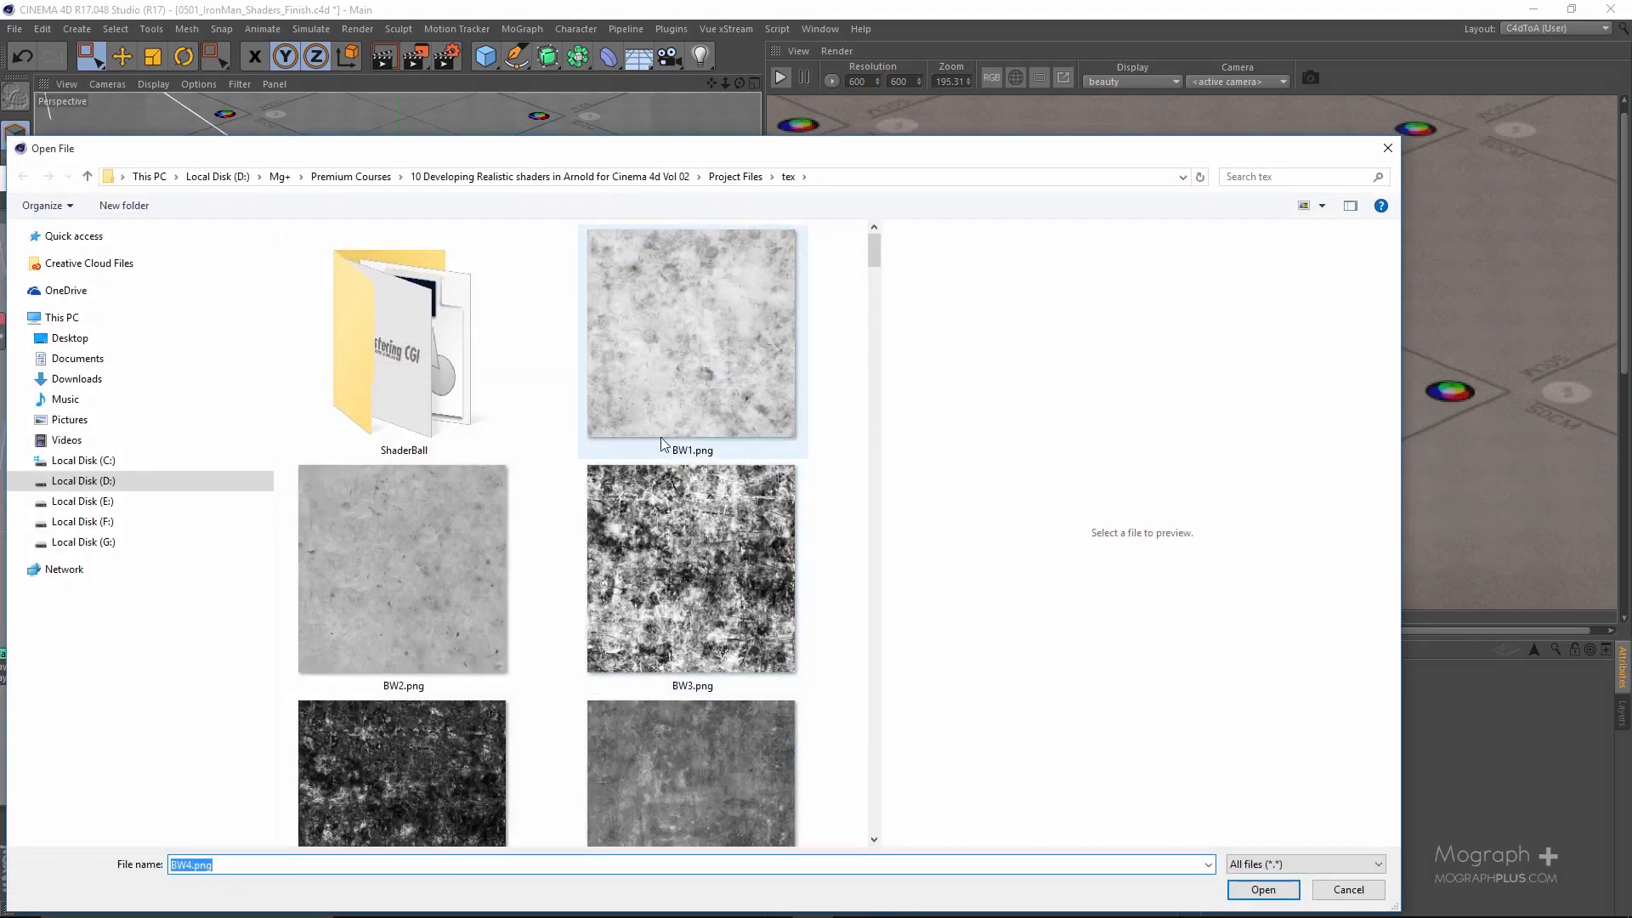
{"action": "scroll", "coordinate": [493, 577], "scroll_direction": "down", "scroll_amount": 3}
{"action": "left_click", "coordinate": [462, 486]}
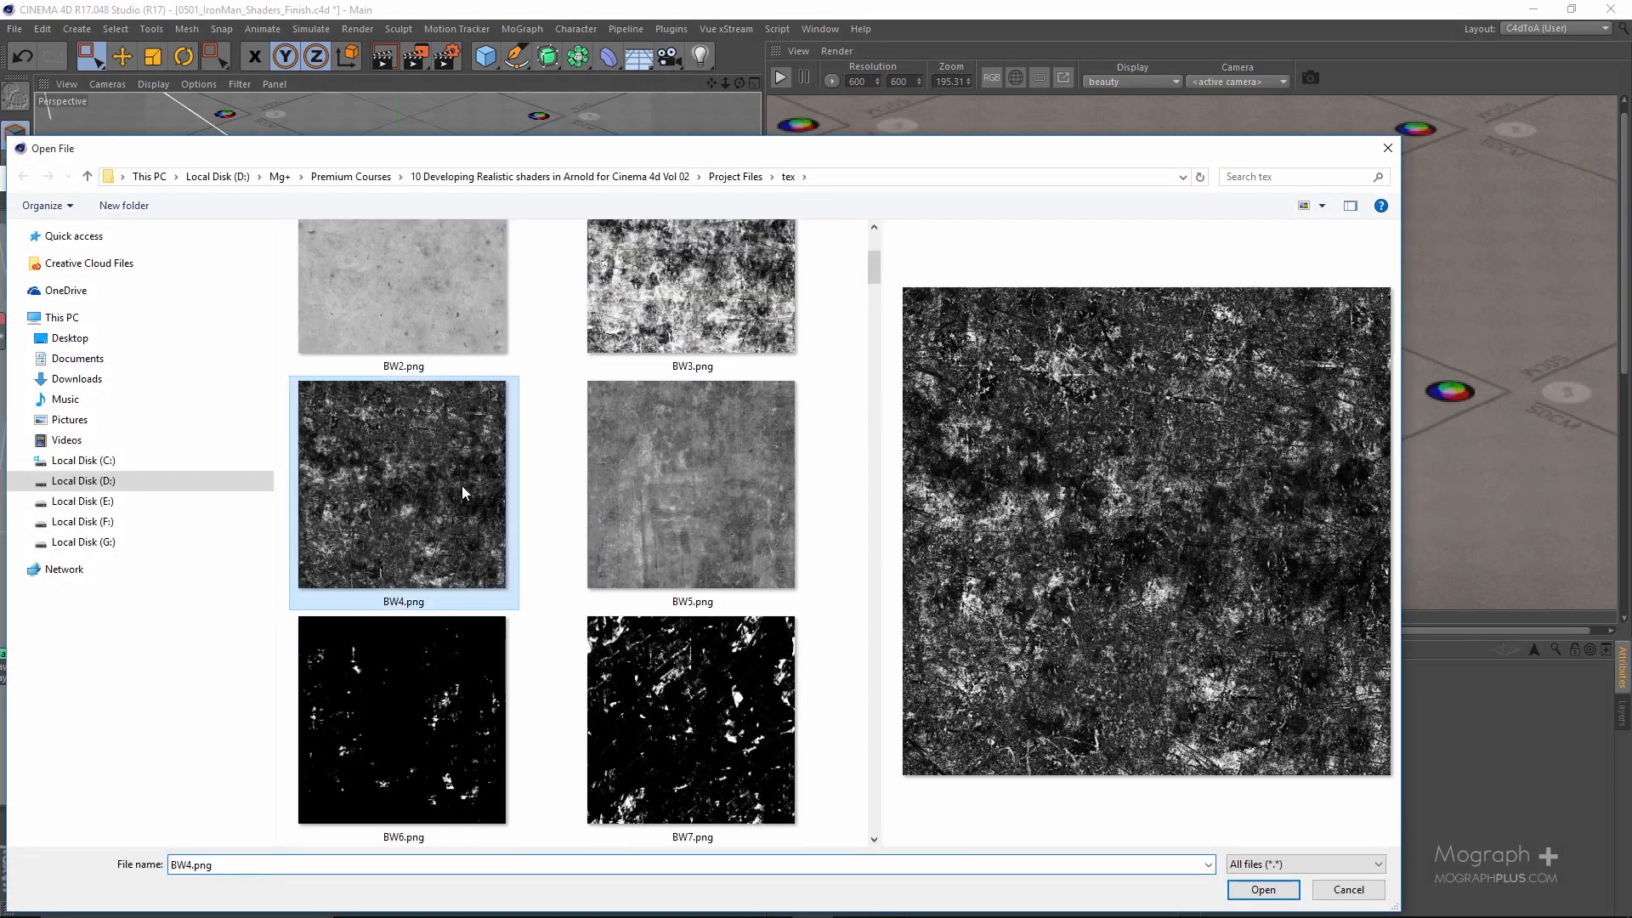
{"action": "left_click", "coordinate": [618, 478]}
{"action": "left_click", "coordinate": [505, 485]}
{"action": "left_click", "coordinate": [675, 483]}
{"action": "left_click", "coordinate": [440, 490]}
{"action": "left_click", "coordinate": [659, 441]}
{"action": "double_click", "coordinate": [692, 445]}
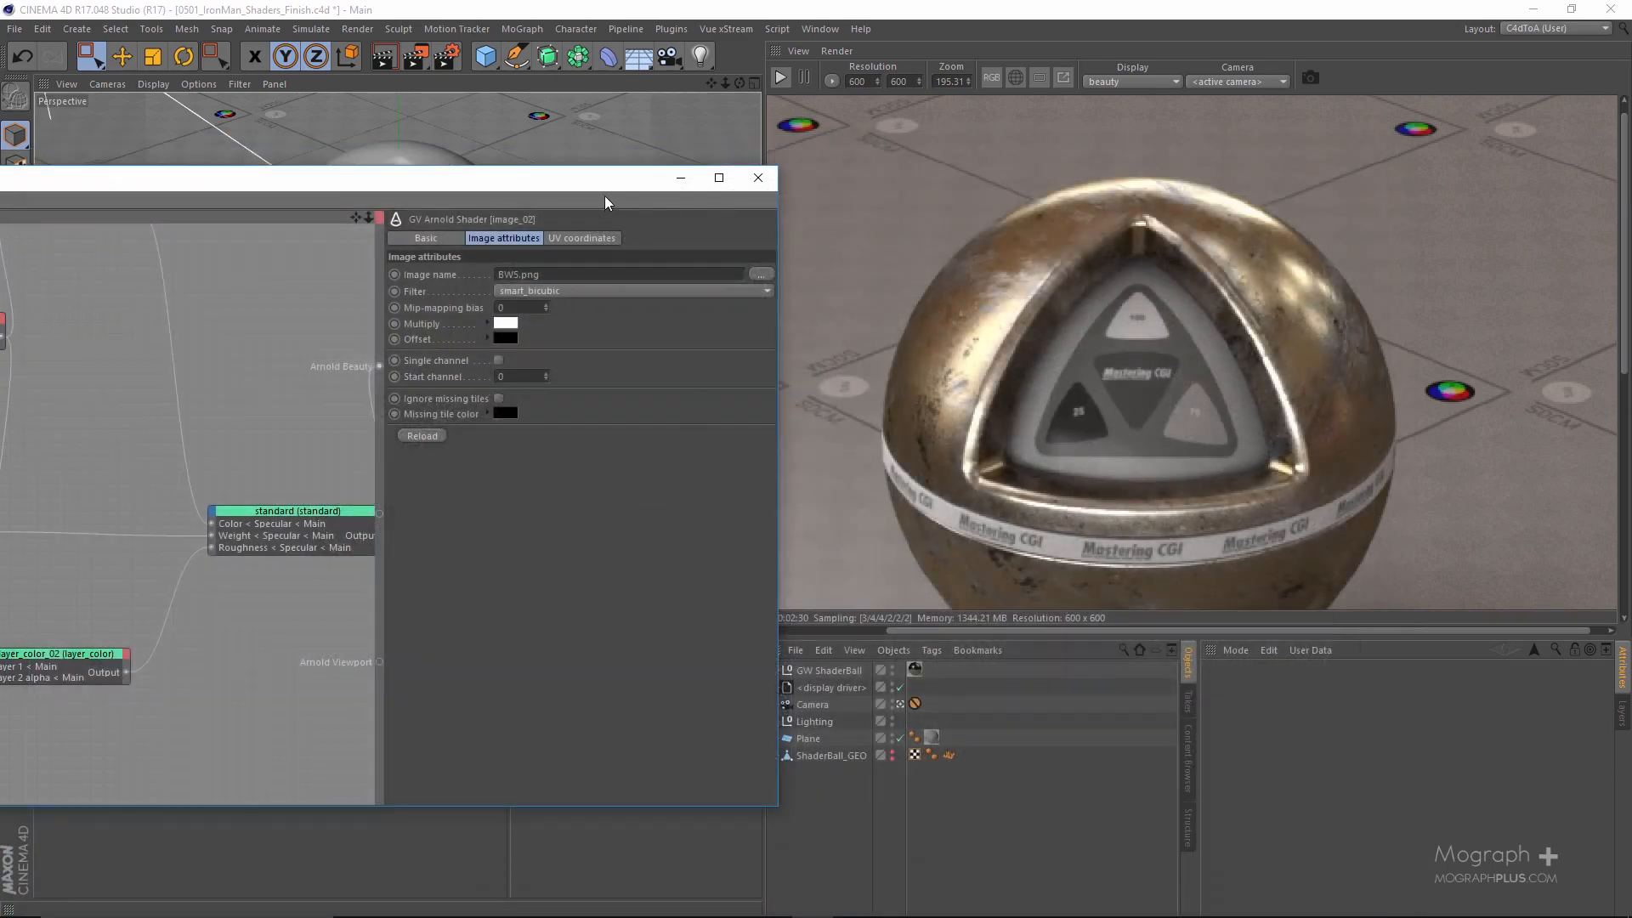
Restart the interactive render and preview ramp_float_02 through Arnold Beauty on the shader ball.
{"action": "left_click", "coordinate": [779, 78]}
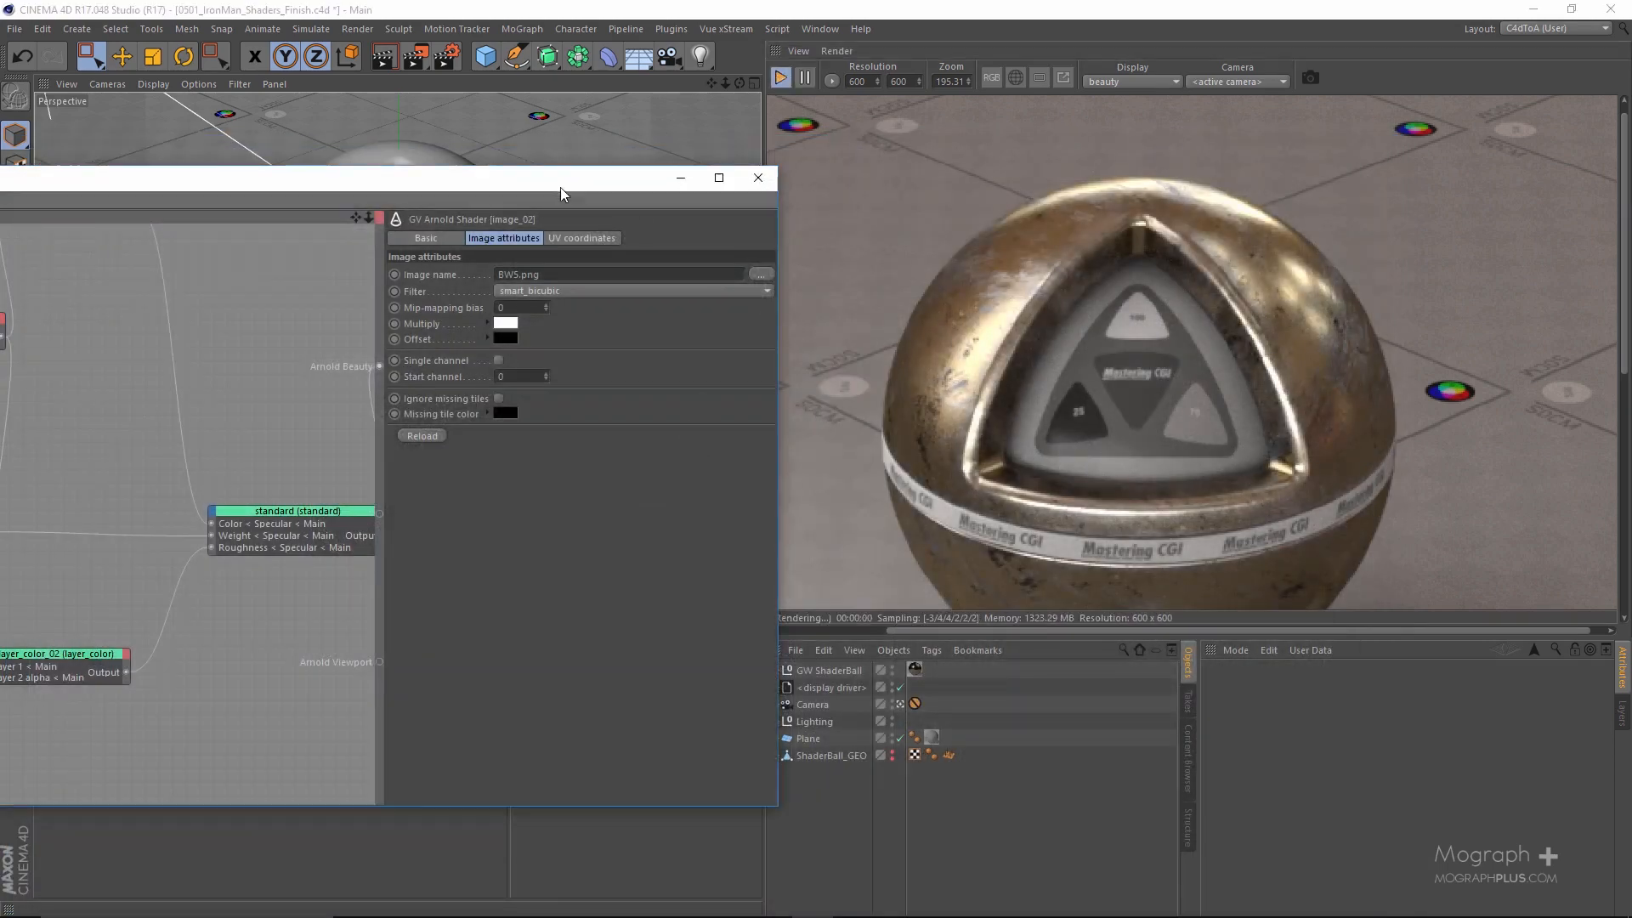
{"action": "left_click_drag", "start_coordinate": [559, 189], "coordinate": [1040, 89]}
{"action": "scroll", "coordinate": [340, 546], "scroll_direction": "up", "scroll_amount": 2}
{"action": "left_click", "coordinate": [417, 399]}
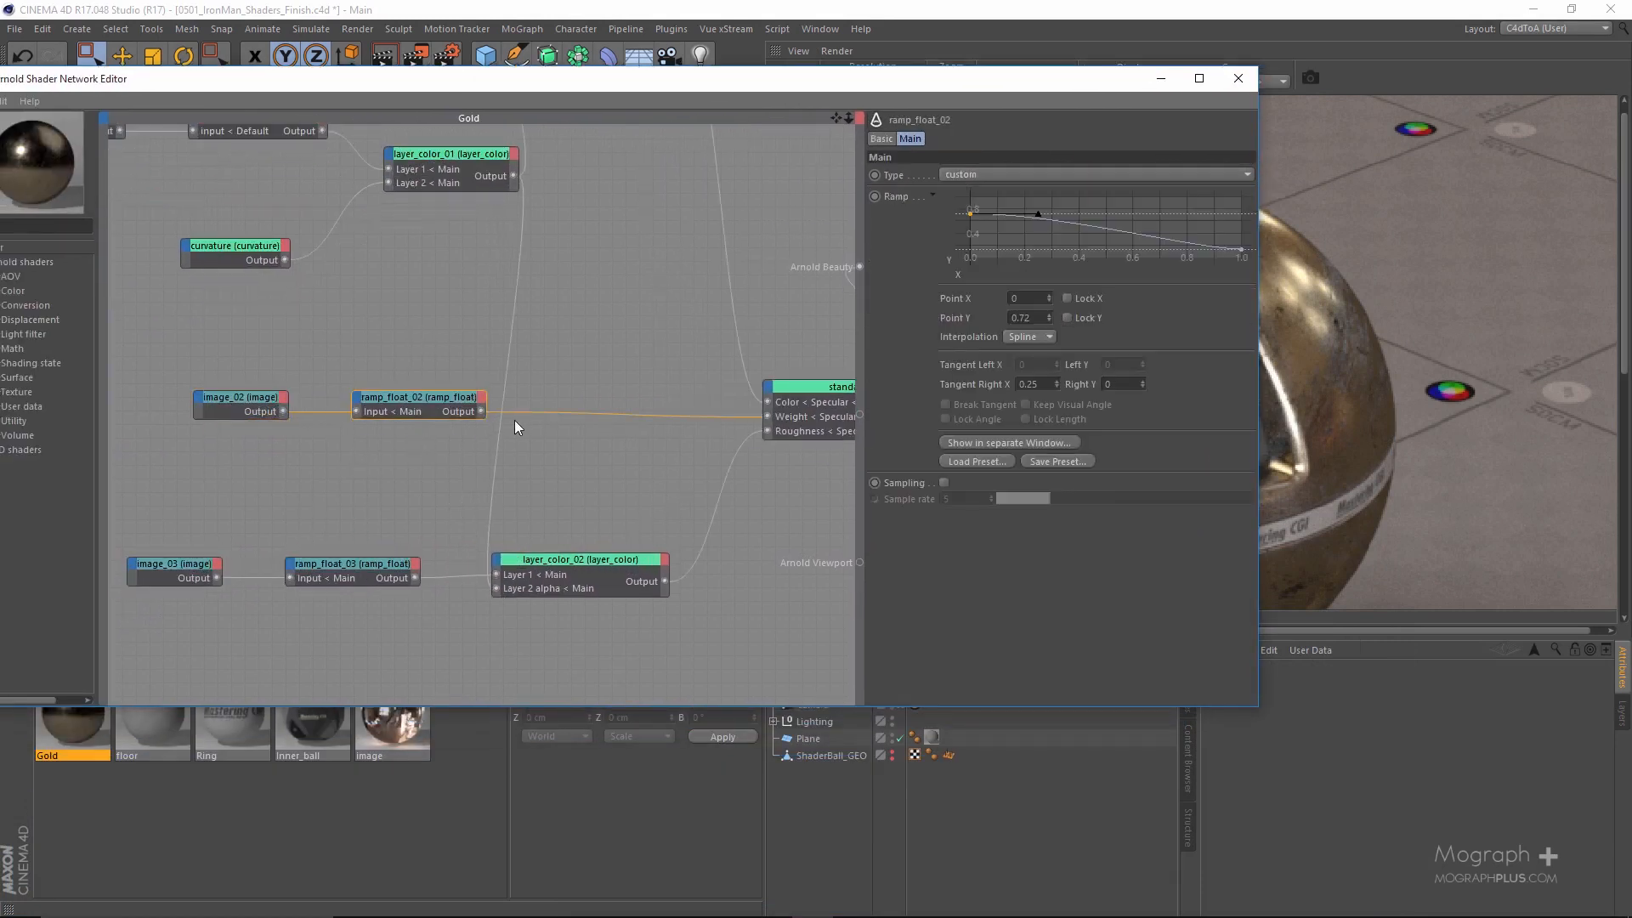
{"action": "left_click_drag", "start_coordinate": [998, 88], "coordinate": [1036, 125]}
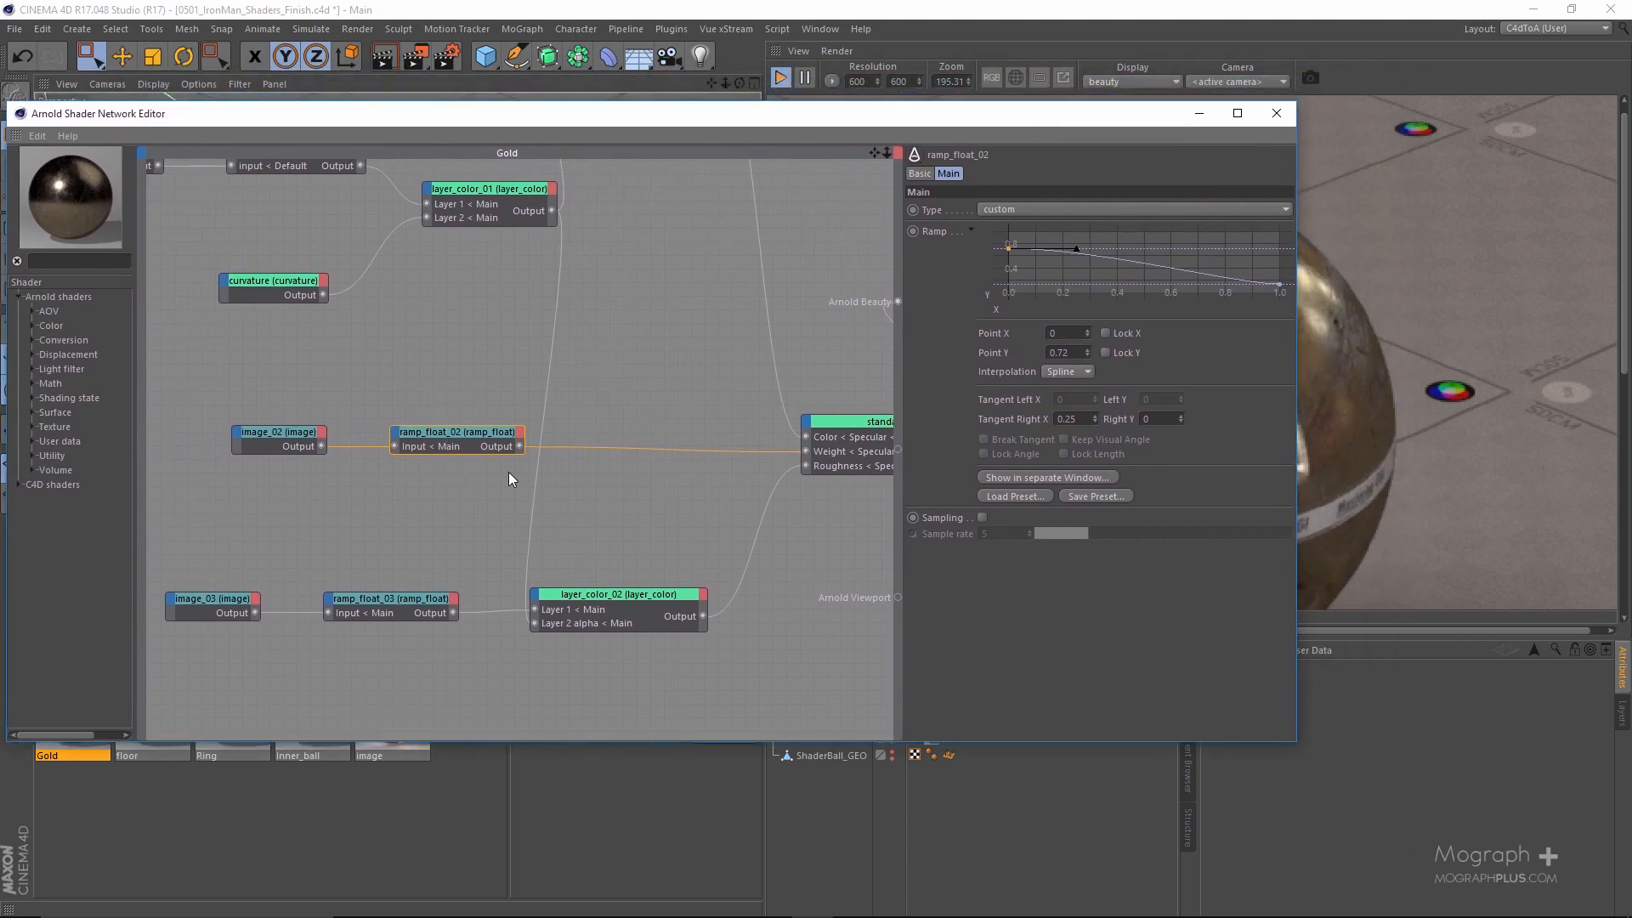
{"action": "key", "text": "b"}
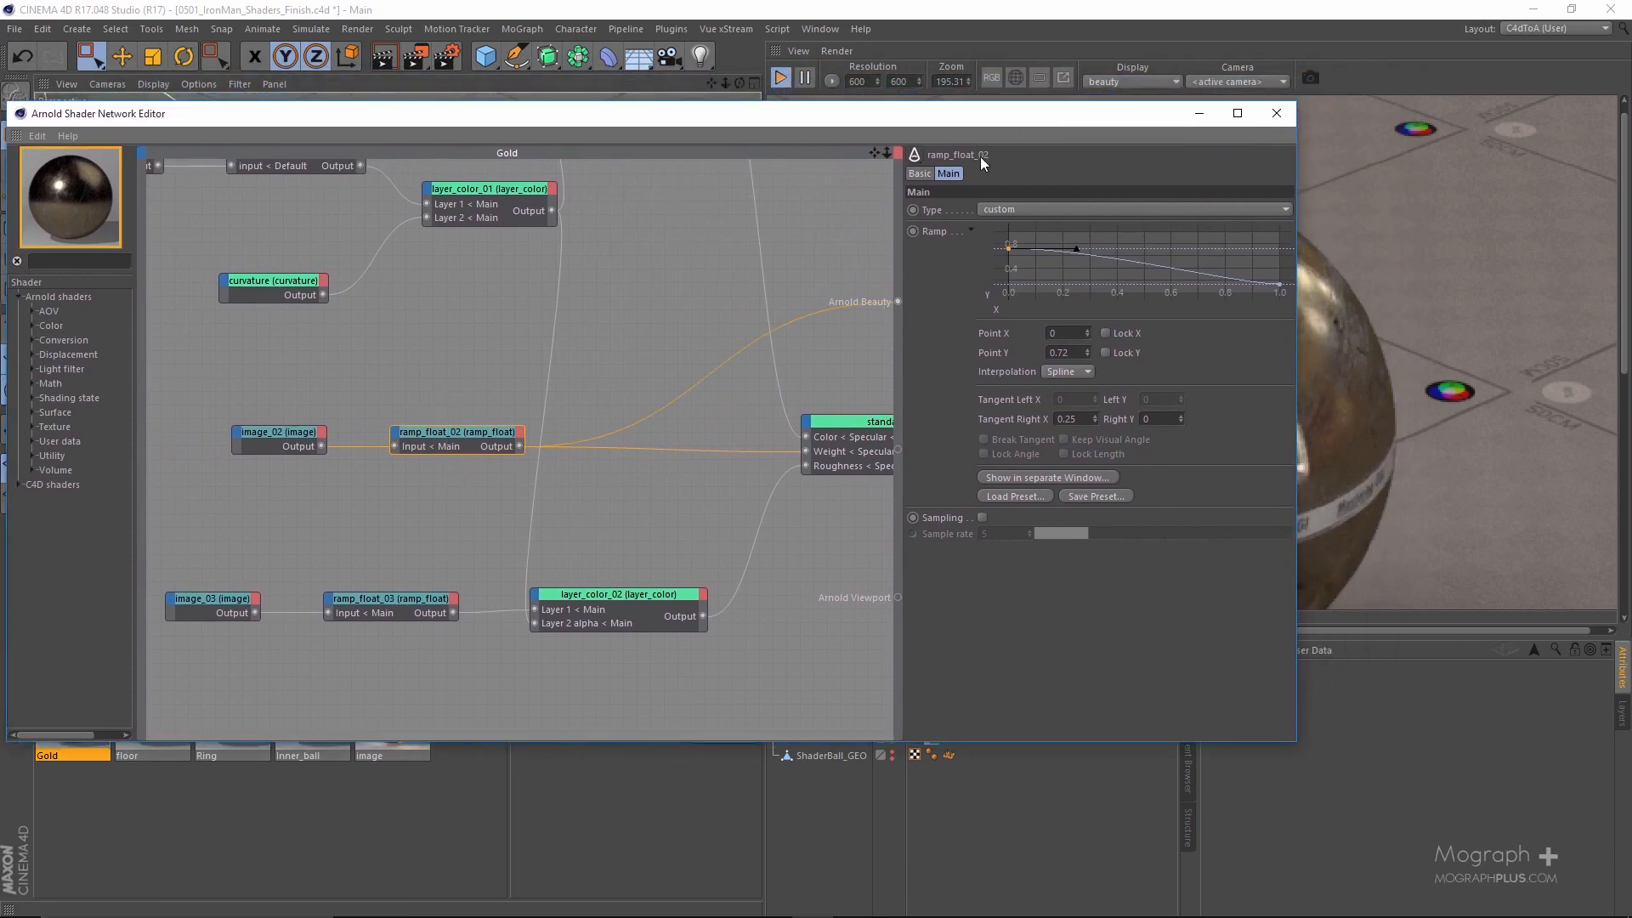
{"action": "left_click_drag", "start_coordinate": [1001, 112], "coordinate": [605, 162]}
{"action": "scroll", "coordinate": [1198, 289], "scroll_direction": "down", "scroll_amount": 3}
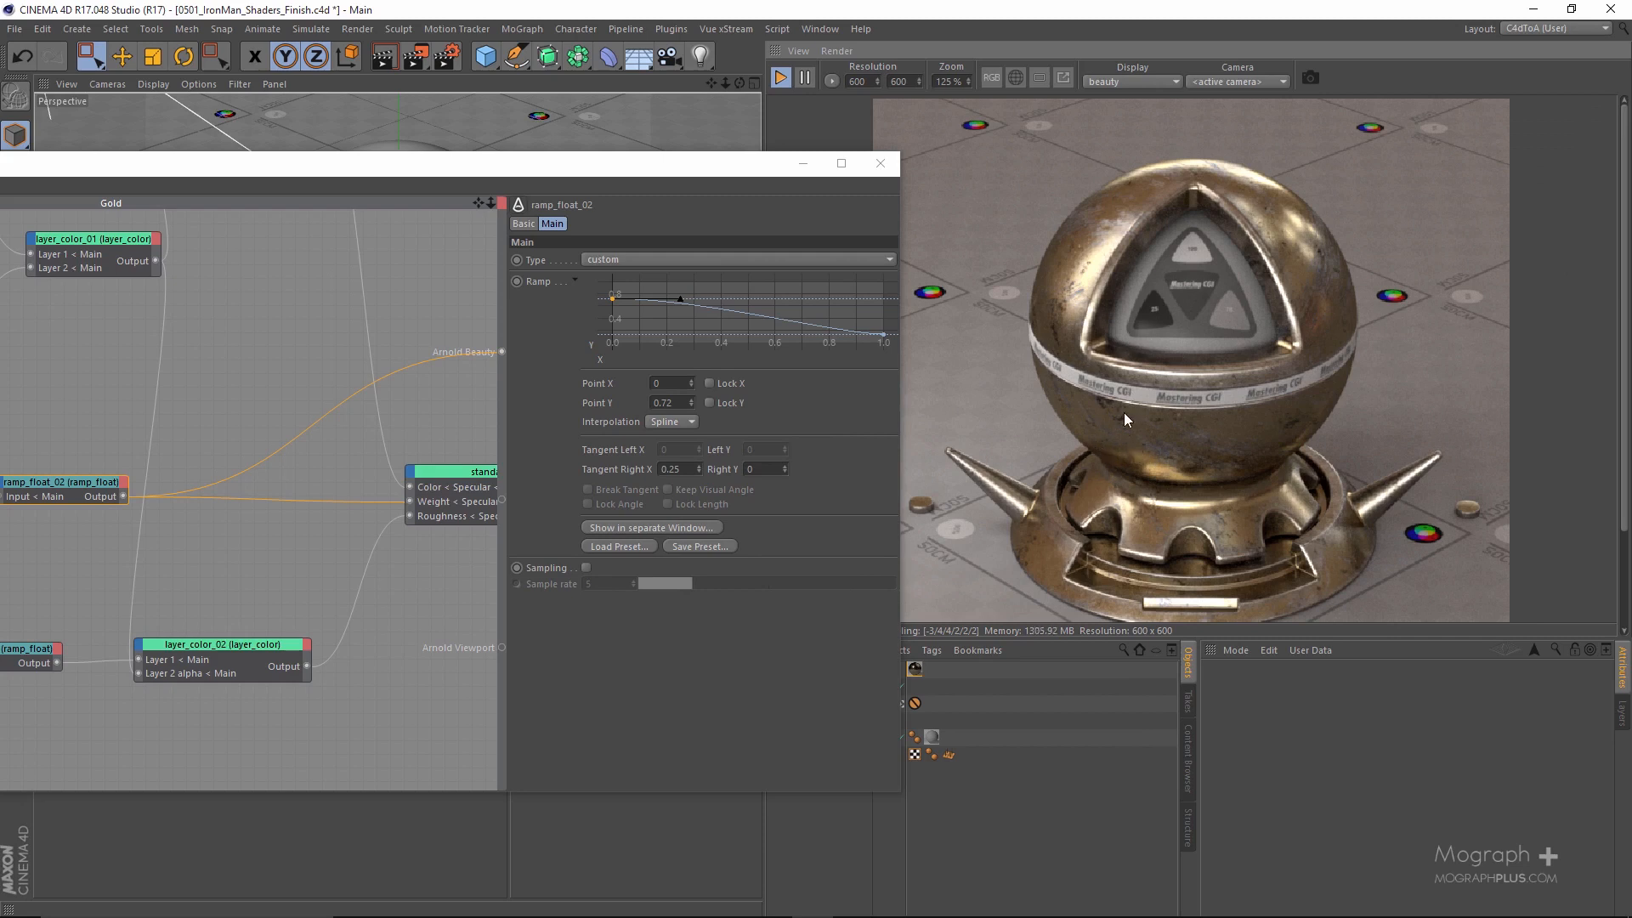
{"action": "scroll", "coordinate": [1124, 411], "scroll_direction": "up", "scroll_amount": 1}
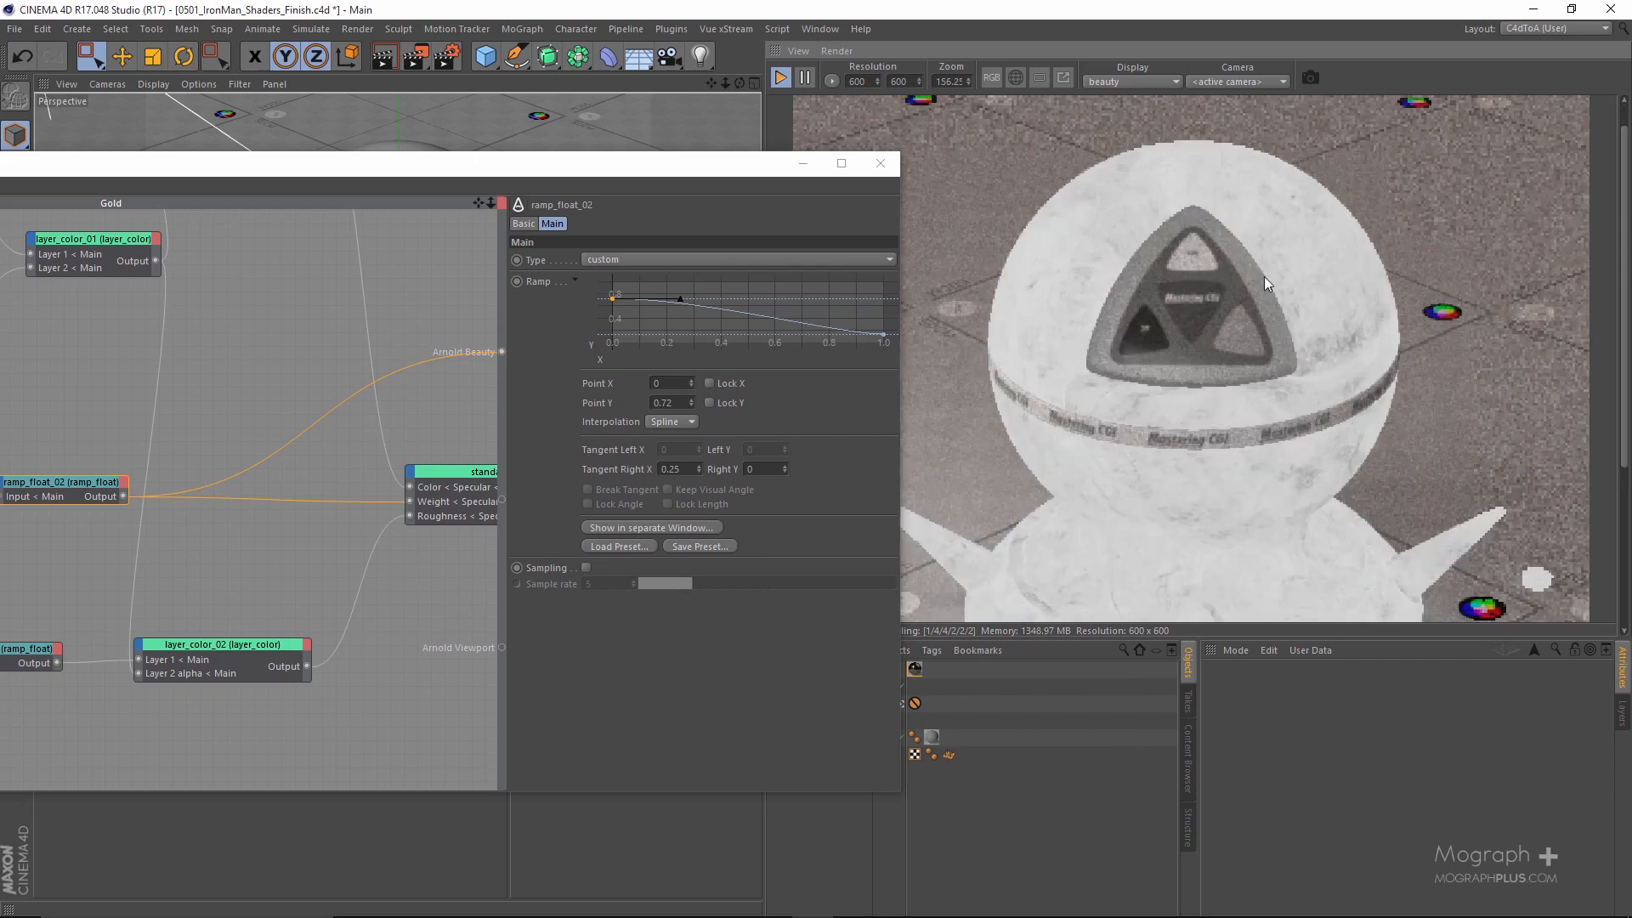
Set a render region on the sphere's upper right side and reconnect the standard shader's output to Arnold Beauty.
{"action": "left_click_drag", "start_coordinate": [1306, 254], "coordinate": [1391, 363]}
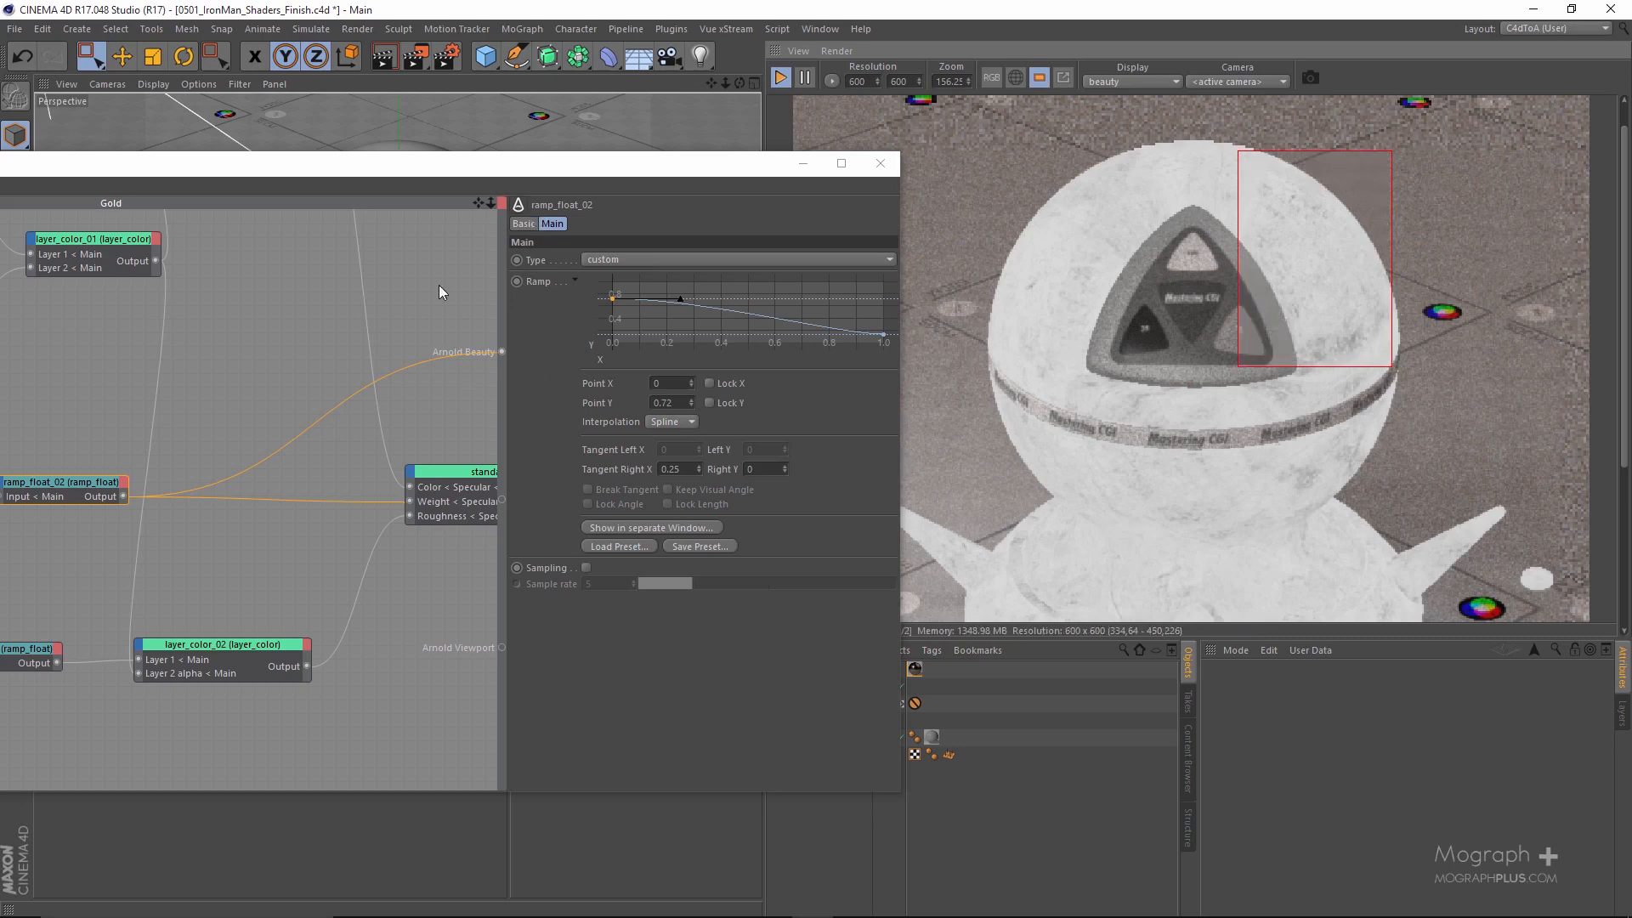
{"action": "middle_click_drag", "start_coordinate": [379, 379], "coordinate": [39, 409], "text": "alt"}
{"action": "left_click_drag", "start_coordinate": [328, 588], "coordinate": [501, 351]}
{"action": "scroll", "coordinate": [1254, 220], "scroll_direction": "up", "scroll_amount": 3}
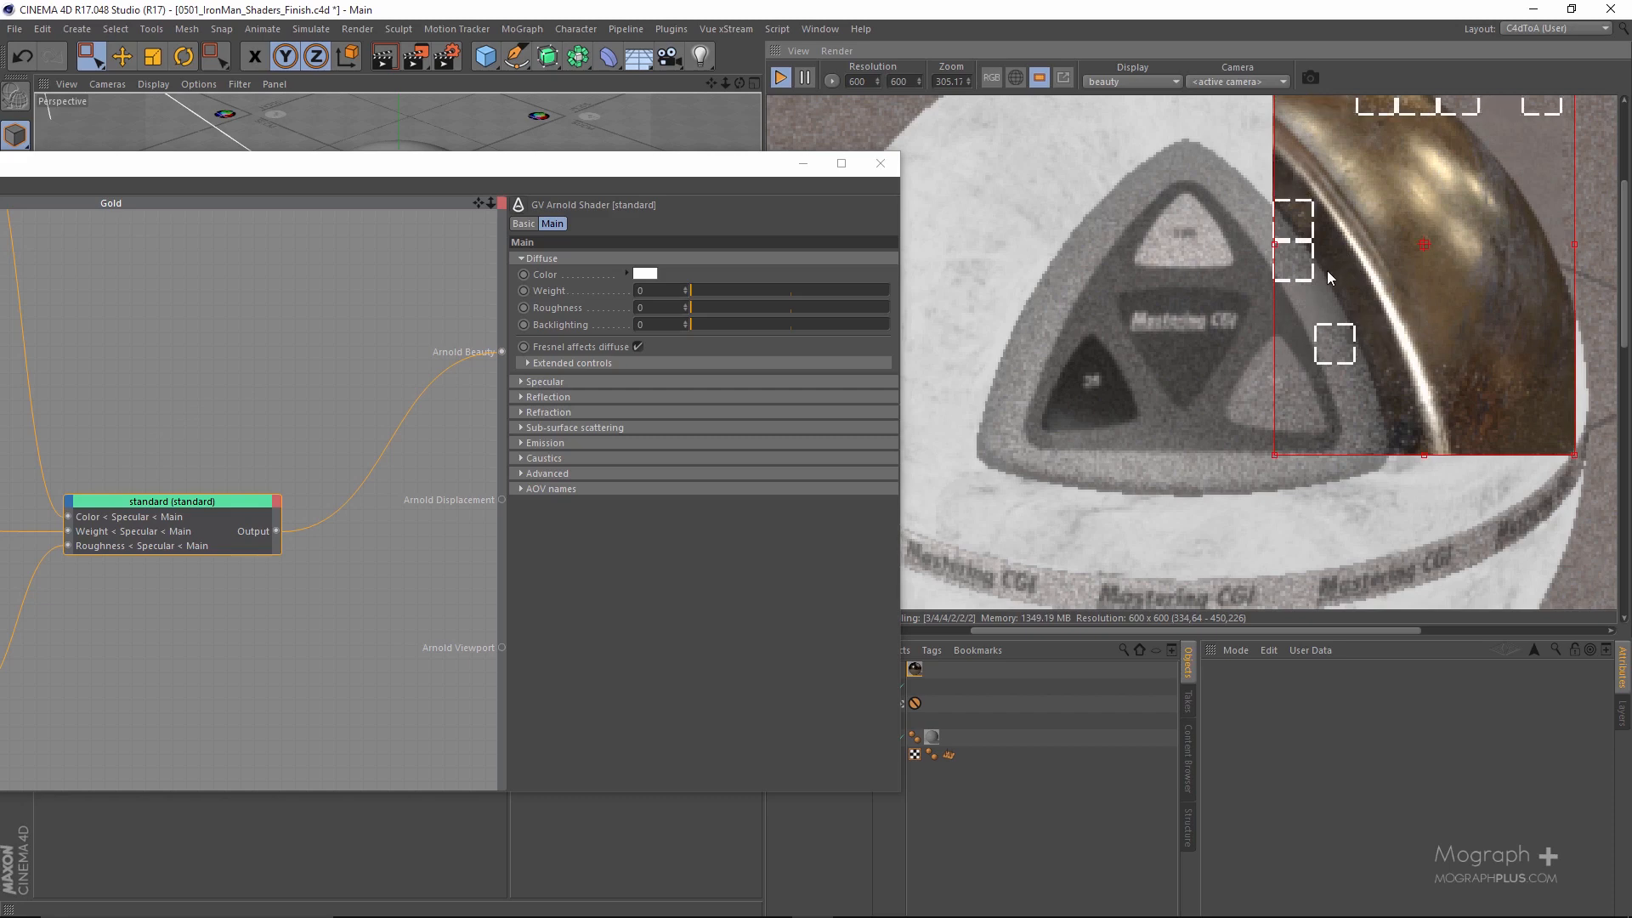
{"action": "scroll", "coordinate": [1329, 272], "scroll_direction": "down", "scroll_amount": 2}
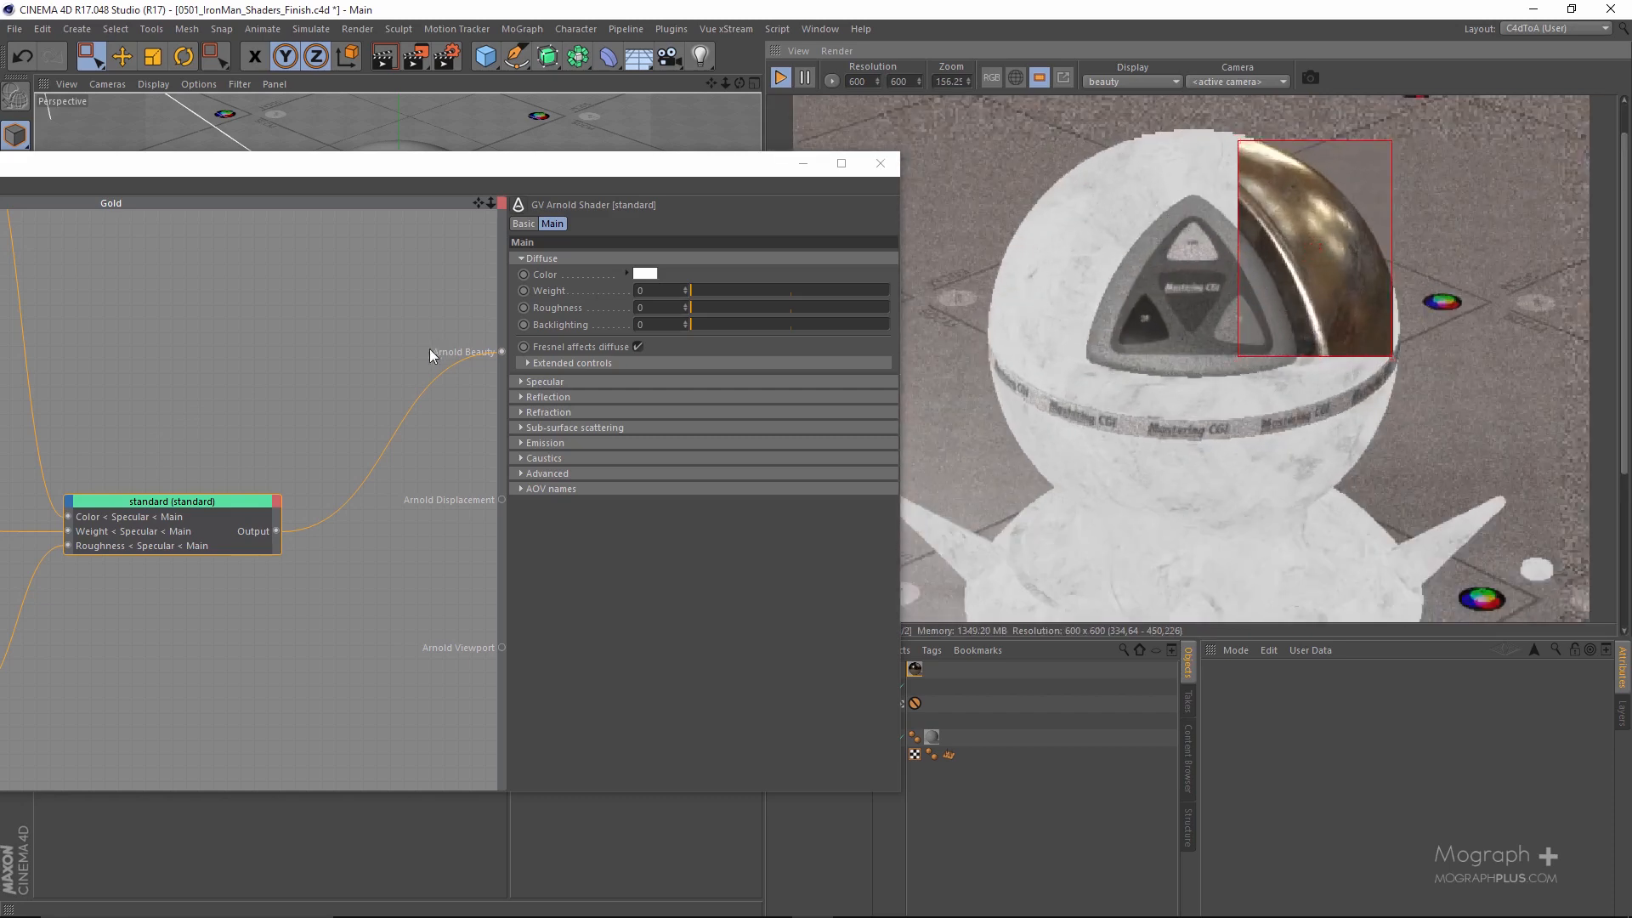
Add a bump2d node to the Gold network and connect the standard shader's output to its Shader input.
{"action": "left_click_drag", "start_coordinate": [605, 165], "coordinate": [1022, 144]}
{"action": "scroll", "coordinate": [553, 425], "scroll_direction": "down", "scroll_amount": 3}
{"action": "middle_click_drag", "start_coordinate": [561, 520], "coordinate": [324, 573], "text": "alt"}
{"action": "middle_click_drag", "start_coordinate": [430, 385], "coordinate": [756, 321], "text": "alt"}
{"action": "type", "text": "bump"}
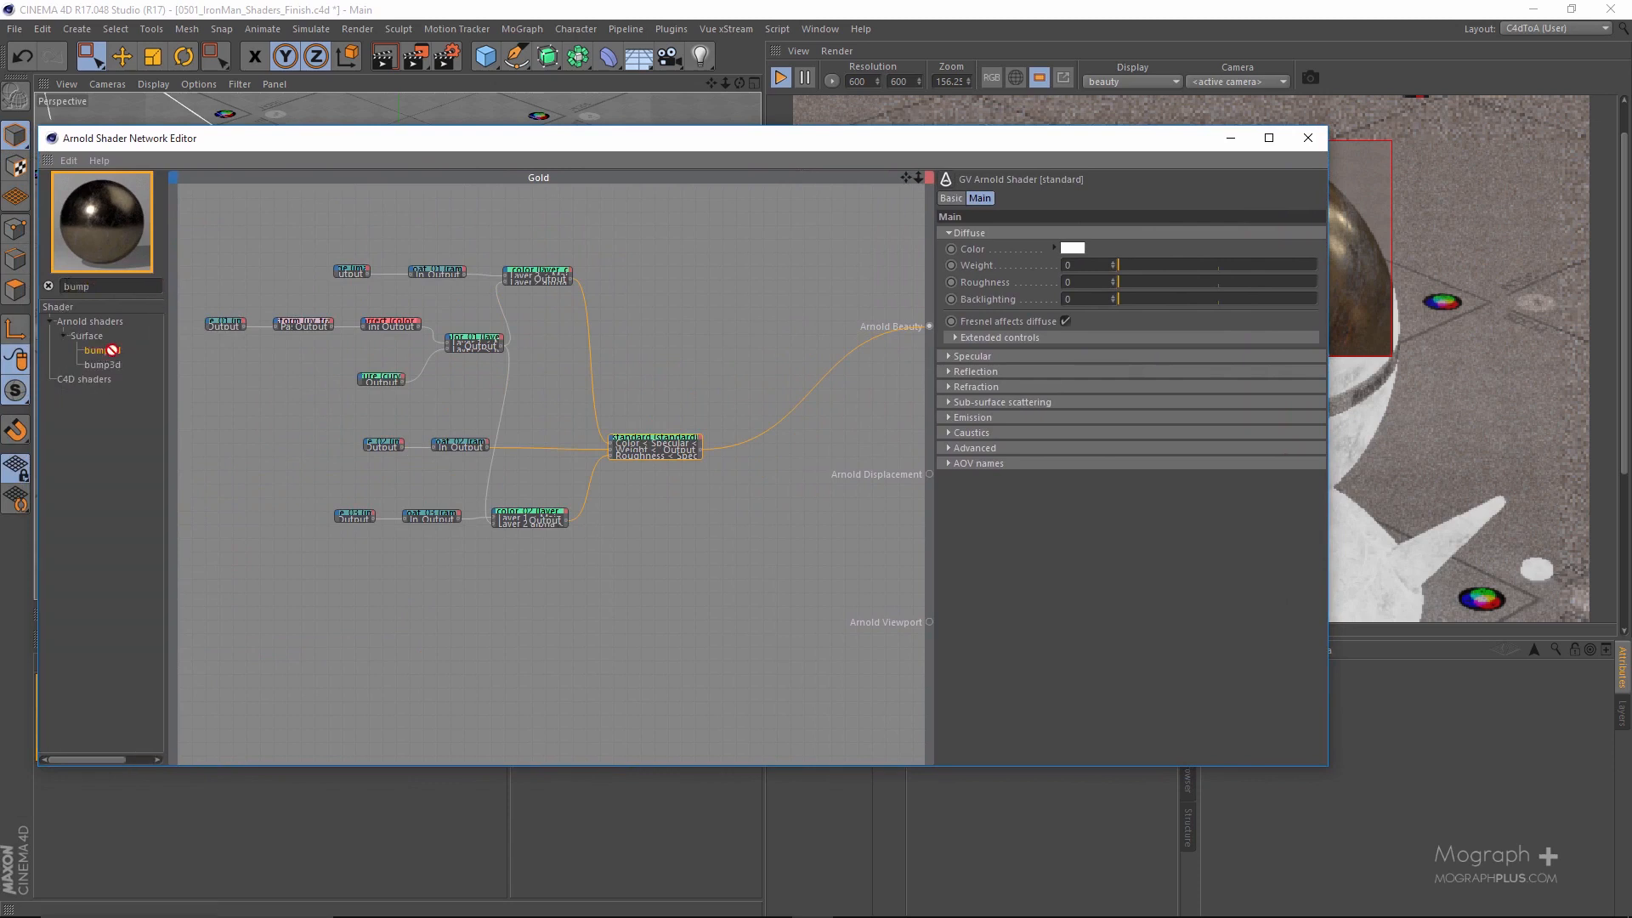
{"action": "mouse_move", "coordinate": [766, 436]}
{"action": "left_mouse_down"}
{"action": "mouse_move", "coordinate": [811, 440]}
{"action": "mouse_move", "coordinate": [764, 450]}
{"action": "left_mouse_up"}
{"action": "scroll", "coordinate": [806, 444], "scroll_direction": "up", "scroll_amount": 5}
{"action": "left_click_drag", "start_coordinate": [555, 476], "coordinate": [808, 547]}
{"action": "mouse_move", "coordinate": [769, 457]}
{"action": "left_click", "coordinate": [831, 490]}
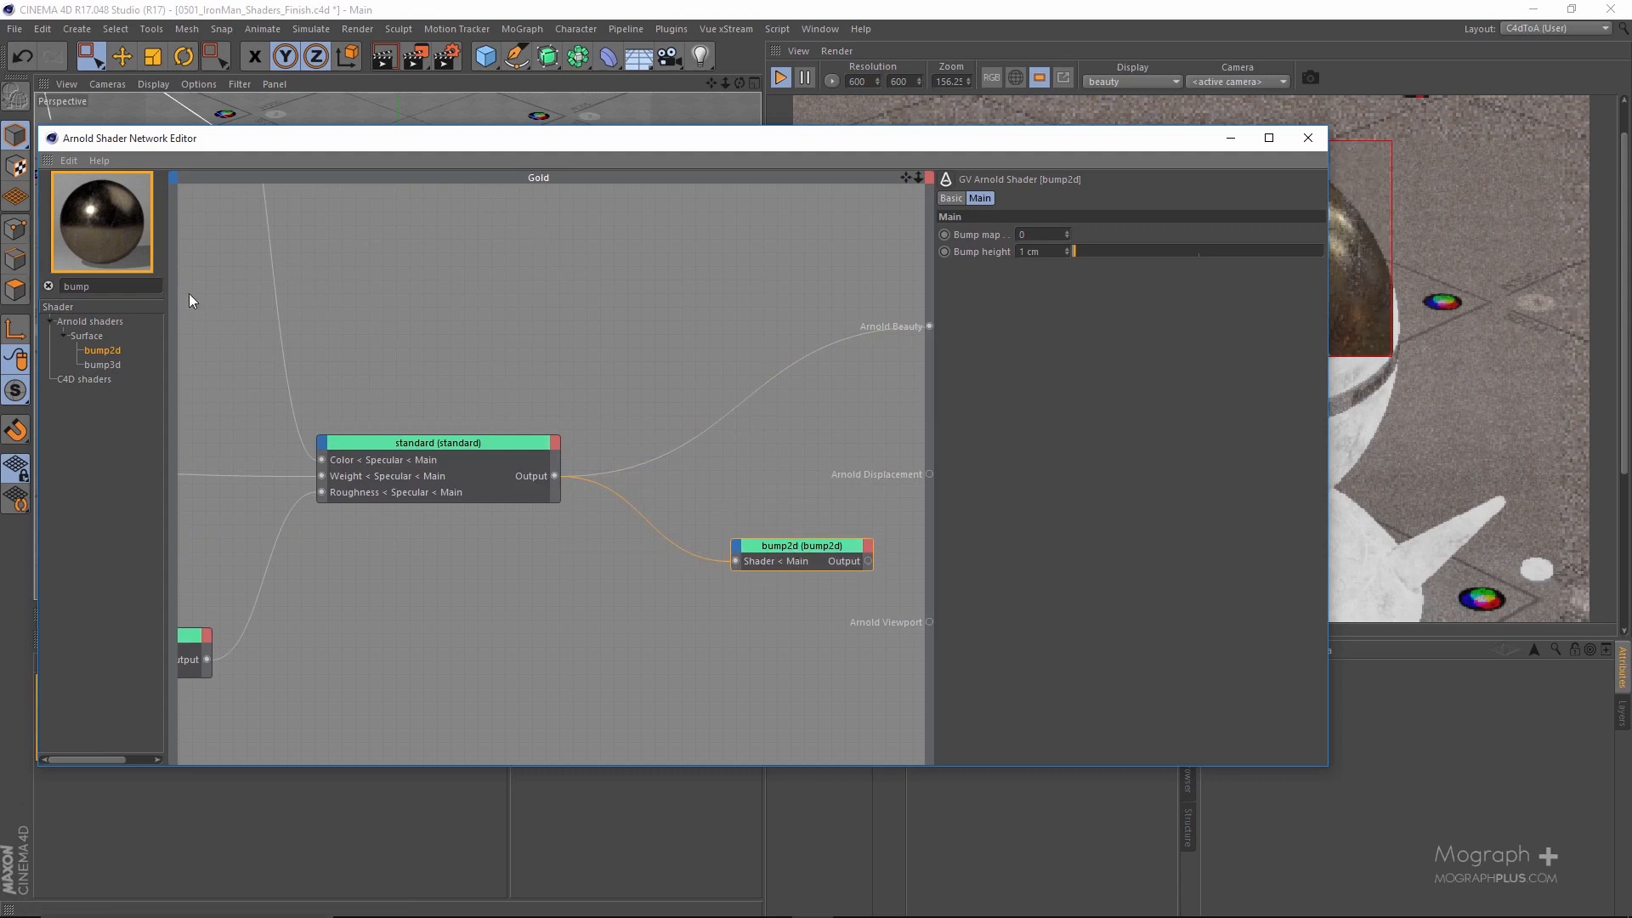
Add a new image node below the standard shader and load BW57.png into it.
{"action": "double_click", "coordinate": [136, 288]}
{"action": "type", "text": "image"}
{"action": "left_click_drag", "start_coordinate": [97, 350], "coordinate": [538, 629]}
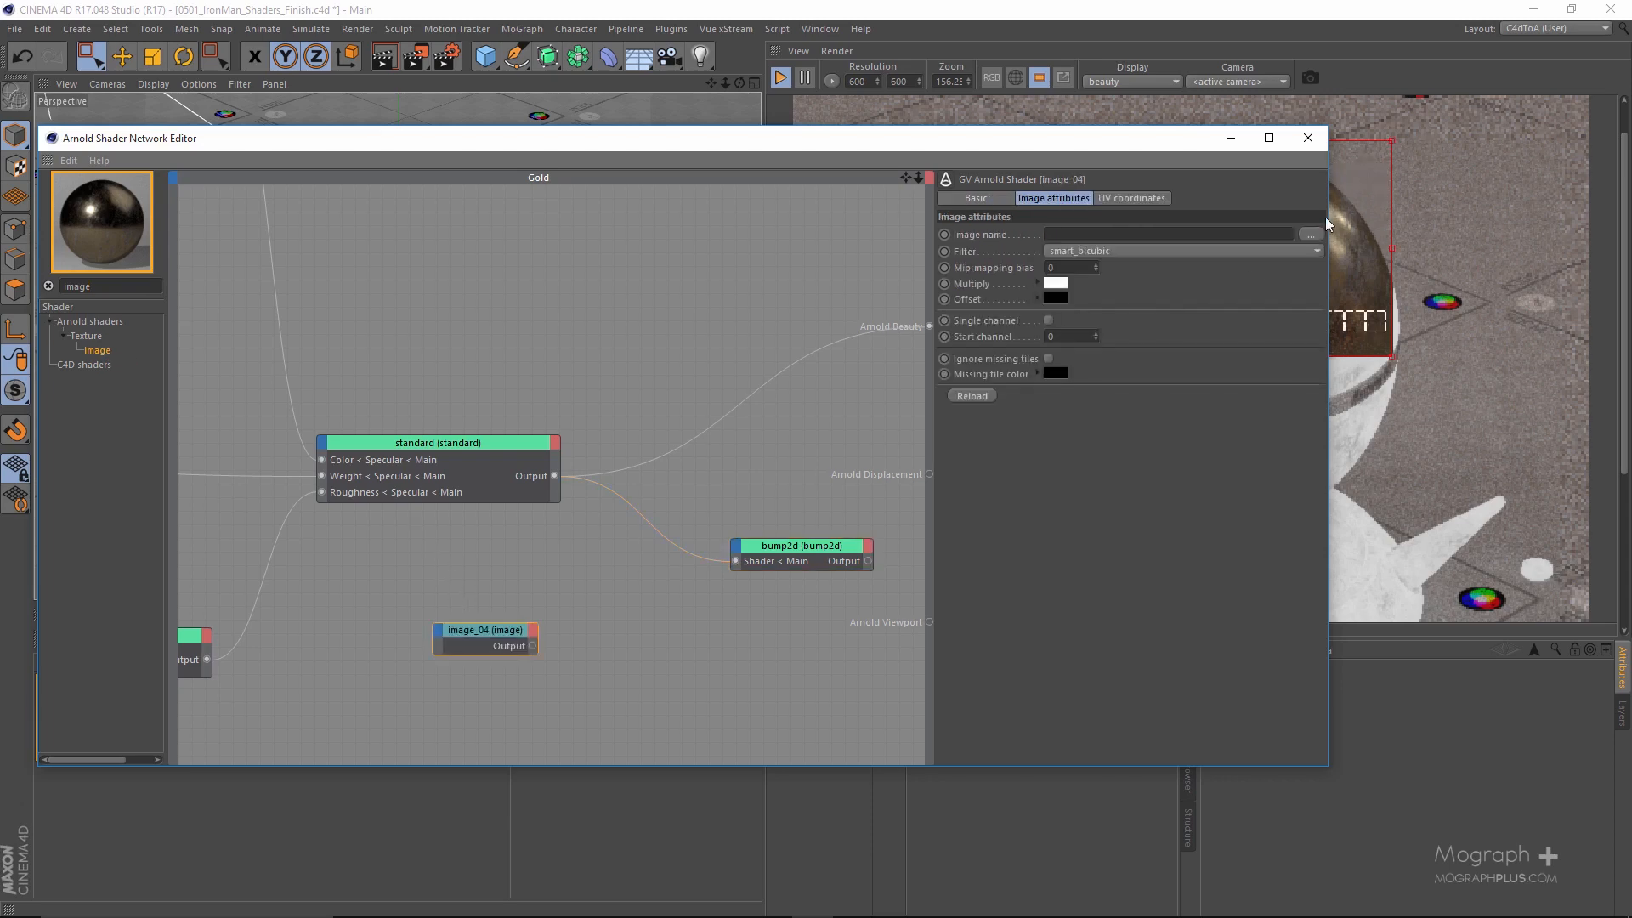
{"action": "left_click", "coordinate": [1309, 235]}
{"action": "scroll", "coordinate": [753, 545], "scroll_direction": "down", "scroll_amount": 5}
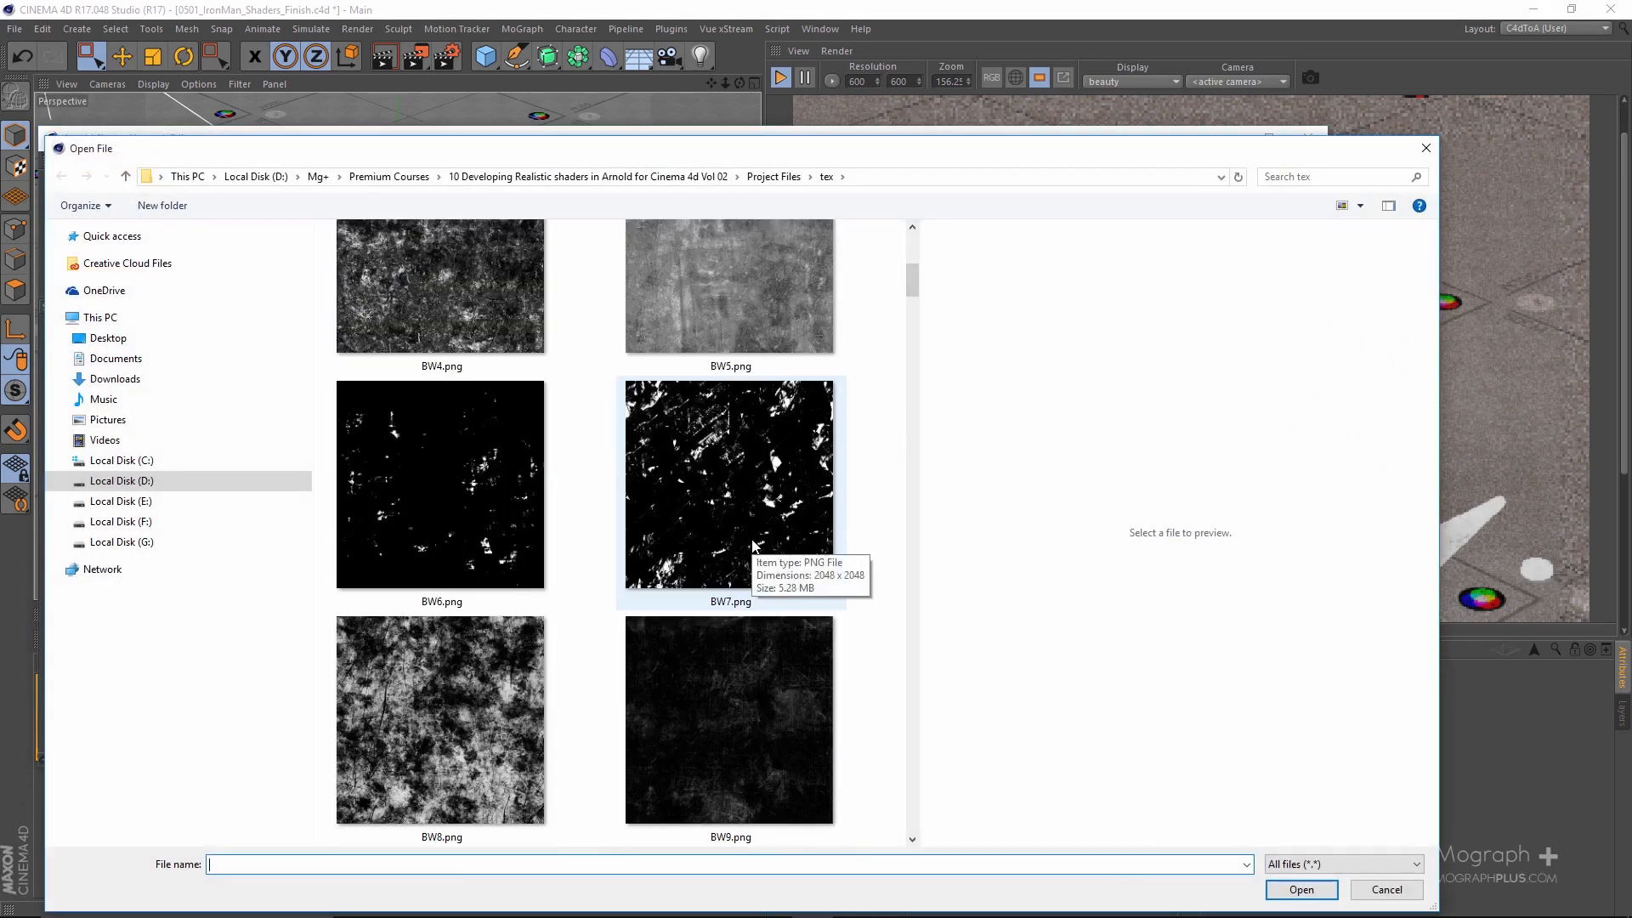
{"action": "scroll", "coordinate": [752, 534], "scroll_direction": "down", "scroll_amount": 10}
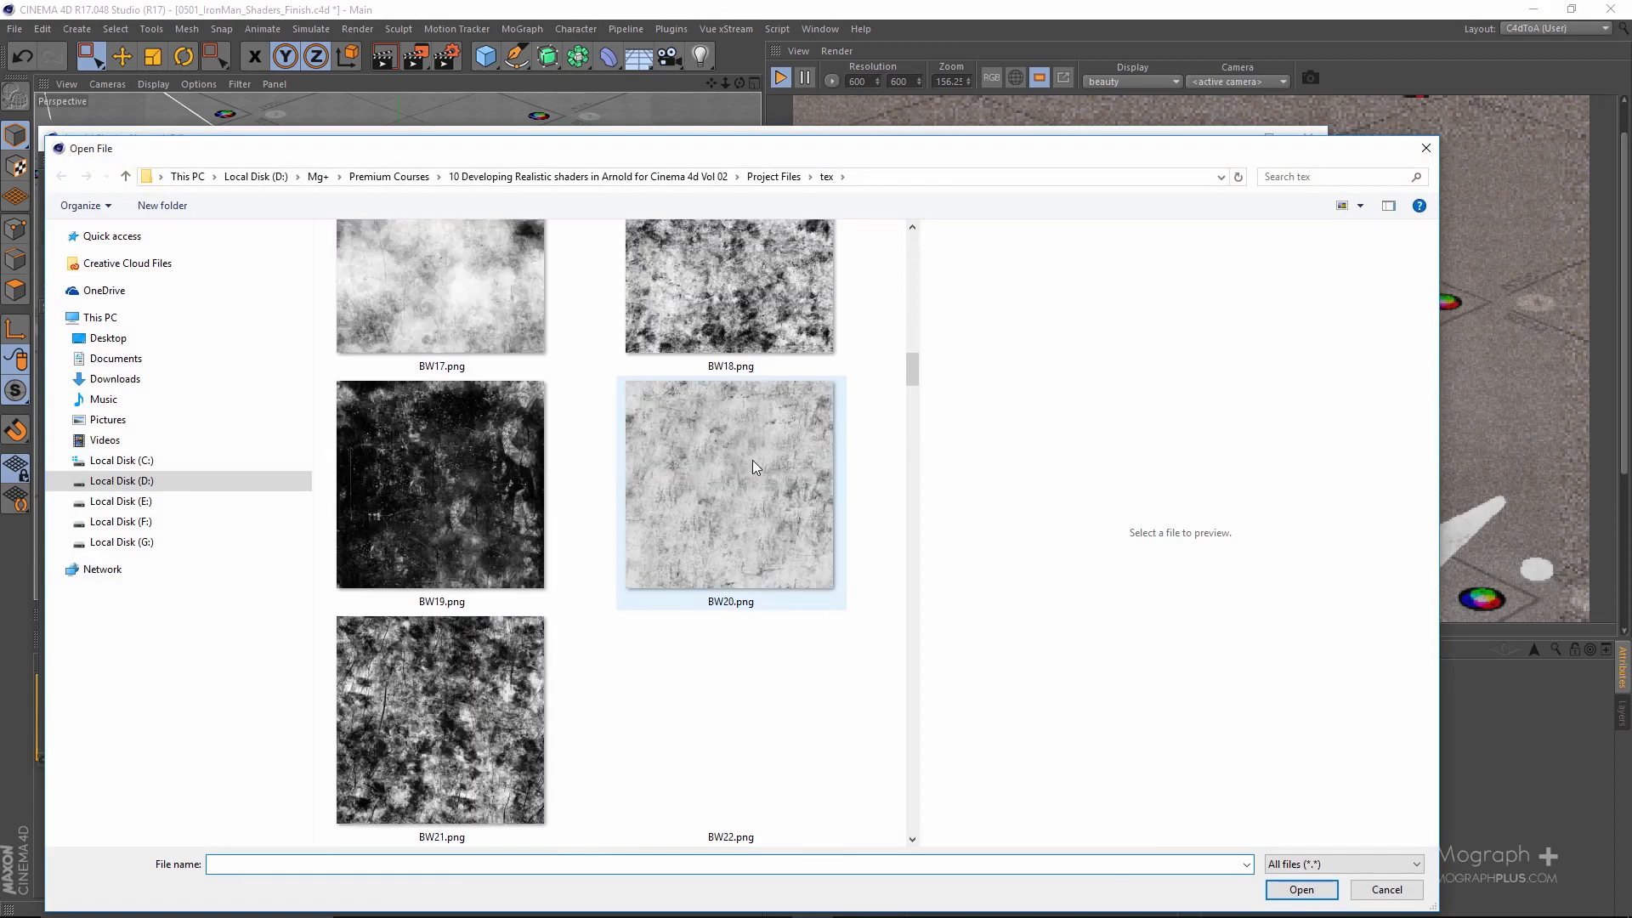
{"action": "scroll", "coordinate": [747, 434], "scroll_direction": "down", "scroll_amount": 8}
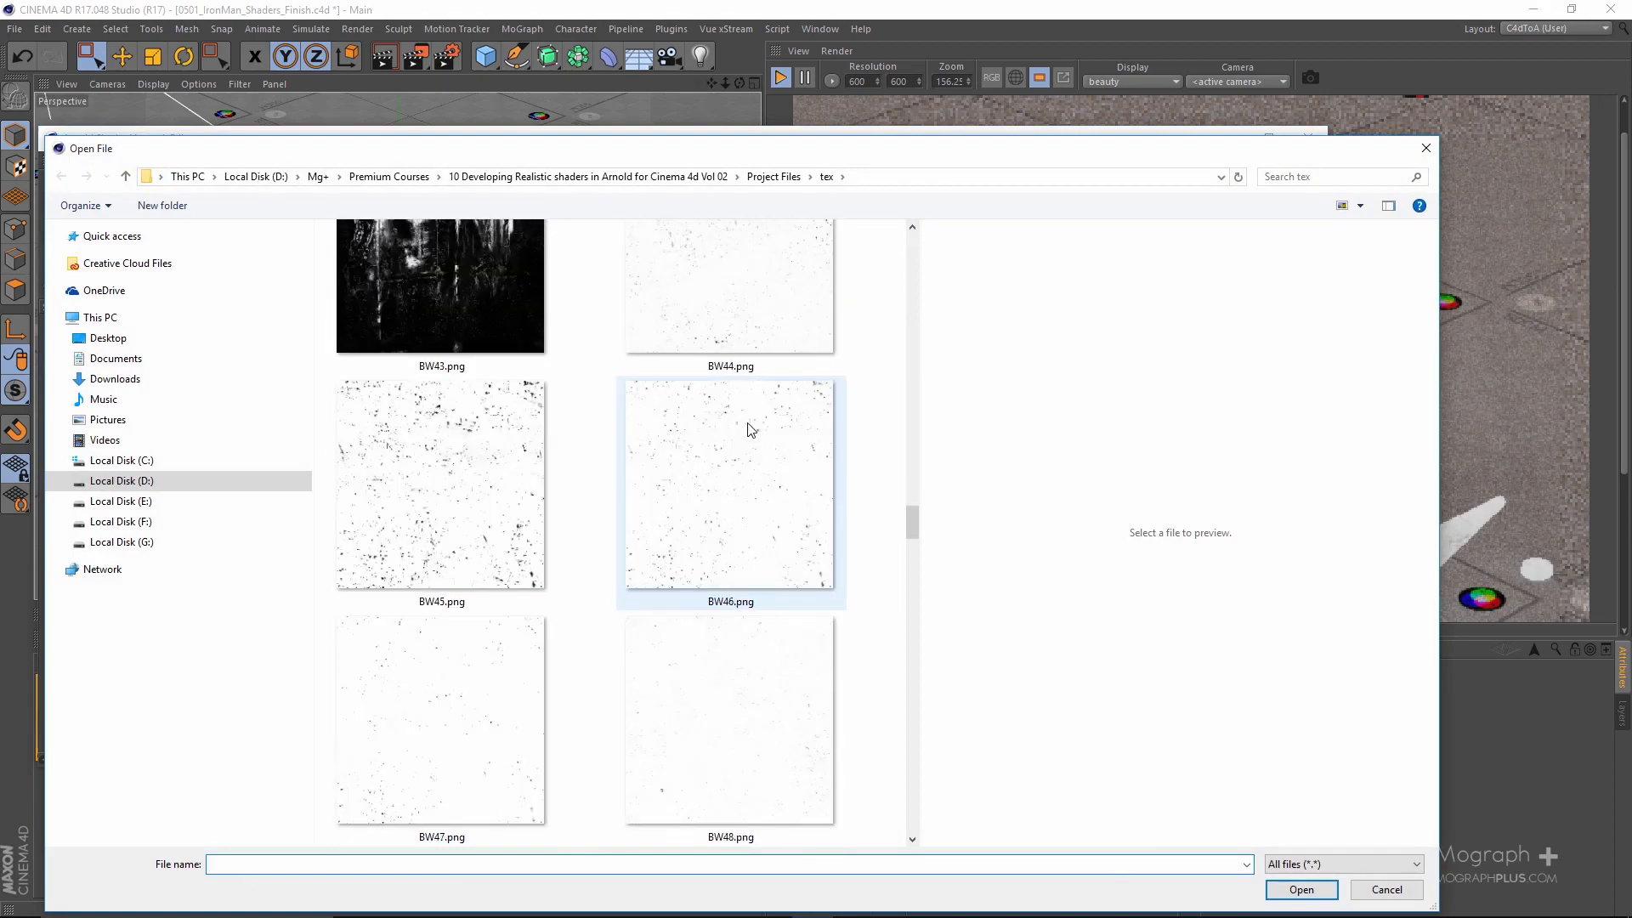
{"action": "scroll", "coordinate": [750, 430], "scroll_direction": "down", "scroll_amount": 5}
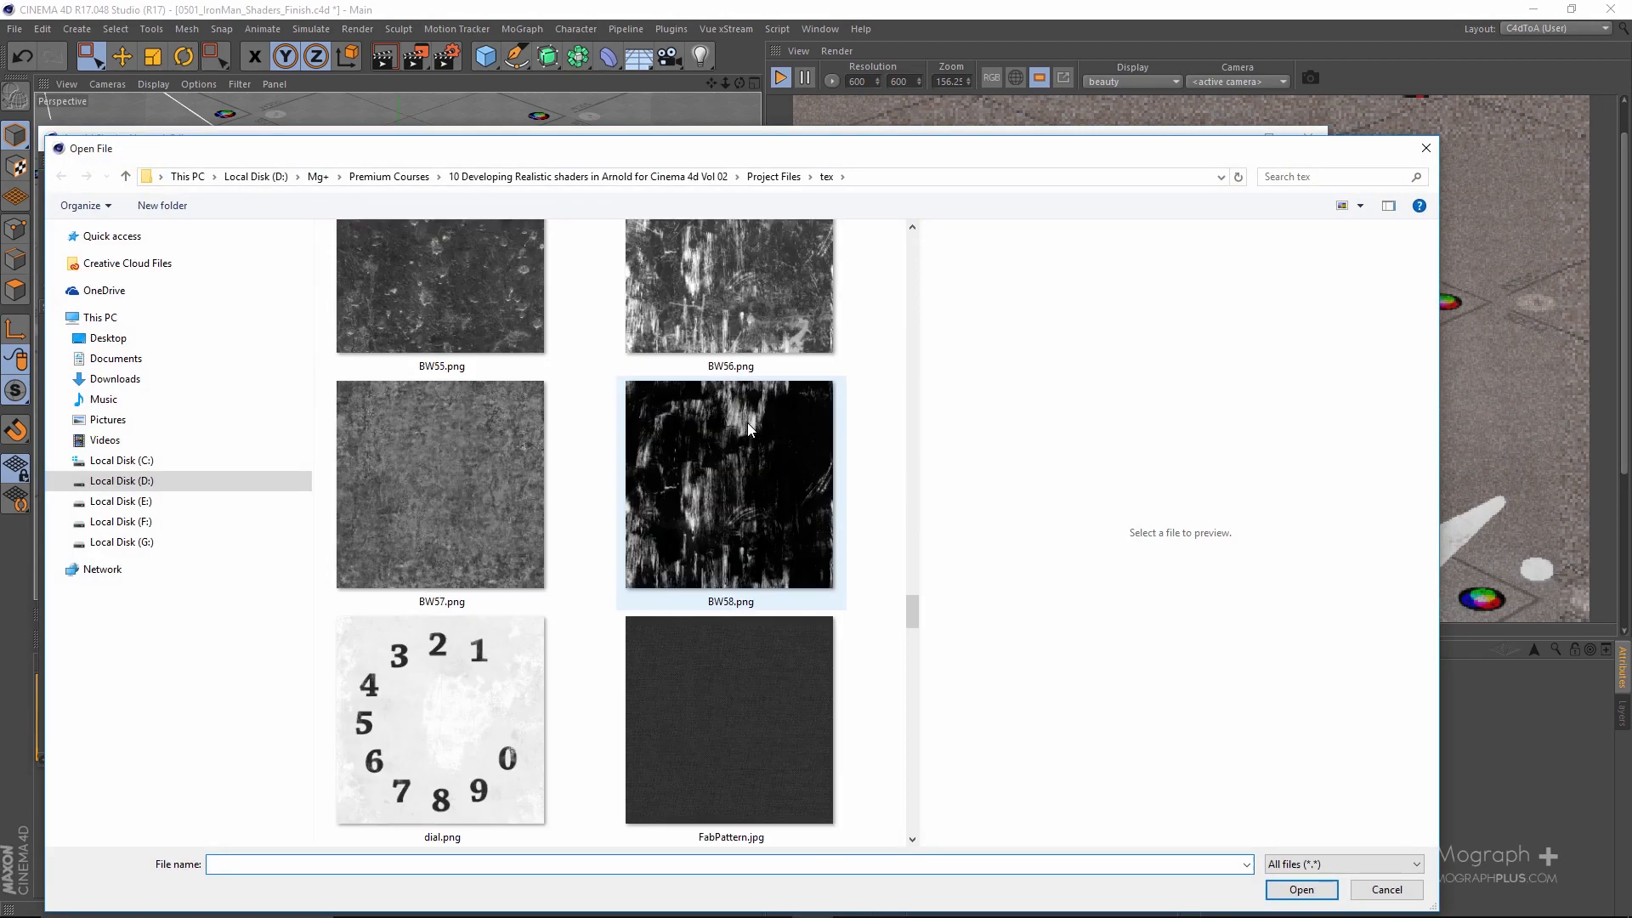
{"action": "left_click", "coordinate": [465, 481]}
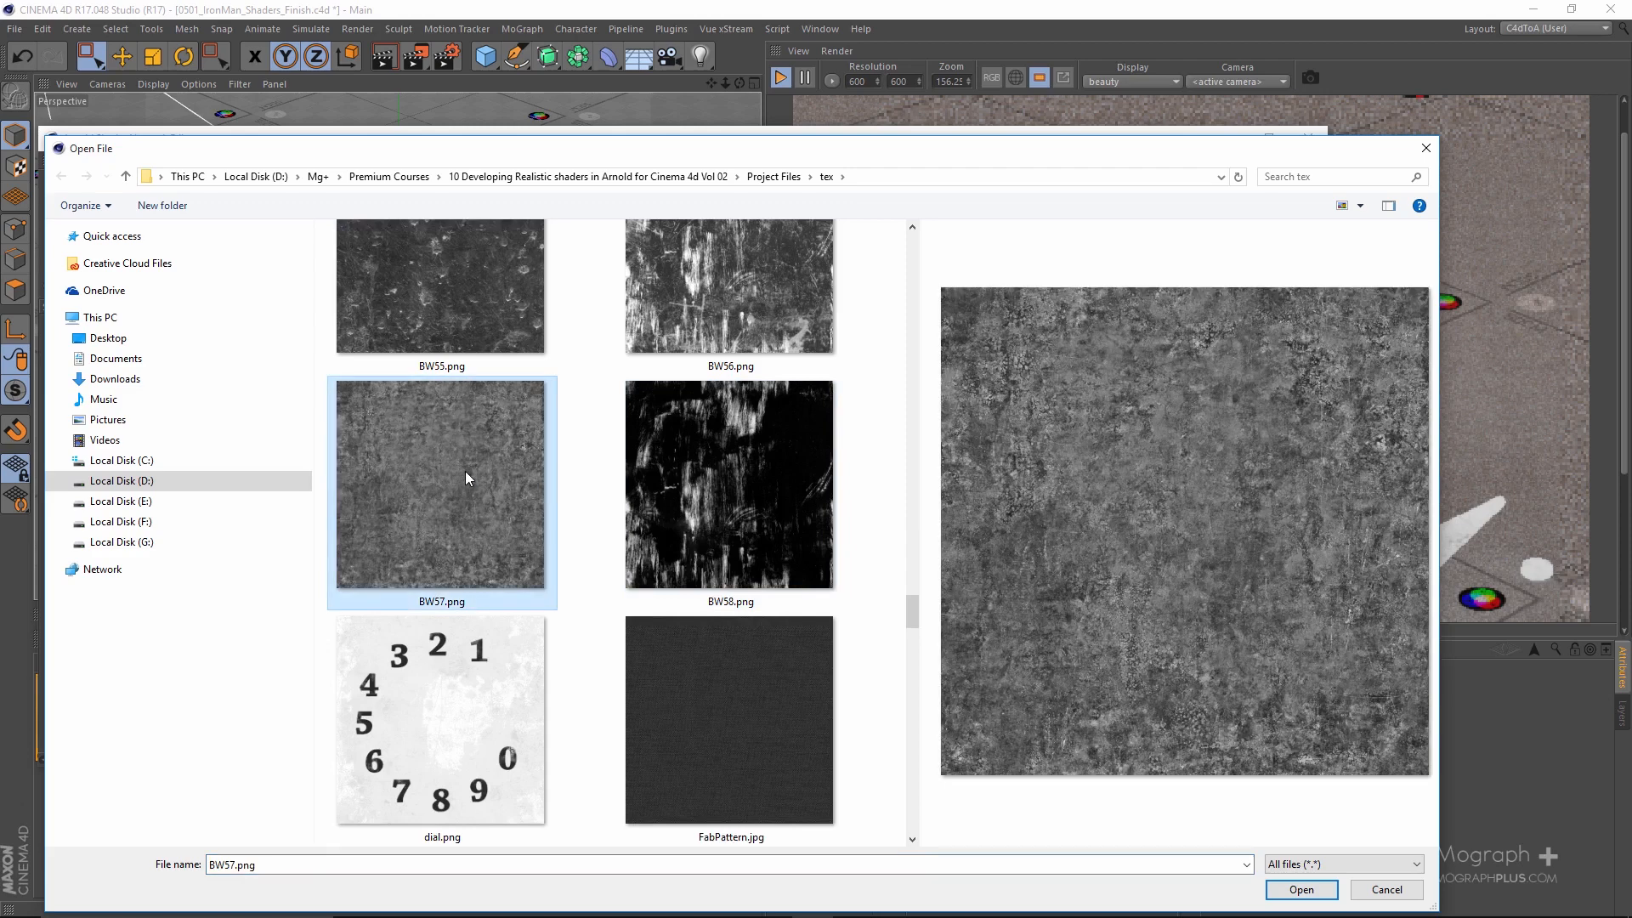
{"action": "double_click", "coordinate": [467, 479]}
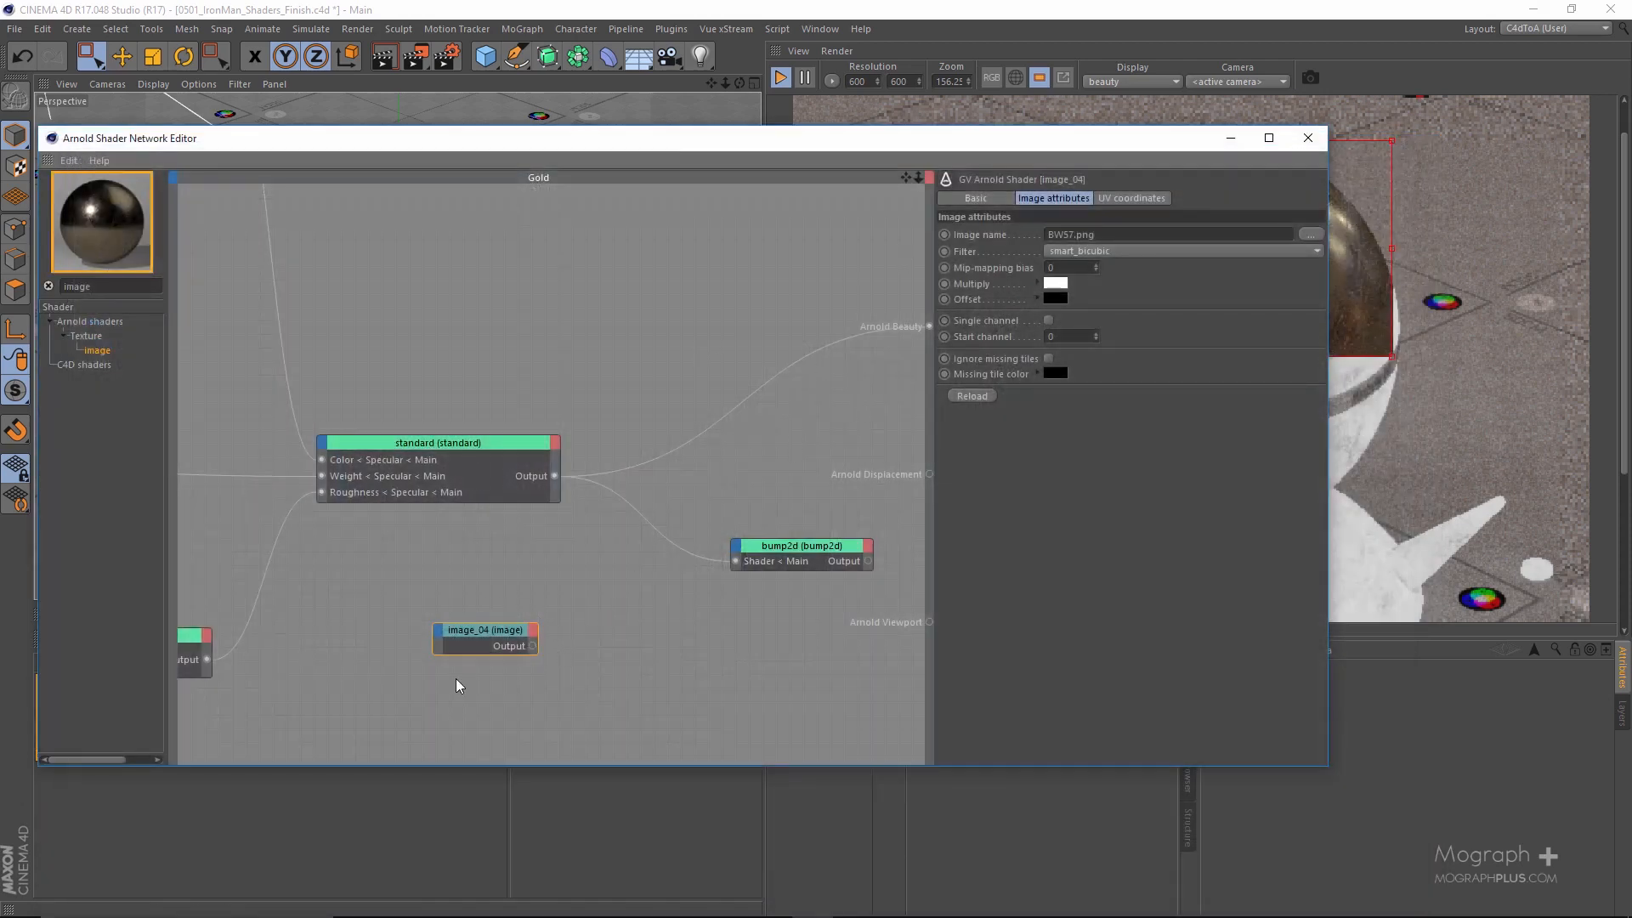
Preview image_04 through Arnold Beauty on the whole shader ball with the render region turned off.
{"action": "left_click_drag", "start_coordinate": [532, 646], "coordinate": [928, 326]}
{"action": "left_click_drag", "start_coordinate": [1105, 141], "coordinate": [813, 139]}
{"action": "left_click", "coordinate": [1038, 78]}
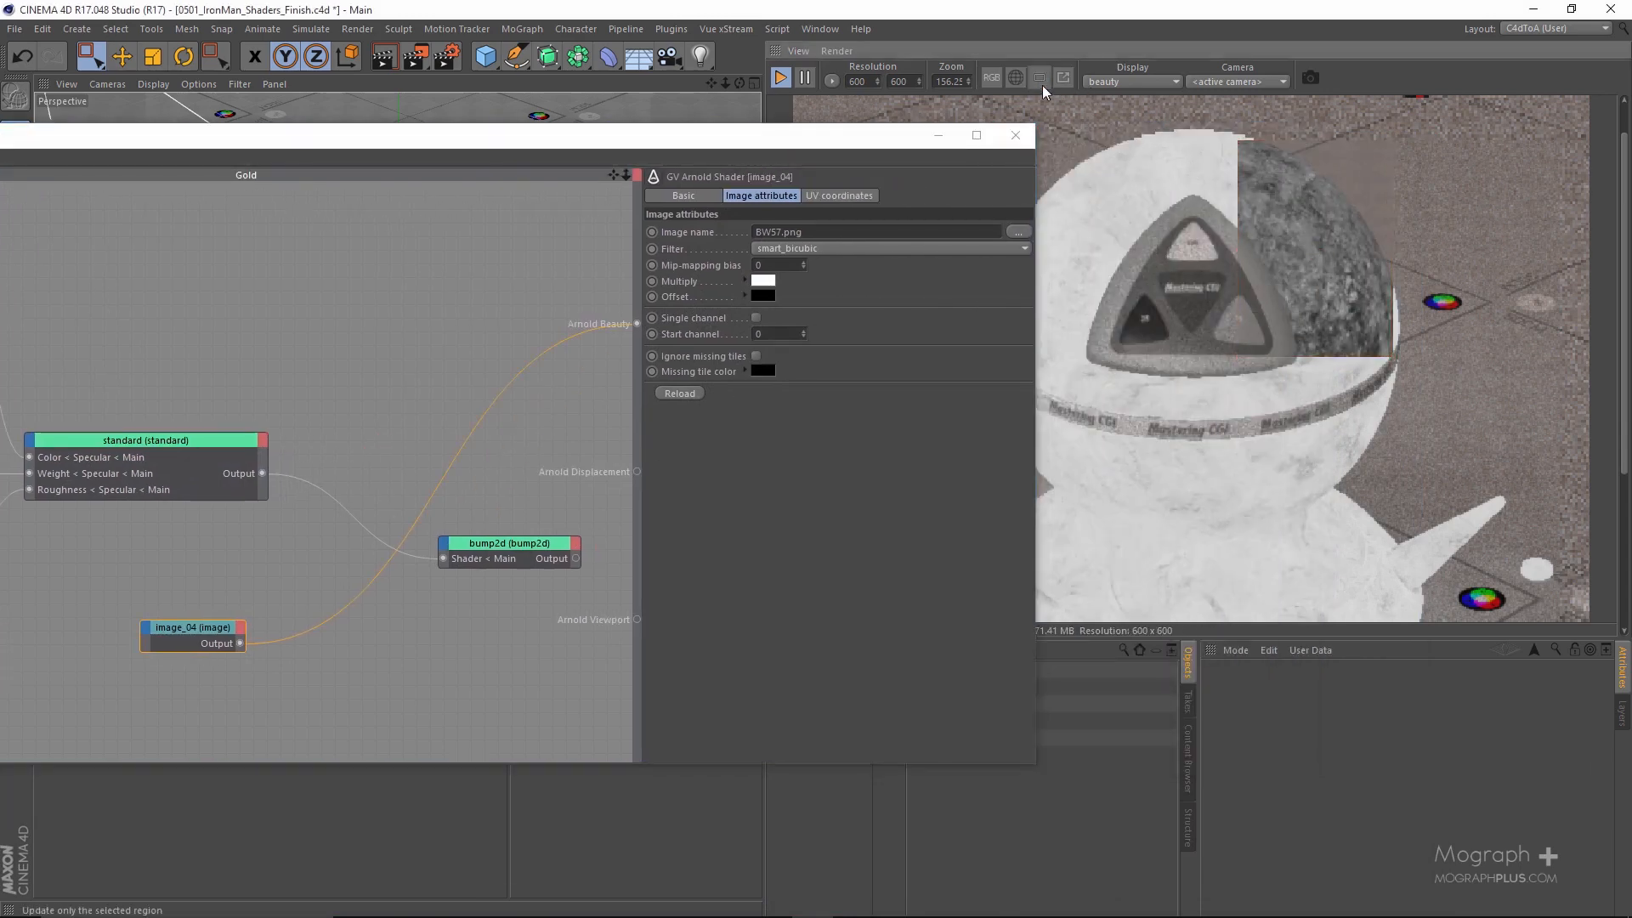
{"action": "scroll", "coordinate": [1339, 355], "scroll_direction": "down", "scroll_amount": 2}
Set image_04's UV coordinates to Scale U 2 and Scale V 2.
{"action": "left_click", "coordinate": [817, 196]}
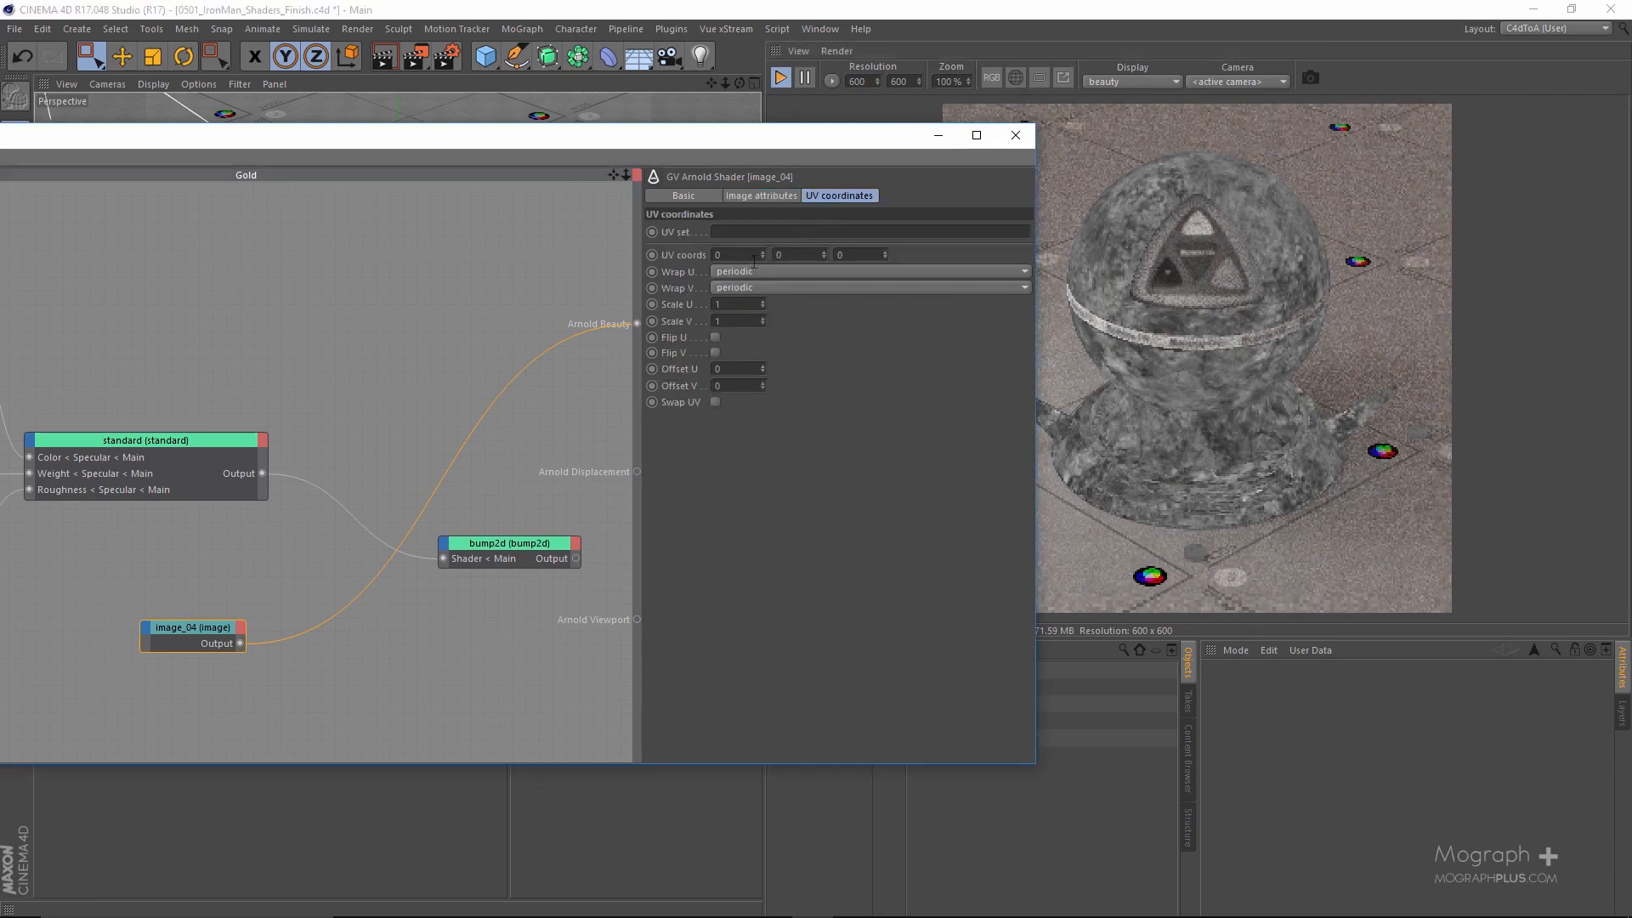
{"action": "type", "text": "2"}
{"action": "key", "text": "Return"}
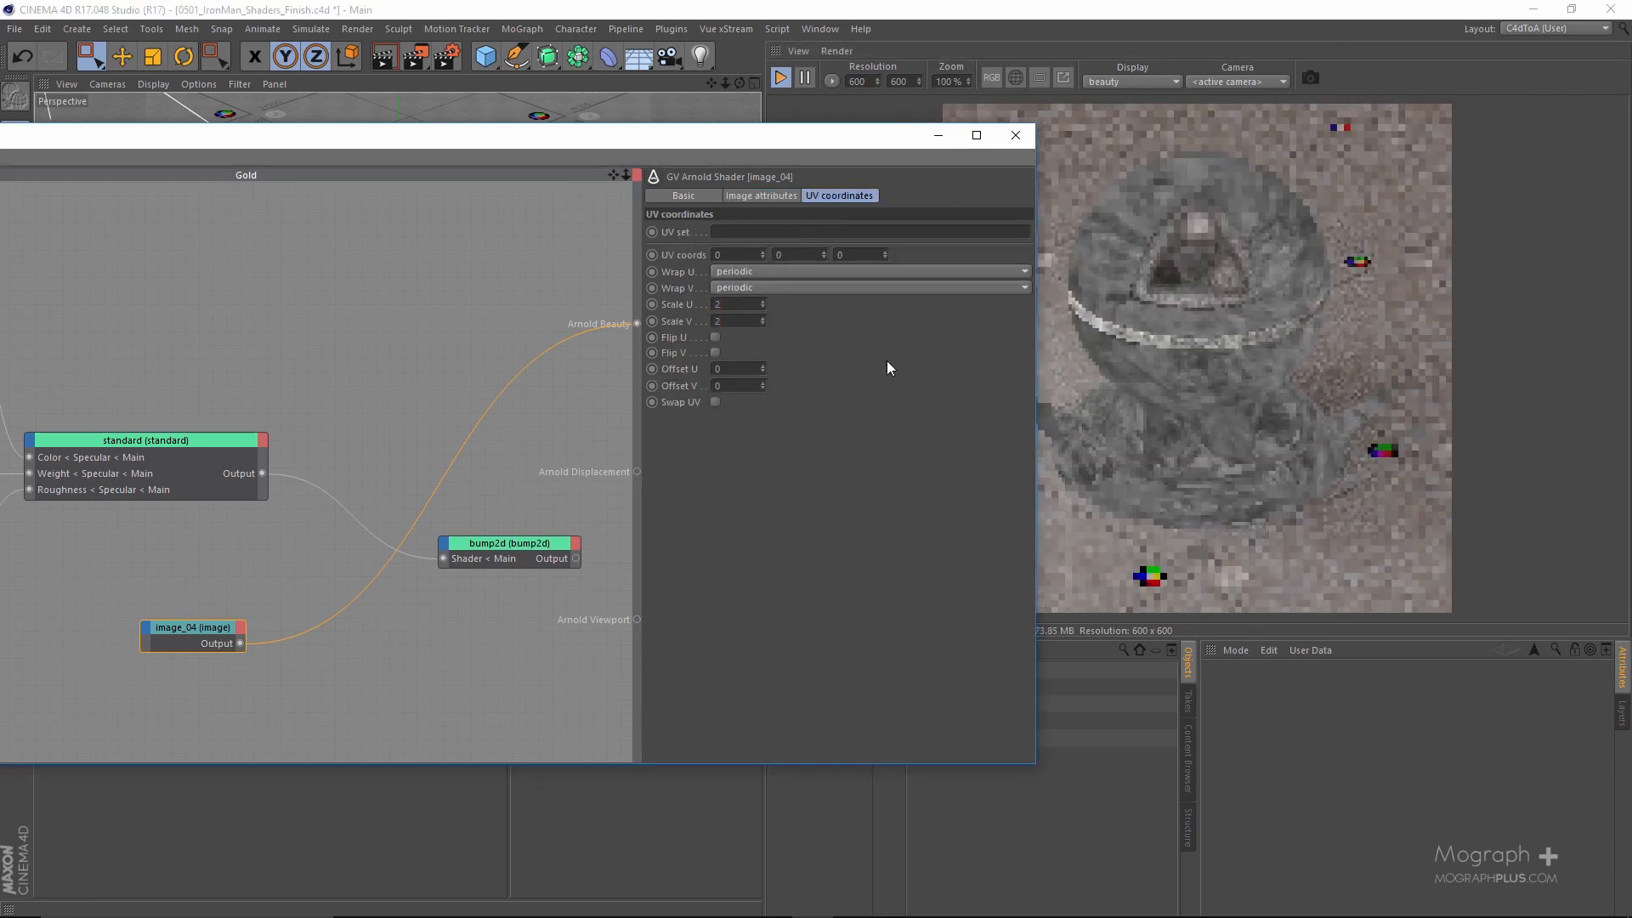
{"action": "scroll", "coordinate": [1239, 354], "scroll_direction": "up", "scroll_amount": 2}
Connect image_04's output to the Bump map input of the bump2d node.
{"action": "scroll", "coordinate": [273, 648], "scroll_direction": "up", "scroll_amount": 1}
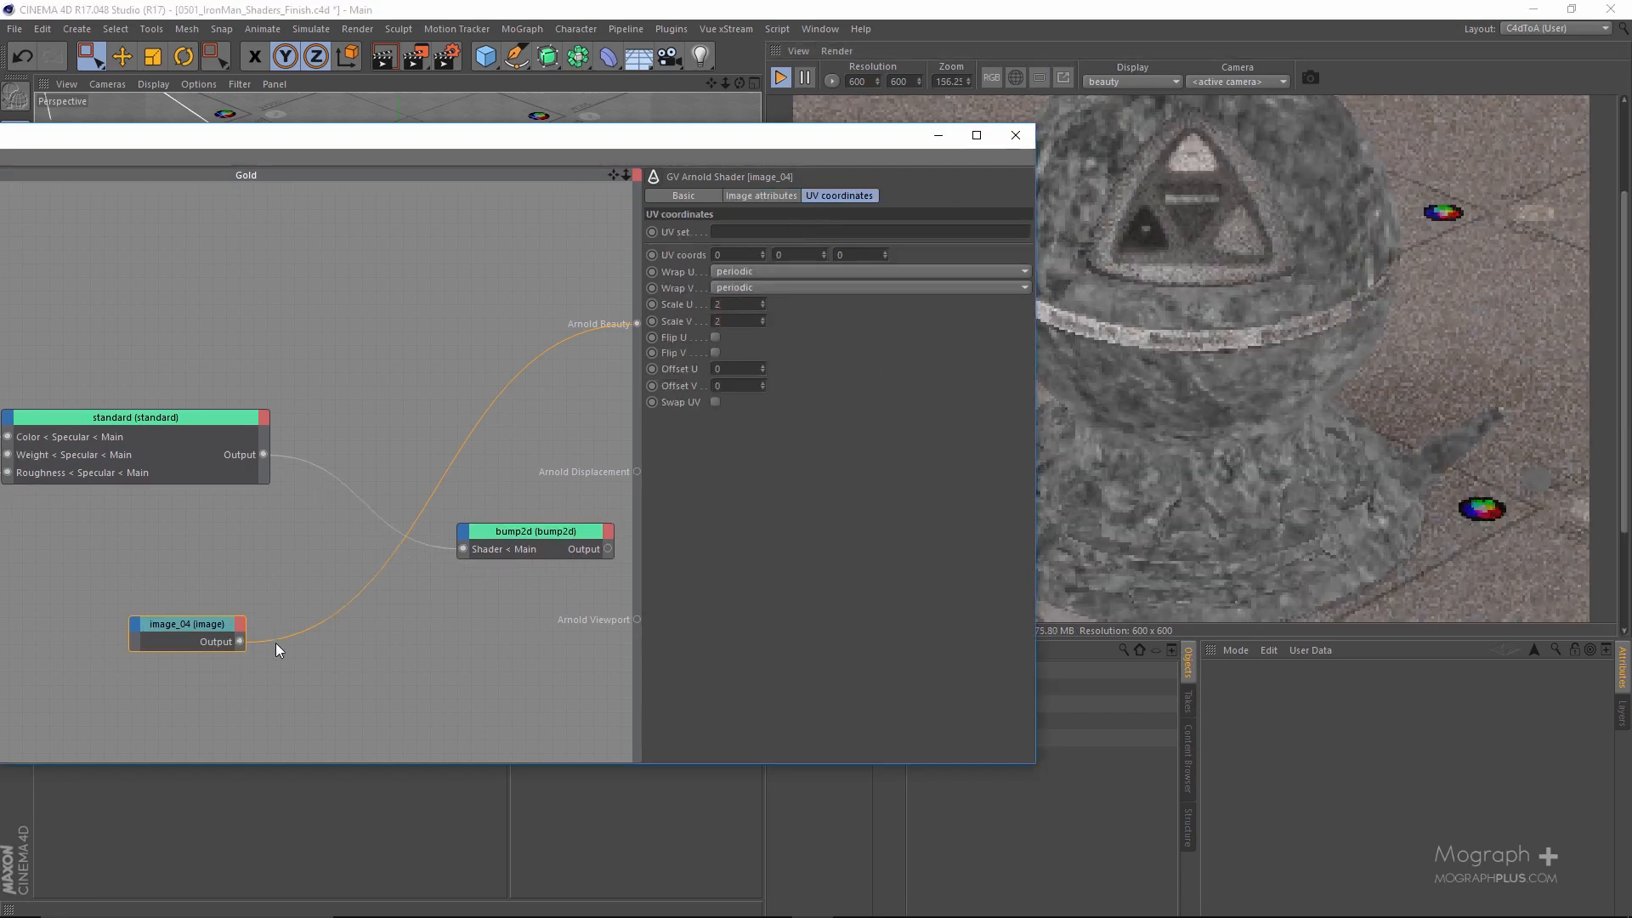
{"action": "left_click_drag", "start_coordinate": [242, 644], "coordinate": [468, 535]}
{"action": "left_click", "coordinate": [559, 547]}
{"action": "left_click", "coordinate": [536, 571]}
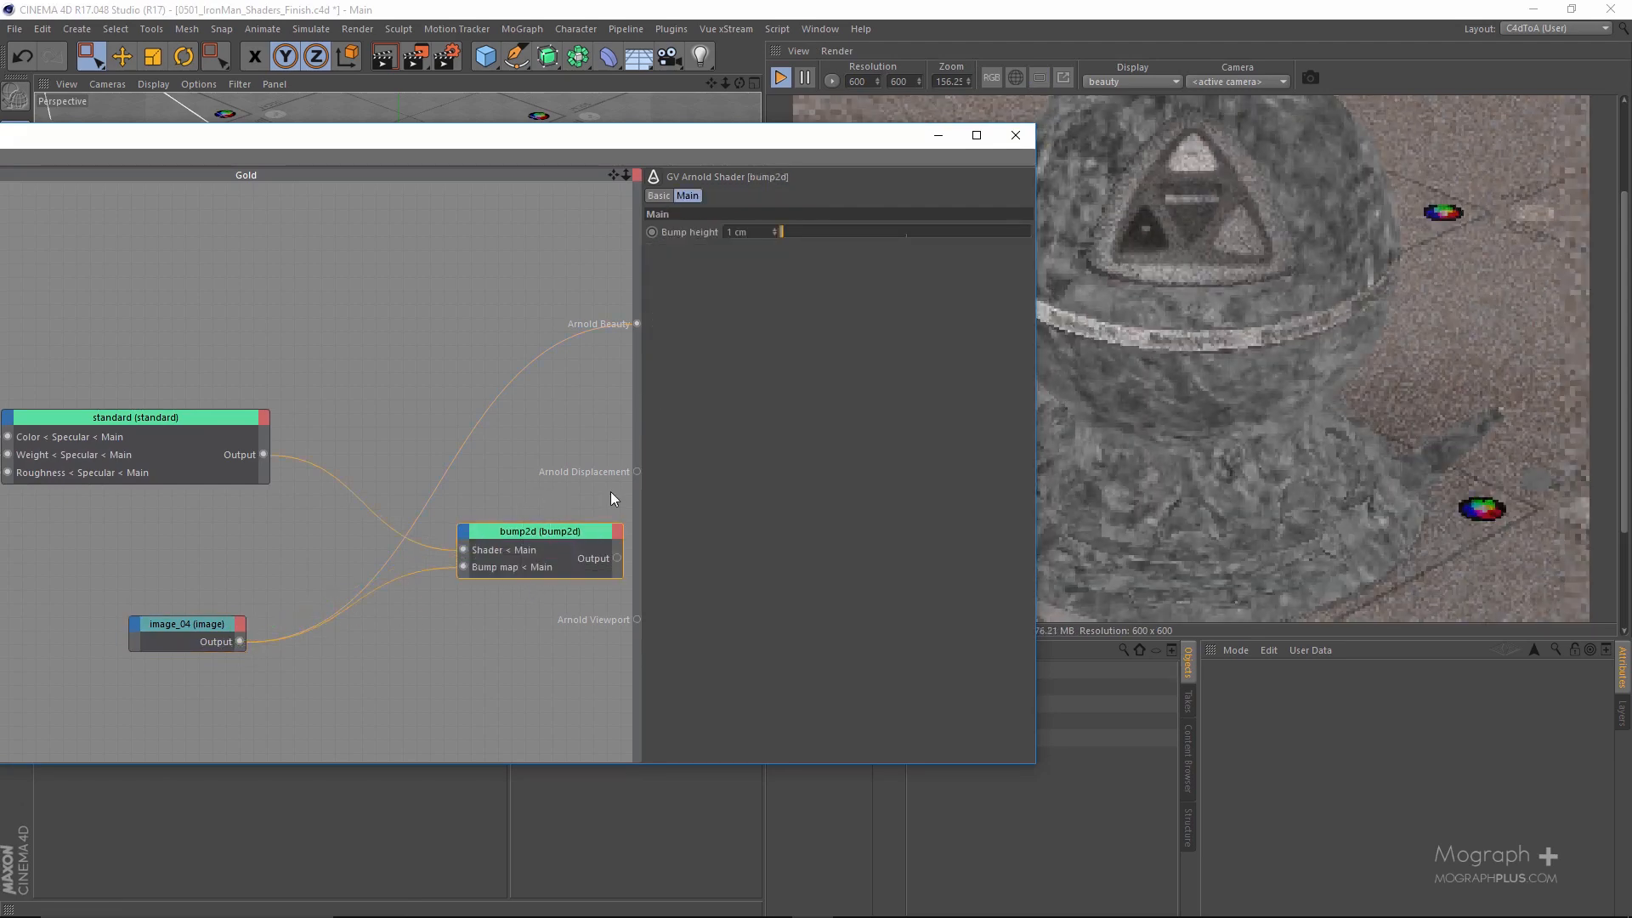
Set a render region over the sphere's right side and raise the render resolution to 2000 x 2000.
{"action": "left_click_drag", "start_coordinate": [1245, 161], "coordinate": [1404, 427]}
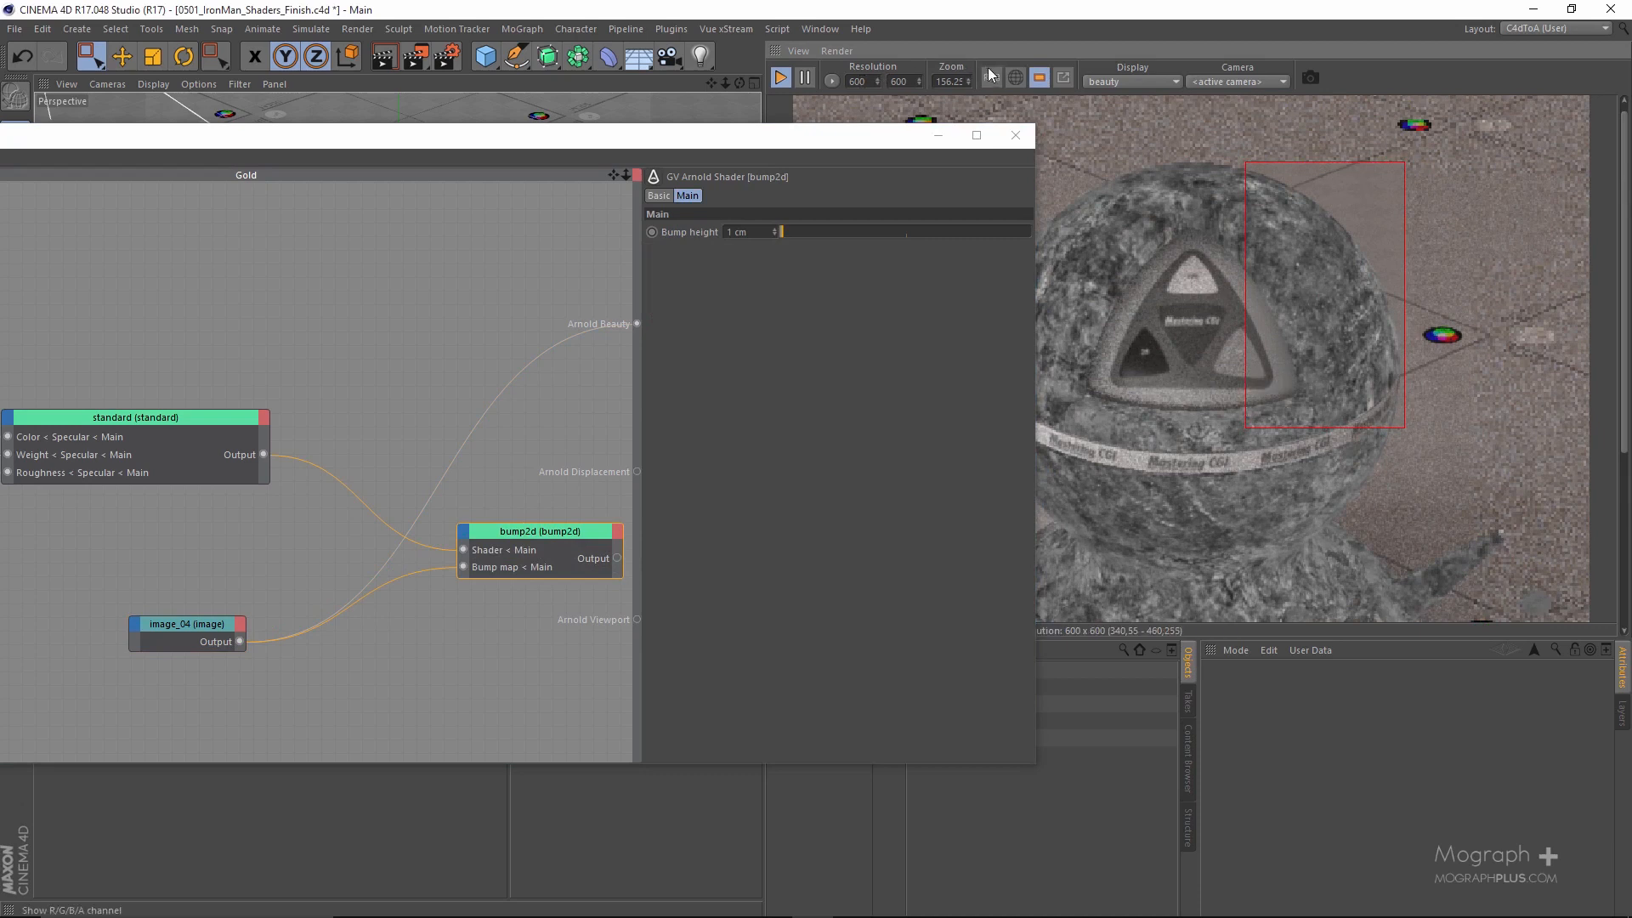
{"action": "left_click", "coordinate": [788, 77]}
{"action": "left_click", "coordinate": [818, 86]}
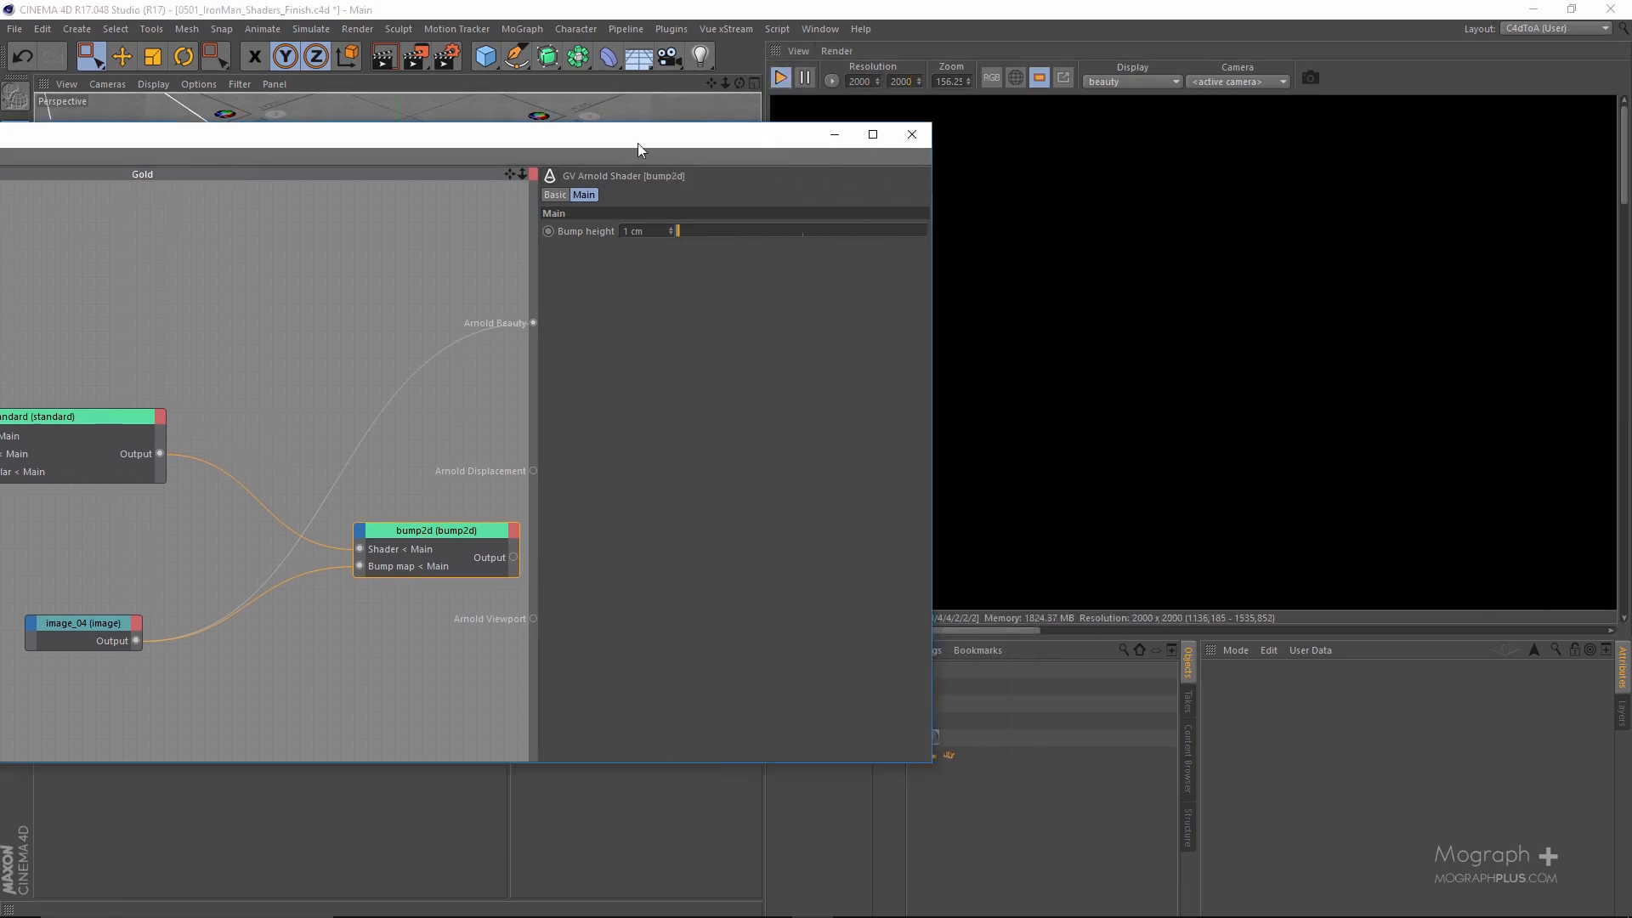
Frame the sphere's render region at 100% zoom and make the render view taller.
{"action": "scroll", "coordinate": [1296, 378], "scroll_direction": "down", "scroll_amount": 2}
{"action": "middle_click_drag", "start_coordinate": [1307, 383], "coordinate": [1111, 422]}
{"action": "scroll", "coordinate": [1364, 316], "scroll_direction": "up", "scroll_amount": 1}
{"action": "middle_click_drag", "start_coordinate": [1370, 315], "coordinate": [1224, 307]}
{"action": "scroll", "coordinate": [1275, 299], "scroll_direction": "up", "scroll_amount": 2}
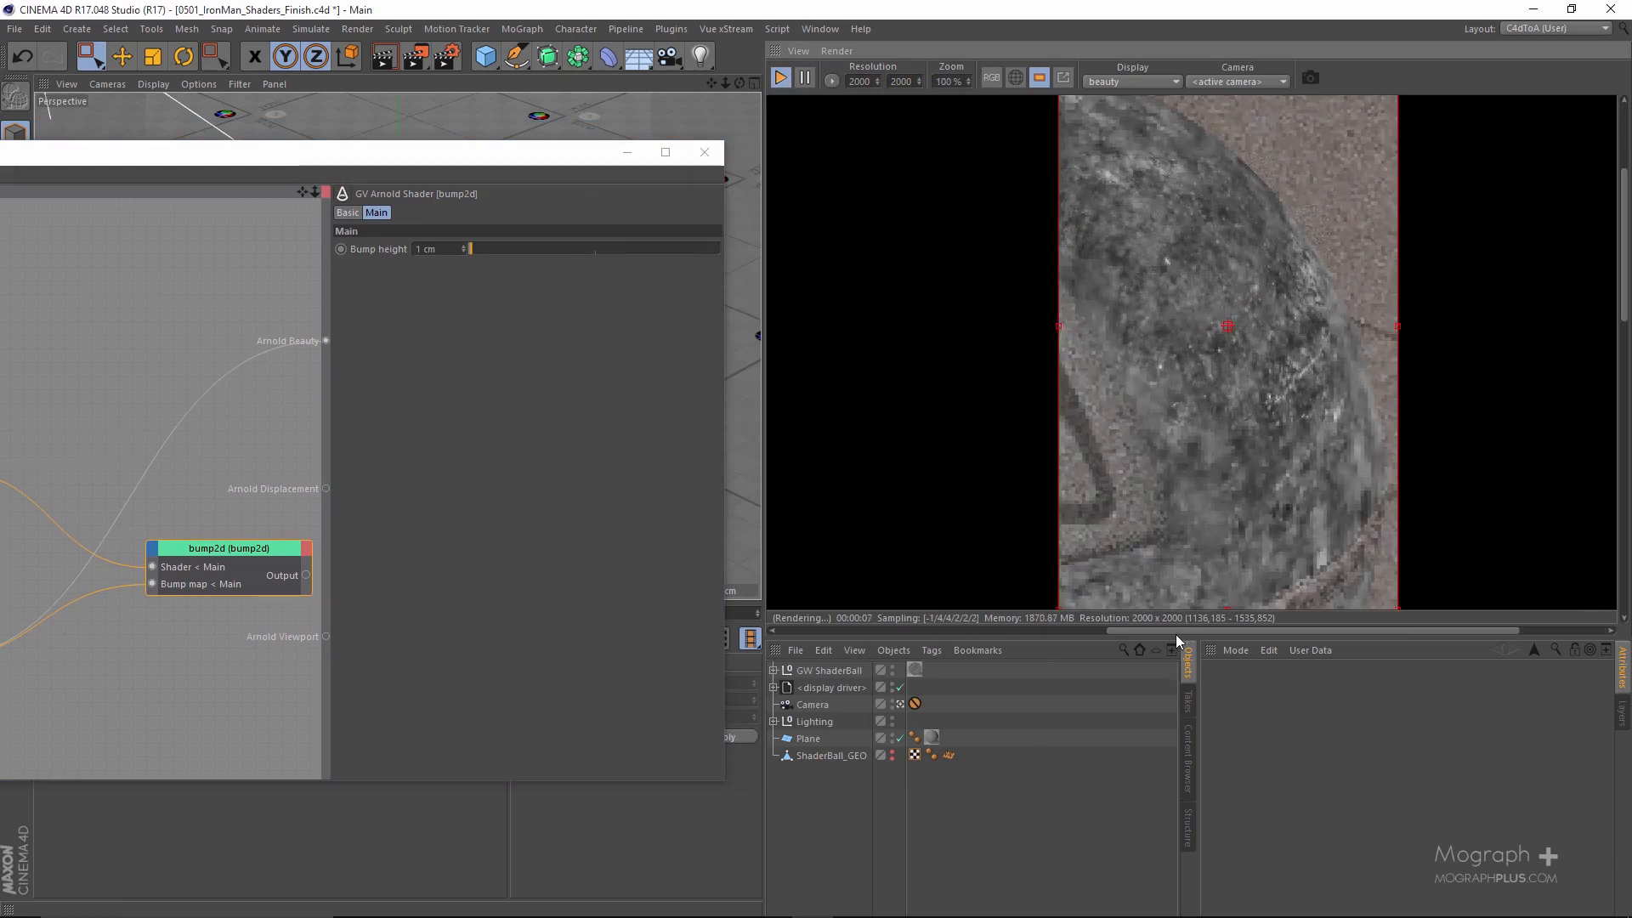
{"action": "left_click_drag", "start_coordinate": [1173, 641], "coordinate": [1174, 758]}
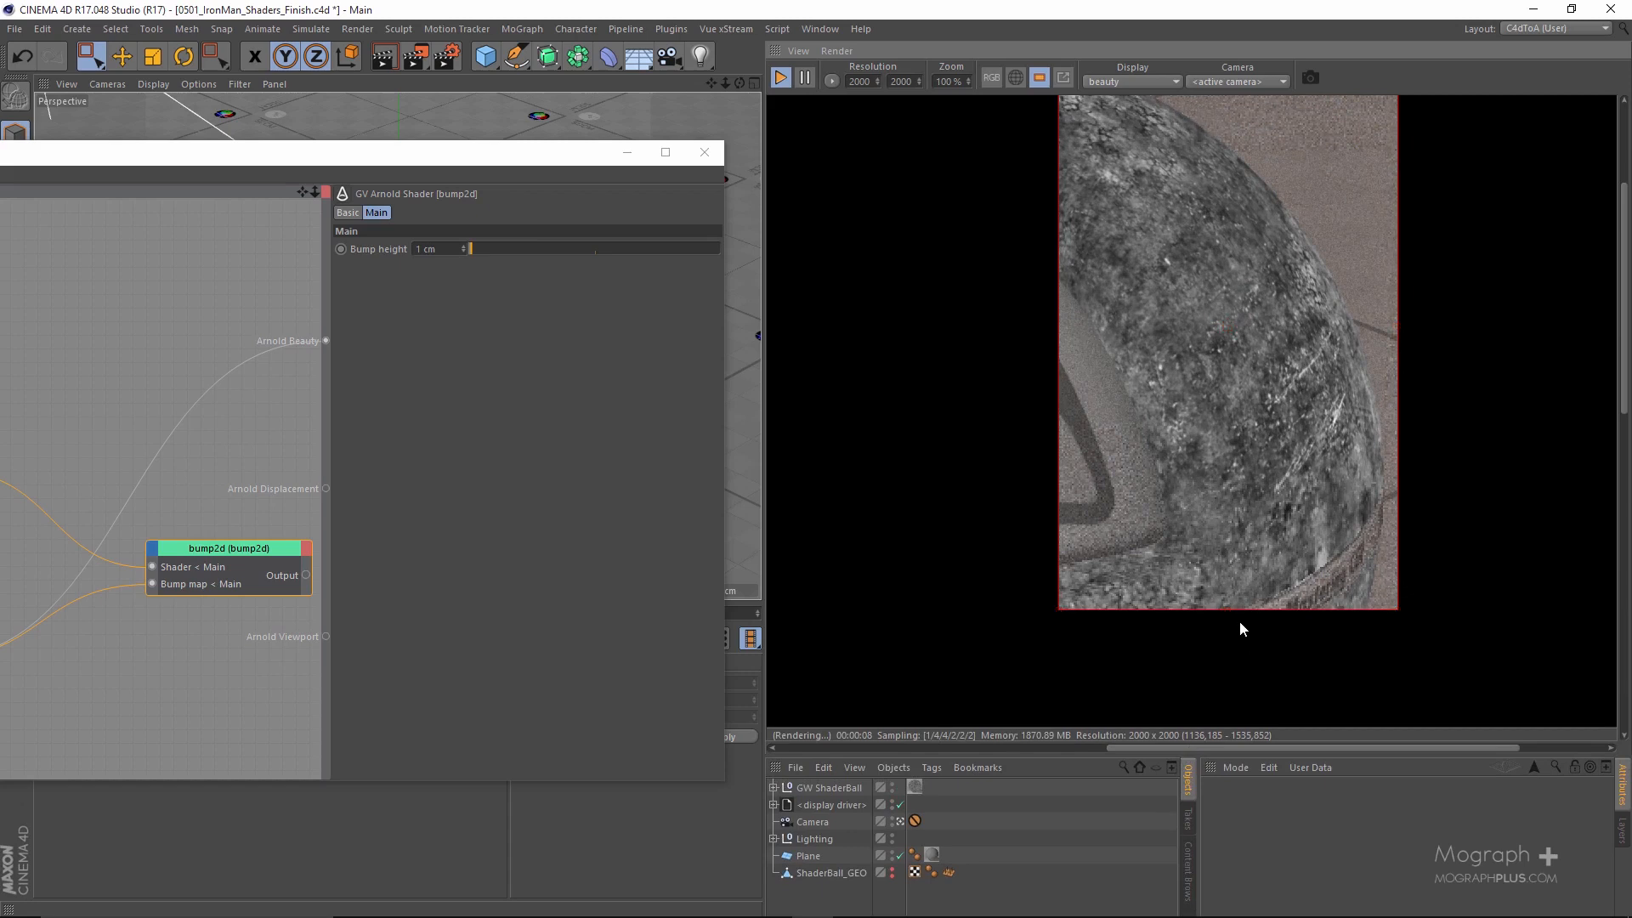
Connect the bump2d output to Arnold Beauty and shorten the render region from its lower edge.
{"action": "double_click", "coordinate": [211, 590], "text": "alt"}
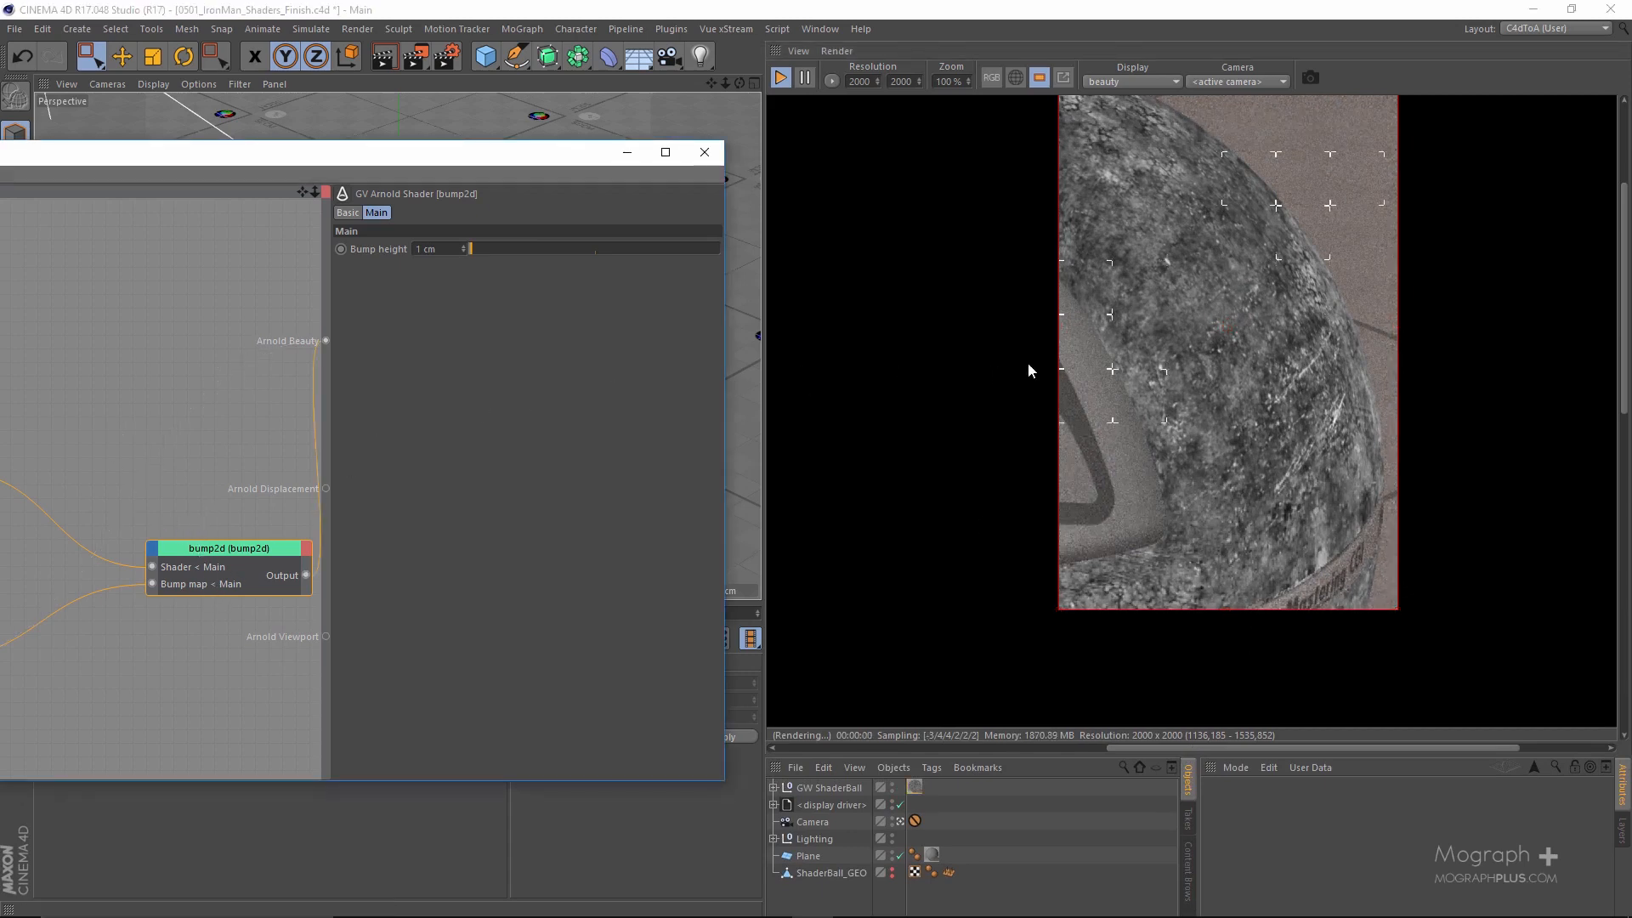
{"action": "scroll", "coordinate": [1161, 529], "scroll_direction": "down", "scroll_amount": 1}
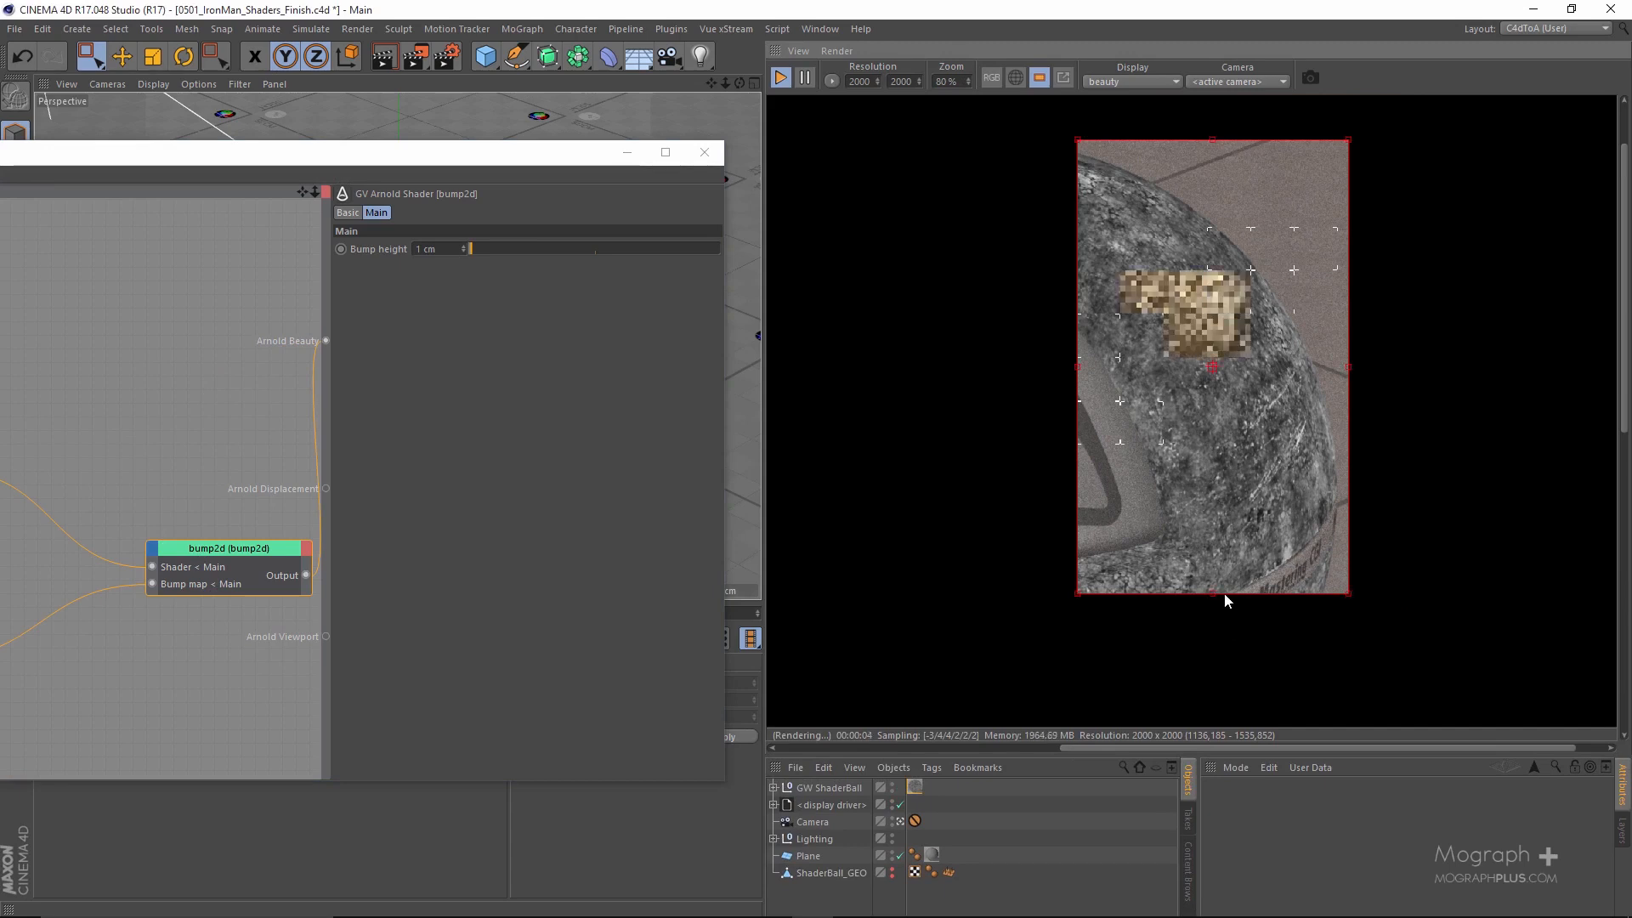
{"action": "left_click_drag", "start_coordinate": [1211, 593], "coordinate": [1210, 561]}
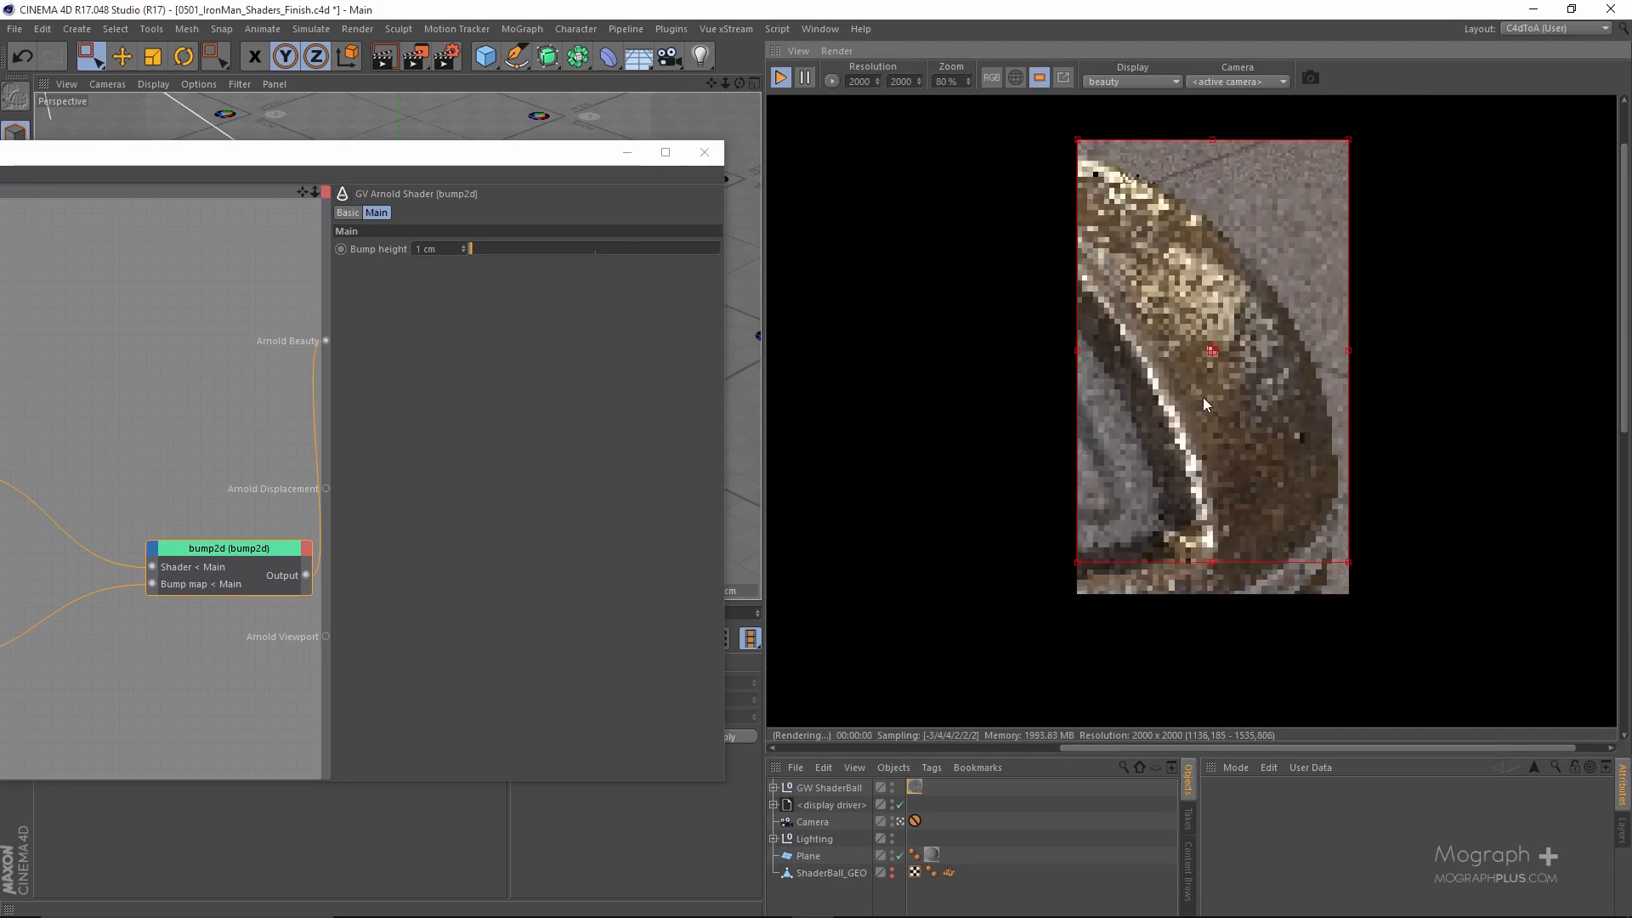
Set the bump2d node's bump height to 0.1 cm.
{"action": "scroll", "coordinate": [1196, 369], "scroll_direction": "up", "scroll_amount": 2}
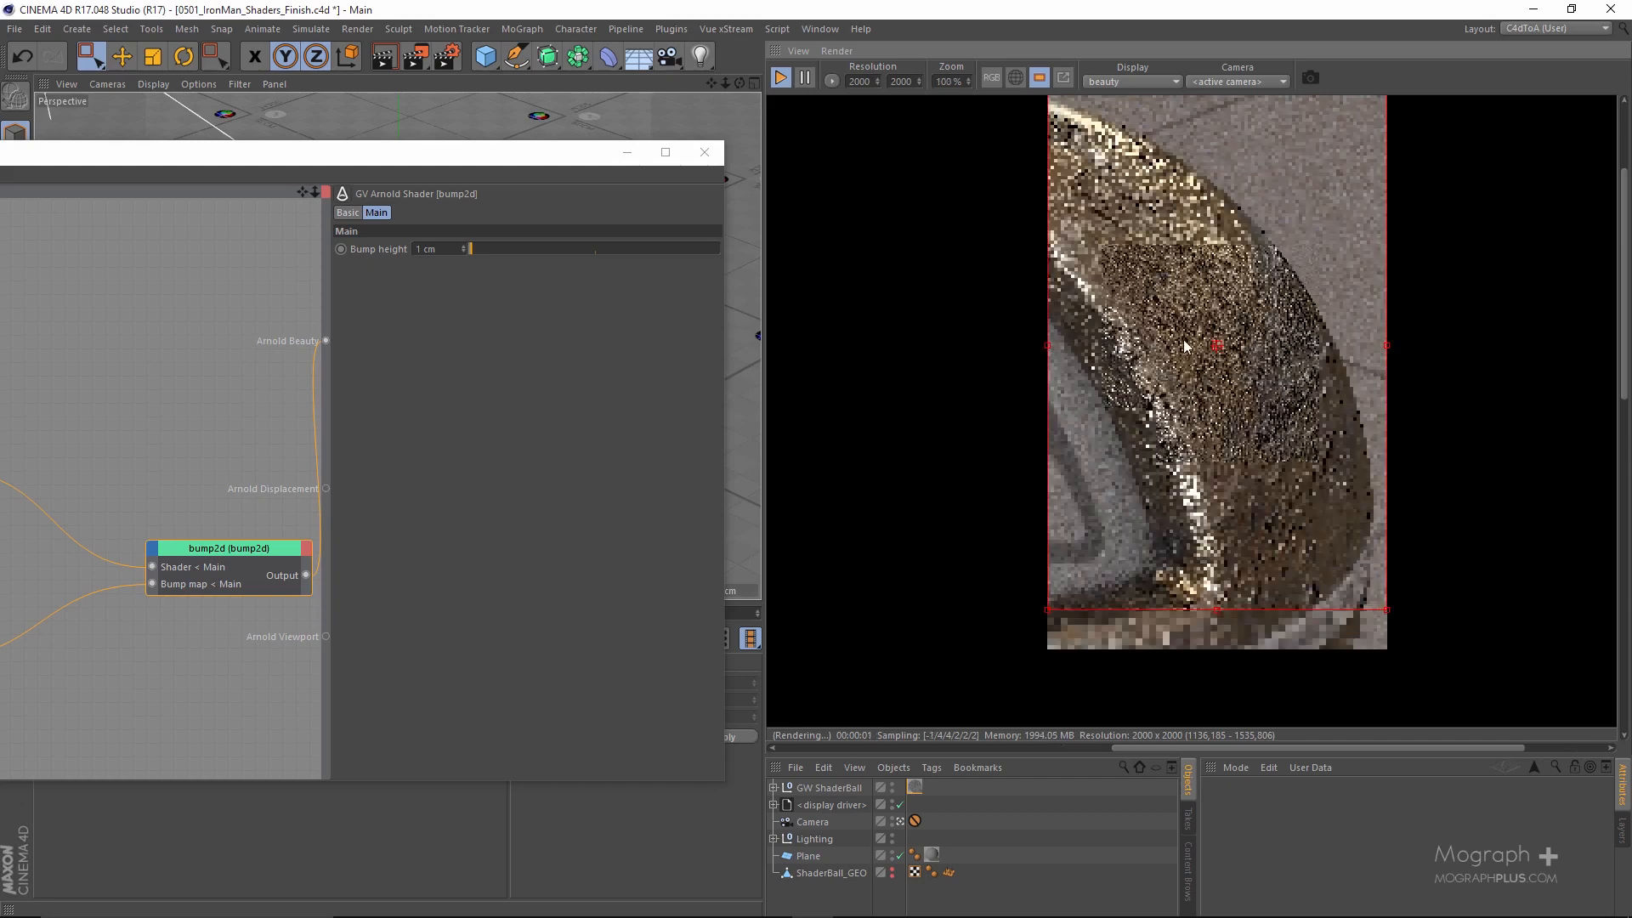
{"action": "left_click", "coordinate": [413, 248]}
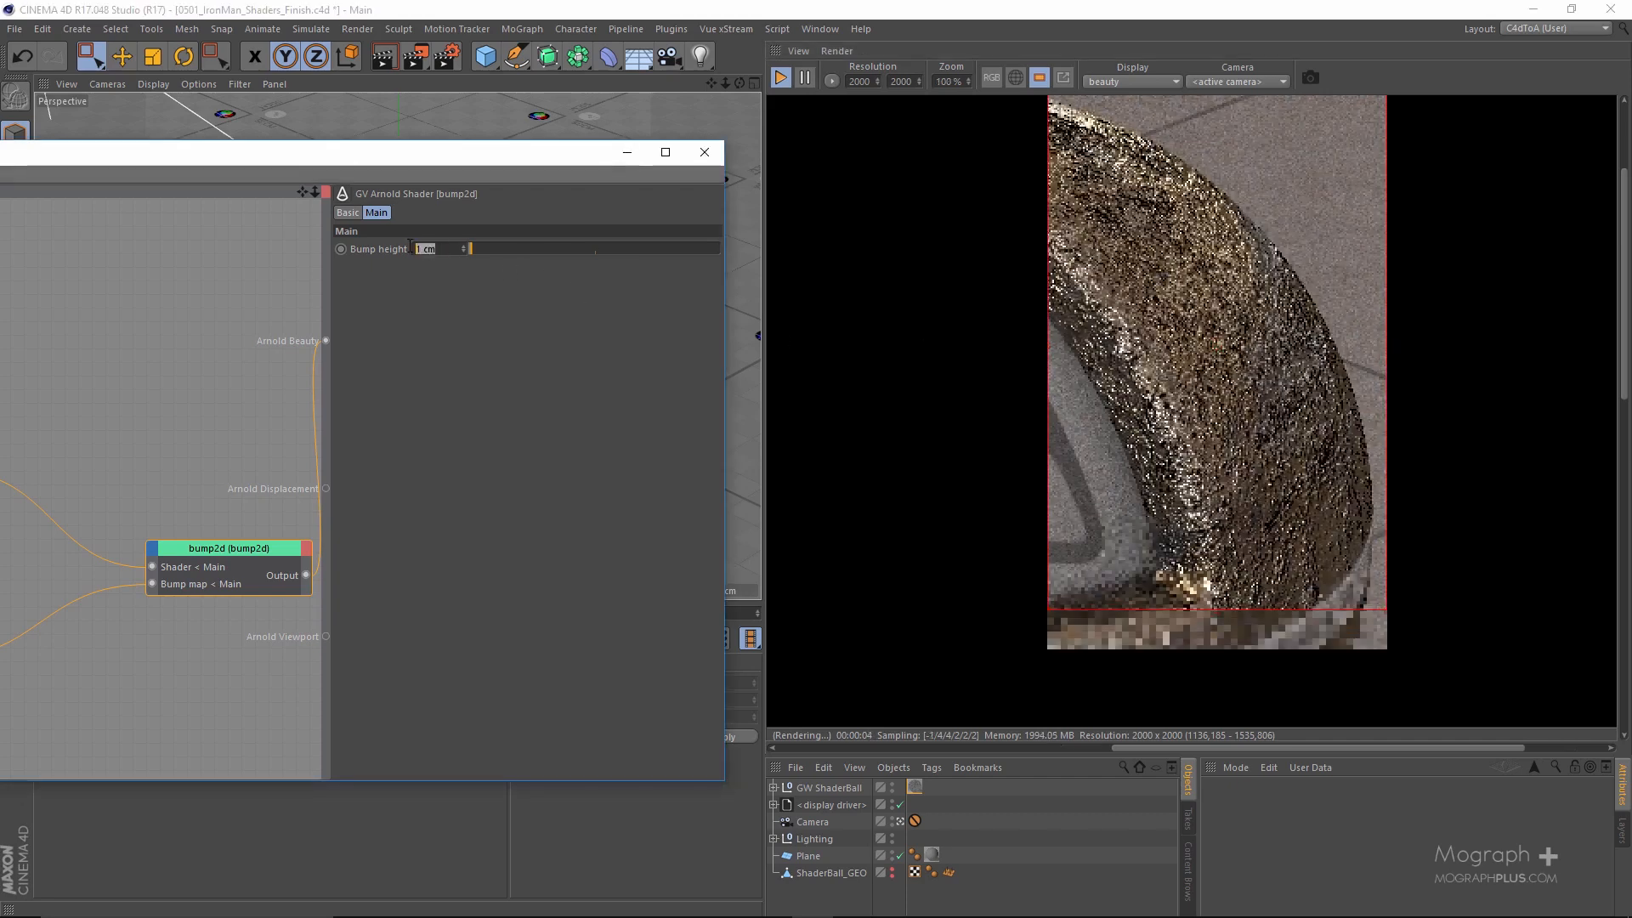
{"action": "type", "text": "0.1"}
{"action": "key", "text": "Return"}
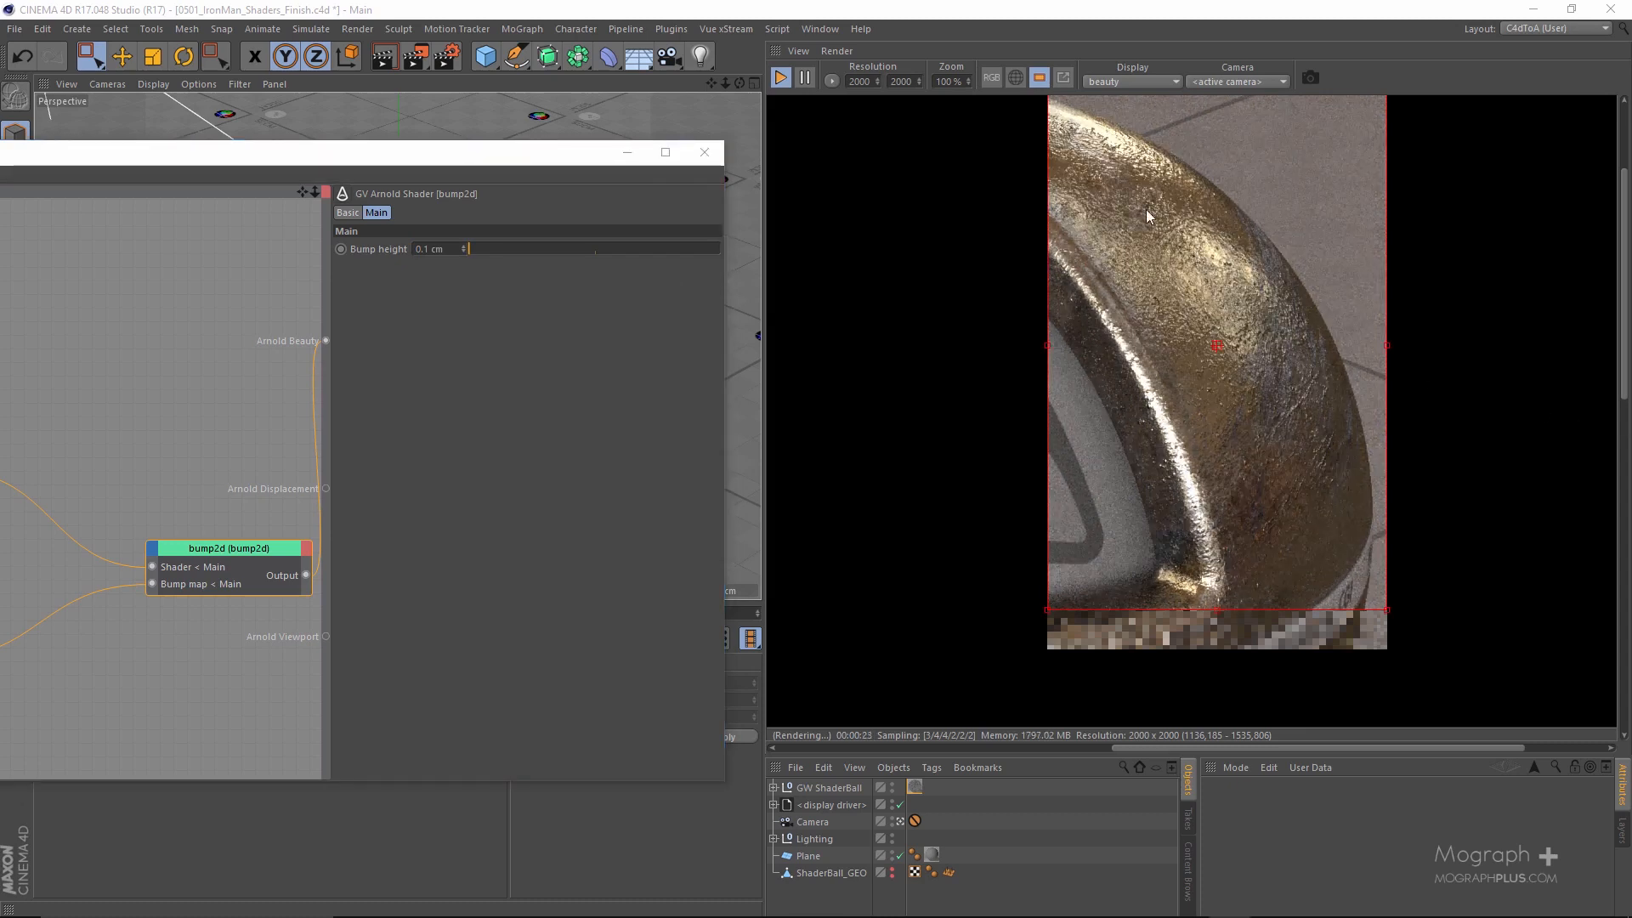
Reduce the bump2d bump height first to 0.05 cm and from there to 0.02 cm.
{"action": "left_click", "coordinate": [430, 250]}
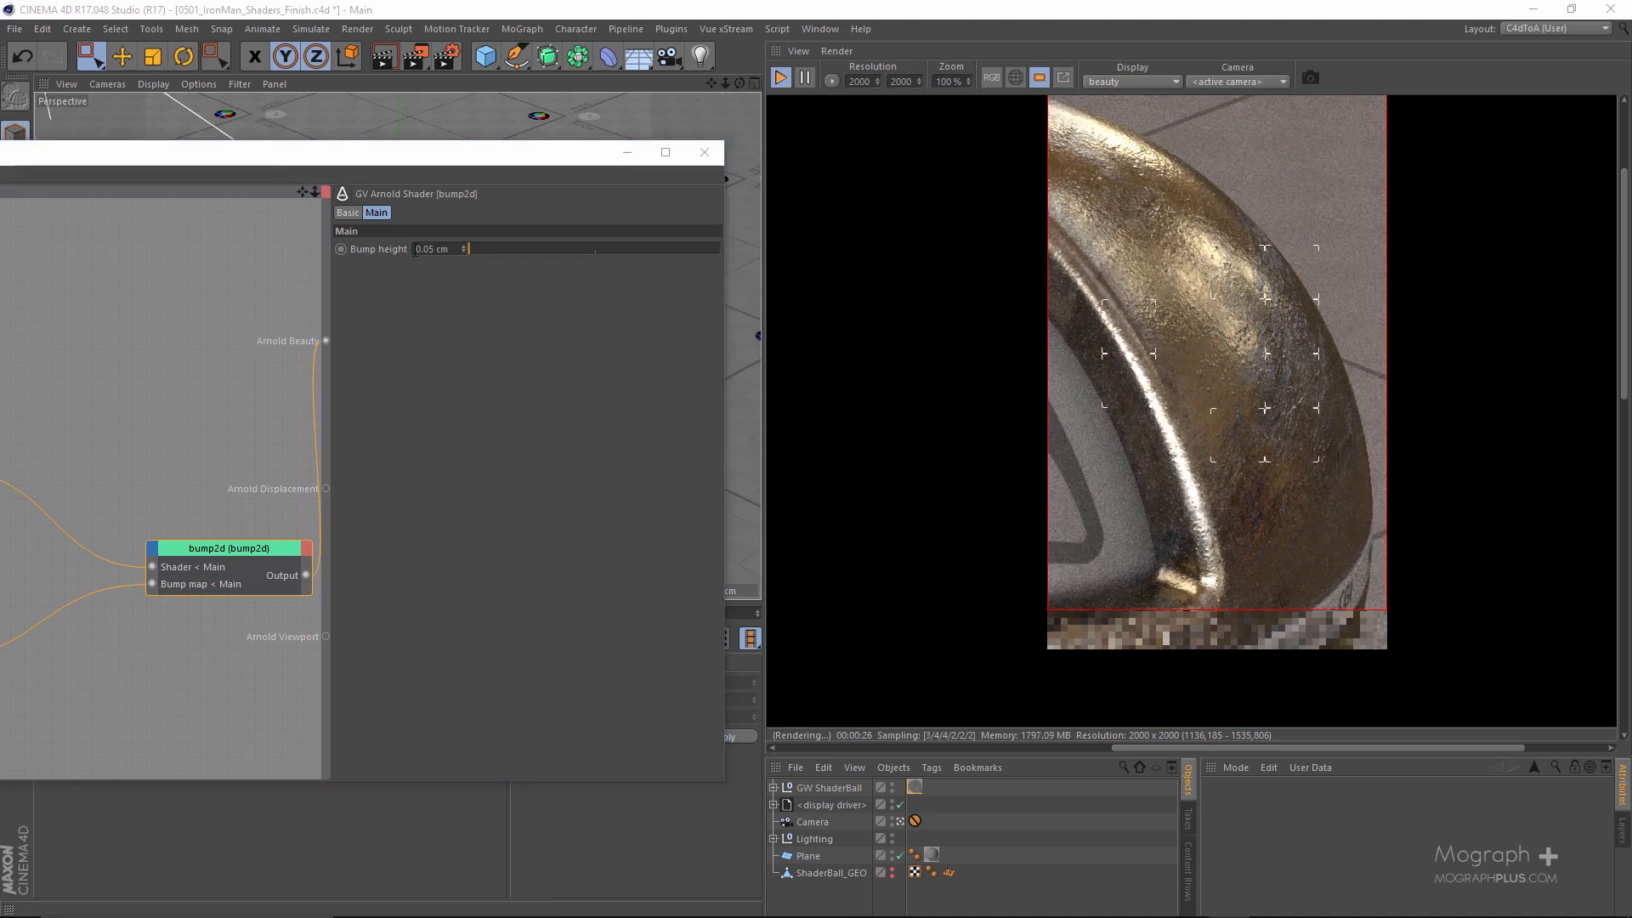
{"action": "left_click", "coordinate": [437, 248]}
{"action": "key", "text": "BackSpace"}
{"action": "type", "text": "2"}
{"action": "key", "text": "Return"}
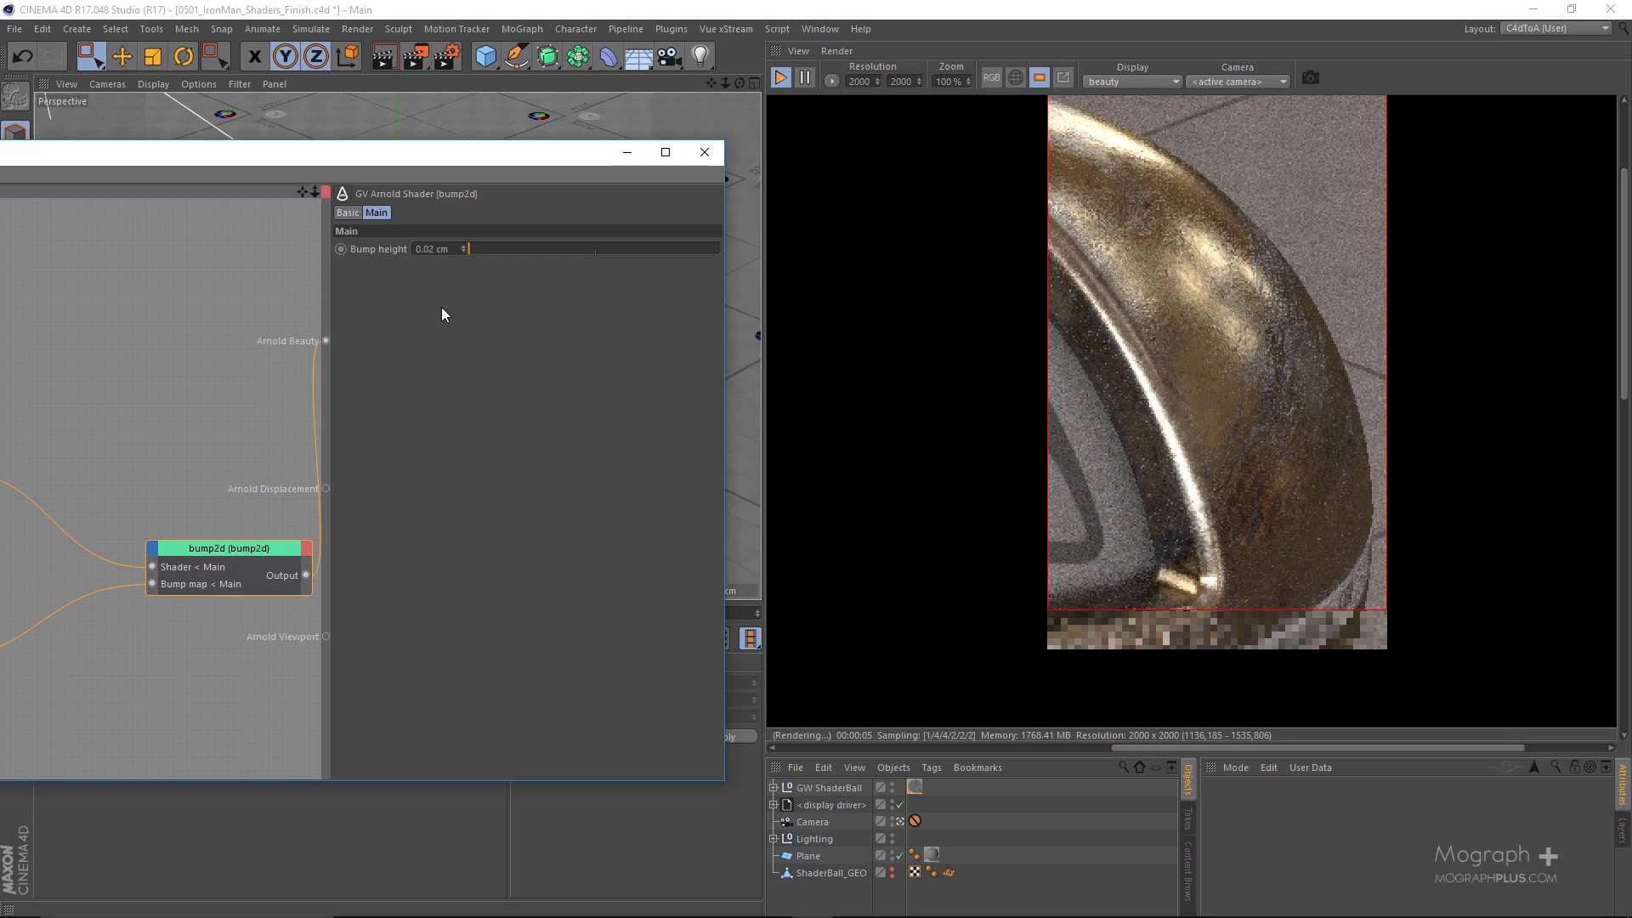
Inspect the bump on the sphere up close, and narrow the render region's height from both its upper and lower edges.
{"action": "scroll", "coordinate": [986, 374], "scroll_direction": "up", "scroll_amount": 3}
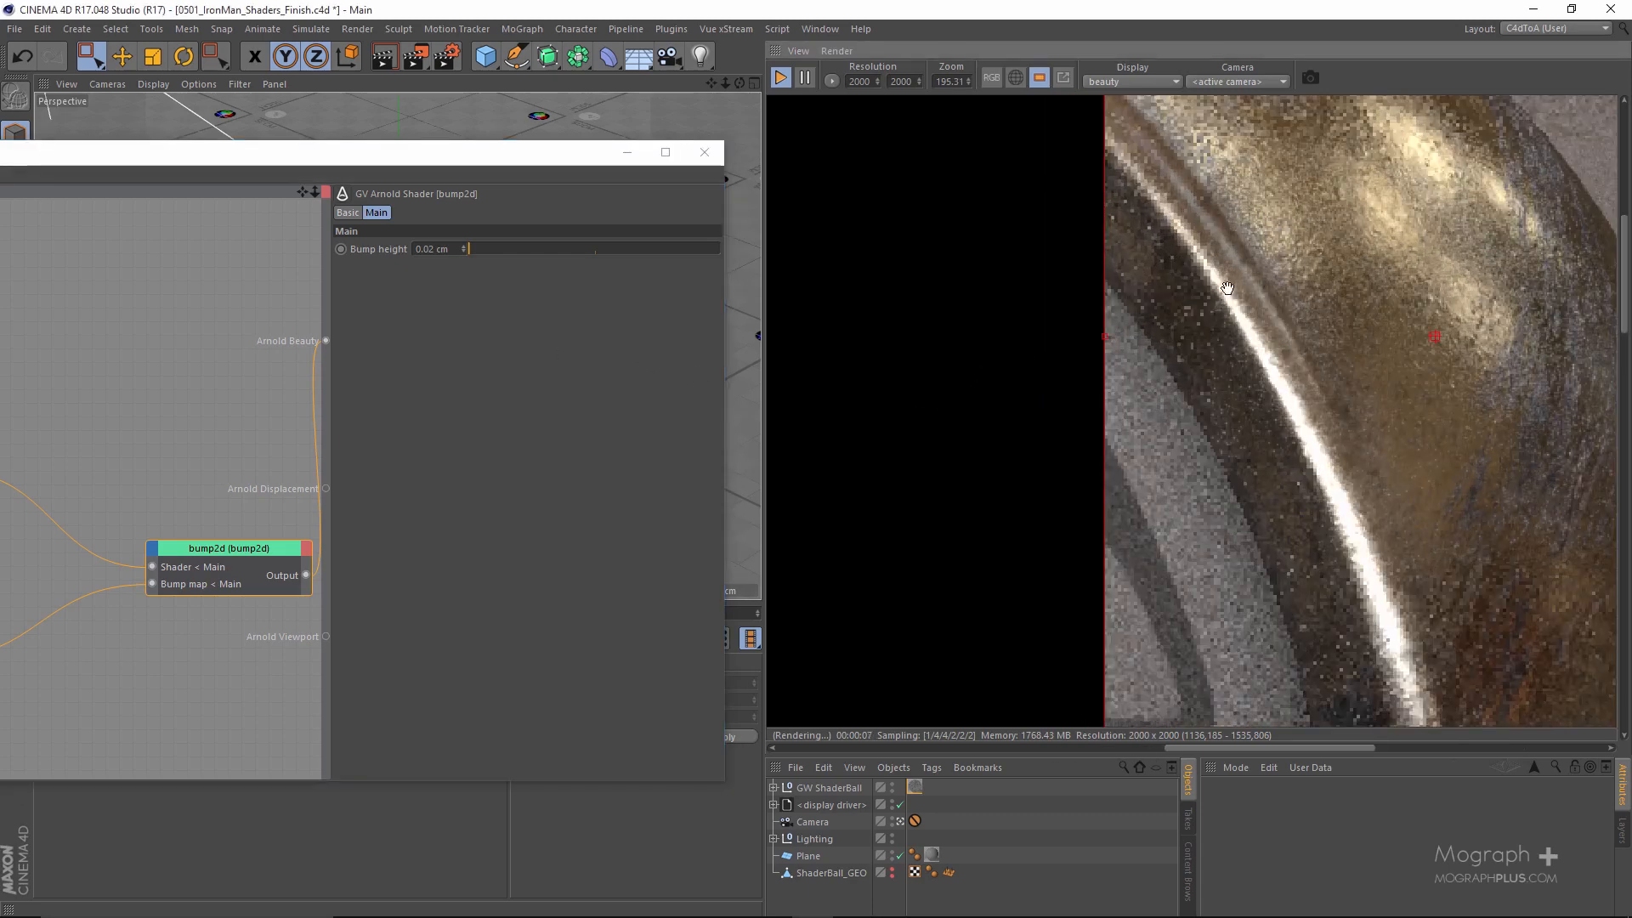
{"action": "left_click_drag", "start_coordinate": [1241, 293], "coordinate": [987, 329]}
{"action": "scroll", "coordinate": [1054, 343], "scroll_direction": "down", "scroll_amount": 2}
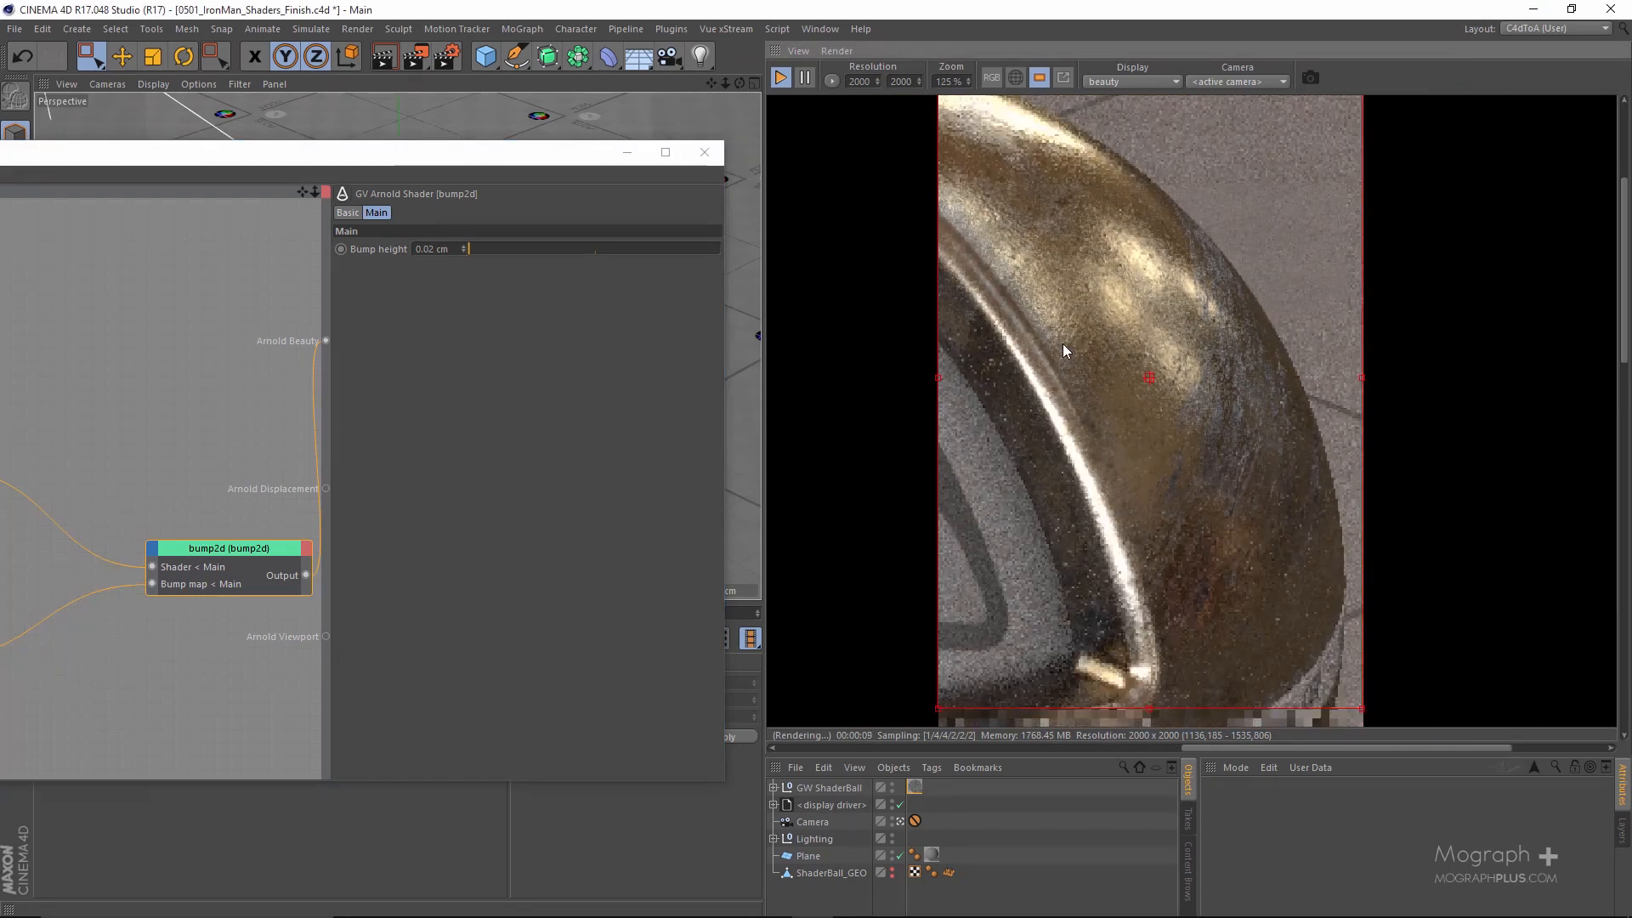
{"action": "scroll", "coordinate": [1063, 345], "scroll_direction": "down", "scroll_amount": 2}
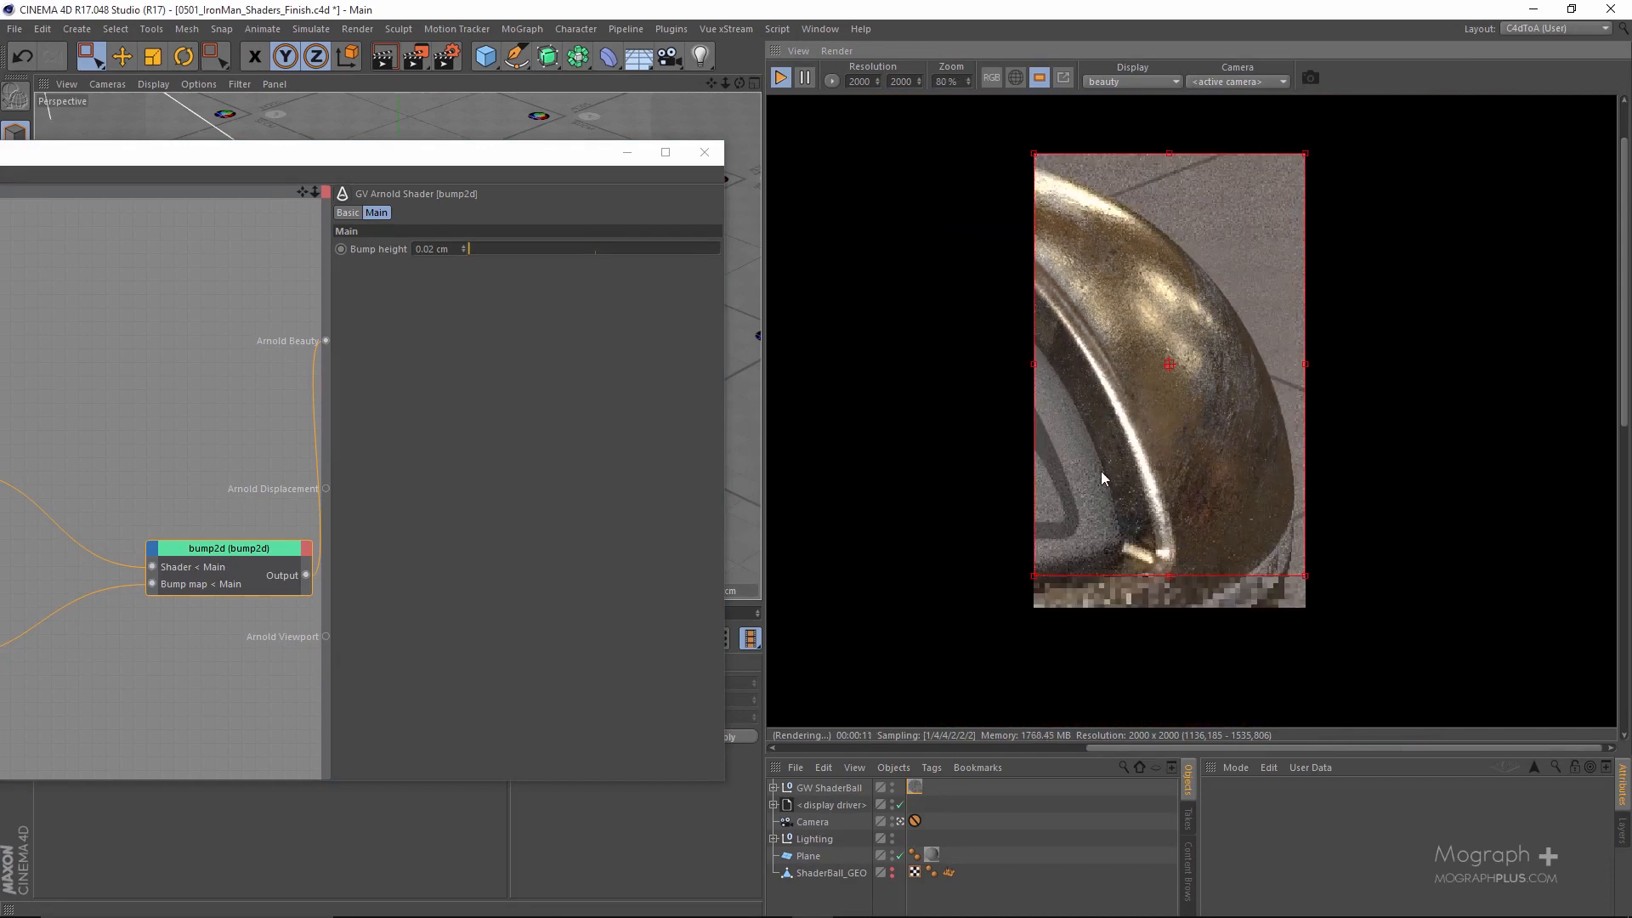
{"action": "left_click_drag", "start_coordinate": [1169, 575], "coordinate": [1168, 458]}
{"action": "left_click_drag", "start_coordinate": [1171, 154], "coordinate": [1171, 261]}
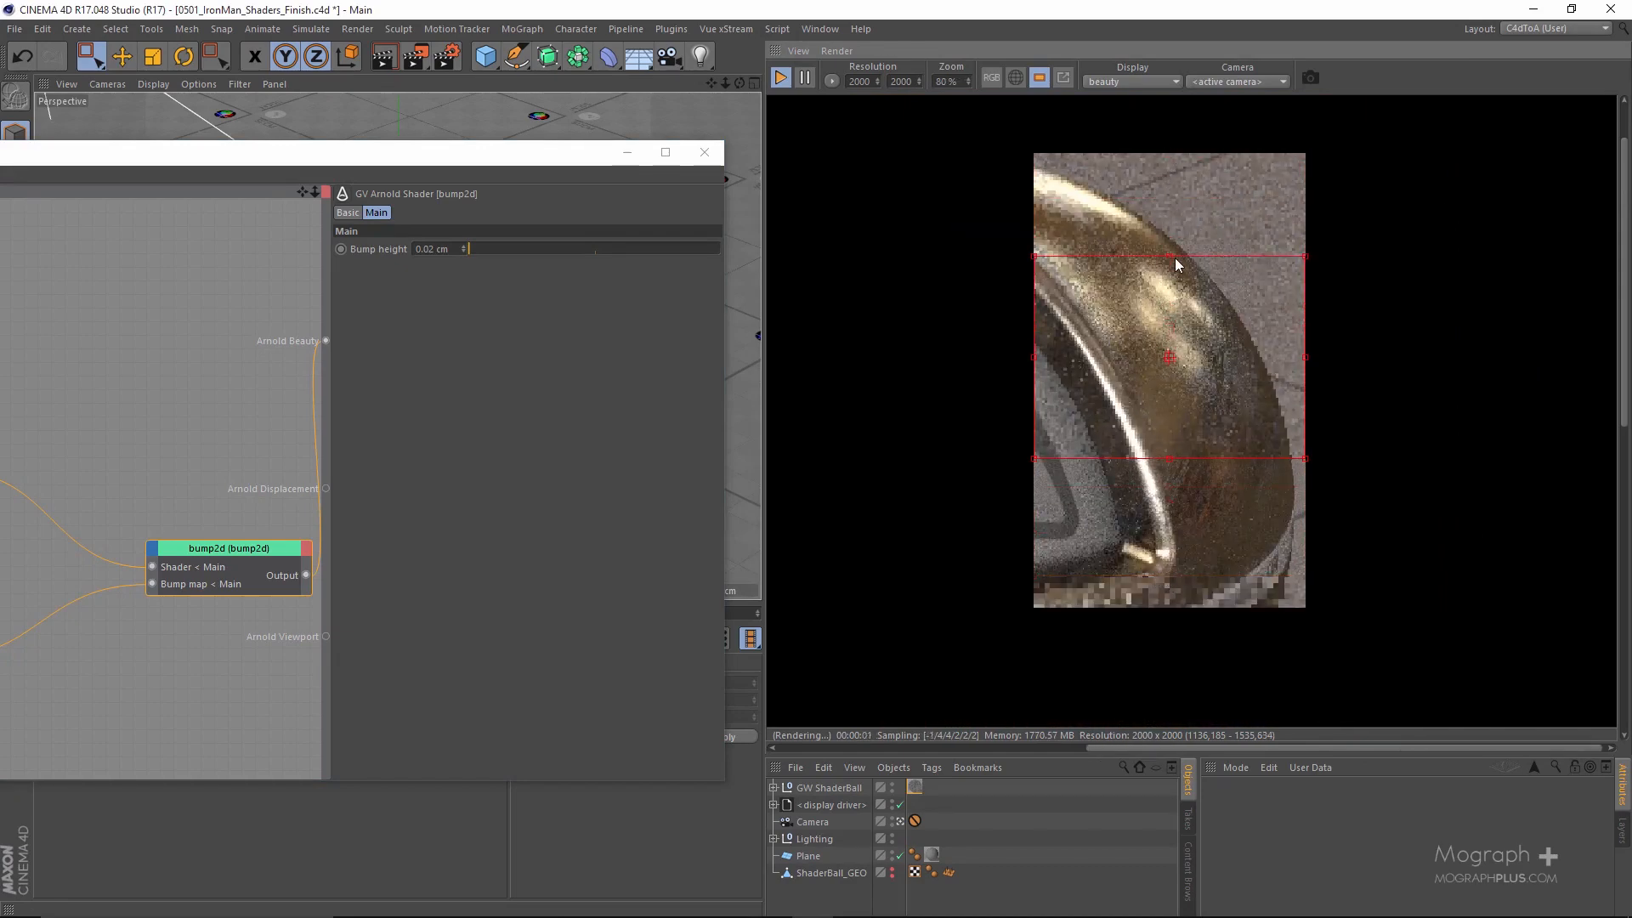
{"action": "scroll", "coordinate": [1133, 369], "scroll_direction": "up", "scroll_amount": 2}
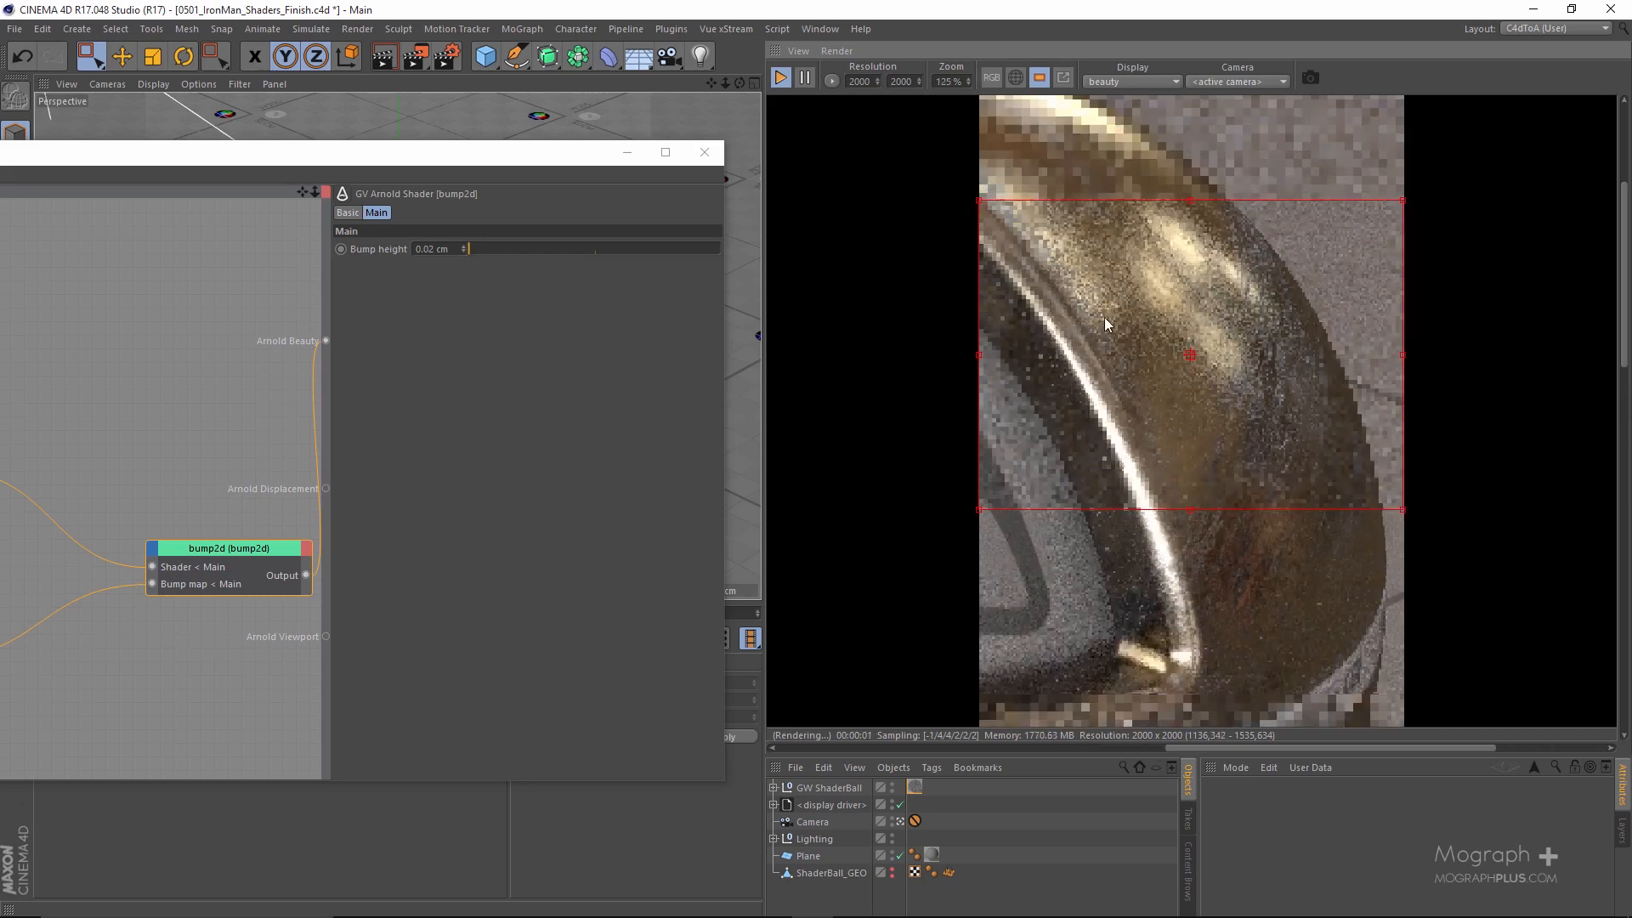
{"action": "scroll", "coordinate": [977, 332], "scroll_direction": "down", "scroll_amount": 1}
{"action": "middle_click_drag", "start_coordinate": [916, 332], "coordinate": [946, 358]}
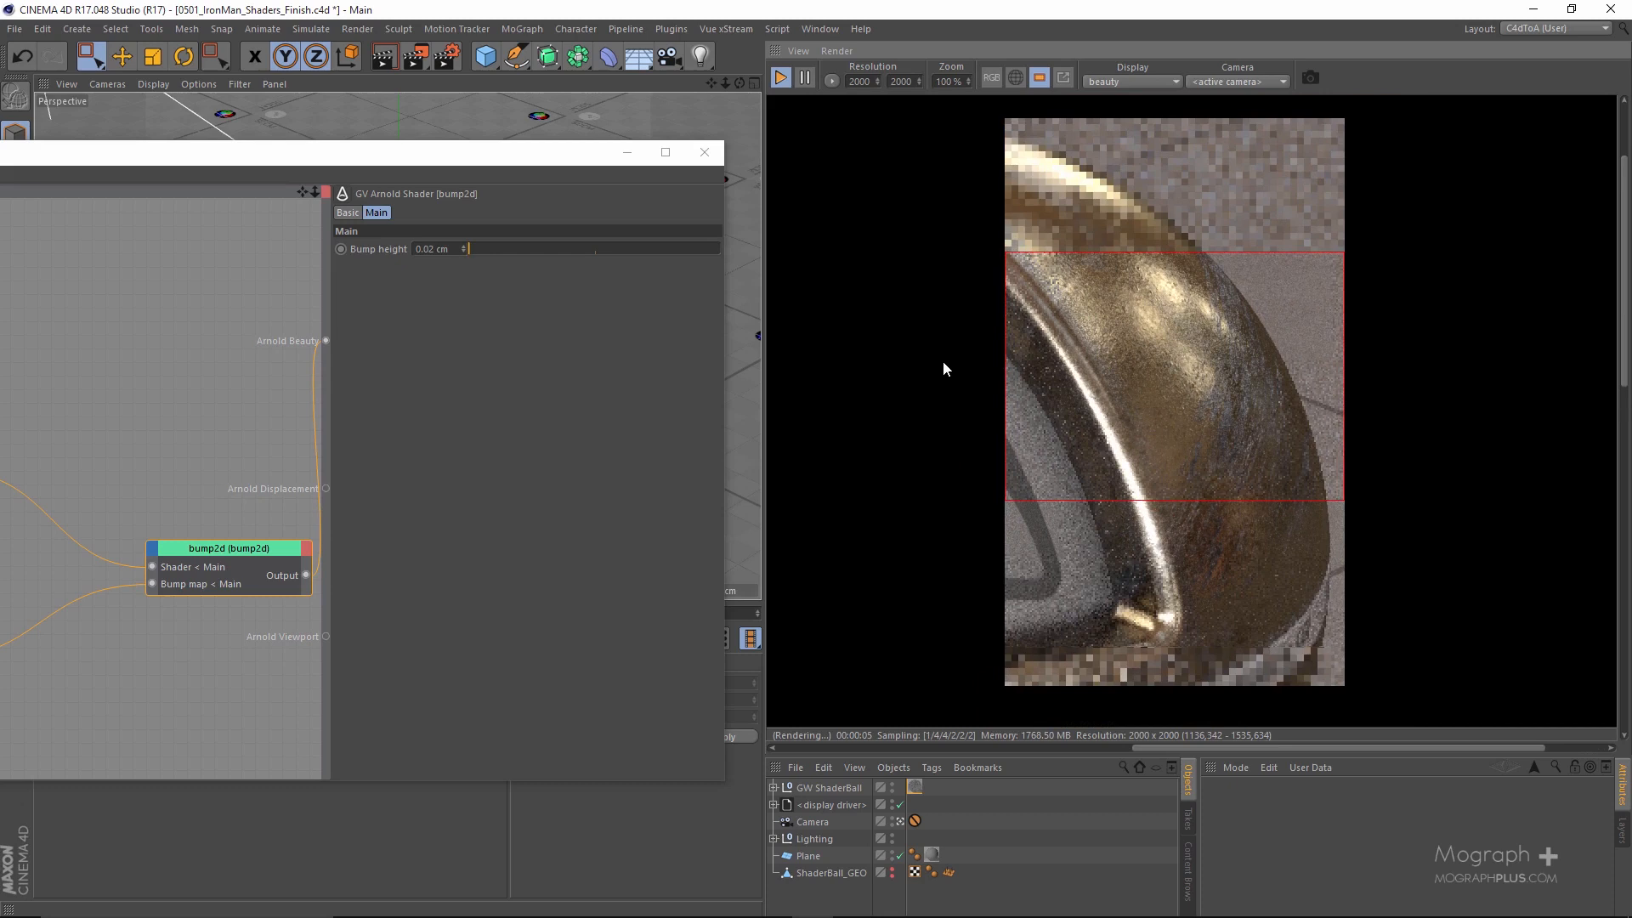
Set the bump2d node's bump height to 0.01 cm.
{"action": "left_click", "coordinate": [433, 251]}
{"action": "key", "text": "BackSpace"}
{"action": "type", "text": "1"}
{"action": "key", "text": "Return"}
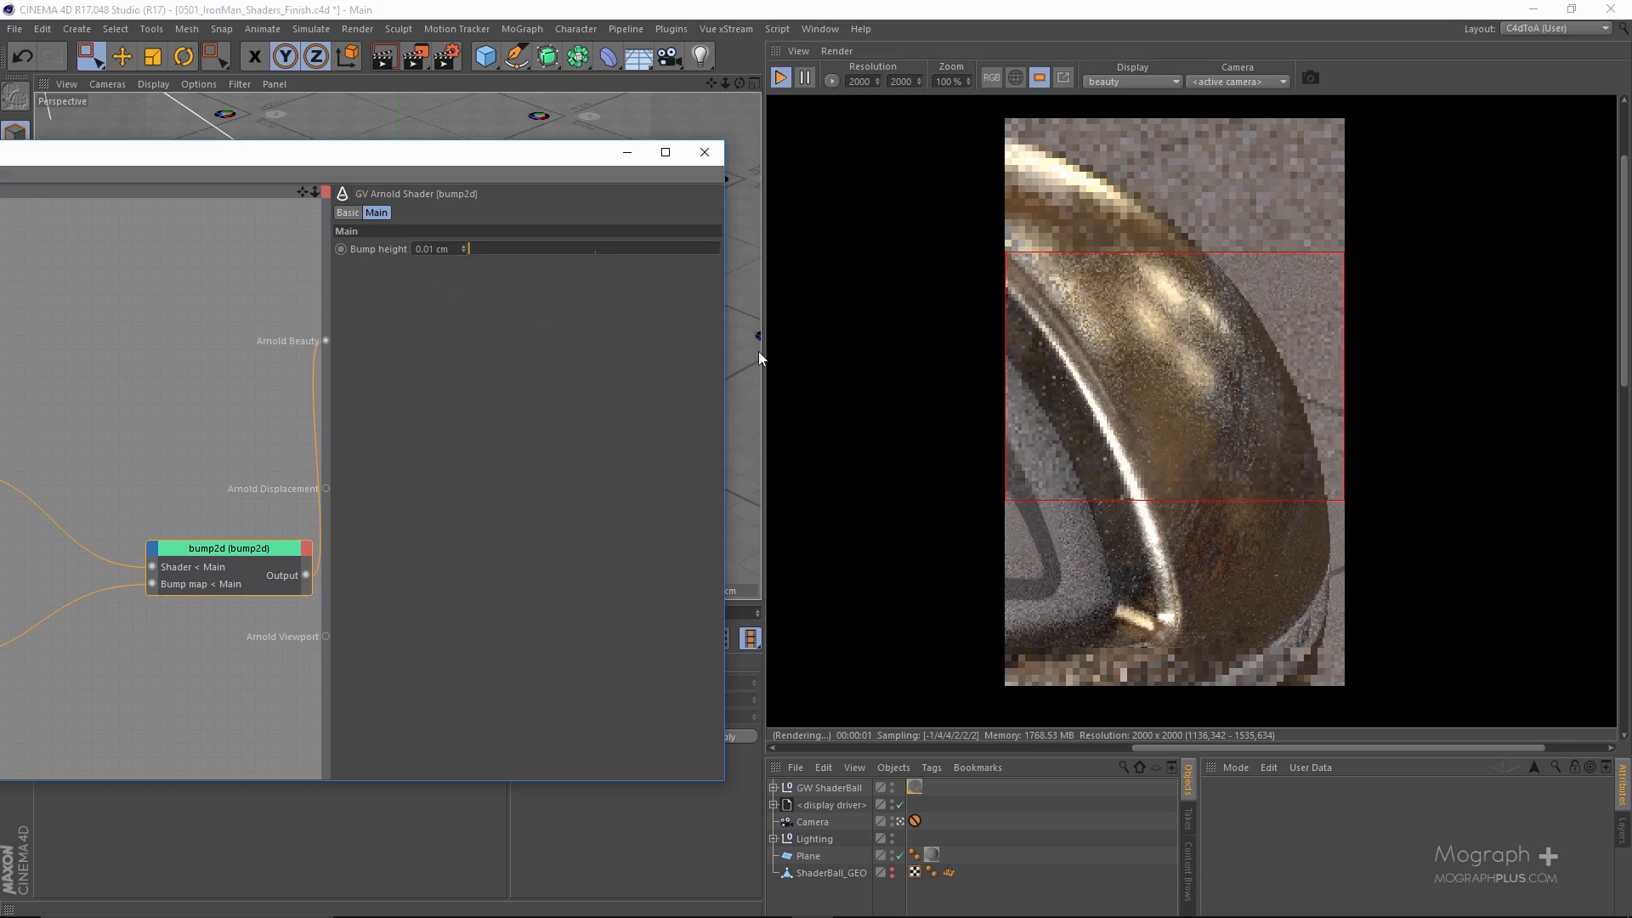
Inspect the render region enlarged and fine-tune the bump2d bump height to 0.012 cm.
{"action": "scroll", "coordinate": [1061, 349], "scroll_direction": "up", "scroll_amount": 2}
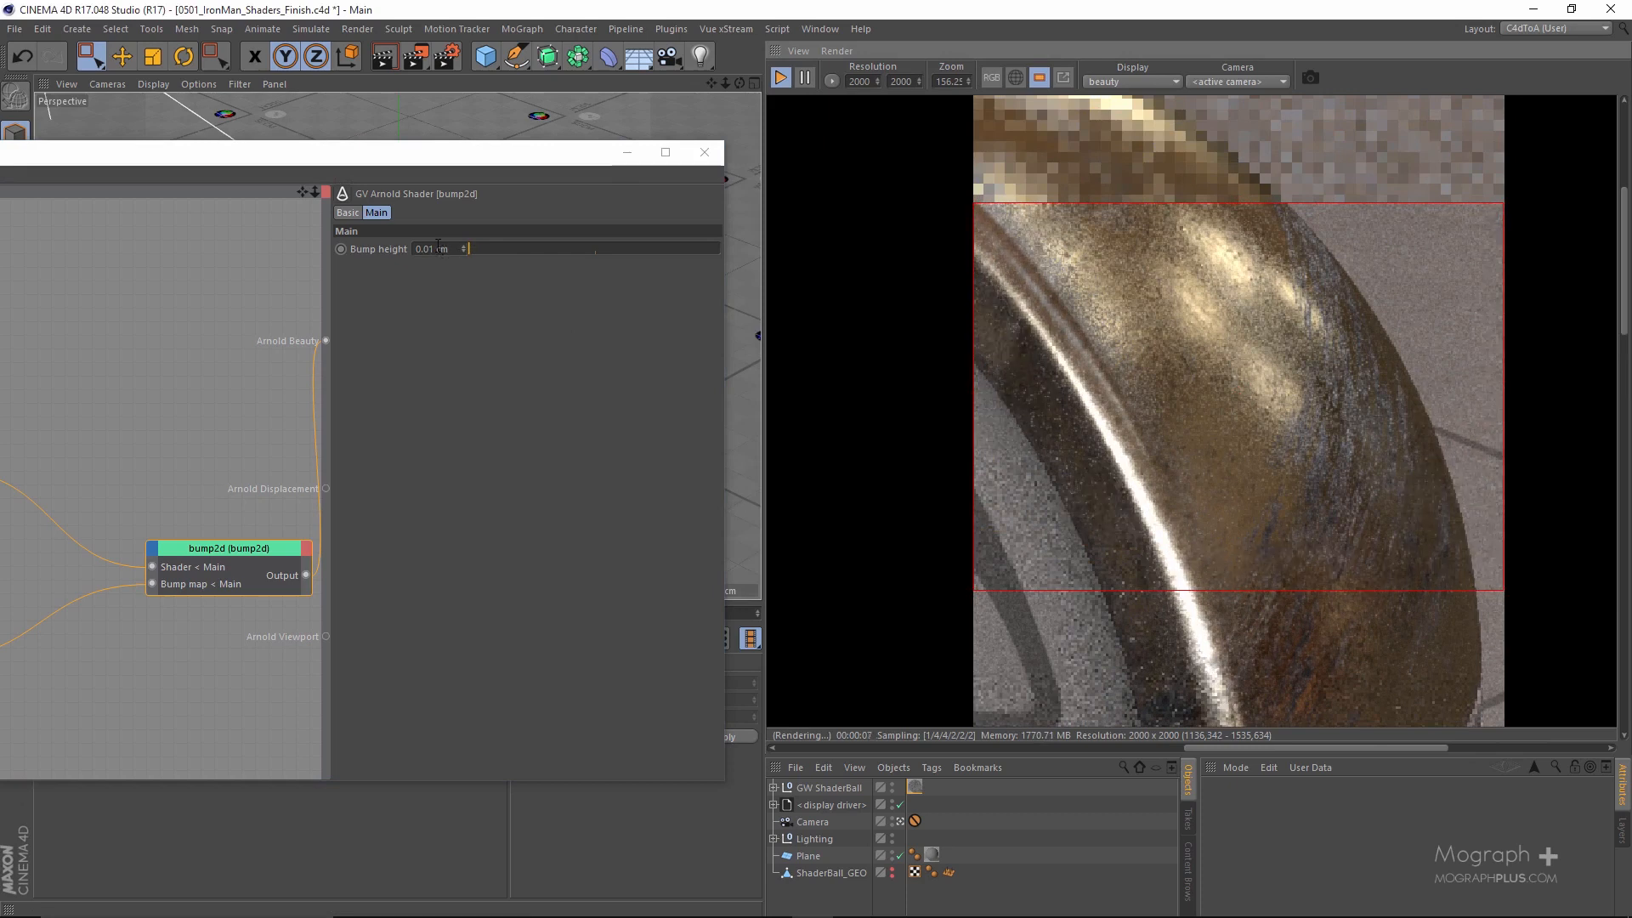
{"action": "left_click", "coordinate": [425, 250]}
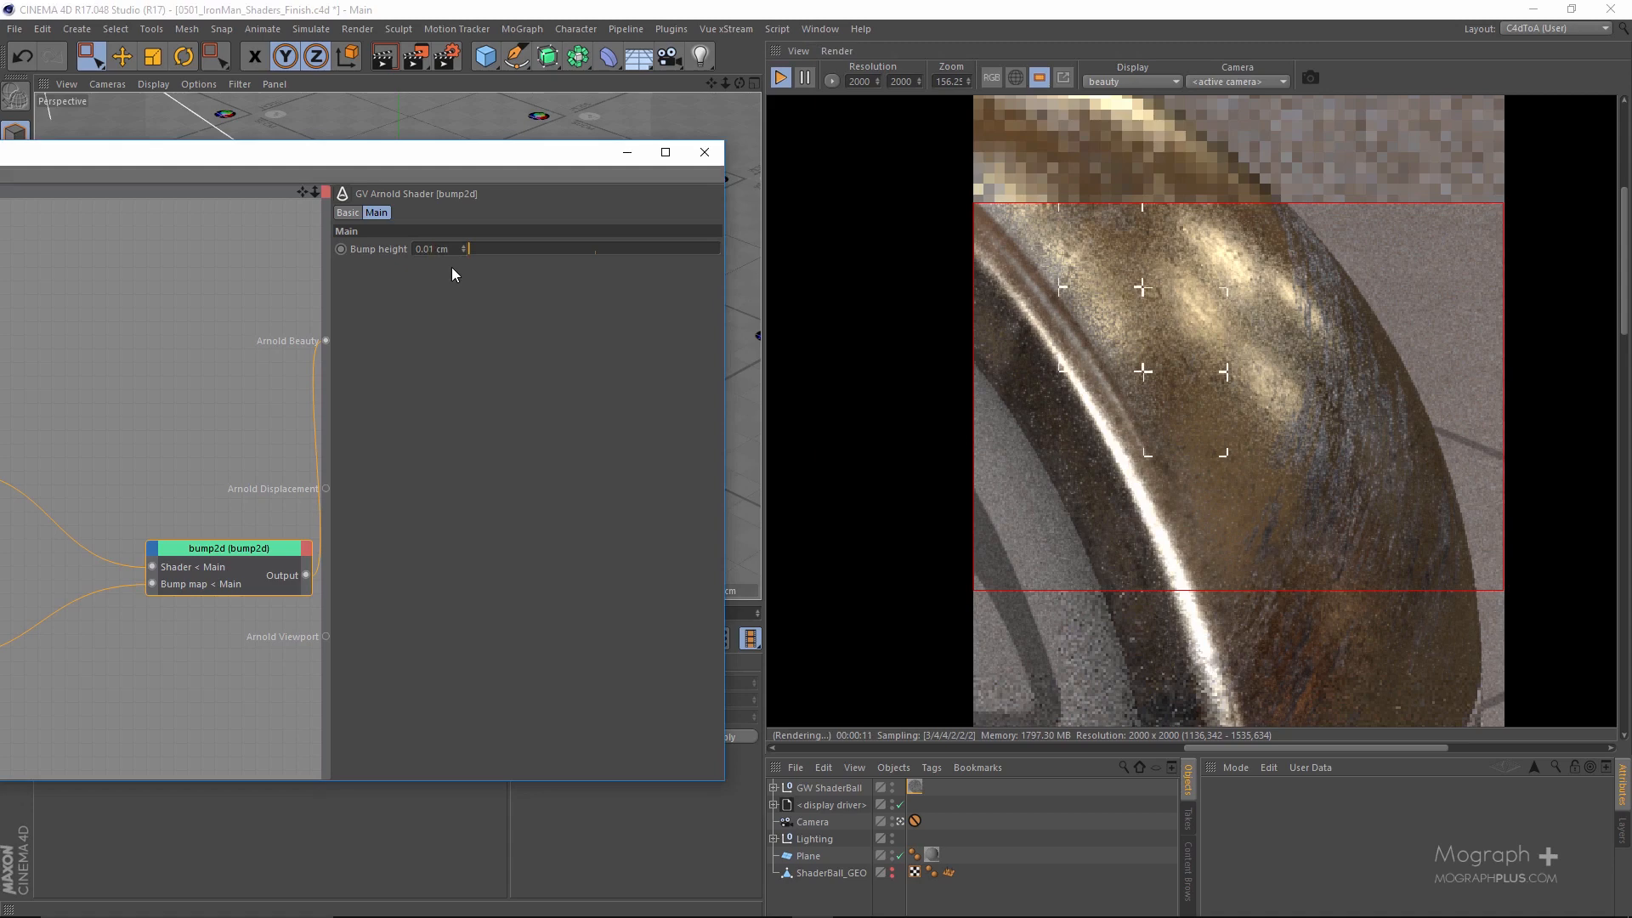
{"action": "type", "text": "2"}
{"action": "key", "text": "Return"}
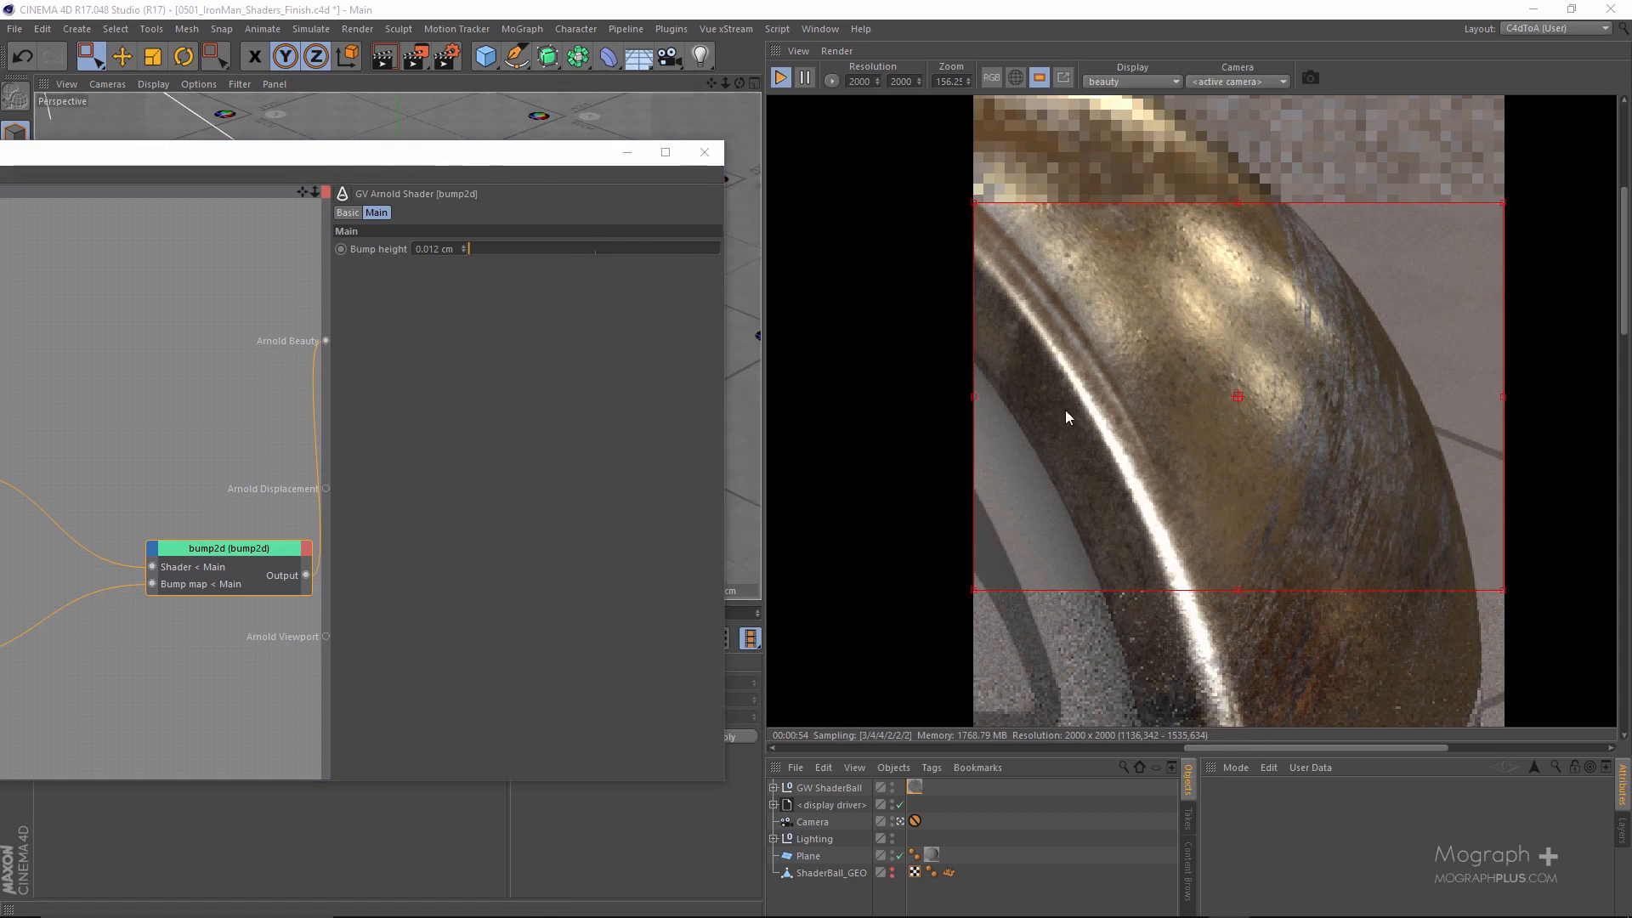
Stop the render, set its resolution to 600 x 600, turn off the render region and restart the full-frame render at 100% zoom.
{"action": "scroll", "coordinate": [1059, 404], "scroll_direction": "down", "scroll_amount": 4}
{"action": "left_click", "coordinate": [777, 79]}
{"action": "double_click", "coordinate": [851, 82]}
{"action": "type", "text": "600"}
{"action": "double_click", "coordinate": [894, 81]}
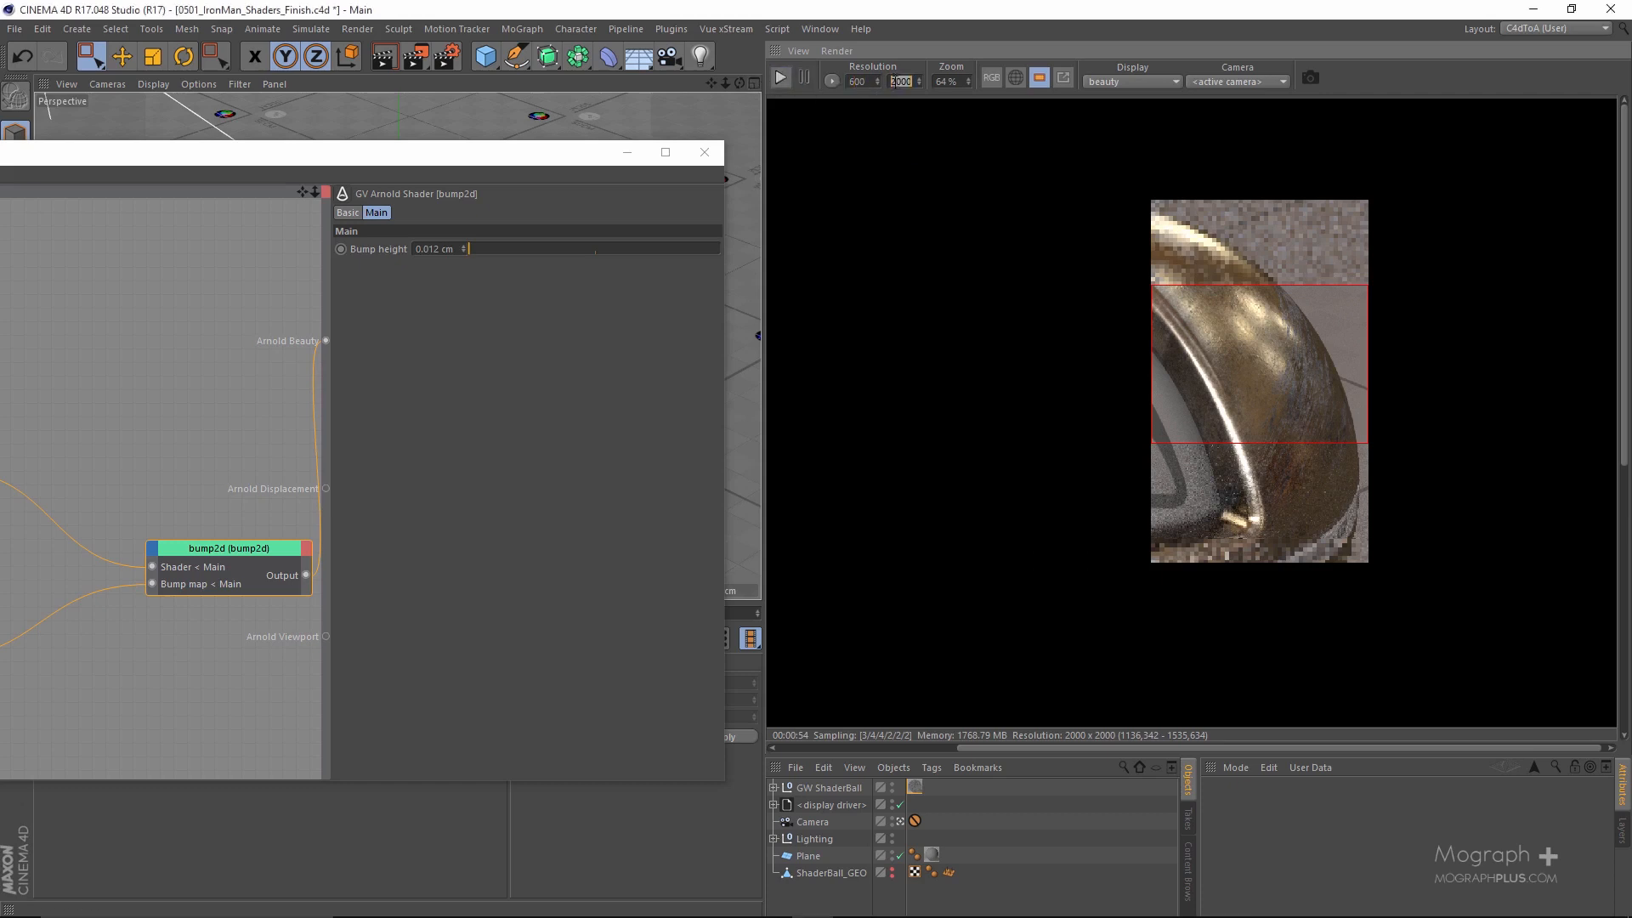
{"action": "left_click", "coordinate": [1039, 78]}
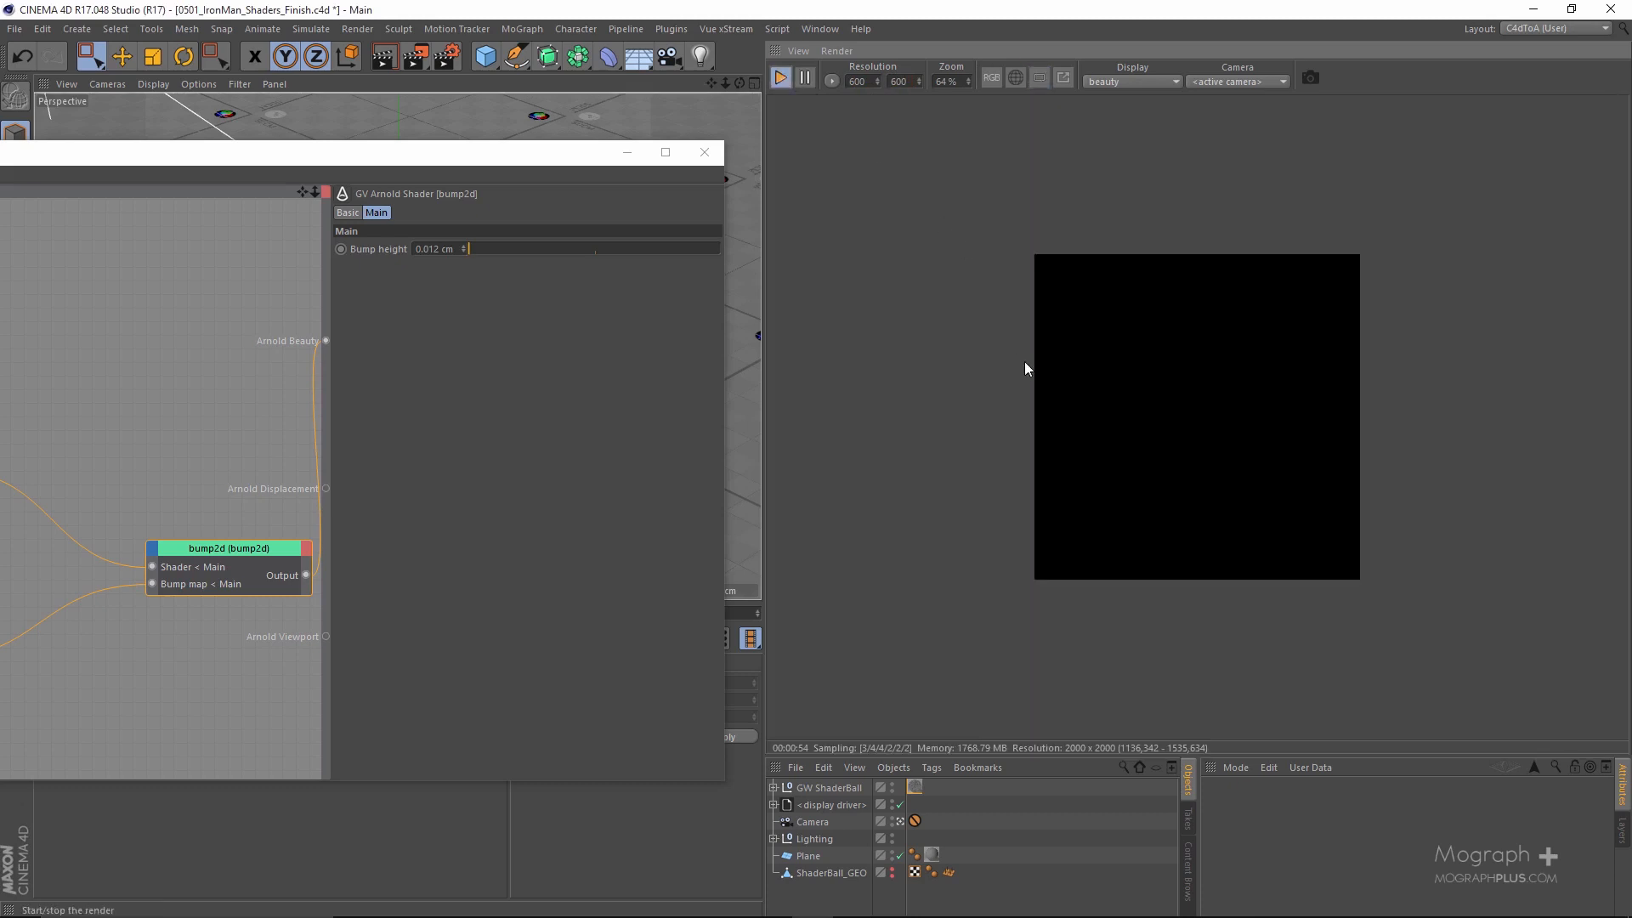
{"action": "scroll", "coordinate": [1038, 364], "scroll_direction": "up", "scroll_amount": 2}
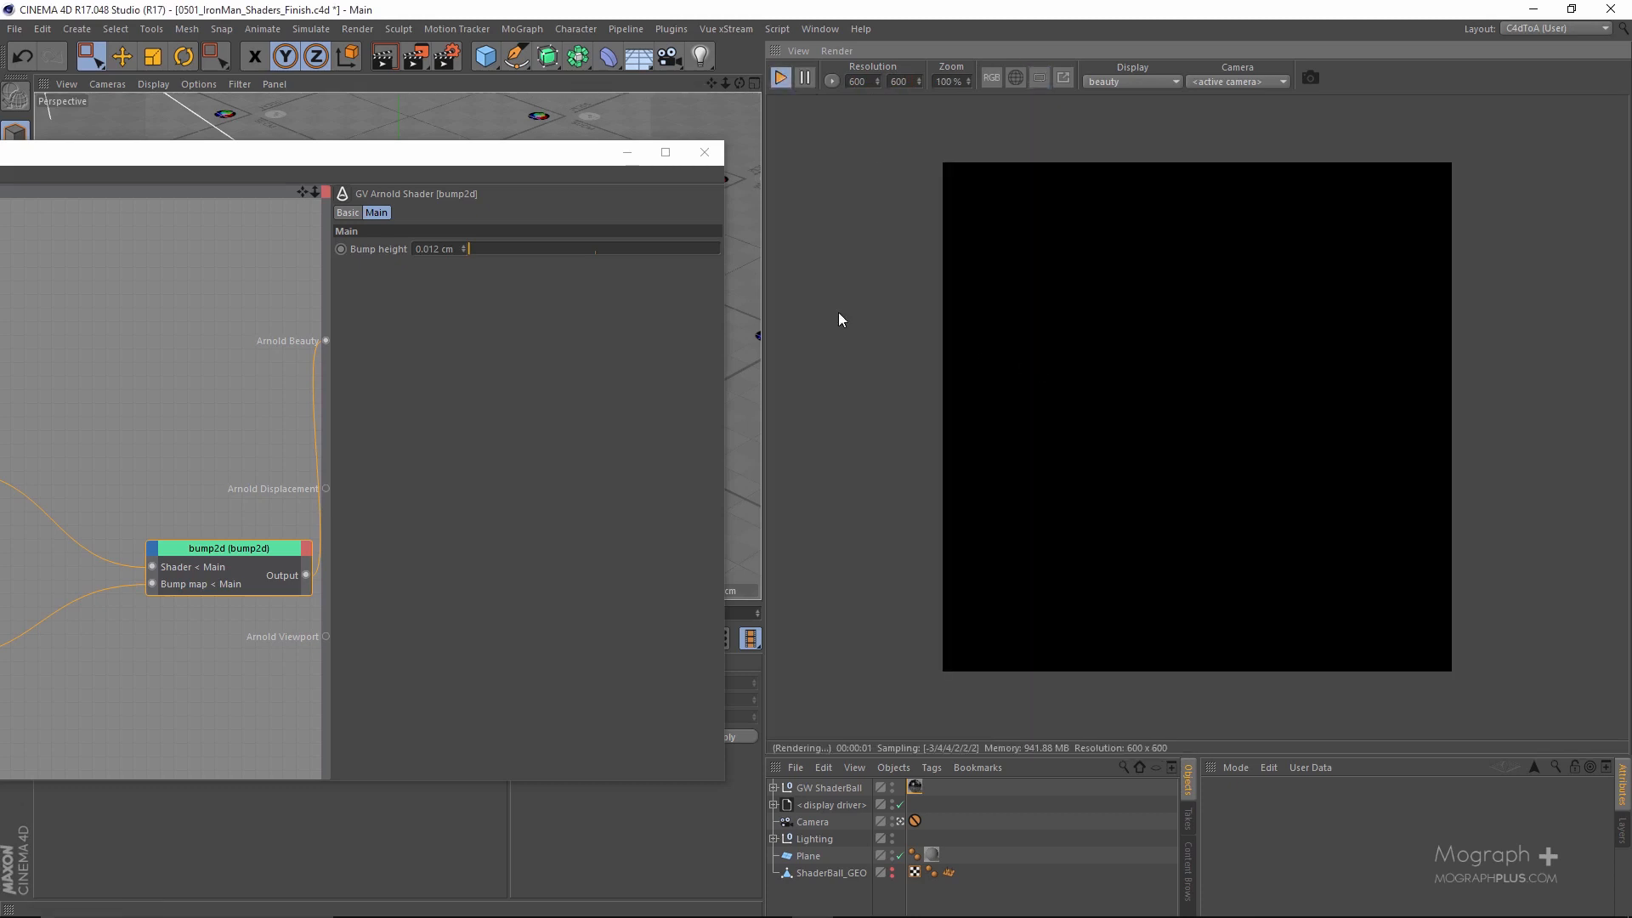
Bring the Gold shader network into view, and place the Iron Man reference still from Photos beside the render for comparison.
{"action": "left_click_drag", "start_coordinate": [476, 152], "coordinate": [1111, 54]}
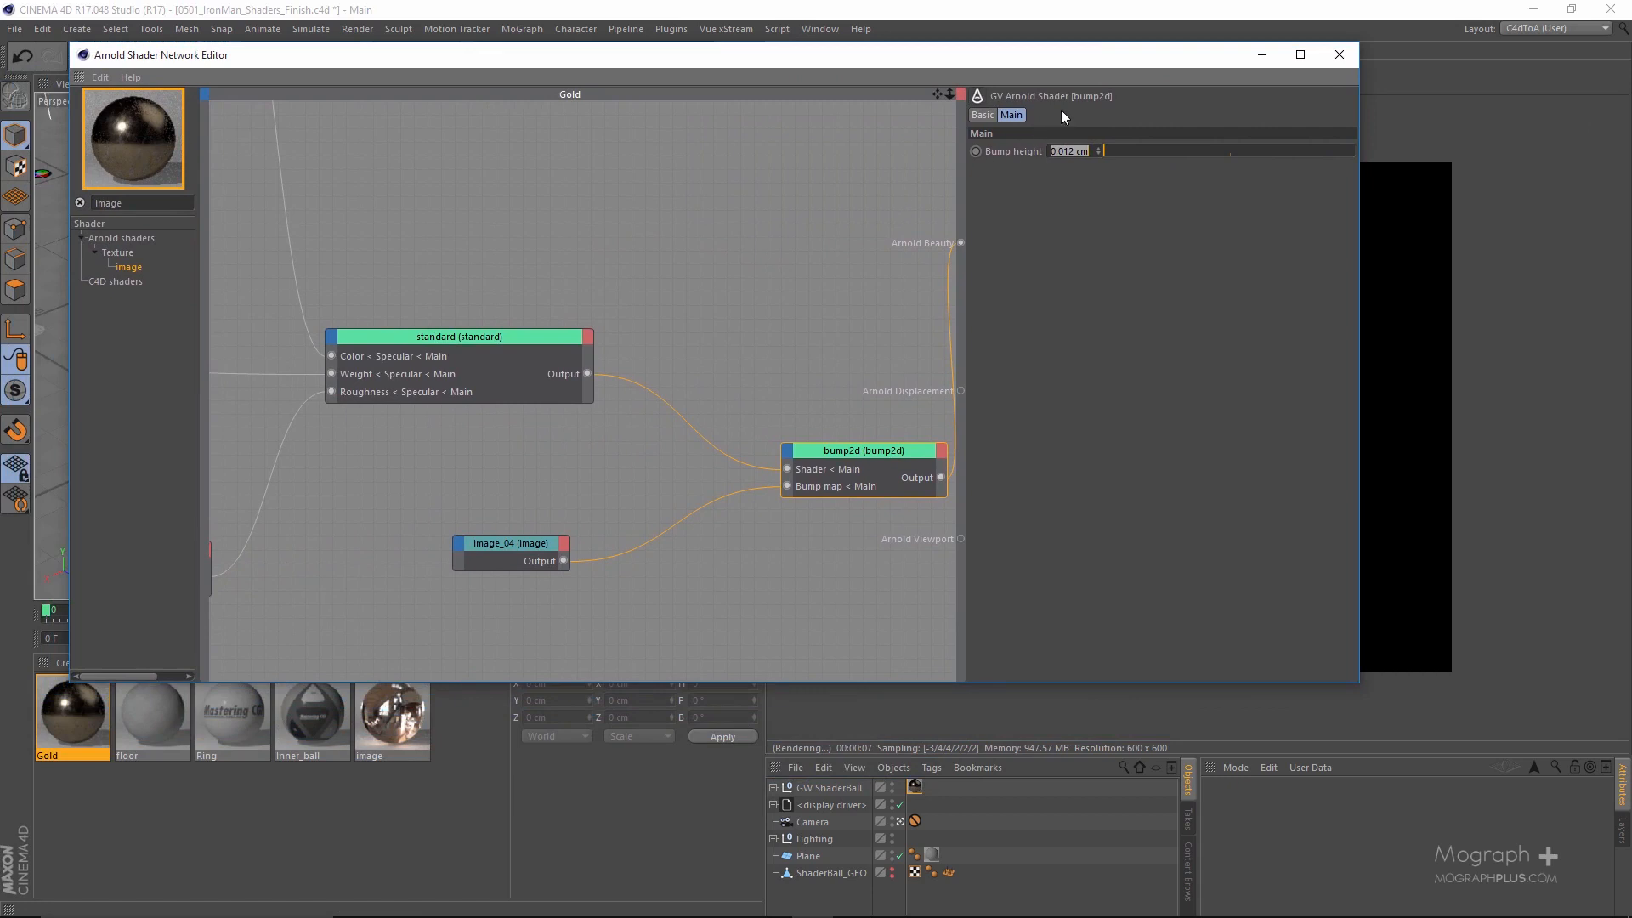
{"action": "left_click", "coordinate": [1074, 75]}
{"action": "left_click_drag", "start_coordinate": [960, 56], "coordinate": [495, 122]}
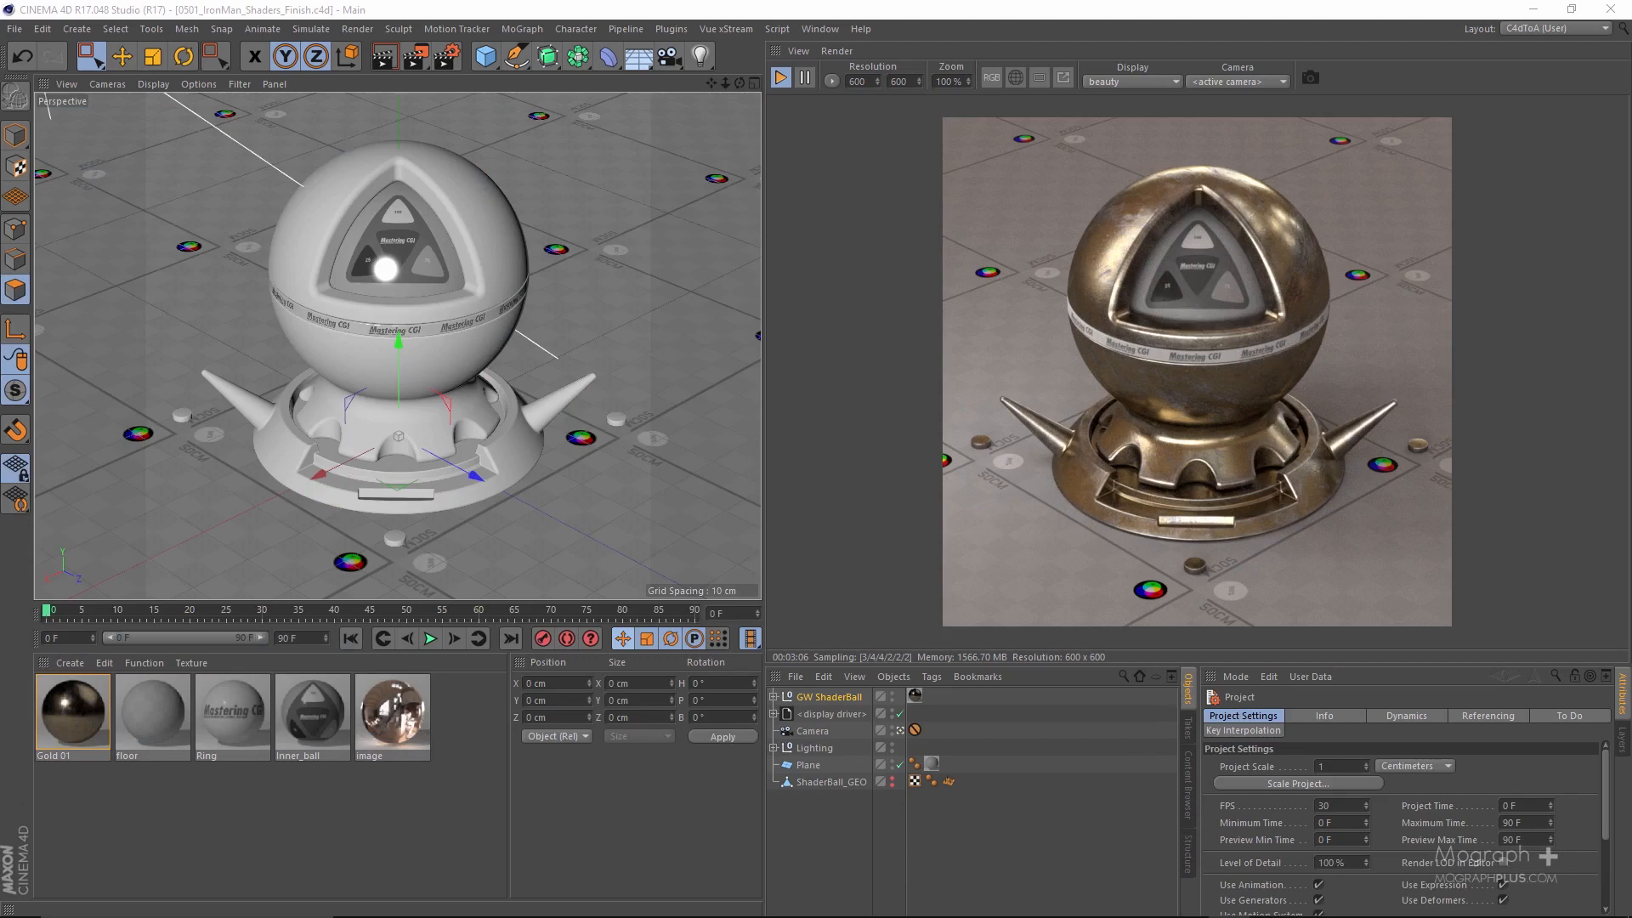
{"action": "left_click_drag", "start_coordinate": [1631, 365], "coordinate": [451, 90]}
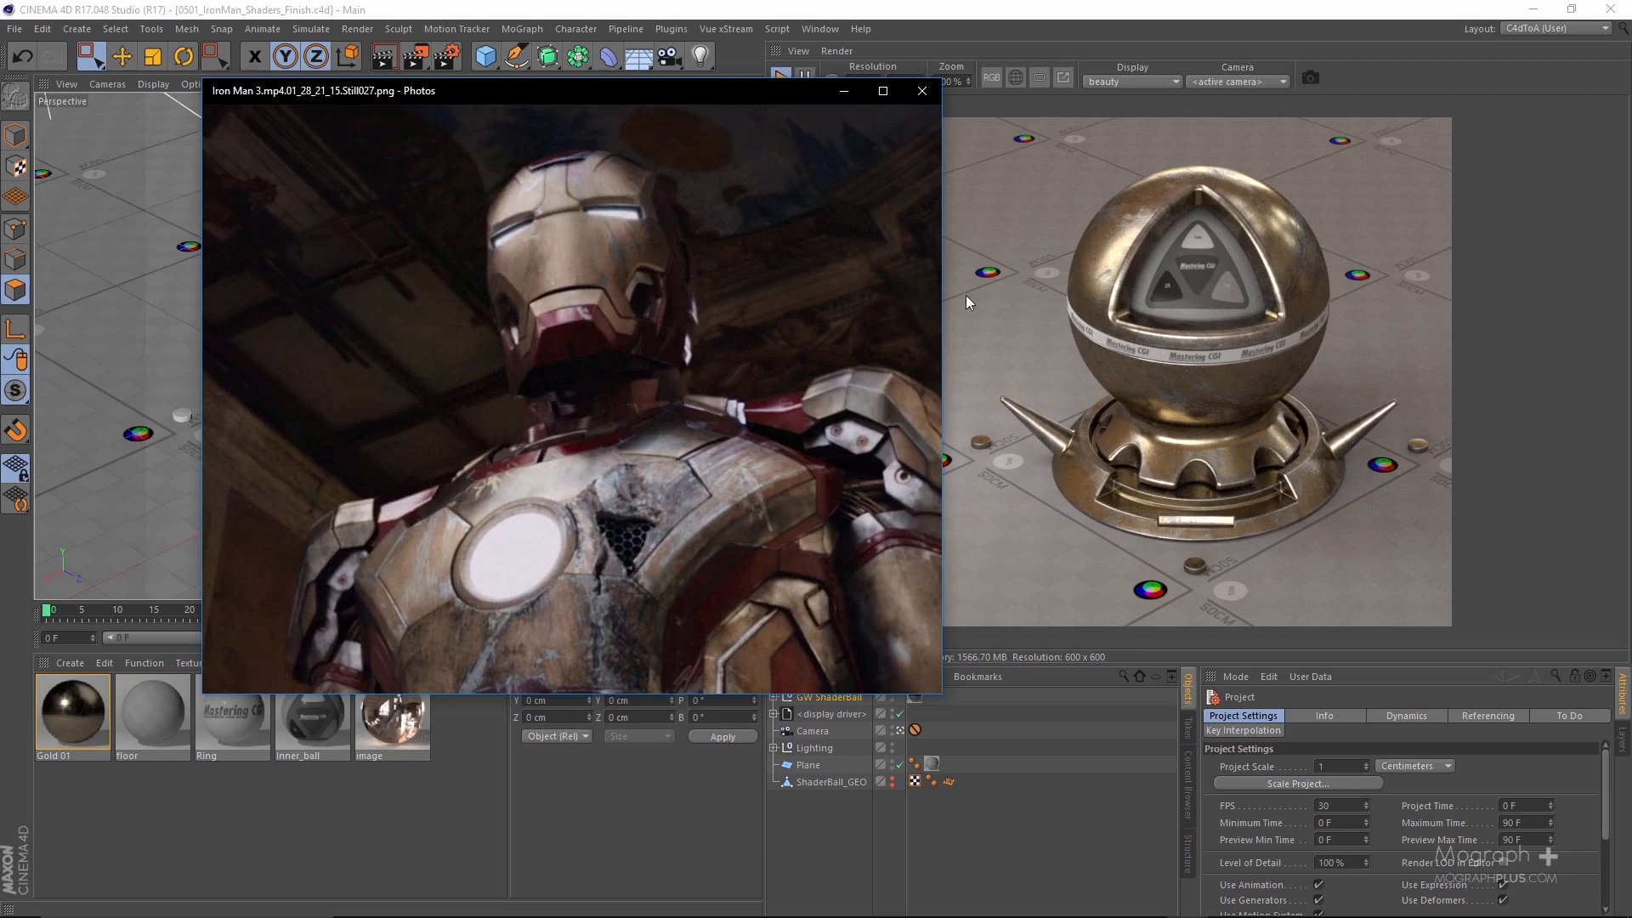
{"action": "left_click_drag", "start_coordinate": [752, 98], "coordinate": [513, 108]}
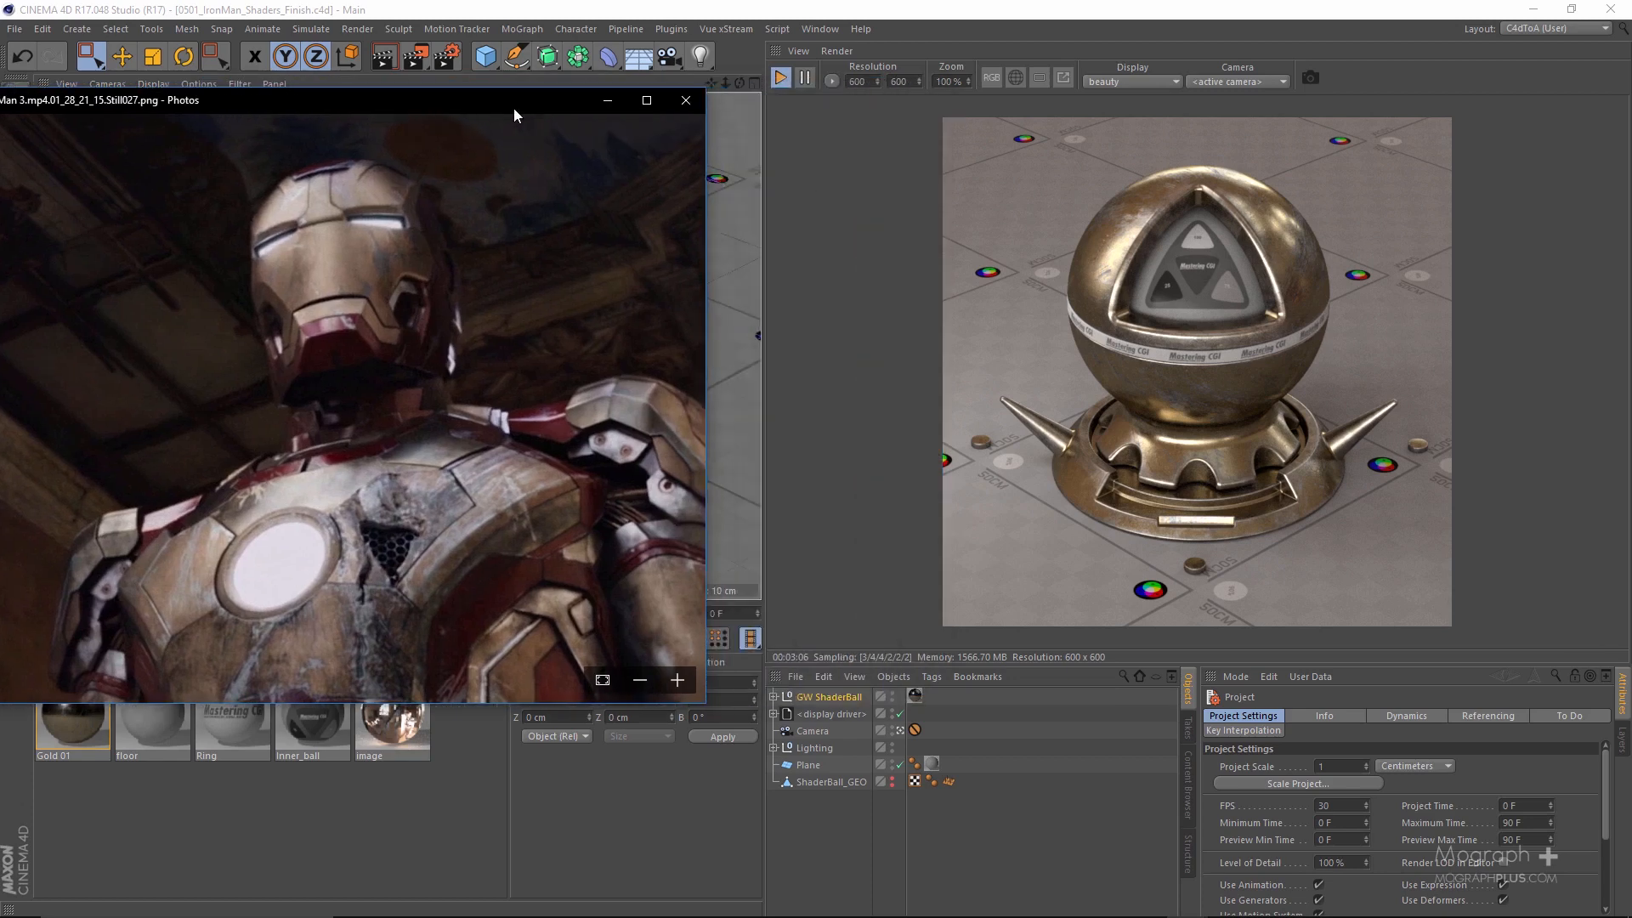
Add an Arnold Object Mask tag to GW ShaderBall and name its AOV ShaderBall_Mask.
{"action": "right_click", "coordinate": [828, 697]}
{"action": "mouse_move", "coordinate": [955, 271]}
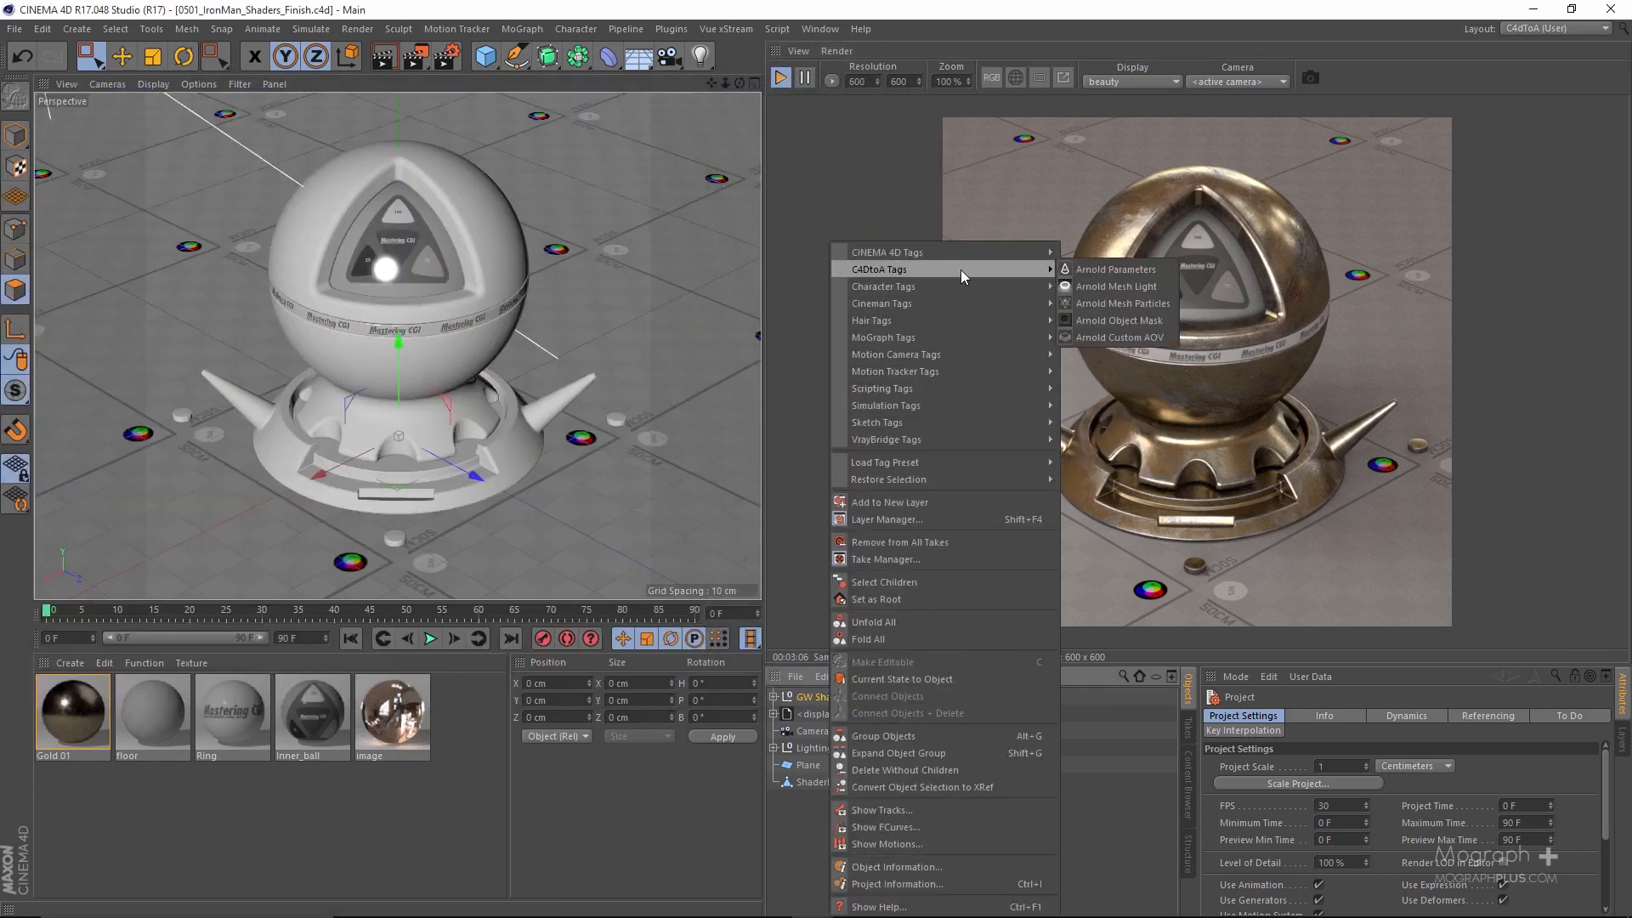
{"action": "left_click", "coordinate": [1122, 320]}
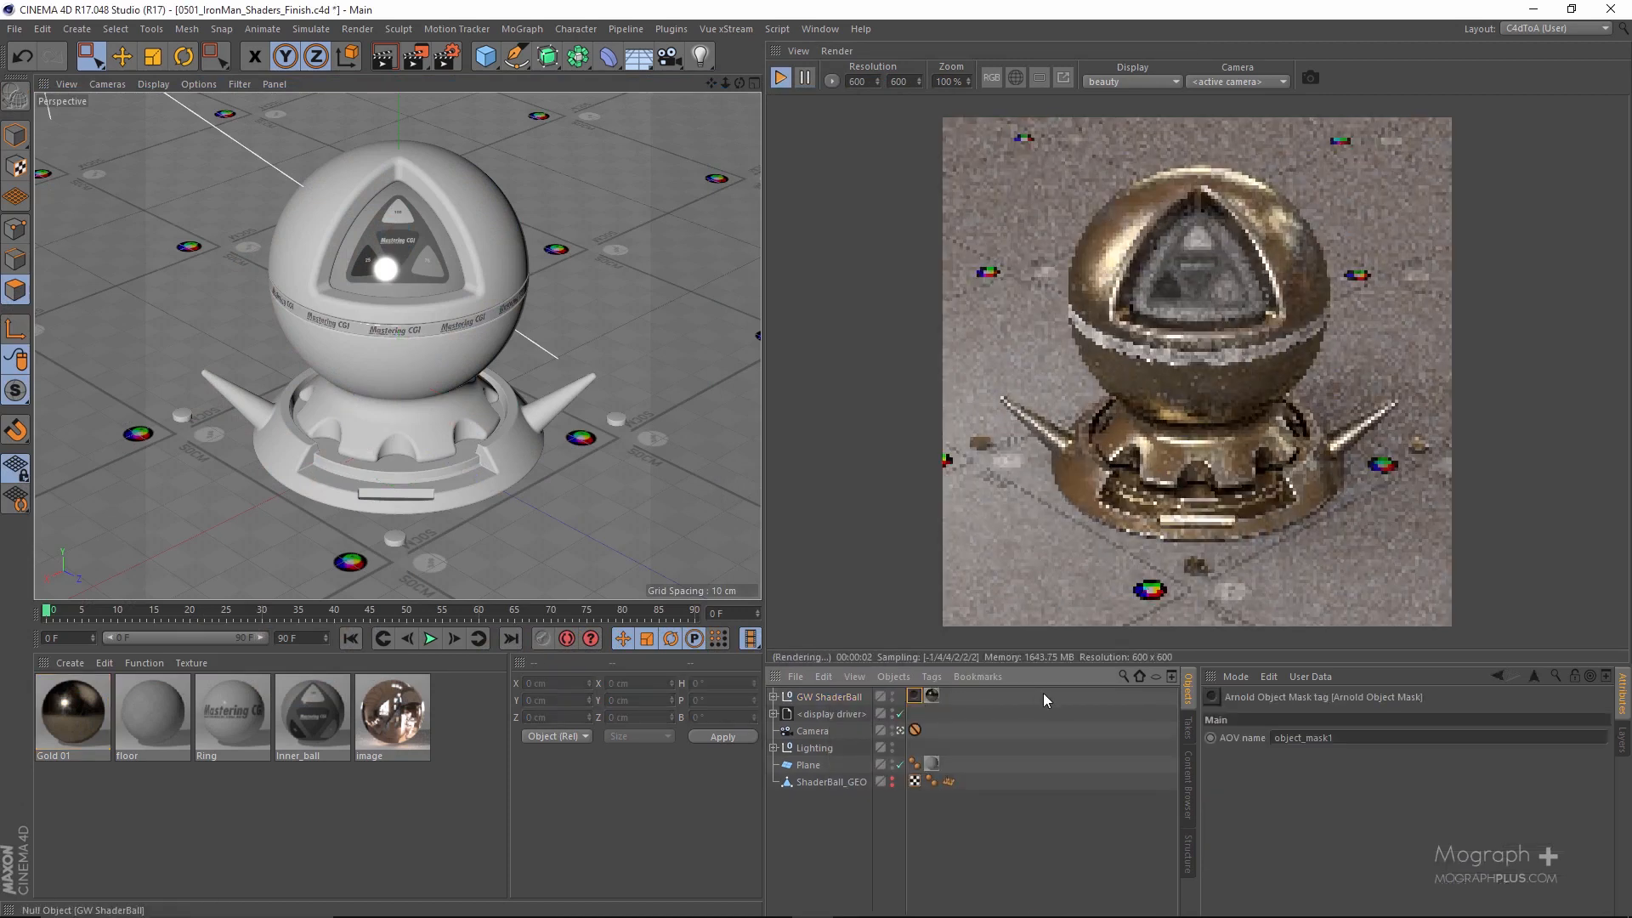
{"action": "double_click", "coordinate": [1351, 738]}
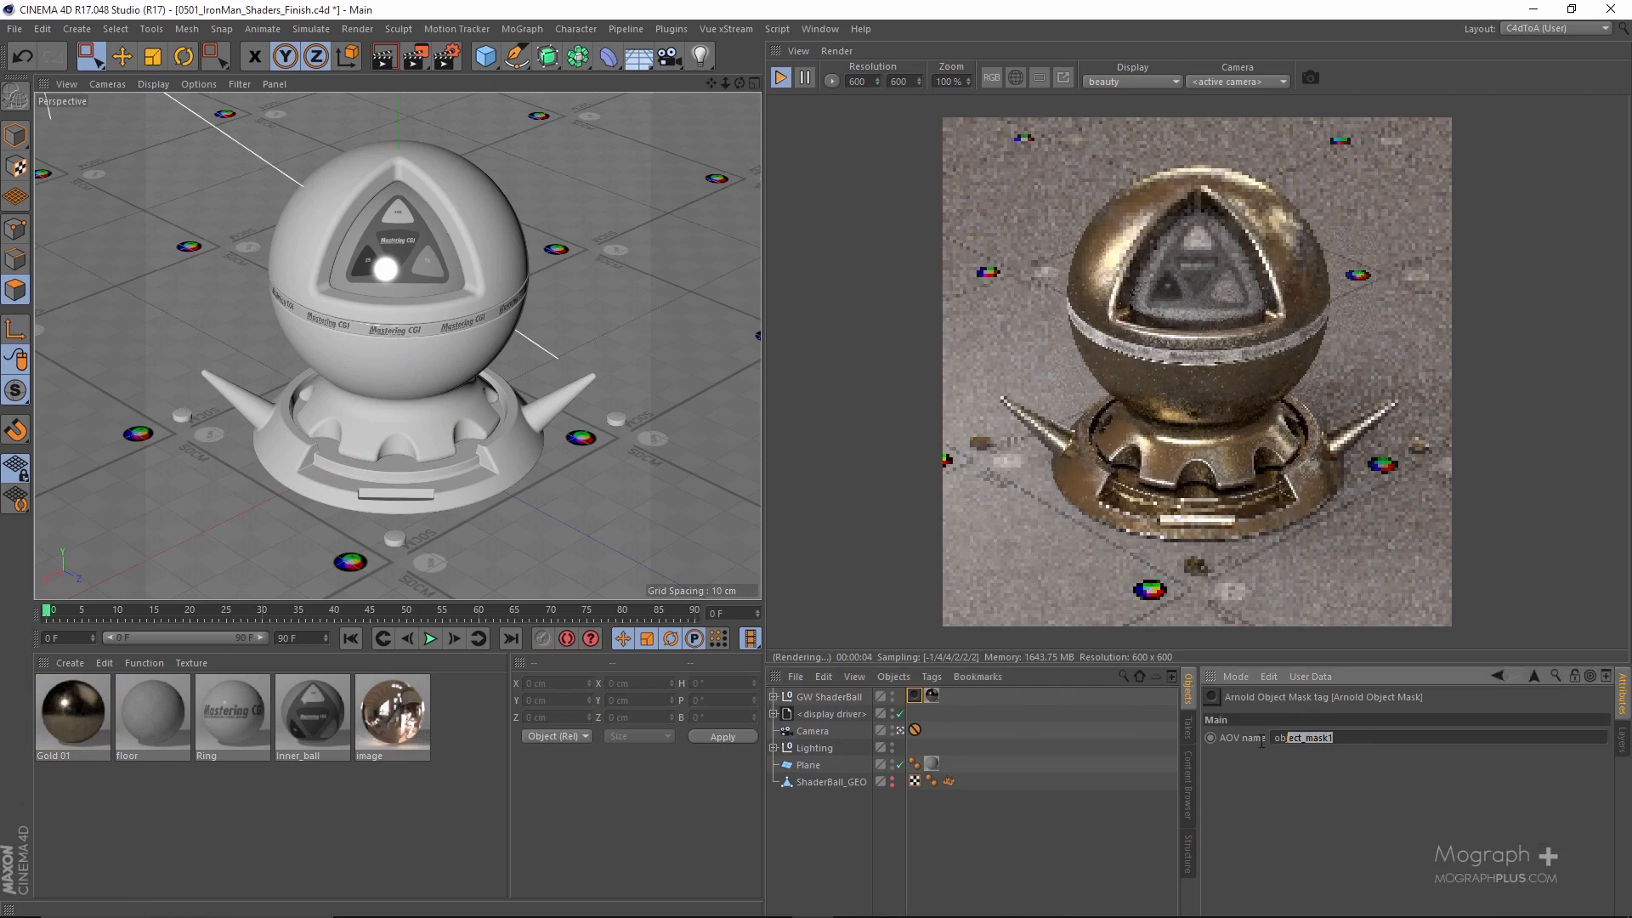
{"action": "type", "text": "S"}
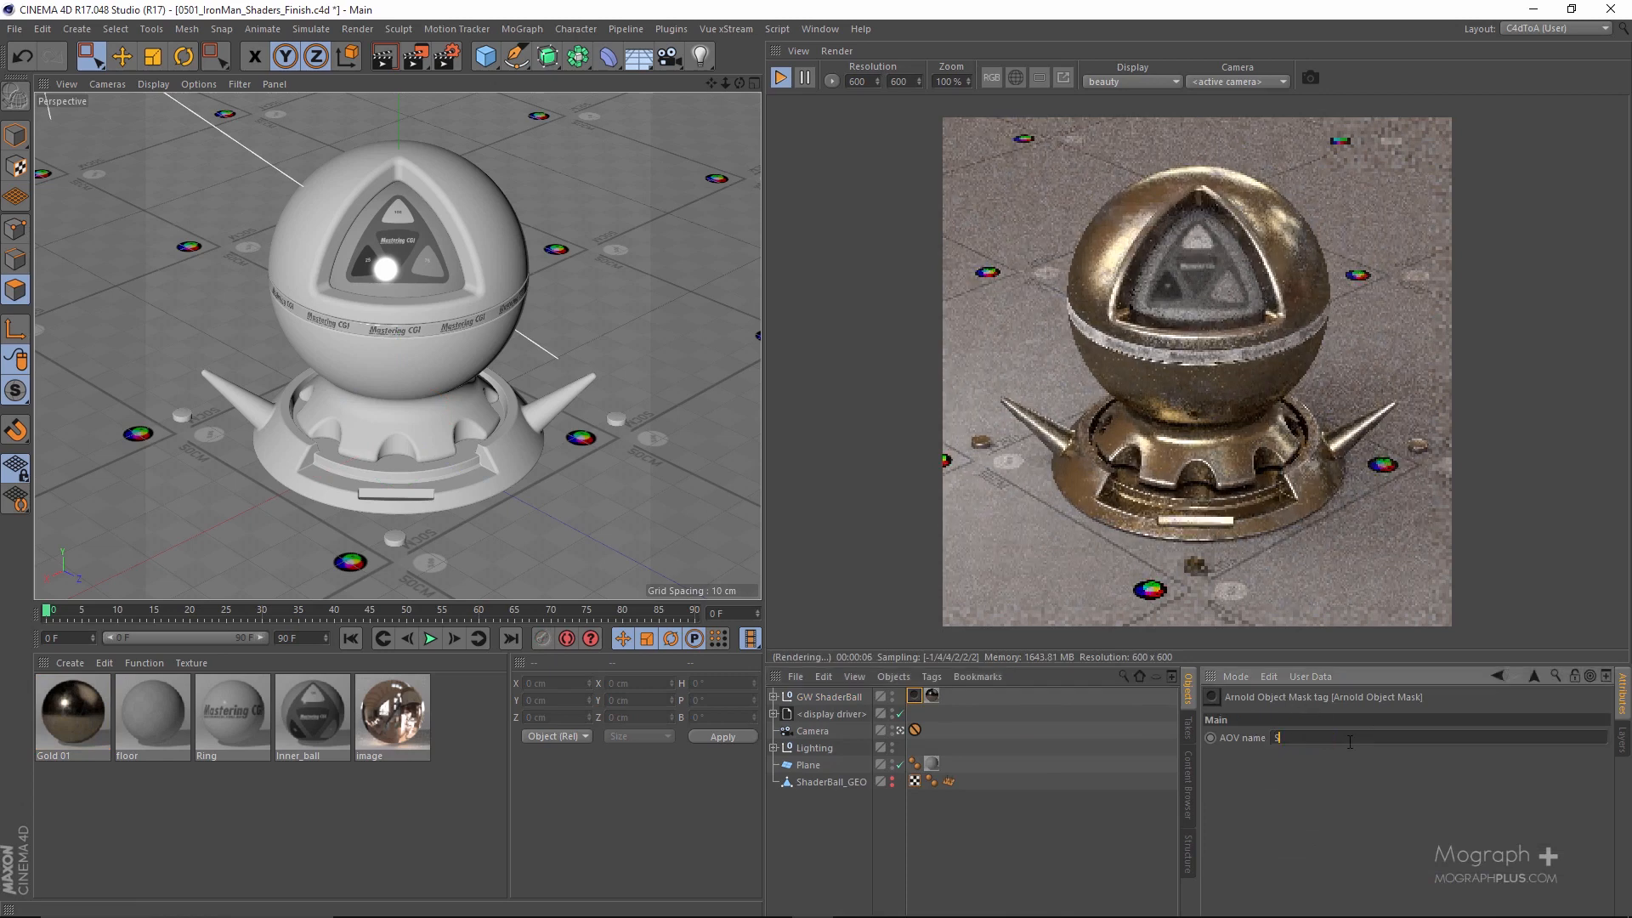
{"action": "type", "text": "haderBall_Mask"}
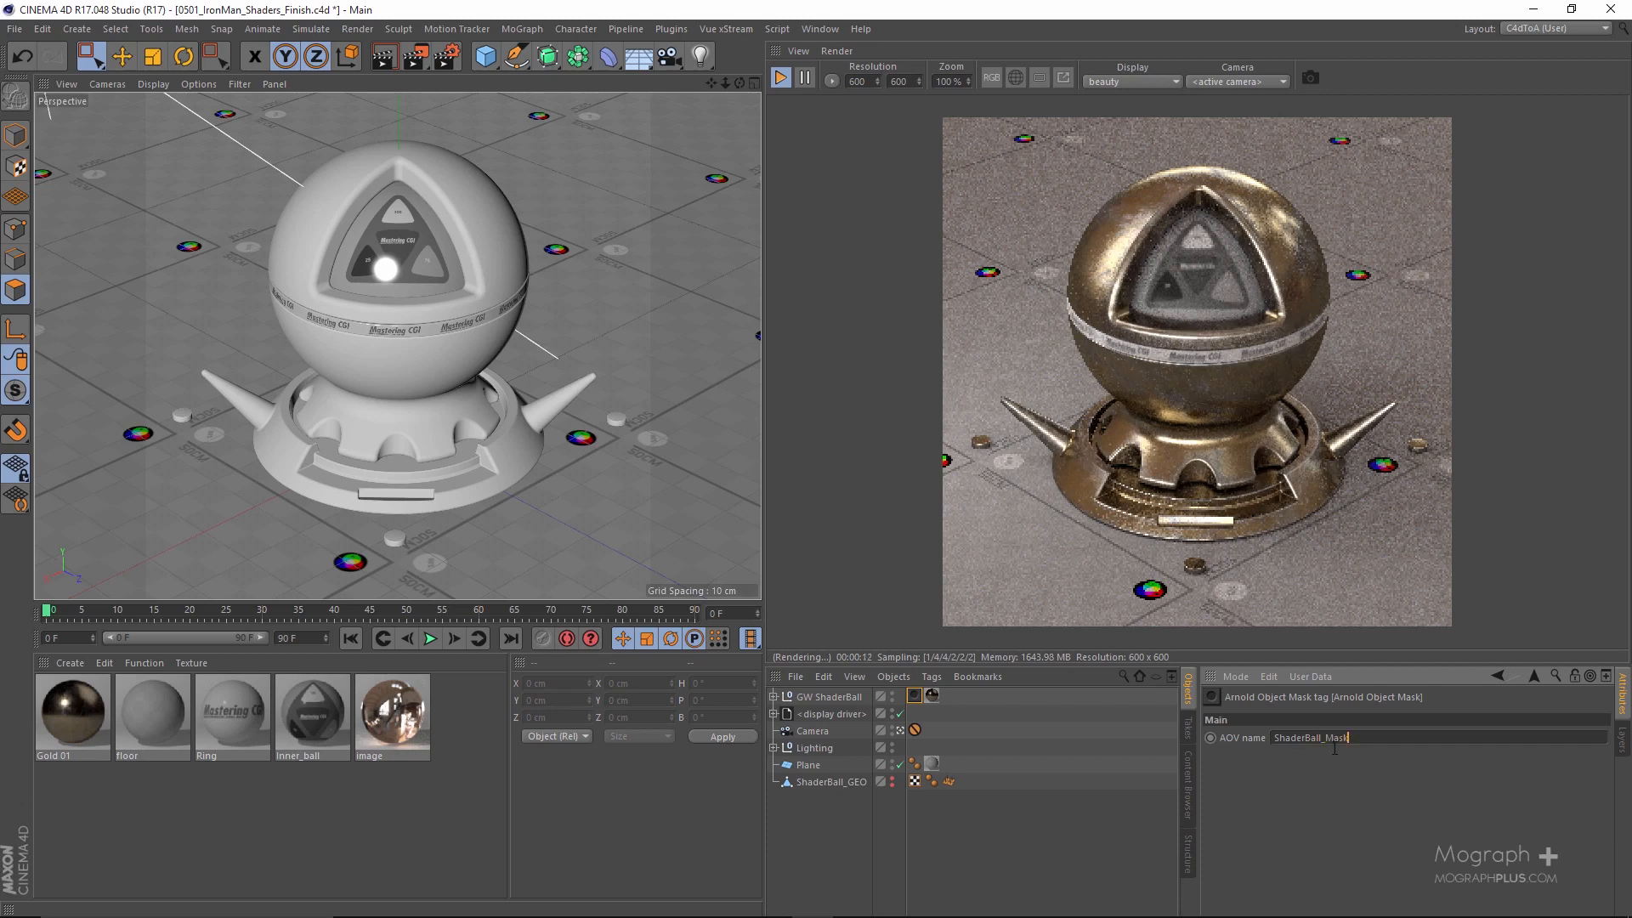
Activate the custom ShaderBall_Mask AOV in the Arnold AOV setup and display it in the render view.
{"action": "left_click", "coordinate": [446, 57]}
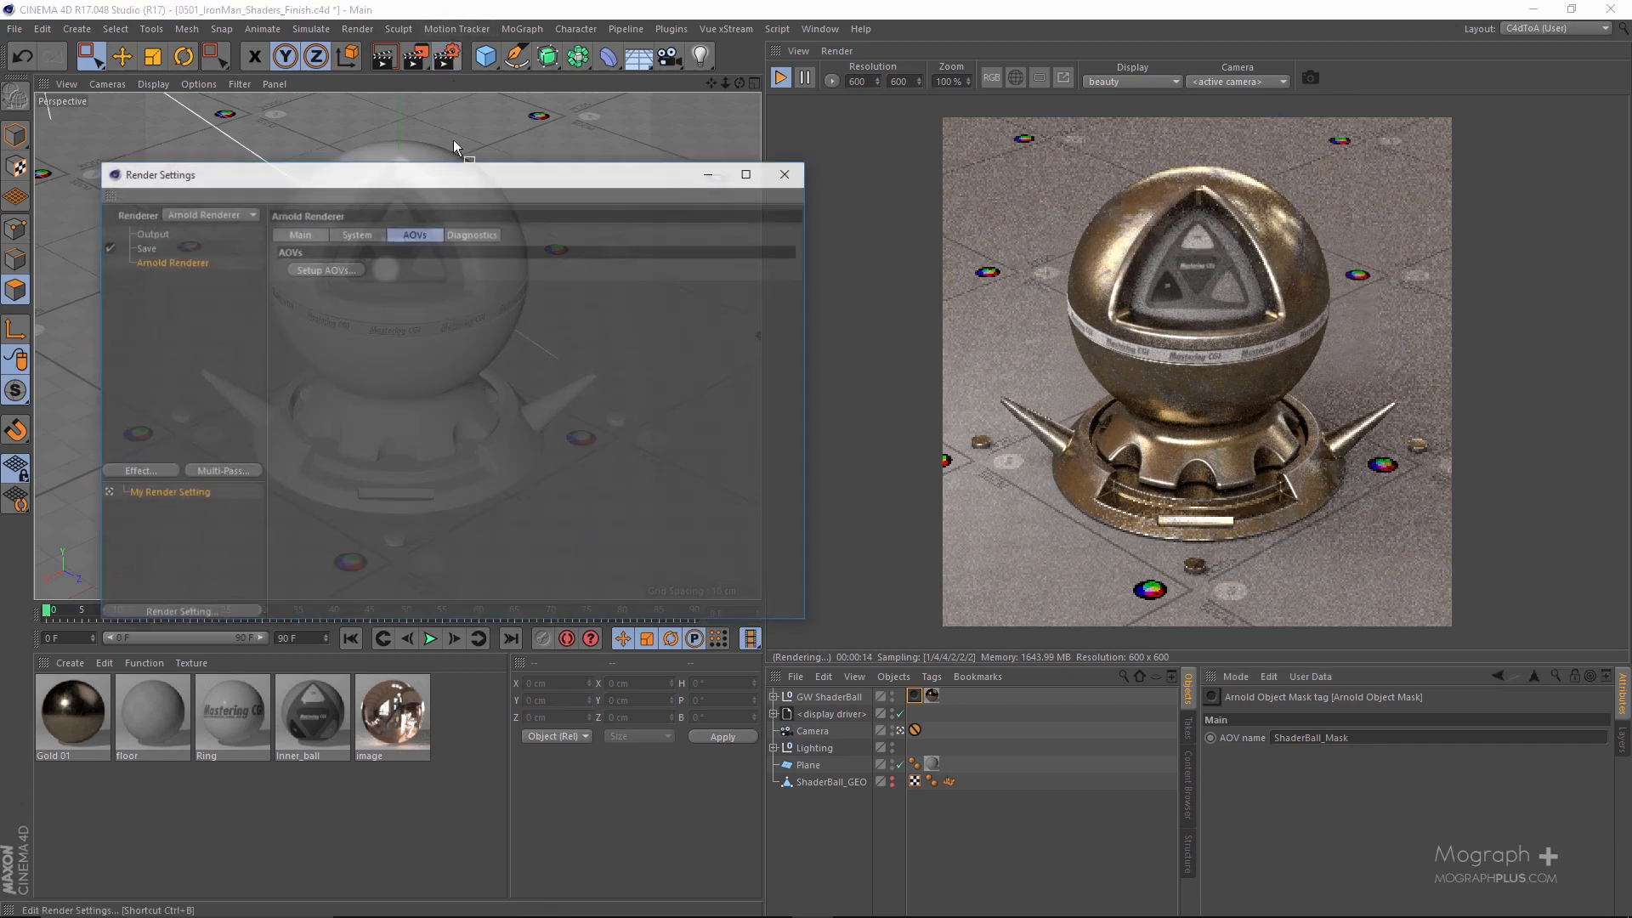
{"action": "left_click", "coordinate": [339, 266]}
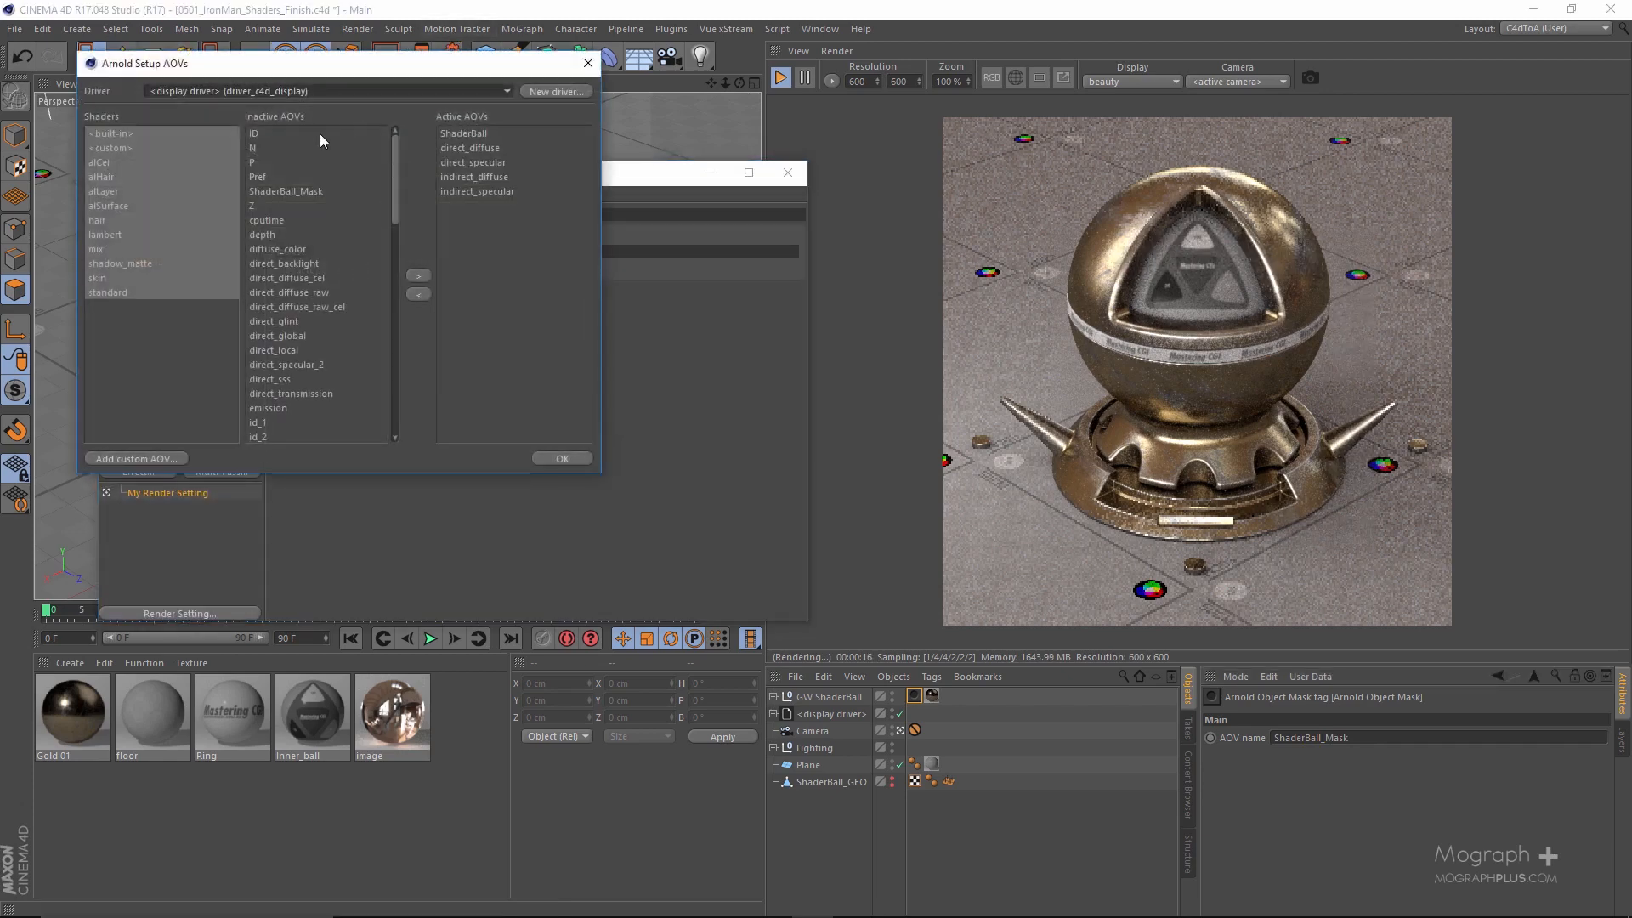
{"action": "left_click", "coordinate": [168, 146]}
{"action": "double_click", "coordinate": [296, 134]}
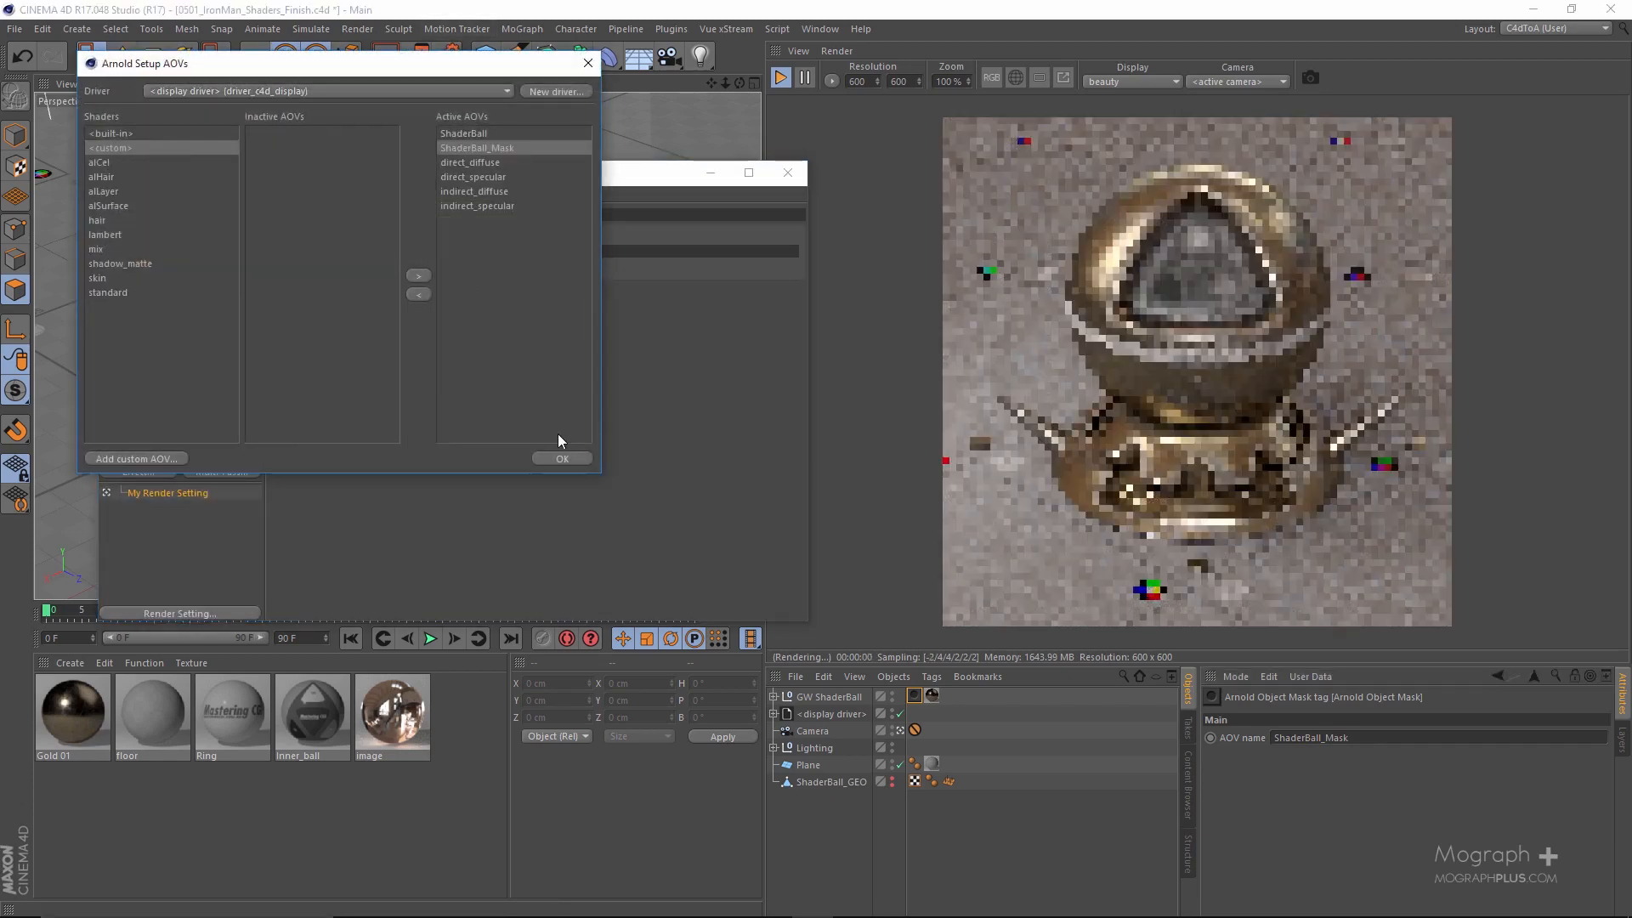
{"action": "left_click", "coordinate": [566, 459]}
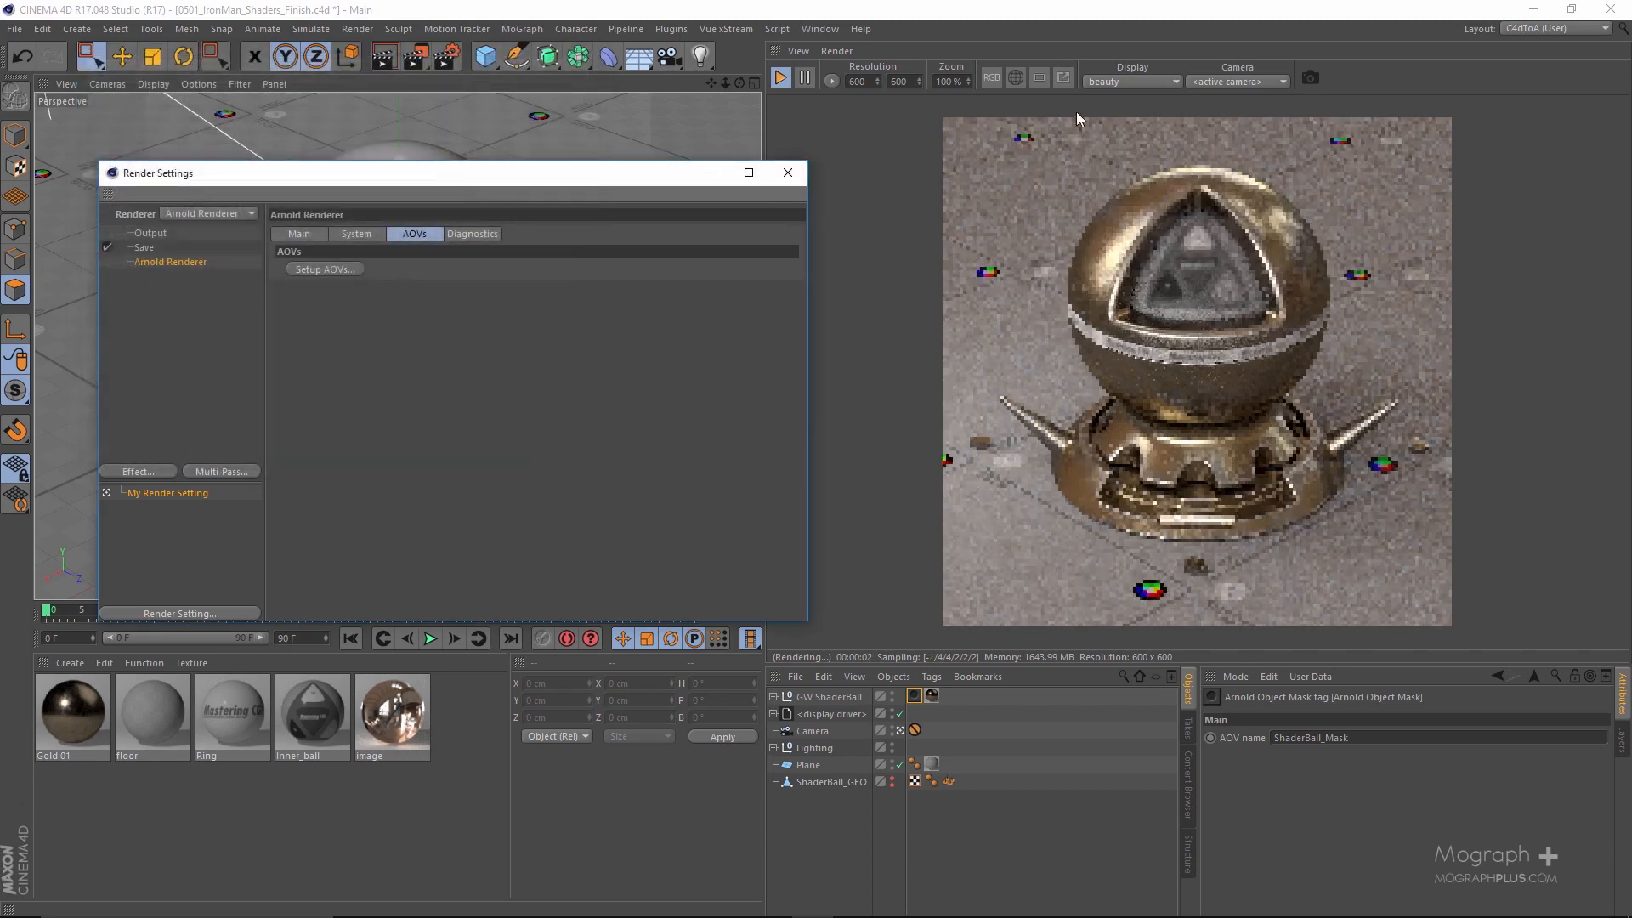
{"action": "left_click", "coordinate": [1146, 82]}
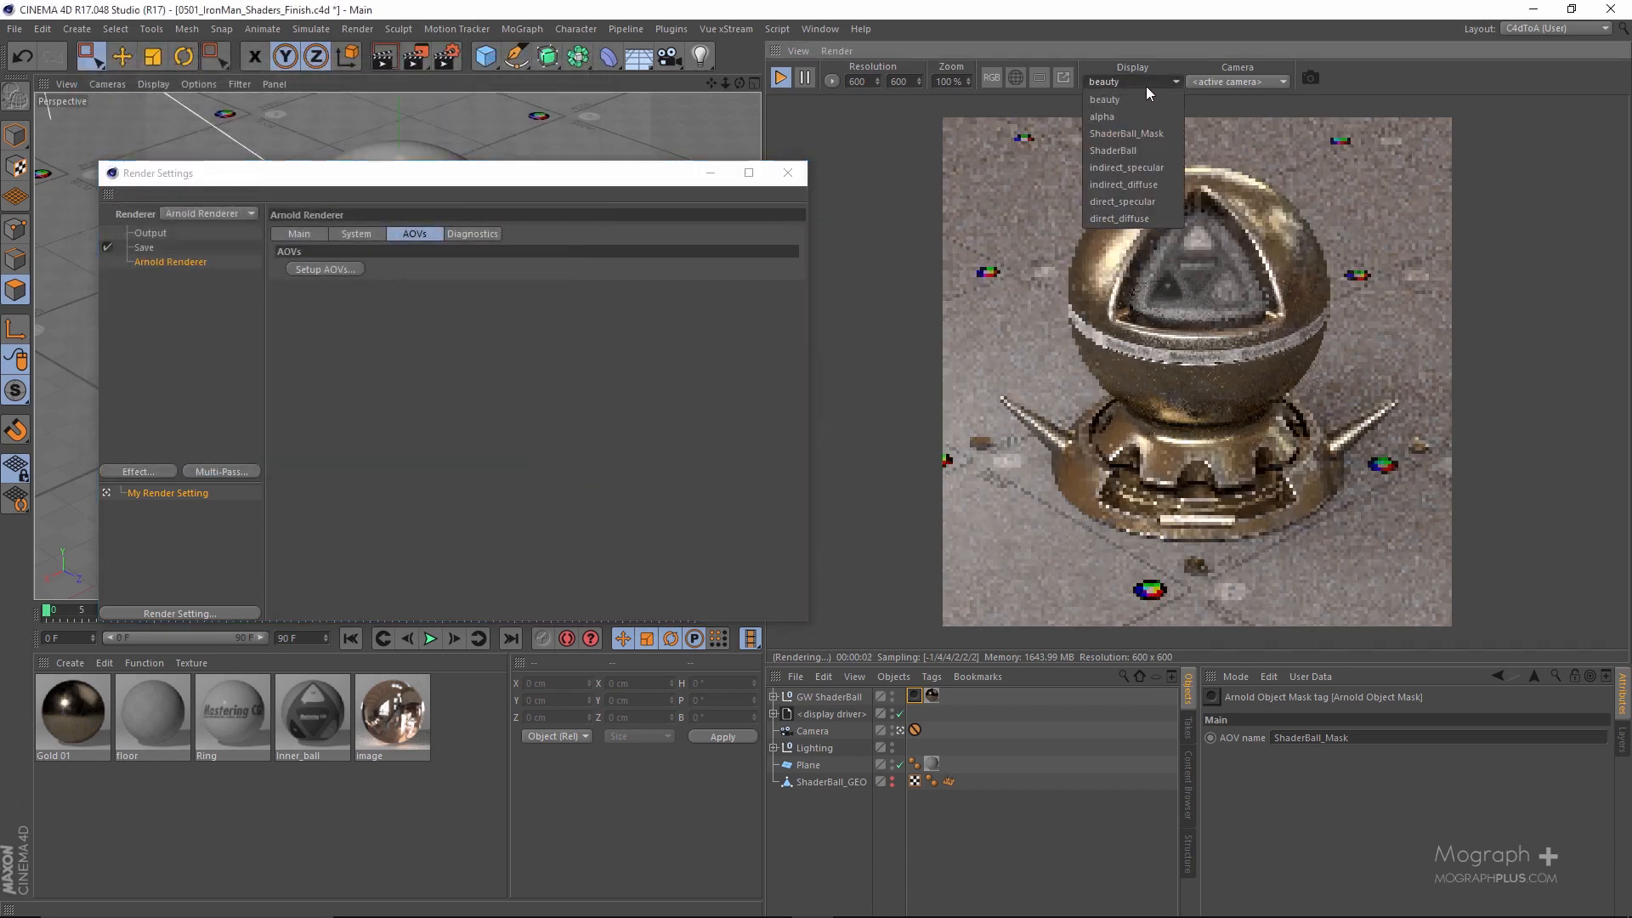
{"action": "left_click", "coordinate": [1166, 133]}
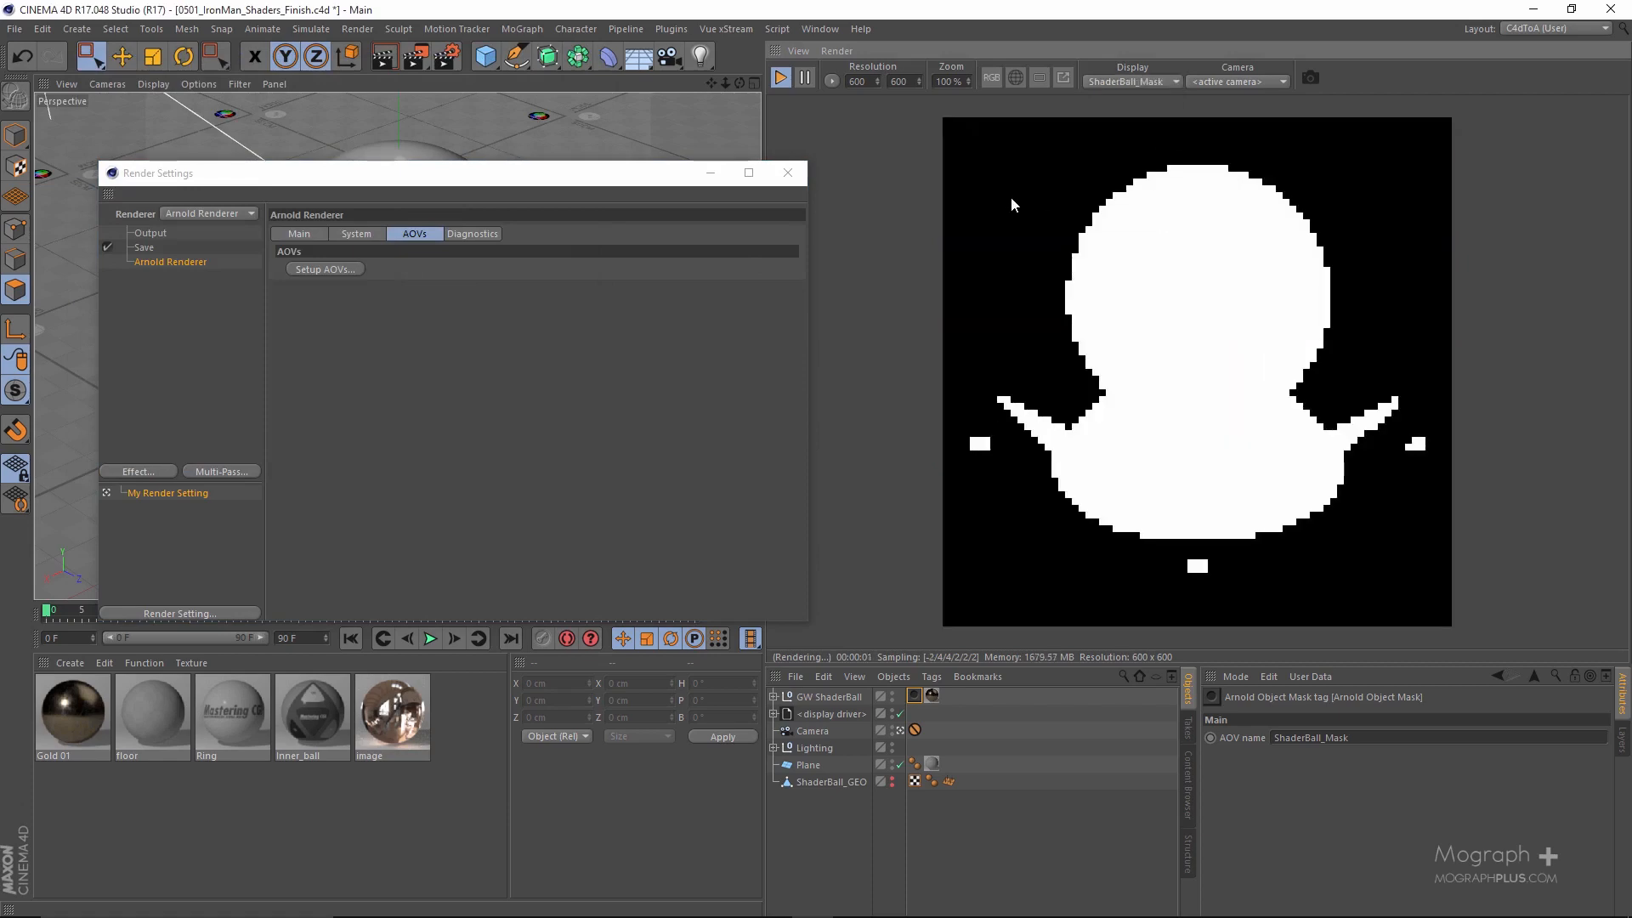
Remove the ShaderBall AOV from the active AOVs in the Arnold AOV setup, leaving ShaderBall_Mask active.
{"action": "left_click", "coordinate": [340, 268]}
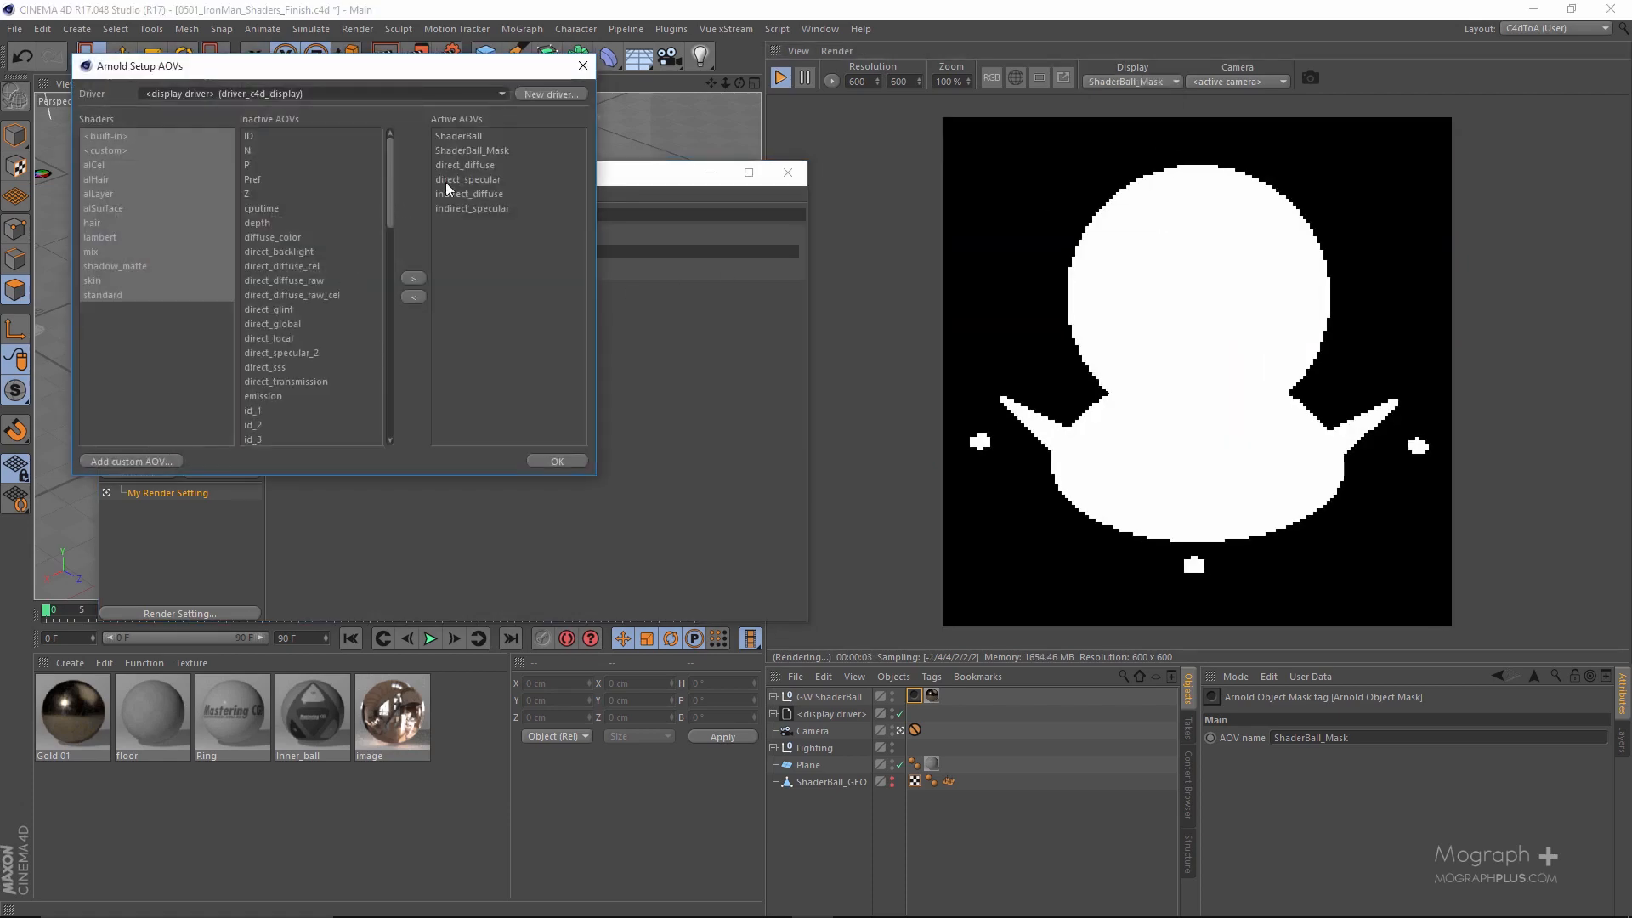
{"action": "left_click", "coordinate": [505, 137]}
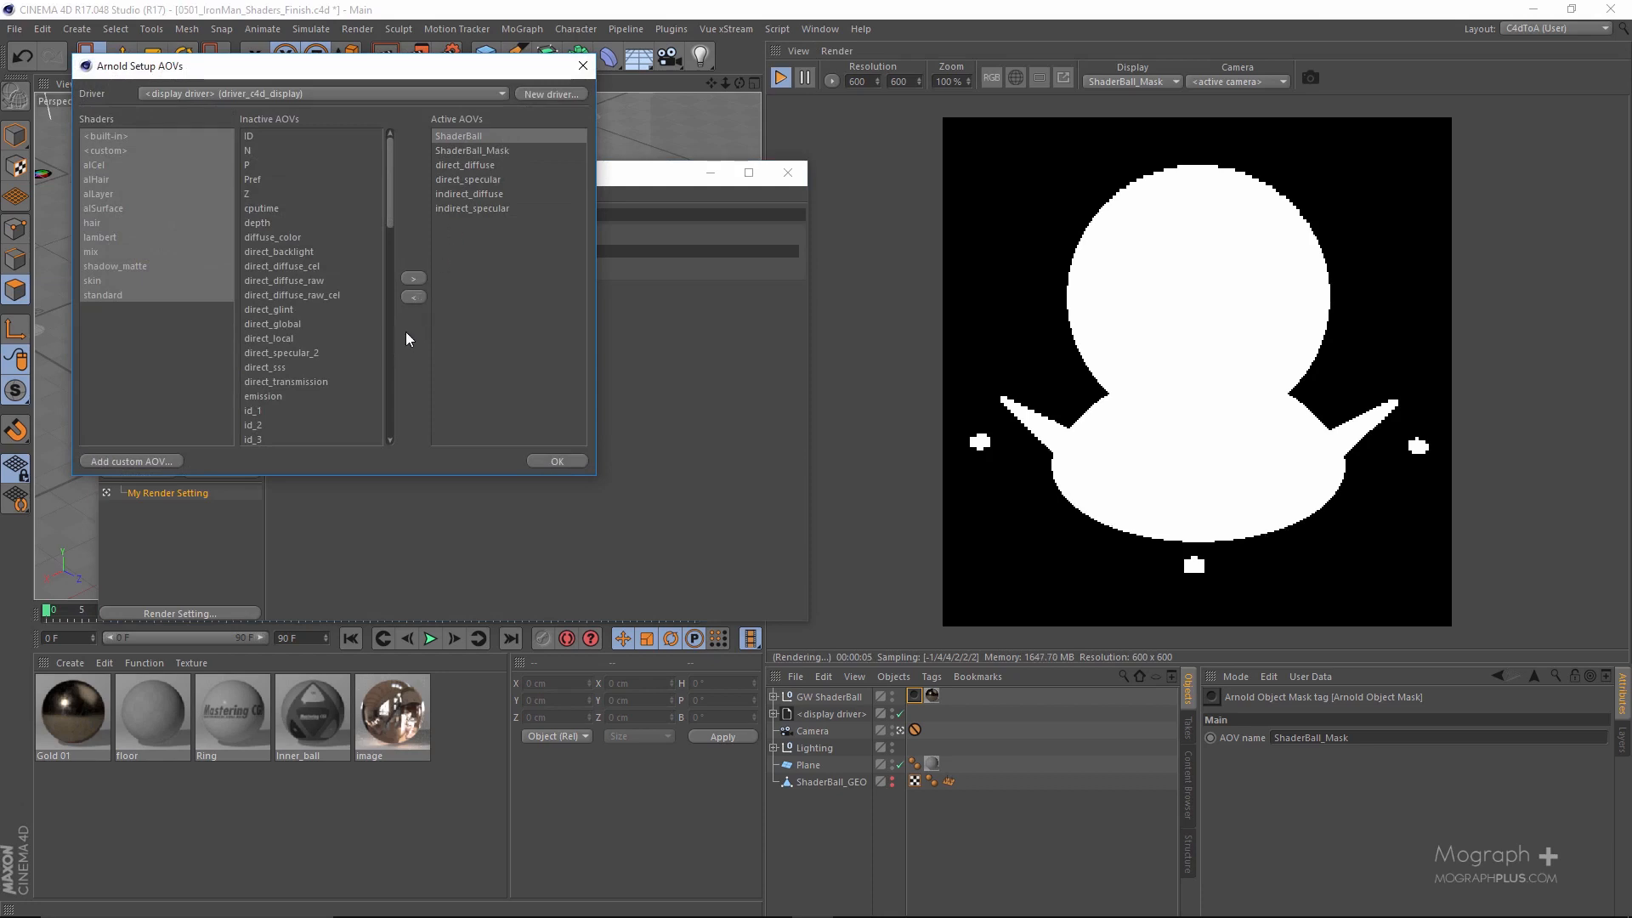
{"action": "left_click", "coordinate": [415, 297]}
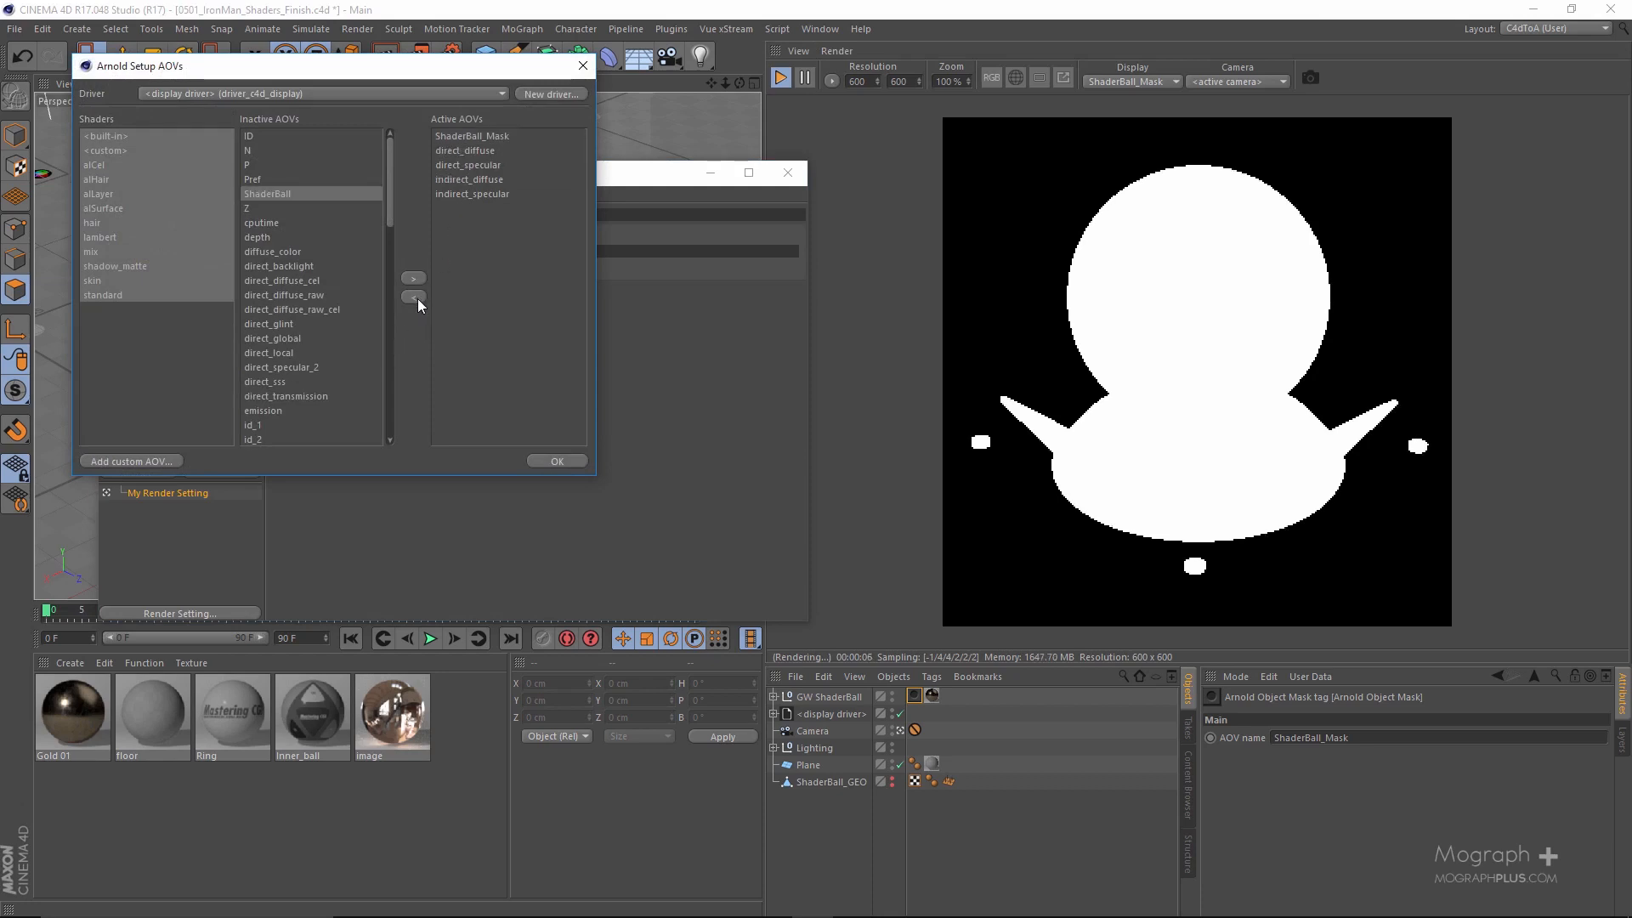
{"action": "left_click", "coordinate": [564, 459]}
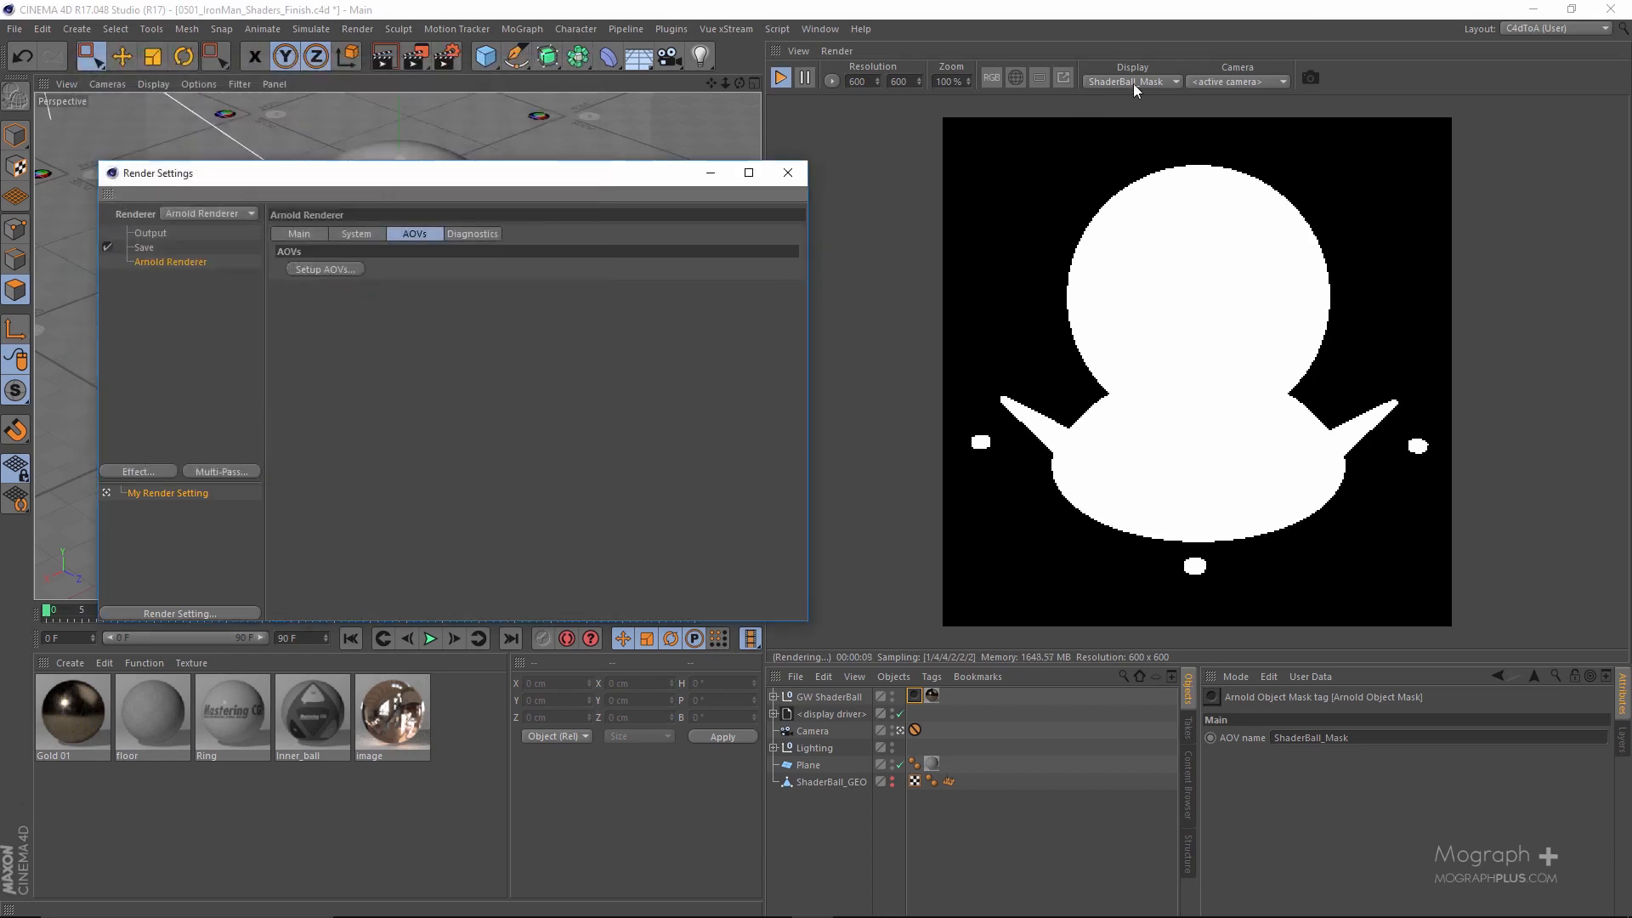
Display the beauty pass in the Arnold render view instead of the mask and close the render settings.
{"action": "left_click", "coordinate": [1160, 82]}
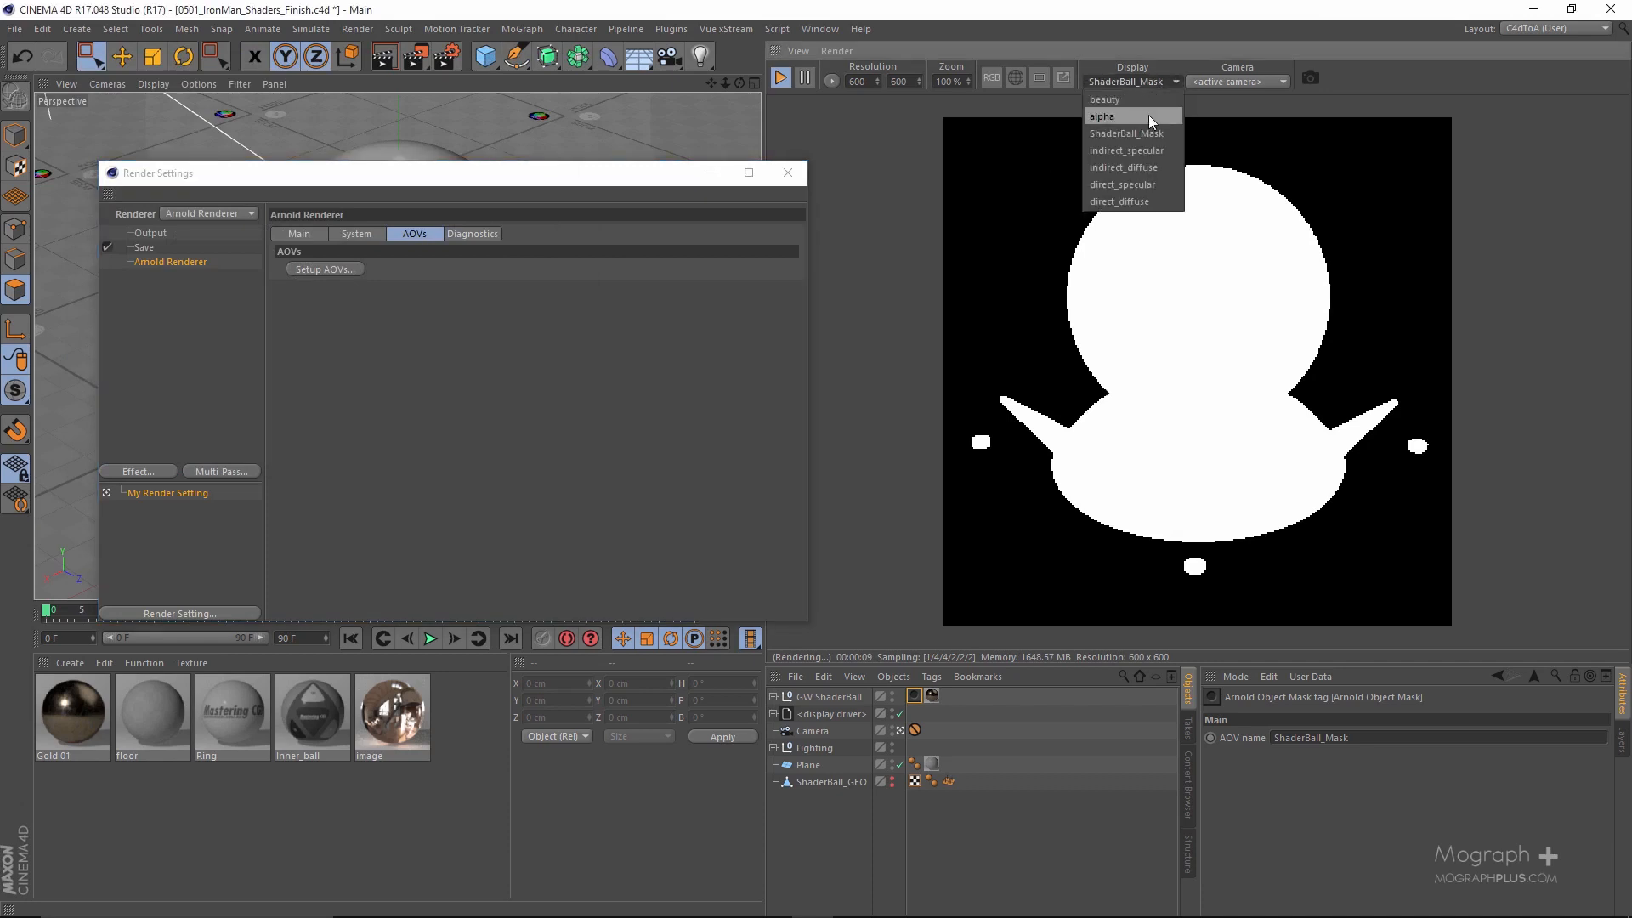
{"action": "left_click", "coordinate": [1097, 100]}
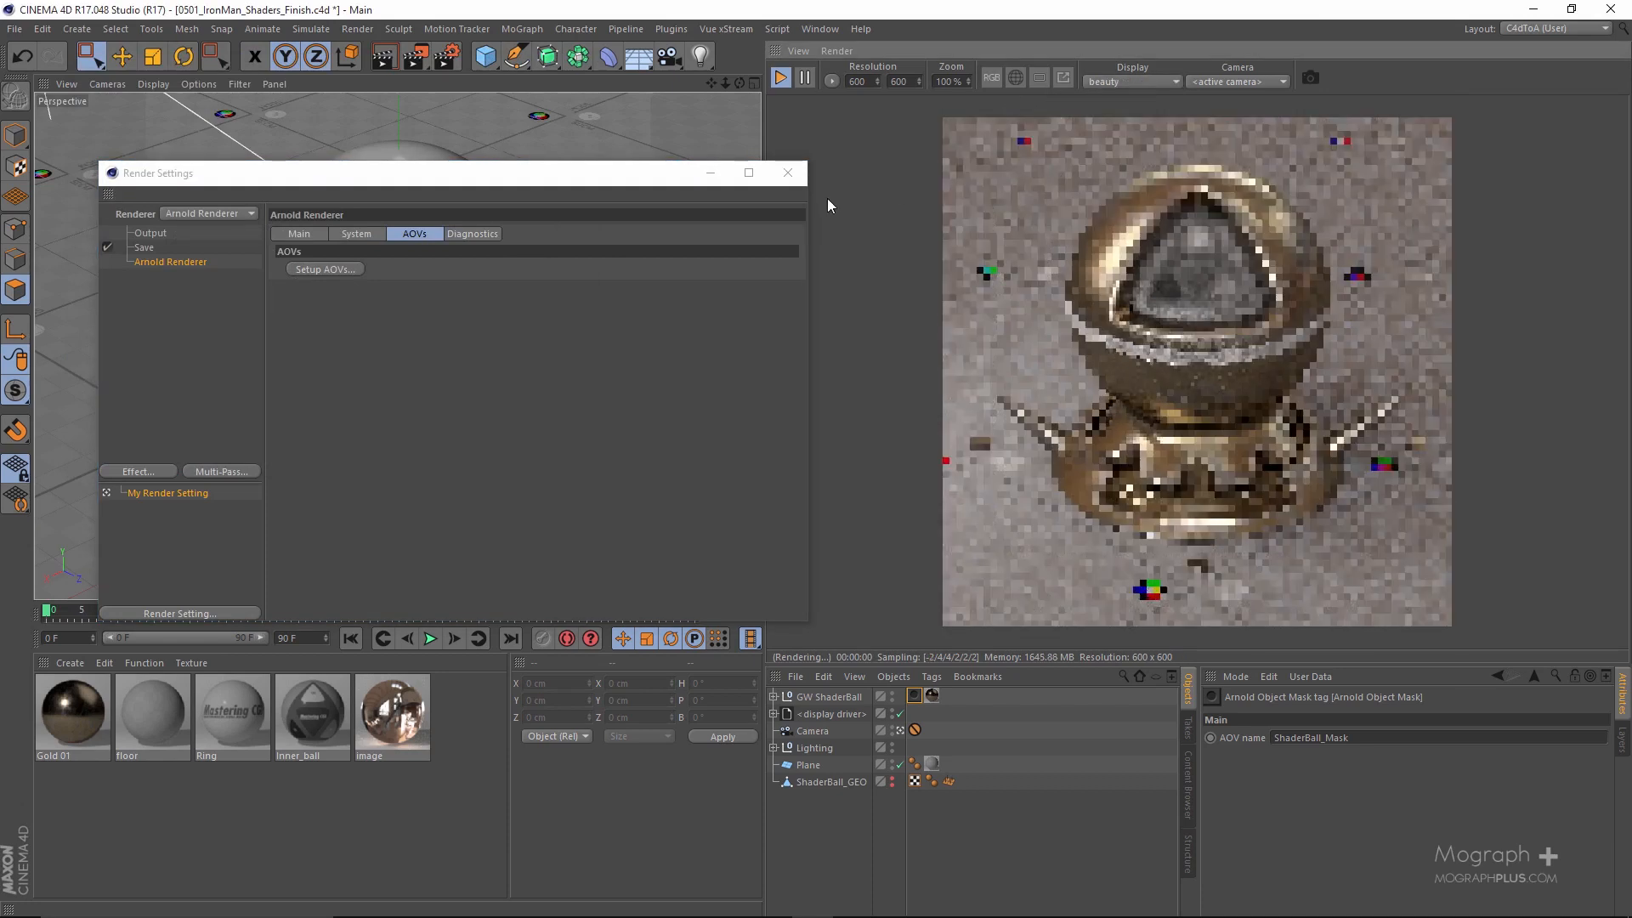
{"action": "left_click", "coordinate": [788, 172]}
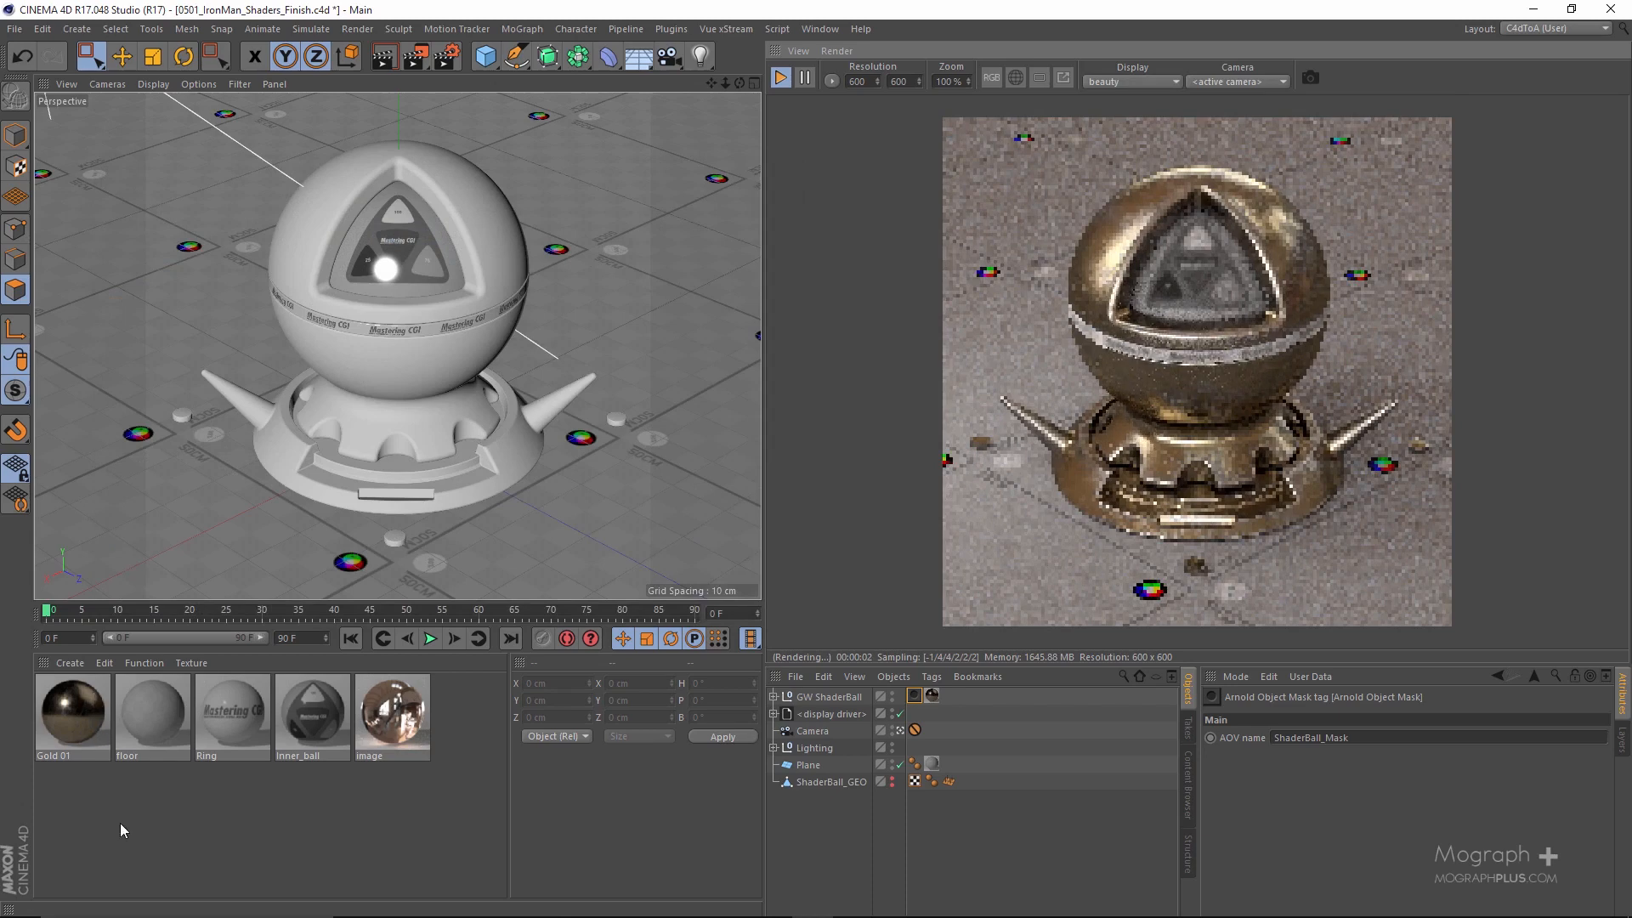
{"action": "scroll", "coordinate": [1083, 448], "scroll_direction": "up", "scroll_amount": 2}
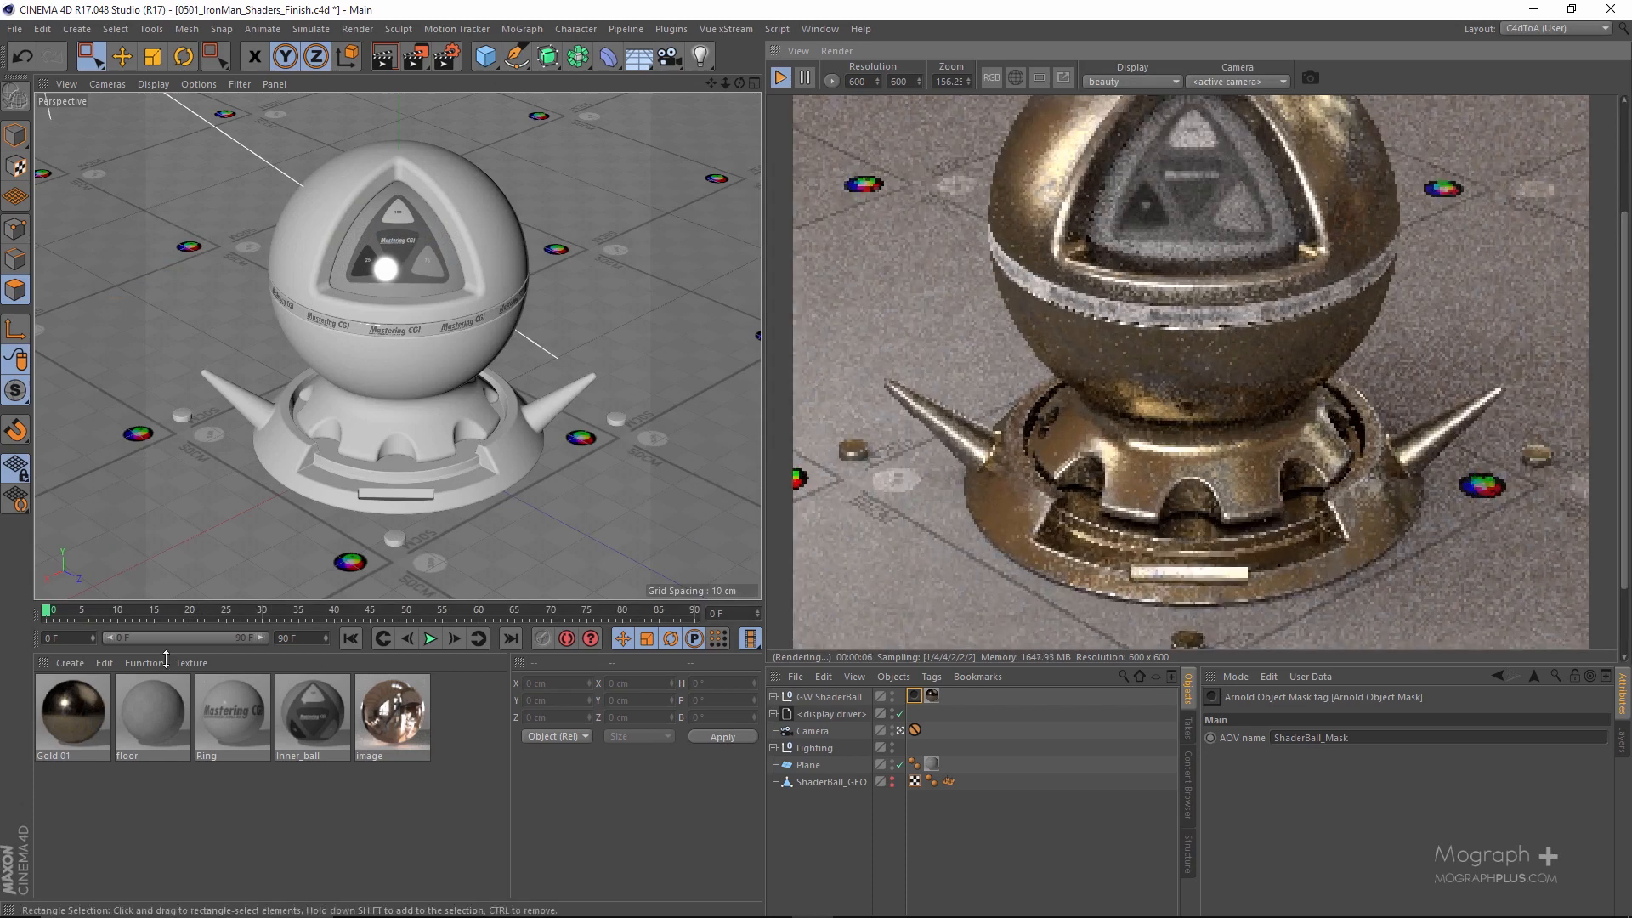
{"action": "left_click", "coordinate": [98, 801]}
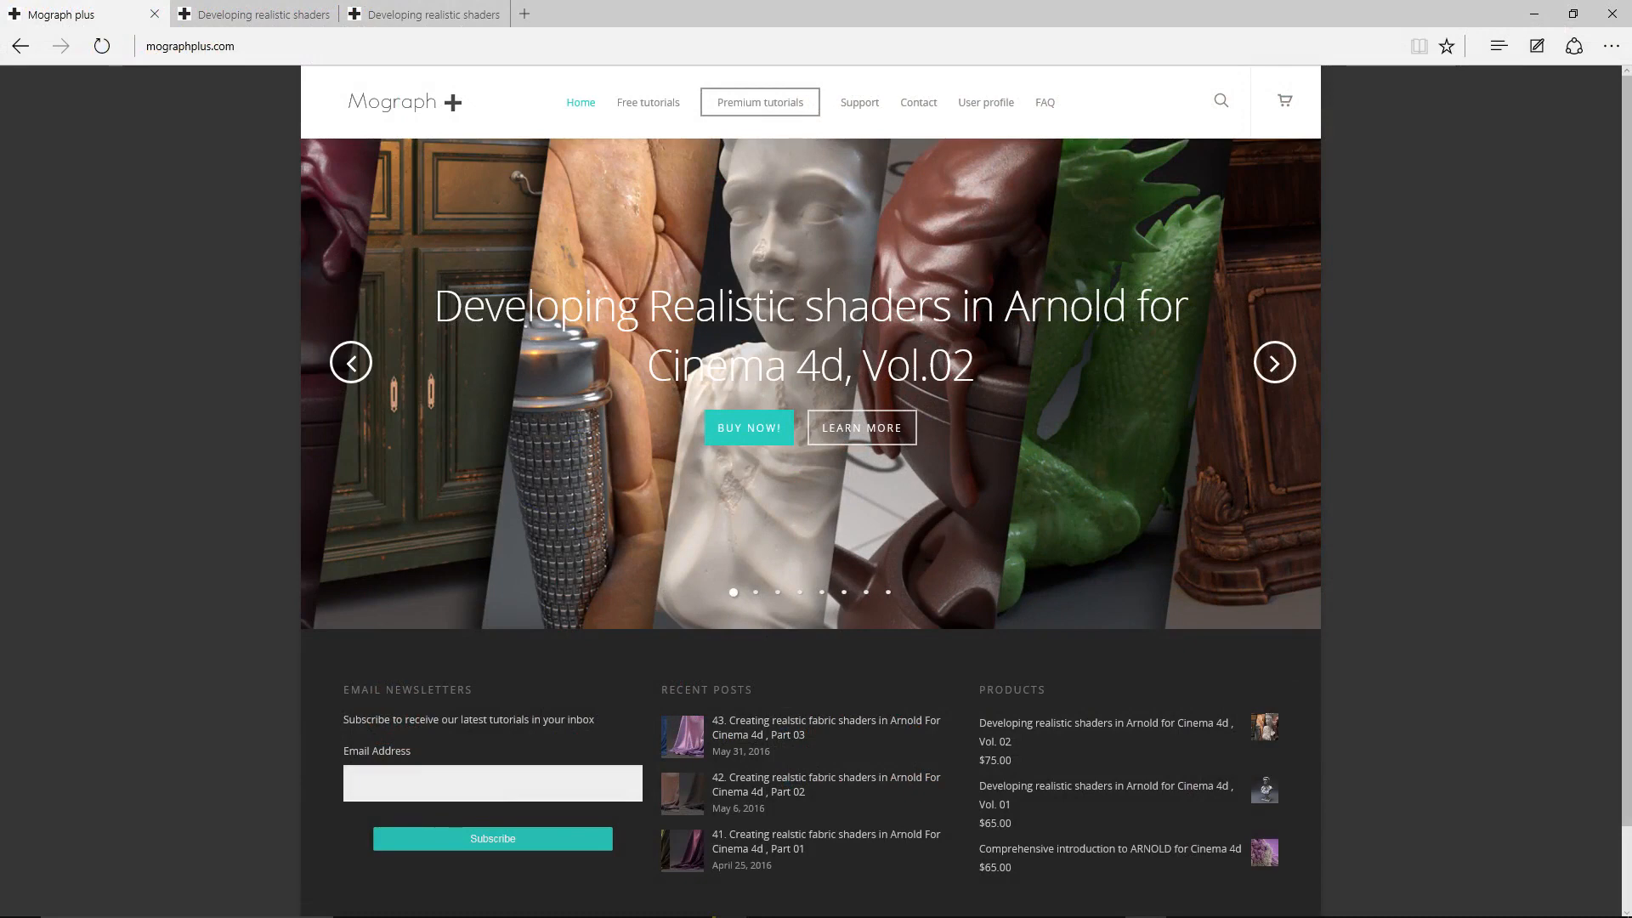
In the web browser, view the Mograph Plus product pages for Developing realistic shaders in Arnold for Cinema 4d, Vol. 02 and Vol. 01.
{"action": "key", "text": "ctrl+shift+Tab"}
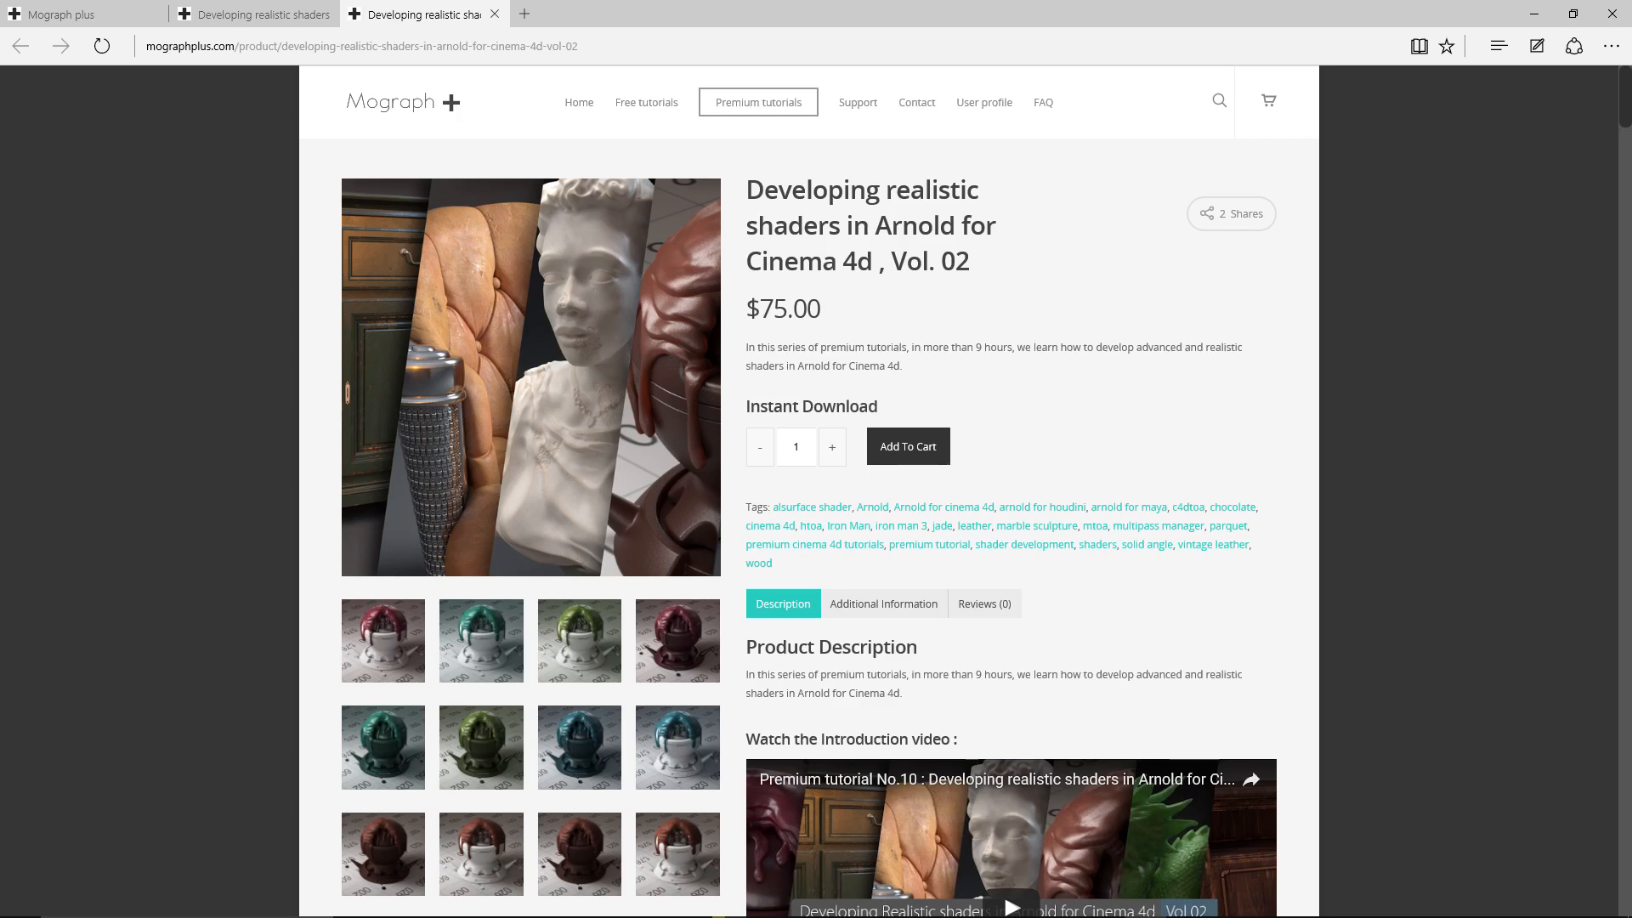
{"action": "key", "text": "ctrl+shift+Tab"}
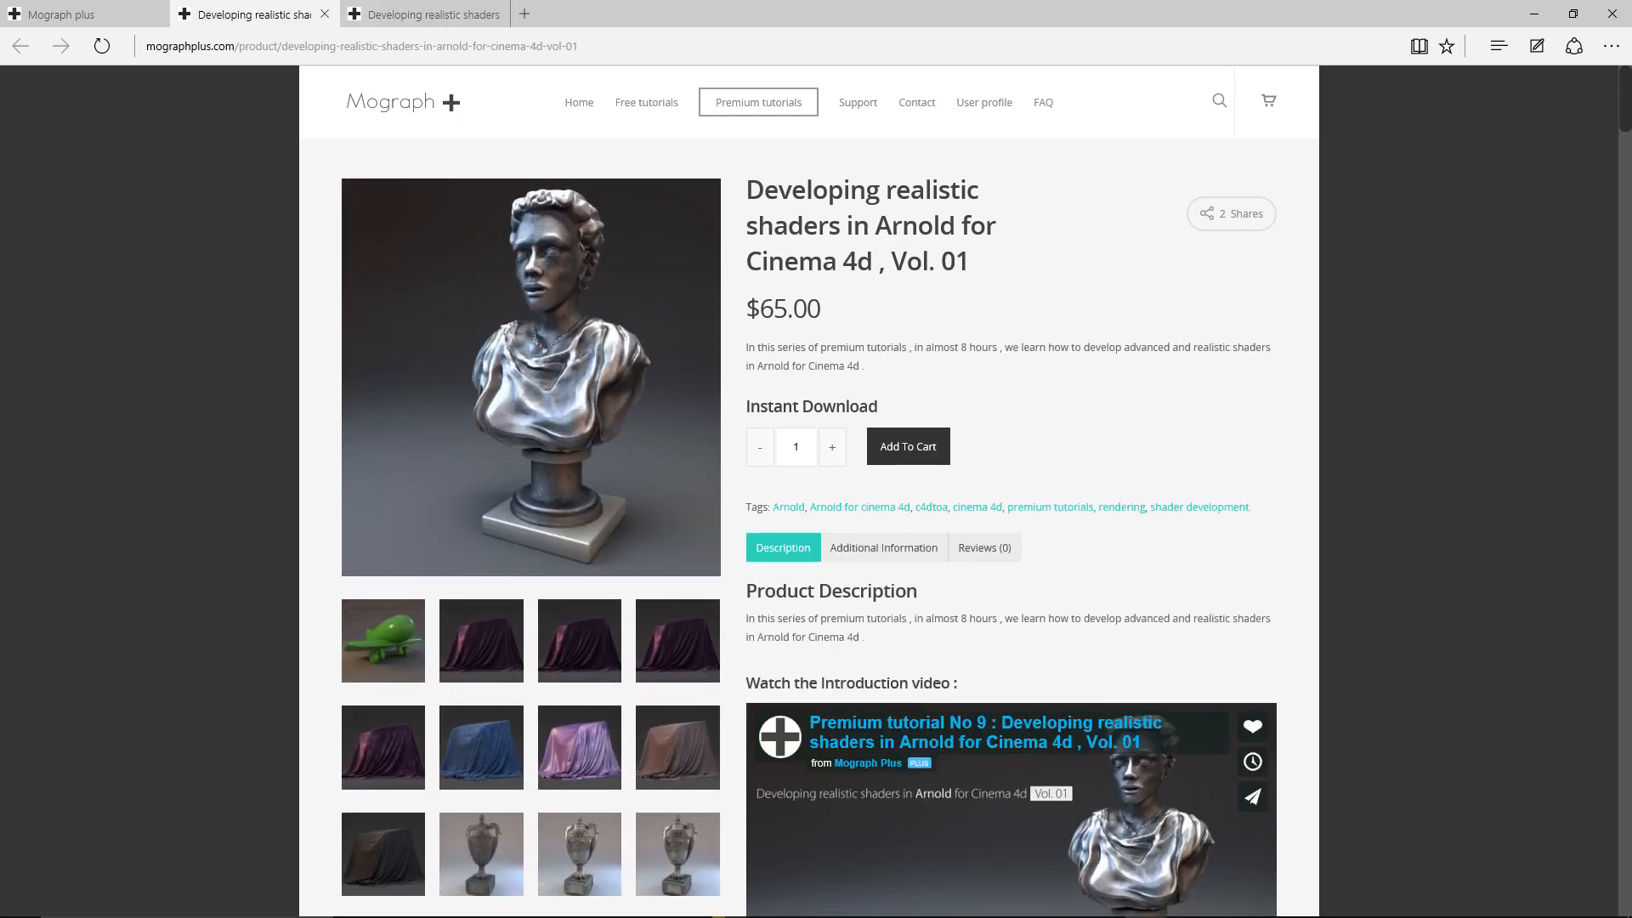